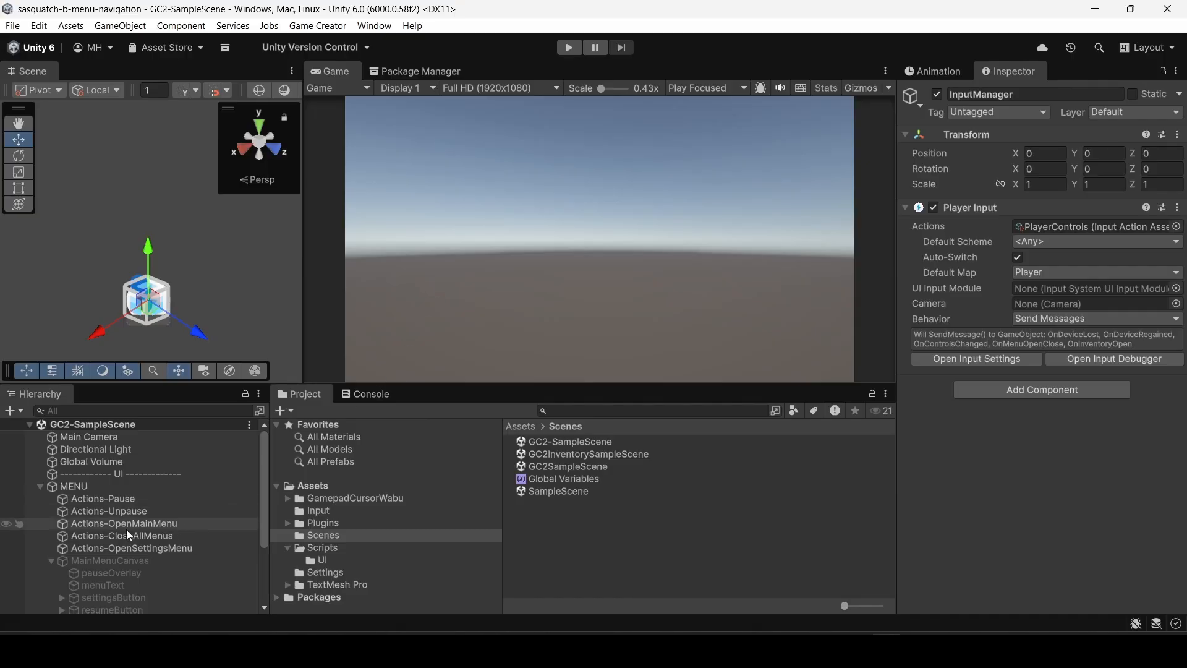
Collapse MainMenuCanvas and SettingsCanvas in the scene hierarchy and inspect the MENU object's components.
left_click(52, 560)
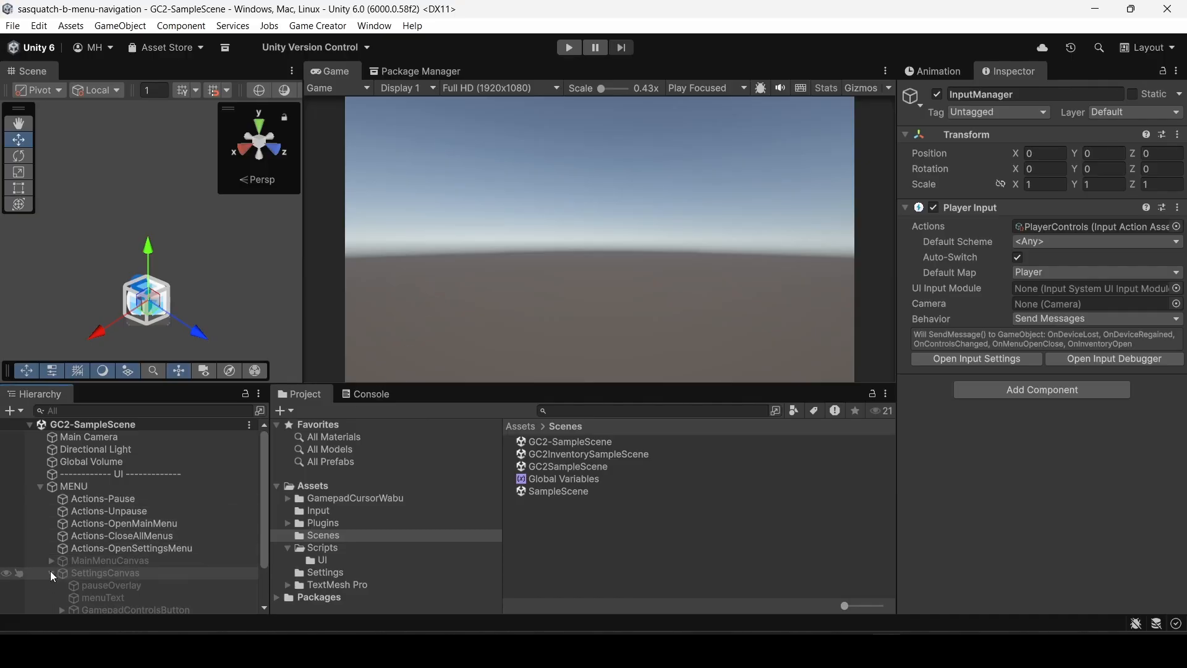
left_click(51, 573)
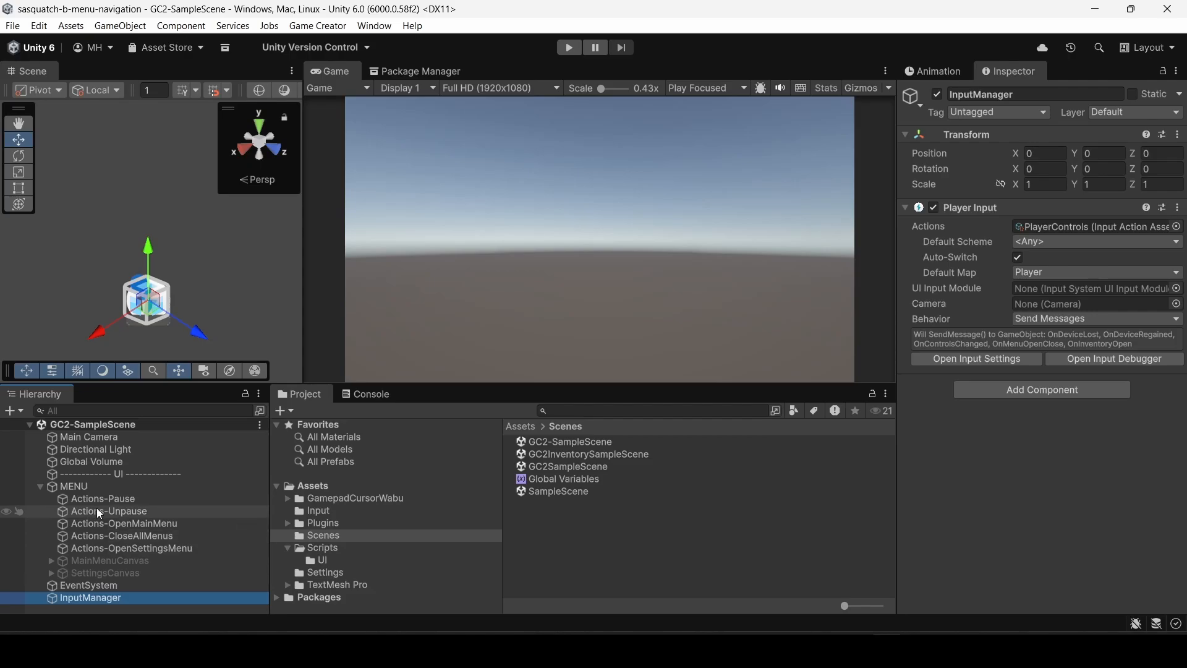
left_click(82, 486)
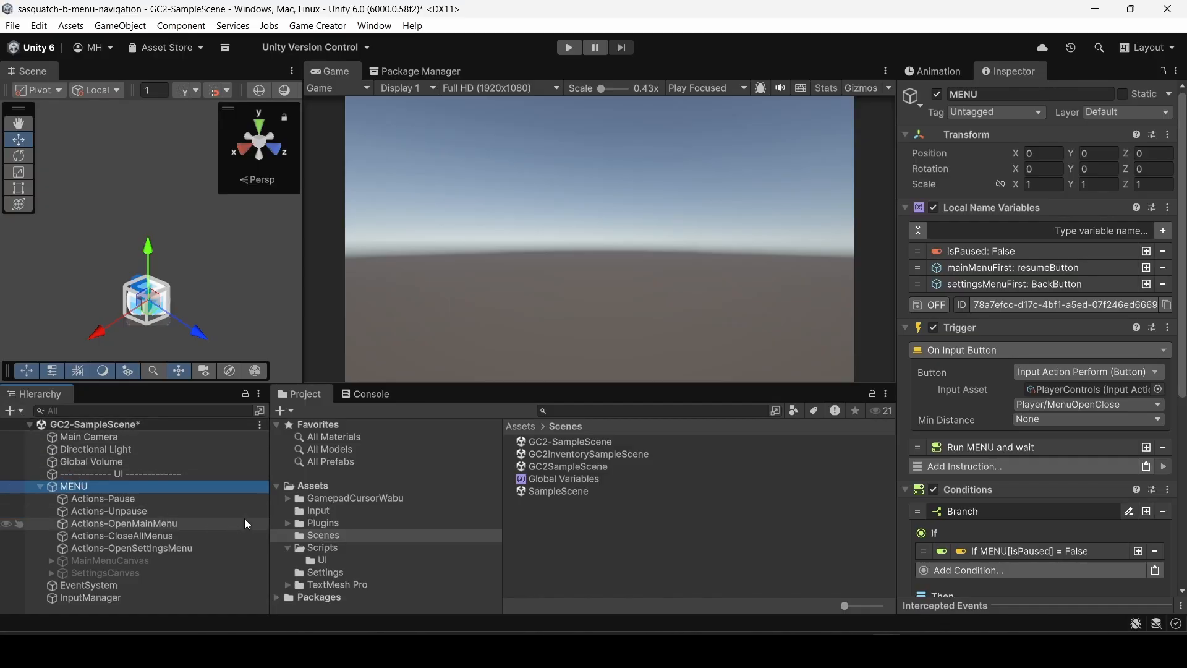
left_click(289, 523)
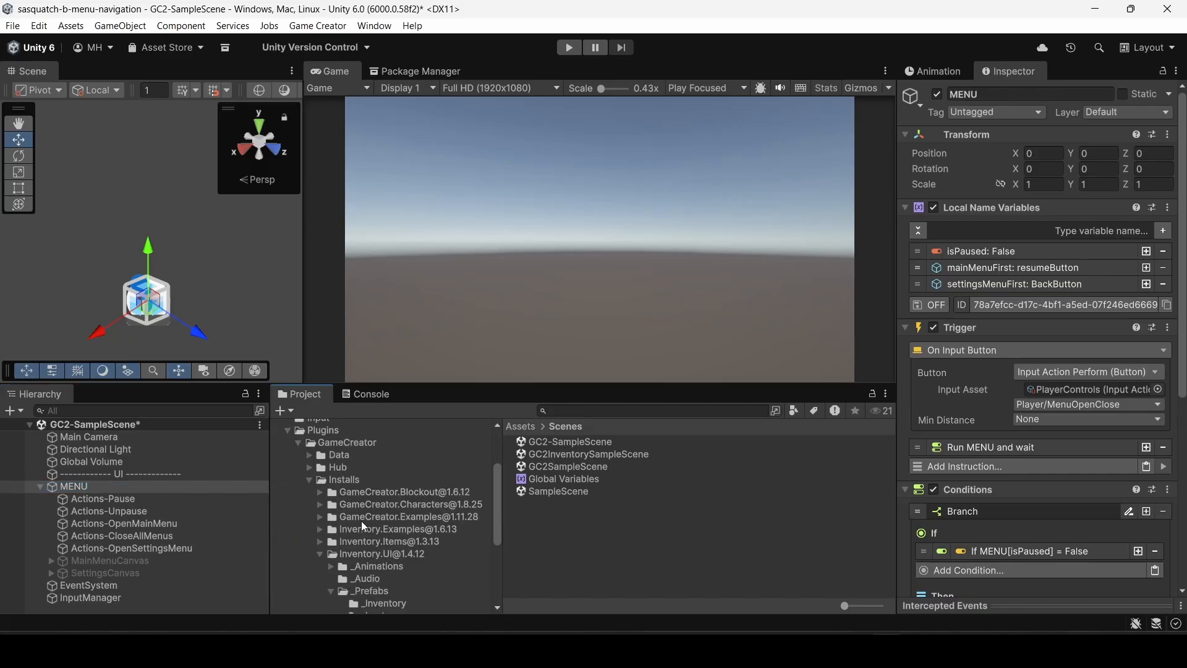
left_click(399, 531)
left_click(319, 530)
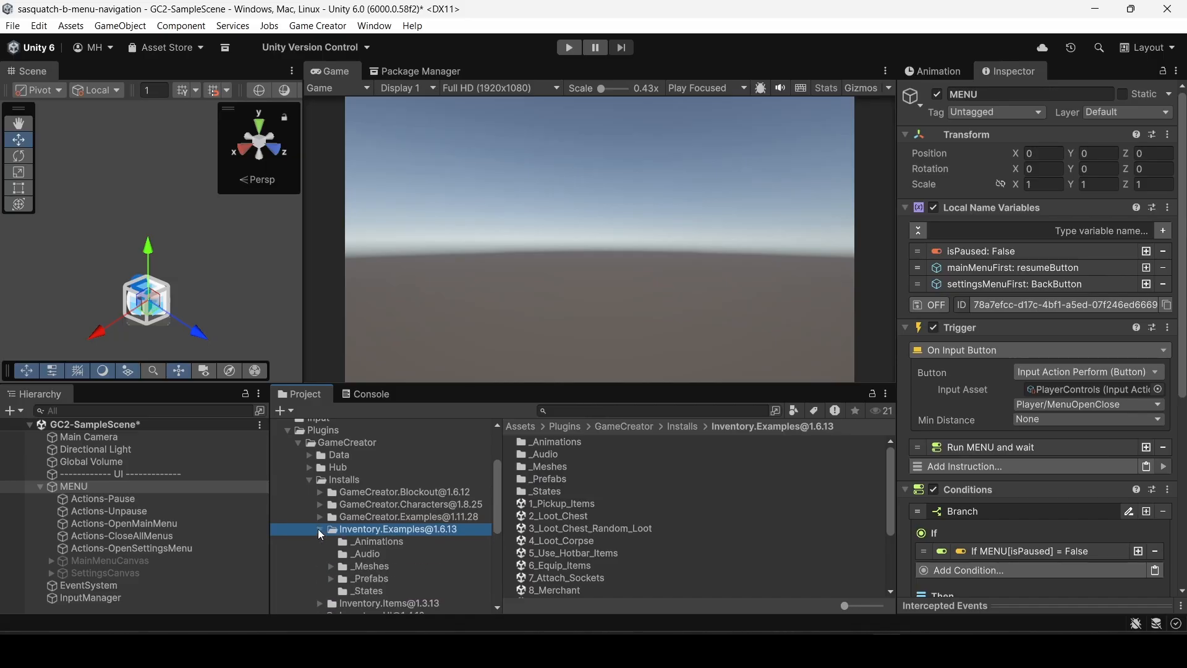
left_click(363, 576)
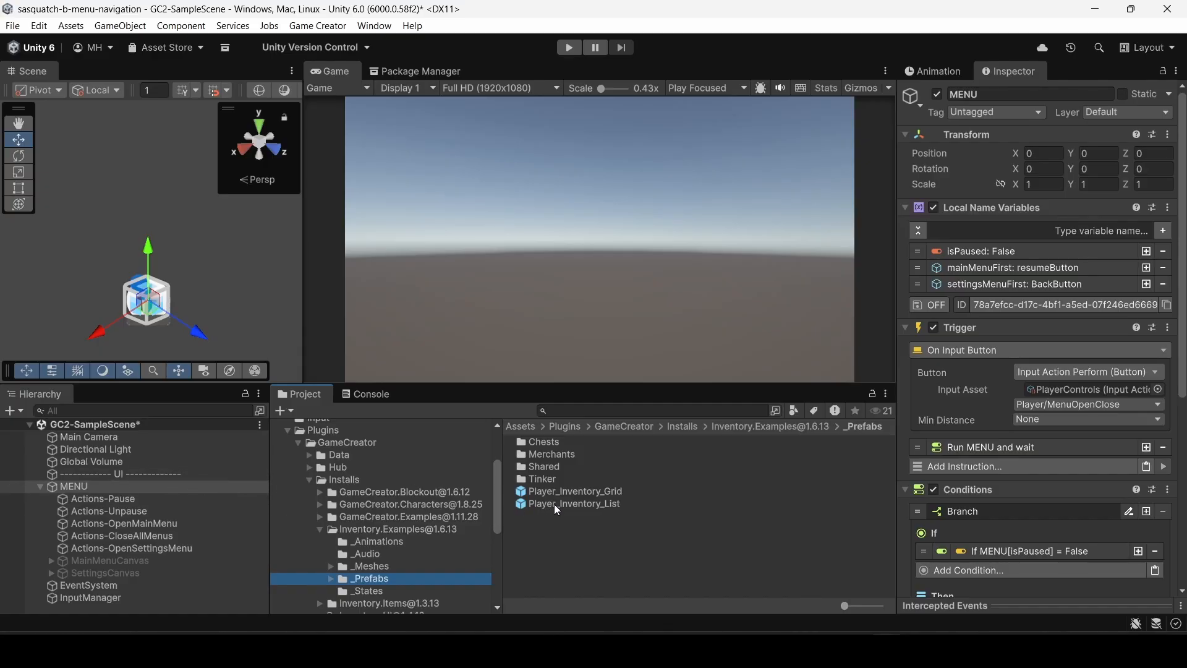
Collapse MENU, duplicate the UI separator object, and remove the "(1)" suffix from the copy's name.
left_click(38, 486)
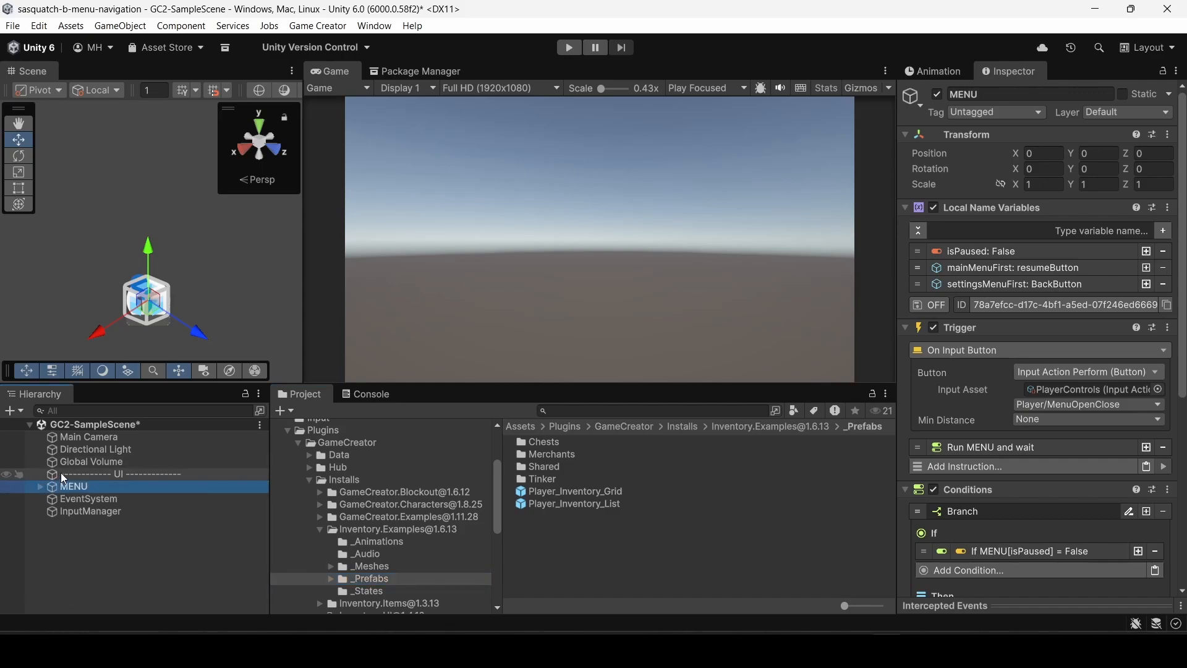
left_click(77, 473)
key("ctrl+d")
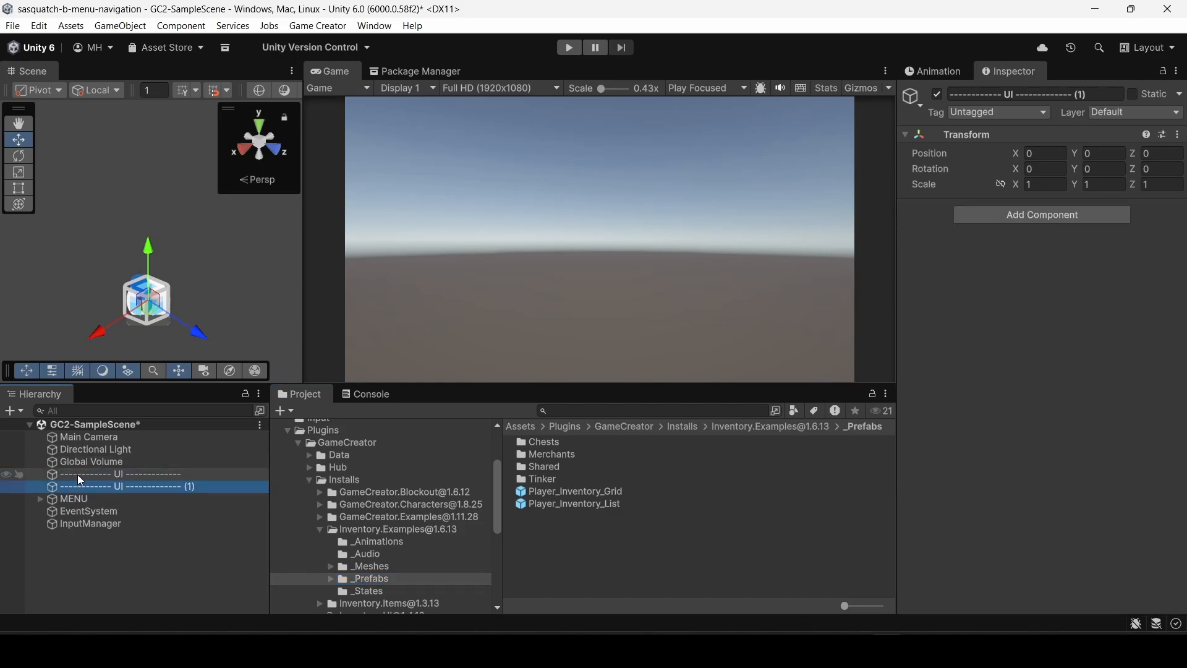
left_click(98, 468)
left_click(148, 486)
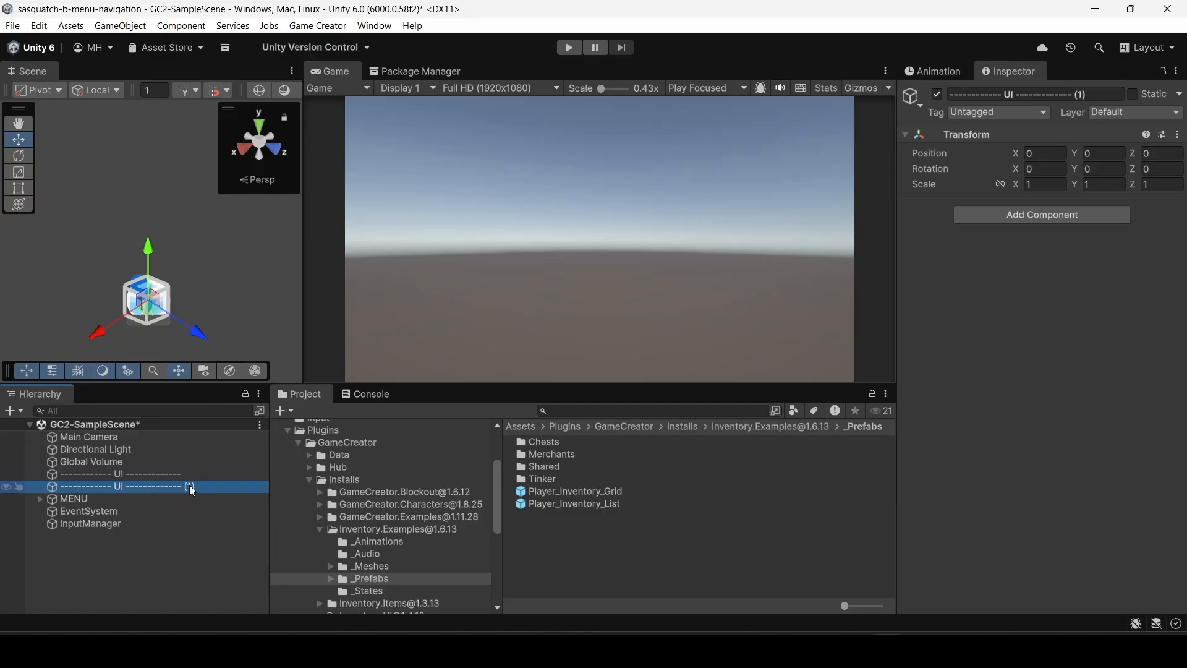
key("BackSpace")
key("BackSpace")
key("BackSpace")
key("BackSpace")
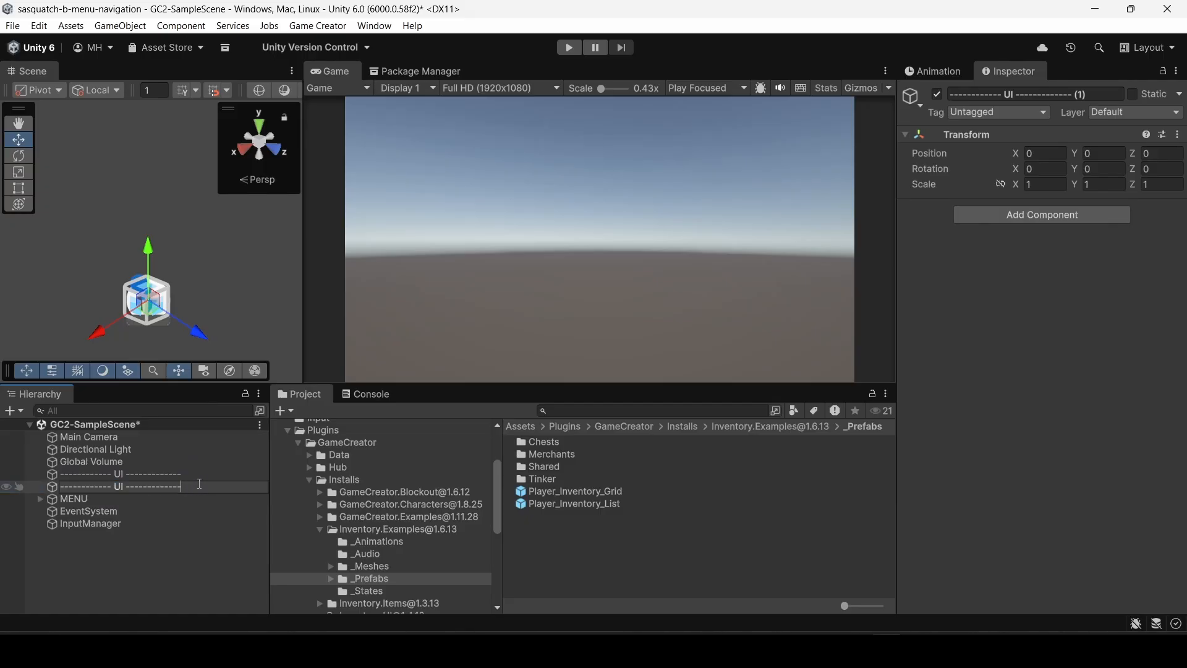
Rename the upper UI separator by replacing "UI" with "Player" between its dashes.
left_click(154, 474)
left_click(120, 474)
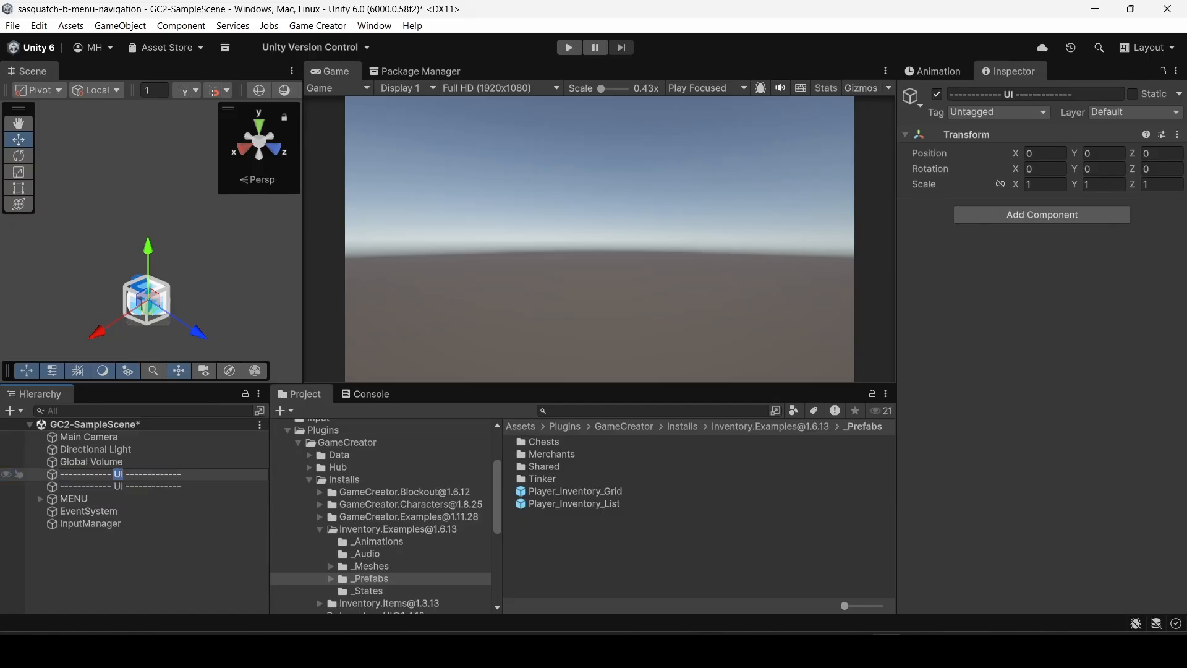
type("Player4")
key("BackSpace")
key("Return")
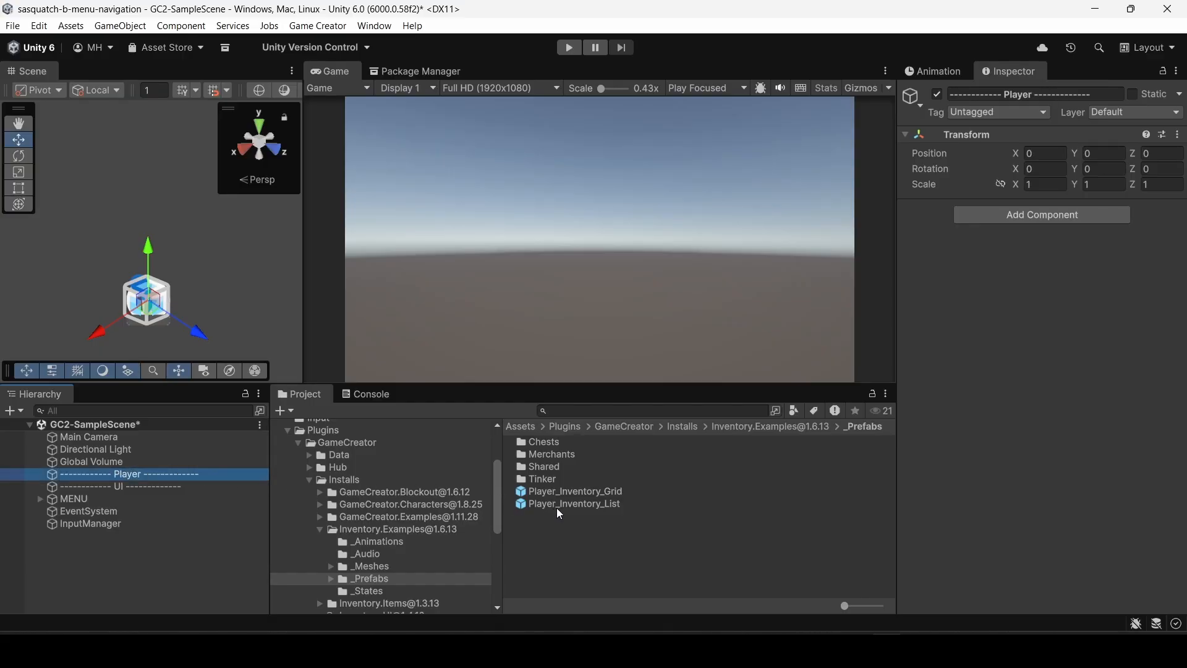
Add the Player_Inventory_List prefab to the scene directly below the Player separator and review its Character, Bag and Remember components.
left_click_drag(559, 513, 88, 481)
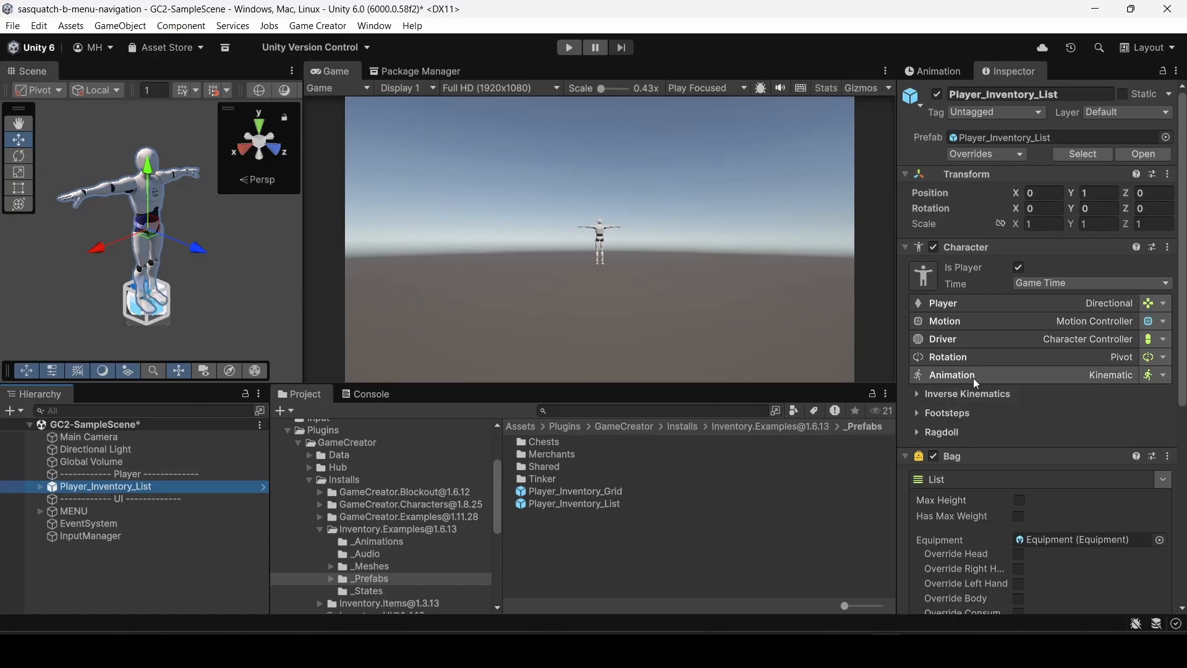
scroll(974, 377, "down", 10)
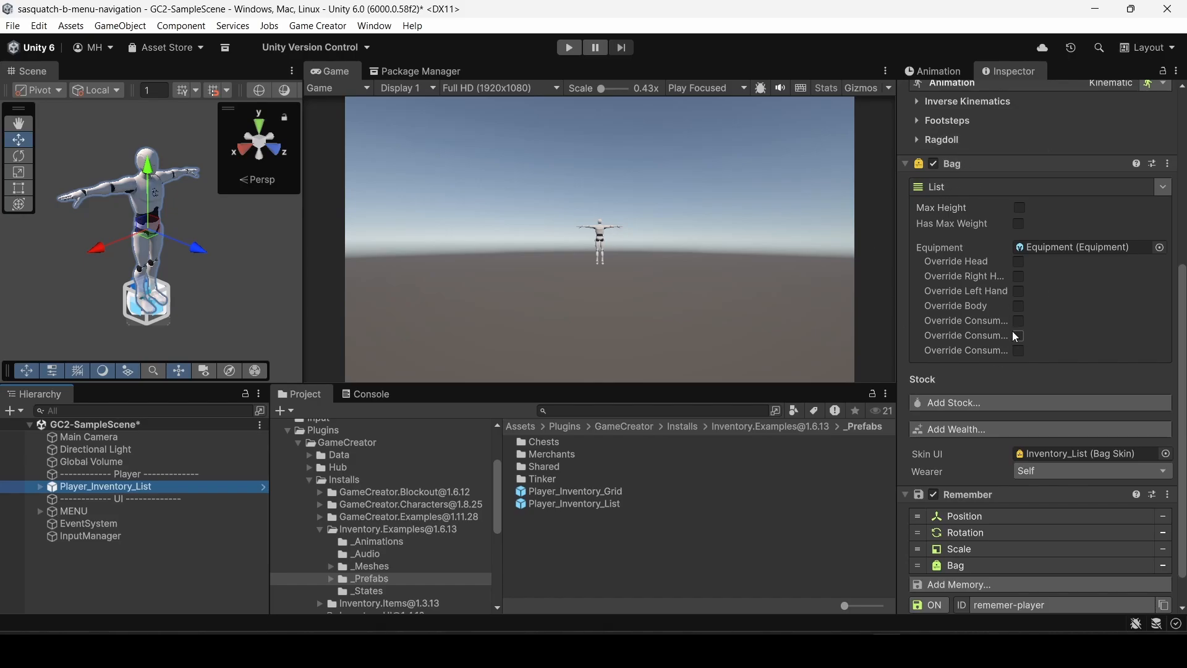
scroll(999, 341, "down", 1)
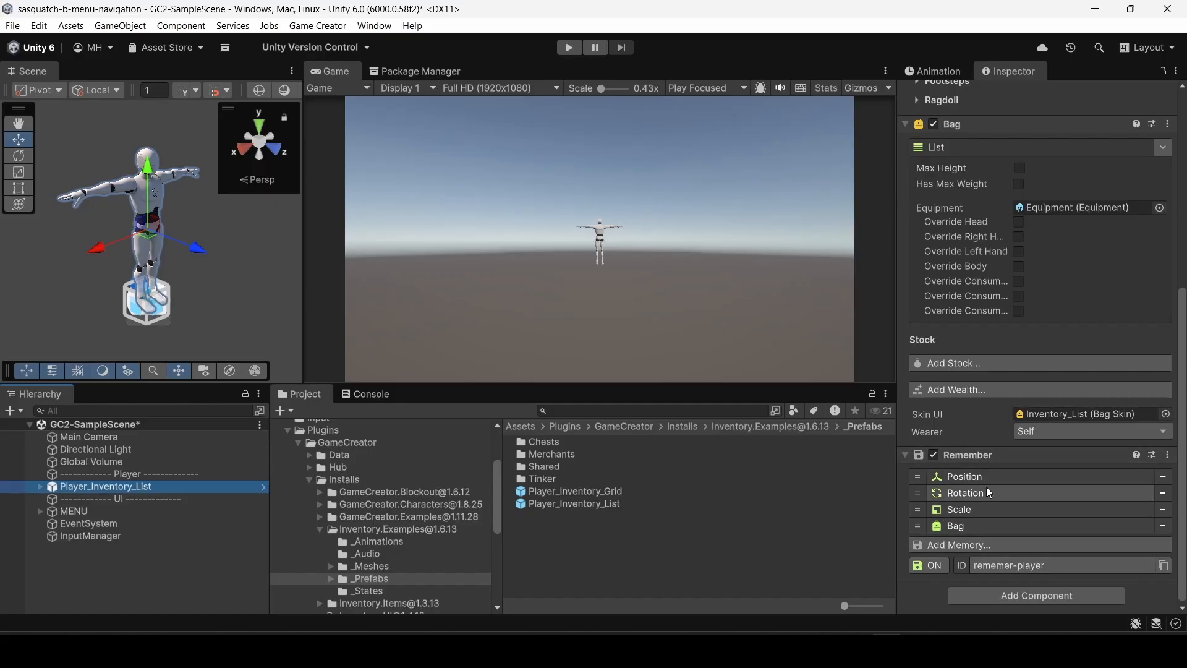
scroll(969, 510, "up", 7)
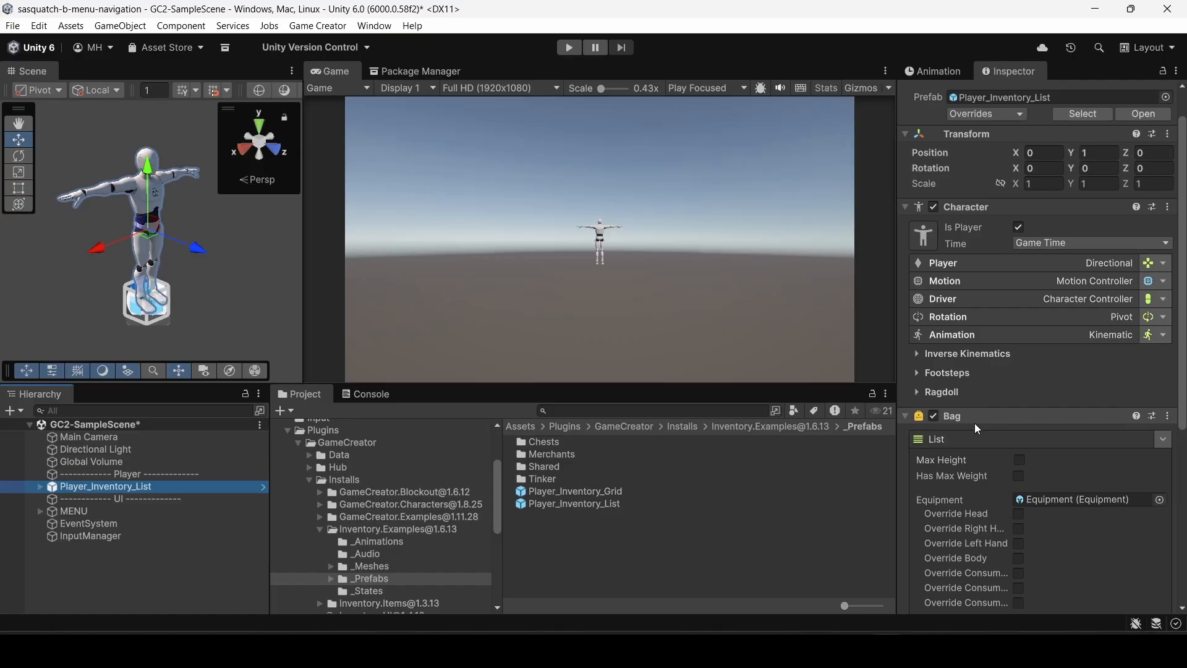
scroll(973, 425, "down", 6)
scroll(970, 429, "up", 7)
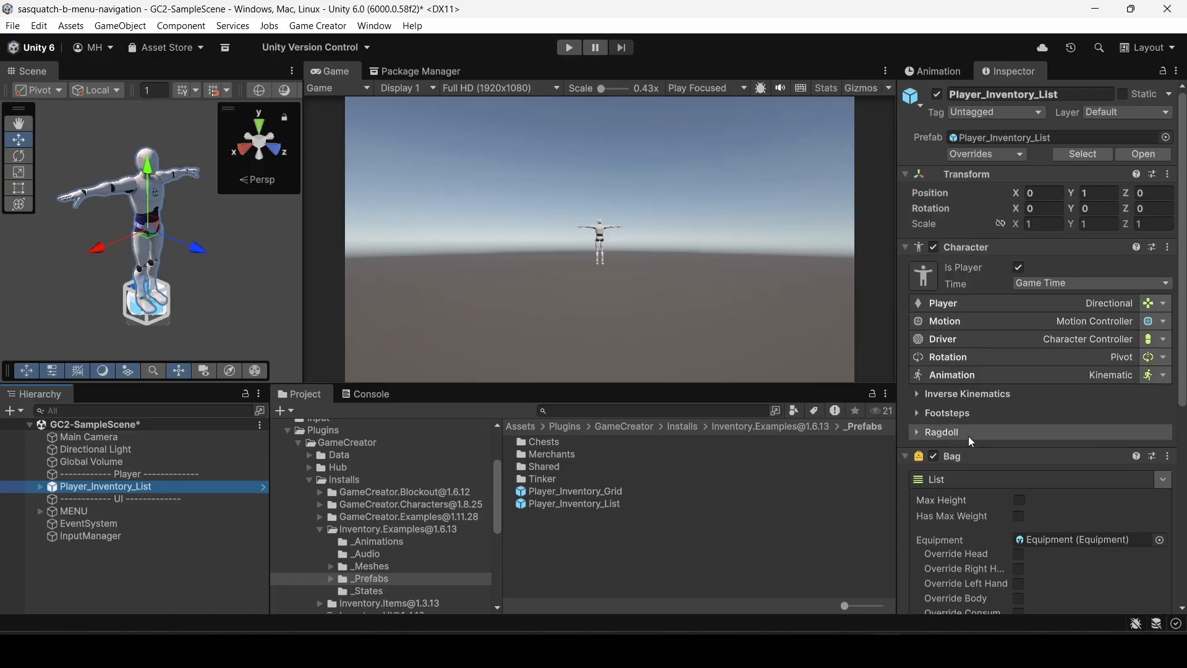
Inspect the trigger on the Inventory object within Player_Inventory_List's Interactions group.
left_click(39, 487)
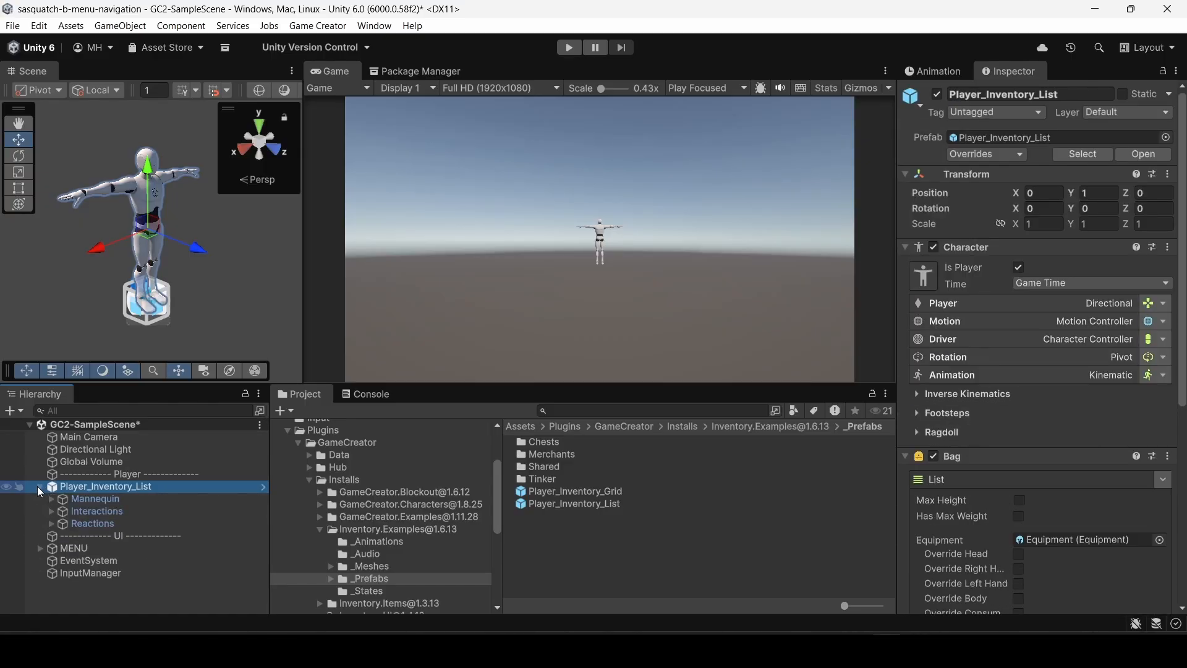
left_click(52, 511)
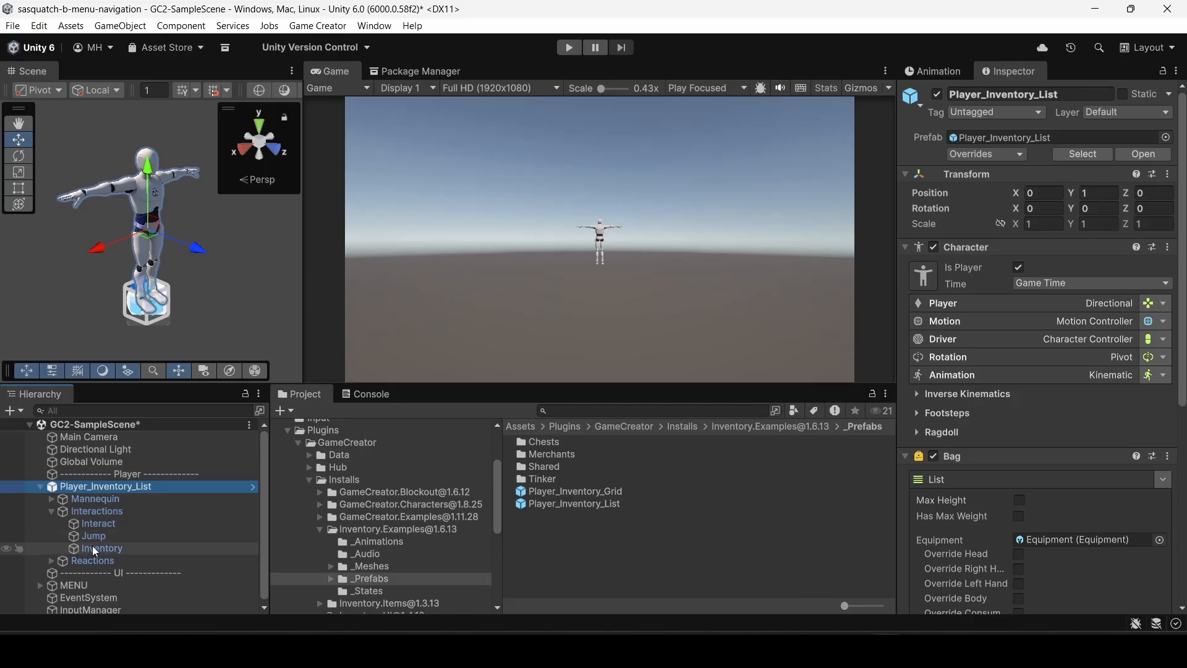
left_click(93, 548)
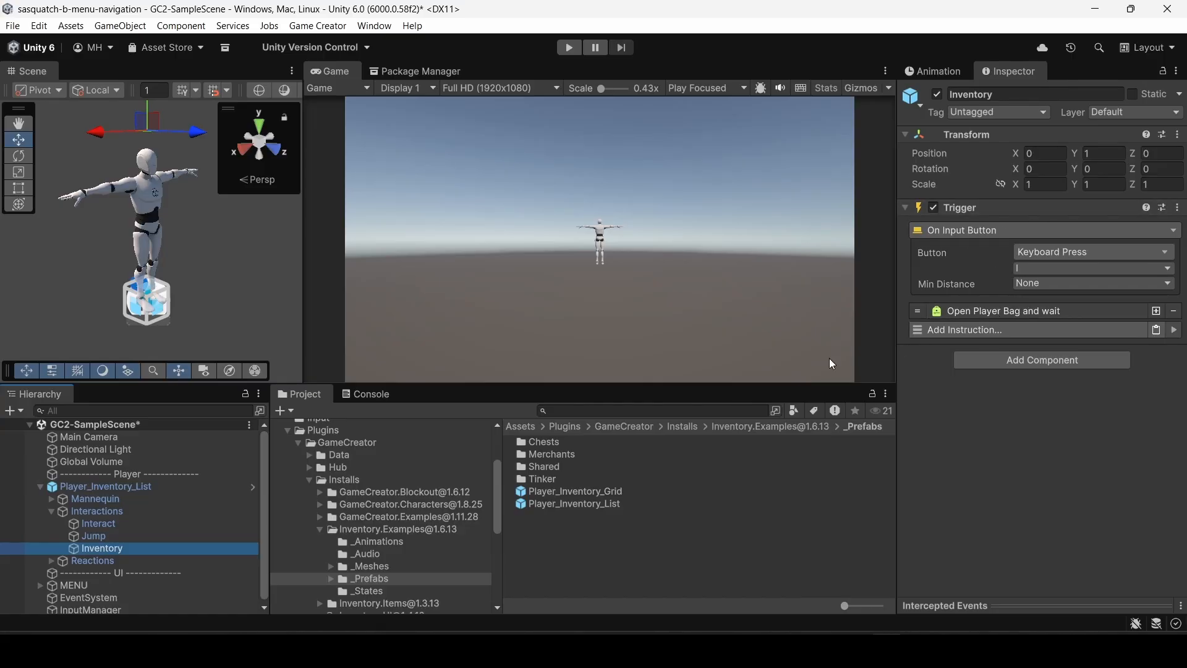
Unpack the Player_Inventory_List prefab instance completely and collapse its Interactions group.
left_click(99, 487)
right_click(121, 487)
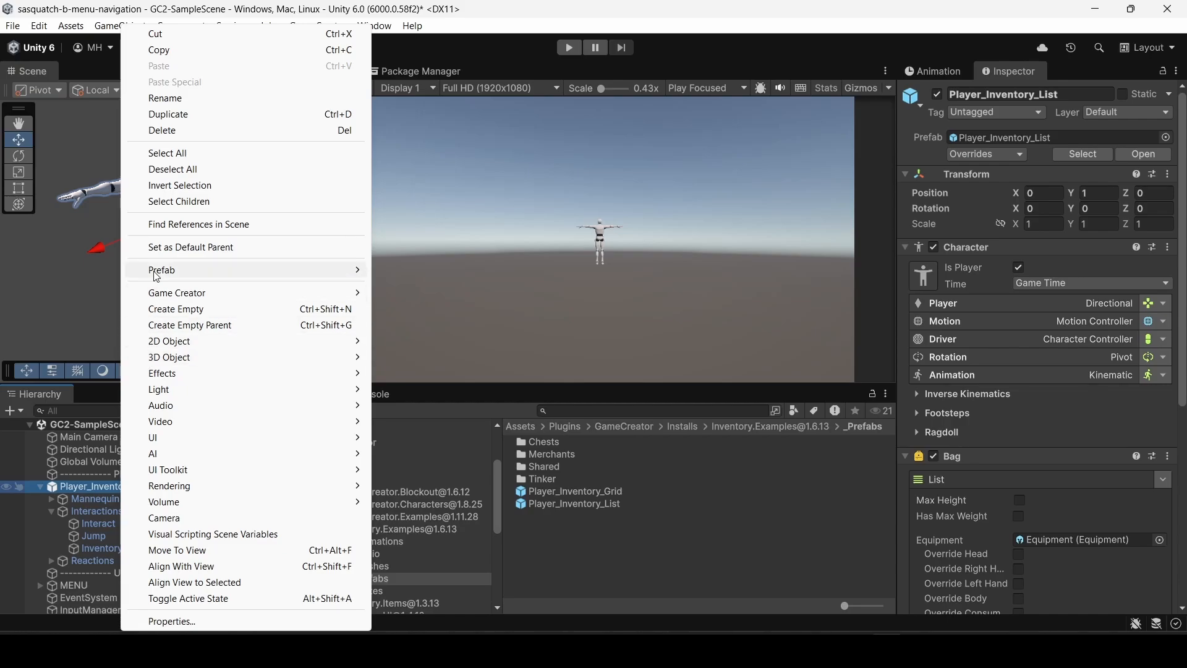
mouse_move(156, 273)
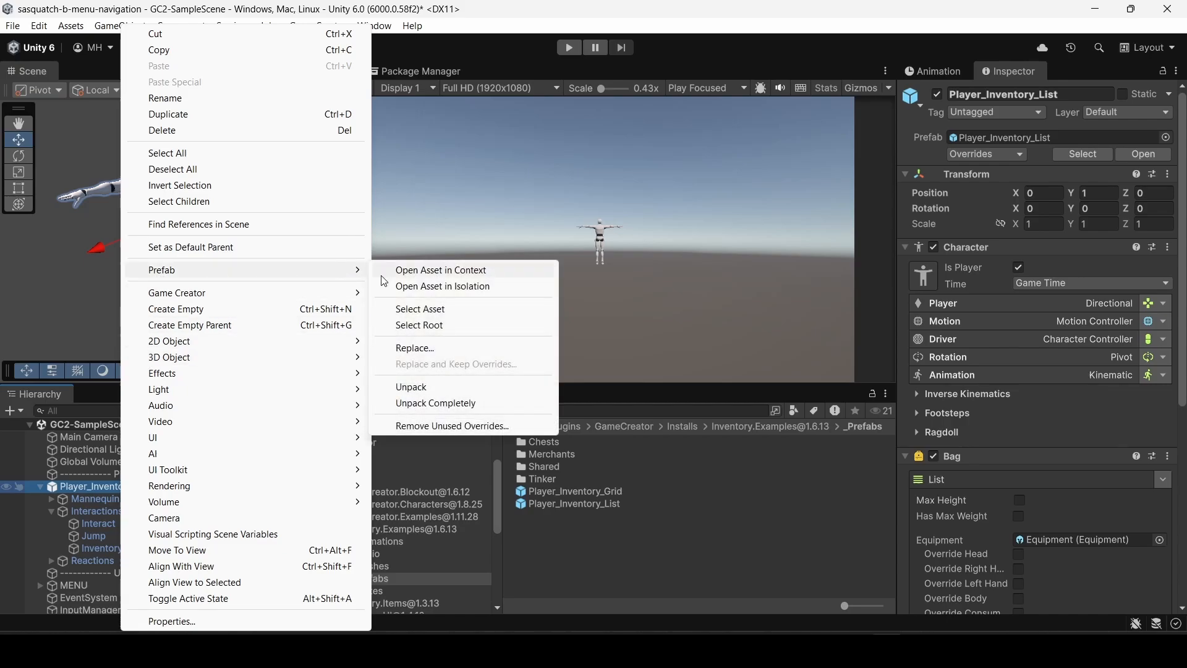
left_click(436, 404)
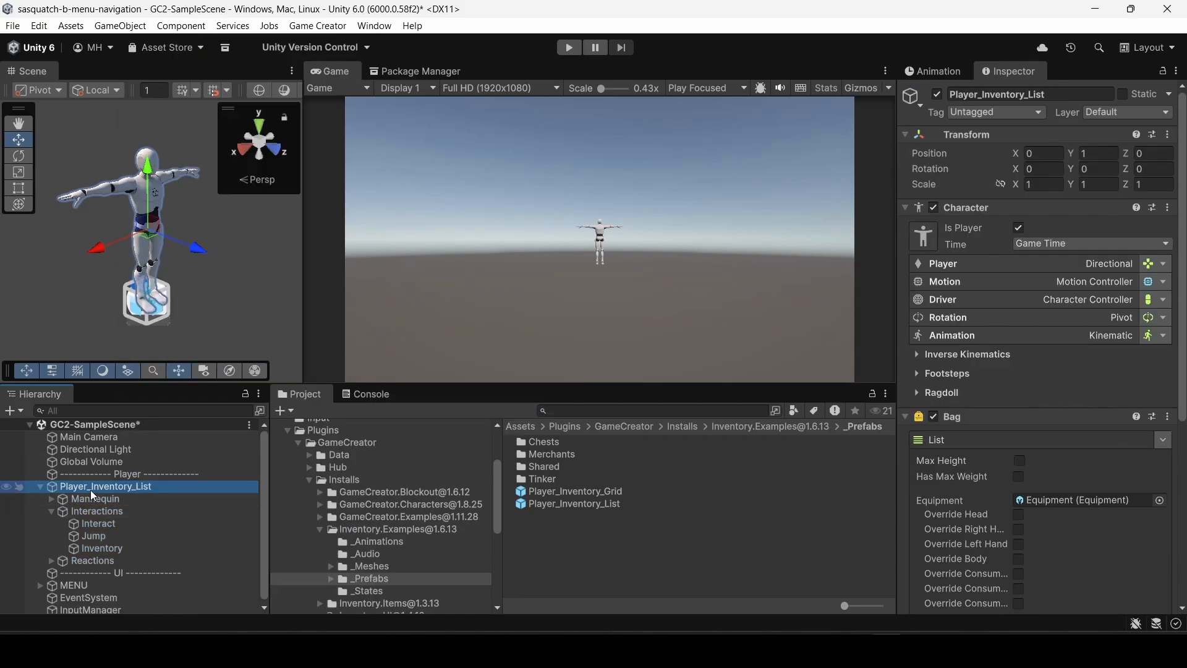
left_click(50, 511)
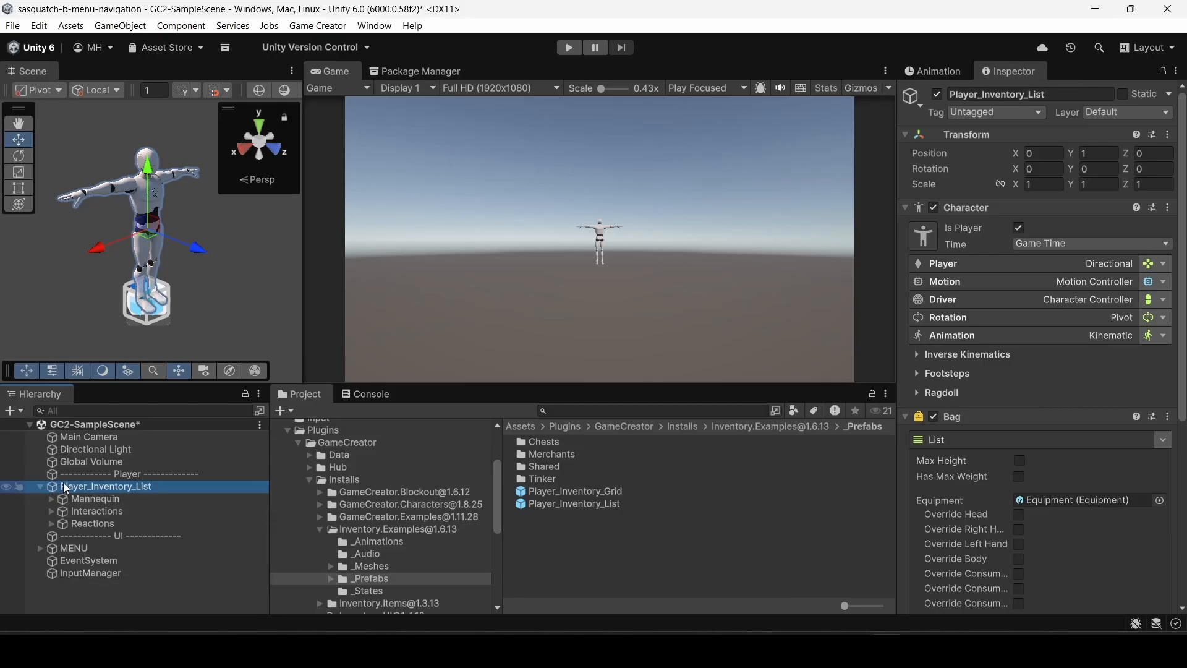
Create a 3D plane in the scene and name it Ground.
left_click(11, 411)
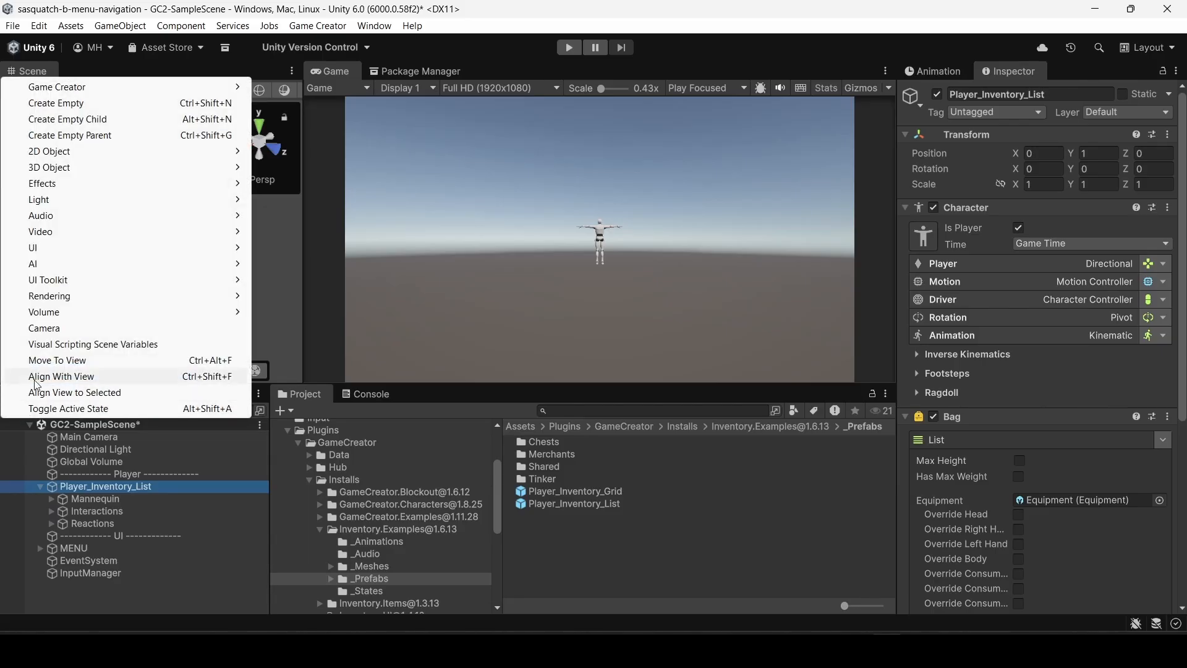
mouse_move(120, 168)
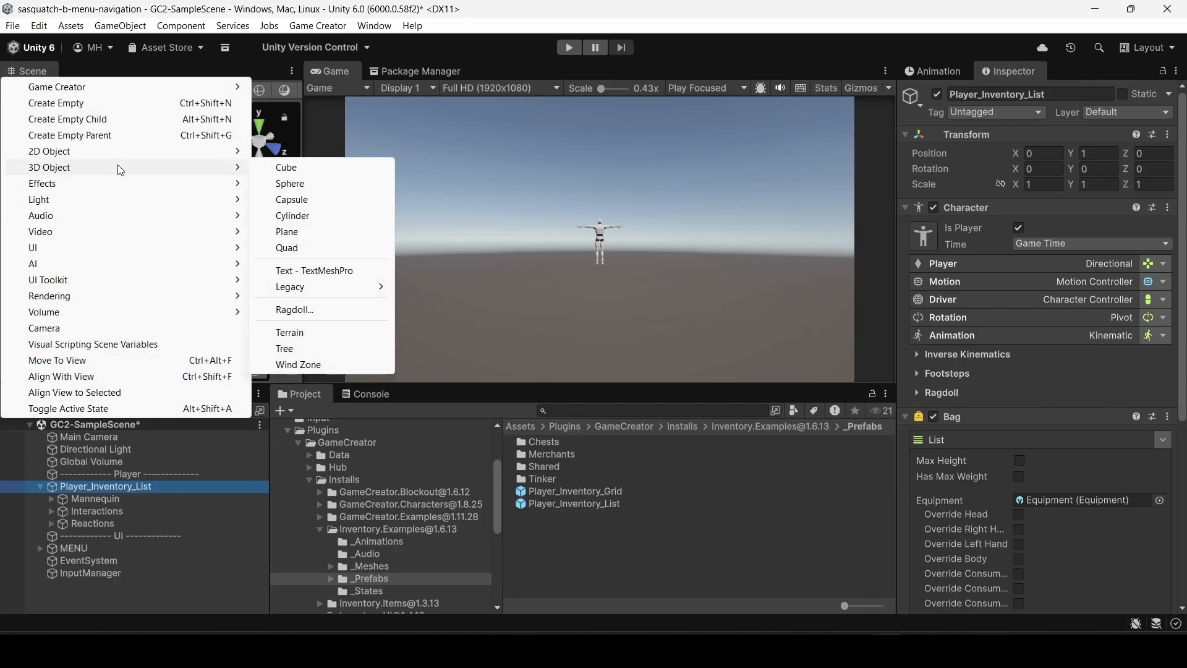
left_click(315, 238)
type("Ground")
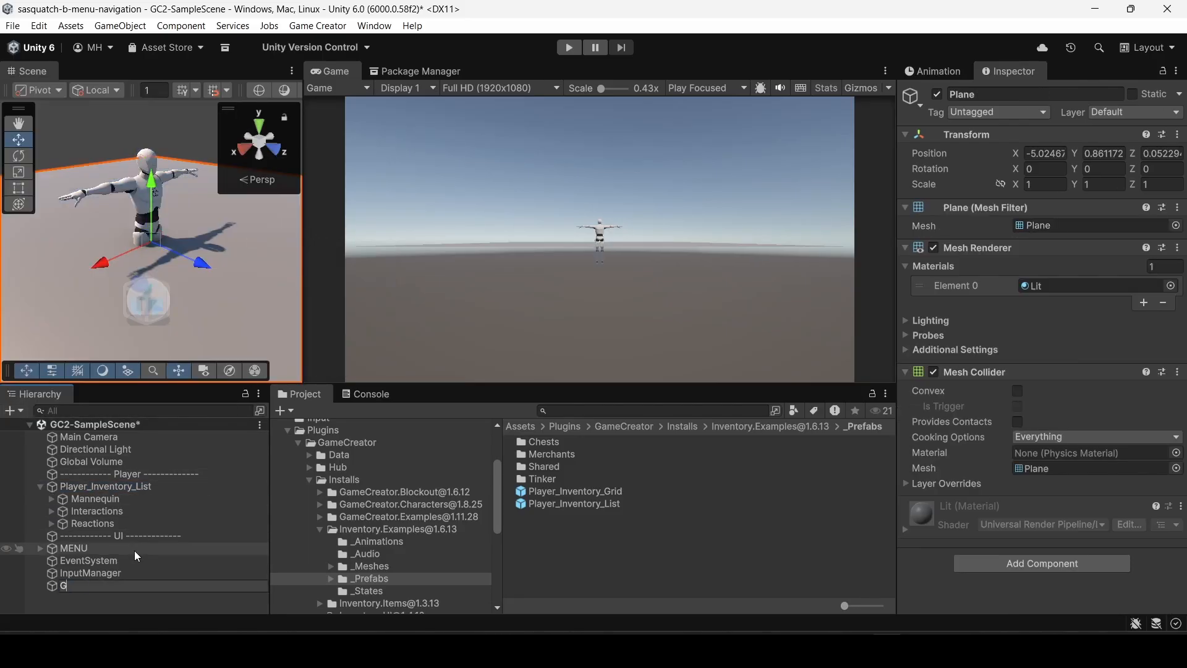
key("Return")
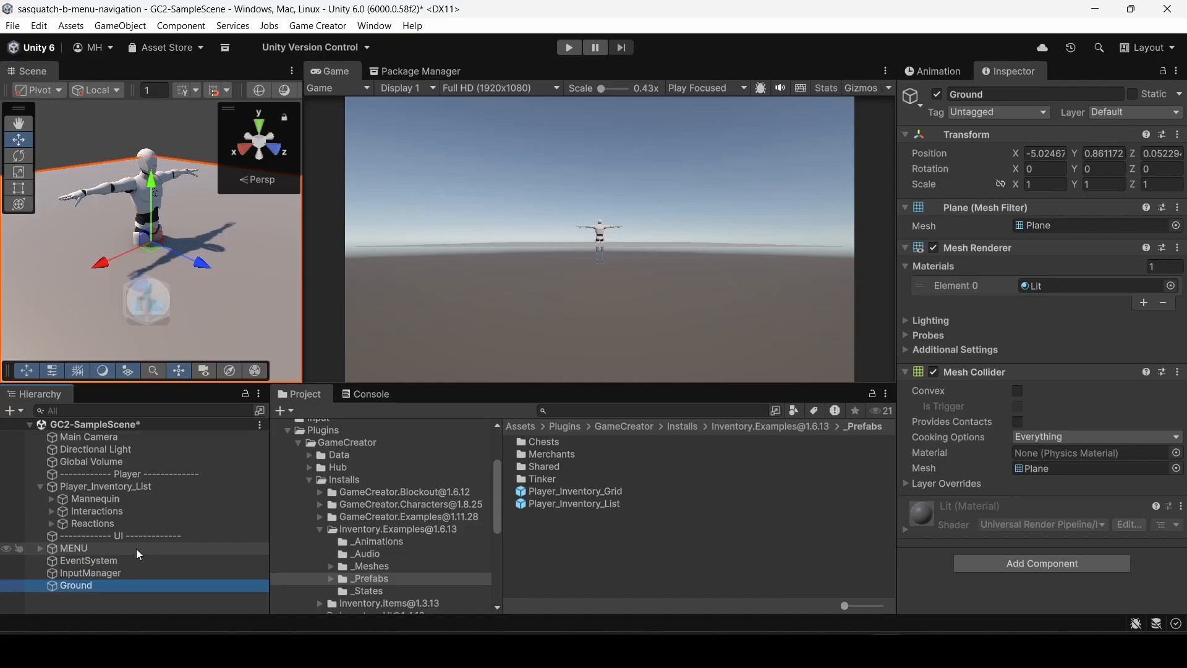
Set the Ground plane's X and Z scale to 10.
left_click(1046, 184)
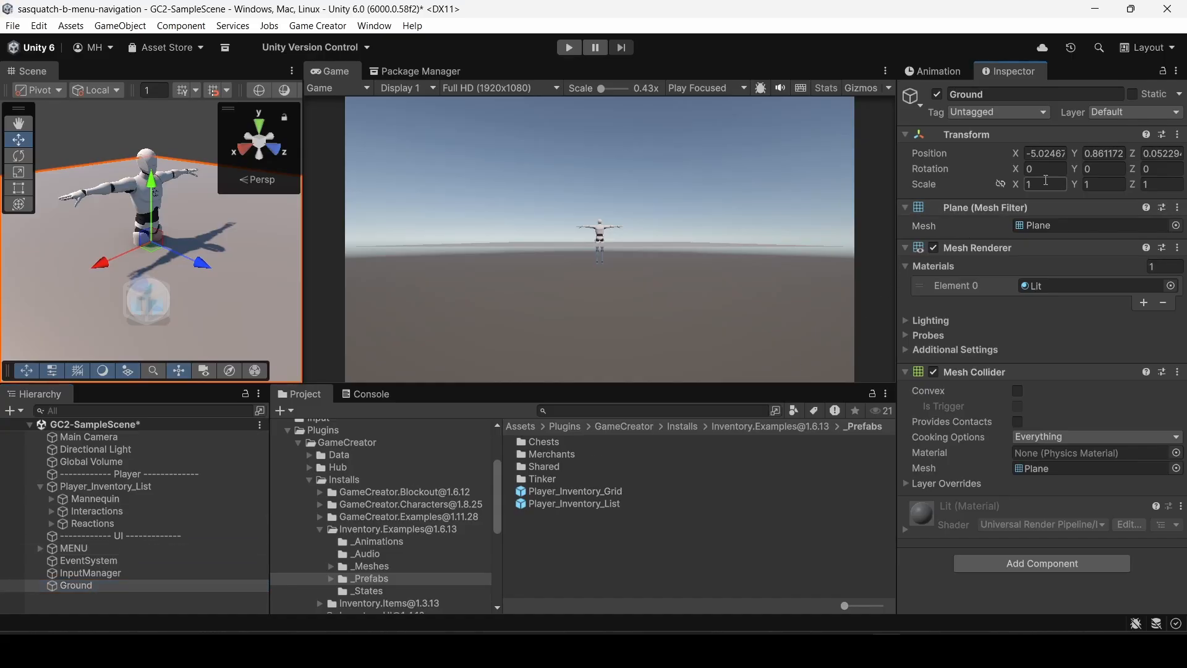
left_click(1046, 183)
type("10")
key("Tab")
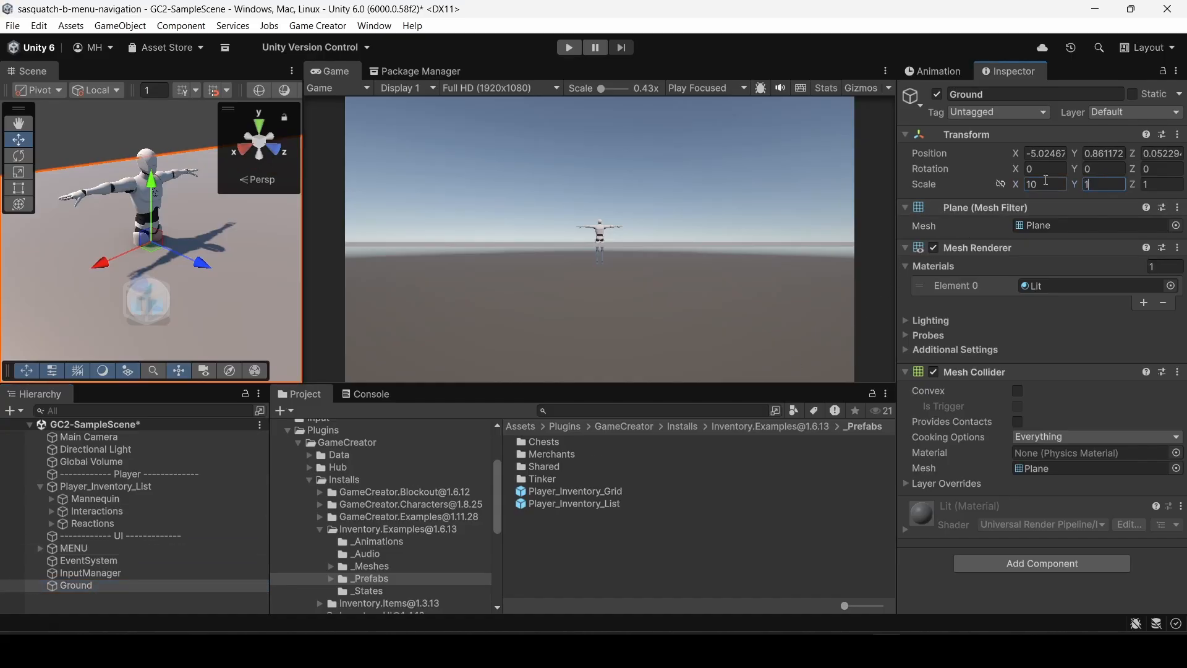
key("Tab")
type("10")
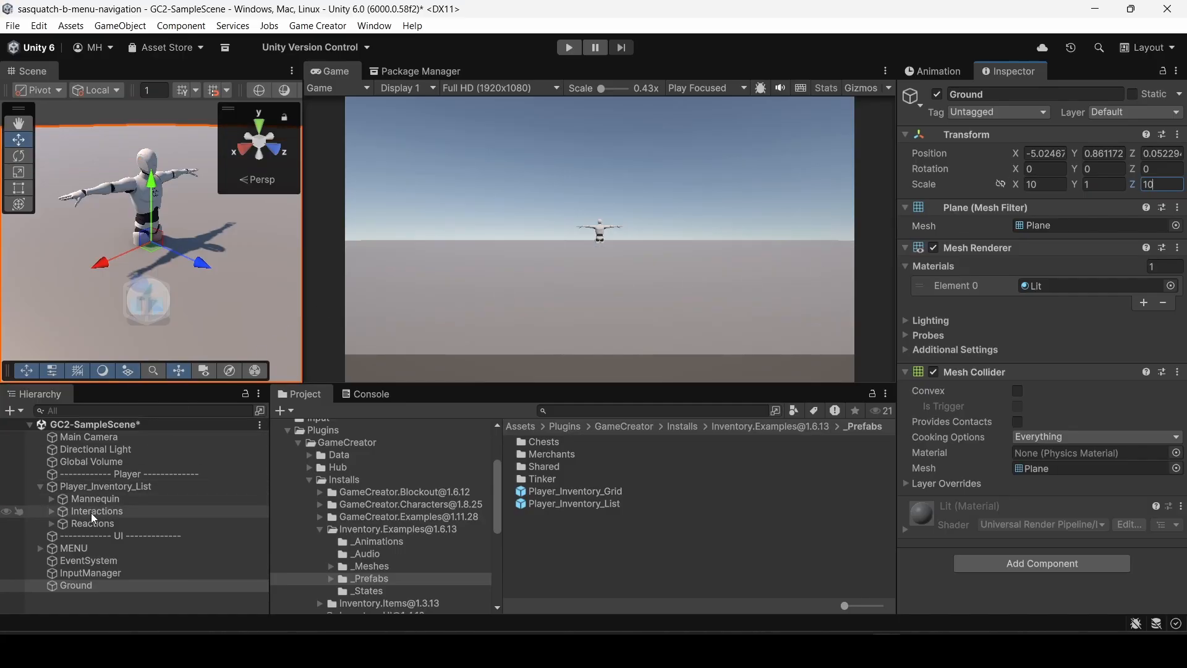
Reset the Ground plane's position to the origin while keeping its scale.
left_click(90, 486)
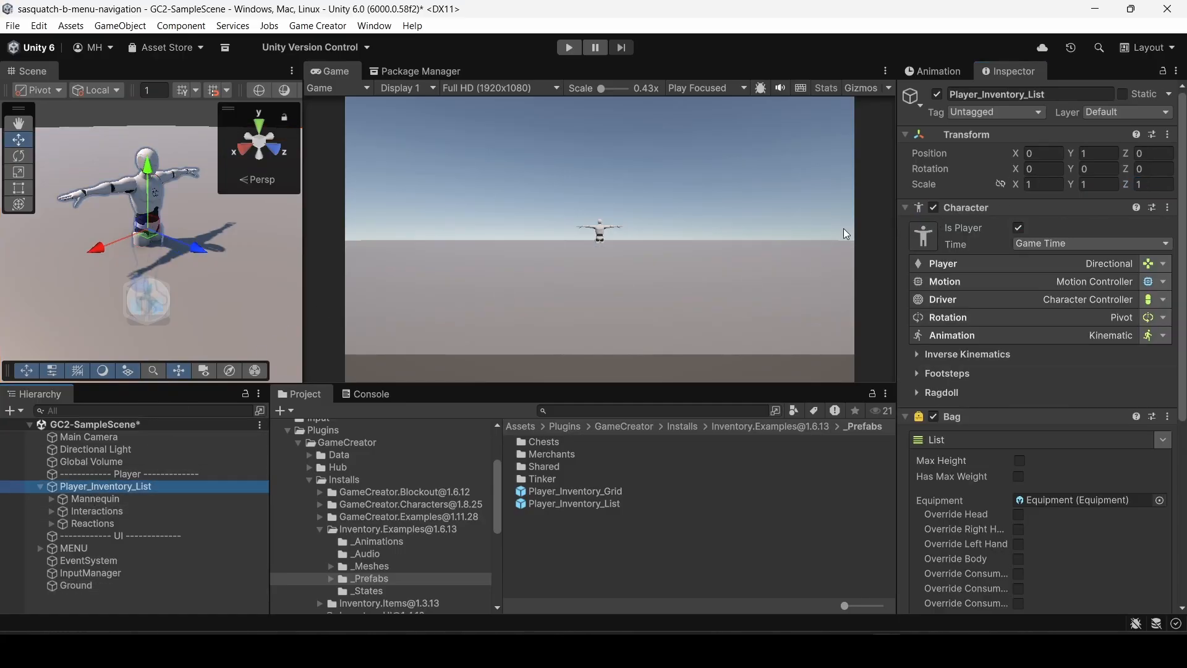
left_click(76, 585)
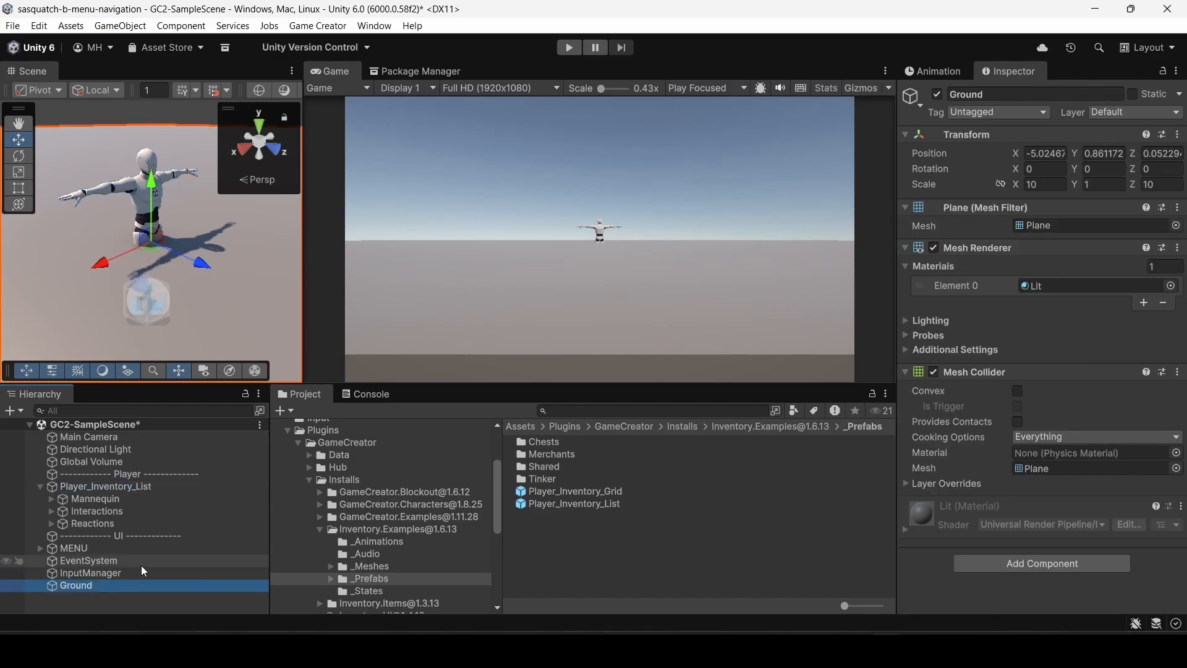
left_click(1179, 134)
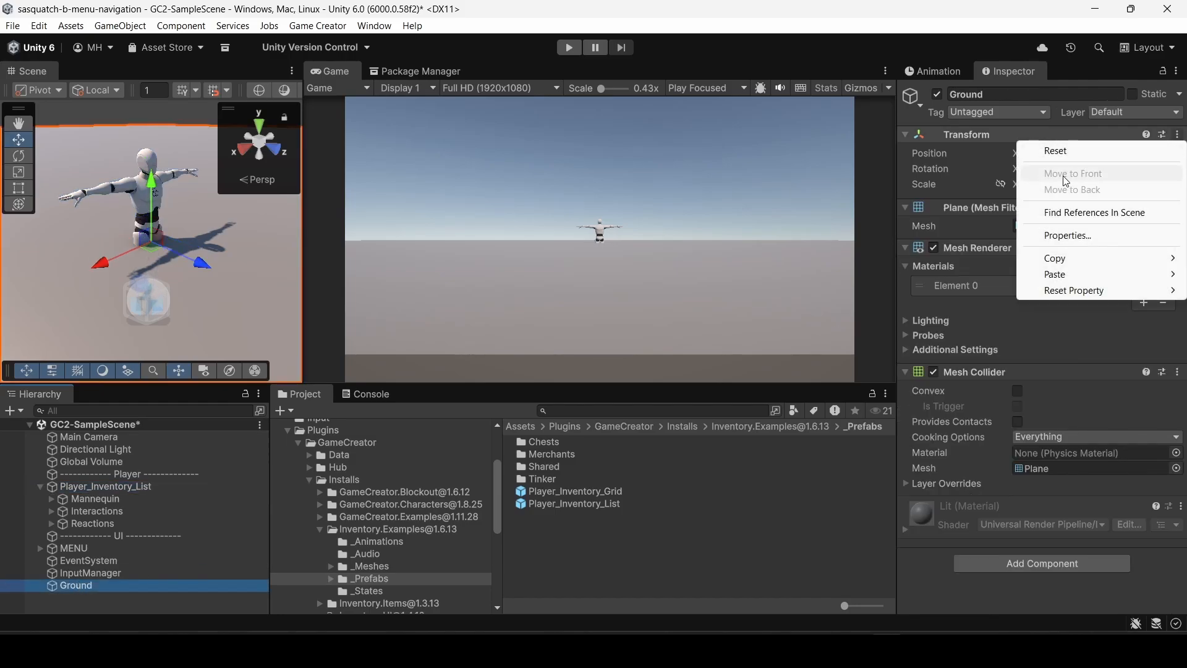
mouse_move(1055, 291)
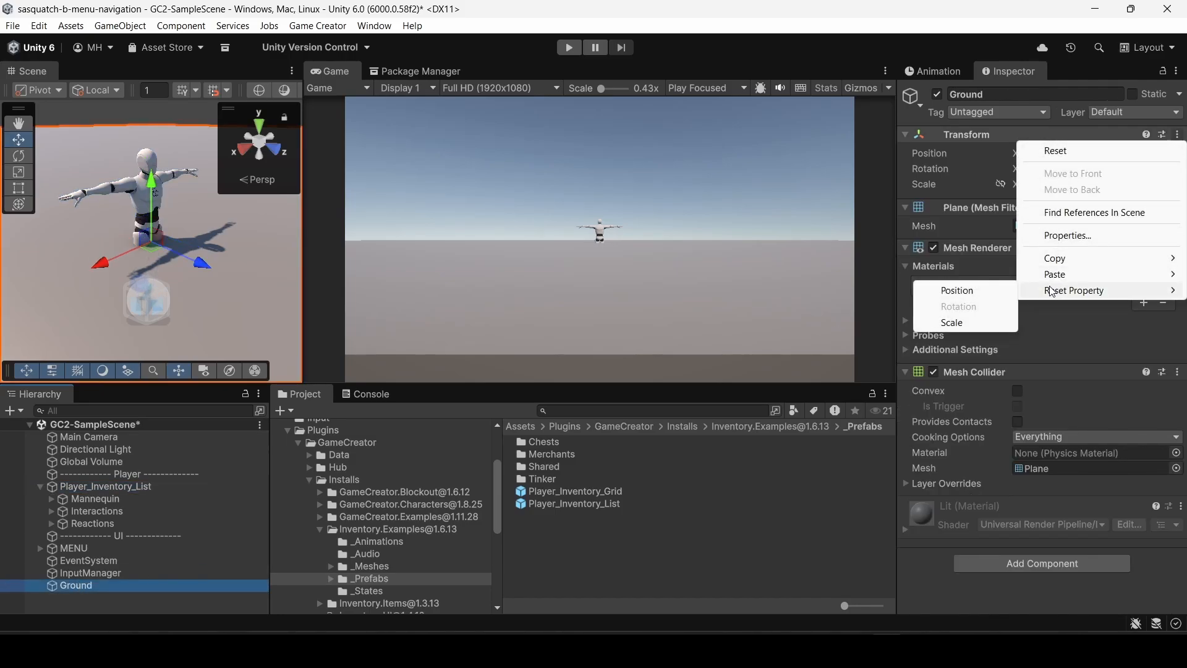
left_click(989, 292)
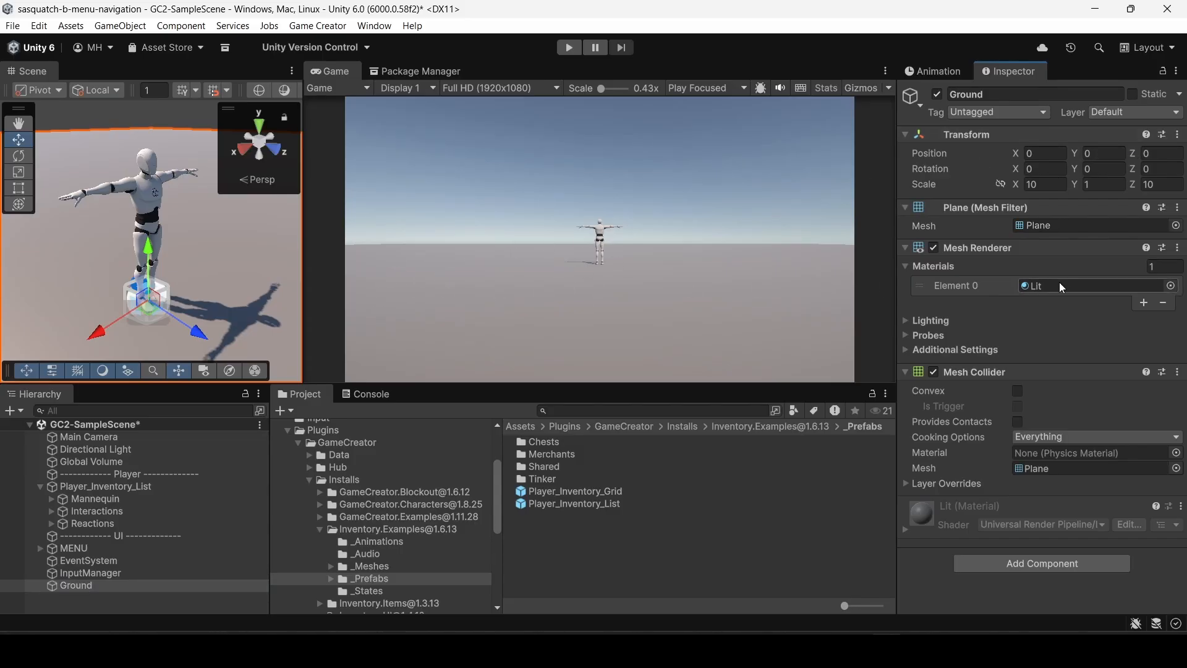
Assign the Prototype_Guide_Darker material to the Ground plane's mesh renderer.
left_click(1171, 286)
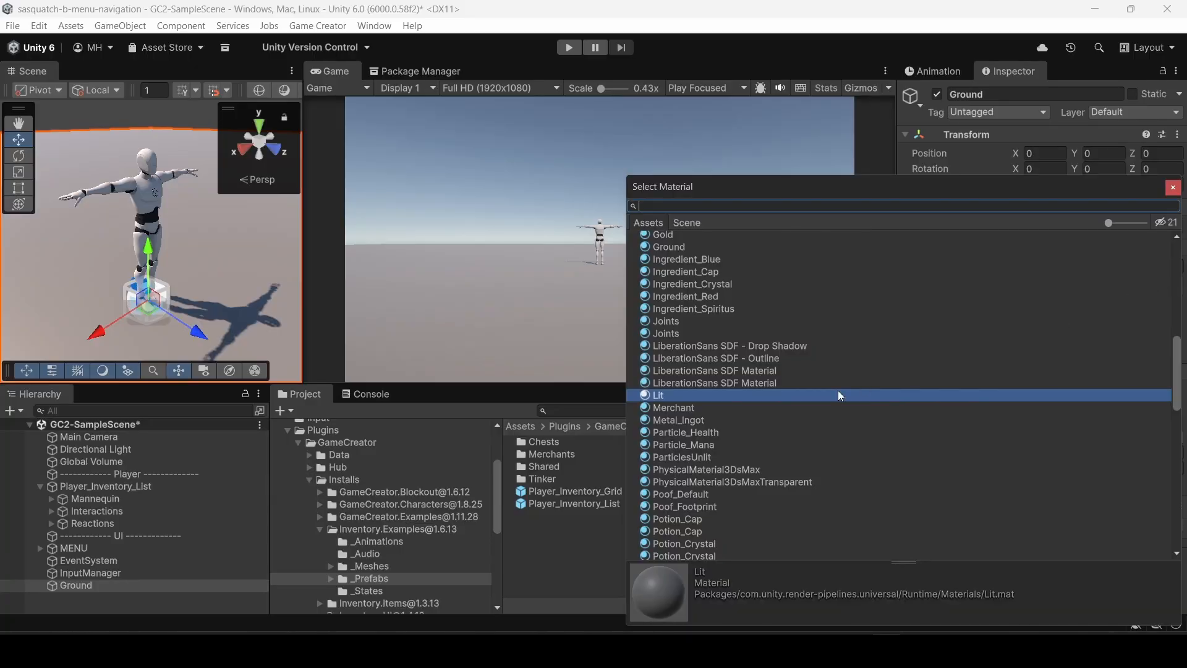
scroll(717, 390, "down", 10)
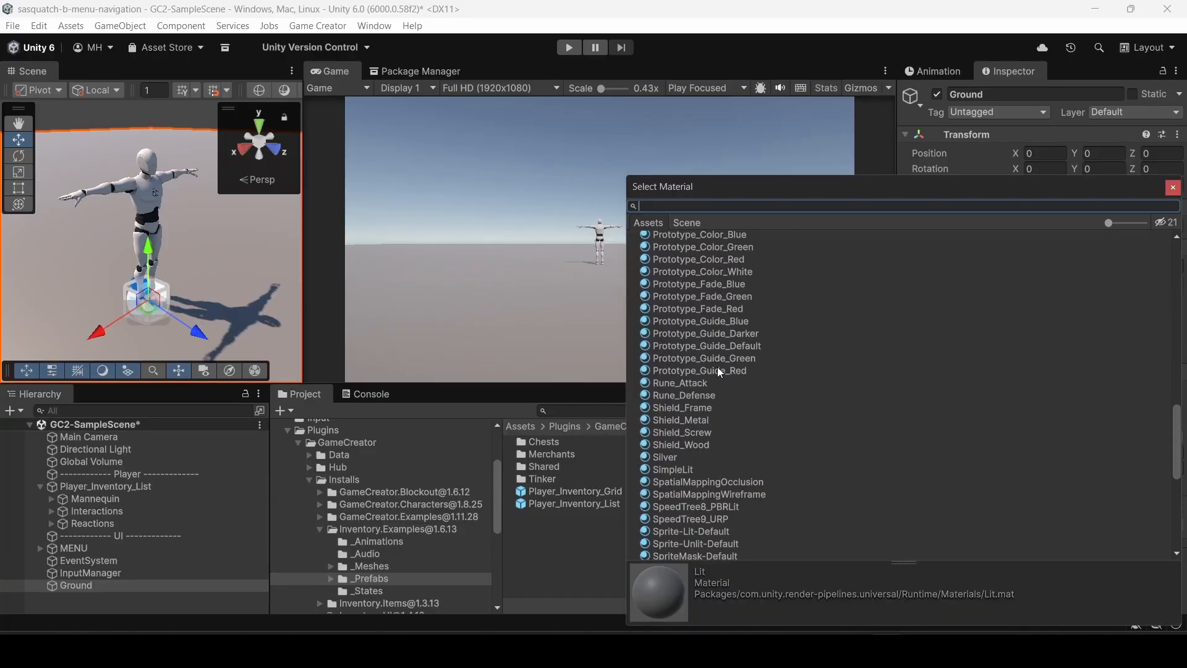
left_click(714, 335)
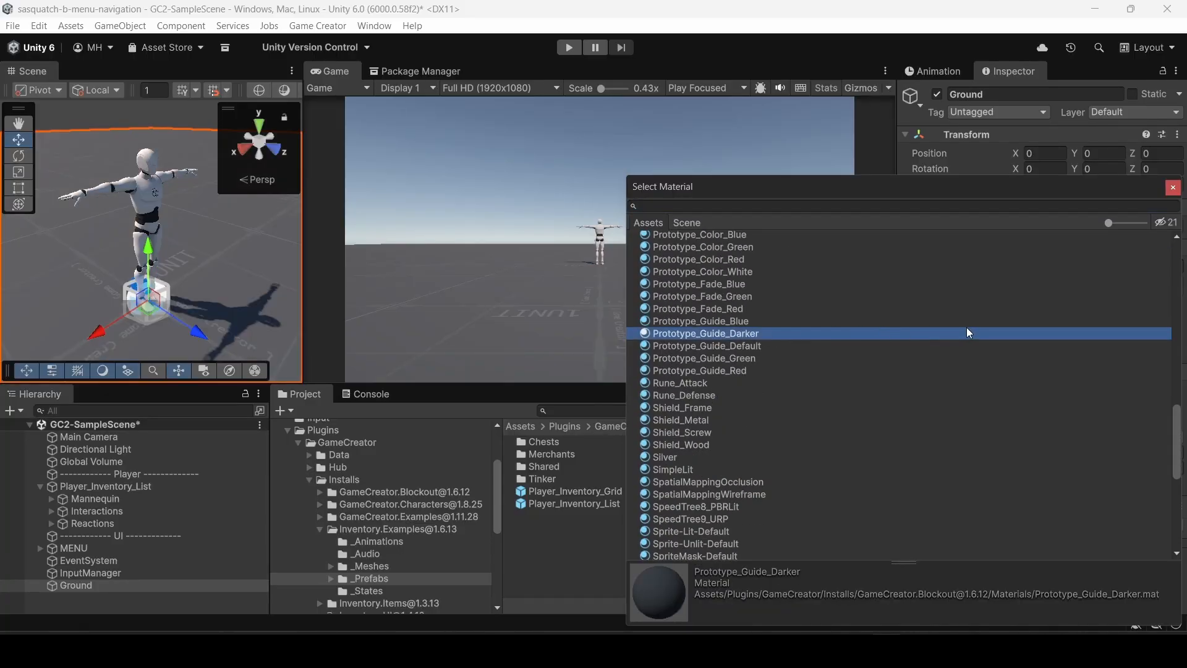
left_click(1173, 187)
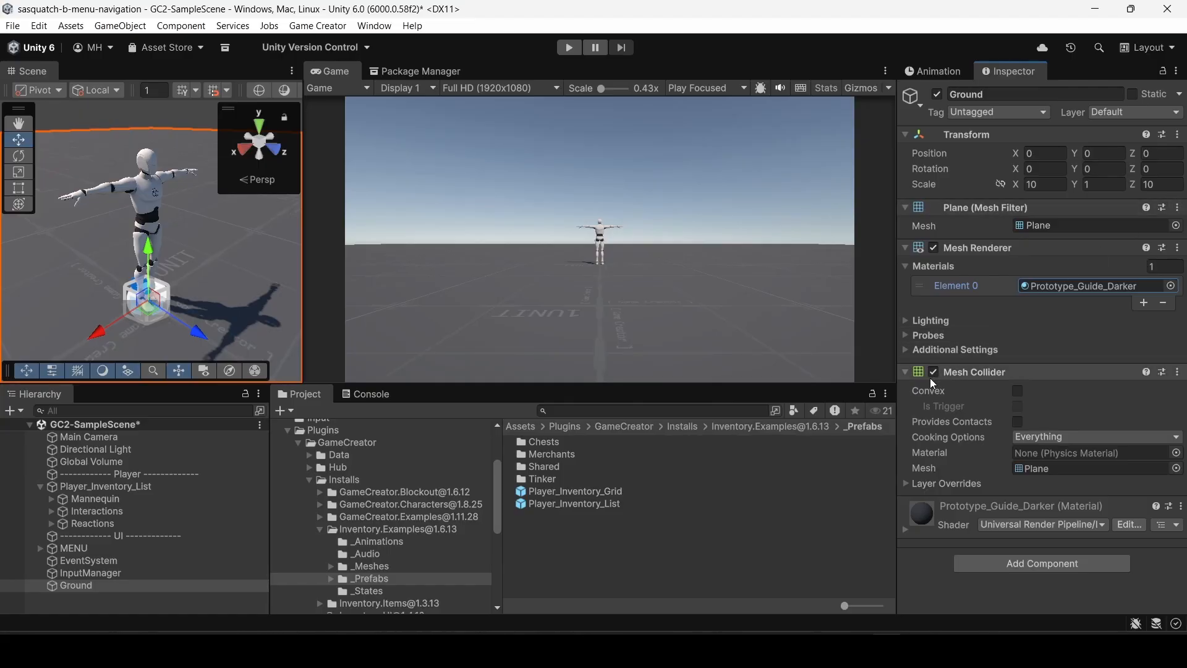
Examine the tiling settings in the Ground material's surface and detail inputs, then collapse the material.
left_click(914, 519)
scroll(930, 491, "down", 5)
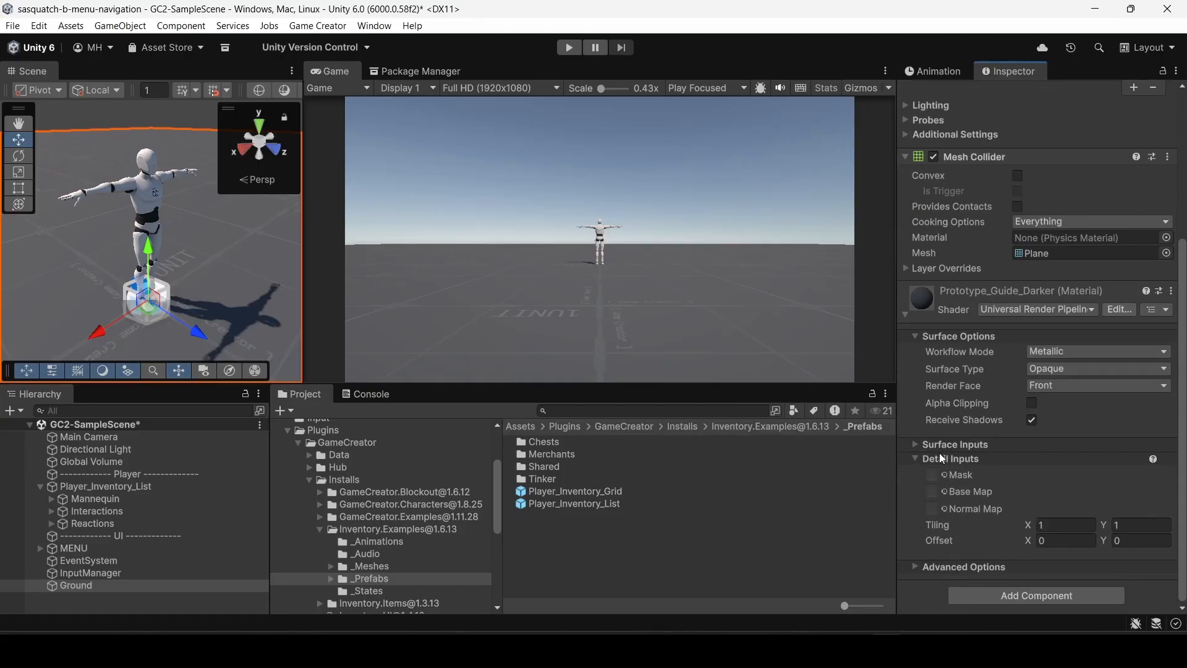
left_click(1057, 525)
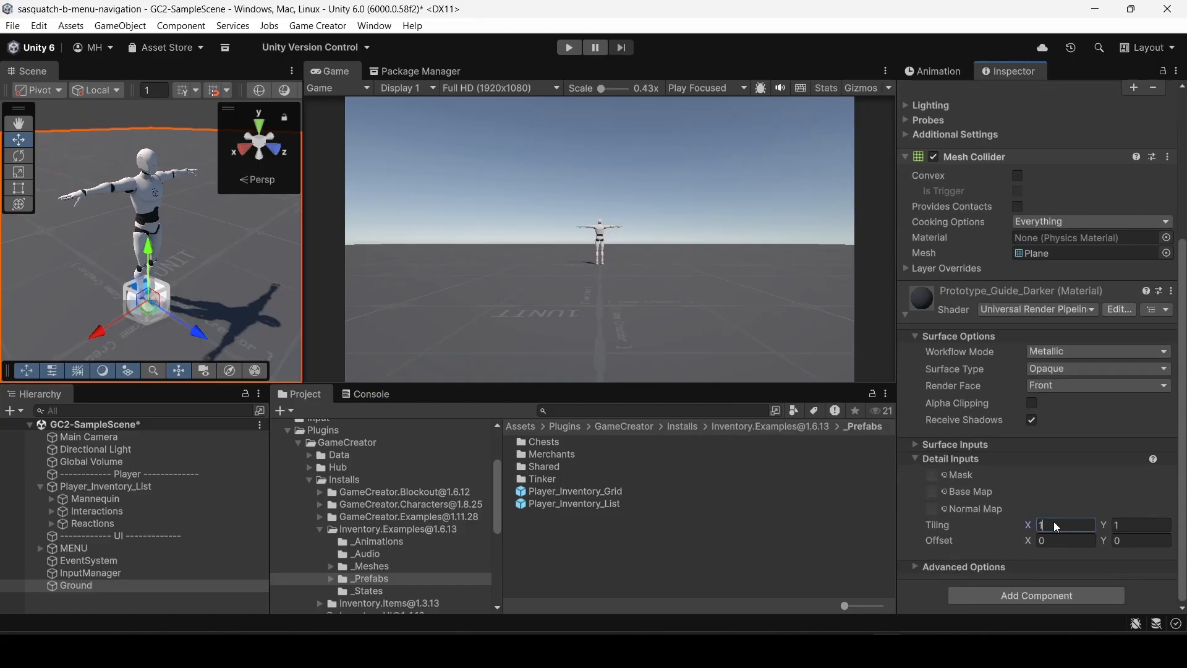
left_click(937, 444)
scroll(962, 464, "down", 5)
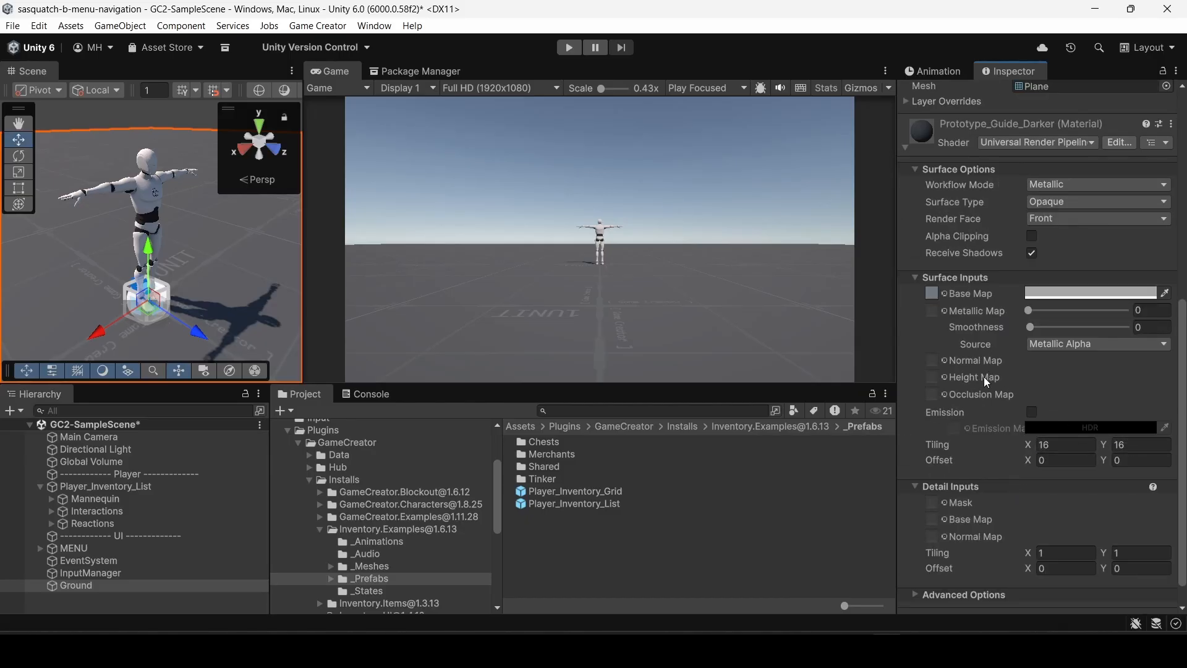
scroll(985, 376, "up", 6)
left_click(928, 338)
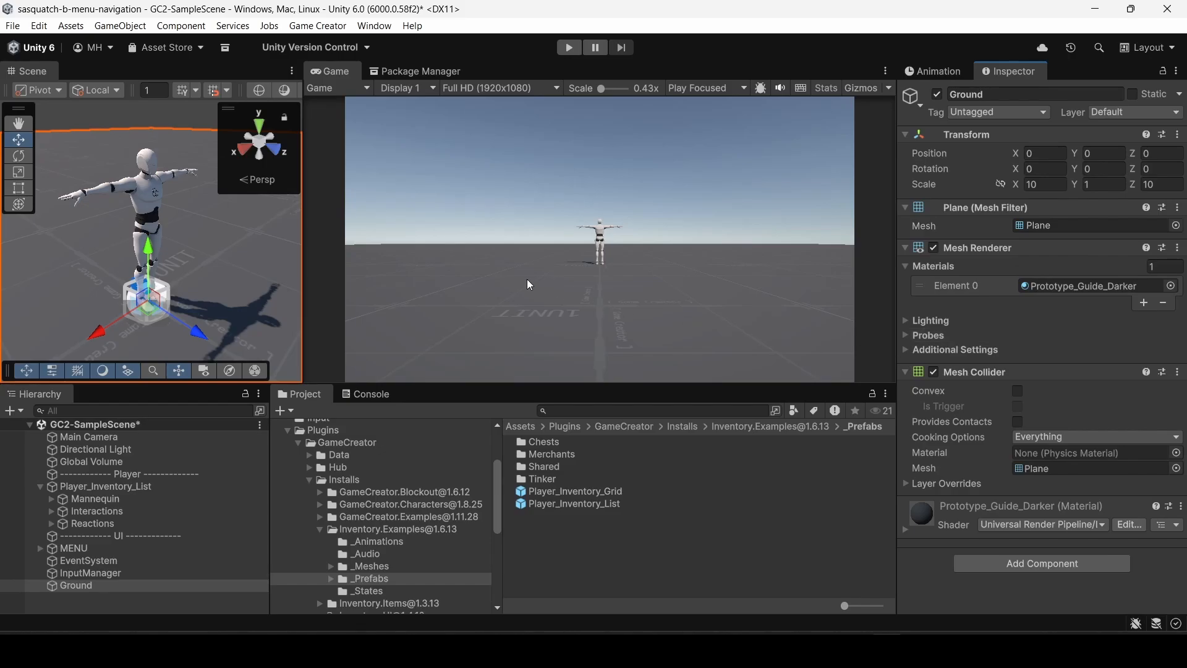
Widen the Scene view to about half the editor's width and reframe it around the character.
left_click_drag(302, 241, 610, 240)
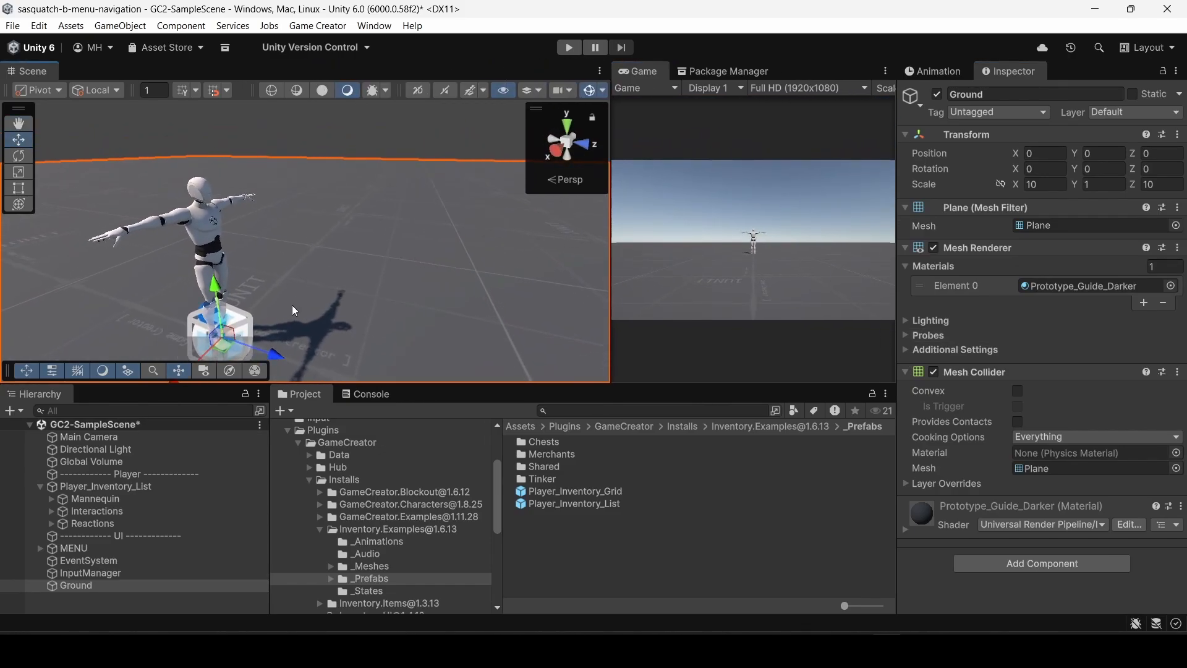
right_click_drag(354, 282, 406, 232)
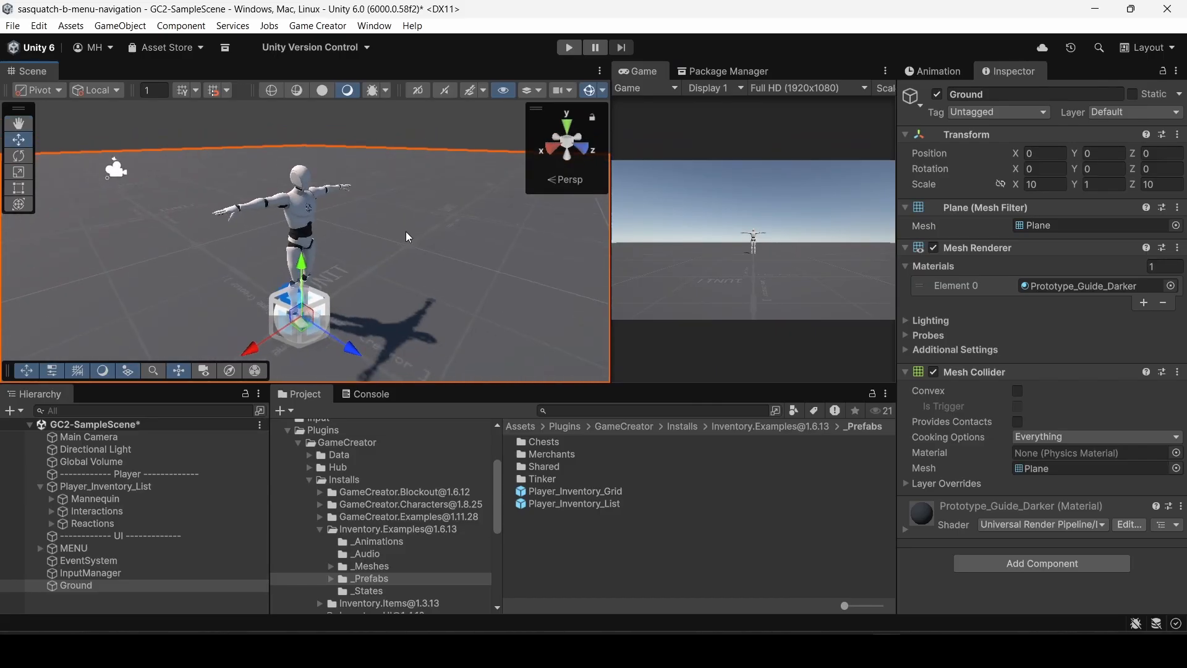
Create a Game Creator camera shot named 3rd Person Camera Shot and place it directly below Main Camera in the hierarchy.
left_click(14, 410)
mouse_move(101, 88)
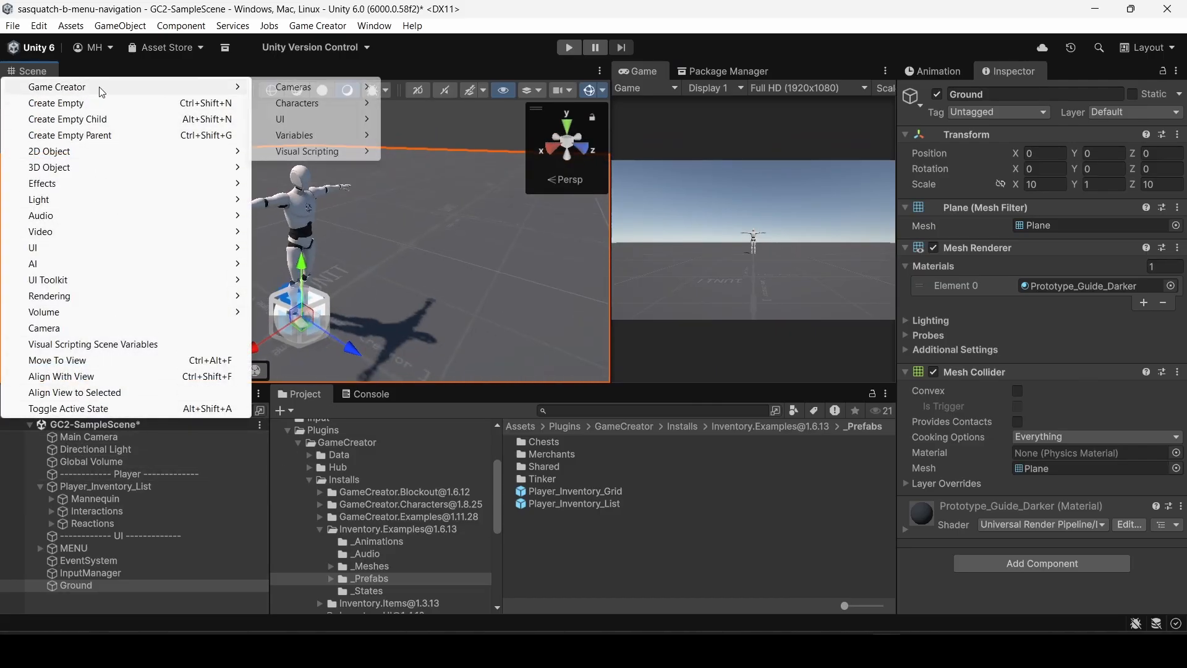
mouse_move(309, 87)
left_click(396, 92)
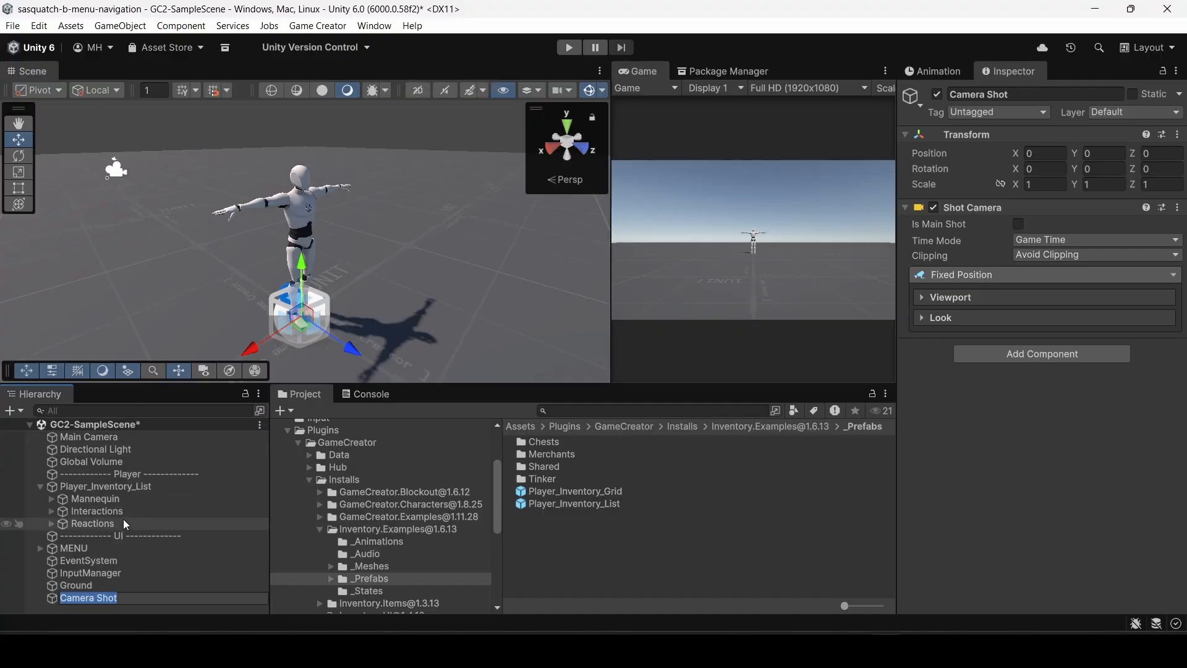
type("3rd Person Camera Shot")
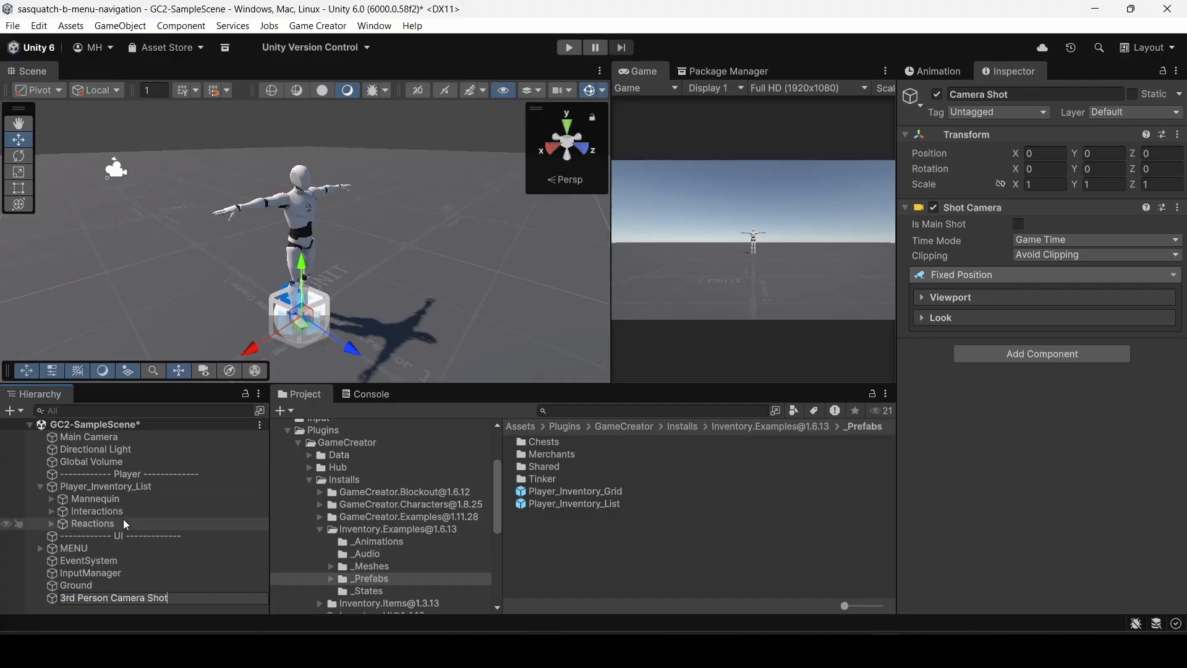
key("Return")
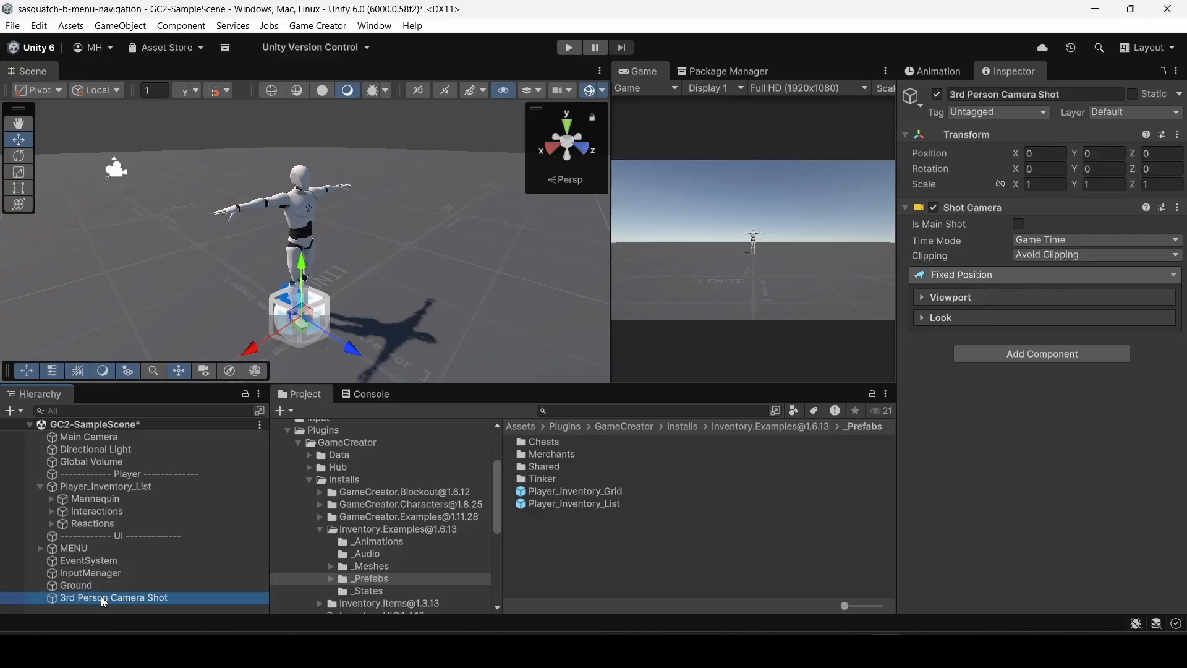
left_click_drag(102, 596, 90, 441)
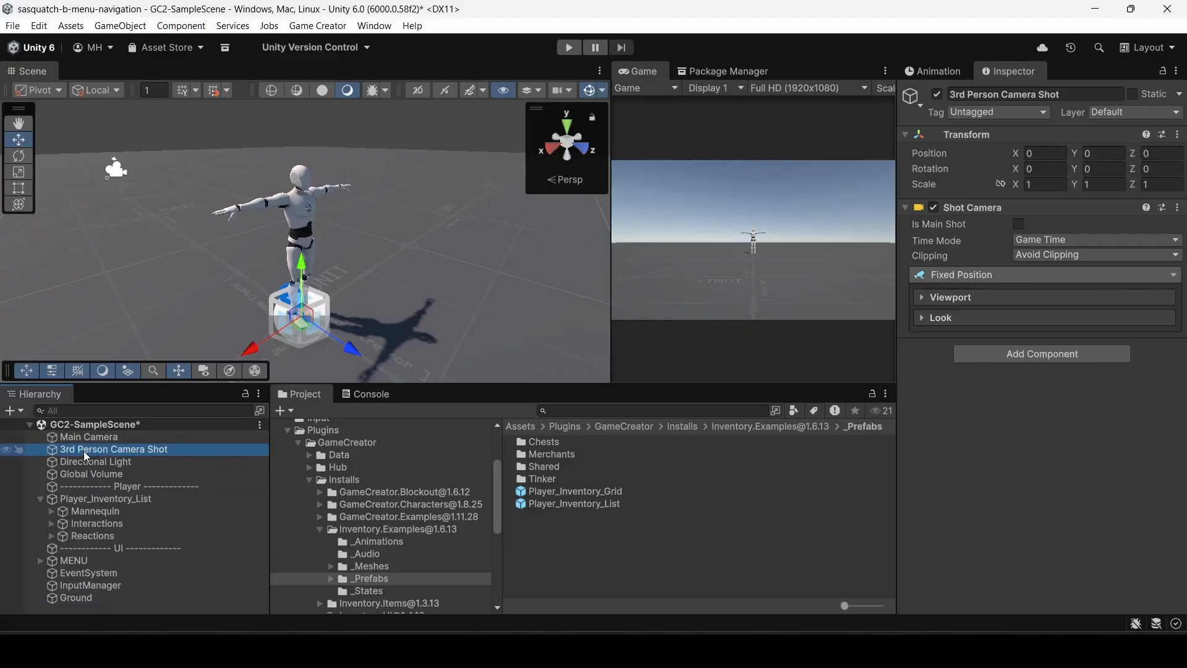
Duplicate the Player separator object, move one copy above Main Camera and change its label to Cameras.
left_click(91, 486)
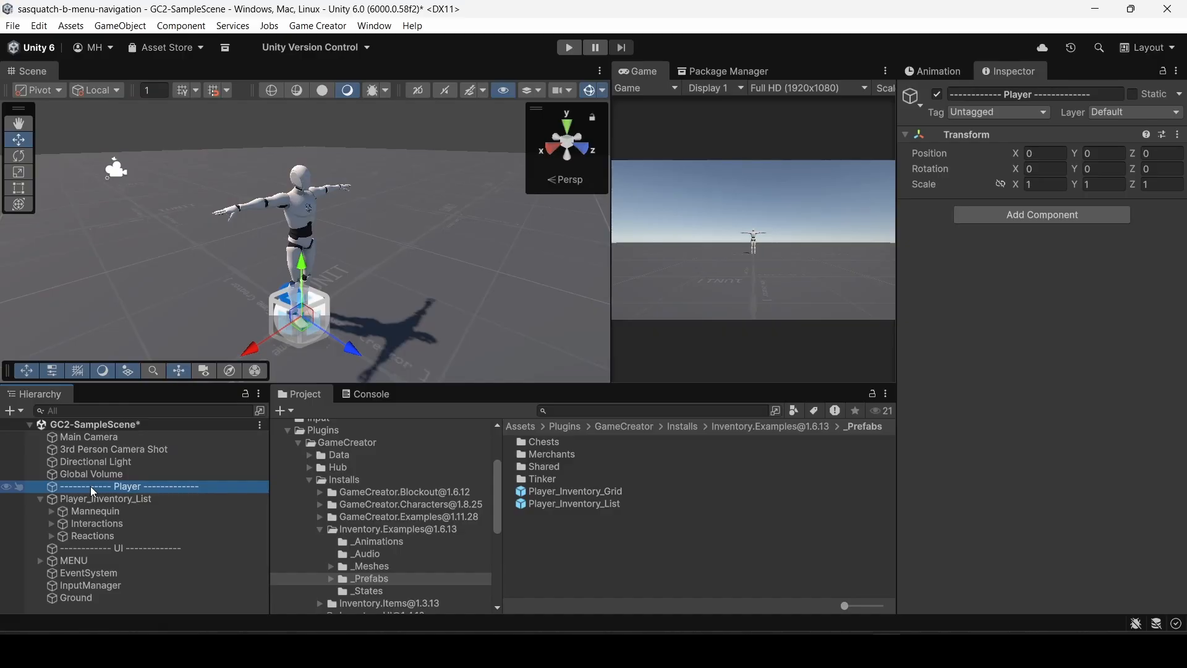
key("ctrl+d")
left_click_drag(91, 487, 91, 434)
left_click(124, 437)
double_click(126, 437)
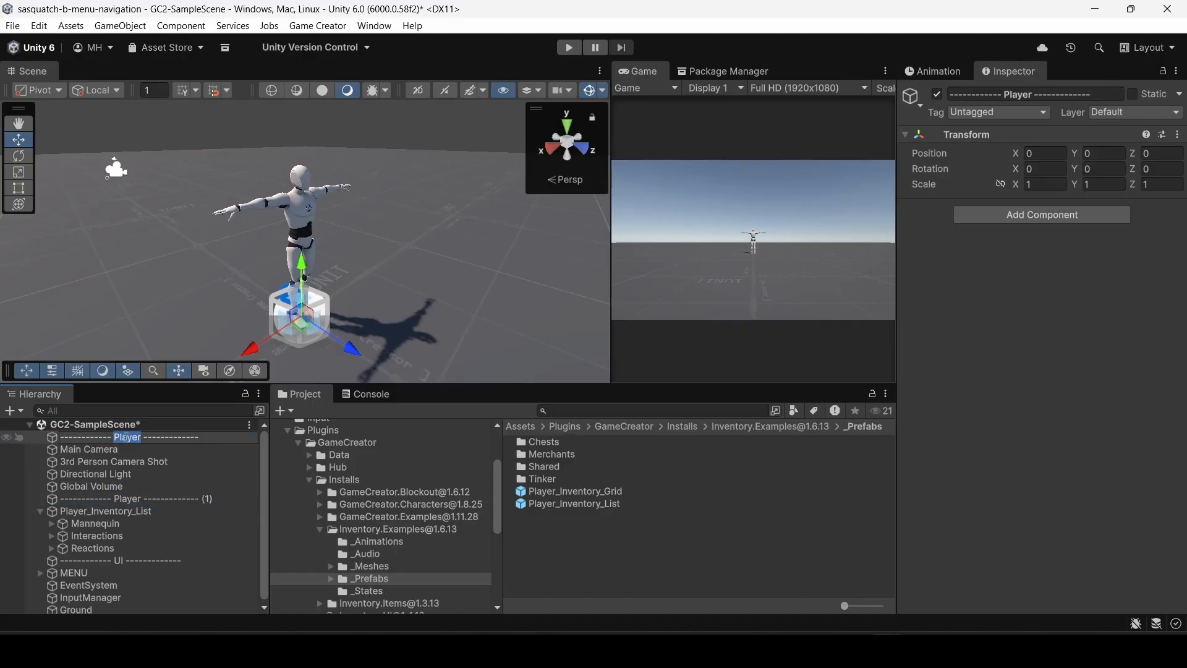
type("Cameras")
key("Return")
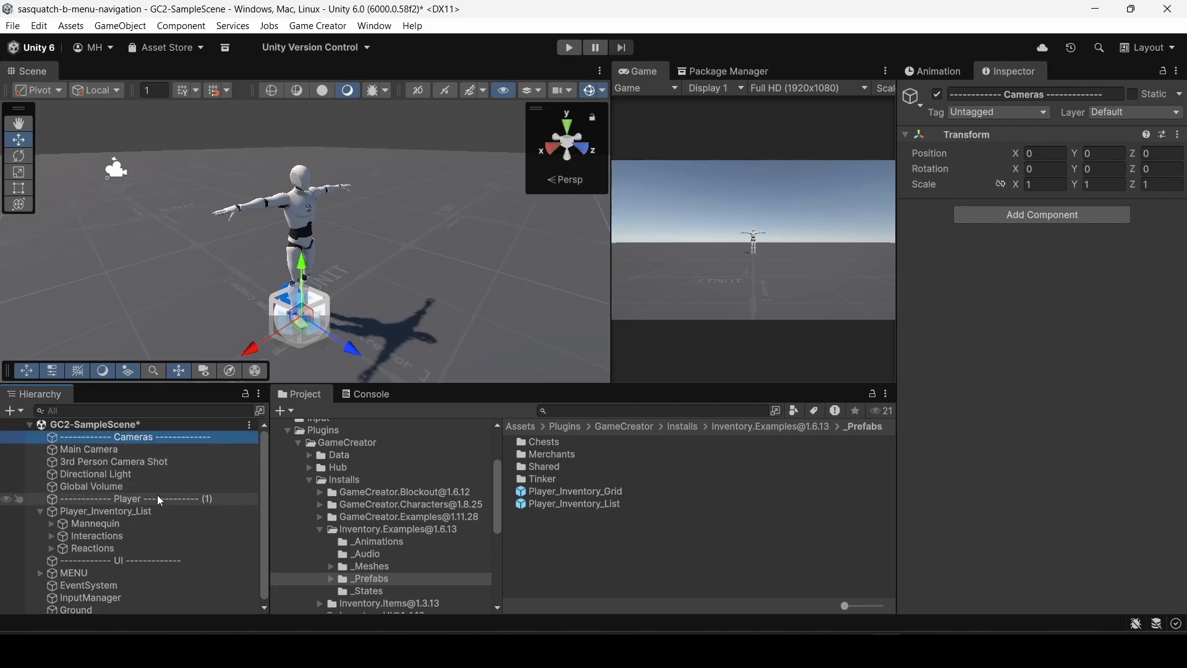
Remove the (1) suffix from the name of the Player separator above Player_Inventory_List.
left_click(198, 499)
left_click(206, 500)
double_click(208, 499)
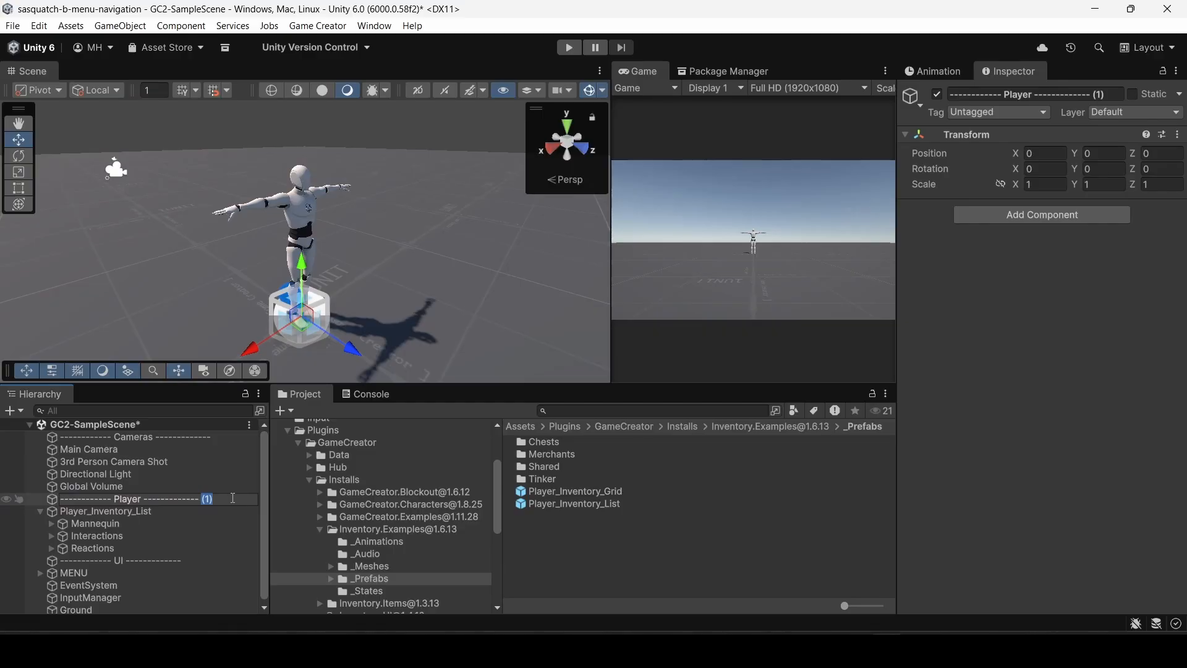
key("BackSpace")
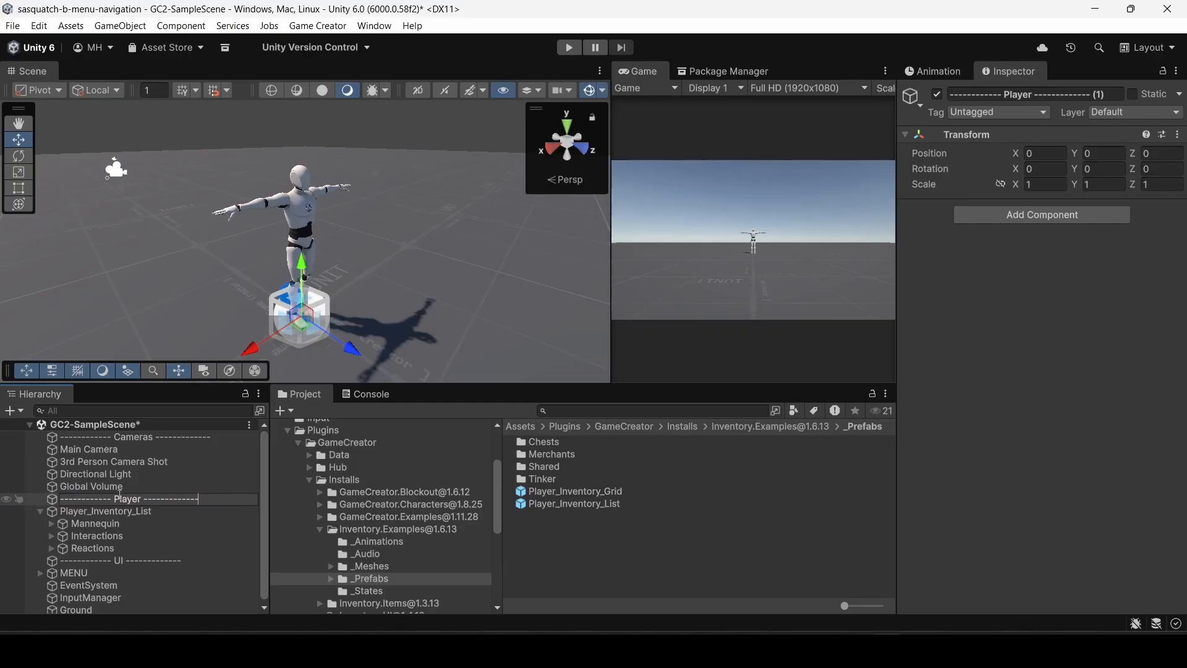
left_click(106, 437)
Make 3rd Person Camera Shot the main shot and set its shot type to Third Person.
left_click(99, 462)
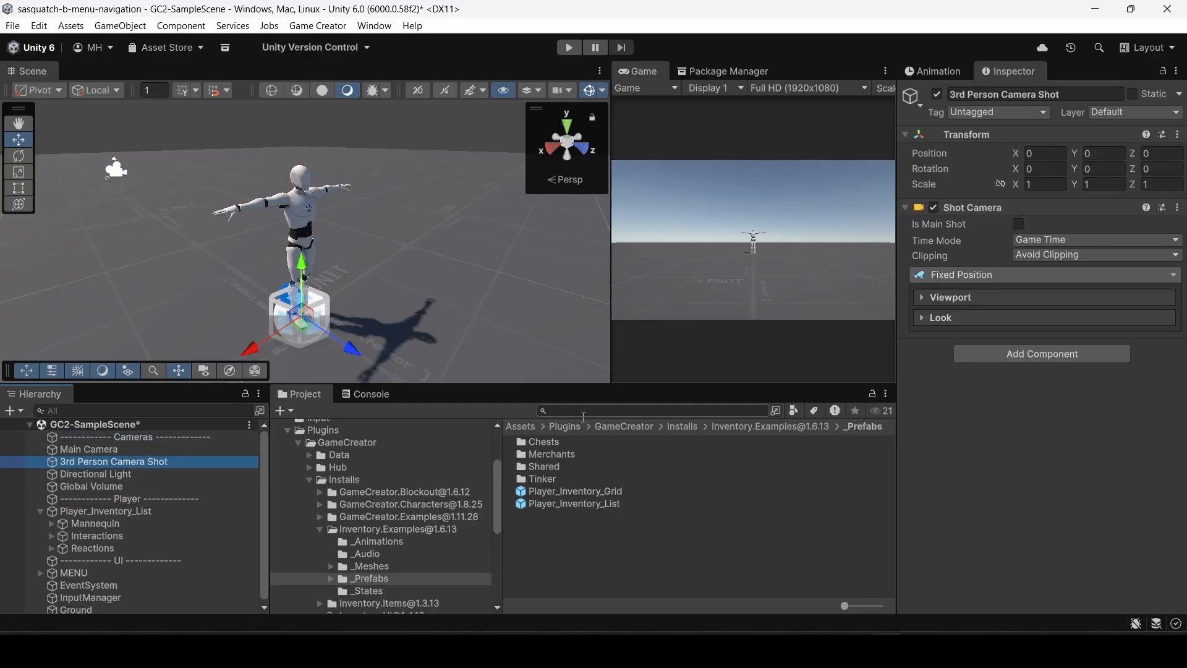
left_click(1019, 224)
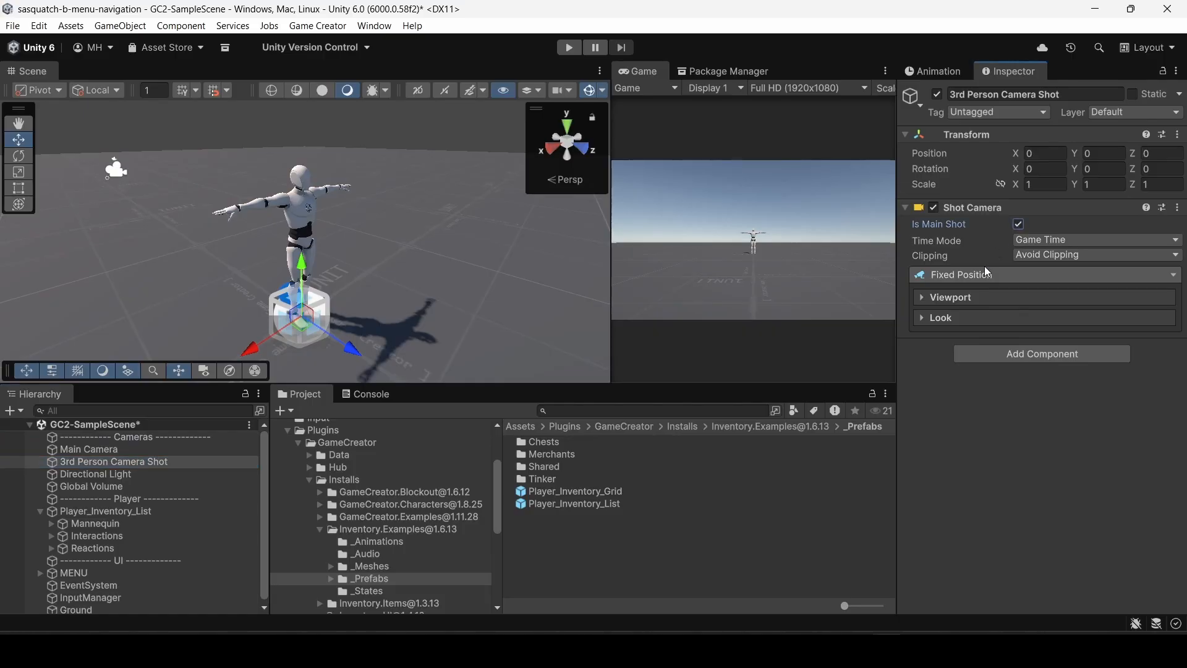
left_click(964, 275)
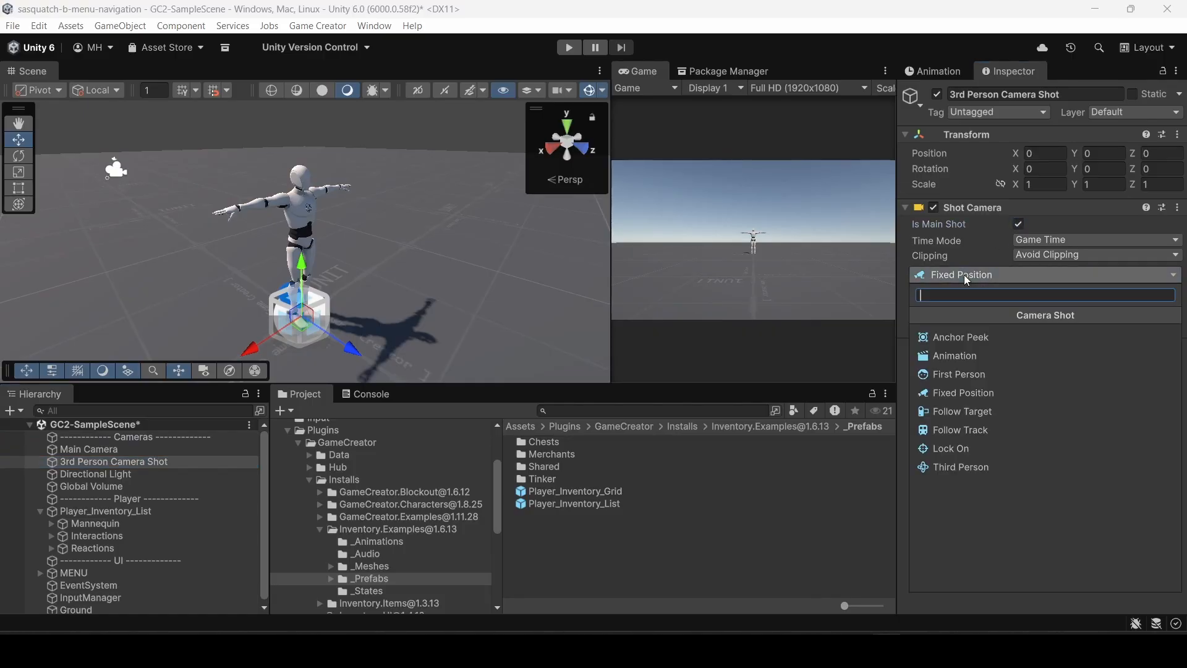
left_click(950, 467)
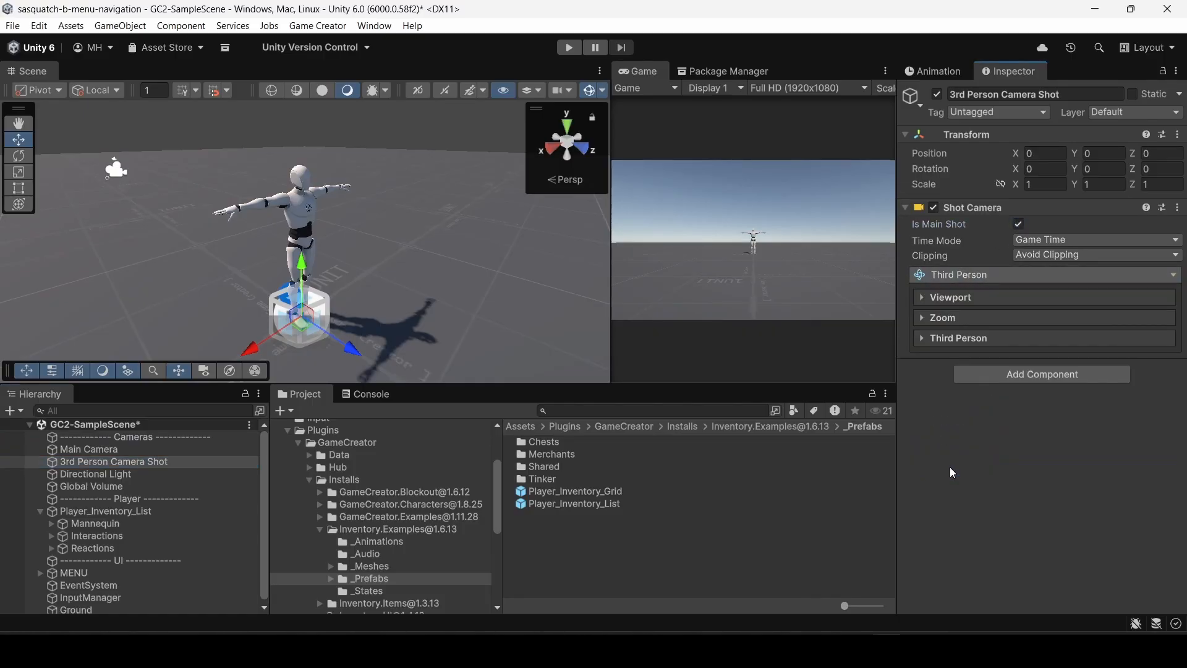
Set the third-person shot's Shoulder to 0 and reduce its Max Pitch.
left_click(968, 340)
scroll(970, 348, "down", 2)
left_click(1045, 348)
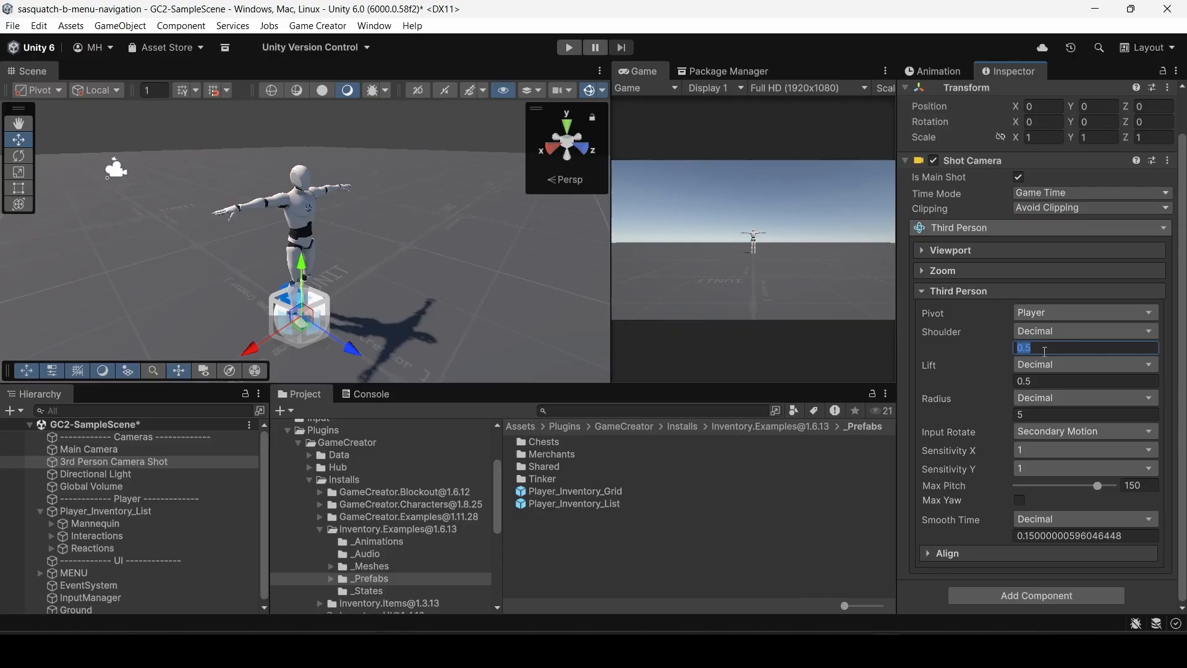
type("0")
left_click(1050, 487)
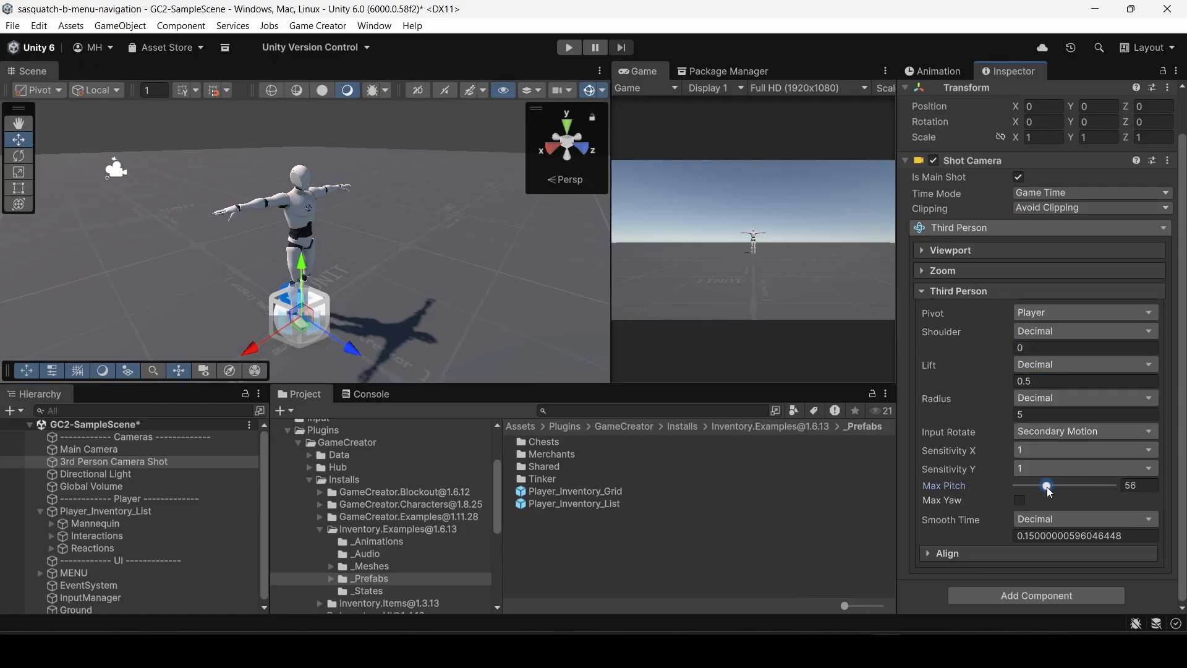
left_click_drag(1048, 488, 1052, 491)
left_click(964, 292)
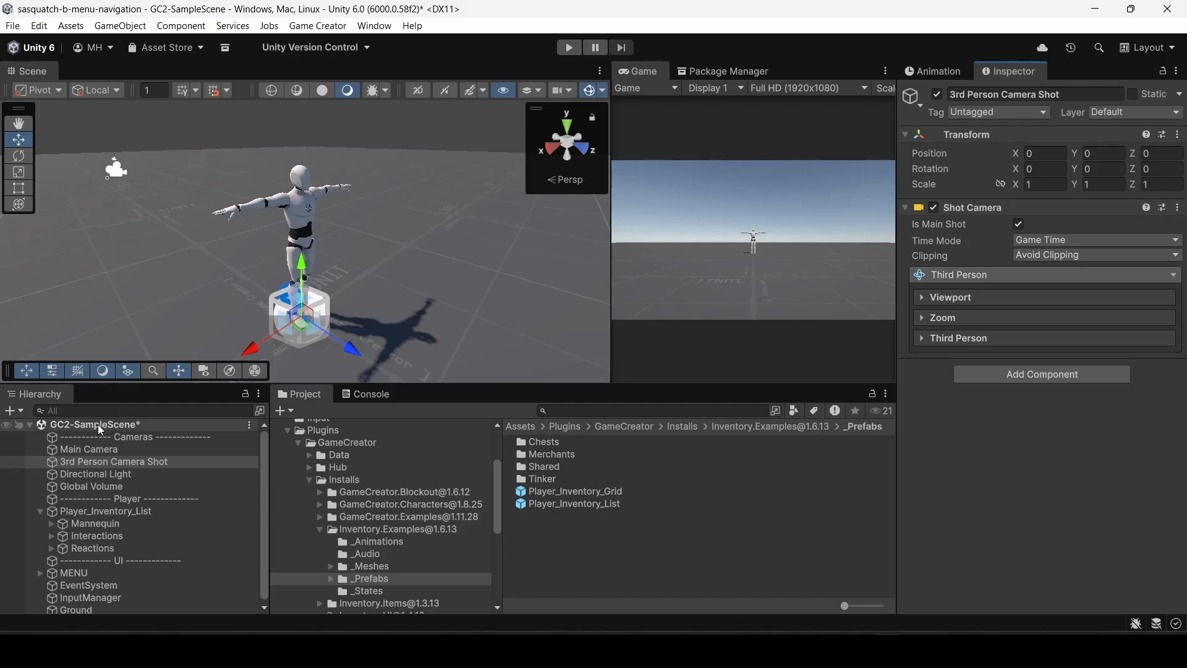
Set Avoid Clip to Zoom In on the Main Camera's Game Creator camera component.
left_click(62, 449)
scroll(994, 471, "down", 5)
scroll(996, 470, "down", 4)
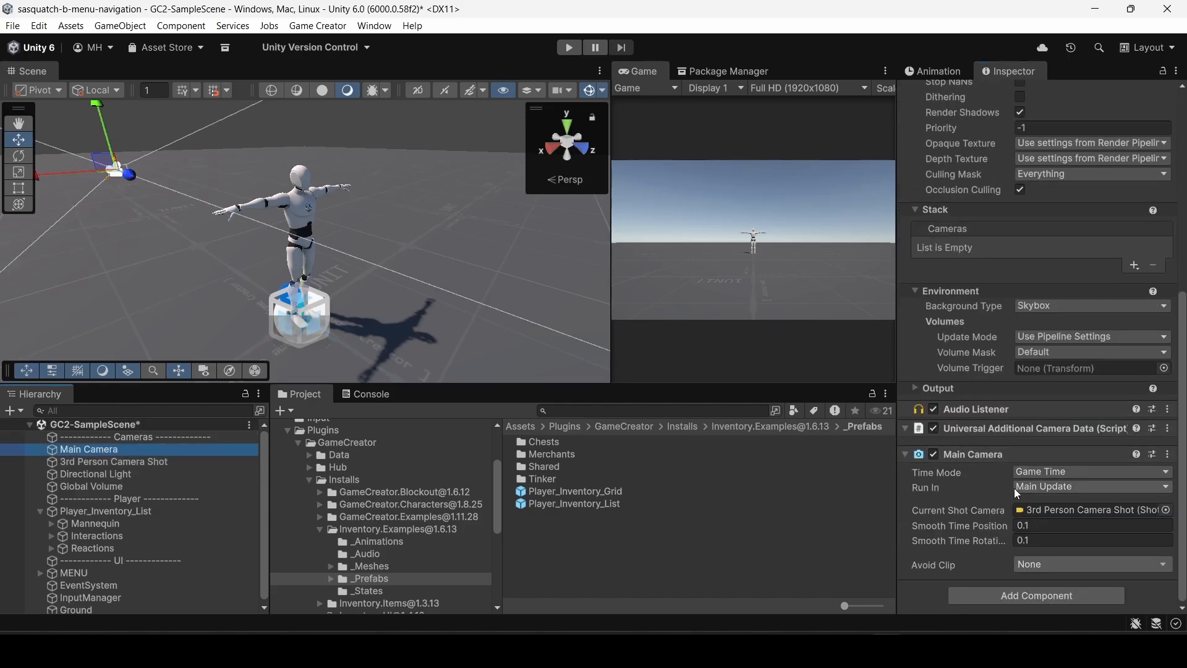
left_click(1036, 568)
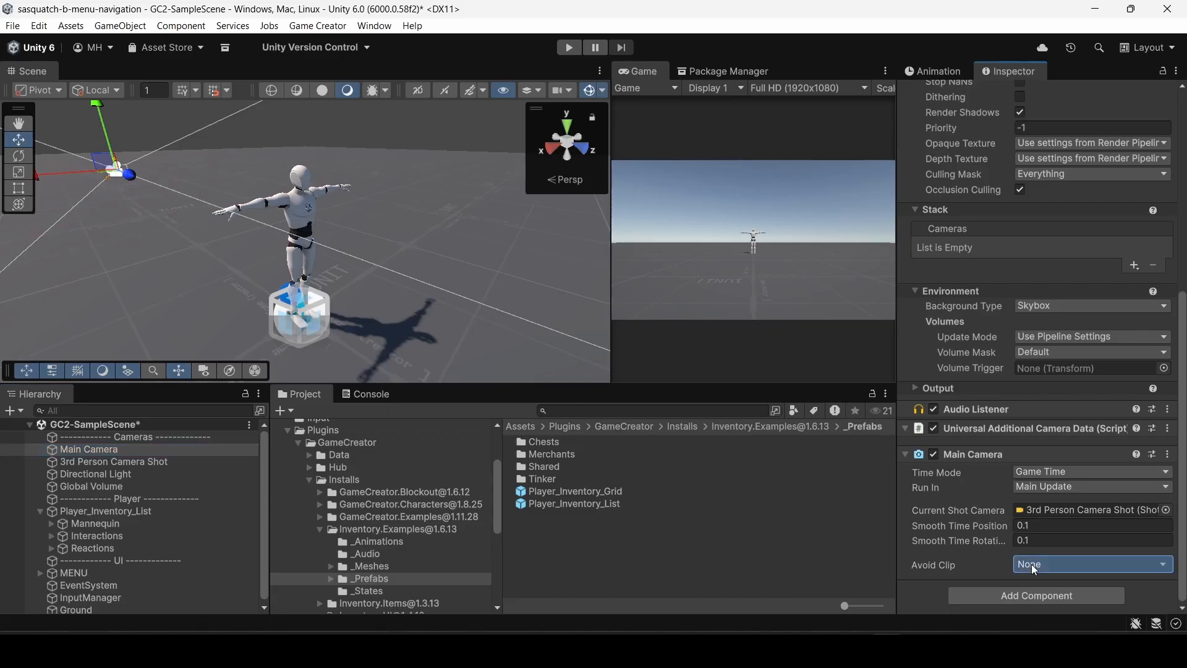
left_click(1042, 319)
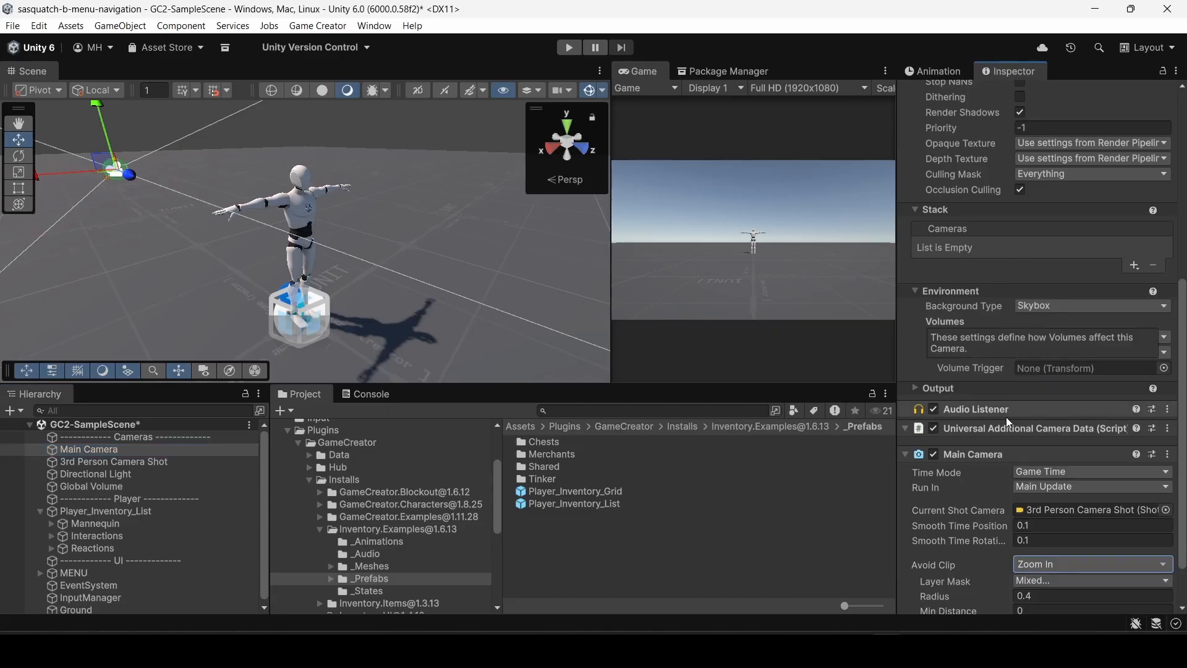
Check the Layer Mask choices for the Main Camera's Avoid Clip without changing them, and save the scene.
scroll(977, 499, "down", 3)
left_click(1021, 523)
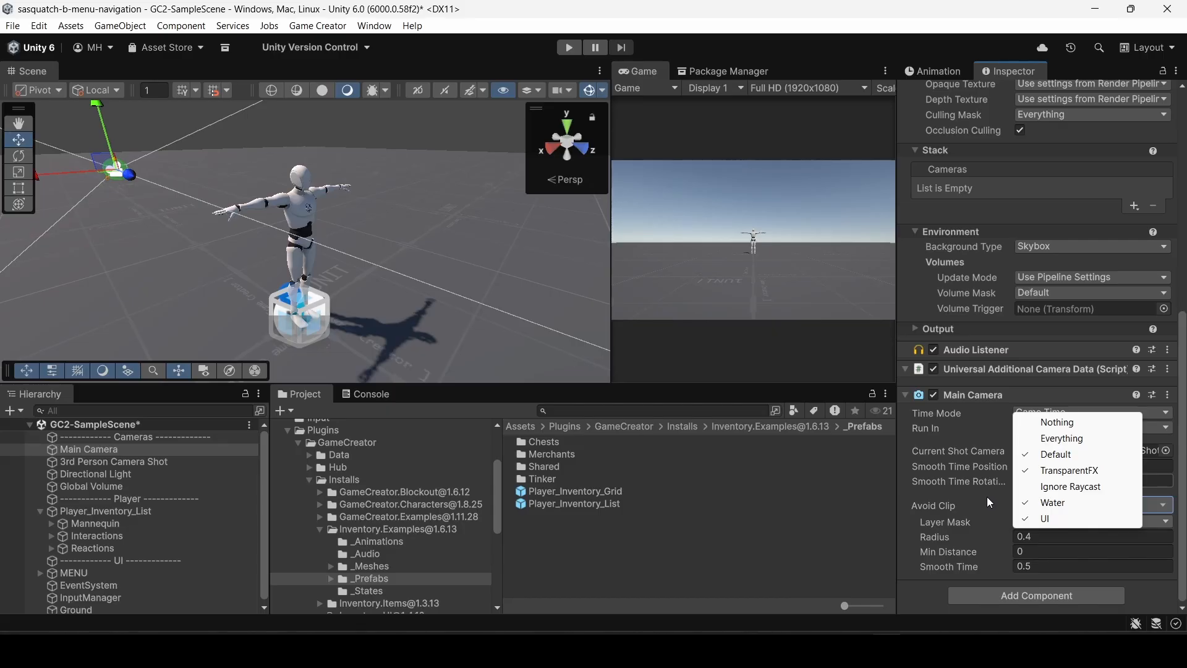
left_click(989, 502)
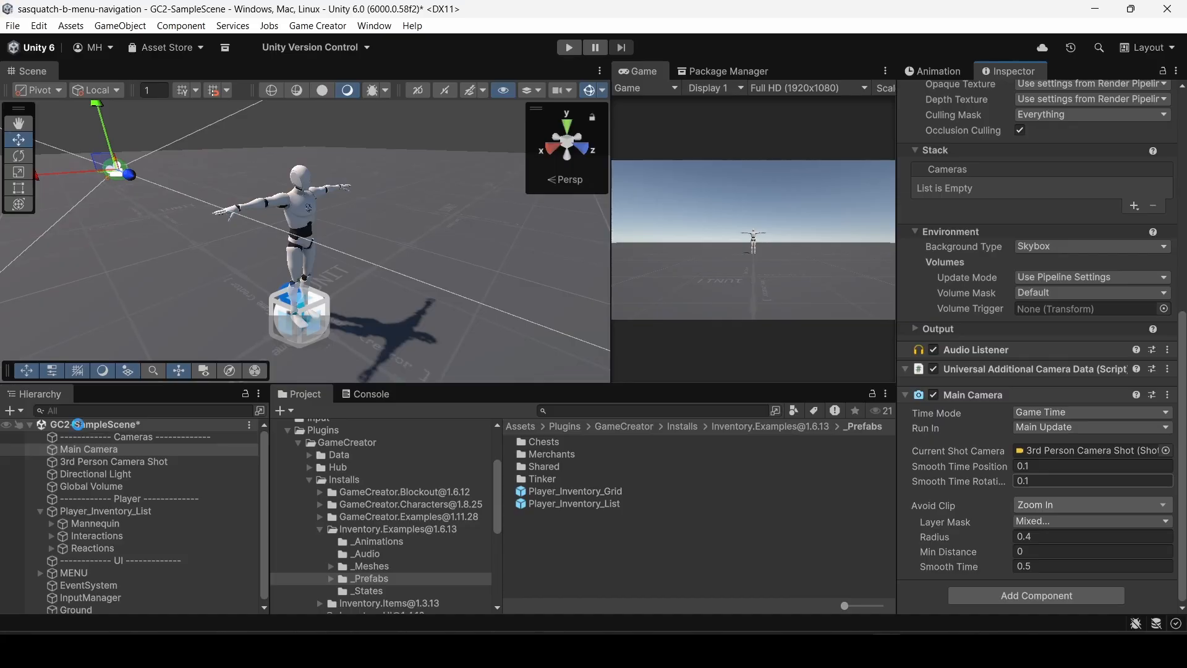
key("ctrl+s")
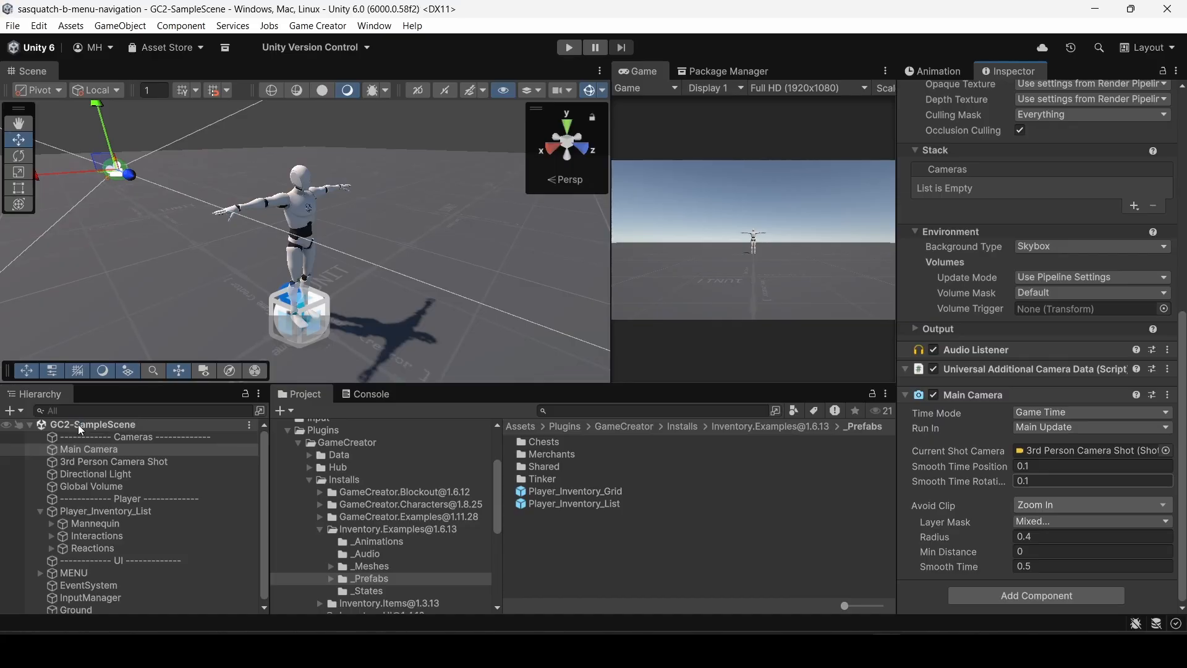
Play-test the third-person camera, widening the Game view into the Scene view's space, and end the test.
left_click(569, 49)
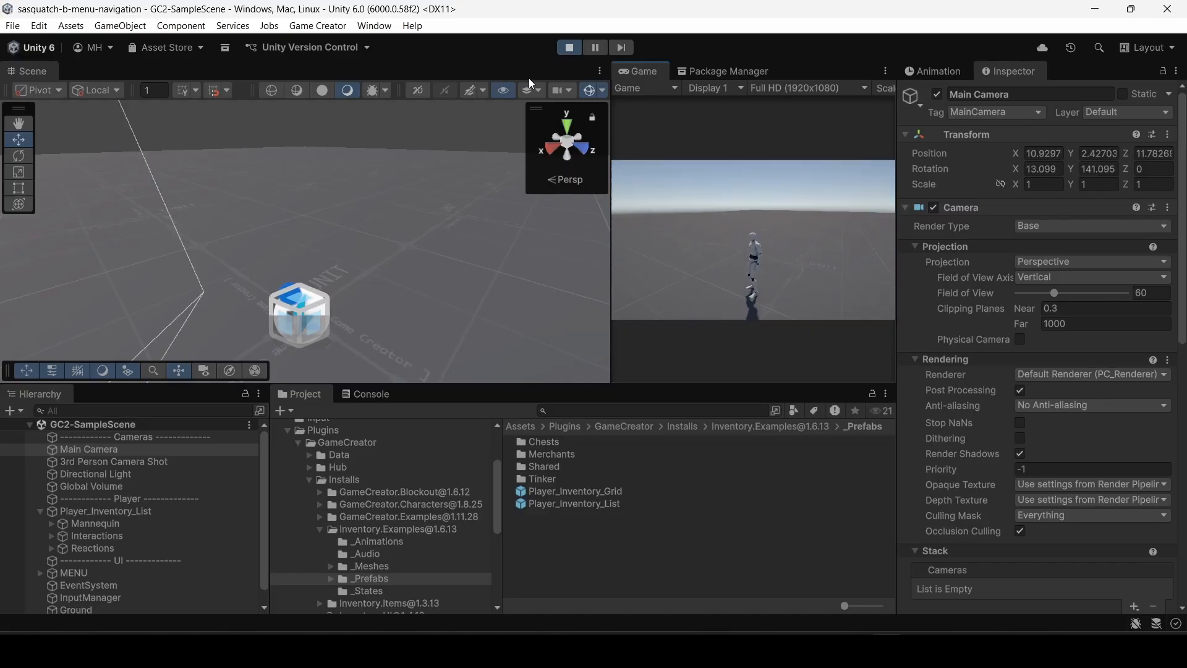
left_click_drag(611, 151, 434, 151)
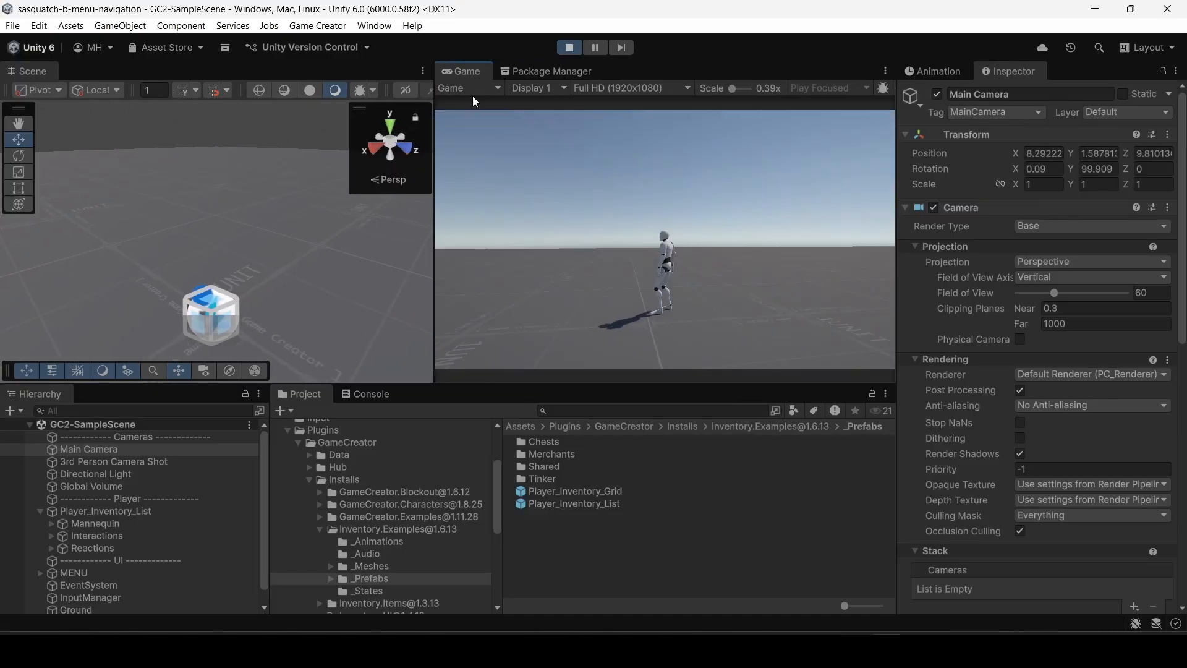
left_click(570, 48)
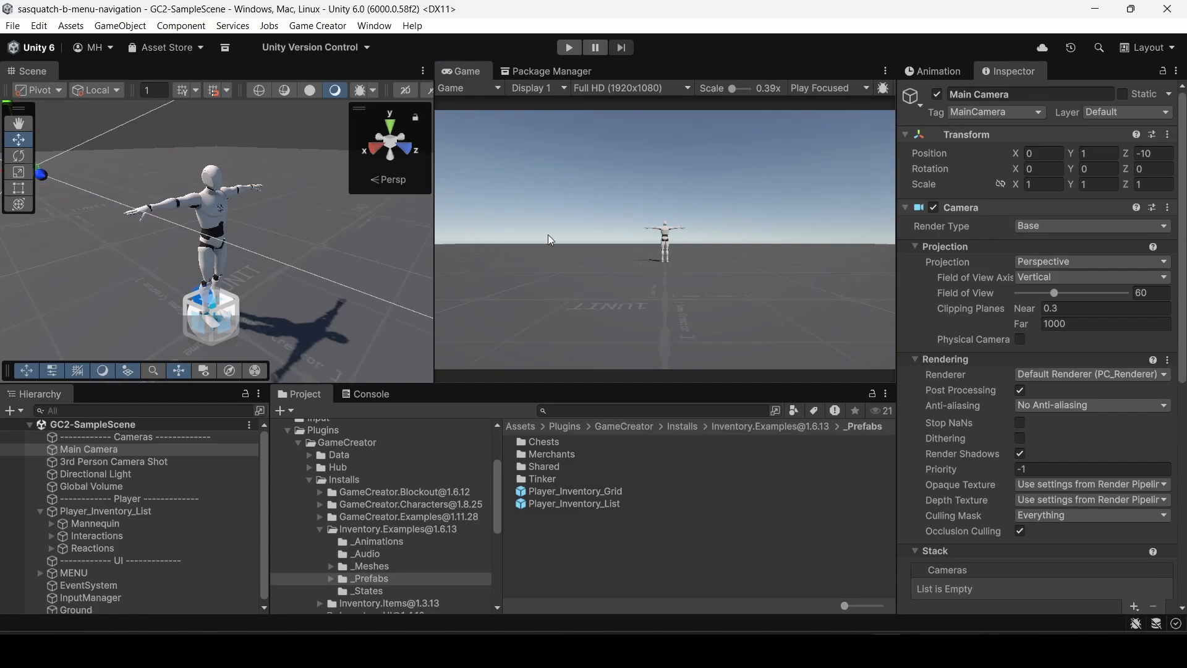
Run the scene again, open and close the player's inventory in the game, and stop the test.
left_click(569, 48)
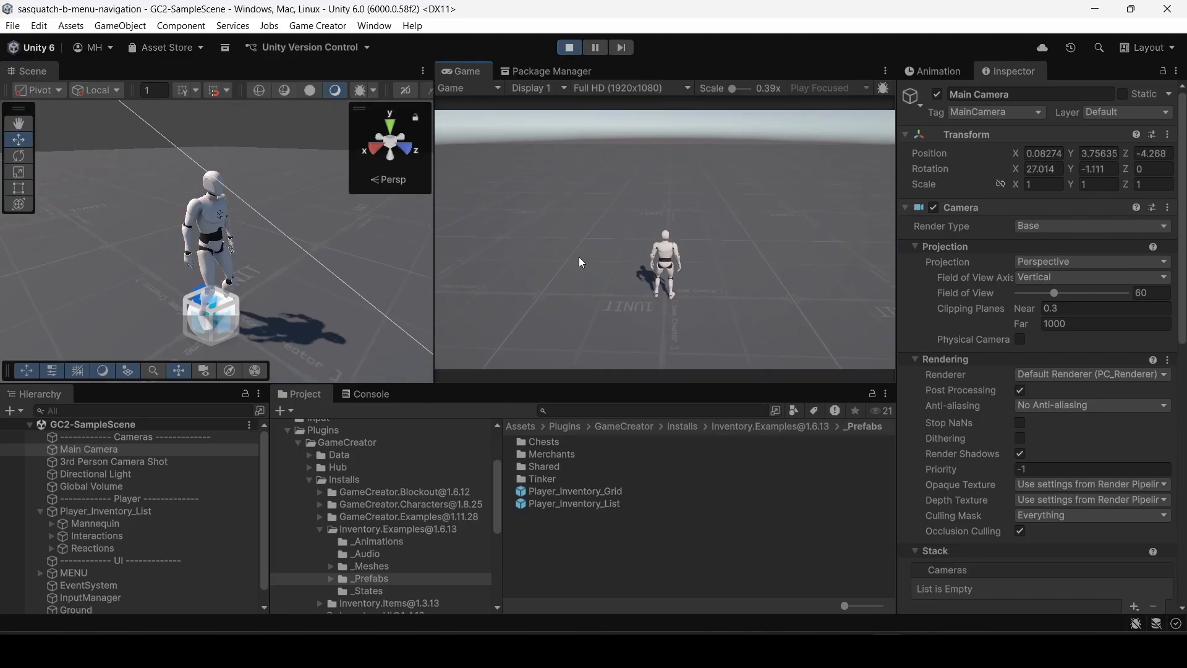
key("Tab")
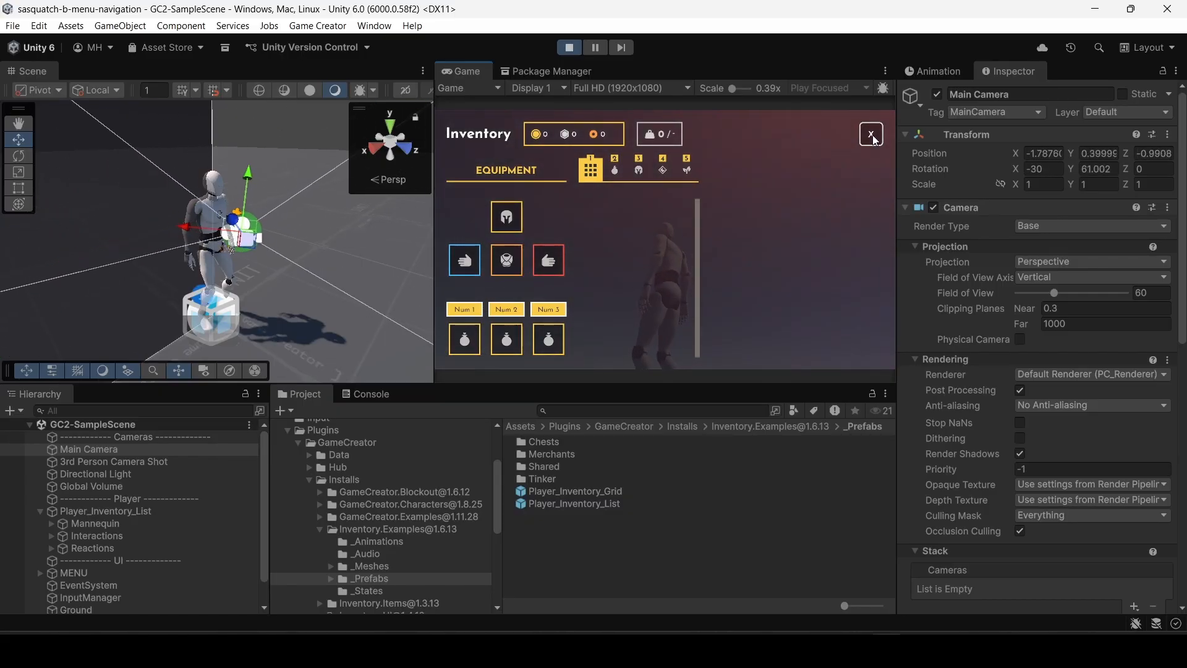
key("Tab")
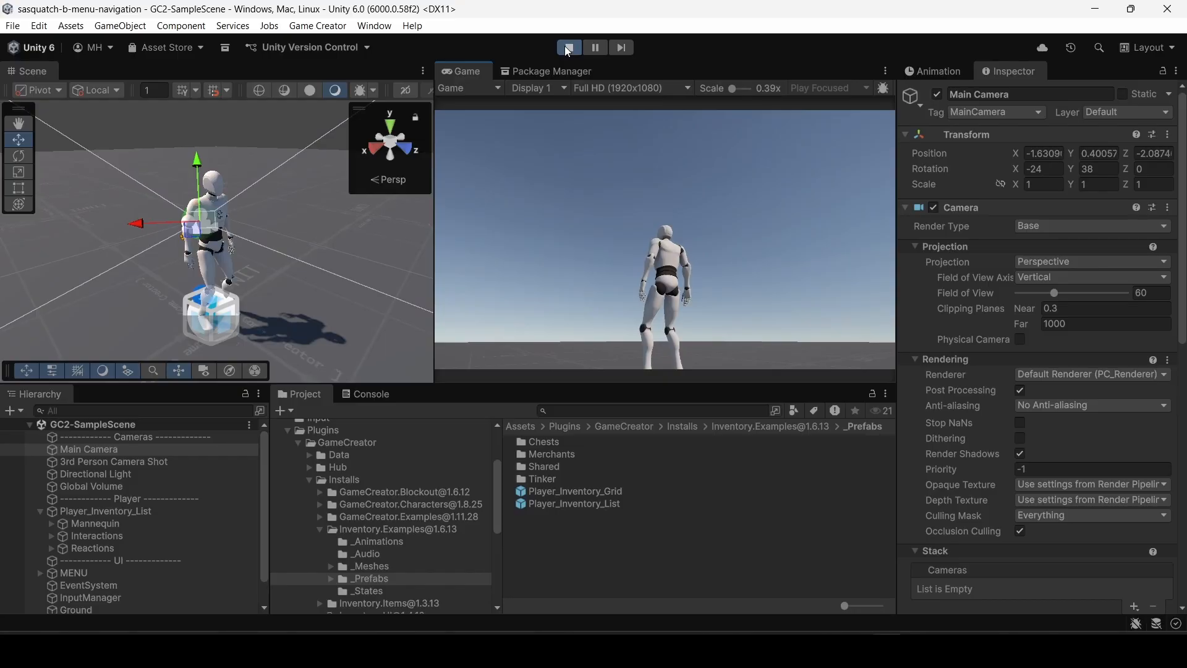
left_click(568, 48)
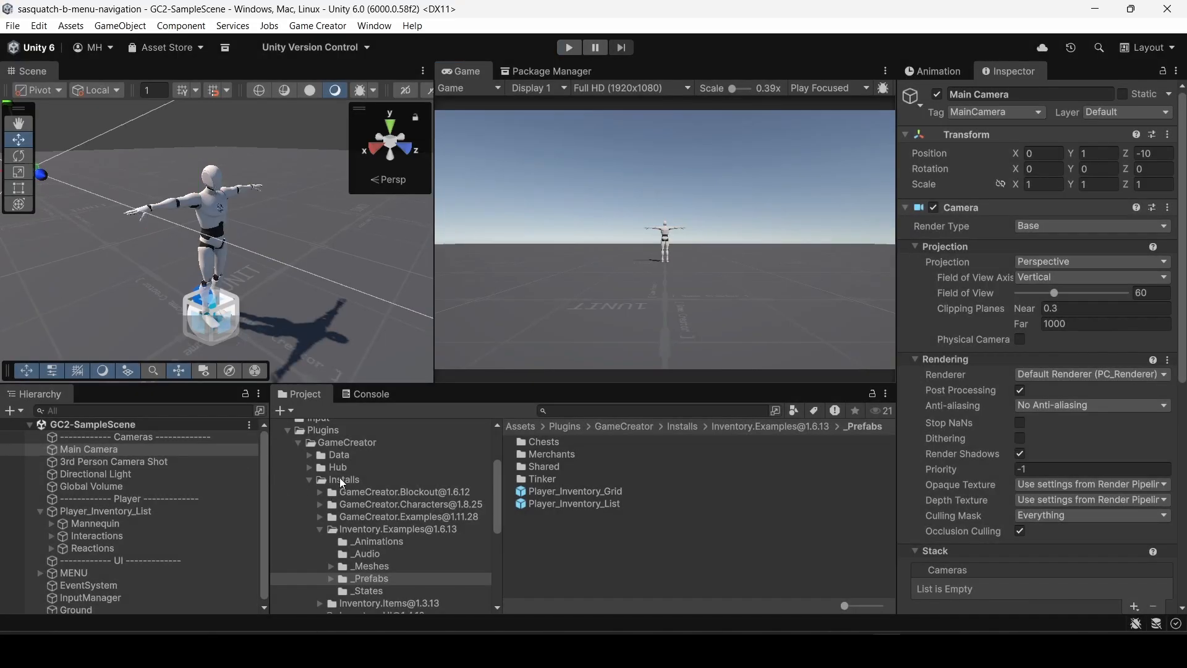
Collapse the Plugins folder and open the PlayerControls input actions asset in Assets/Input for editing.
left_click(288, 431)
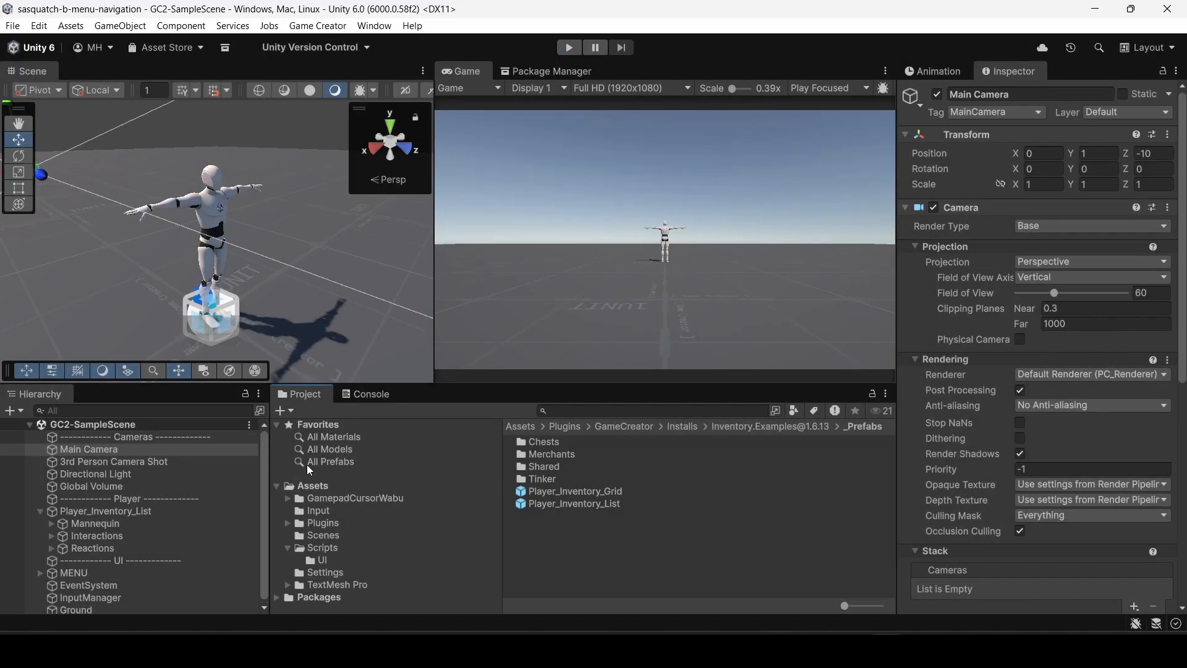
left_click(320, 512)
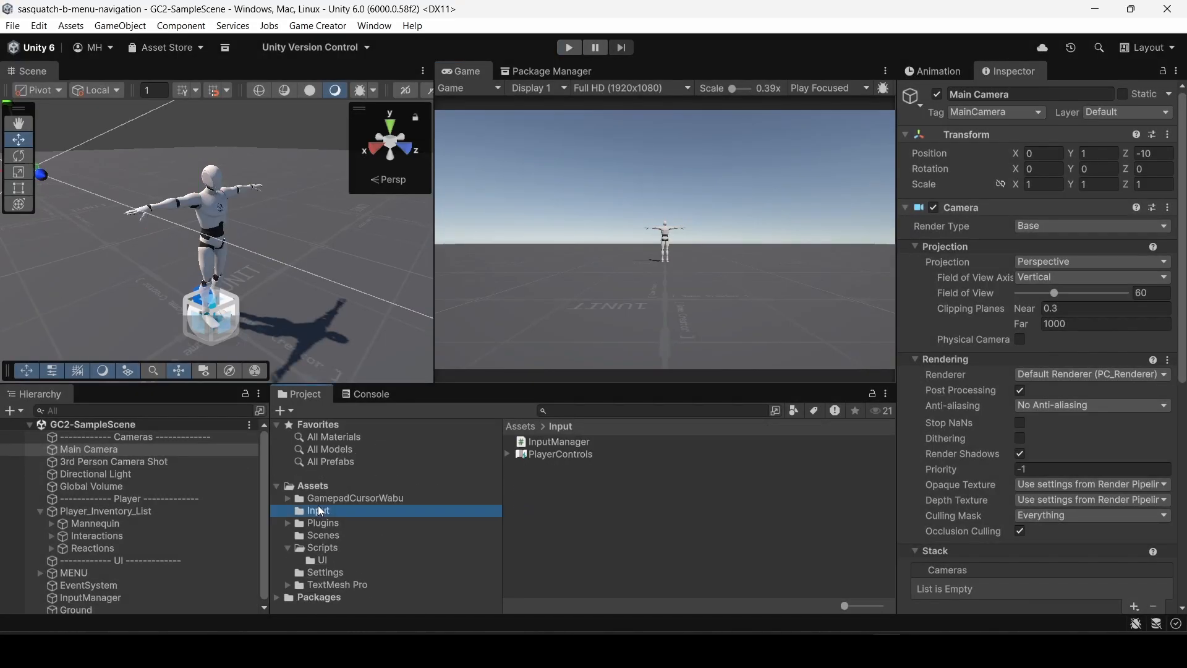
left_click(572, 453)
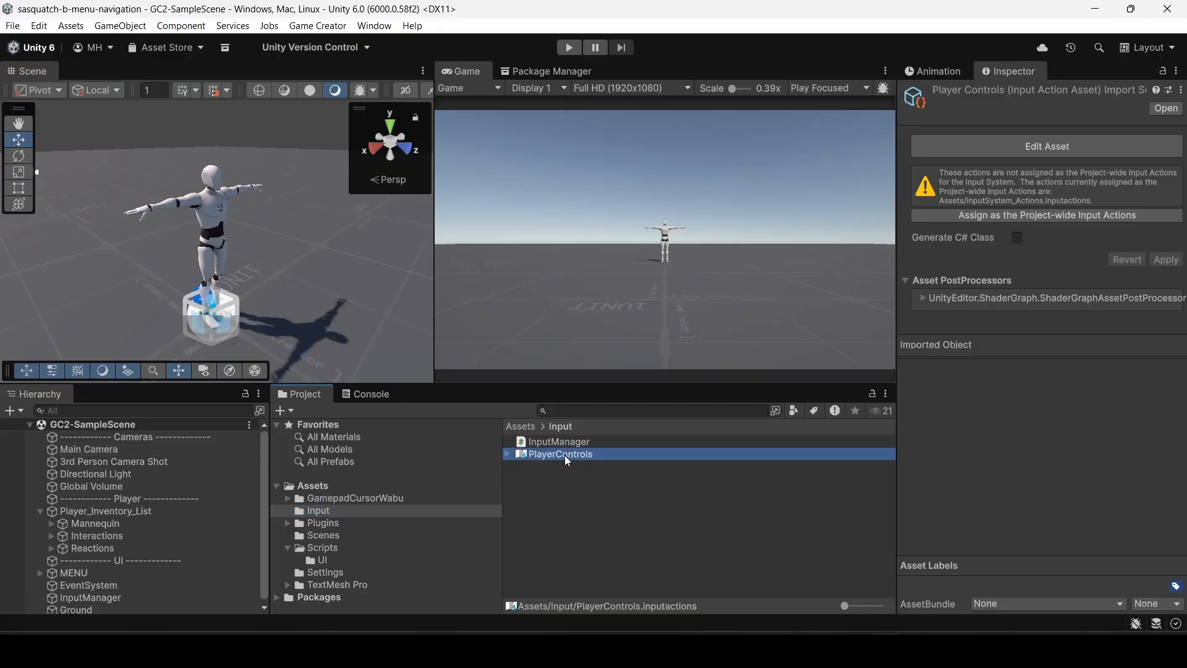
double_click(565, 455)
Review the bindings of the InventoryOpen action in the Player action map and delete that action.
left_click(451, 218)
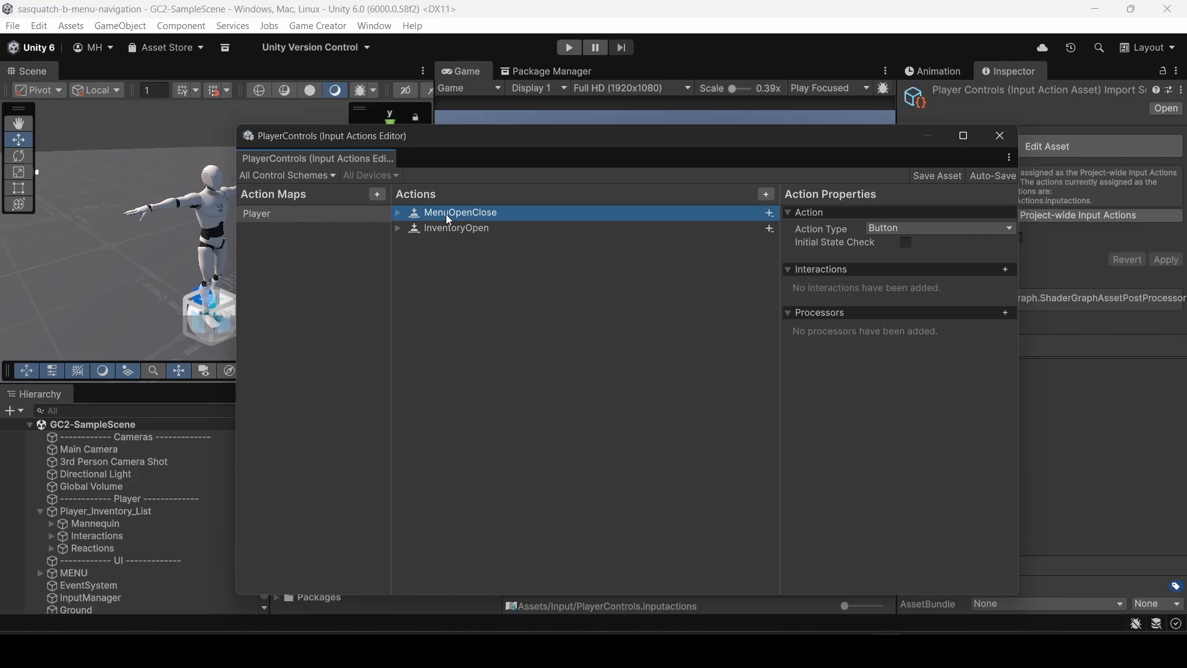
left_click(444, 227)
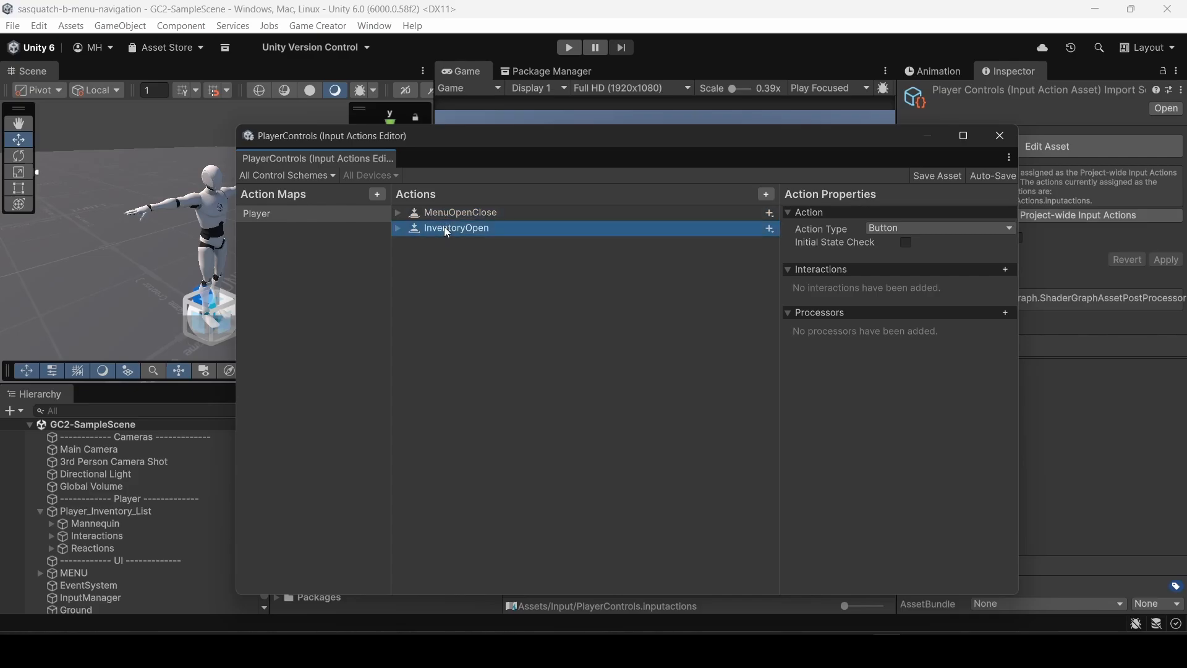
left_click(397, 229)
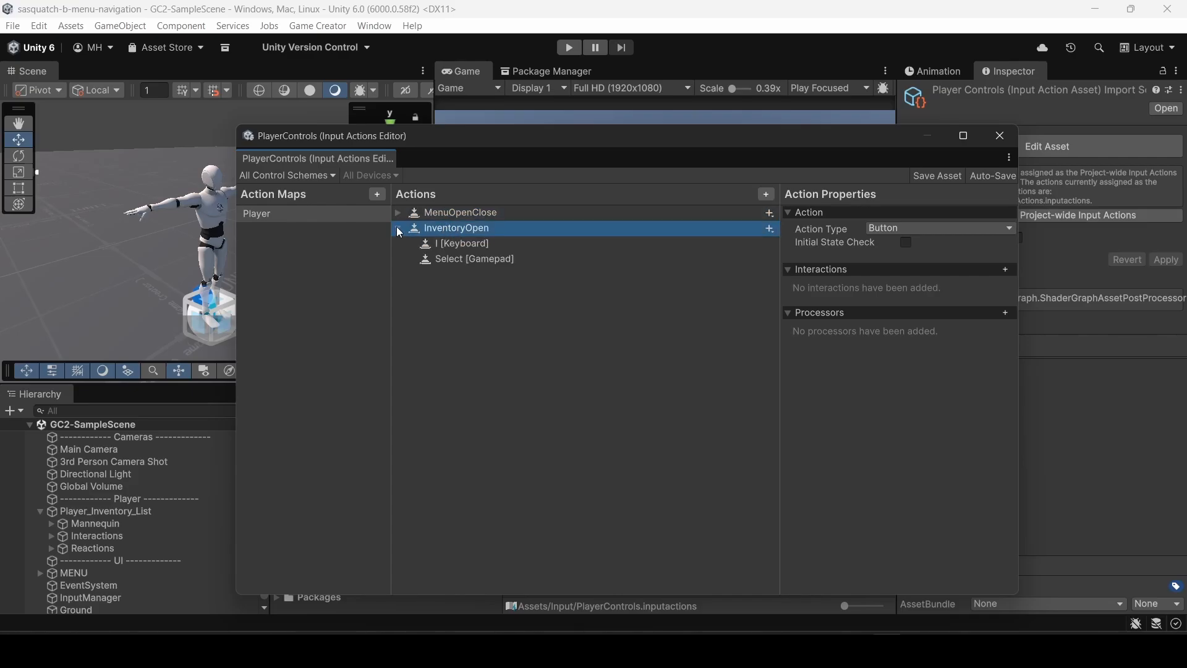
left_click(398, 229)
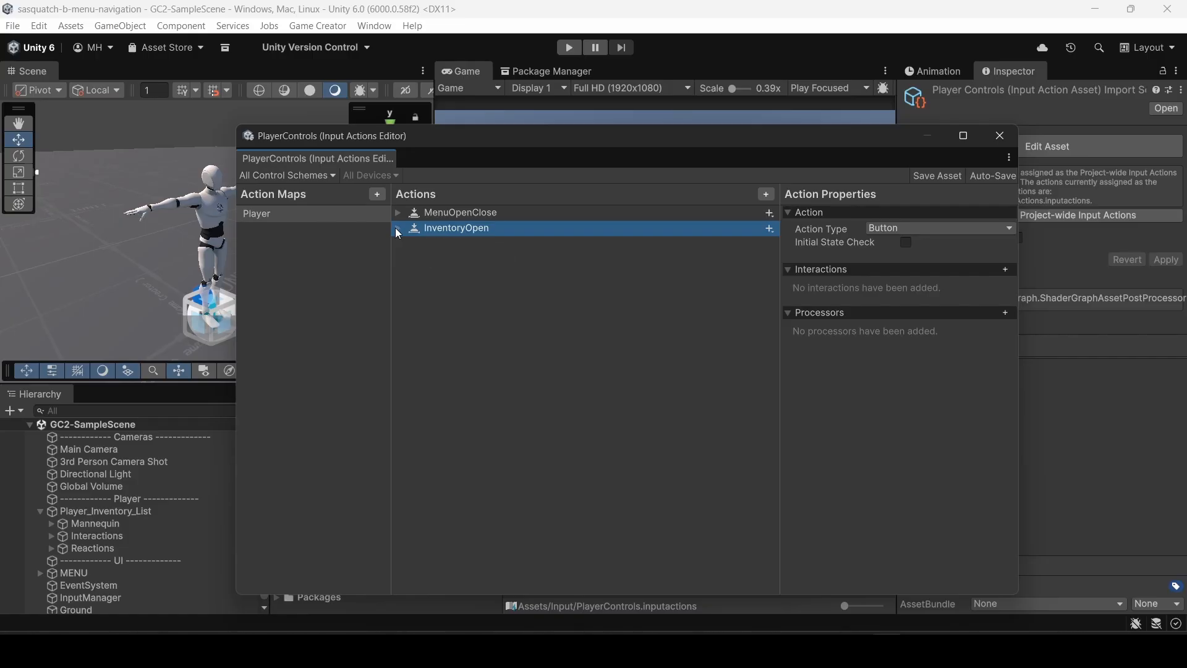
right_click(605, 227)
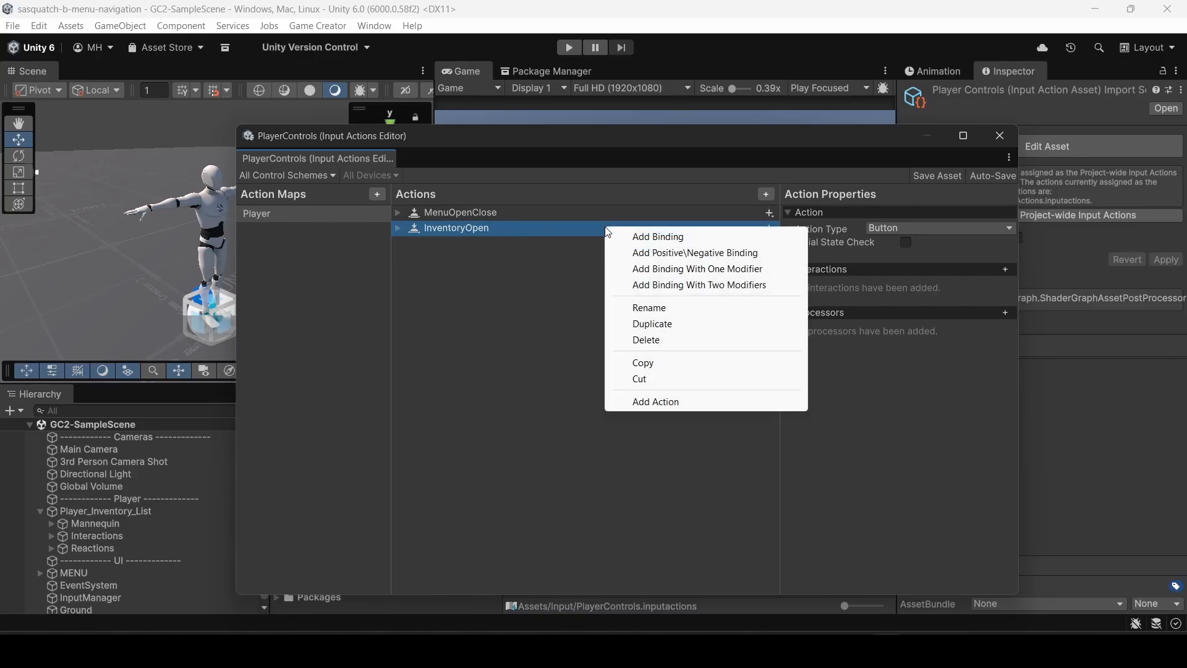
left_click(640, 340)
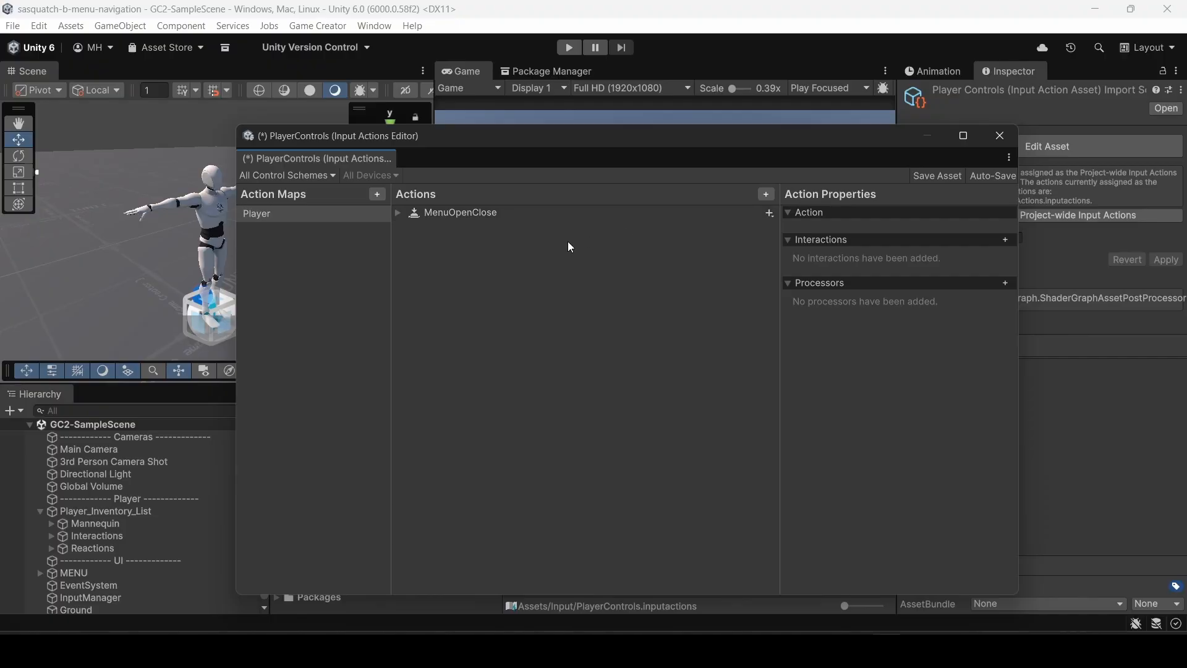
Add a new action named InventoryOpenClose to the Player action map.
left_click_drag(467, 140, 440, 138)
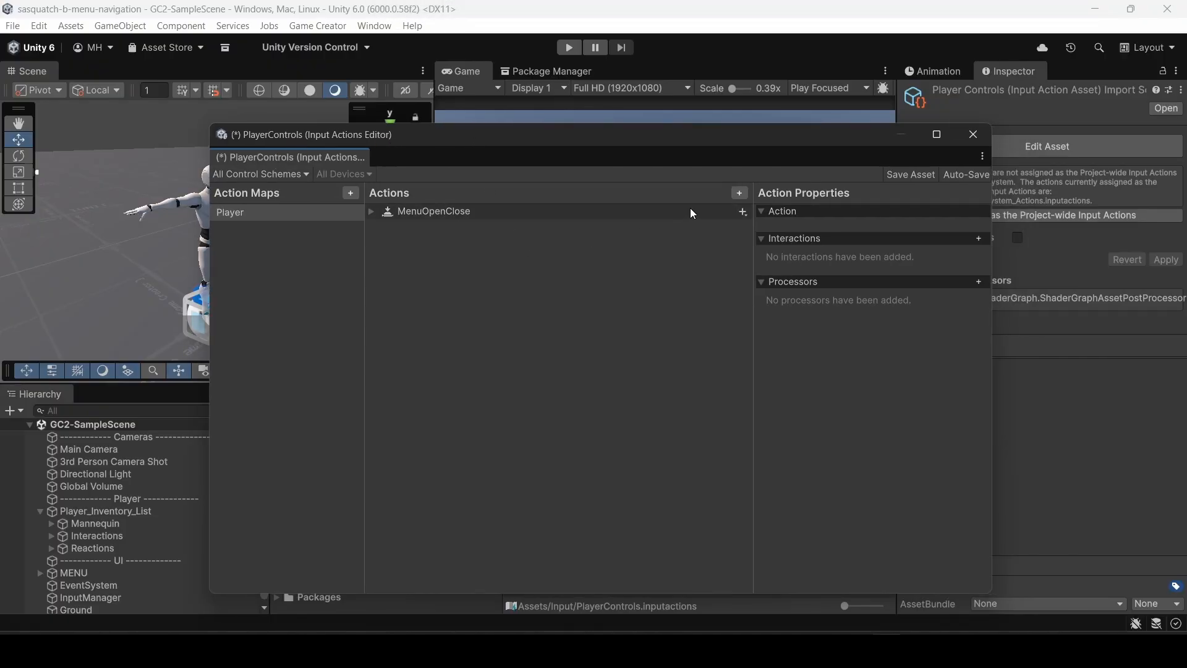
left_click(740, 194)
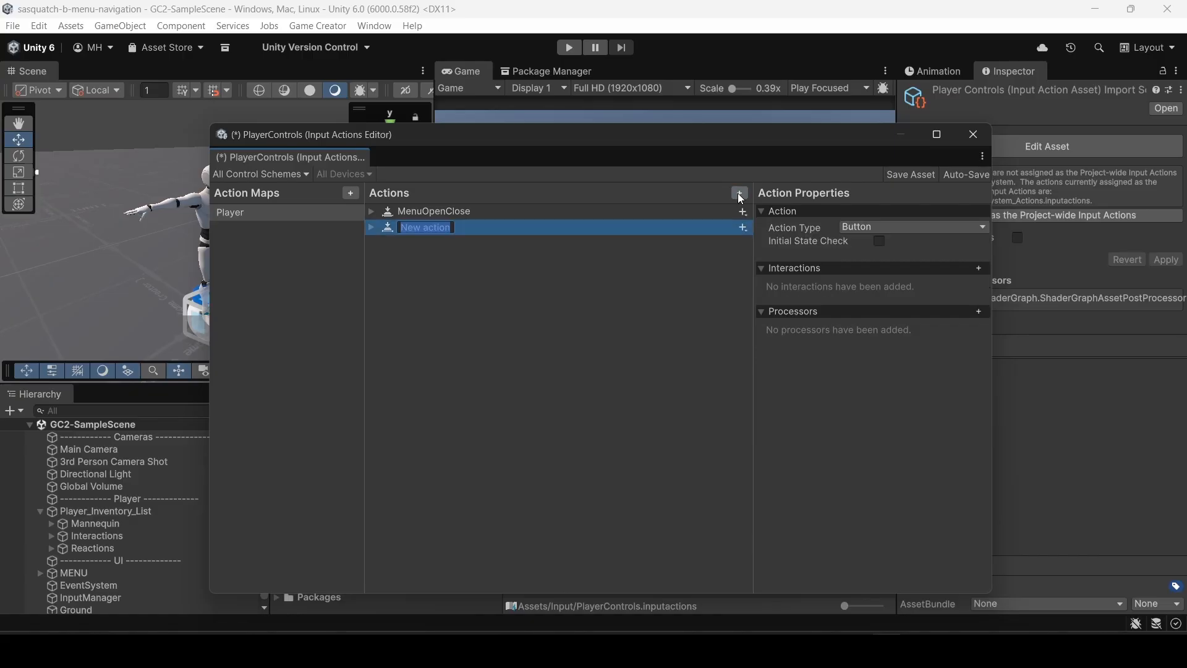
type("InventoryOpenClose")
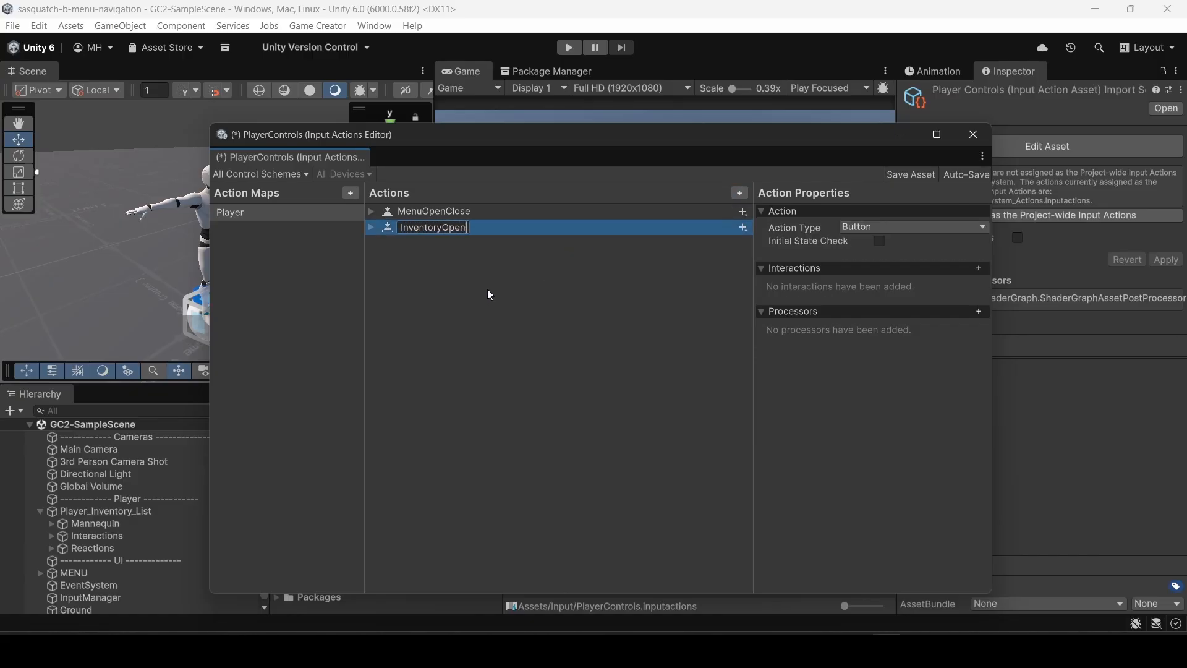
key("Return")
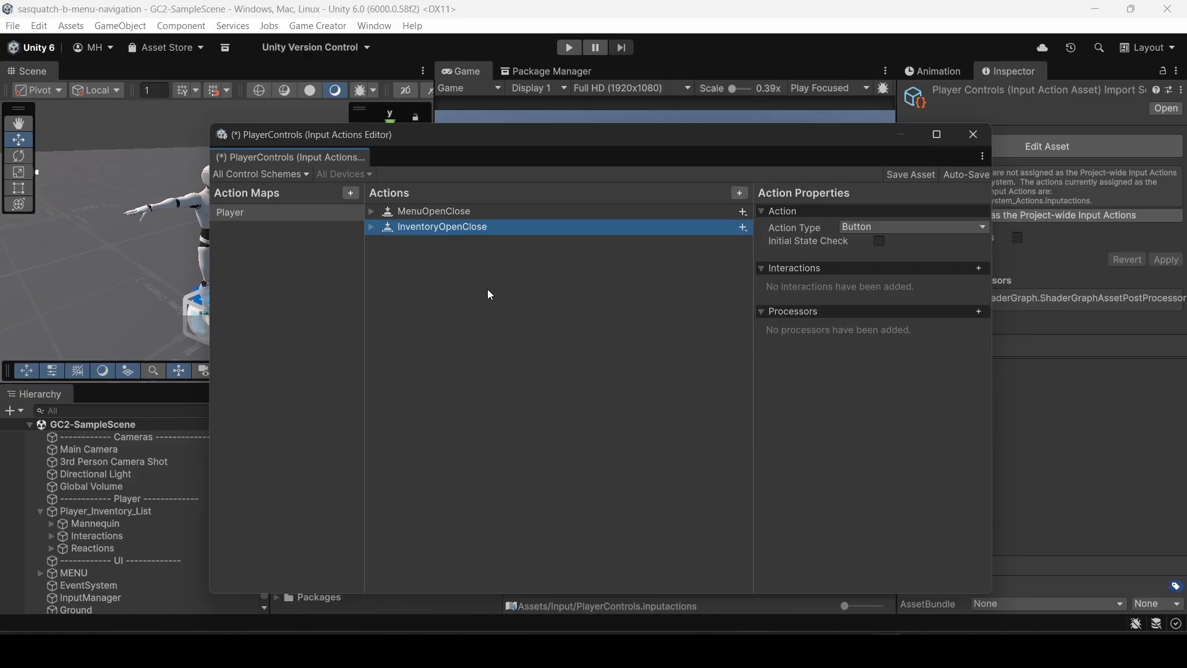
Bind InventoryOpenClose to the keyboard's I key by US layout location and enable it for the Keyboard control scheme.
left_click(371, 227)
left_click(440, 241)
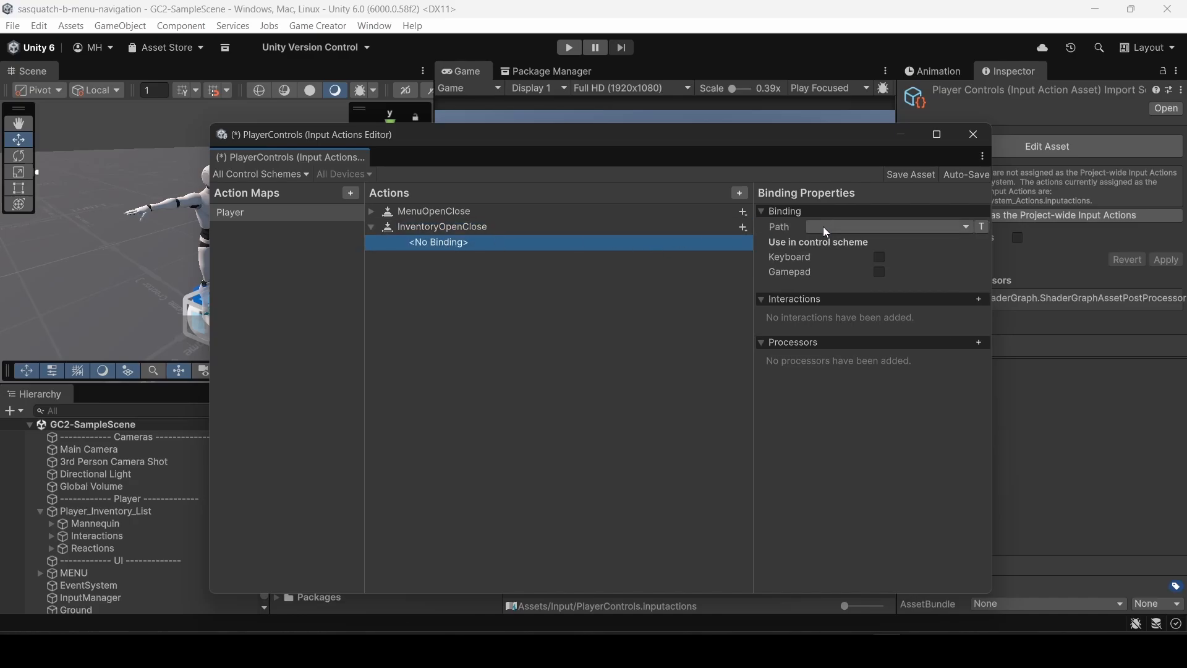
left_click(278, 174)
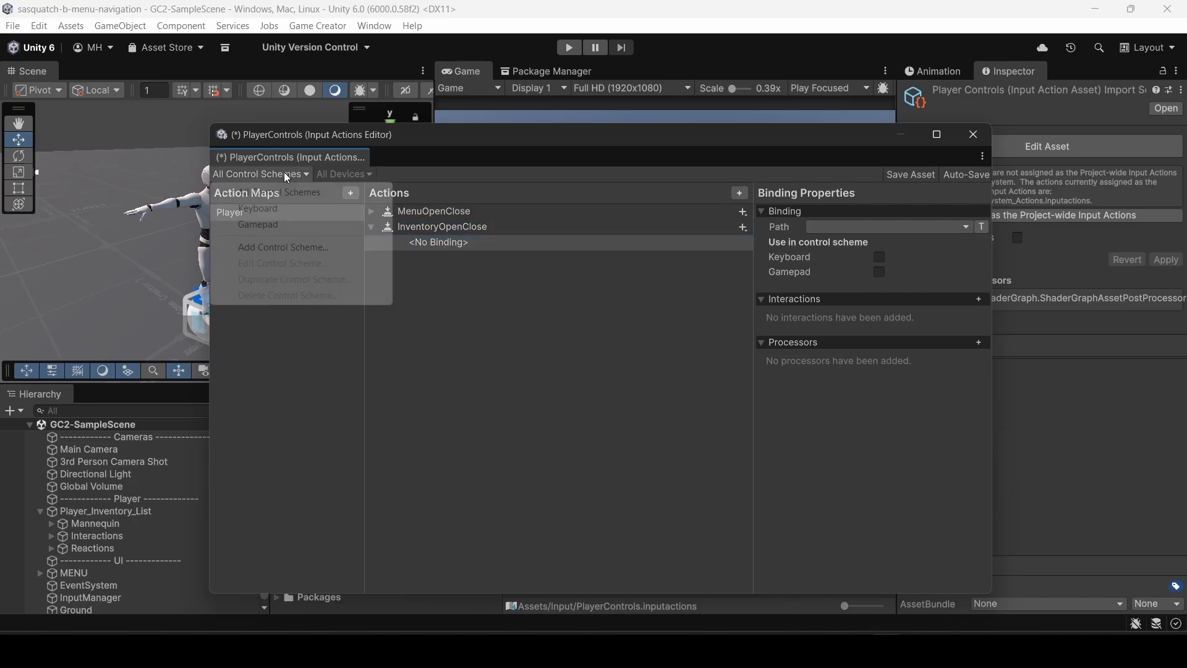
left_click(573, 311)
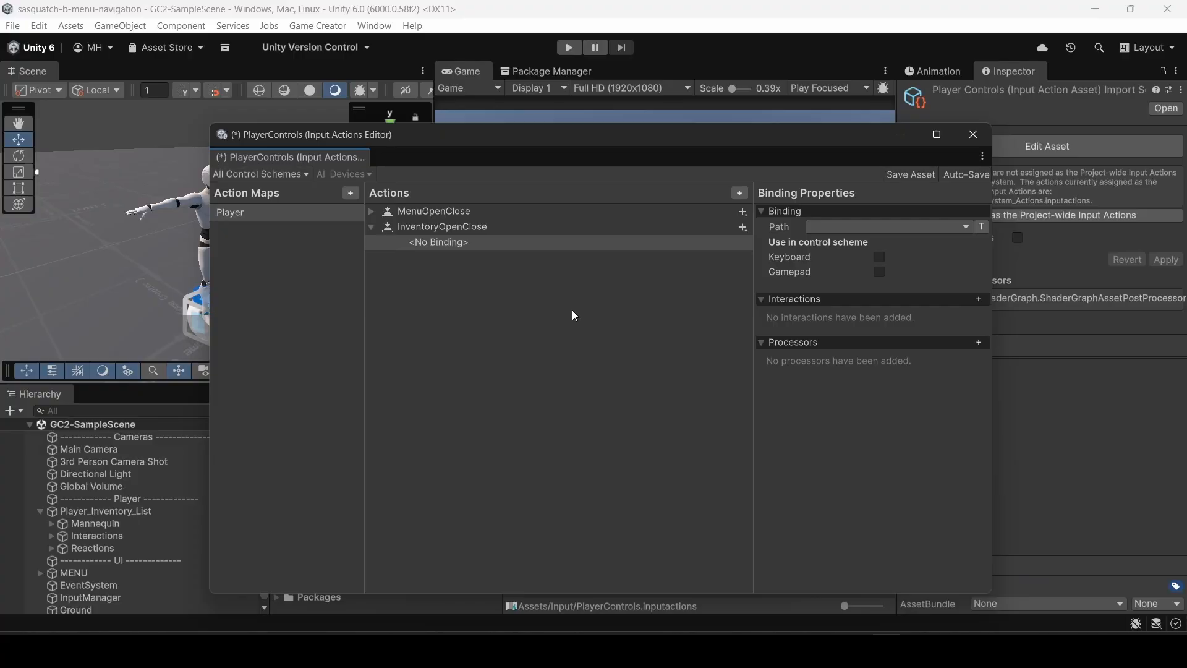
left_click(879, 258)
left_click(823, 228)
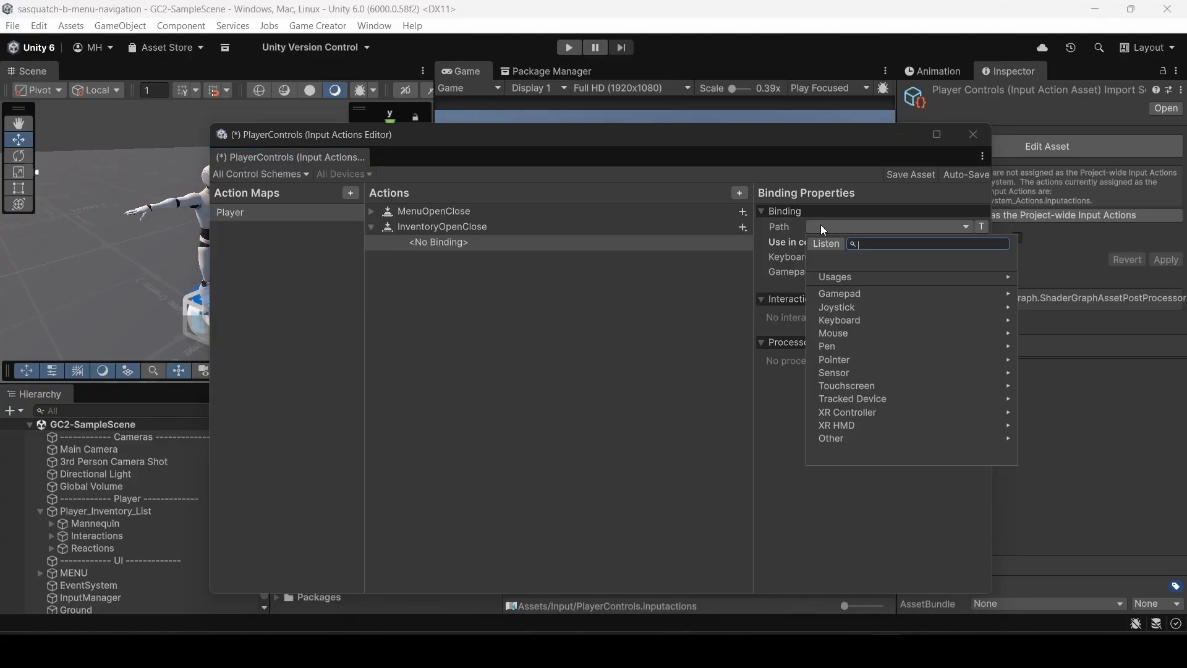
left_click(831, 321)
left_click(837, 295)
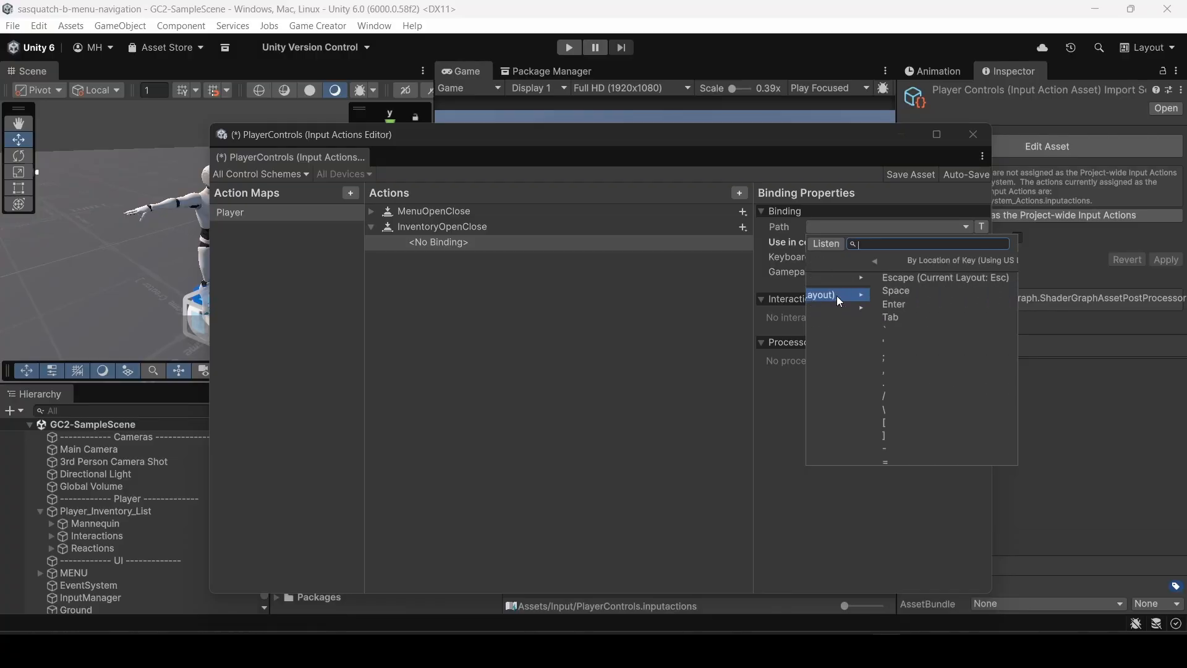
scroll(847, 334, "down", 10)
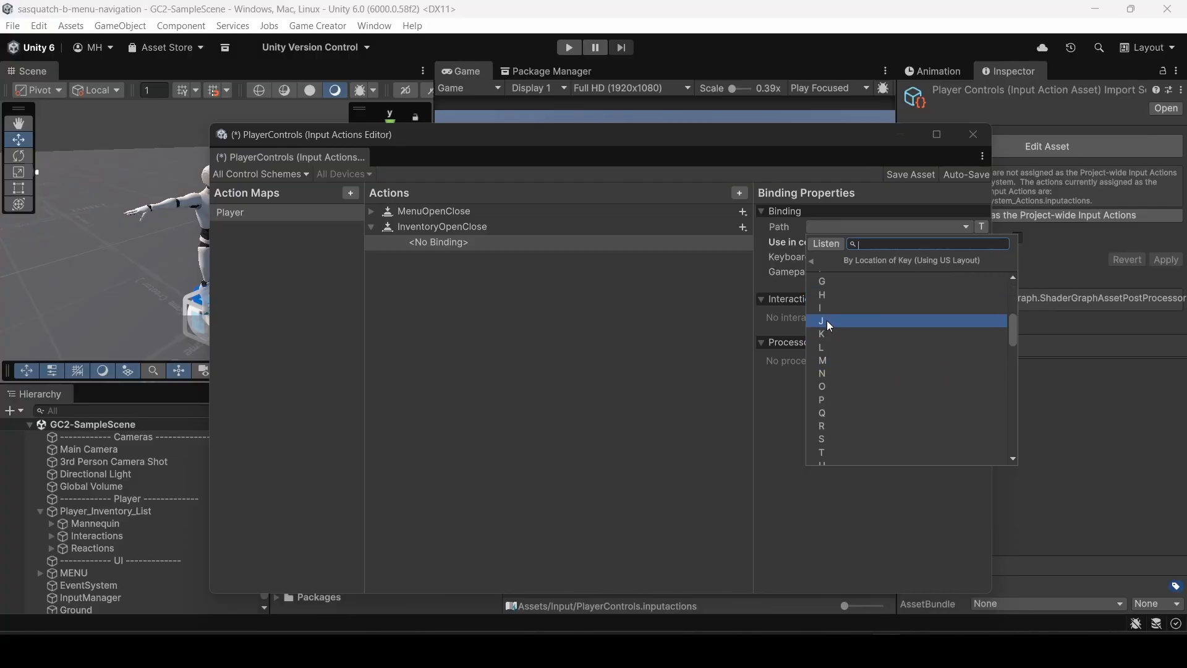
left_click(828, 309)
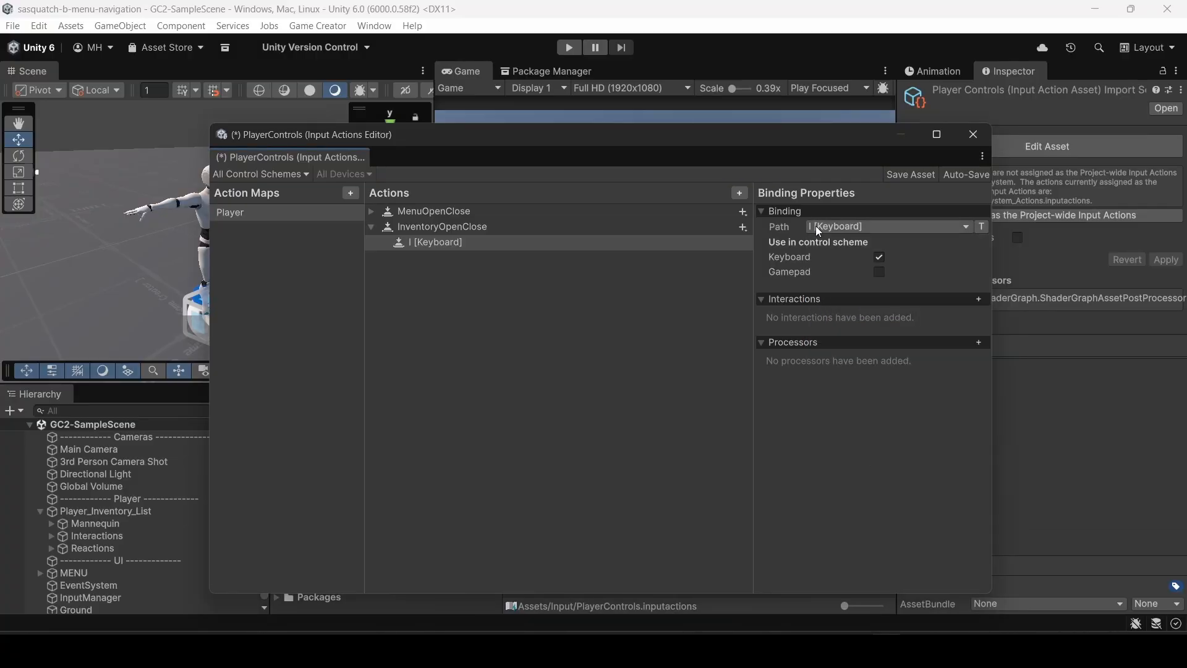
Add a second binding to InventoryOpenClose for the gamepad's Select button and enable it for the Gamepad control scheme.
left_click(707, 227)
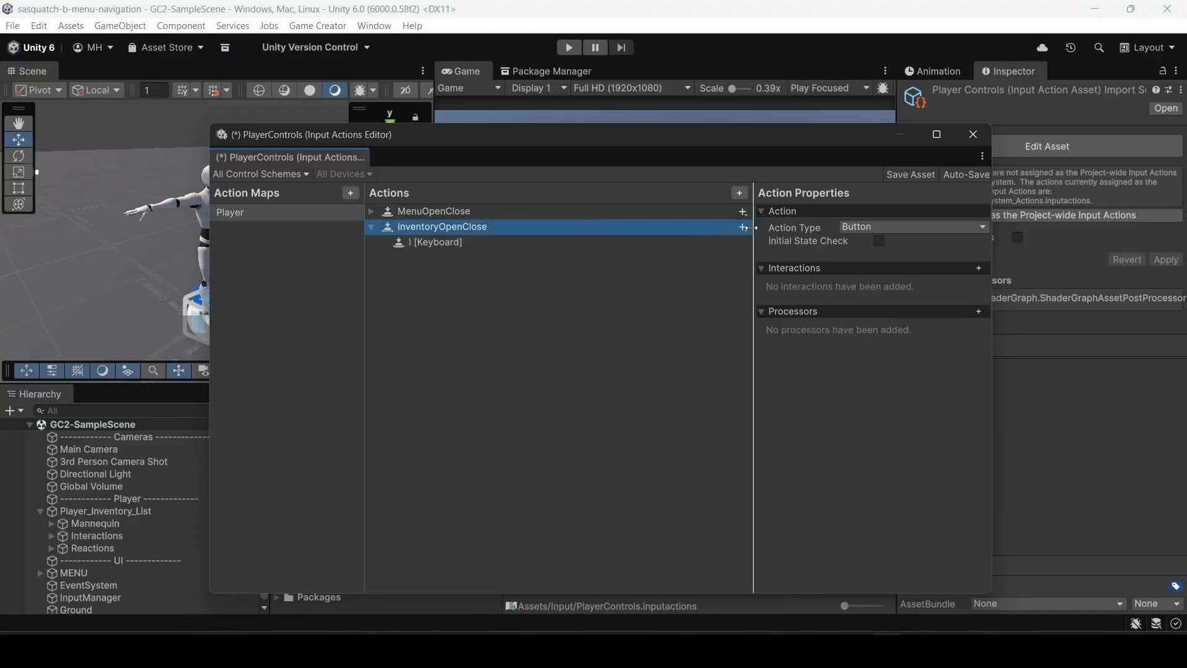
left_click(743, 227)
left_click(762, 238)
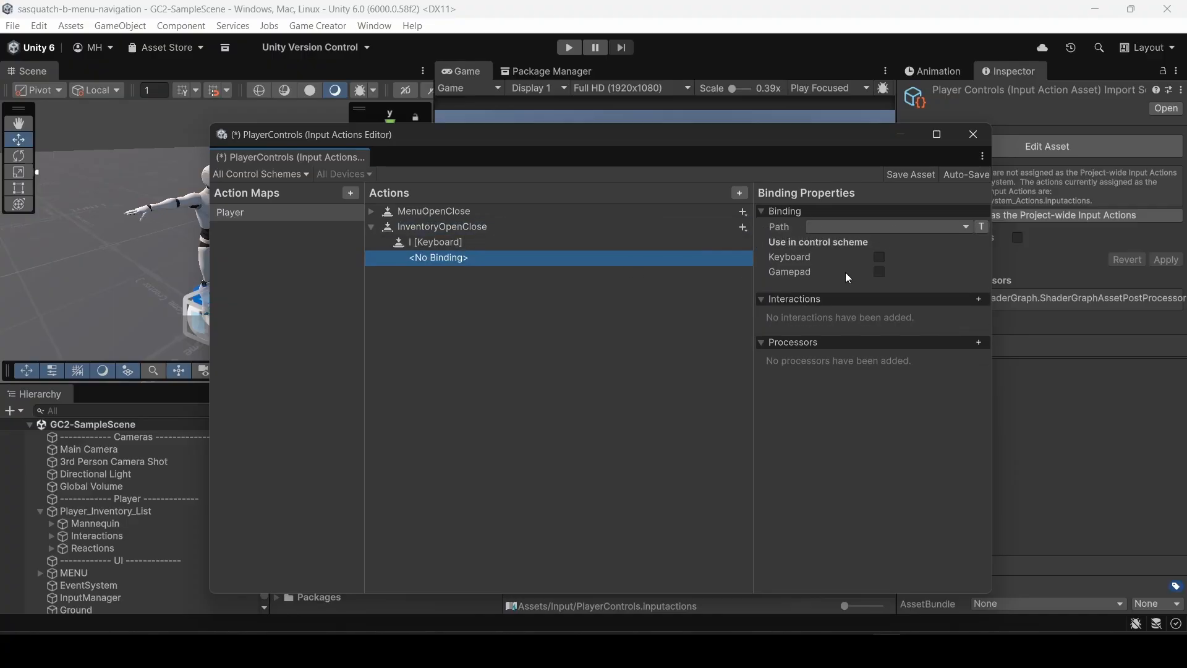
left_click(881, 273)
left_click(829, 227)
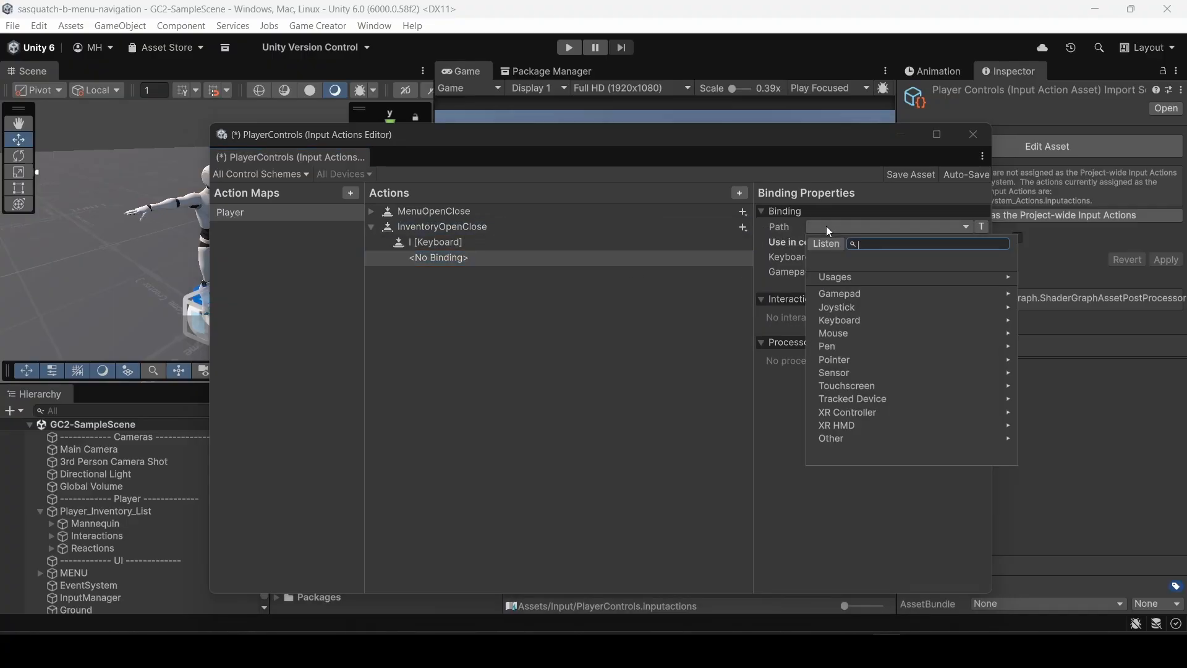
left_click(830, 294)
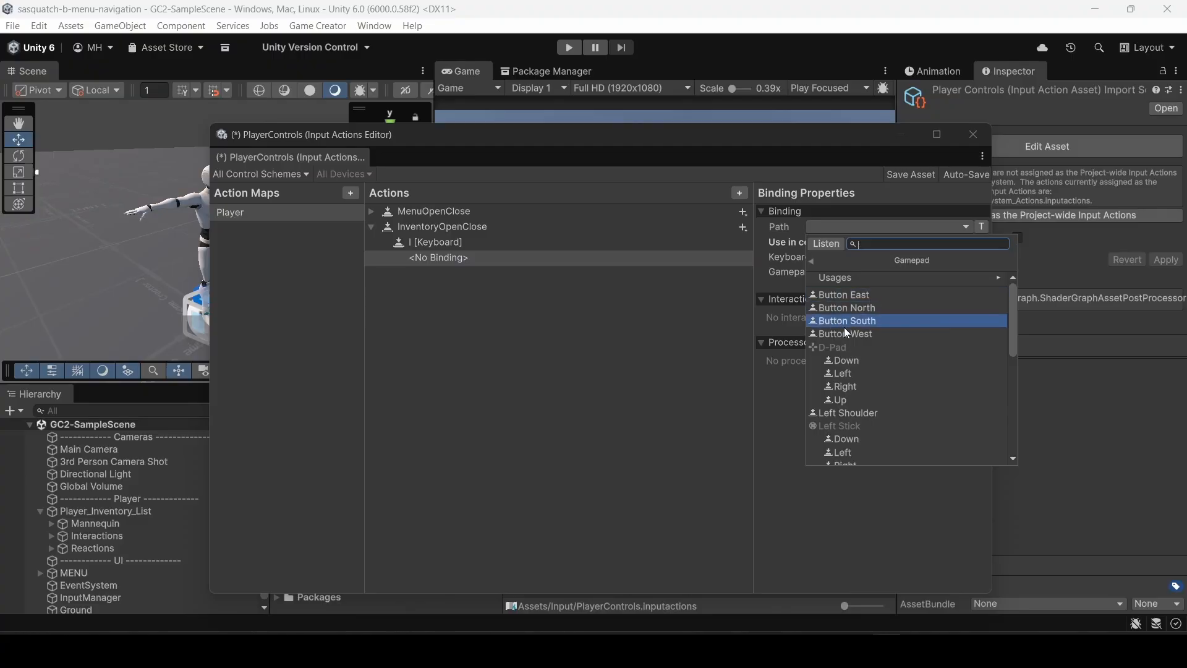
scroll(845, 334, "down", 8)
scroll(846, 354, "up", 3)
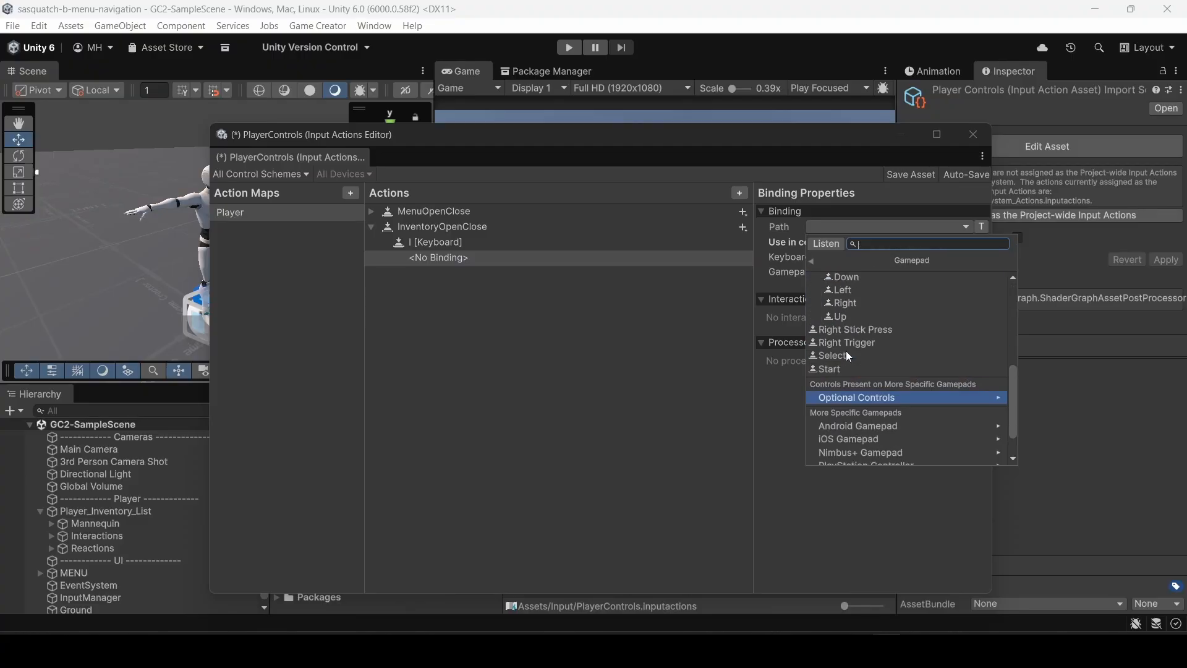
left_click(834, 356)
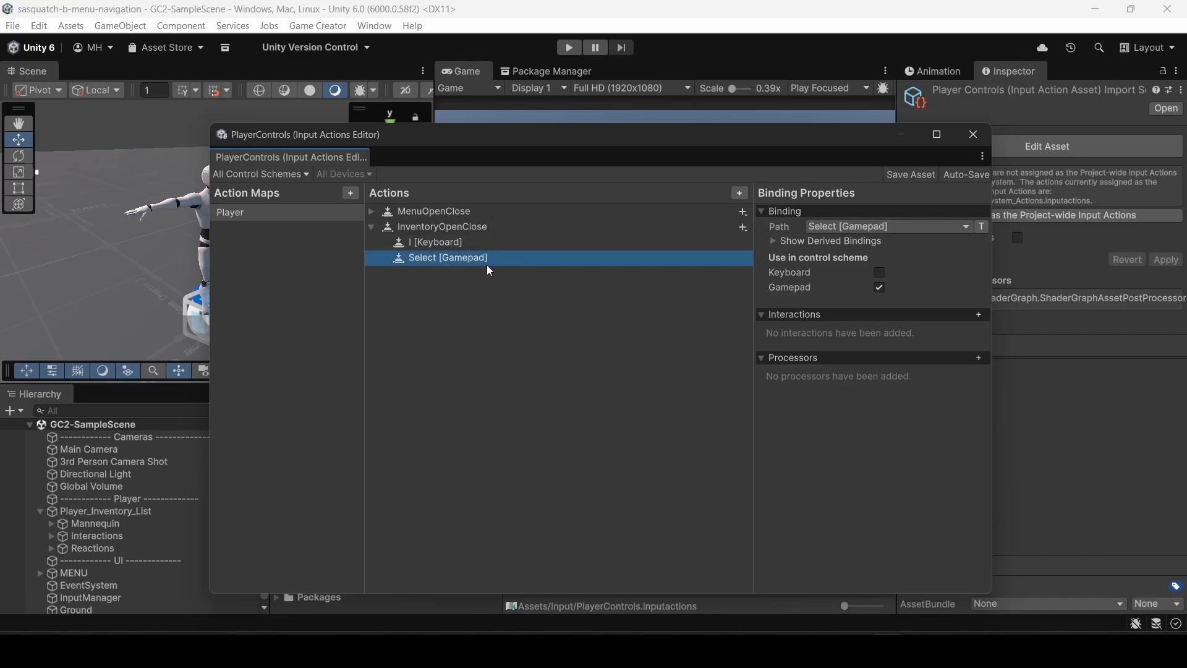
Review the derived controller bindings of the gamepad Select binding and close the PlayerControls input actions editor.
left_click(774, 241)
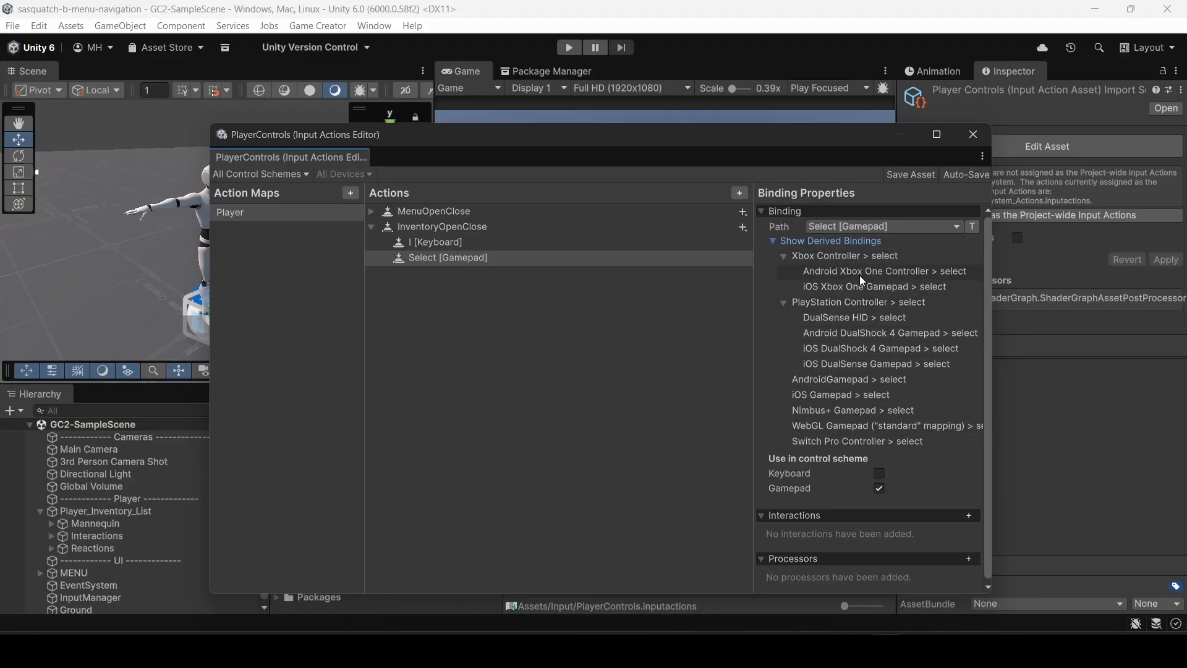
left_click(773, 242)
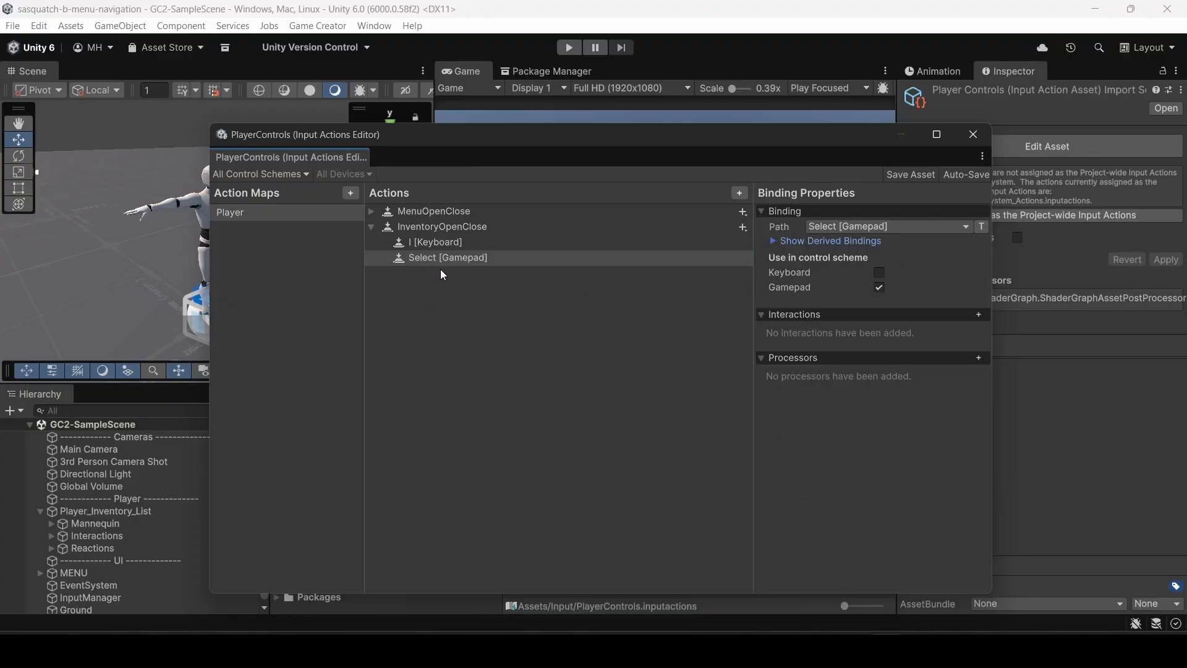
left_click(970, 142)
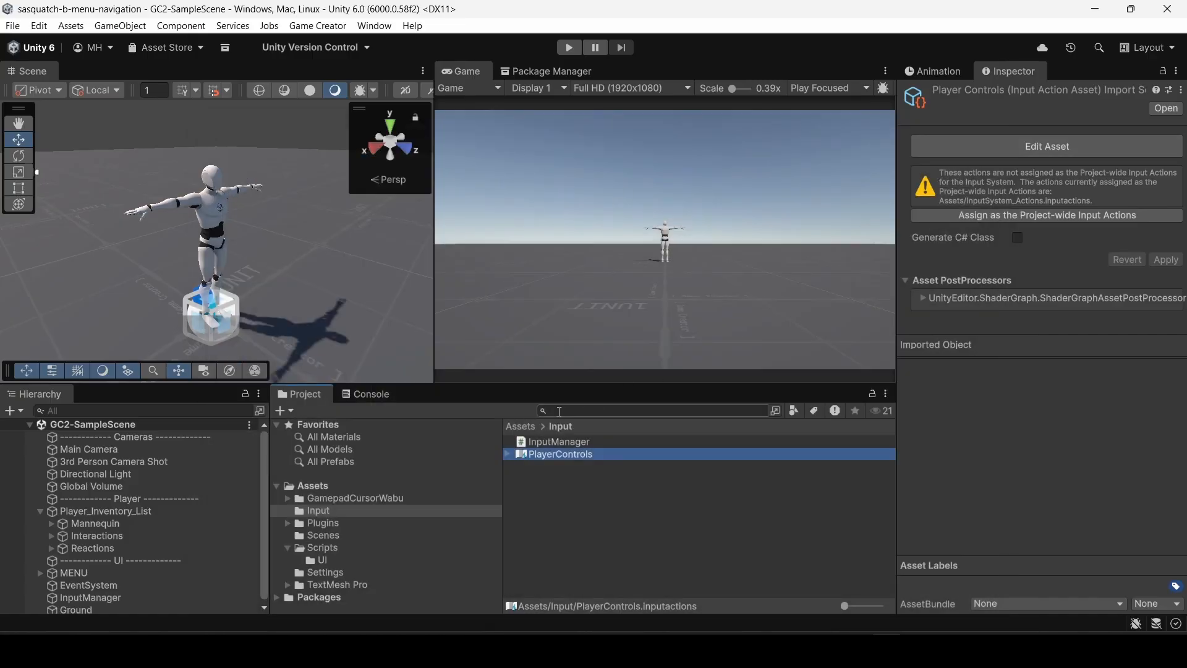
Set the trigger button of the Inventory object under Player_Inventory_List's Interactions to Input Action Perform (Button).
left_click(92, 425)
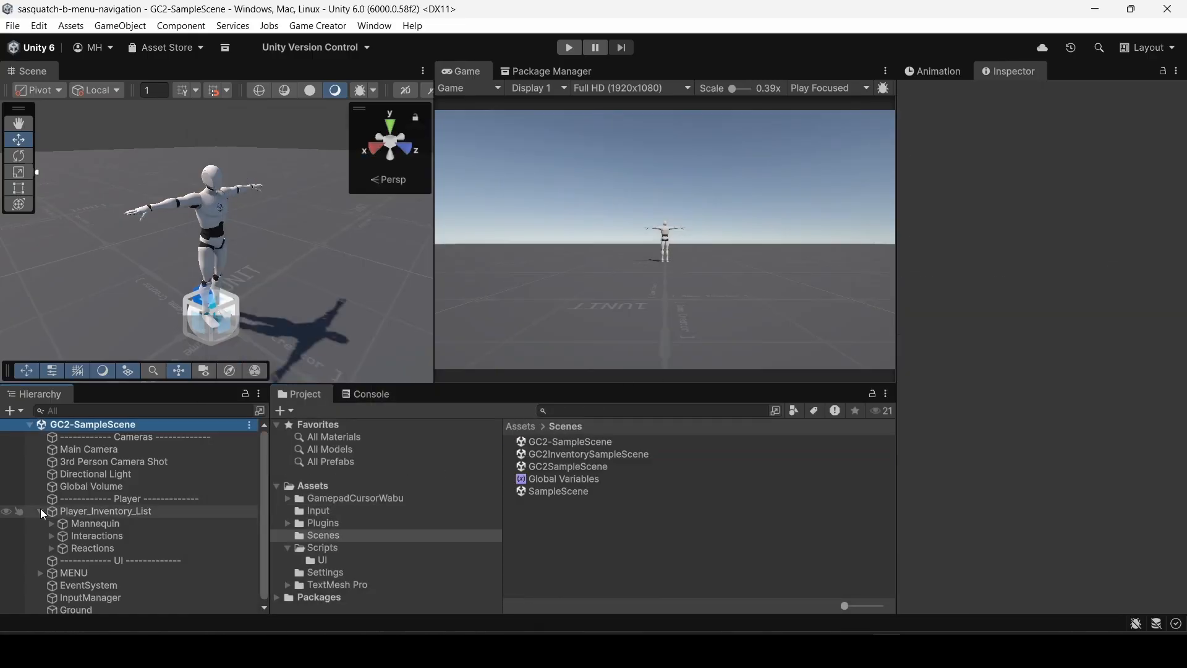
left_click(51, 536)
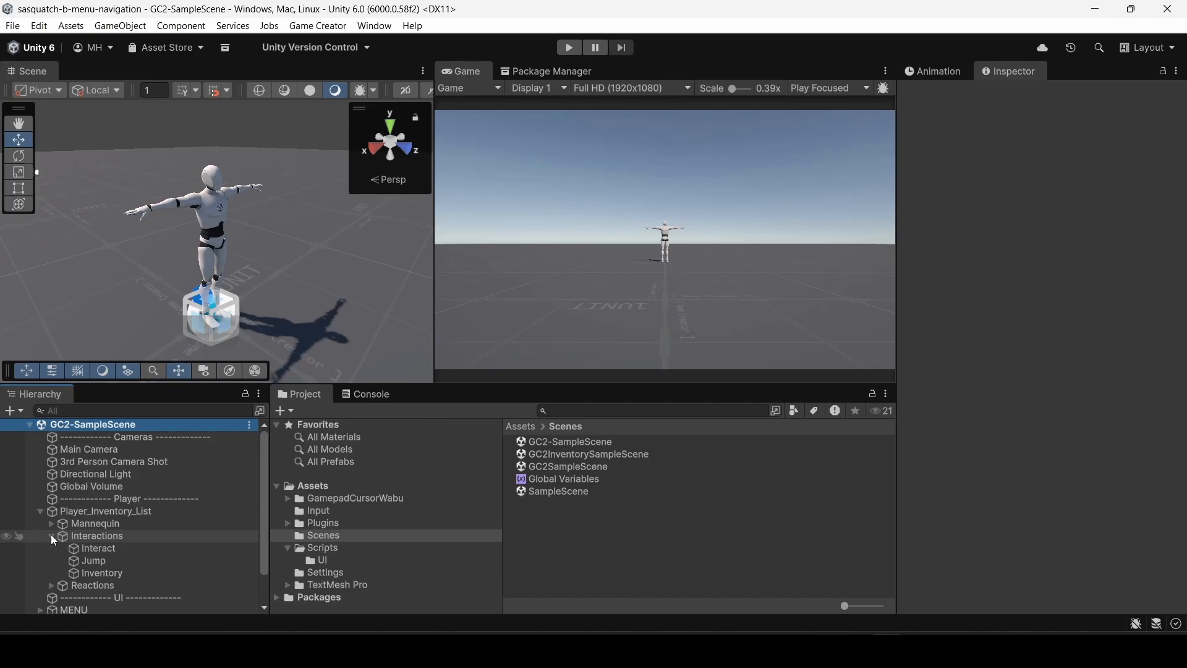
left_click(88, 573)
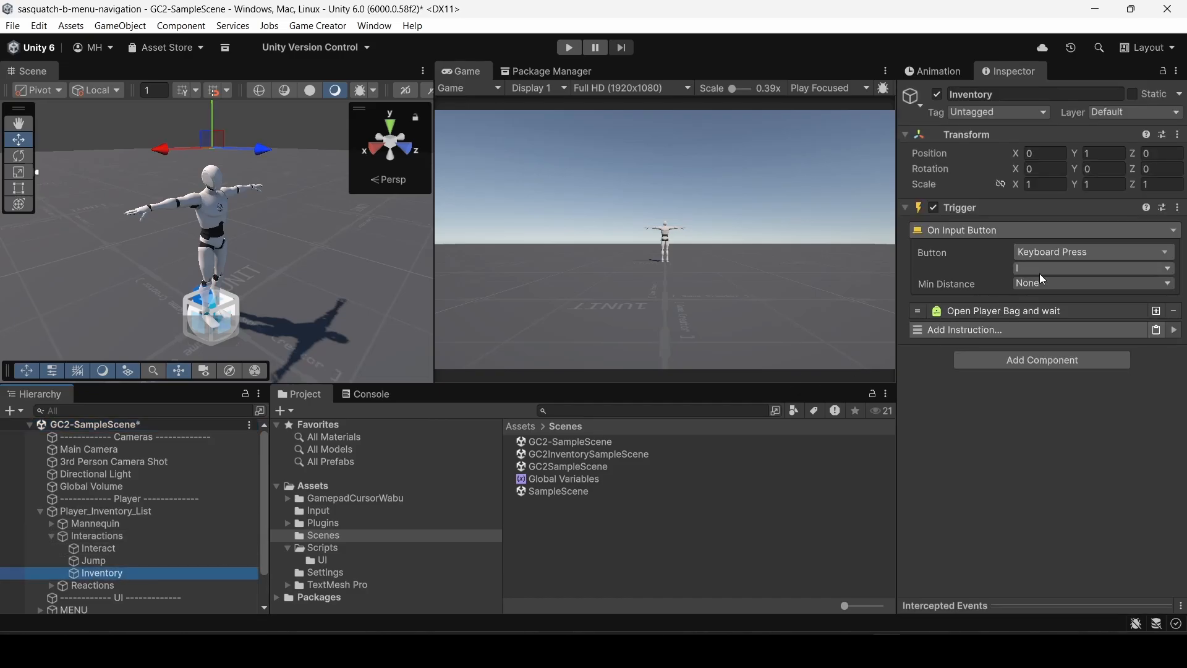
left_click(1037, 255)
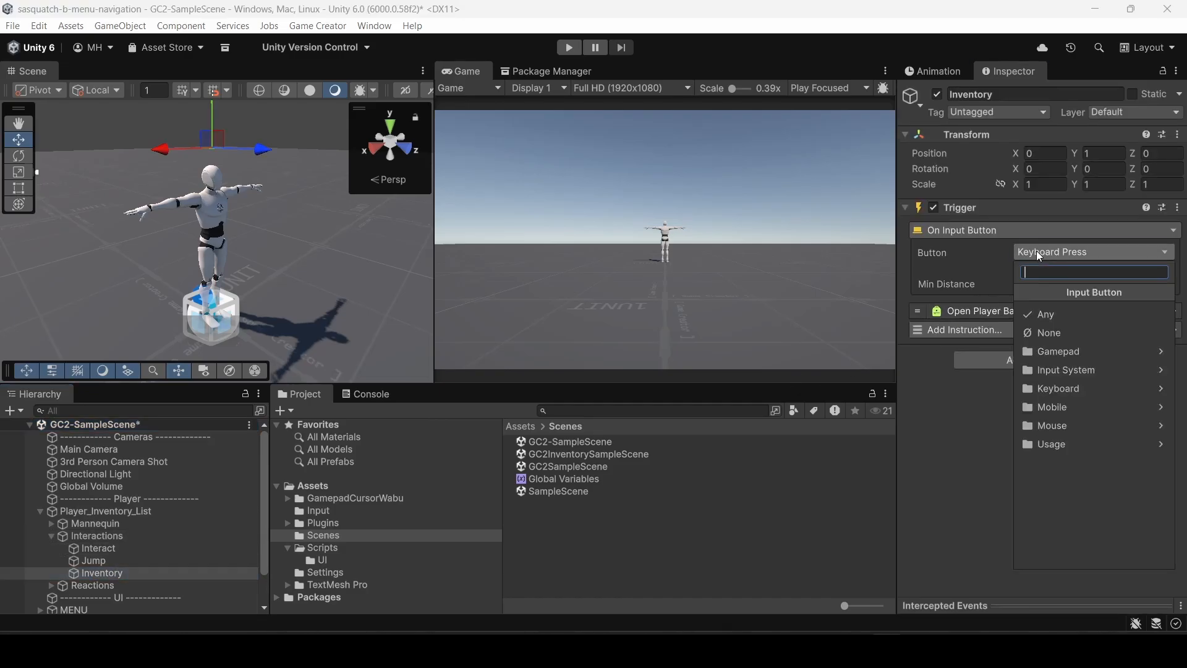
left_click(1046, 370)
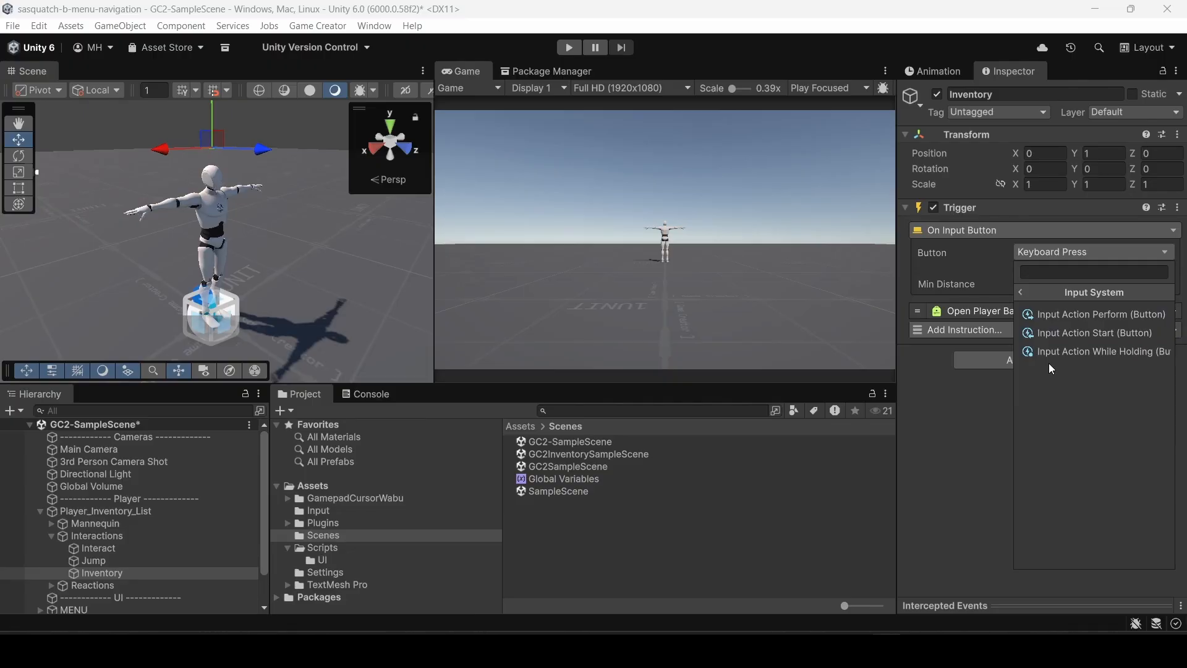
left_click(1055, 314)
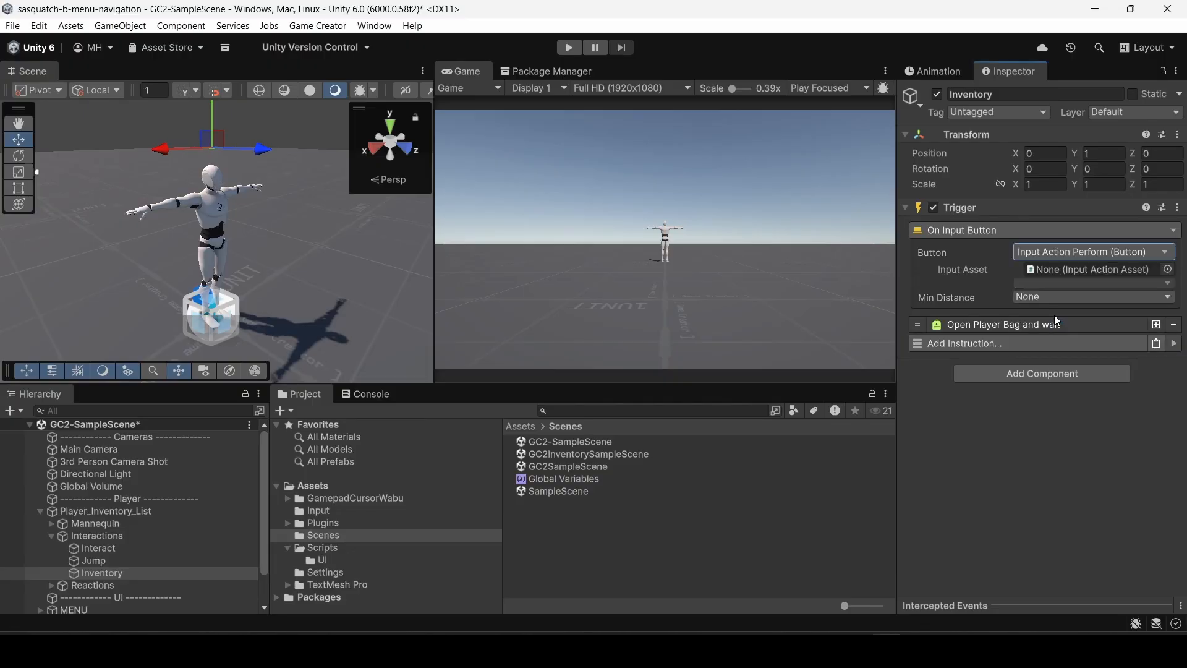
Assign the PlayerControls asset from Assets/Input to the Inventory trigger and choose its Player/InventoryOpenClose action.
left_click(418, 510)
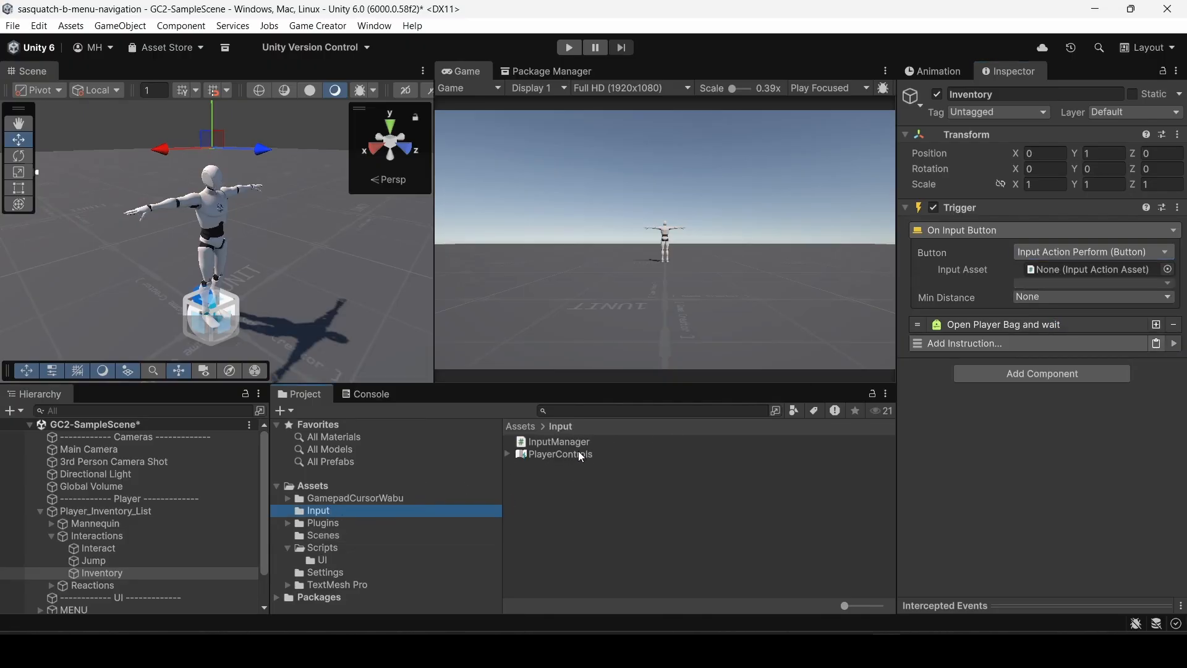
left_click_drag(577, 451, 1063, 272)
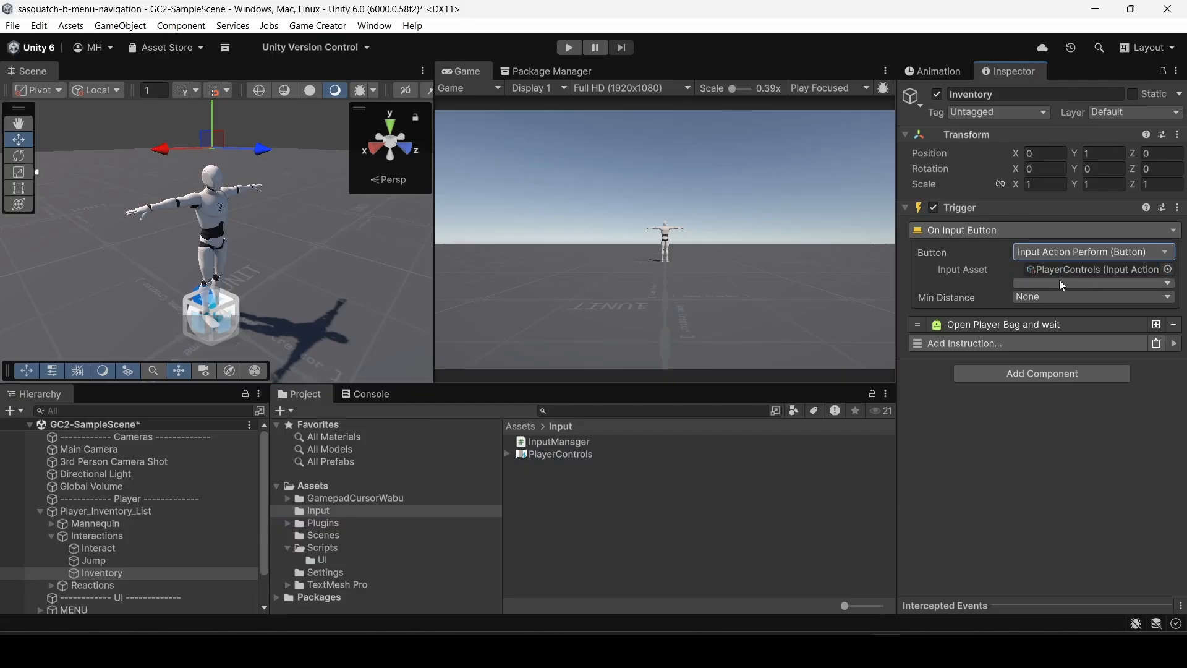
left_click(1062, 283)
mouse_move(1057, 300)
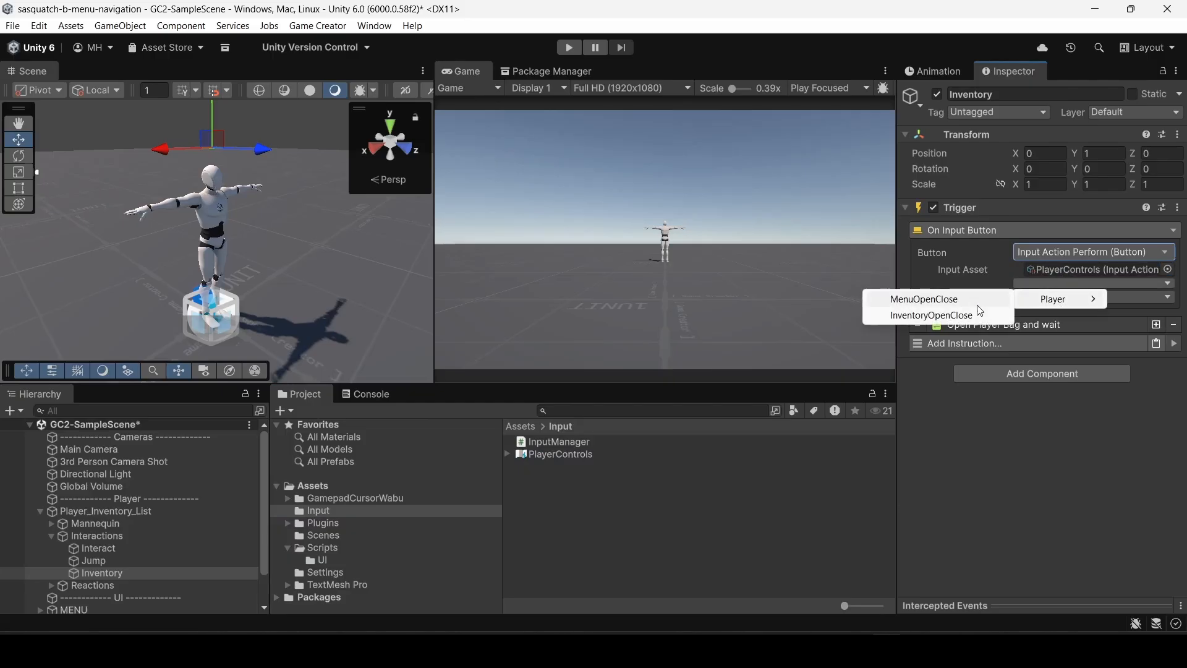
left_click(911, 317)
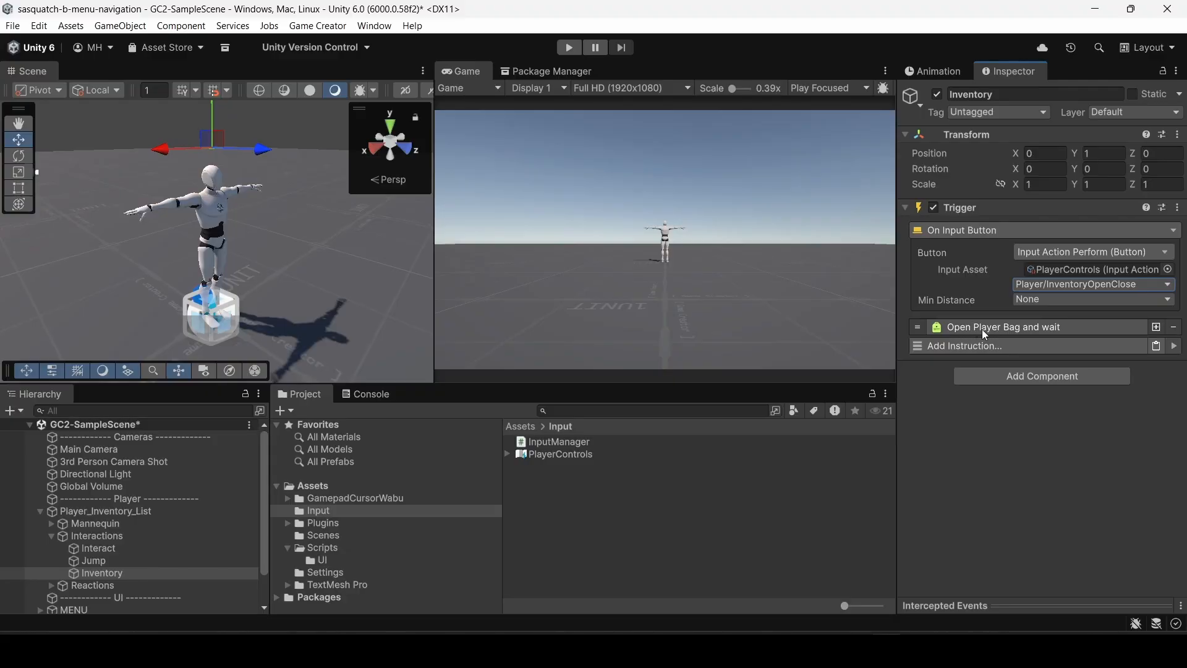
Remove the Open Player Bag and wait instruction from the Inventory trigger and undo the removal.
left_click(1174, 327)
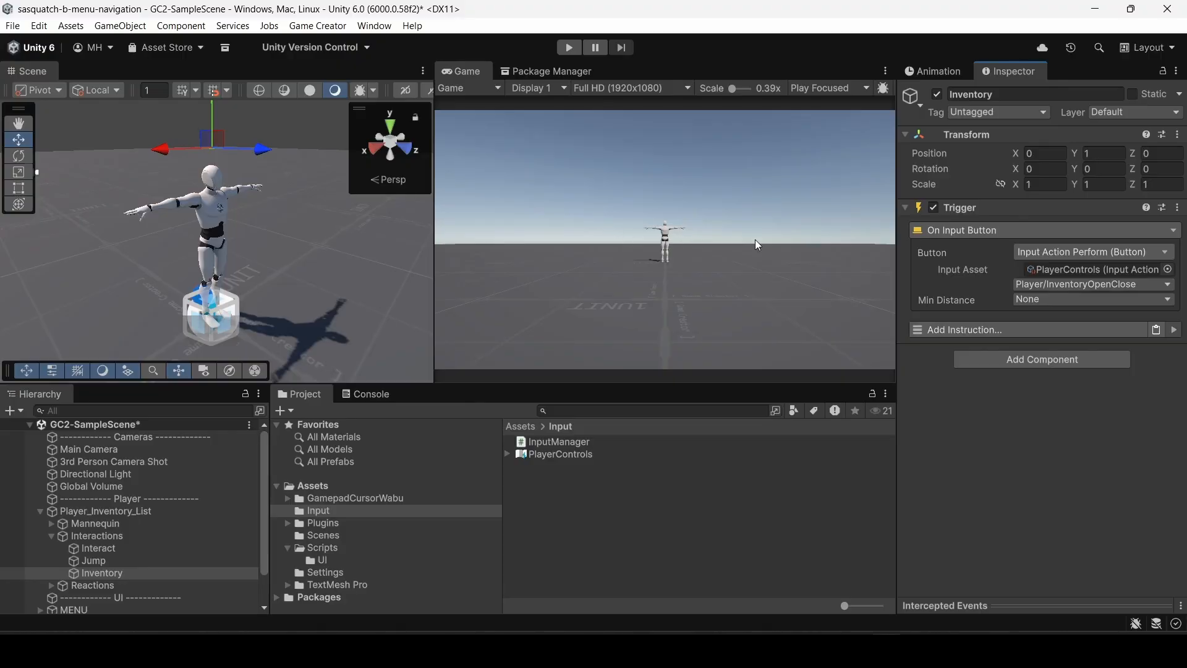
key("ctrl+z")
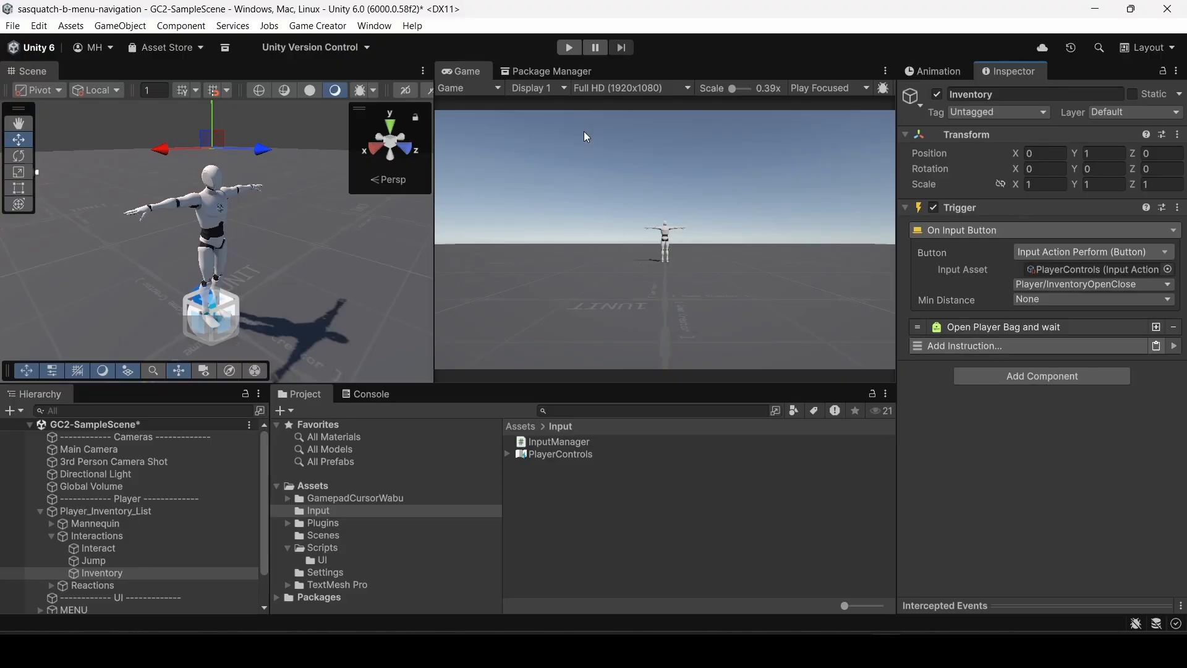
Run the scene in play mode, walk the character around to test it, and stop the run.
left_click(571, 49)
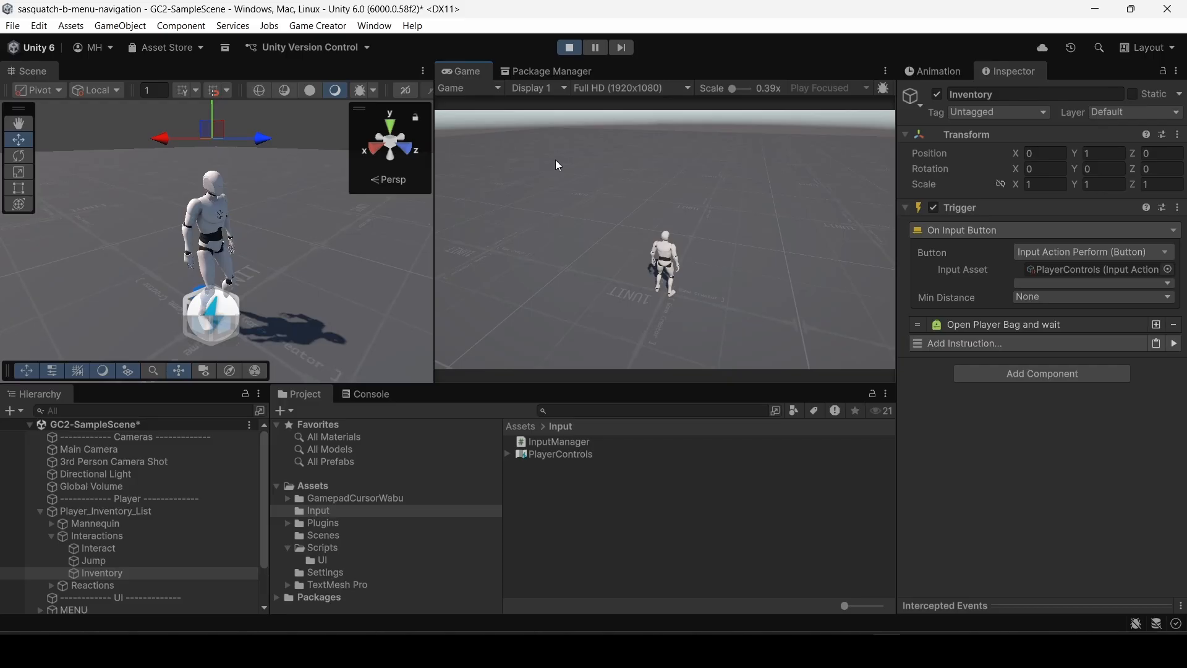
key("d")
key("w")
key("a")
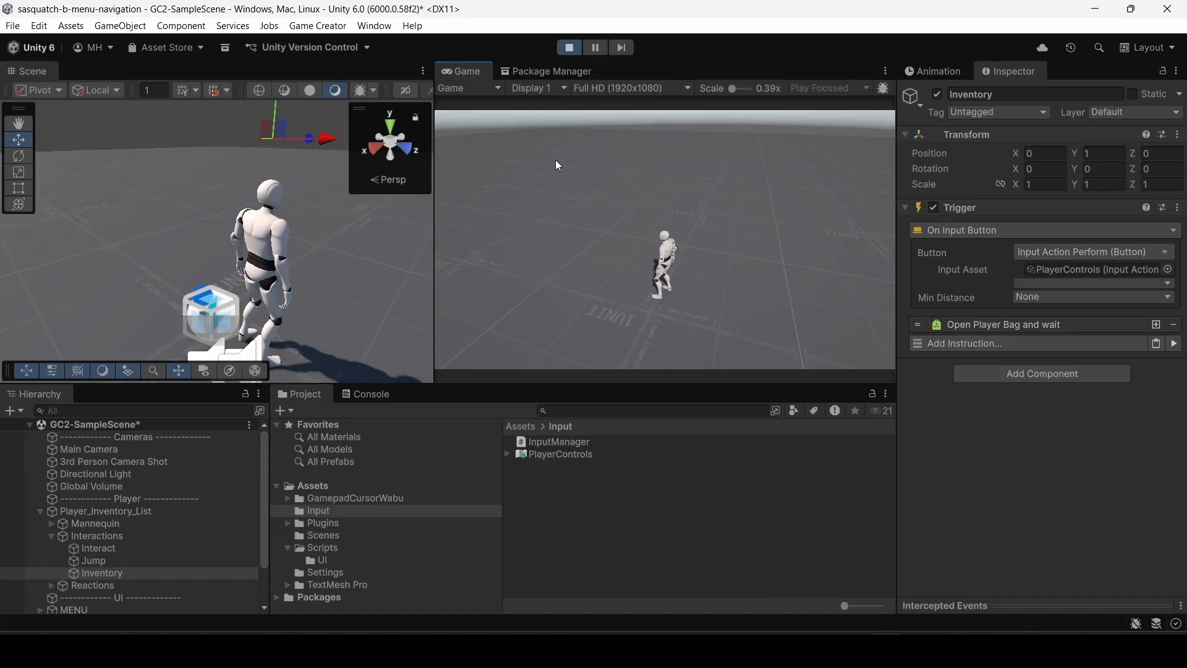
key("s")
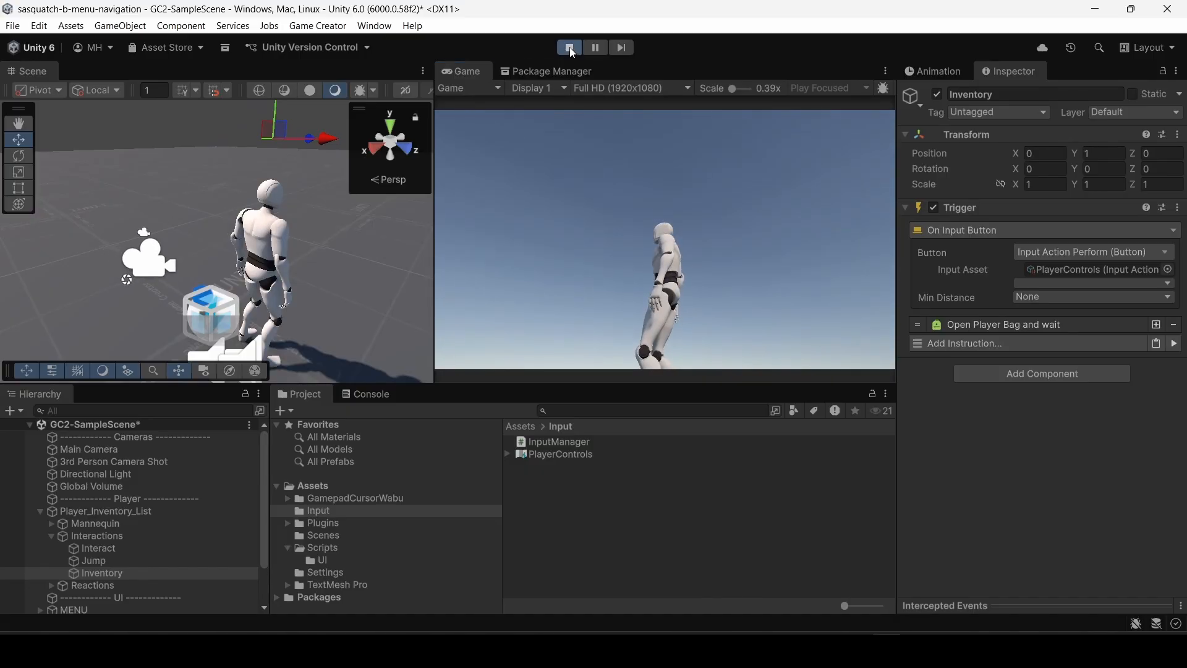
left_click(570, 47)
Set the Inventory trigger's empty input action to Player/InventoryOpenClose again.
left_click(1072, 283)
mouse_move(1067, 303)
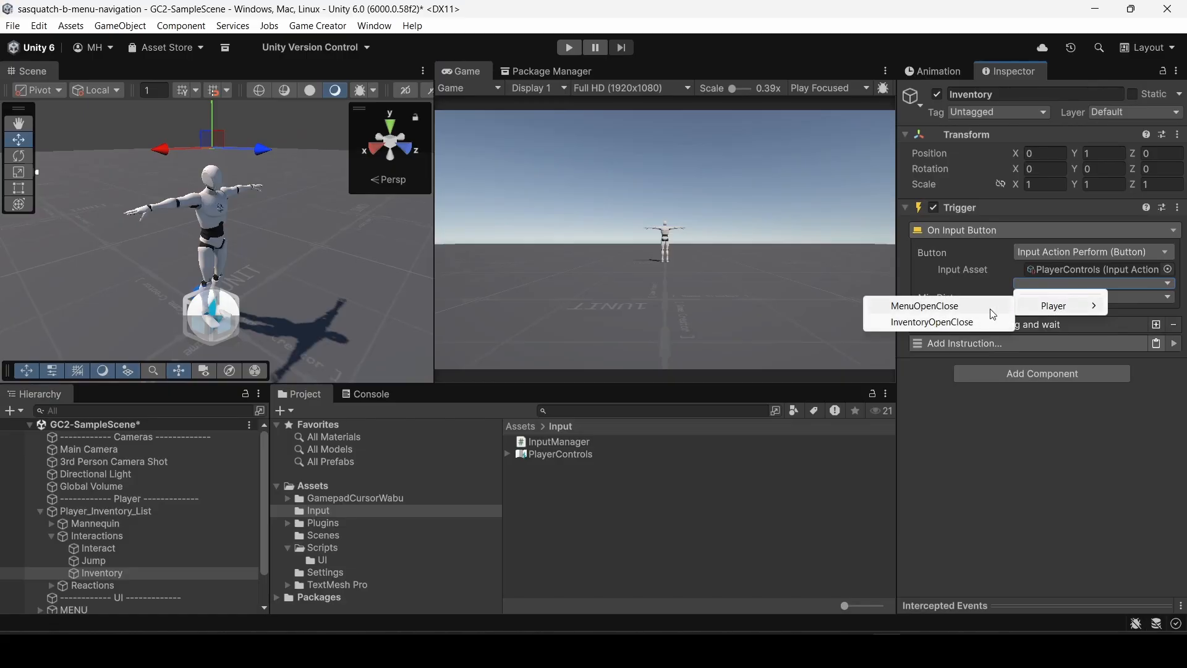
left_click(940, 321)
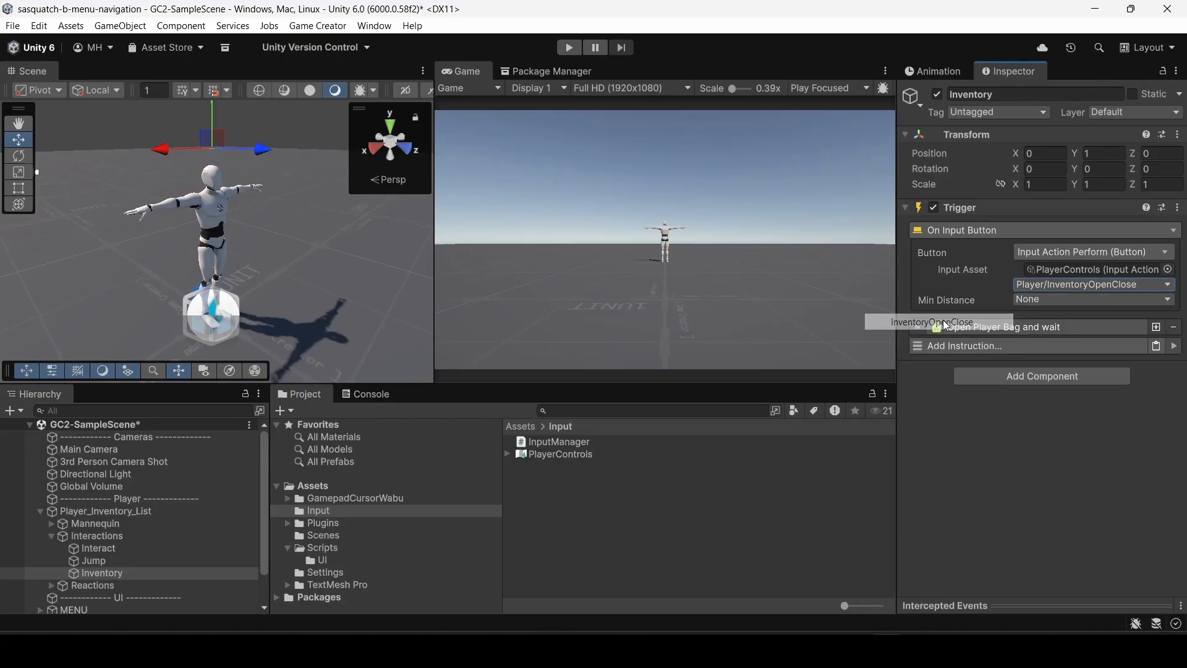
Play the scene and open the inventory to test moving the selection between its equipment slots.
left_click(569, 48)
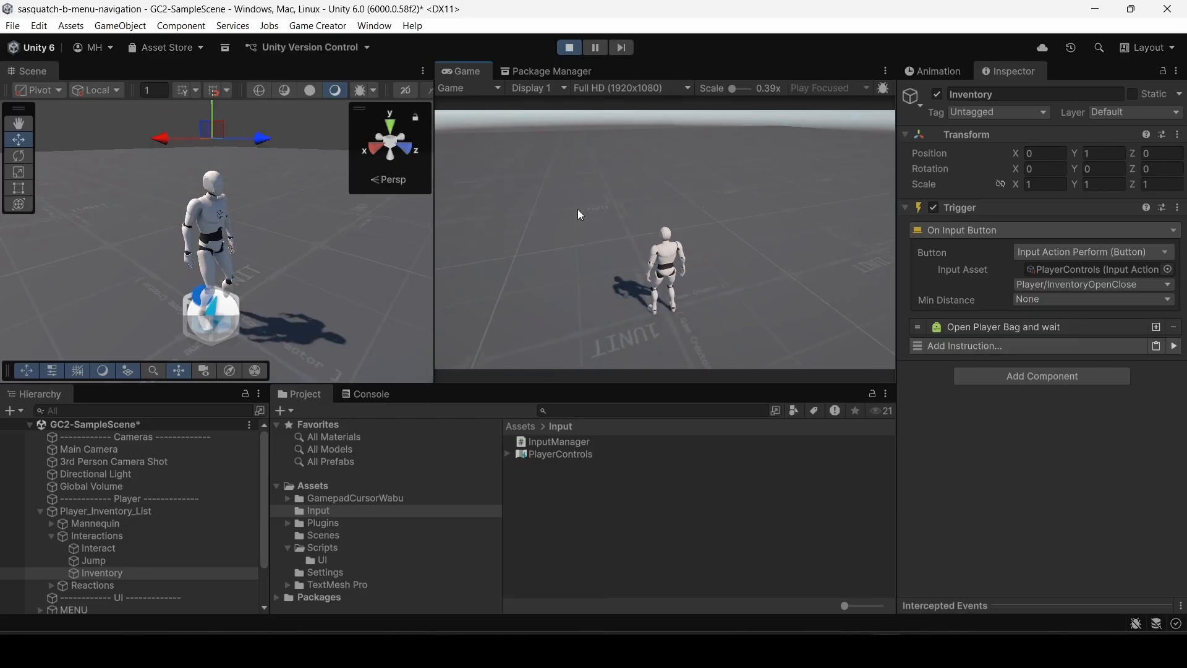
key("i")
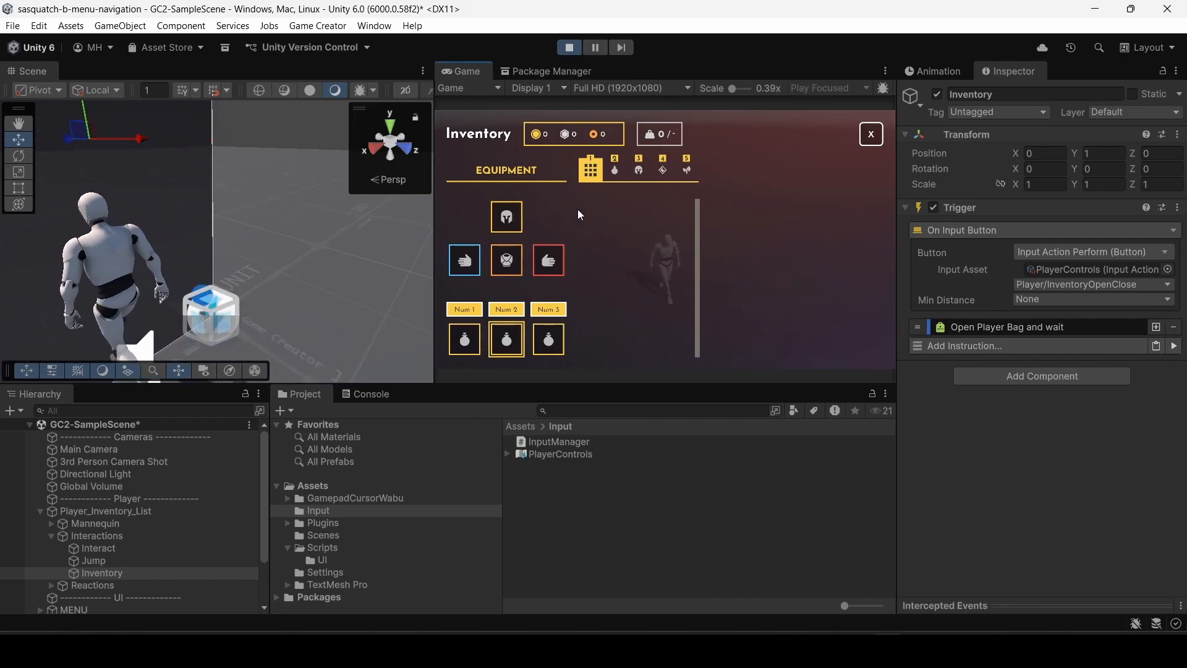
key("Right")
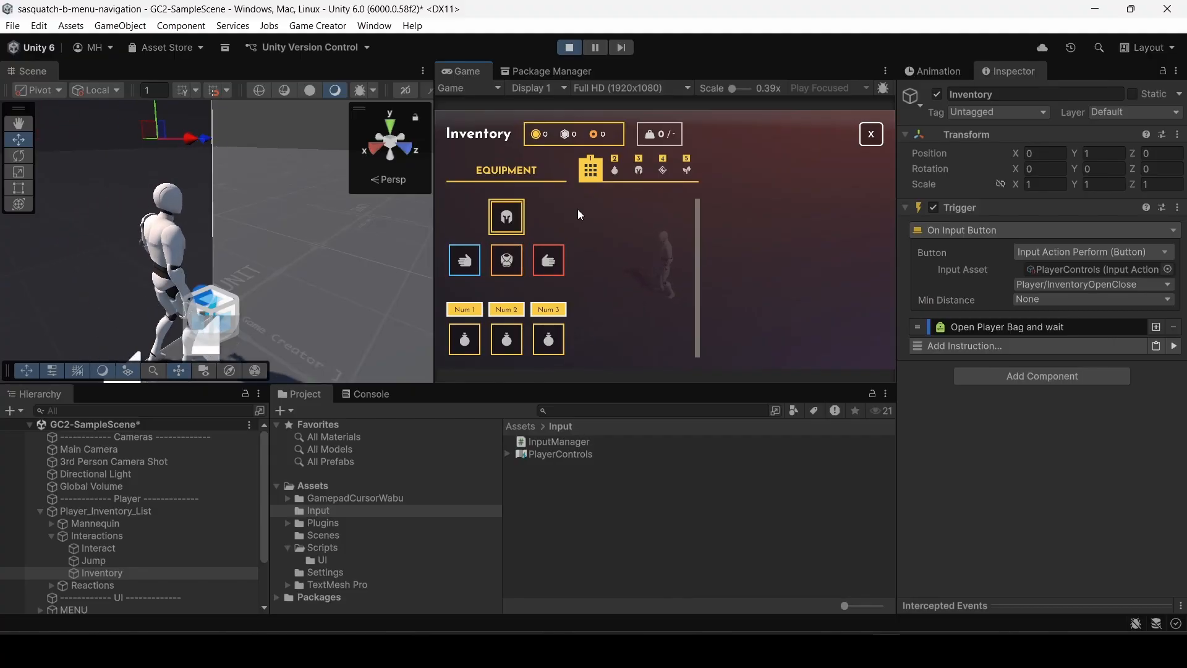
key("Left")
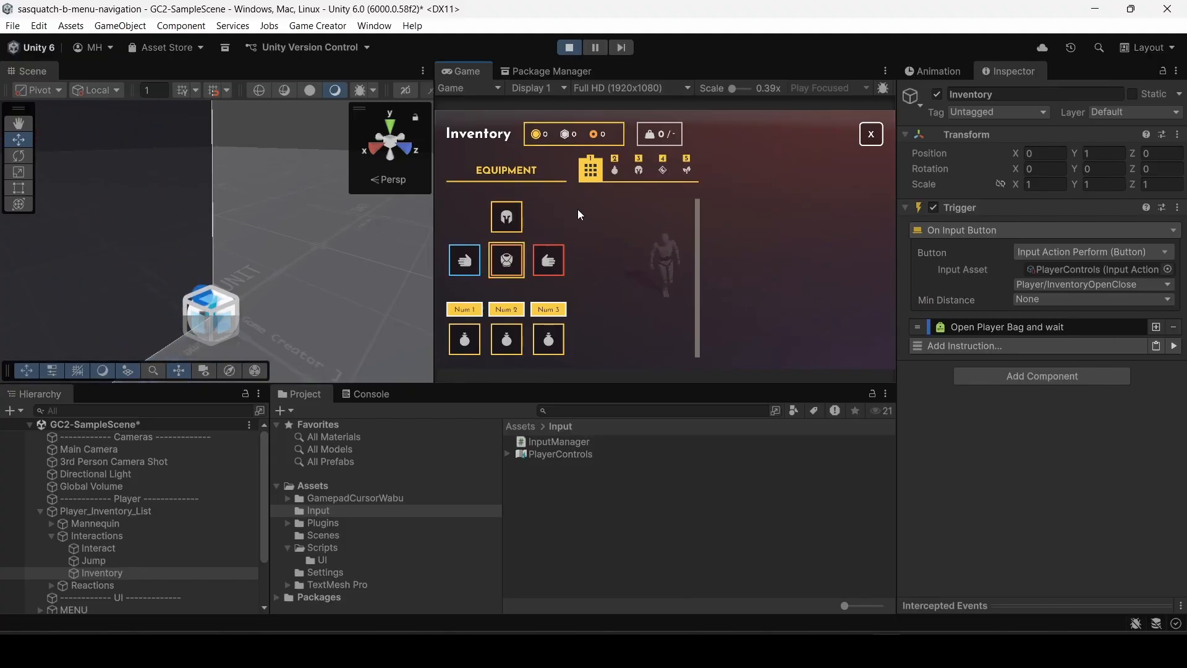
key("Left")
key("Right")
key("Up")
key("Down")
key("Right")
key("Up")
key("Right")
key("Up")
key("Right")
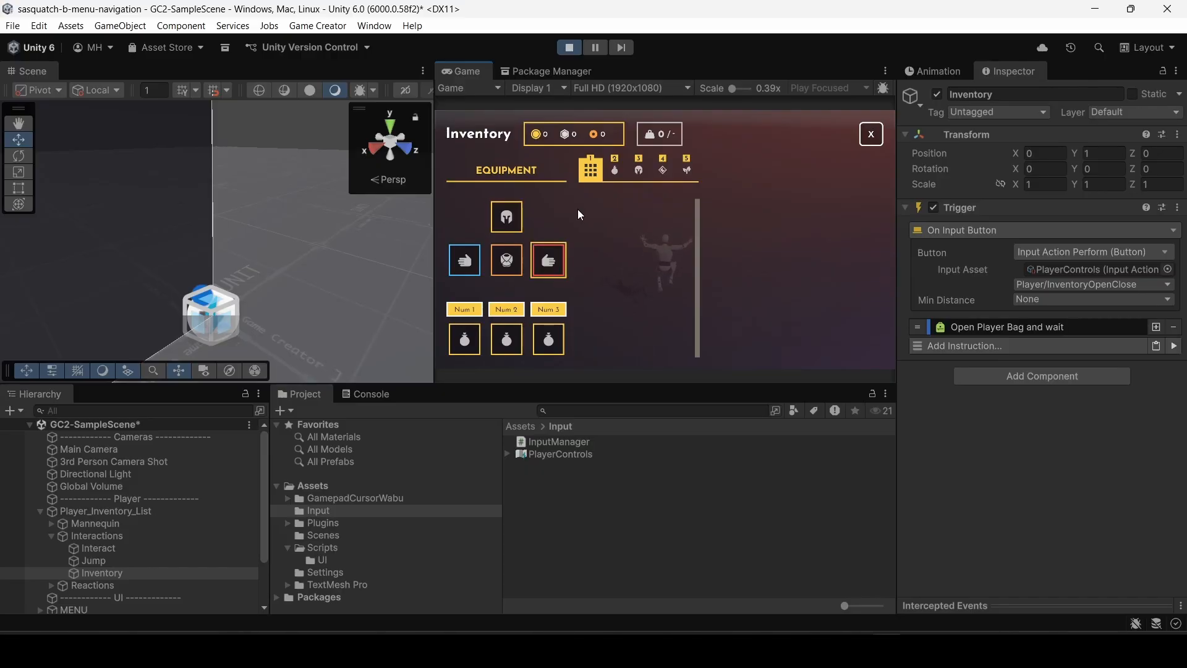
key("Up")
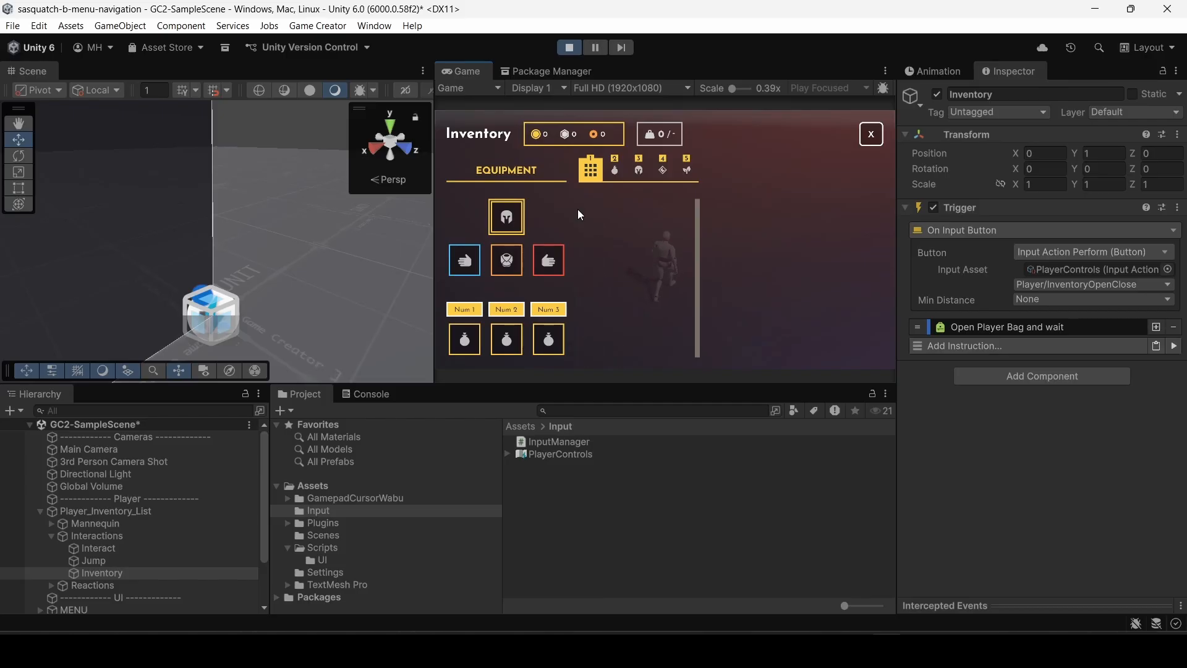
key("Down")
key("Up")
key("Left")
key("Up")
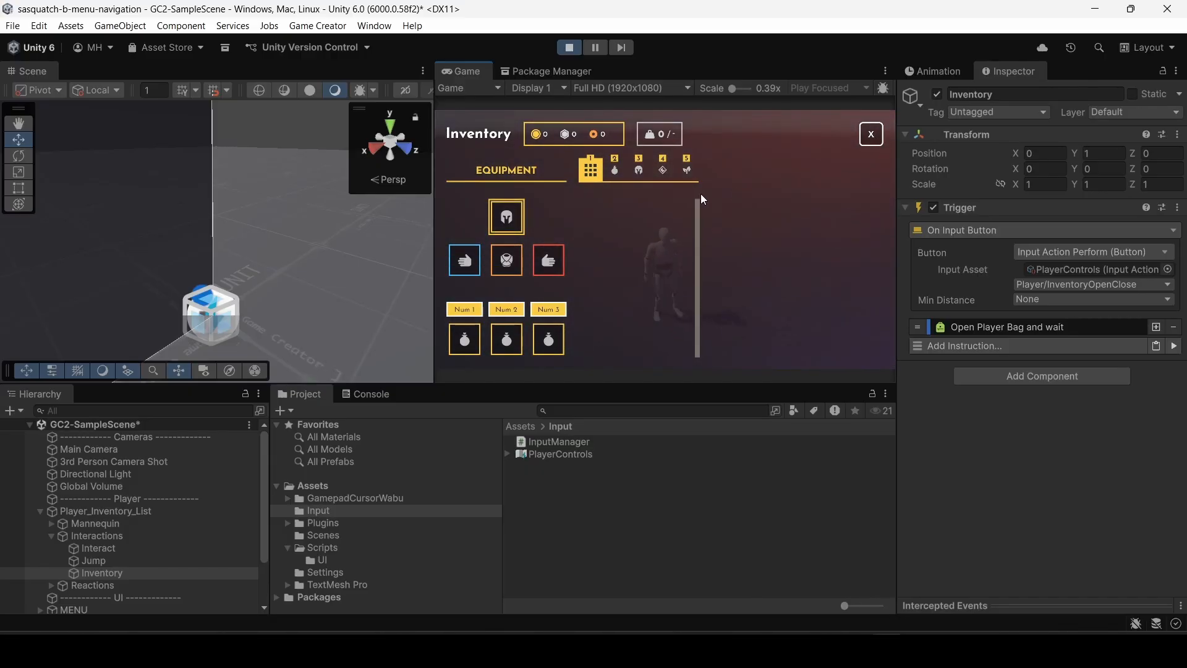
Close the in-game inventory and stop play mode.
left_click(872, 134)
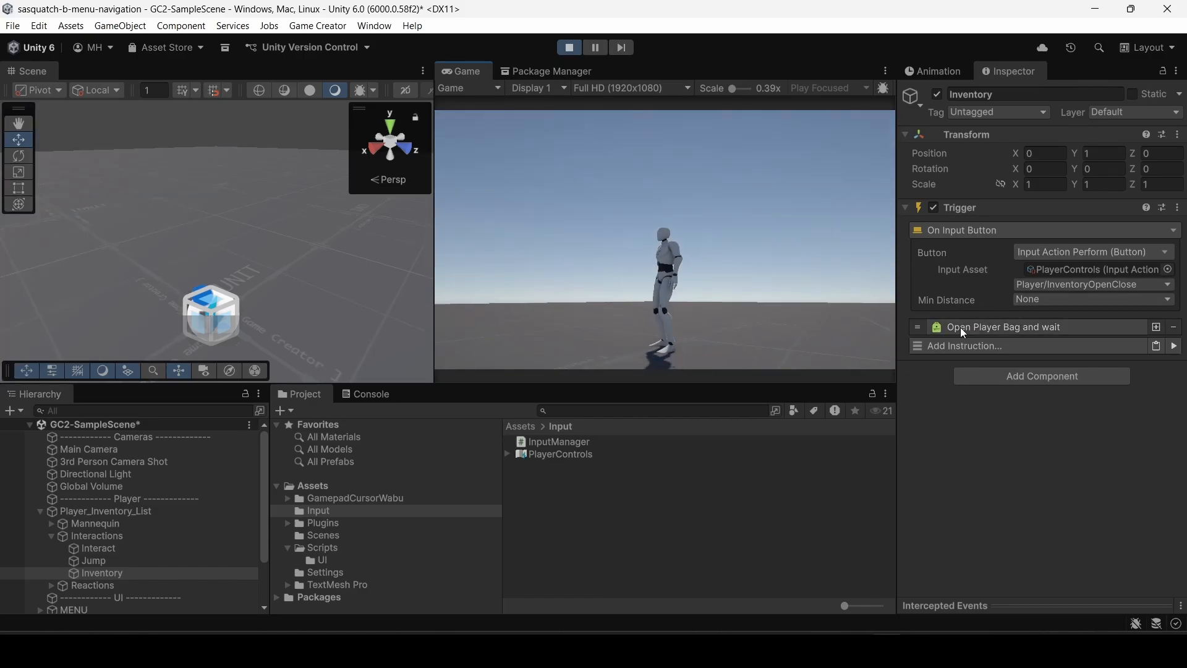
left_click(567, 49)
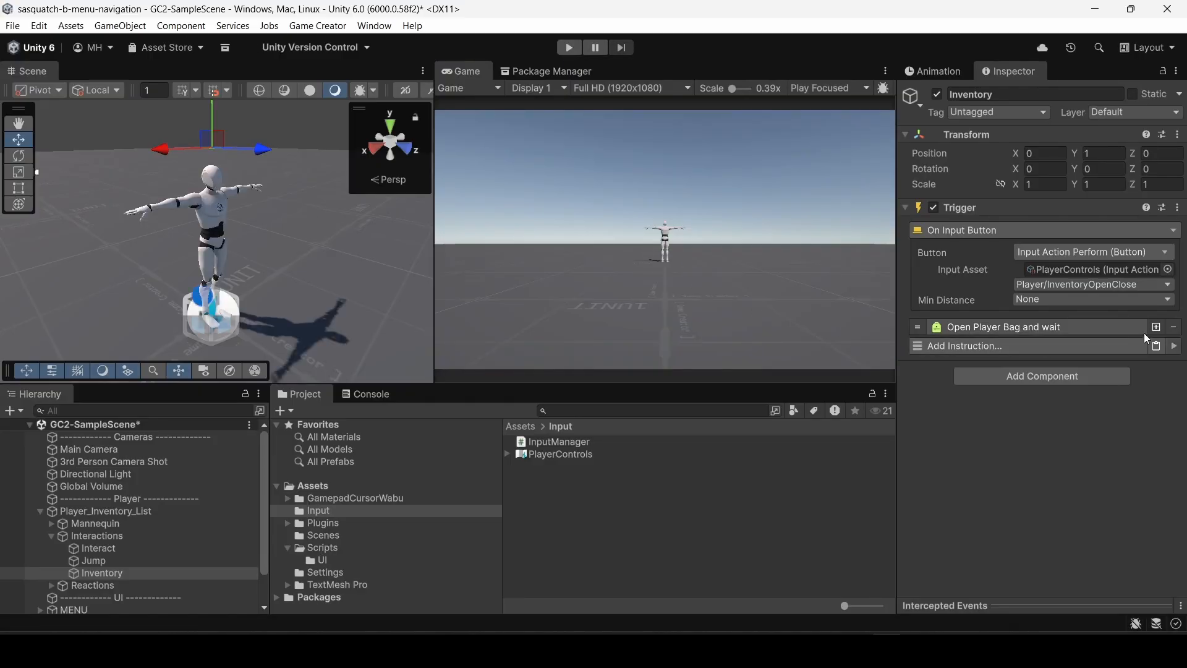
Replace the Inventory trigger's Open Player Bag instruction with a Run Conditions instruction.
left_click(1173, 327)
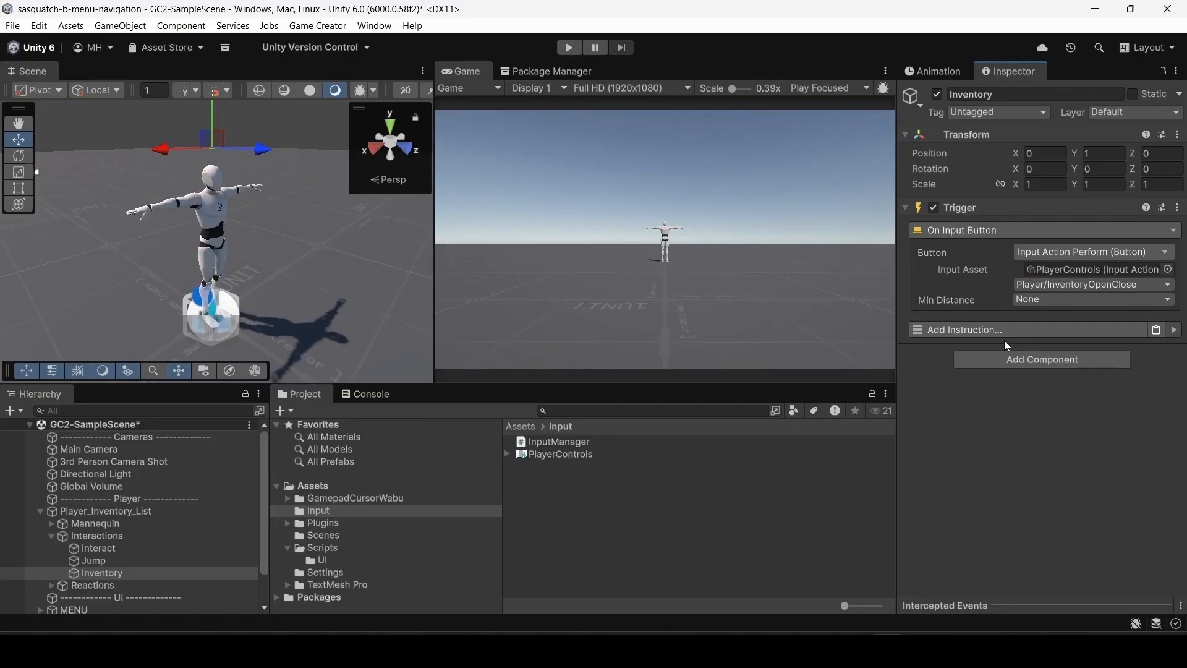
left_click(965, 329)
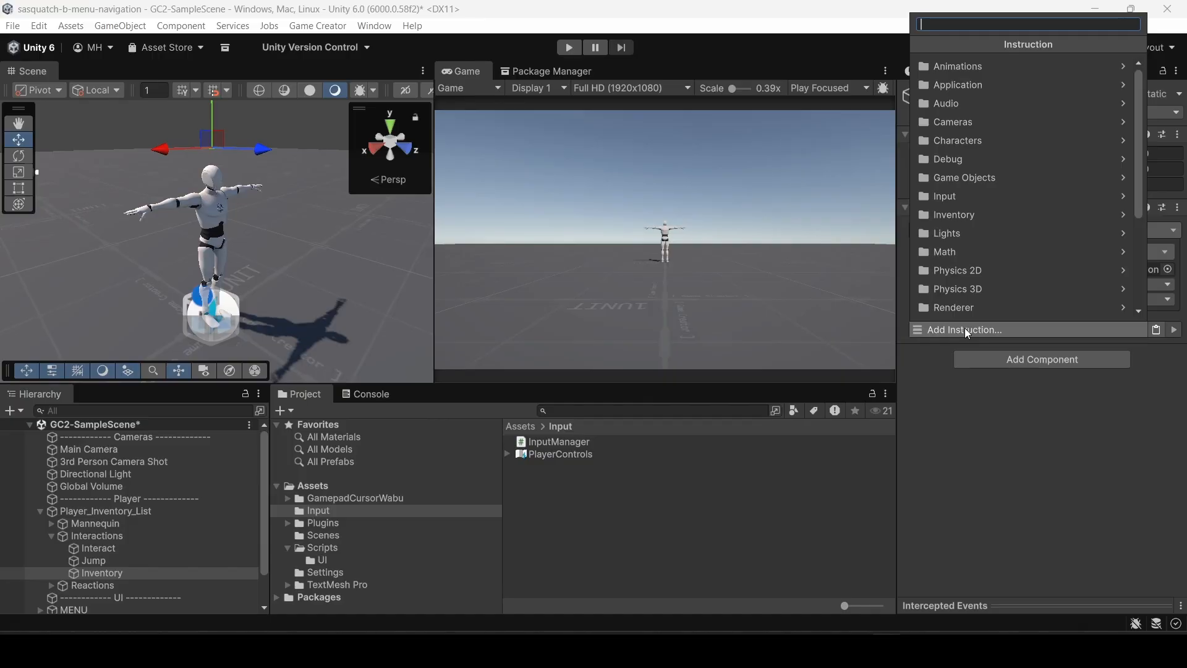
type("cond")
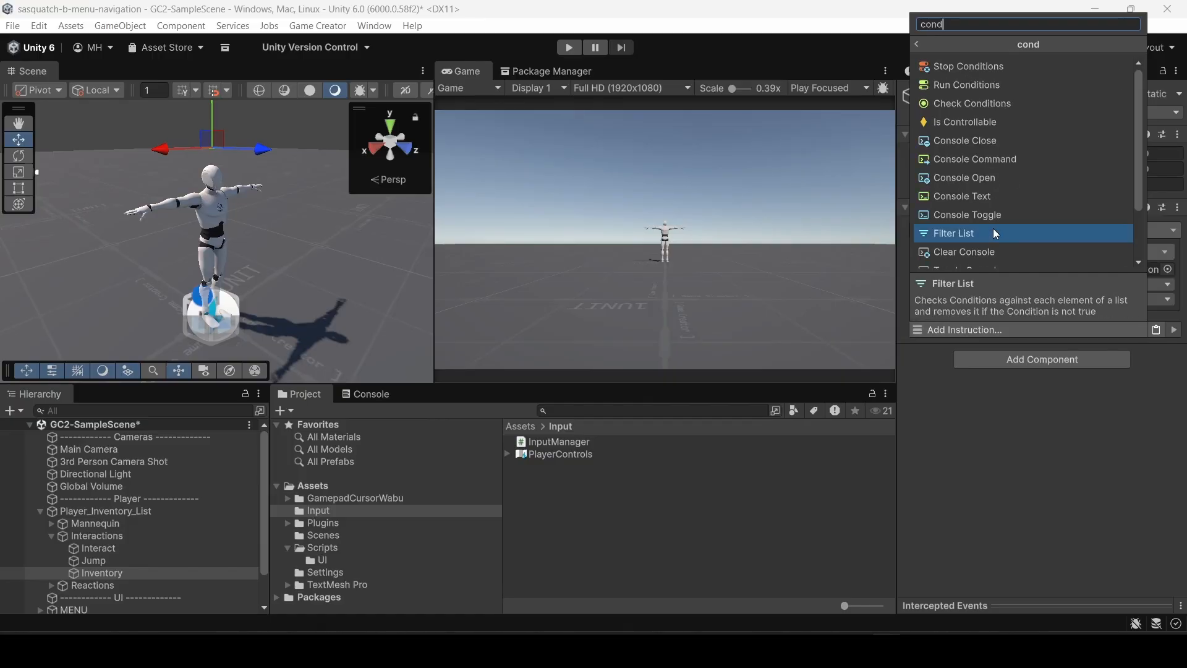
left_click(955, 86)
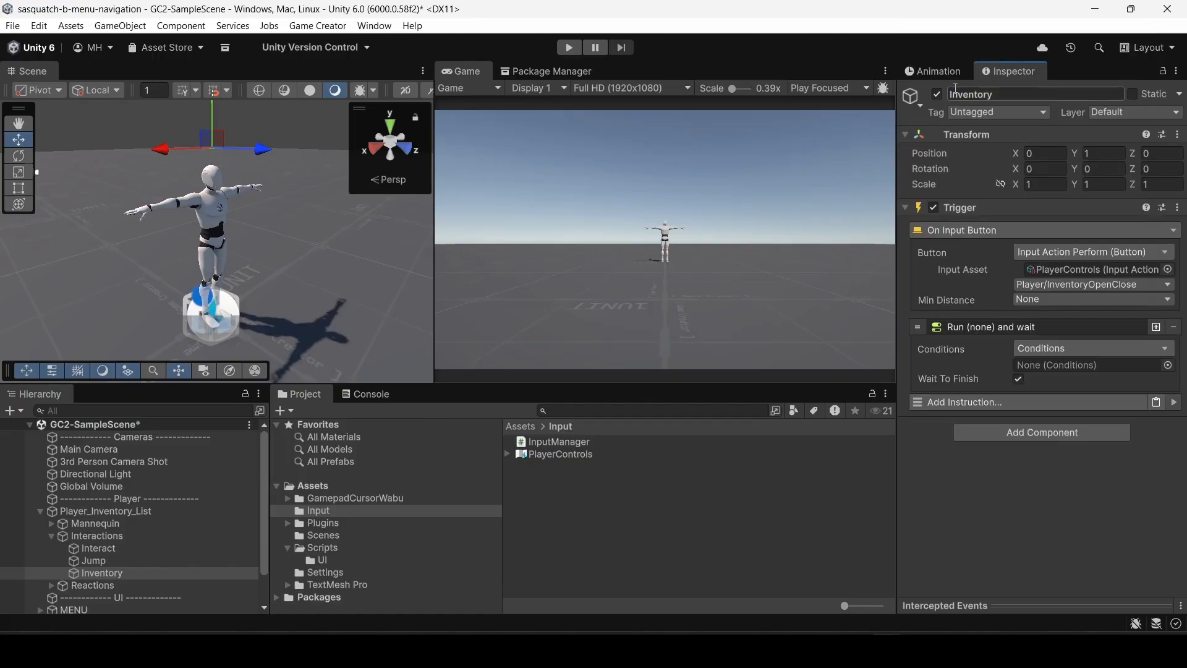
left_click(971, 328)
Add a Conditions component to the Inventory object.
left_click(985, 378)
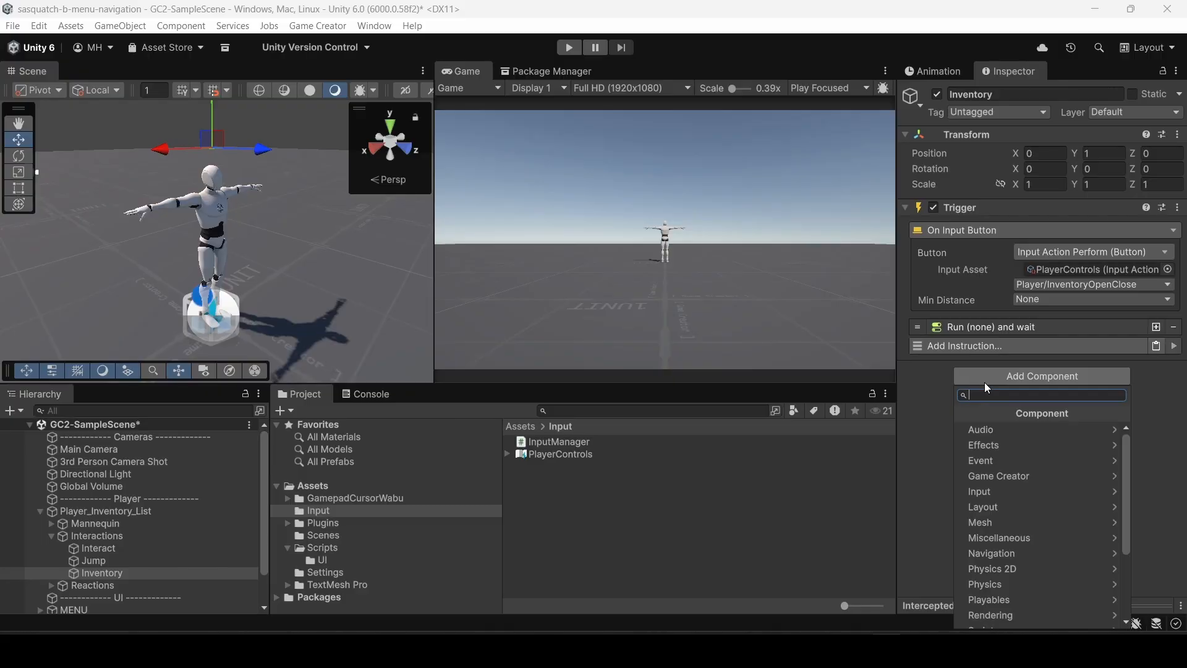
type("co")
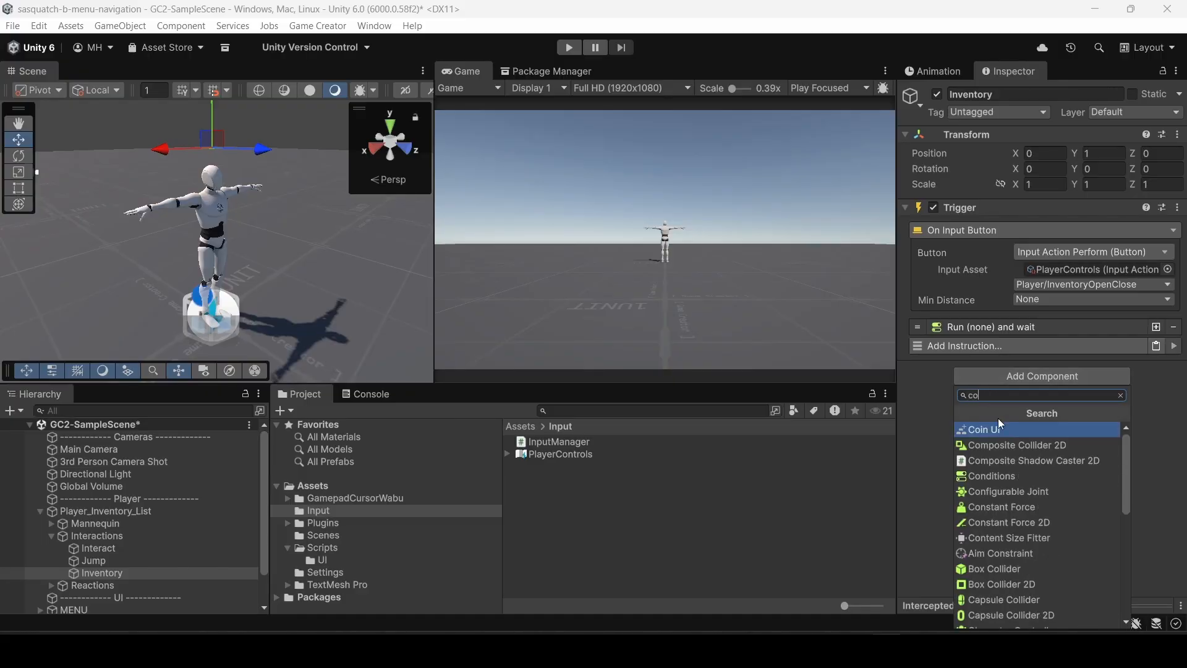
left_click(999, 475)
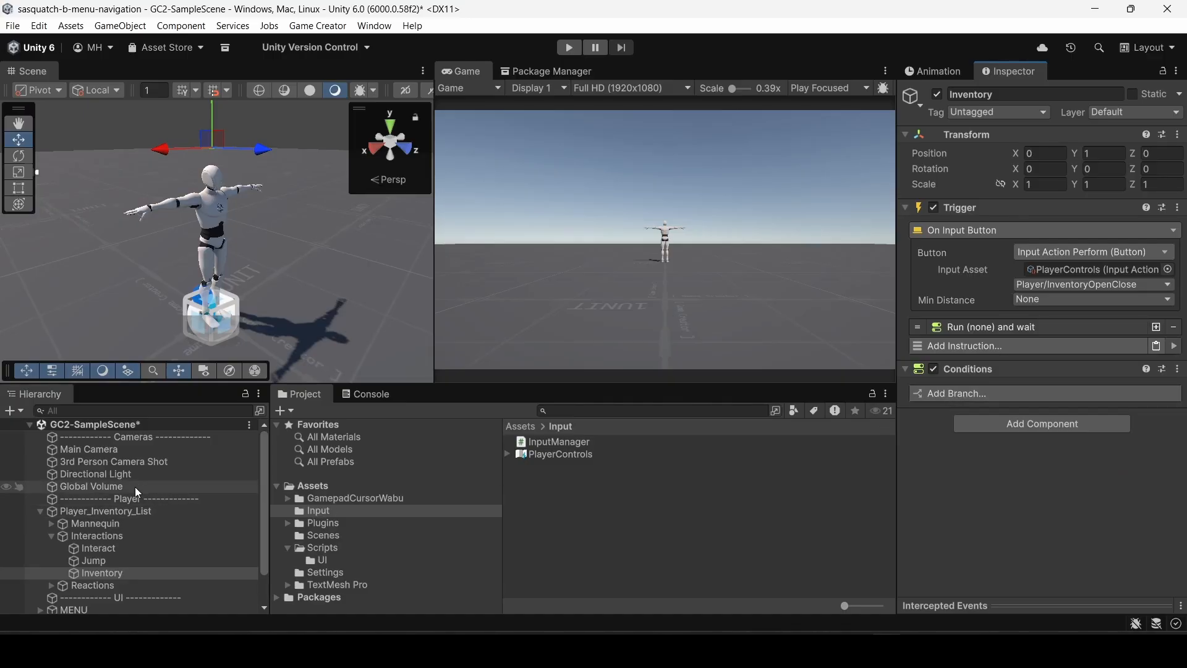
Add a branch to the Conditions component and give it a Compare Boolean condition.
scroll(111, 477, "down", 2)
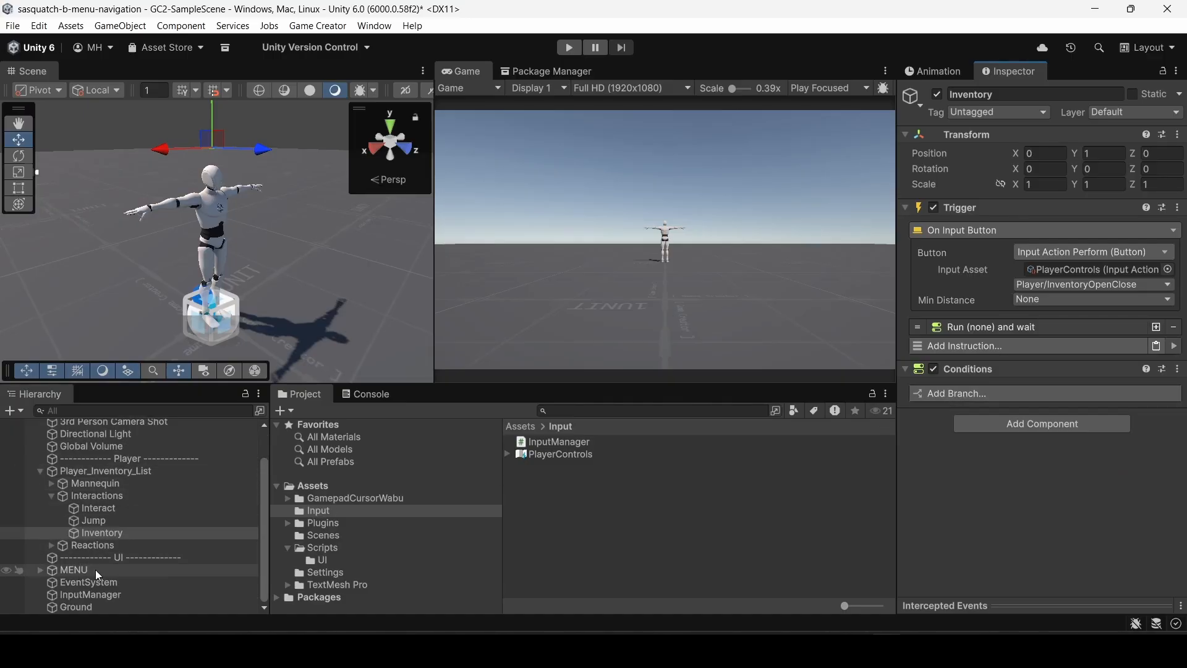
left_click(959, 397)
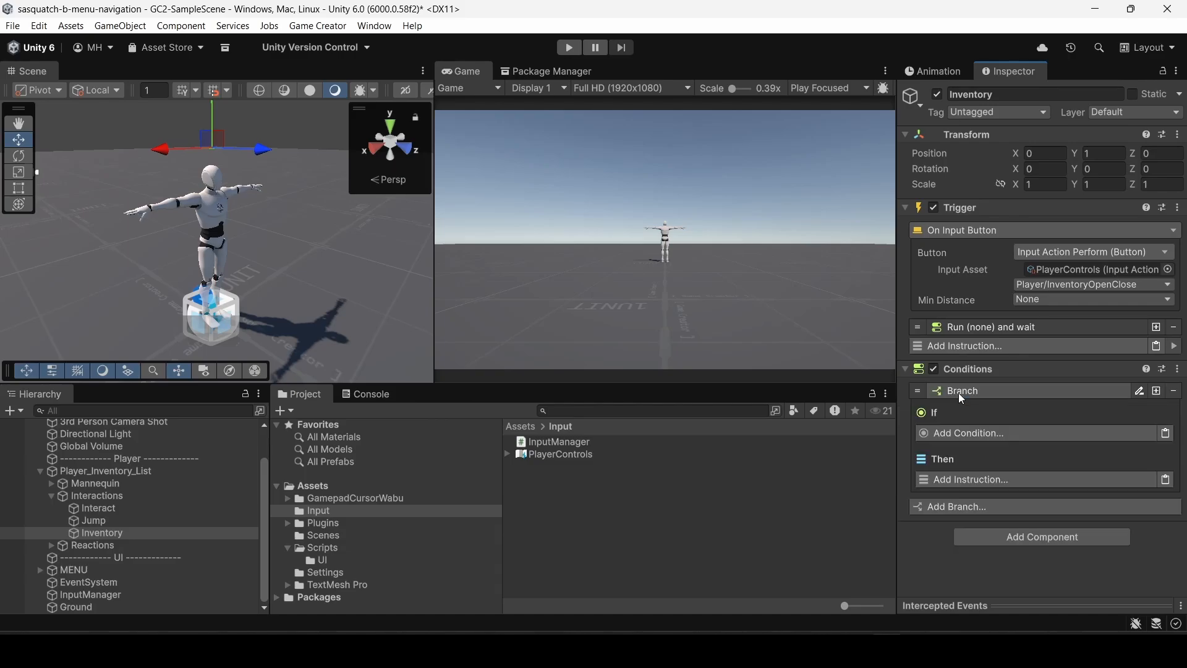
left_click(964, 434)
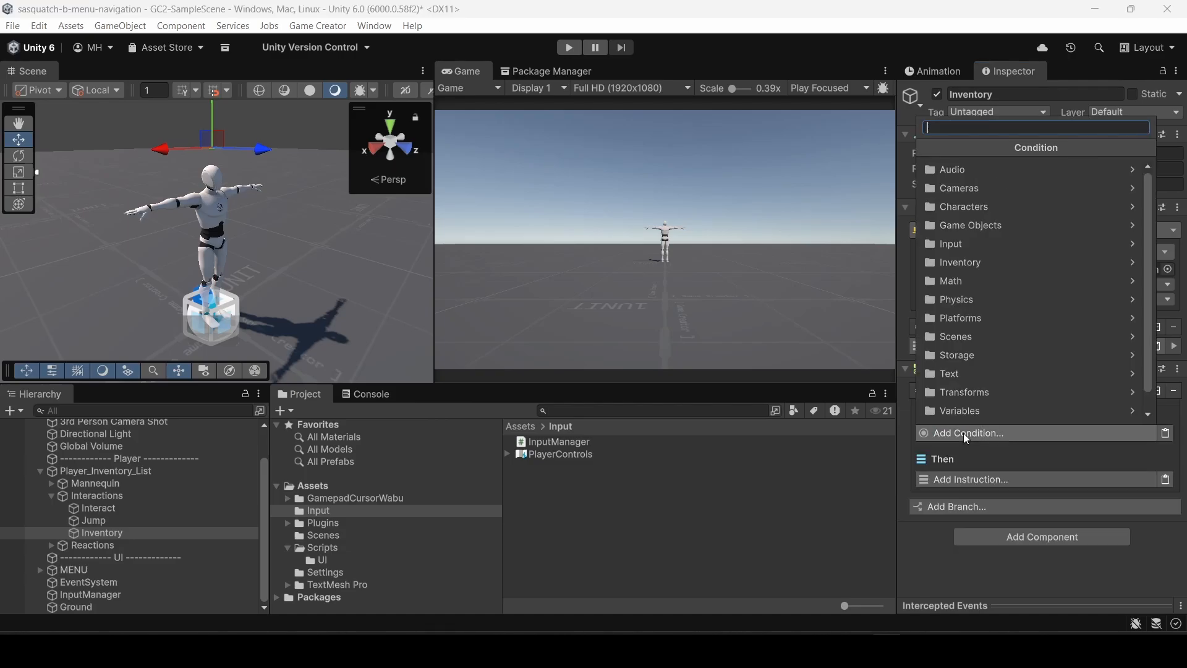
type("com")
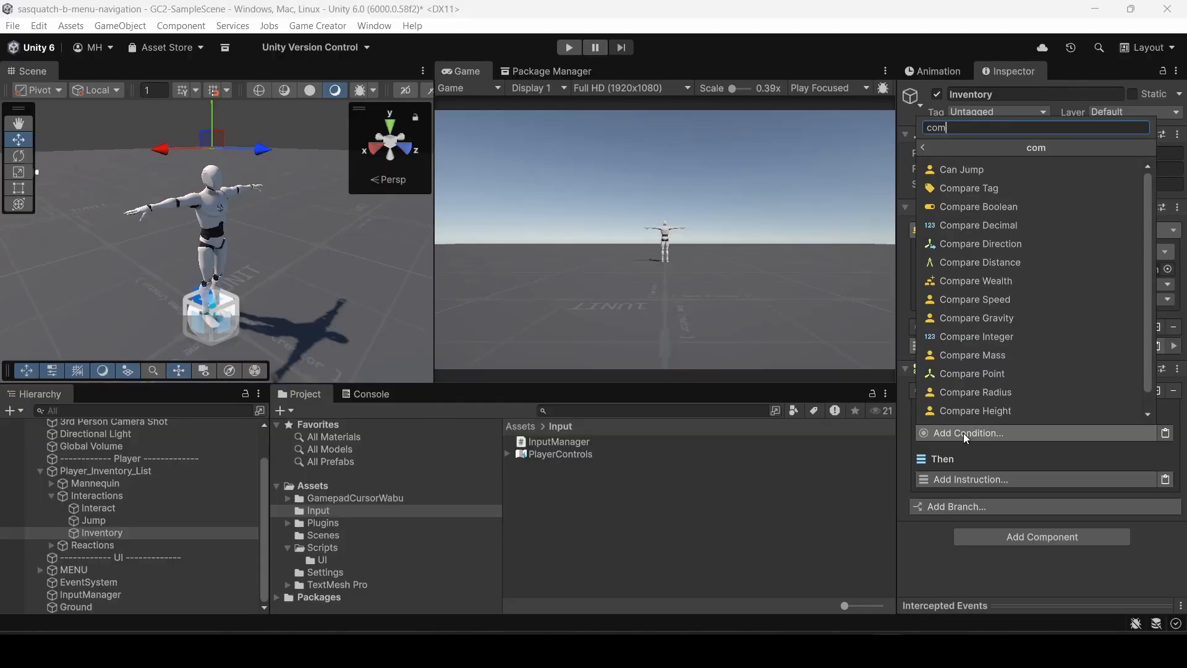
type("pare bool")
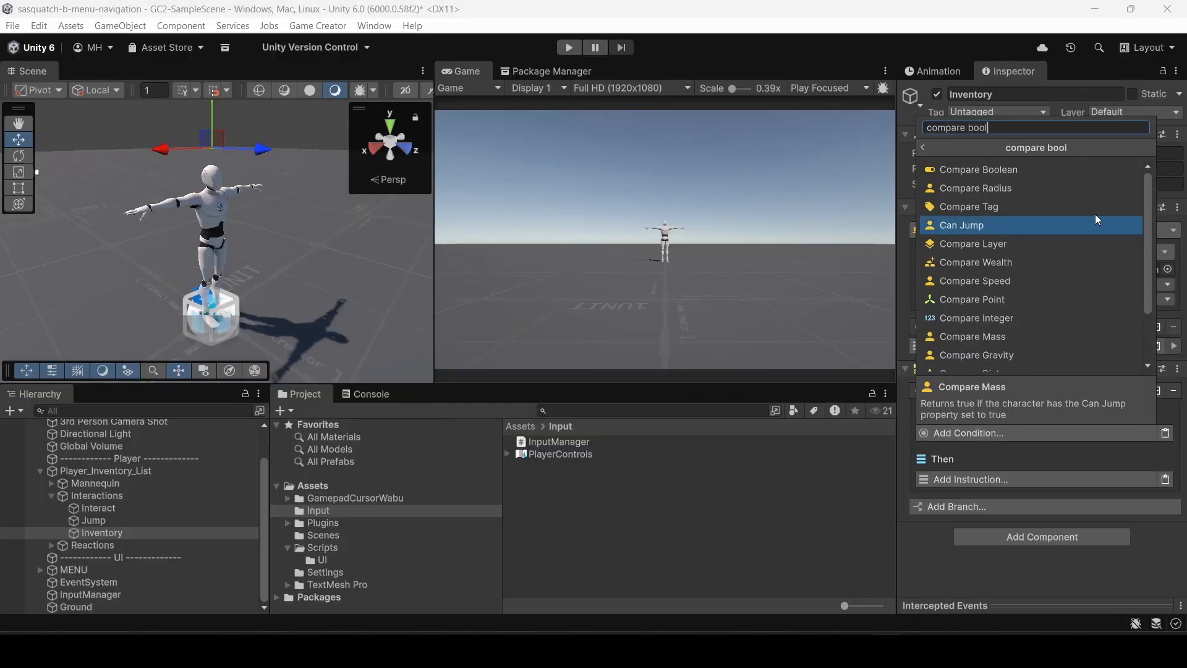
left_click(1051, 170)
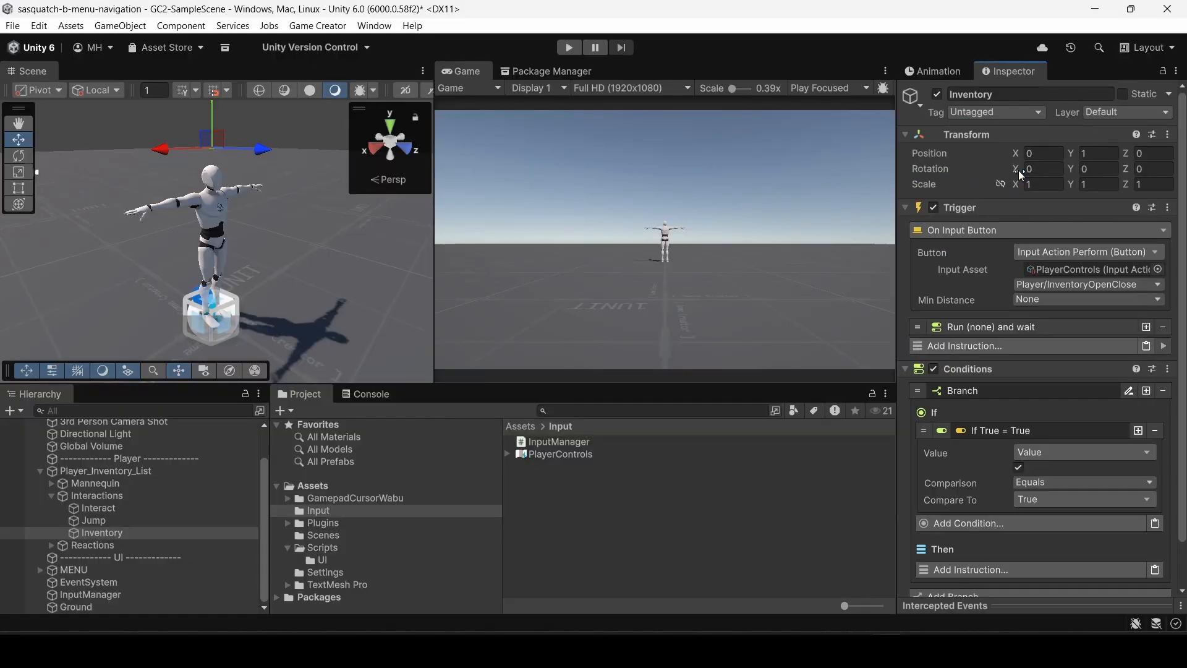
Set the condition's value to the isPaused Local Name Variable of the MENU object.
scroll(1005, 340, "down", 2)
left_click(1041, 403)
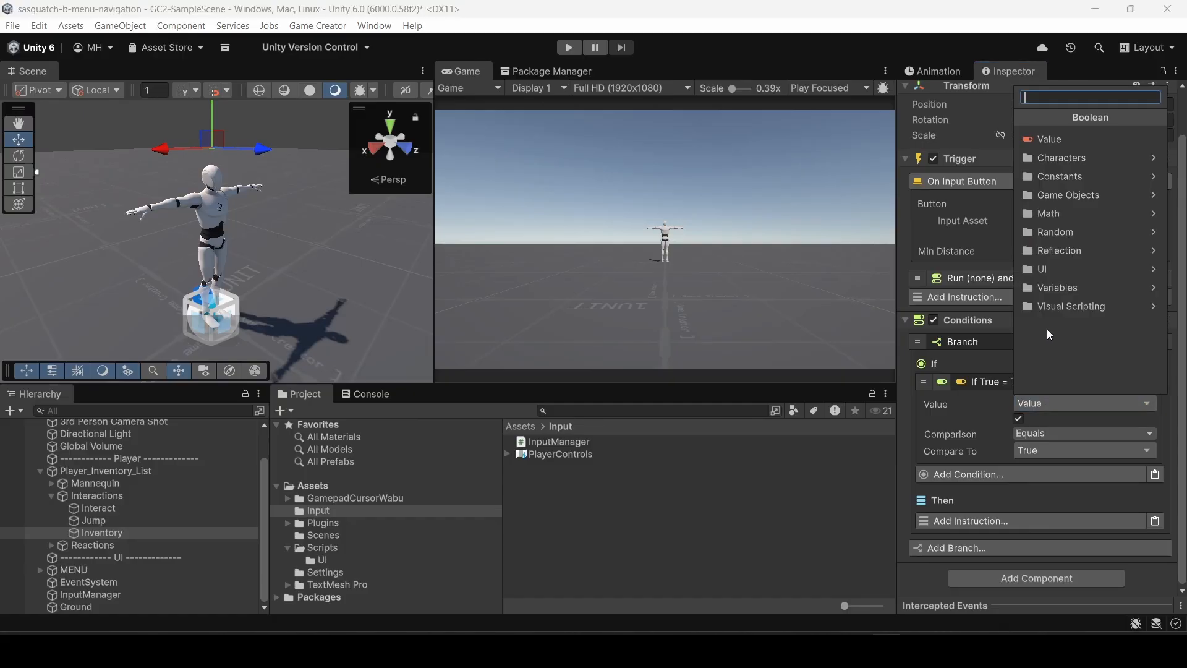
left_click(1044, 287)
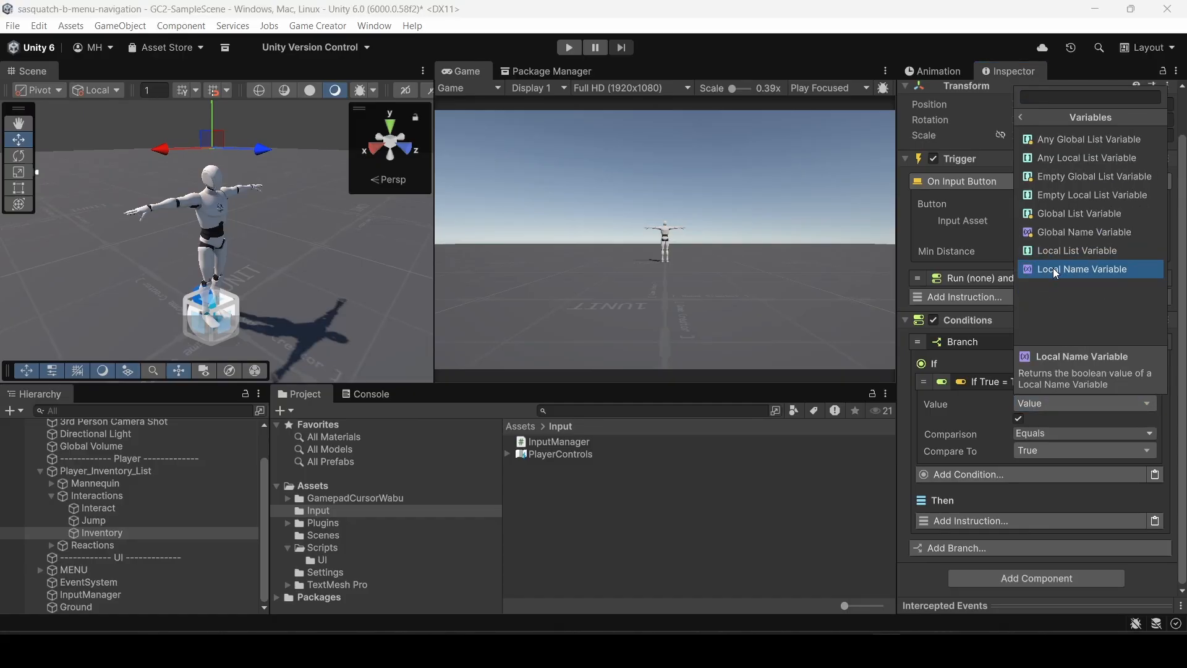
left_click(1052, 268)
left_click_drag(69, 570, 1025, 437)
left_click(1149, 453)
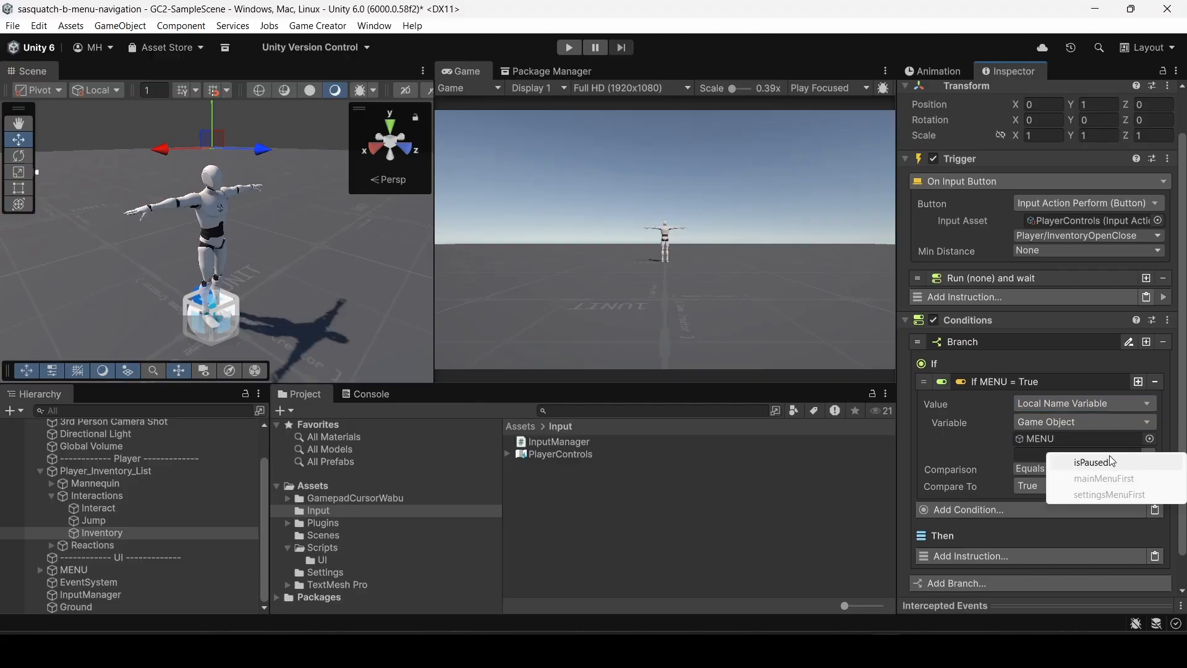
left_click(1088, 462)
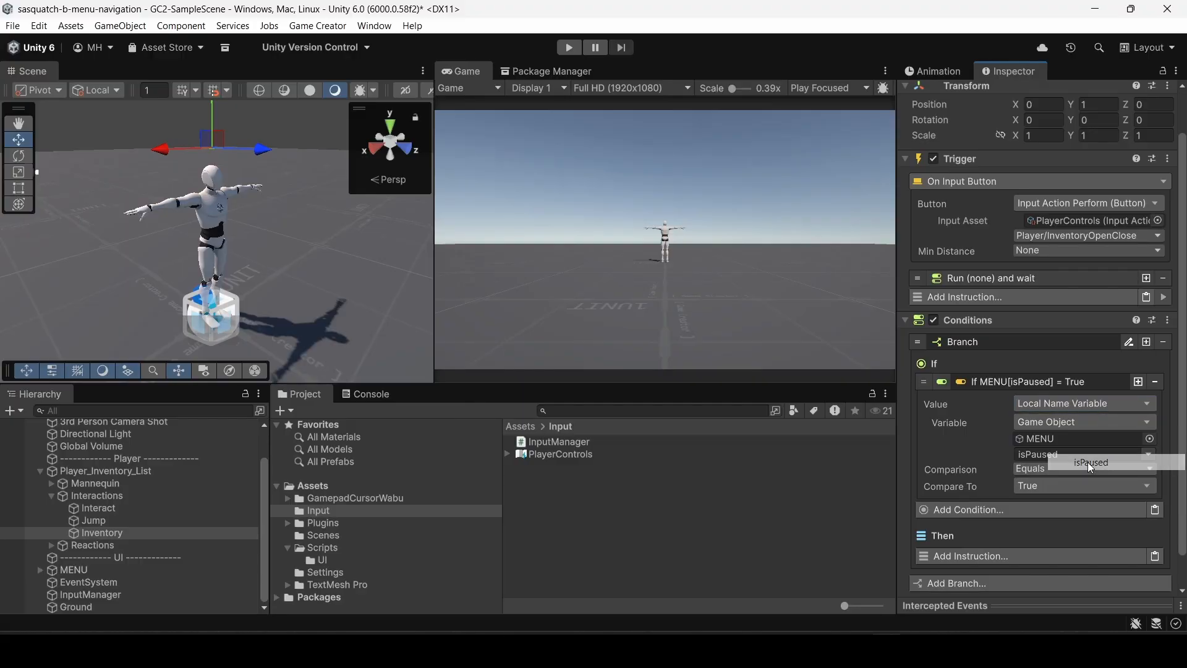
left_click(999, 380)
Compare the branch's MENU isPaused condition to a fixed Value of False.
left_click(1003, 427)
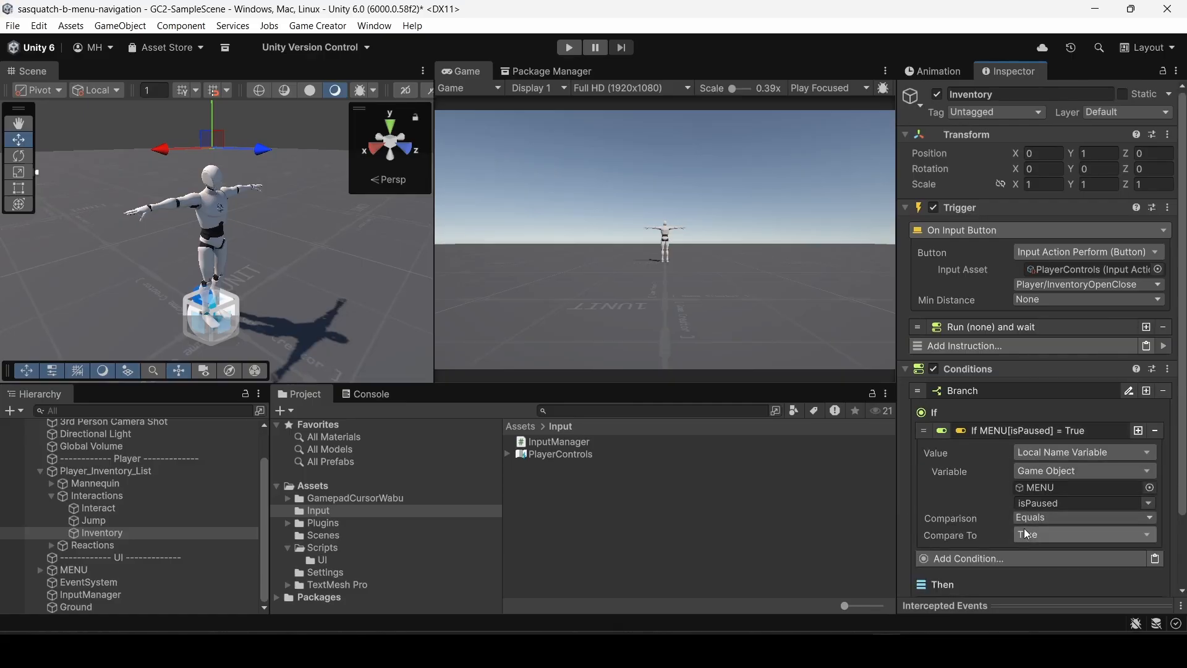
left_click(1022, 536)
left_click(1040, 269)
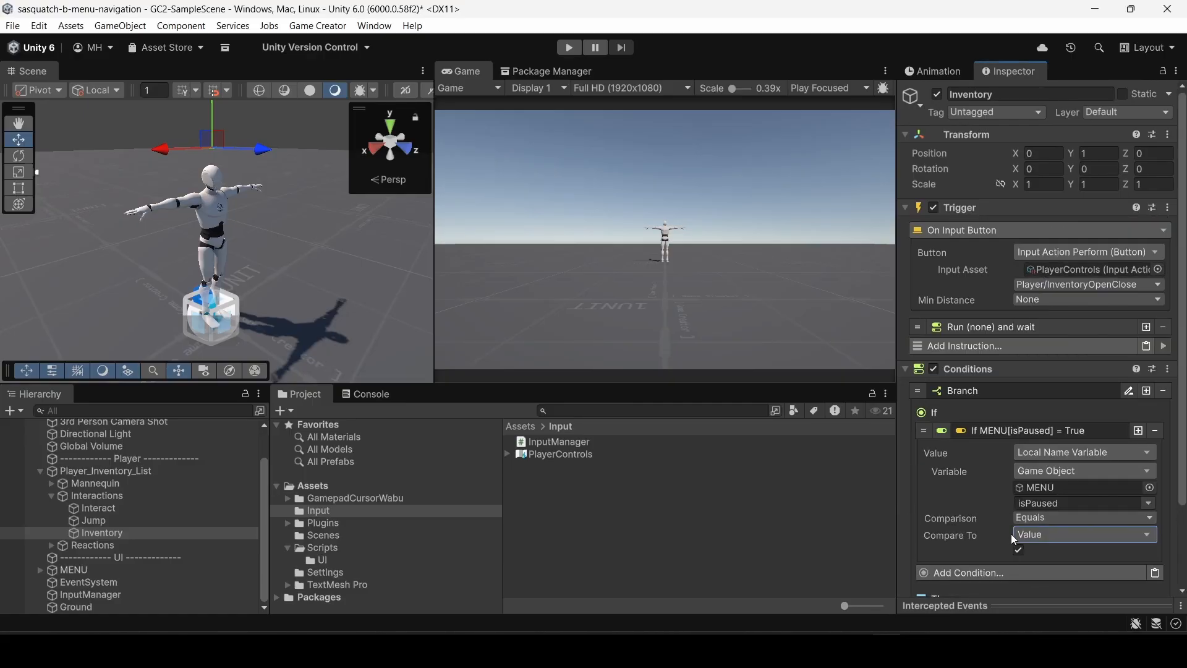
left_click(1018, 549)
left_click(1002, 433)
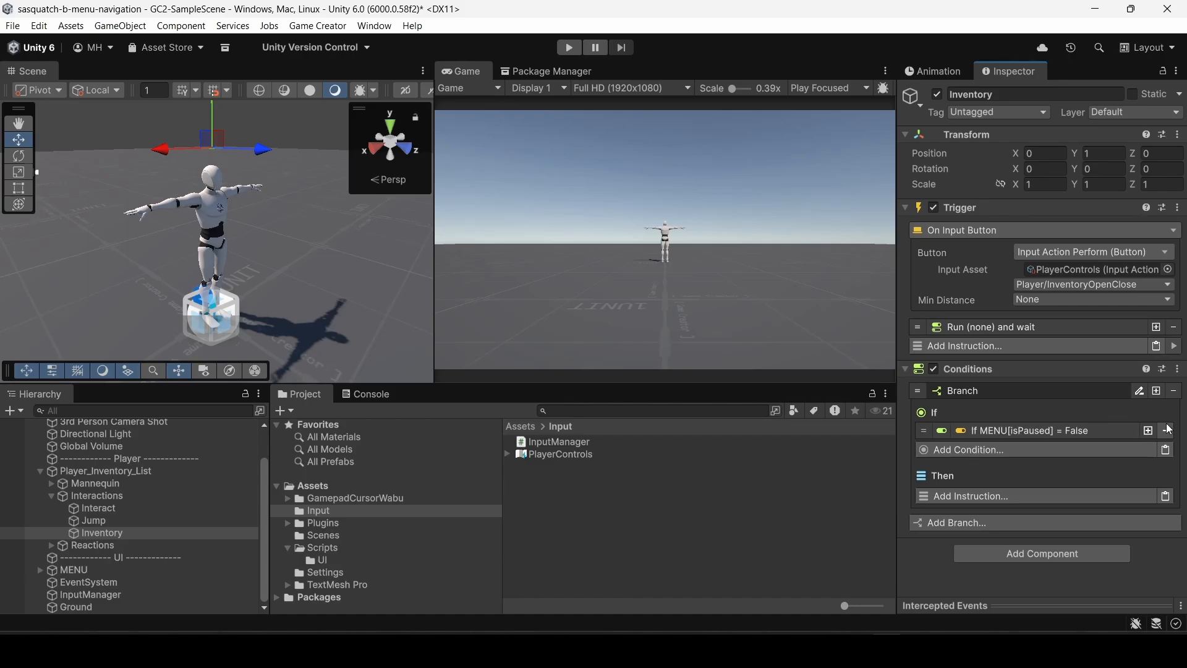
Duplicate the branch, assign MENU to the copy's isPaused condition, and set its comparison value to True.
left_click(1158, 392)
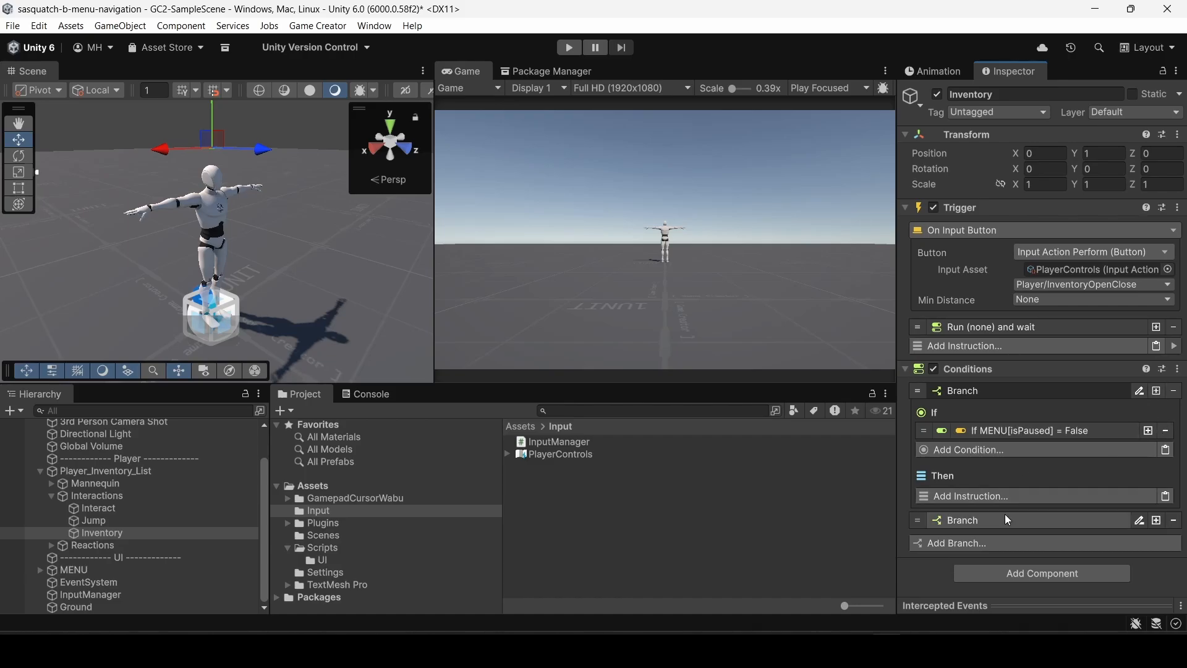
scroll(1032, 522, "down", 3)
left_click(1013, 457)
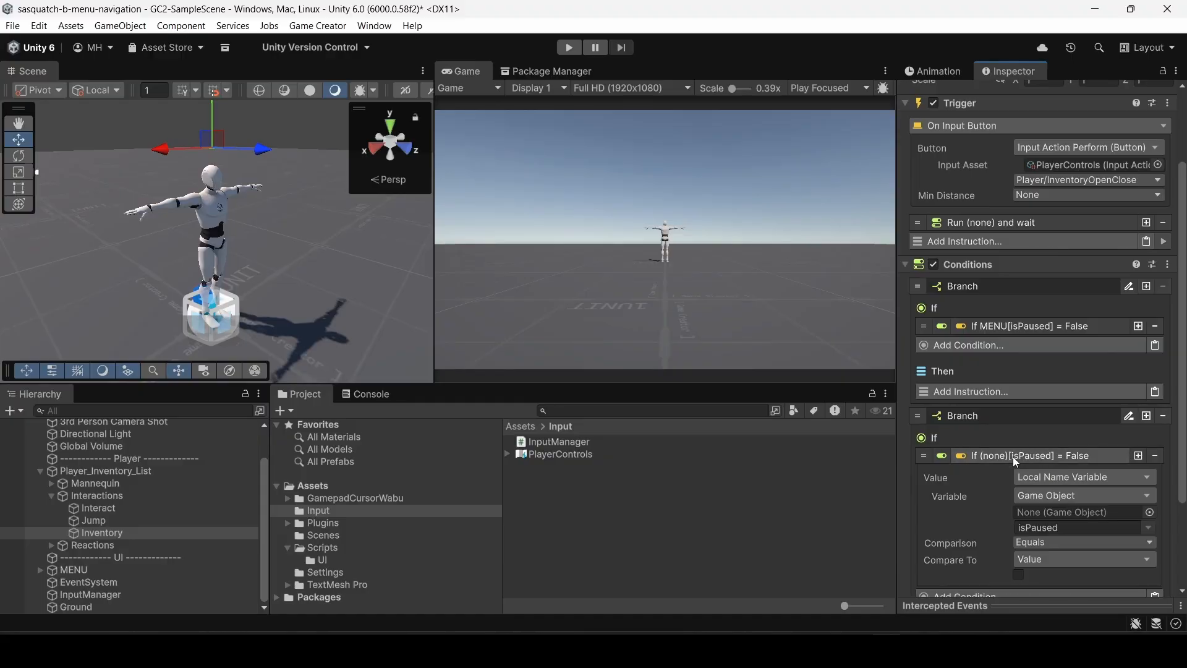
left_click_drag(90, 570, 1030, 513)
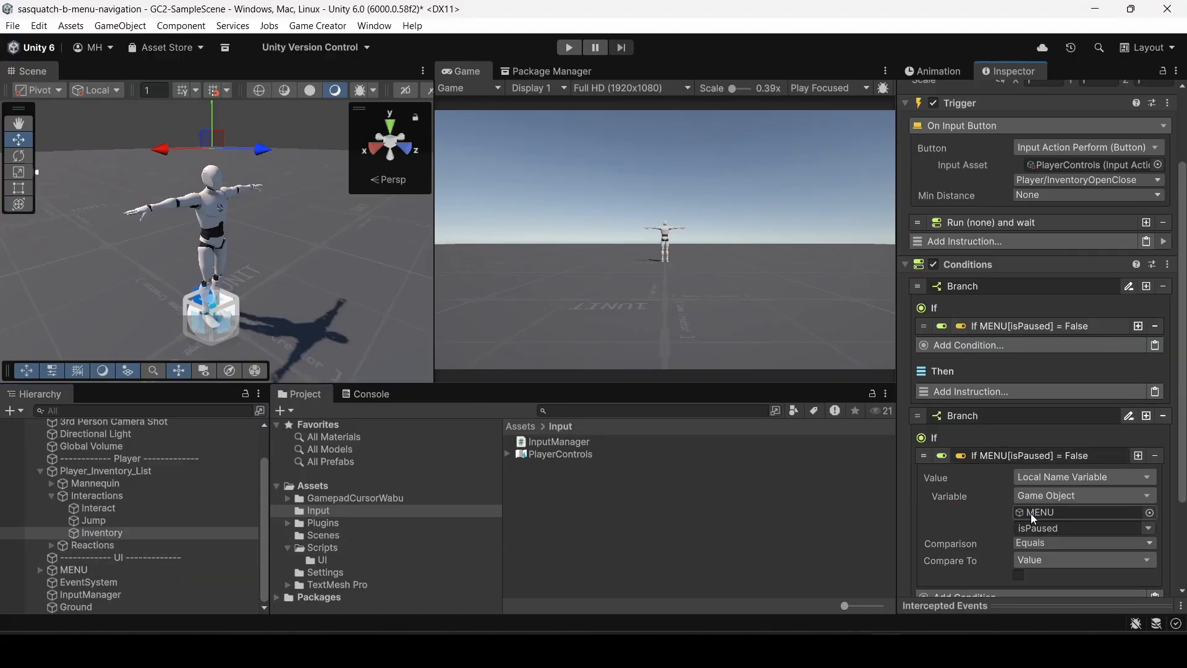
left_click(1019, 575)
left_click(1003, 455)
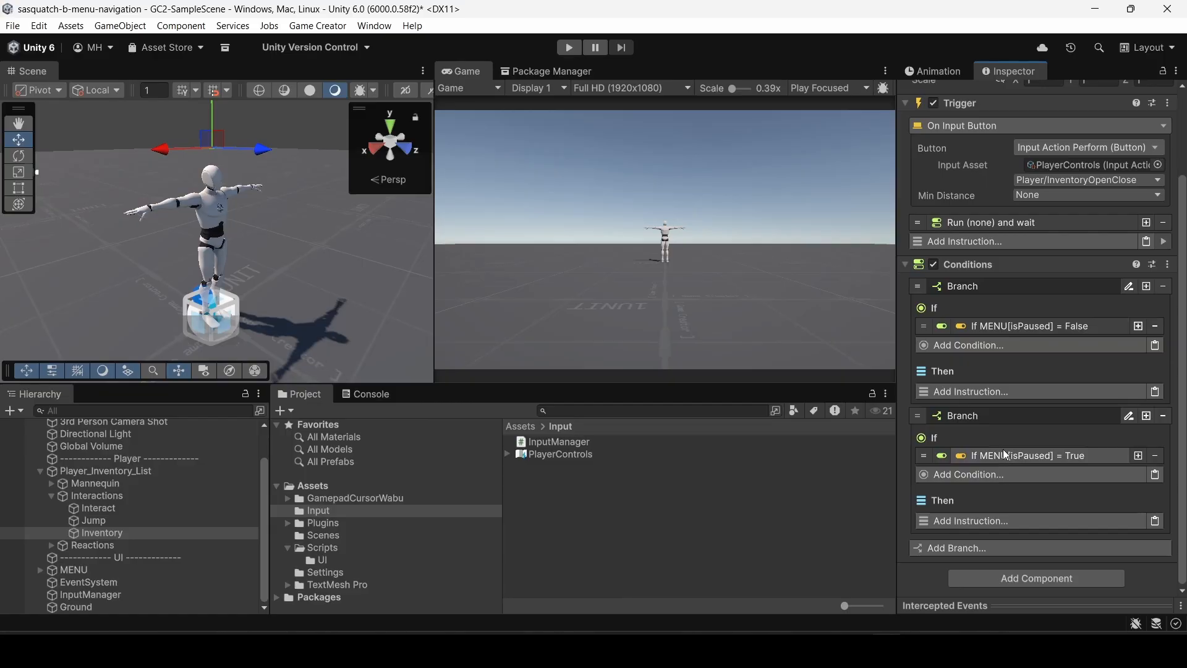
Assign the Inventory object's own Conditions component to the trigger's Run Conditions instruction.
scroll(1017, 432, "up", 3)
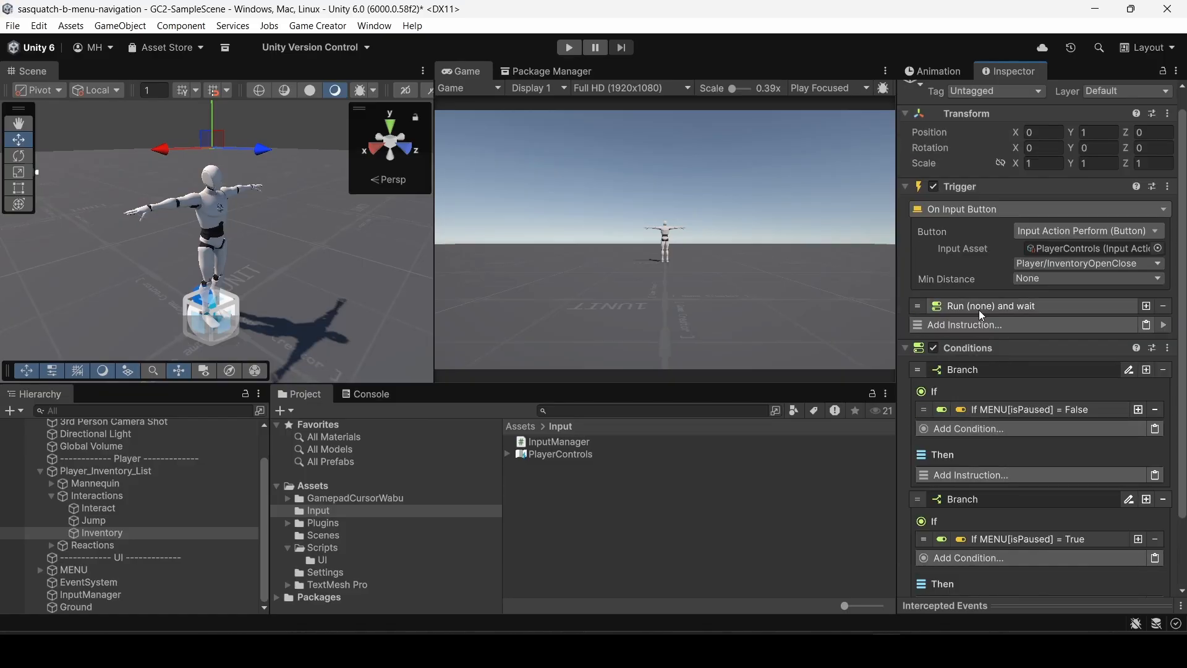
left_click(965, 347)
left_click(967, 367)
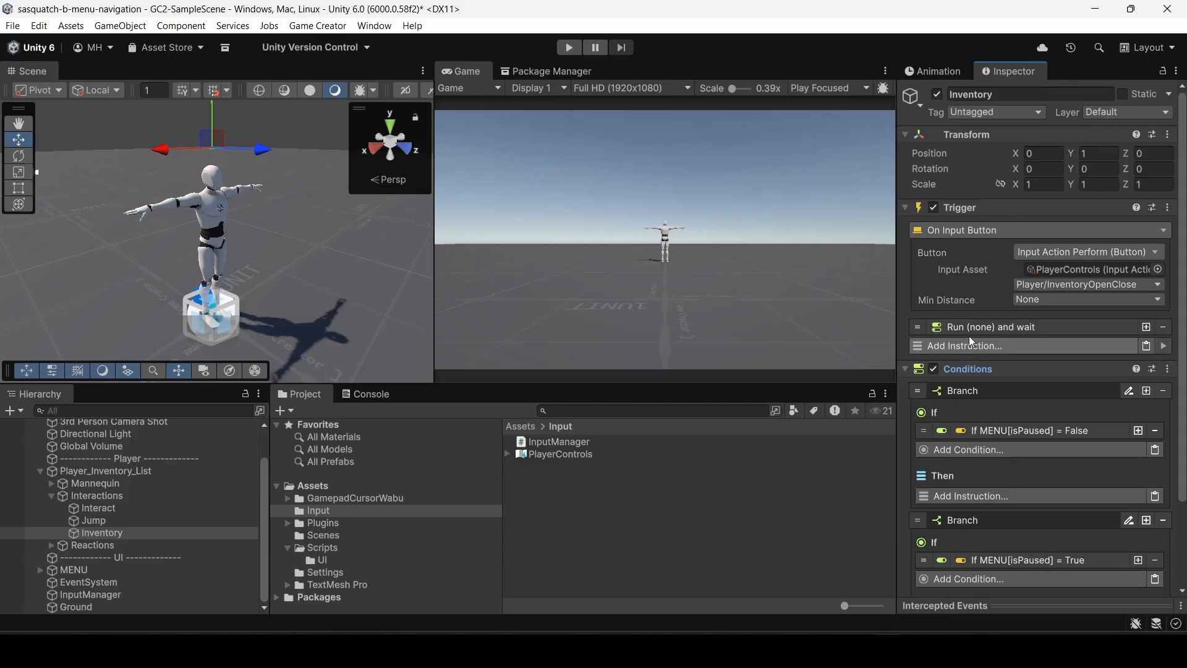
left_click(971, 327)
left_click_drag(963, 425, 1039, 365)
left_click(983, 326)
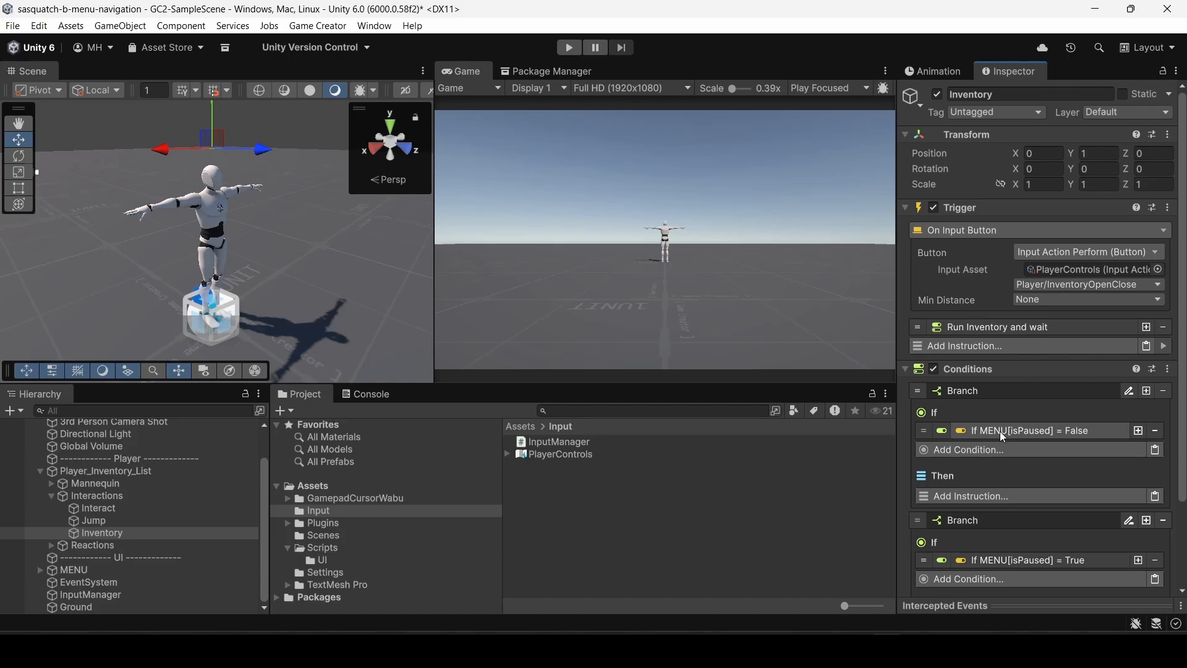
Add a Set Bool instruction to the branch that checks for isPaused being False.
scroll(1003, 428, "down", 3)
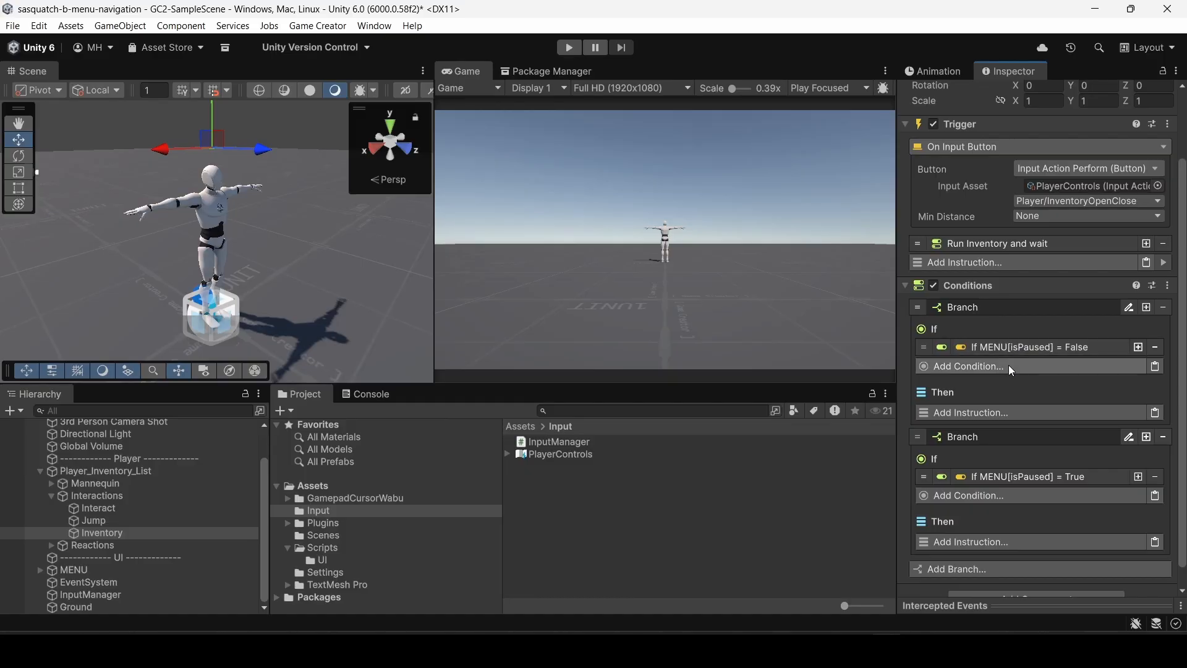
left_click(1011, 414)
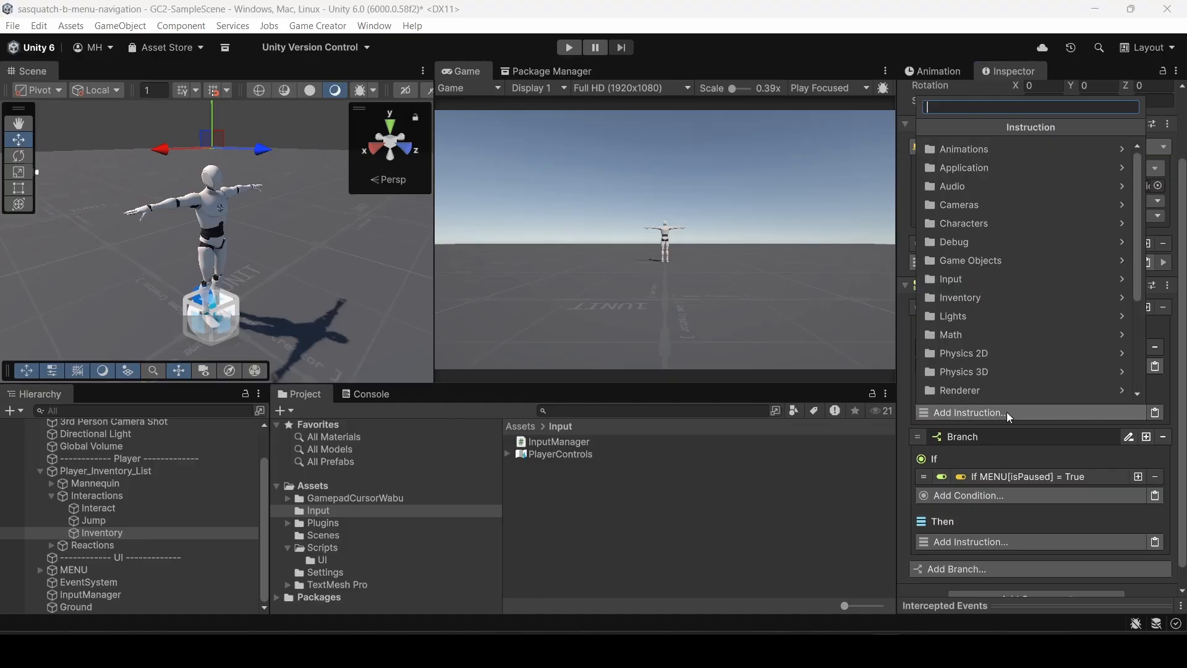
type("set bool")
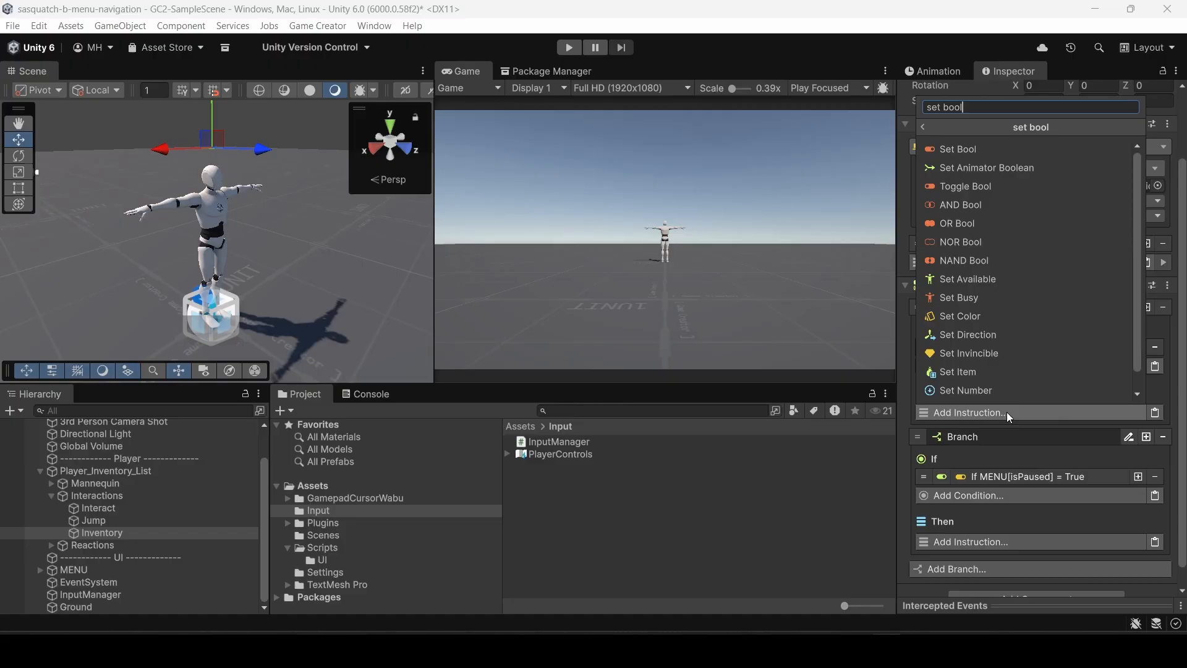
left_click(1033, 154)
scroll(1043, 346, "down", 3)
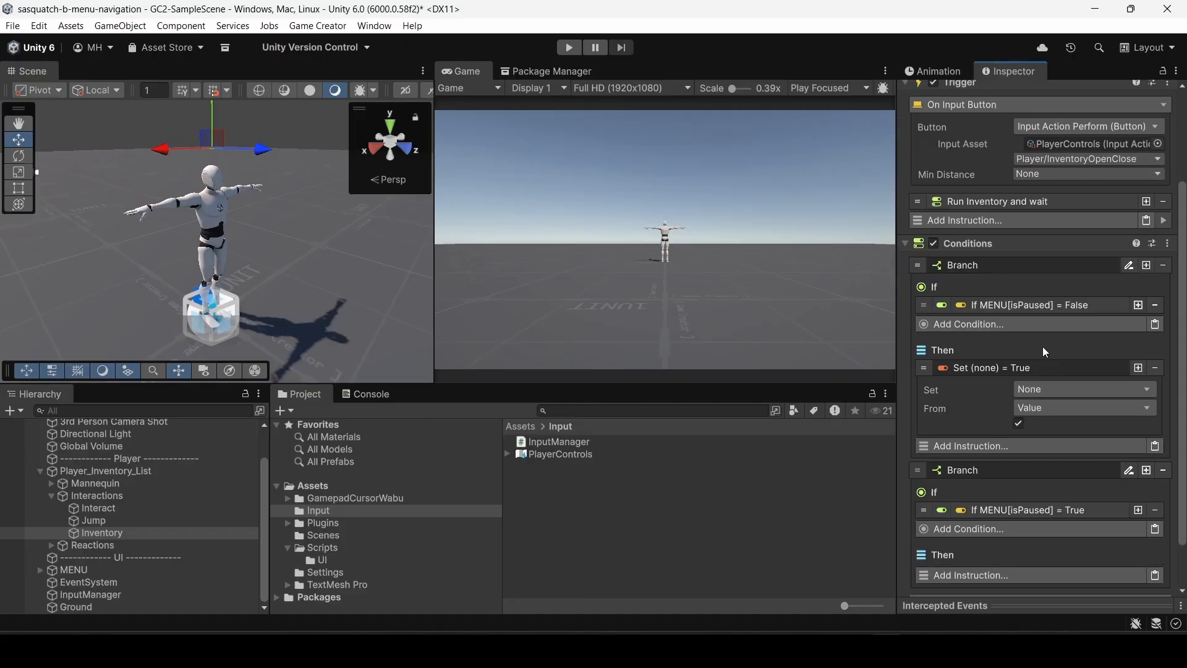
Make the Set Bool instruction target MENU's isPaused Local Name Variable, with True as its value.
left_click(1039, 334)
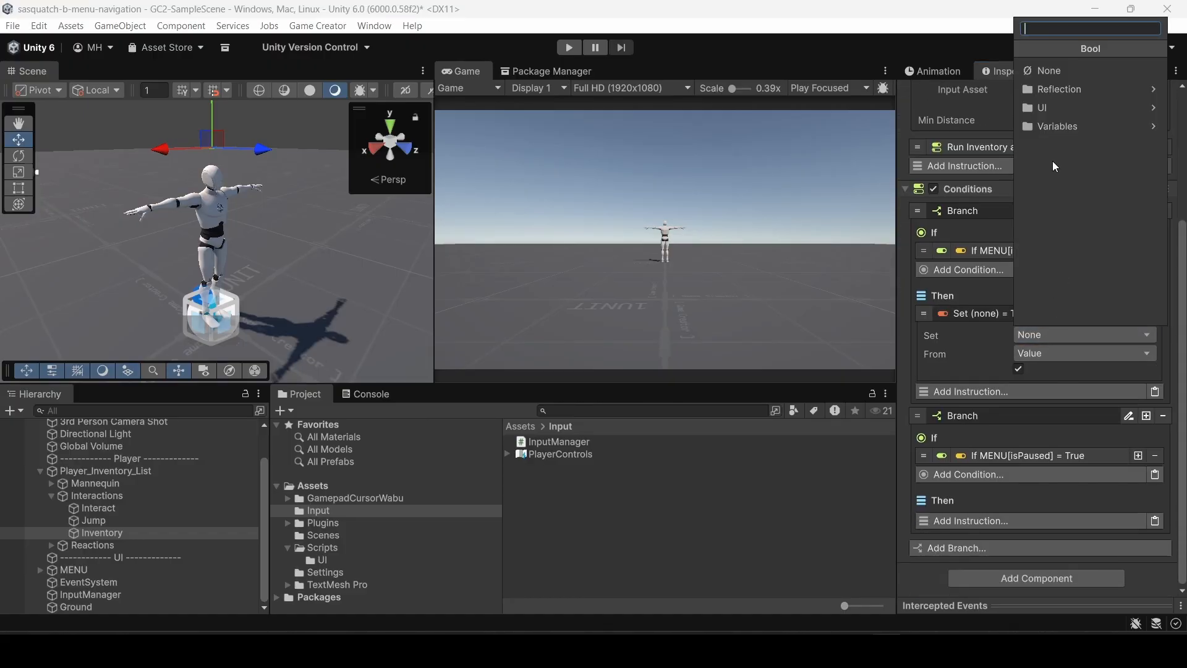
left_click(1051, 125)
left_click(1049, 125)
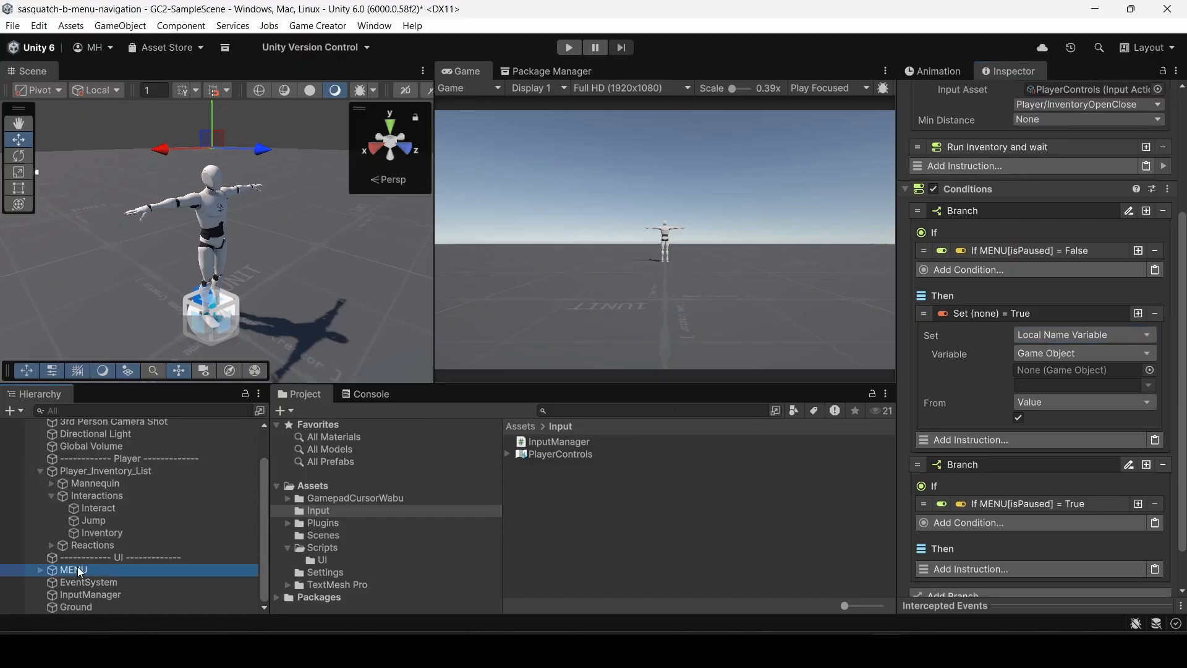
left_click_drag(77, 567, 1045, 370)
left_click(1147, 387)
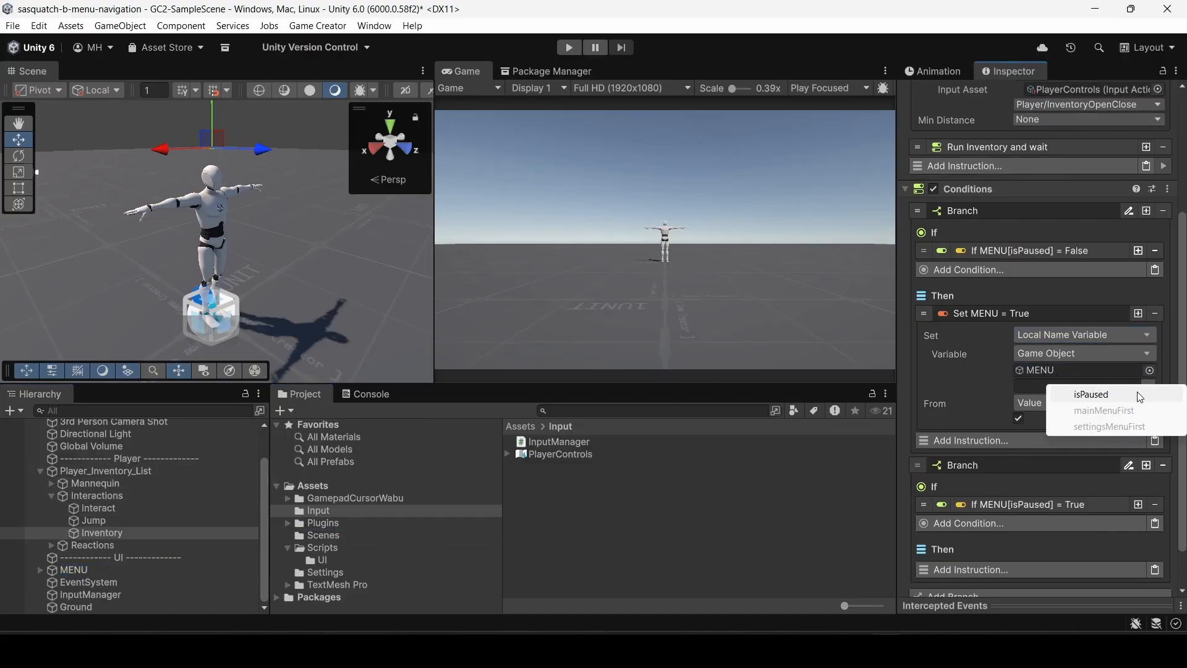
left_click(1138, 394)
left_click(1000, 314)
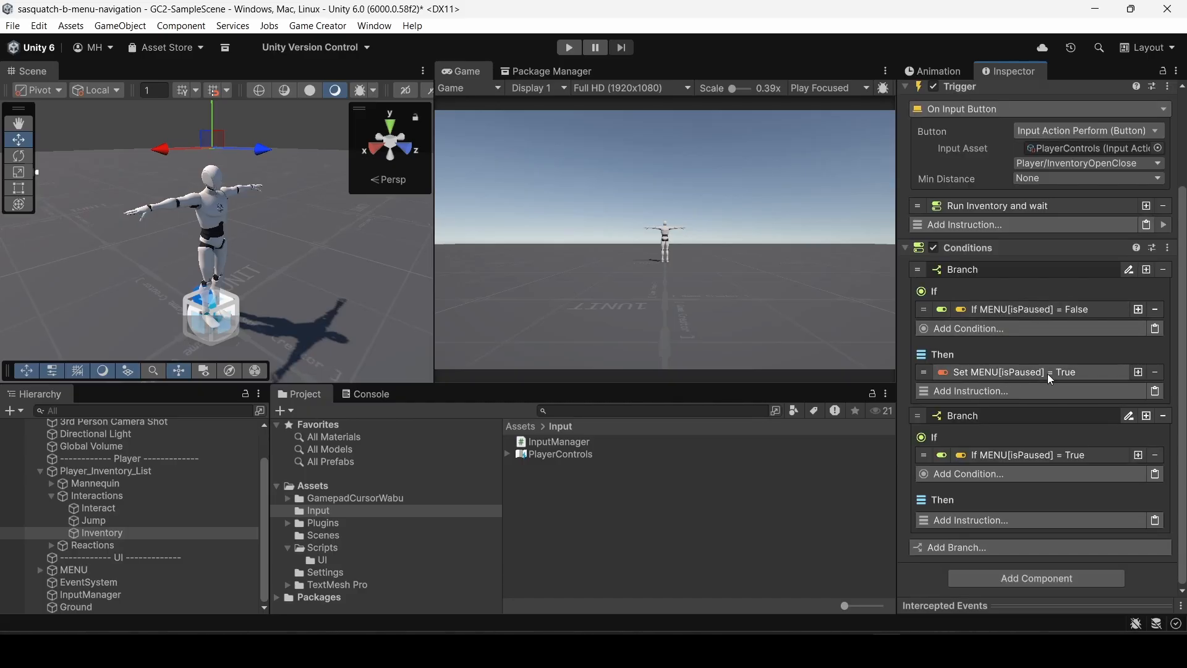
Add an Open Bag UI instruction for the Player's bag to the branch that checks for isPaused being False.
left_click(966, 392)
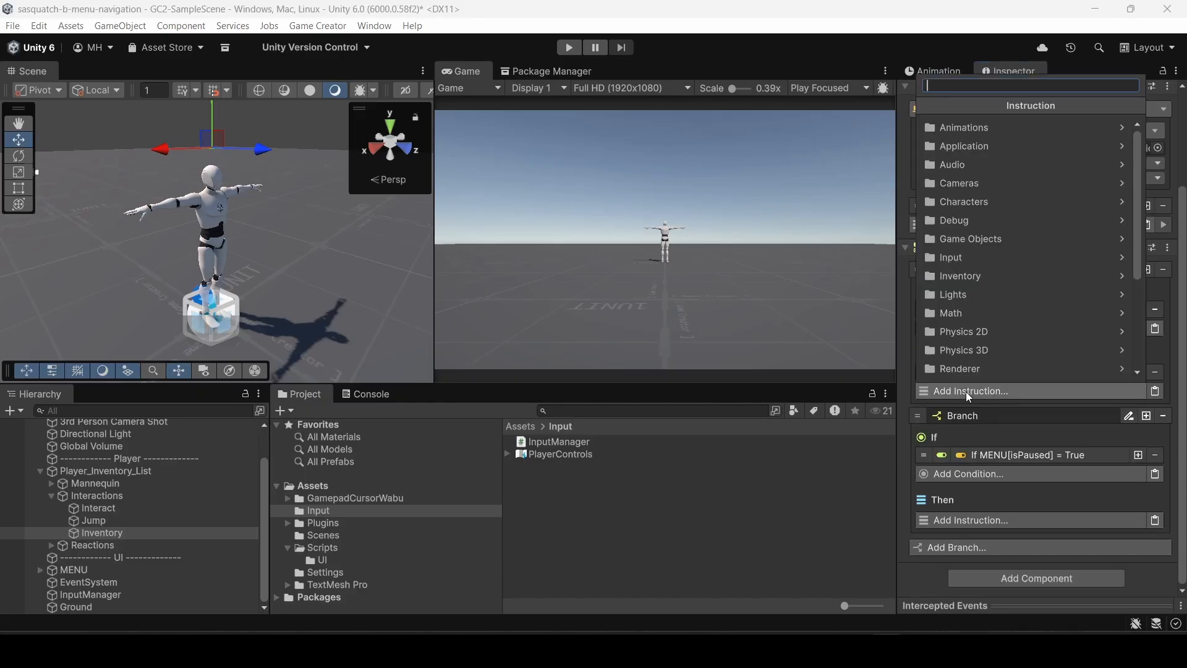
type("open")
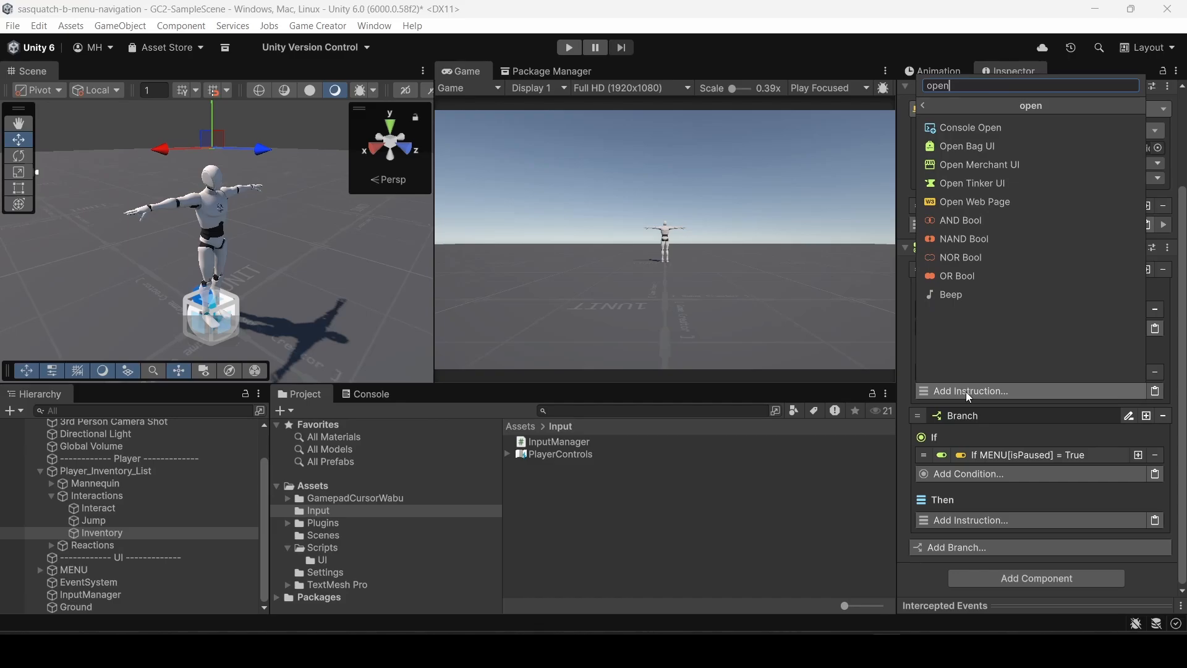
left_click(1008, 147)
scroll(1011, 318, "down", 2)
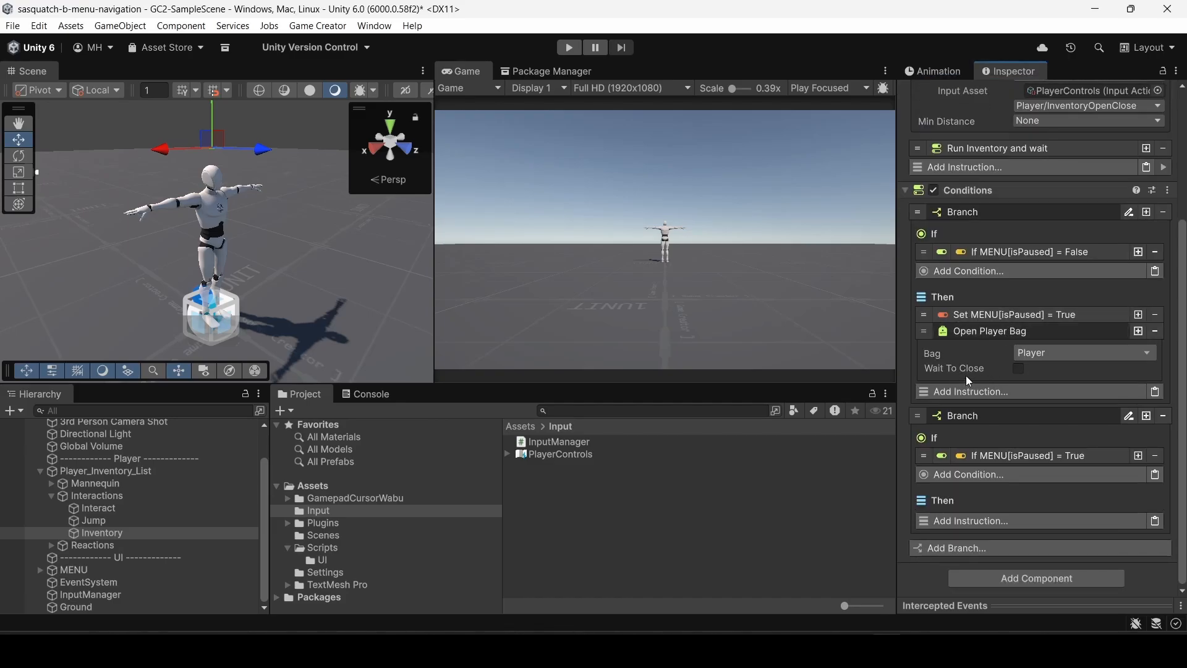
left_click(988, 331)
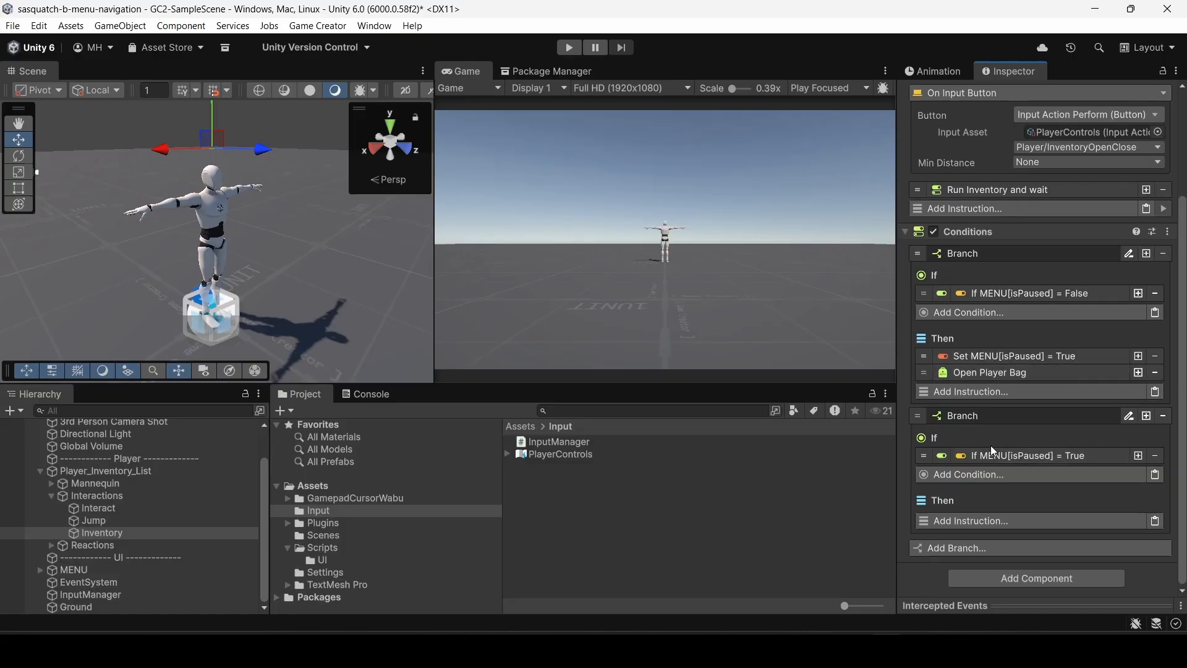
left_click(978, 373)
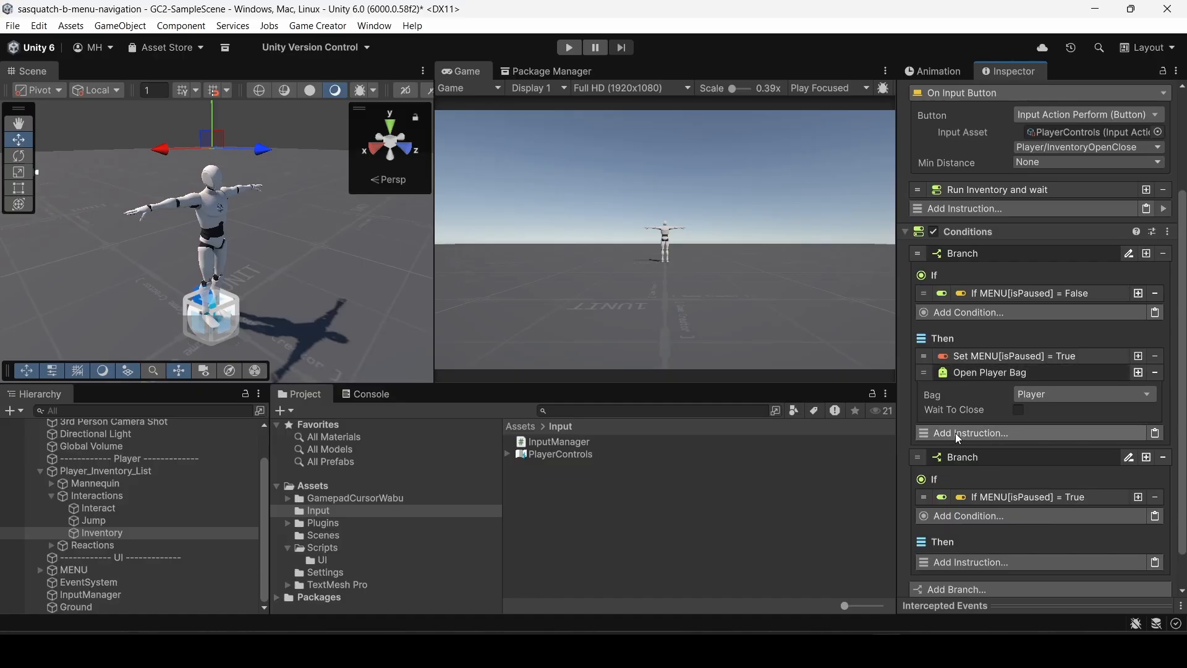
left_click(977, 372)
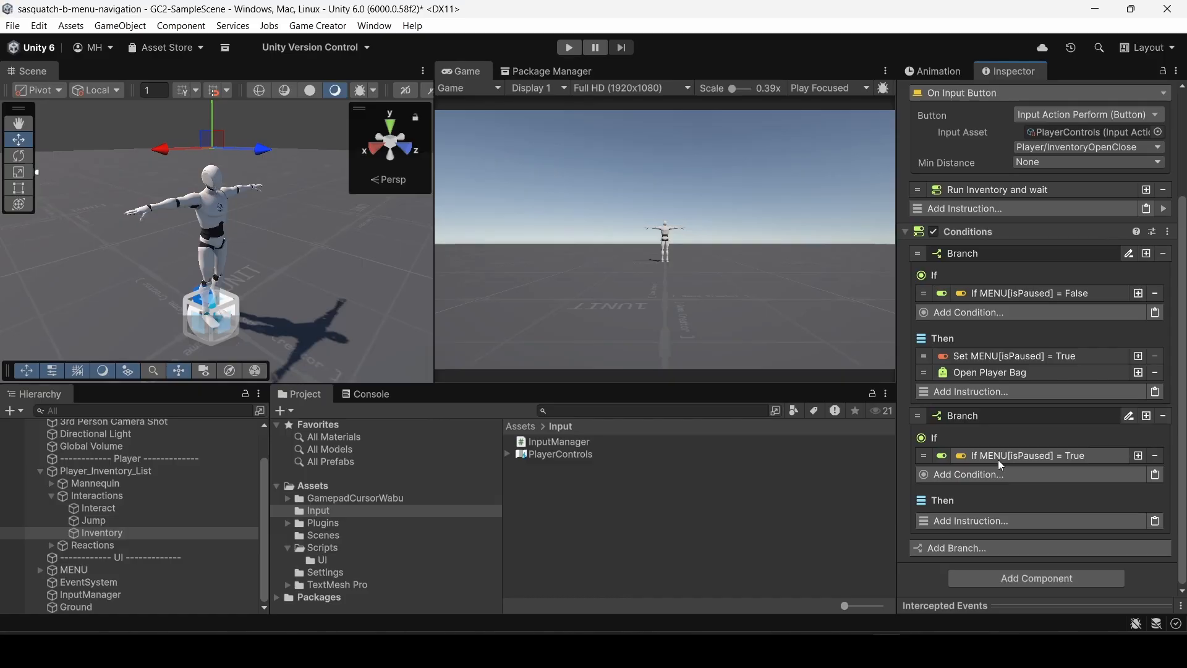
Copy the Set isPaused instruction into the isPaused True branch, assign MENU as its game object, and set its value to False.
right_click(1020, 357)
left_click(1033, 360)
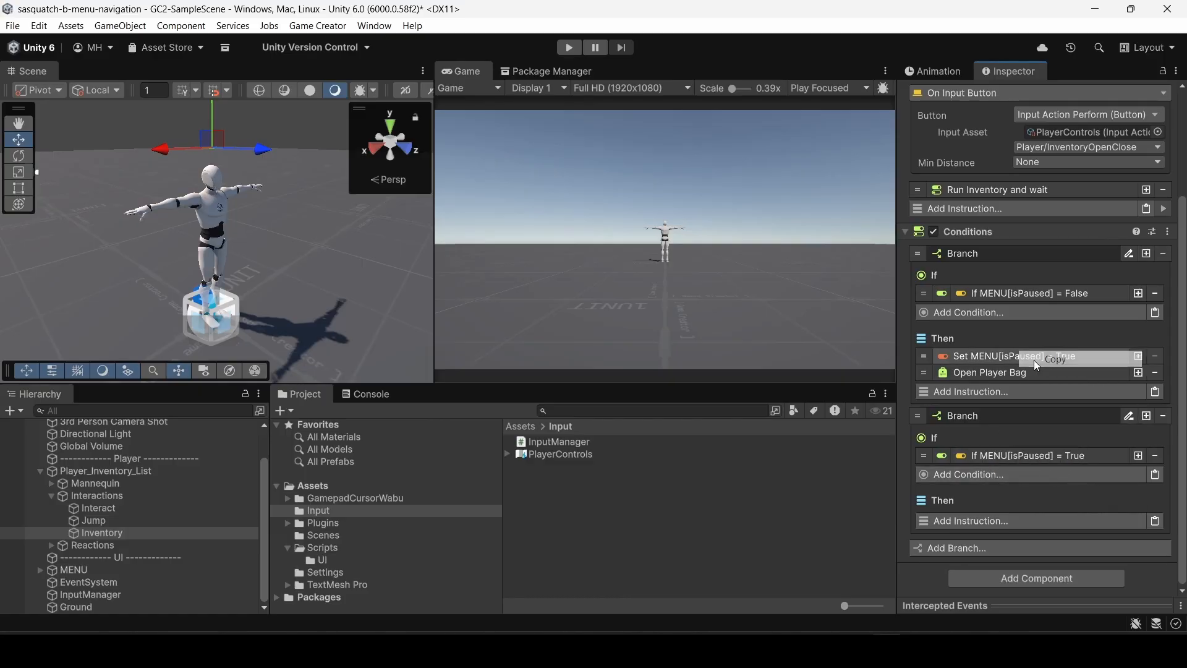
left_click(1152, 521)
scroll(1051, 510, "down", 3)
left_click(1020, 499)
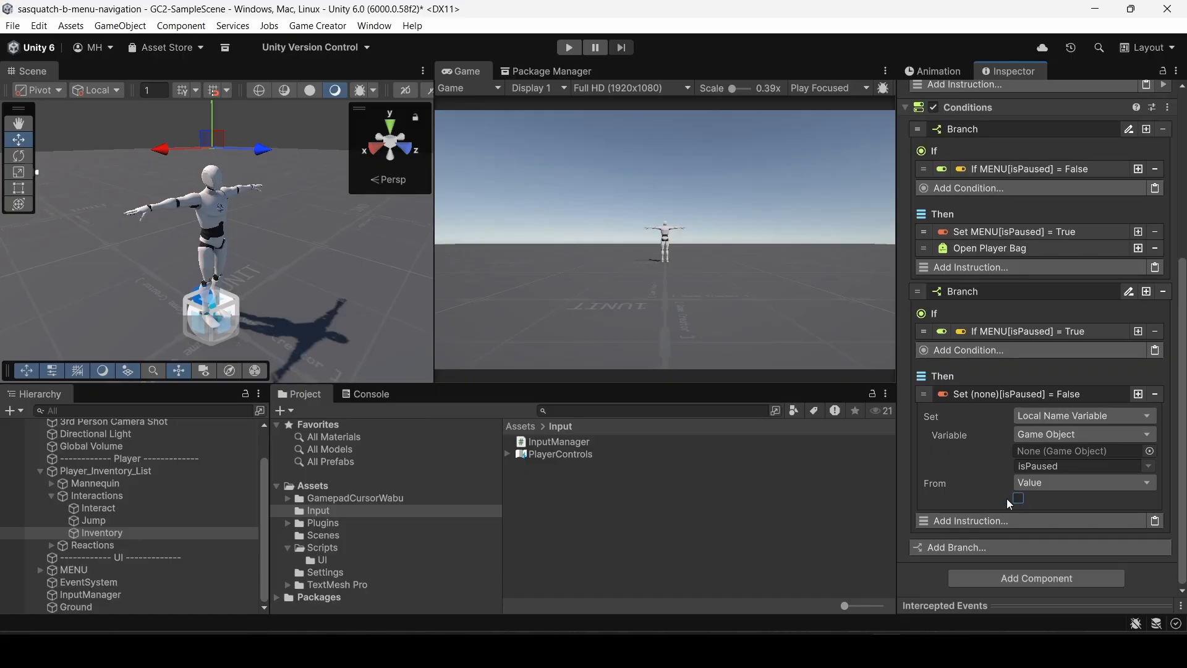
left_click_drag(69, 568, 1030, 450)
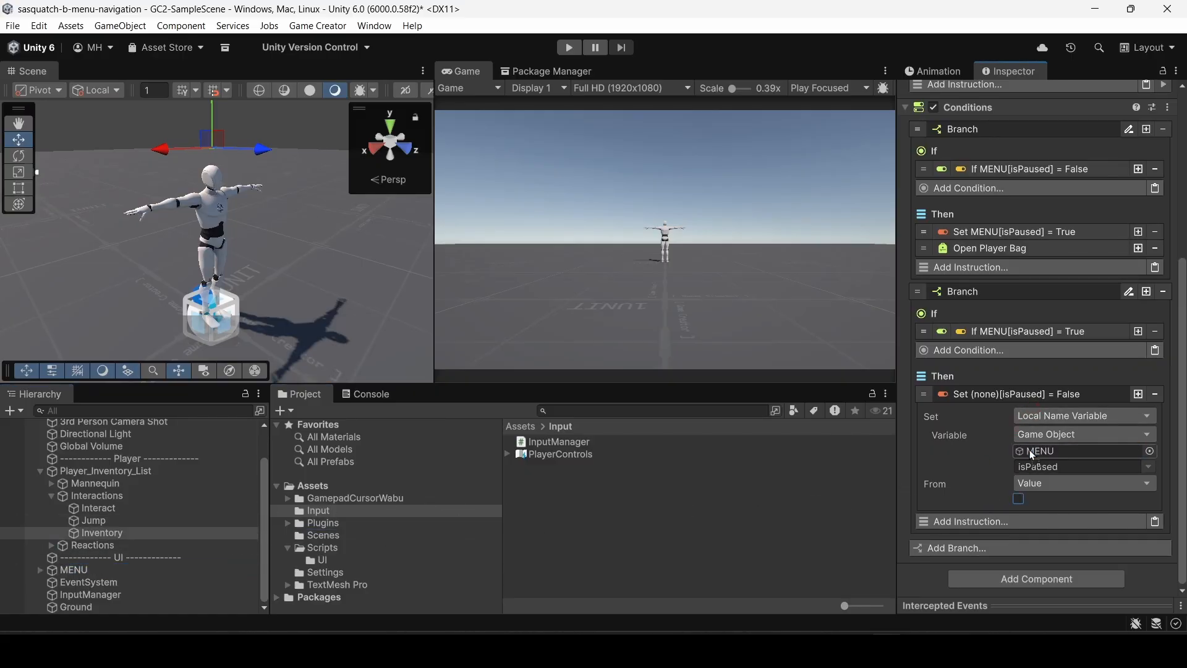
left_click(989, 398)
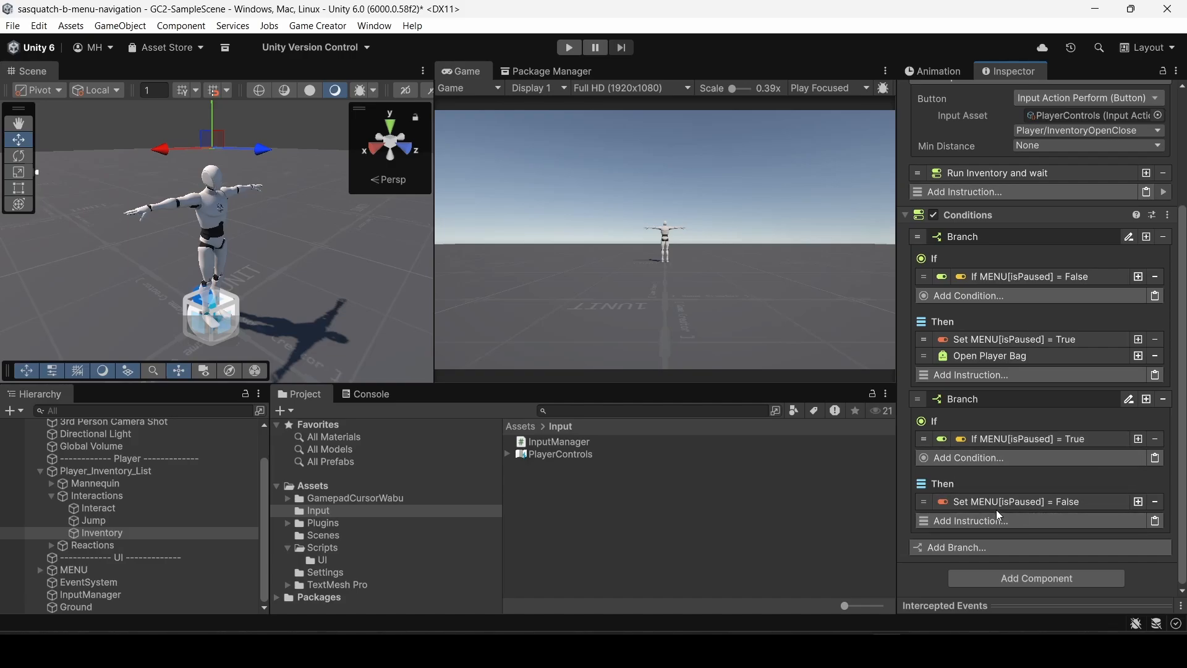
Add a Close Bag UI instruction to the branch that checks for isPaused being True.
left_click(987, 523)
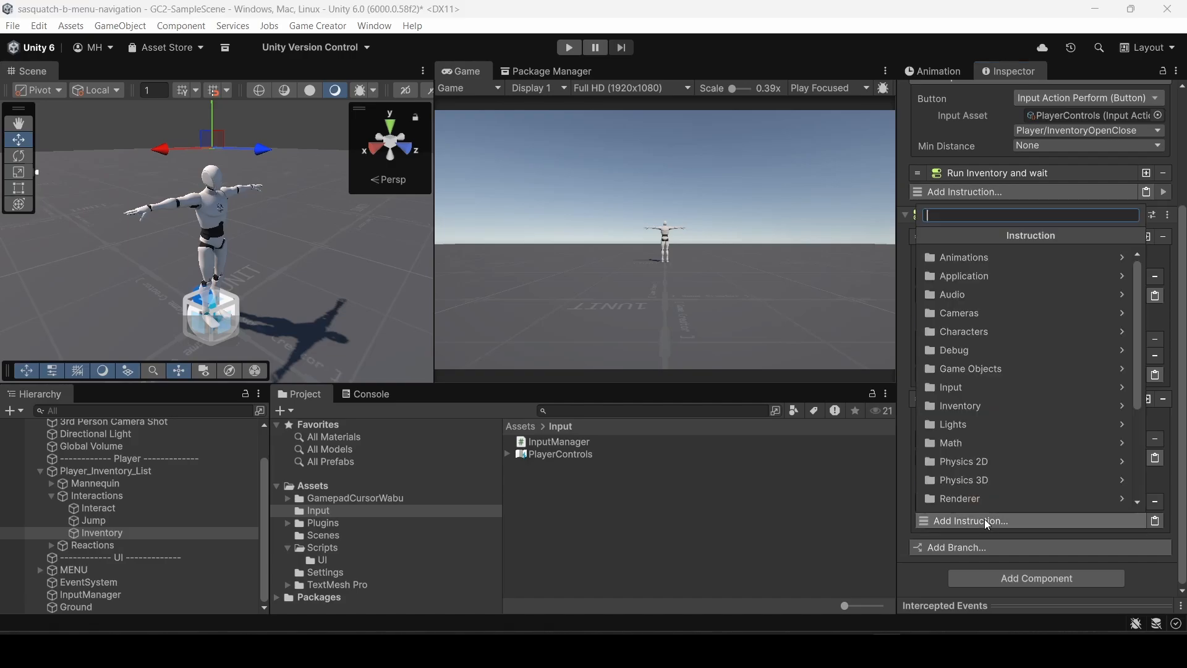
type("close")
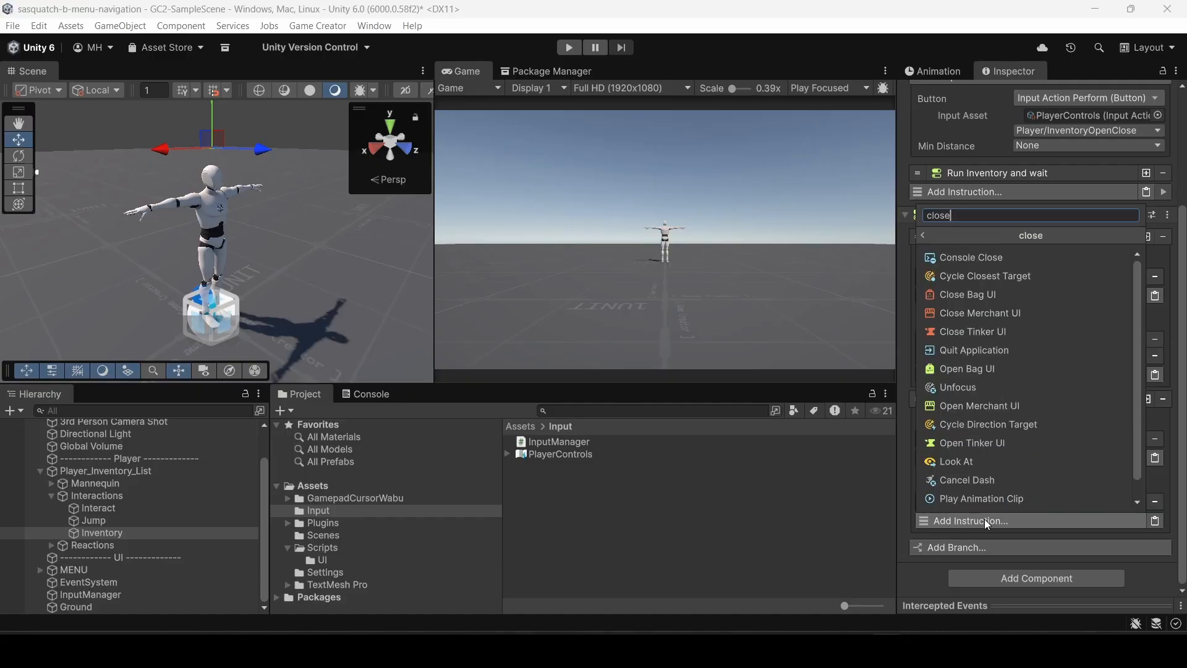
left_click(981, 296)
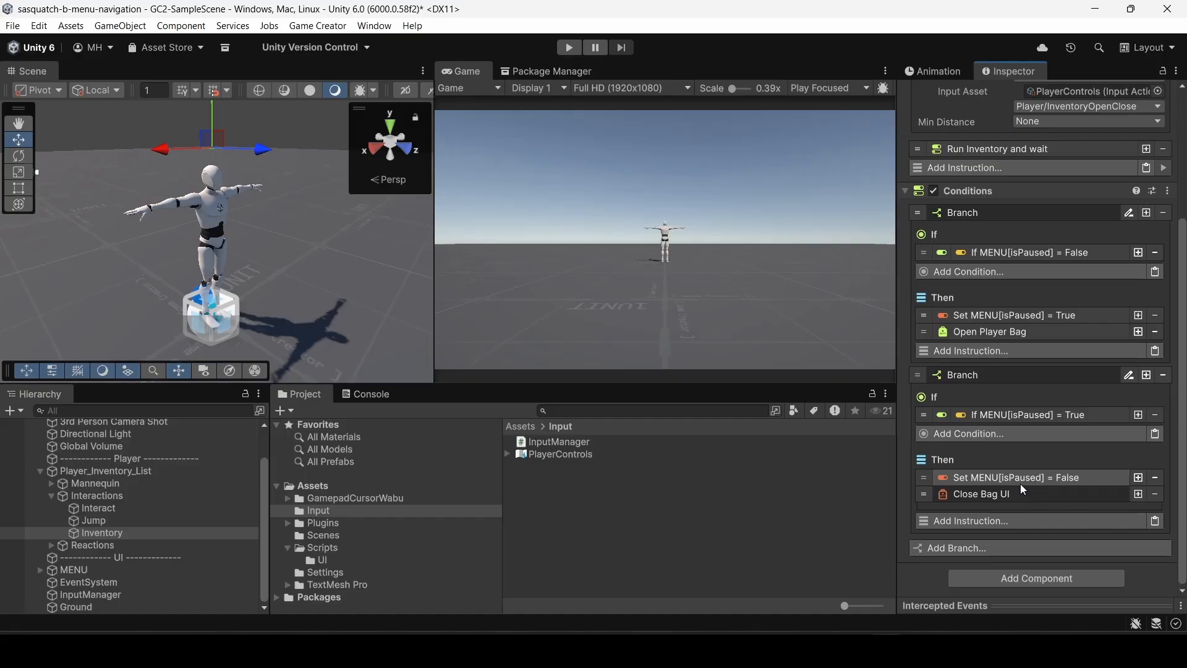
Play-test the scene by repeatedly toggling the inventory open and closed with its input, and stop play mode.
scroll(989, 439, "up", 3)
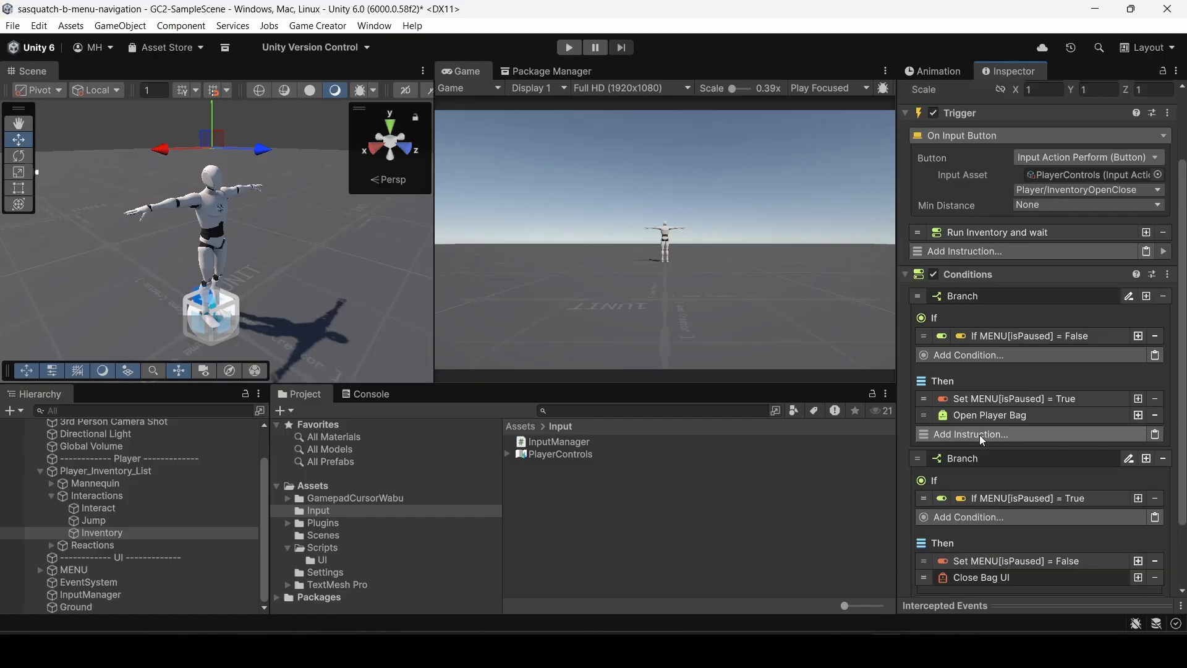
scroll(990, 362, "up", 3)
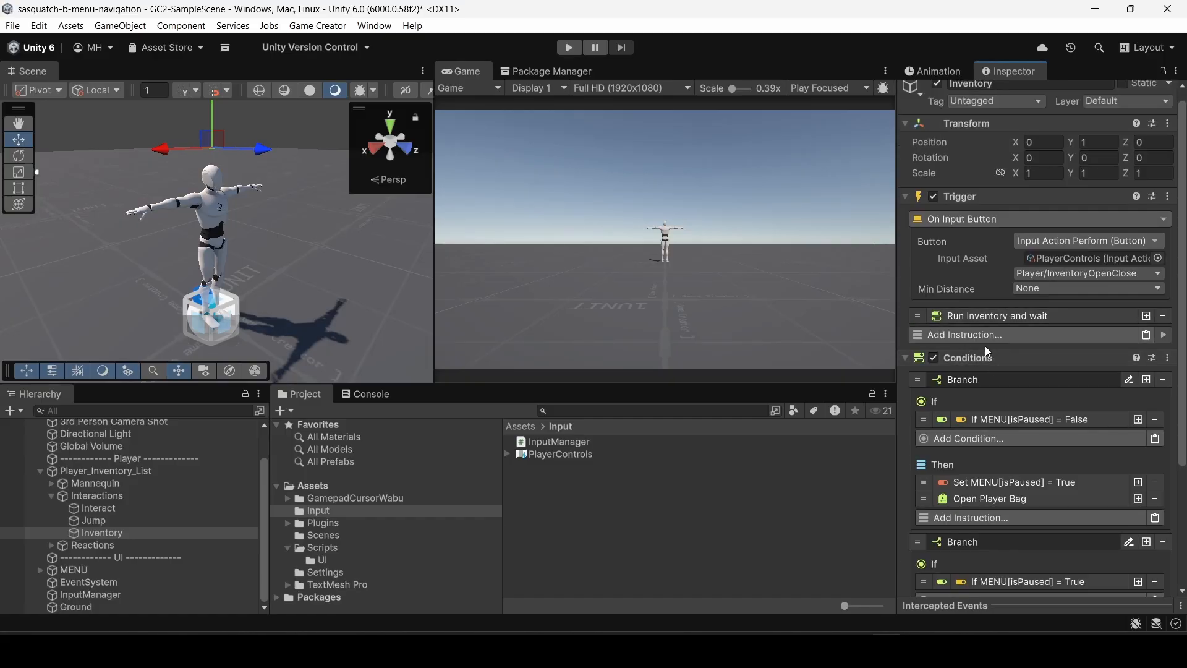
left_click(568, 47)
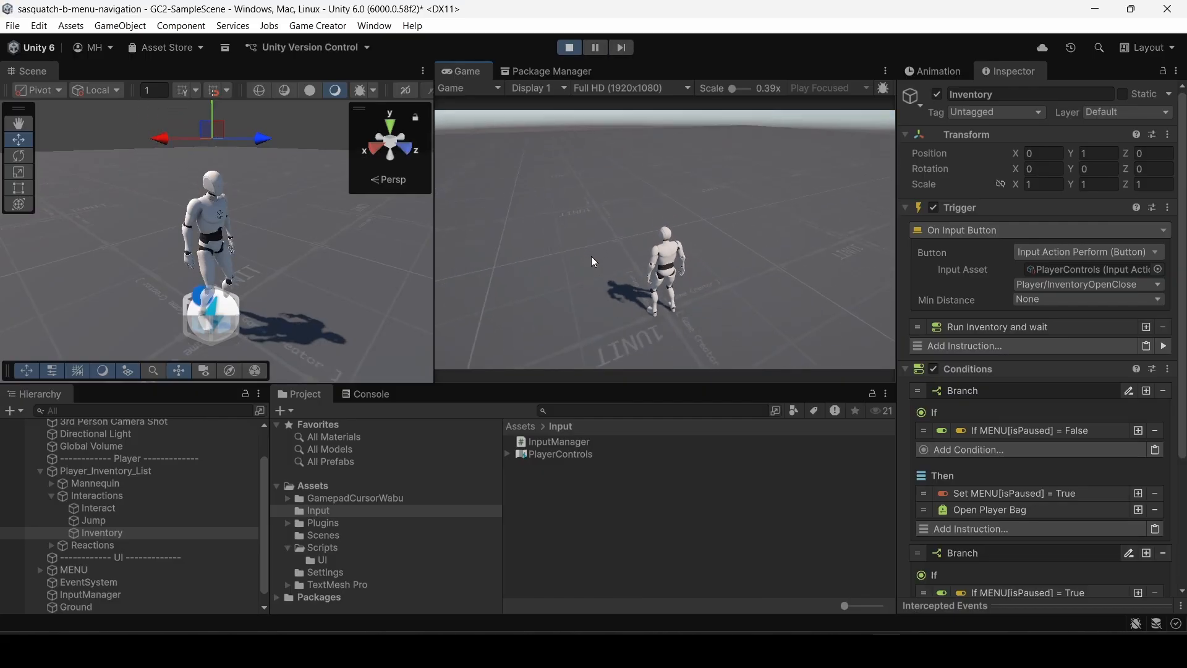
key("i")
key("i")
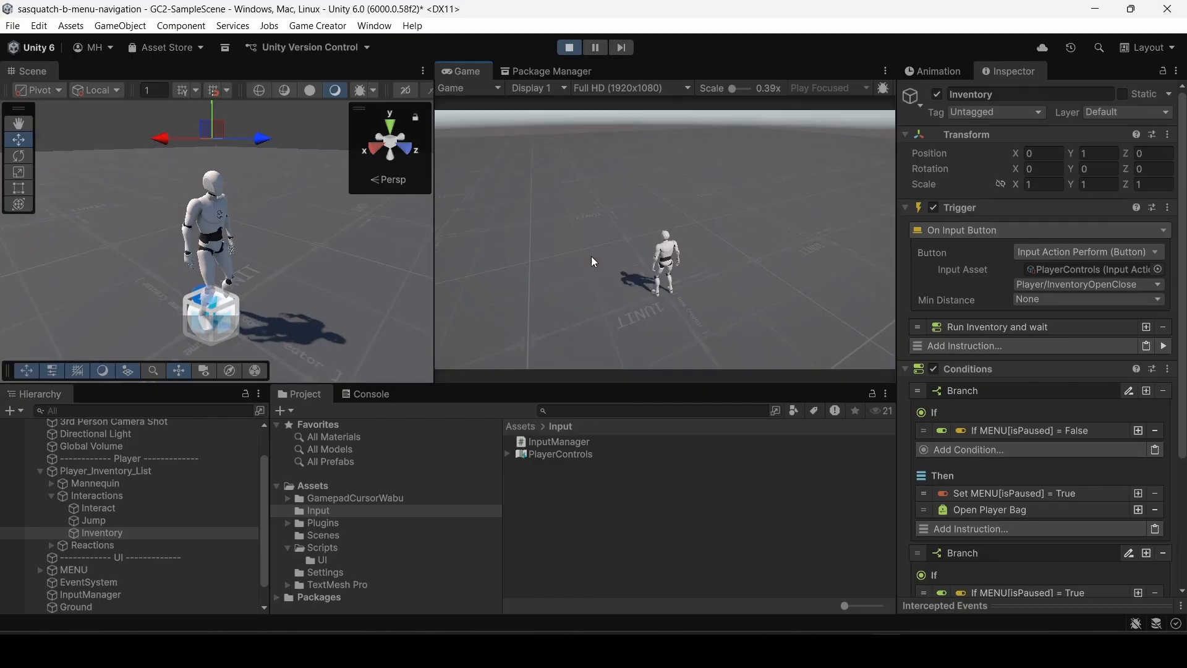
key("i")
key("i")
key("i")
key("i")
key("i")
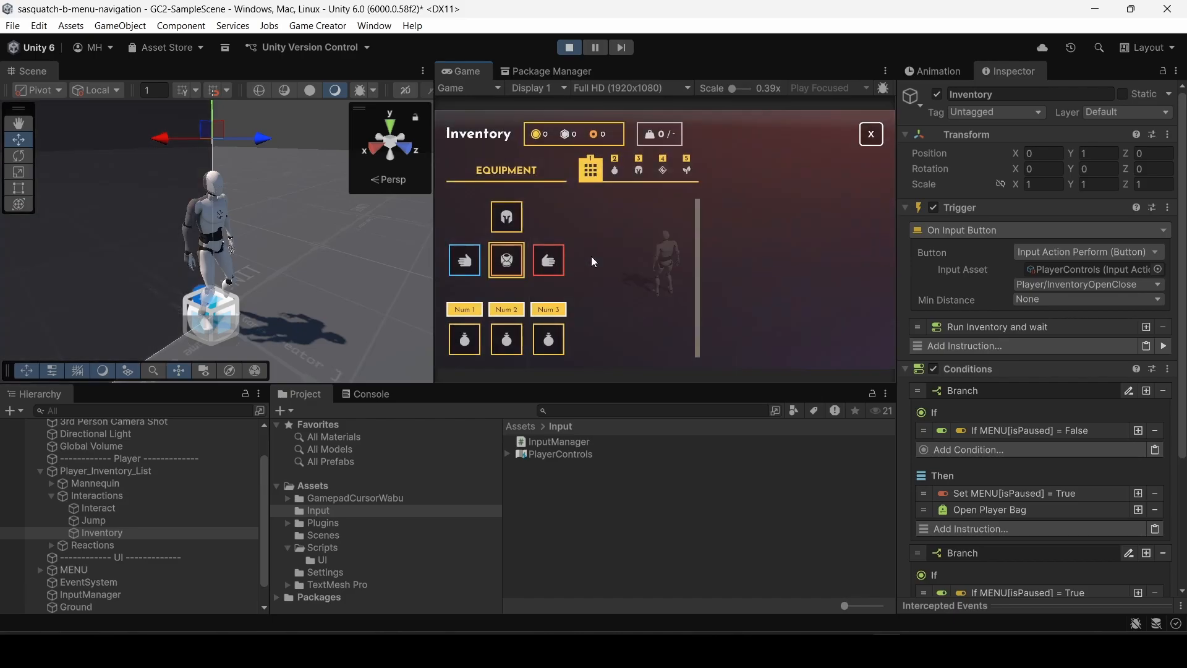
key("i")
key("i")
key("i")
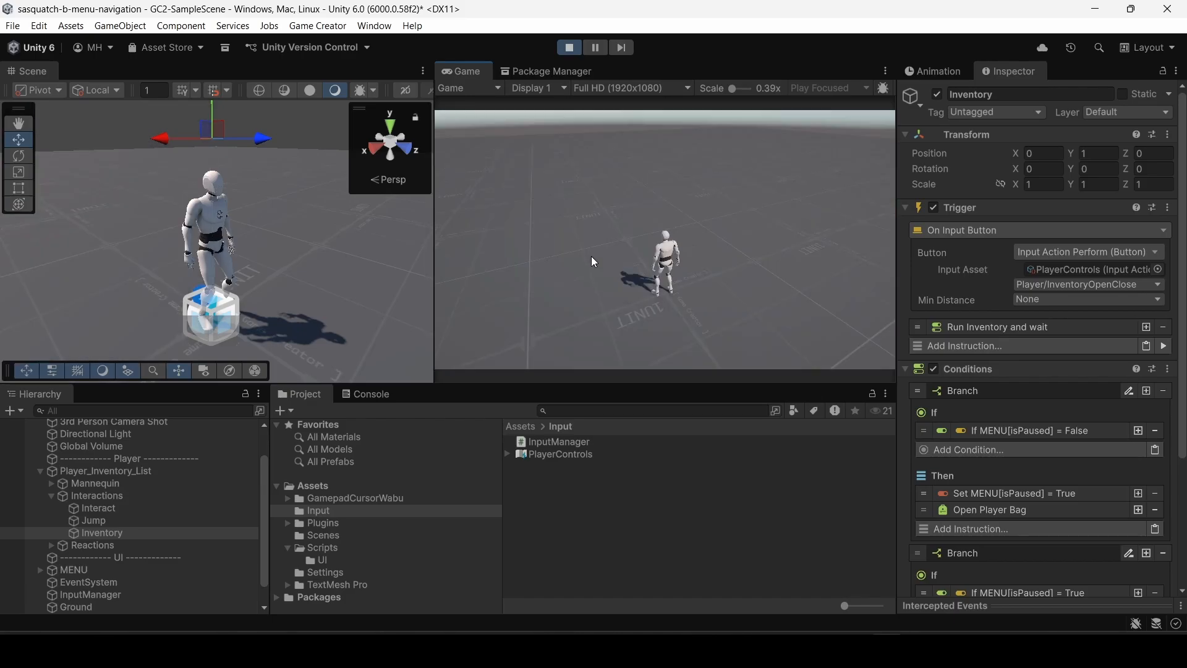
key("i")
key("i")
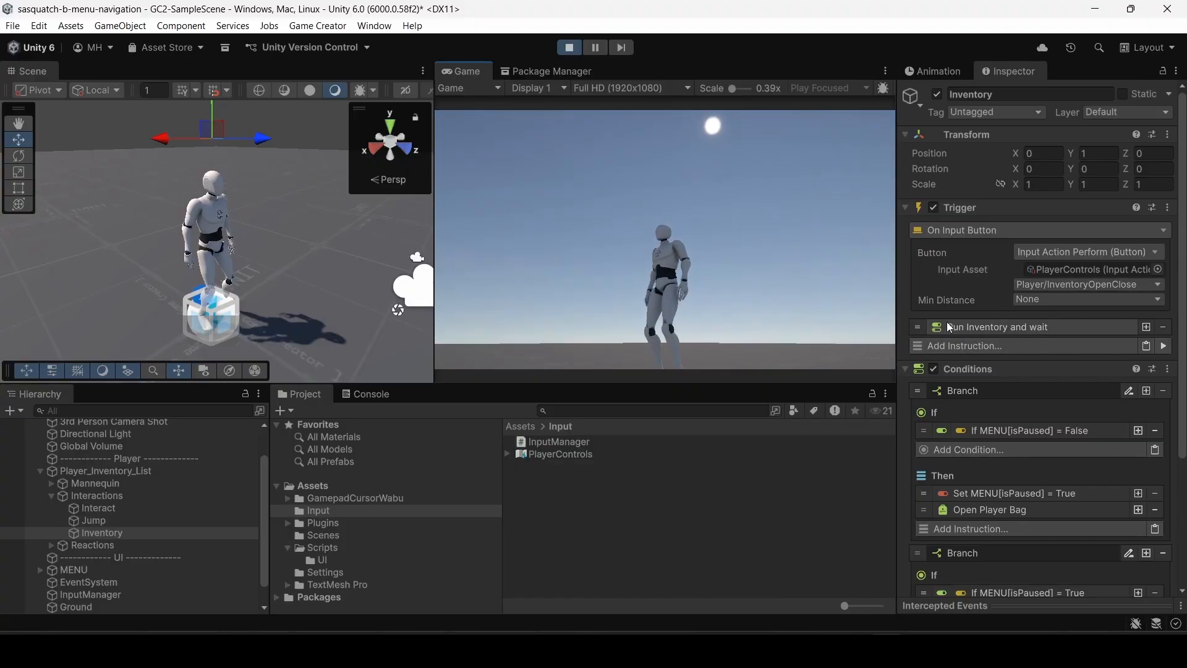
key("i")
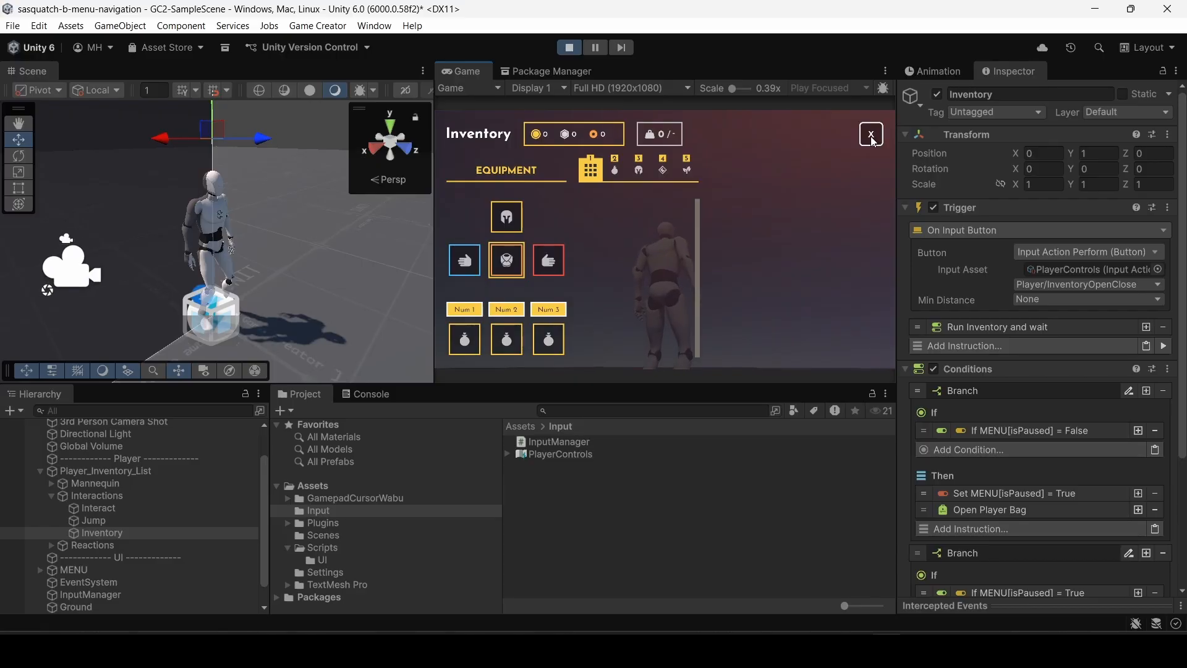
key("i")
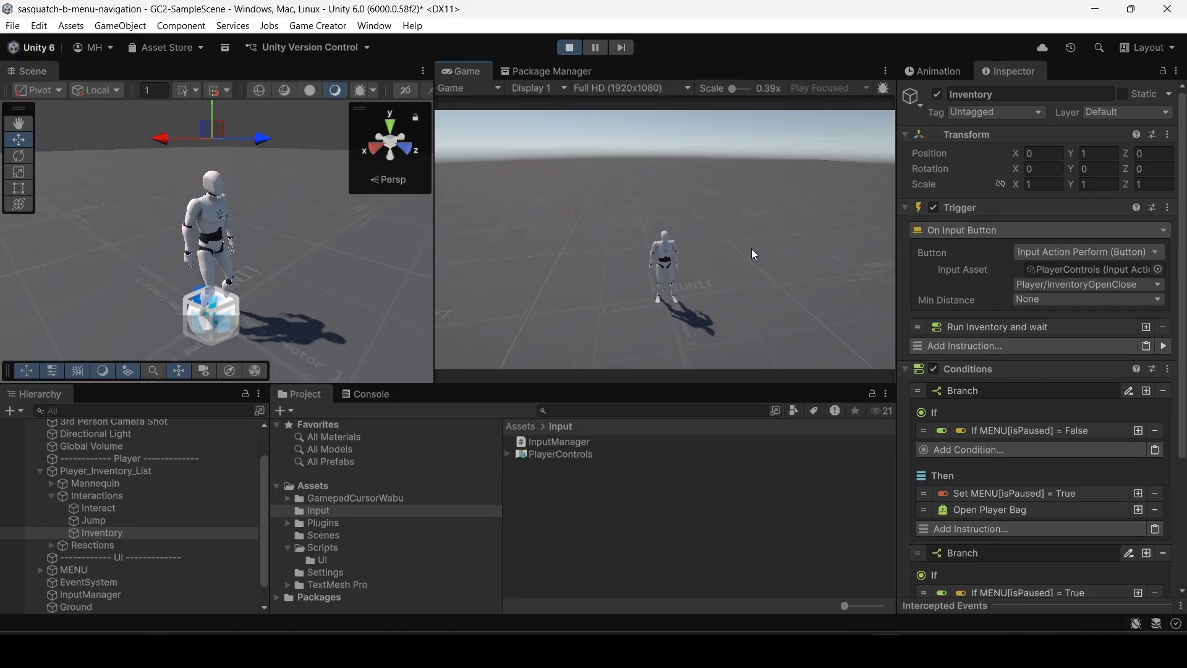
left_click(568, 48)
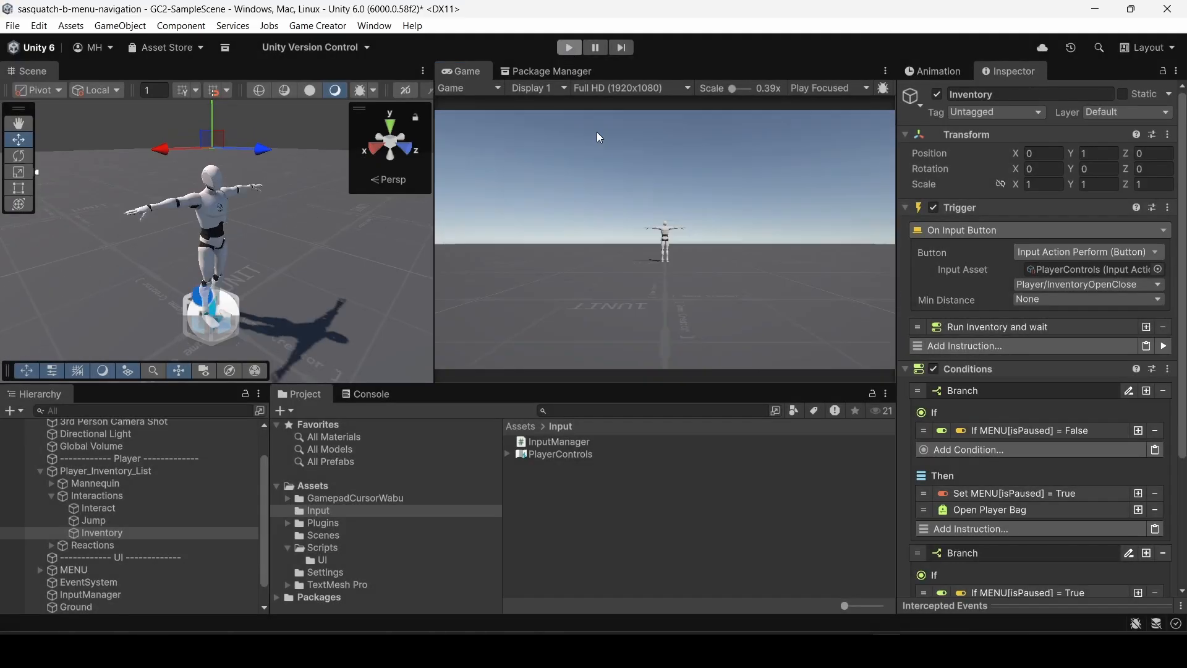
Add an Is Controllable instruction set to False for Player in the isPaused False branch, placed above Open Player Bag.
scroll(1003, 387, "down", 3)
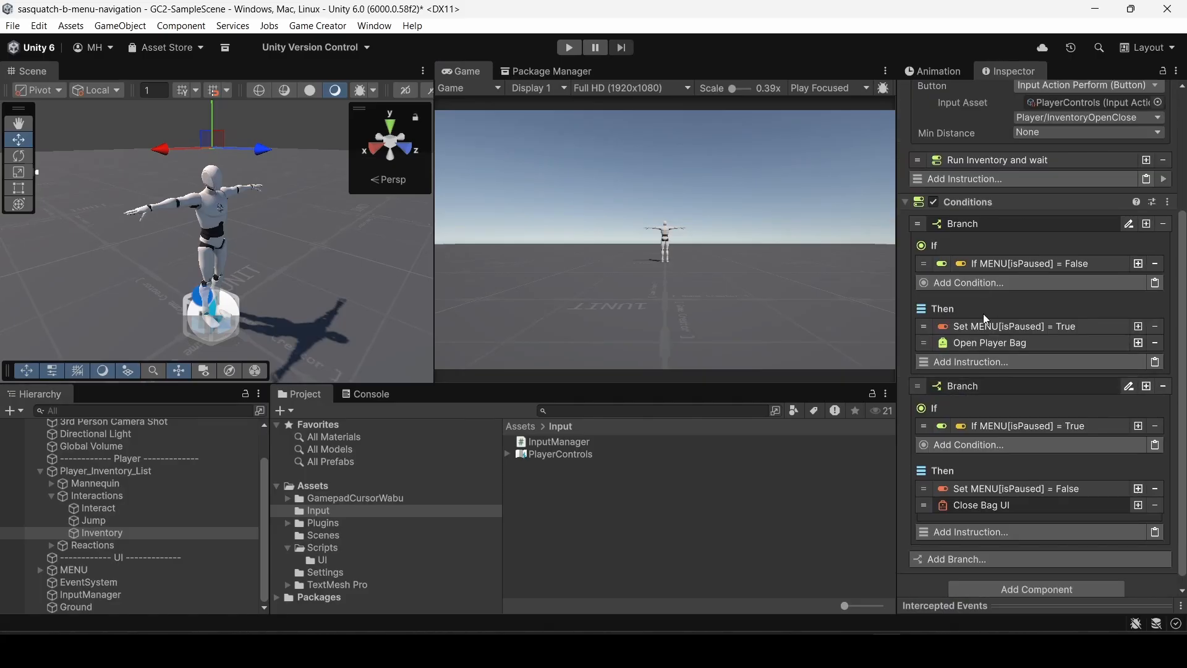
scroll(984, 313, "down", 1)
left_click(982, 351)
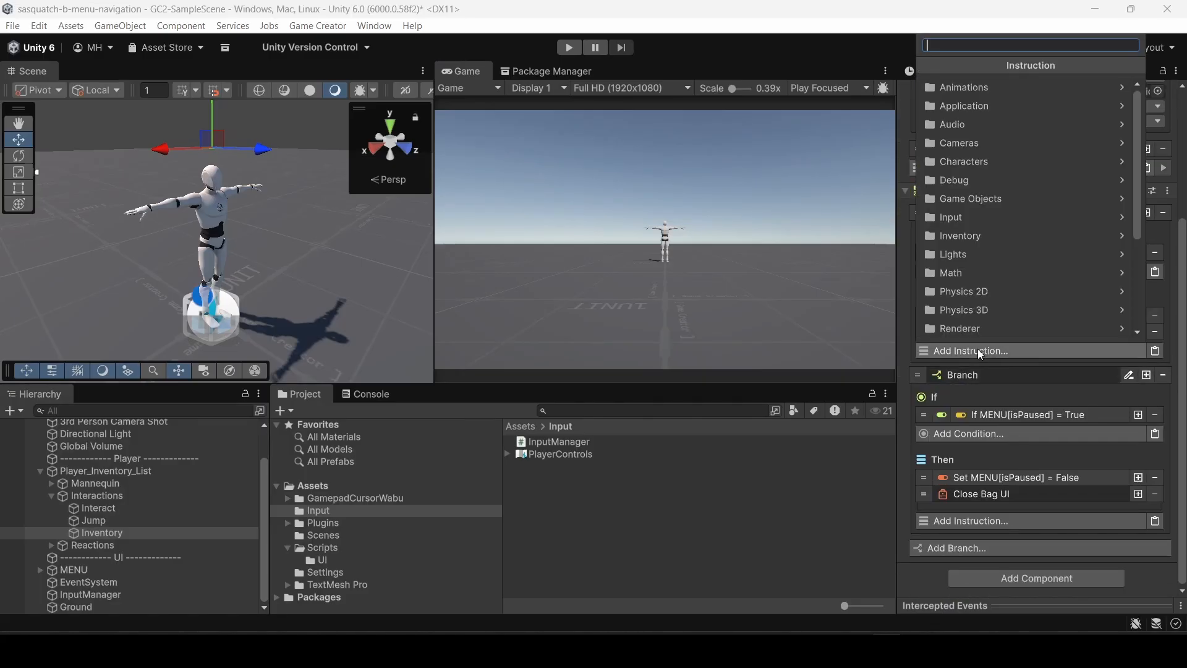
type("is")
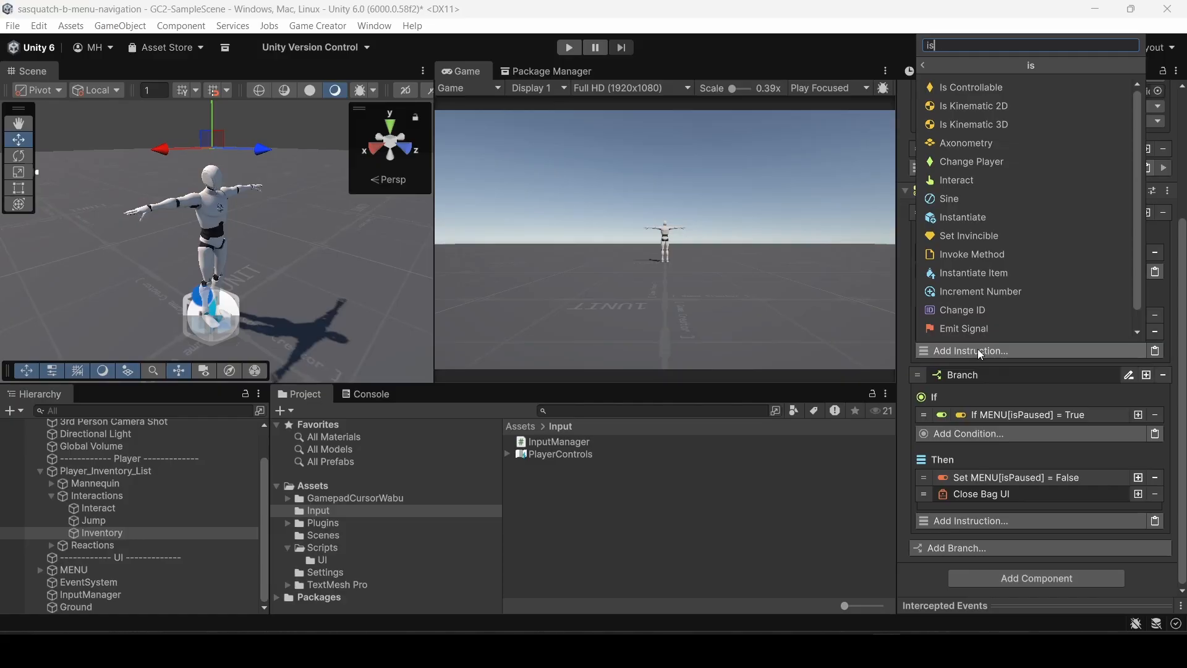
left_click(983, 90)
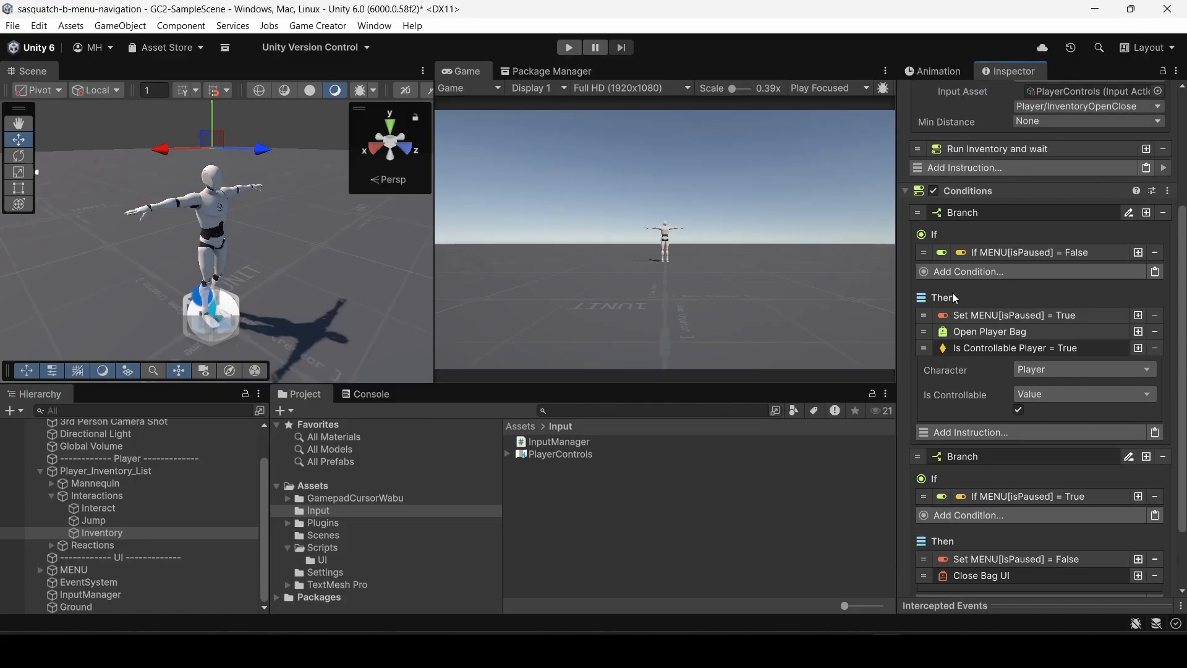
left_click(1020, 411)
left_click(951, 348)
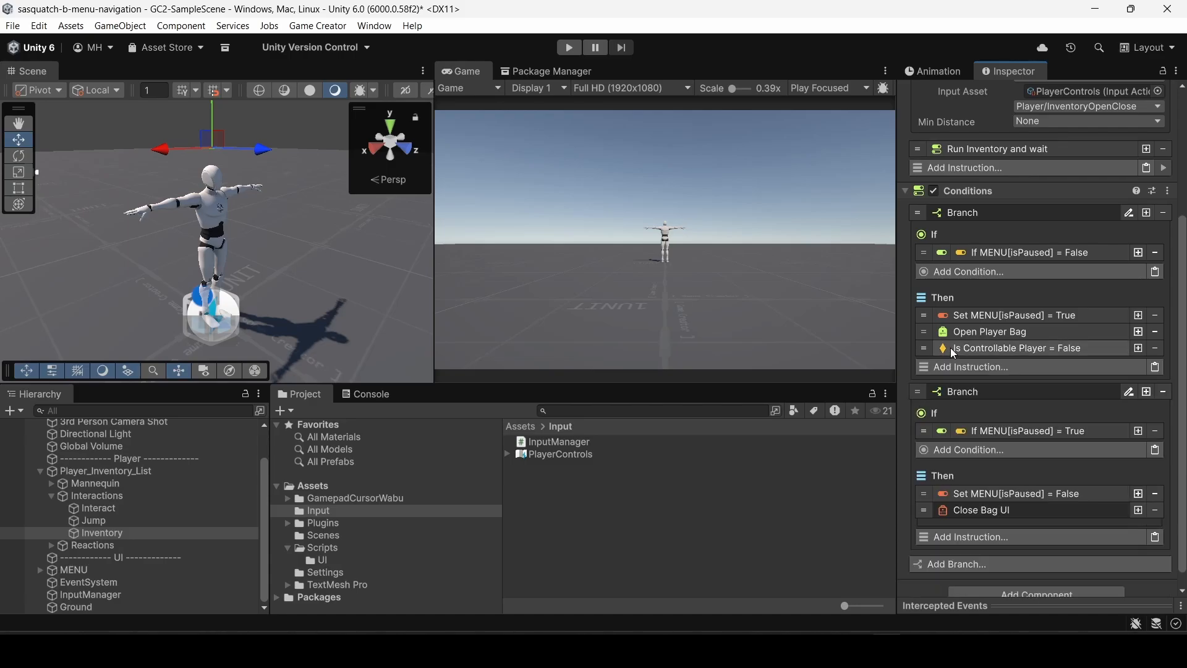
left_click_drag(925, 347, 924, 328)
Copy the Is Controllable instruction into the isPaused True branch, set it to True, and place it above Close Bag UI.
right_click(978, 332)
left_click(1011, 340)
scroll(989, 369, "down", 1)
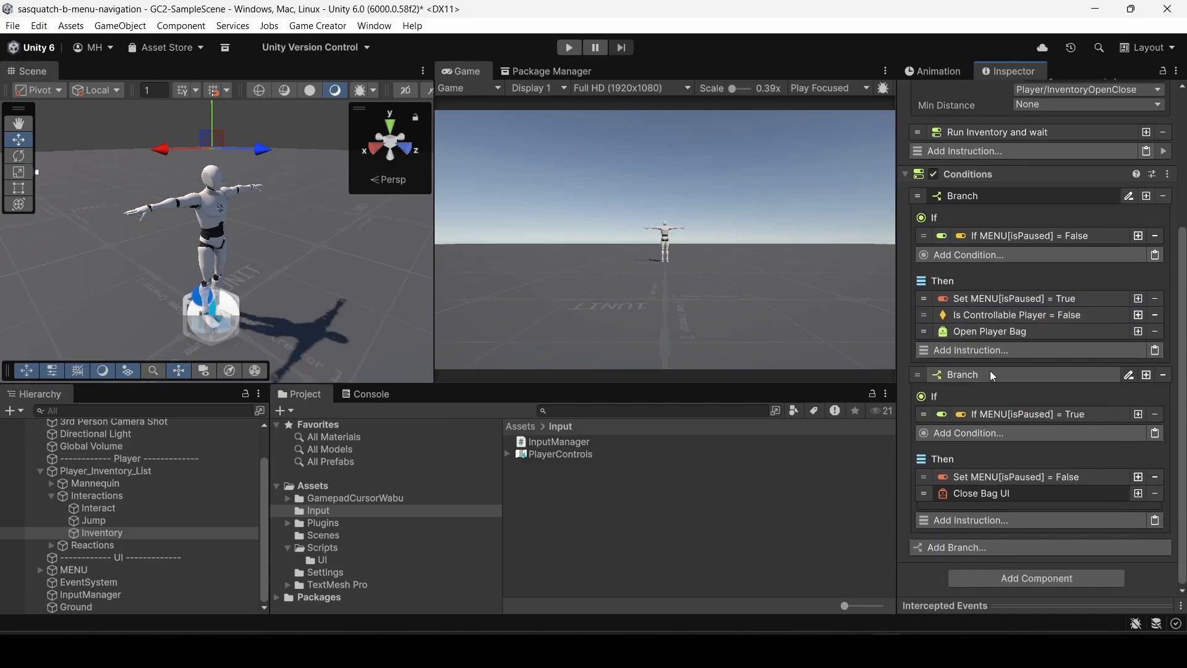
left_click(1156, 520)
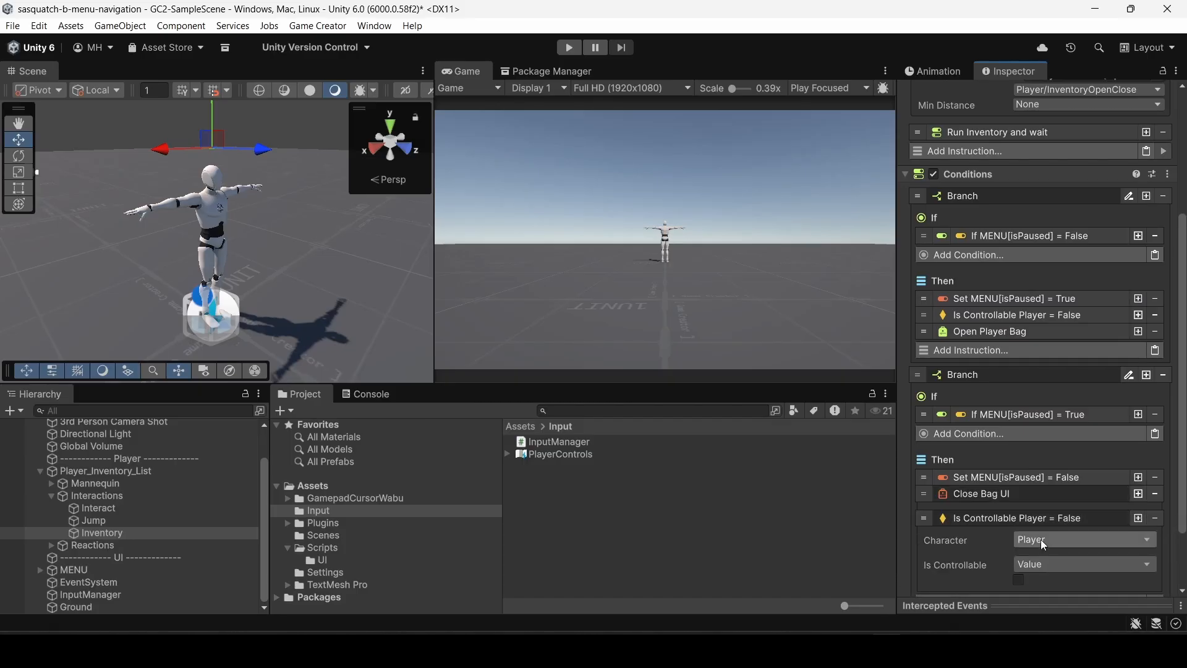
left_click(1018, 579)
left_click_drag(925, 517, 925, 492)
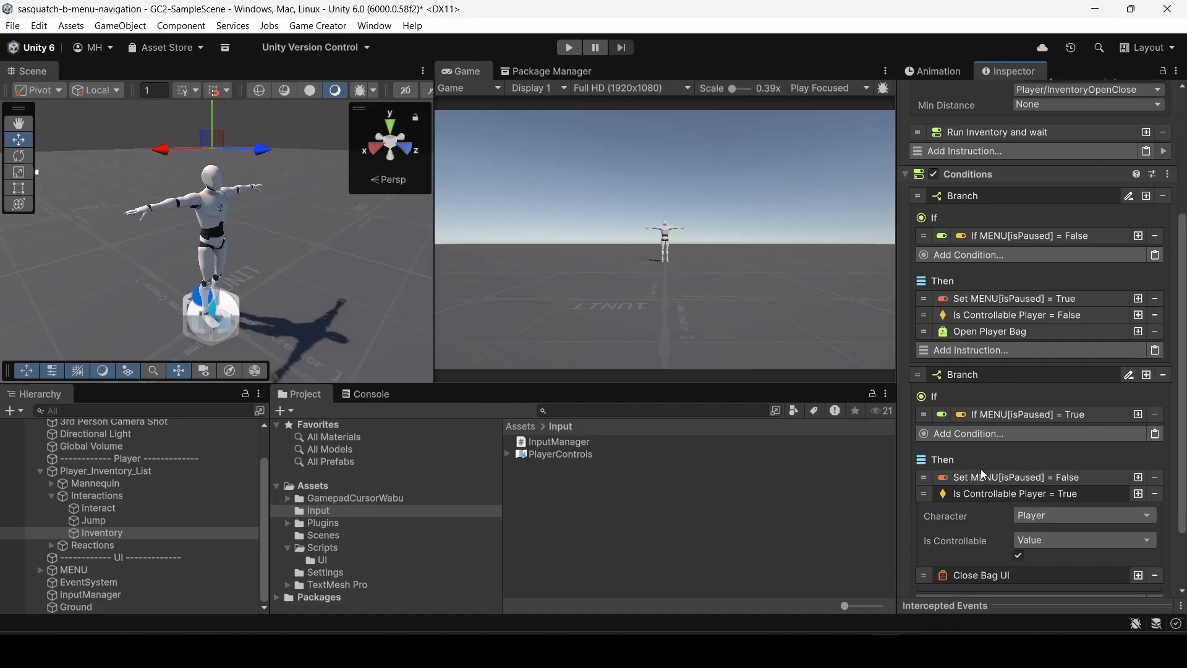
left_click(995, 494)
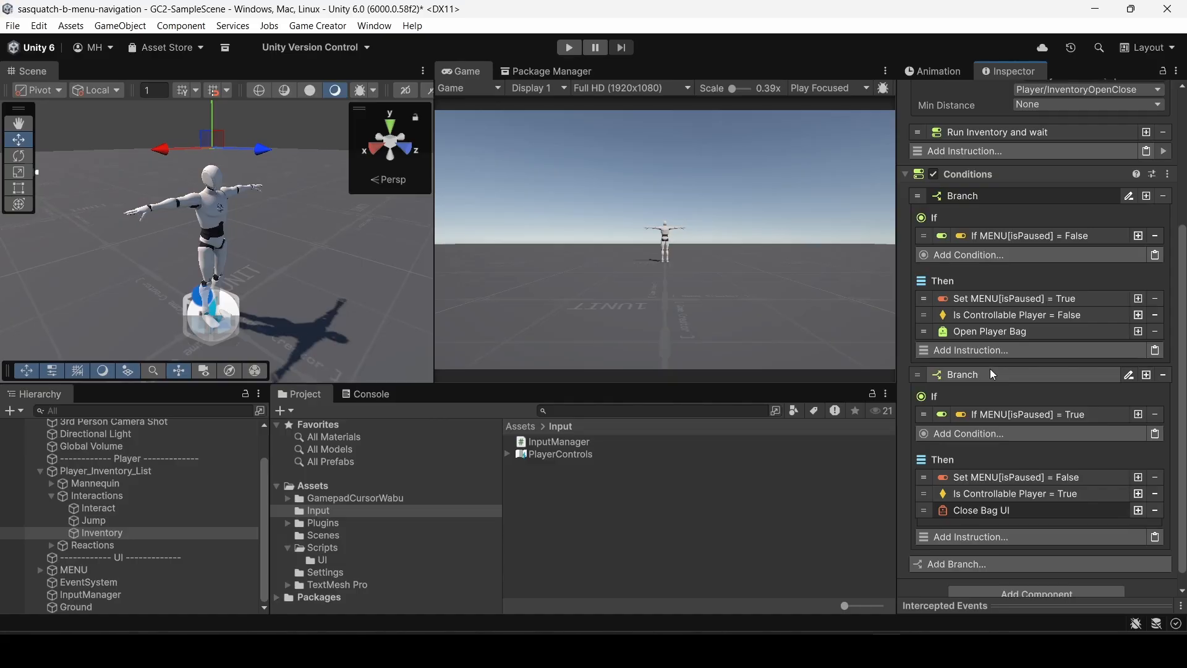
Play-test the scene by opening the inventory and moving the selection between its equipment slots.
left_click(568, 48)
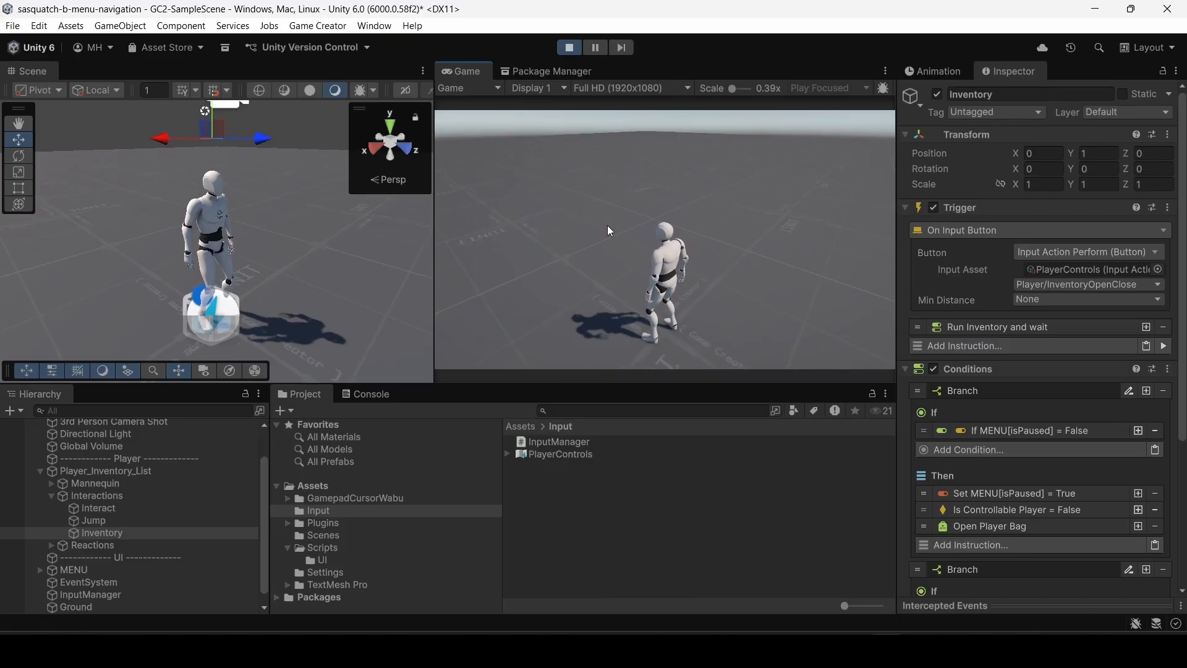
key("i")
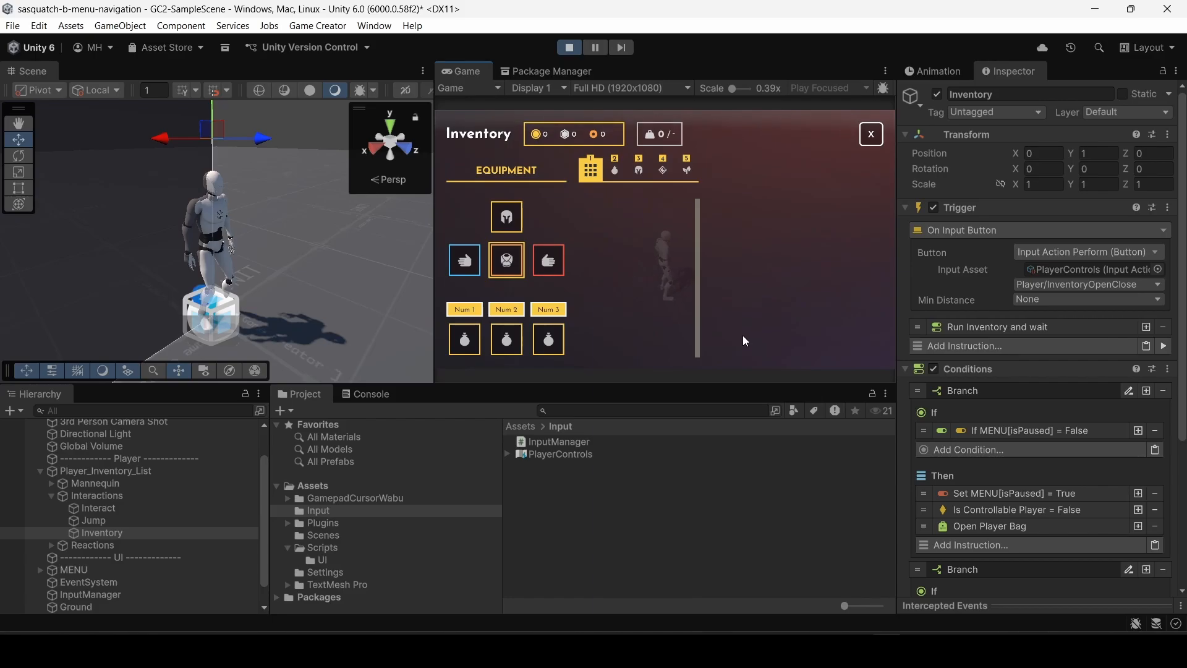
key("Up")
key("Down")
key("Right")
key("Left")
key("Left")
key("Up")
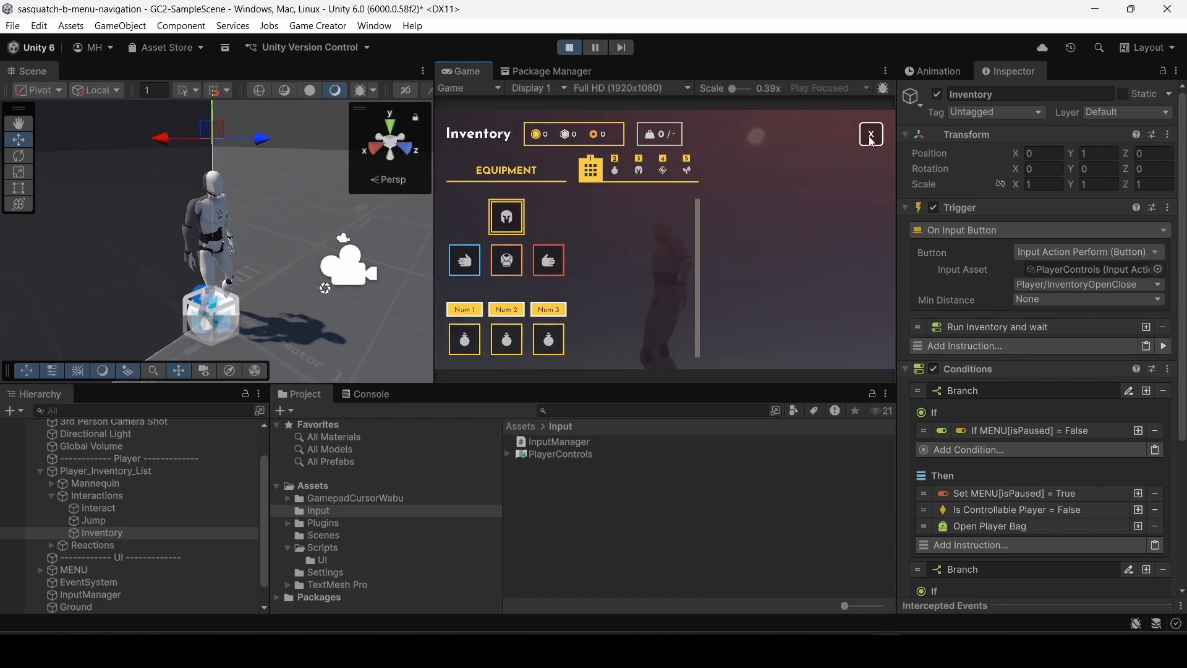
Close the open inventory in the running game and stop play mode.
left_click(871, 137)
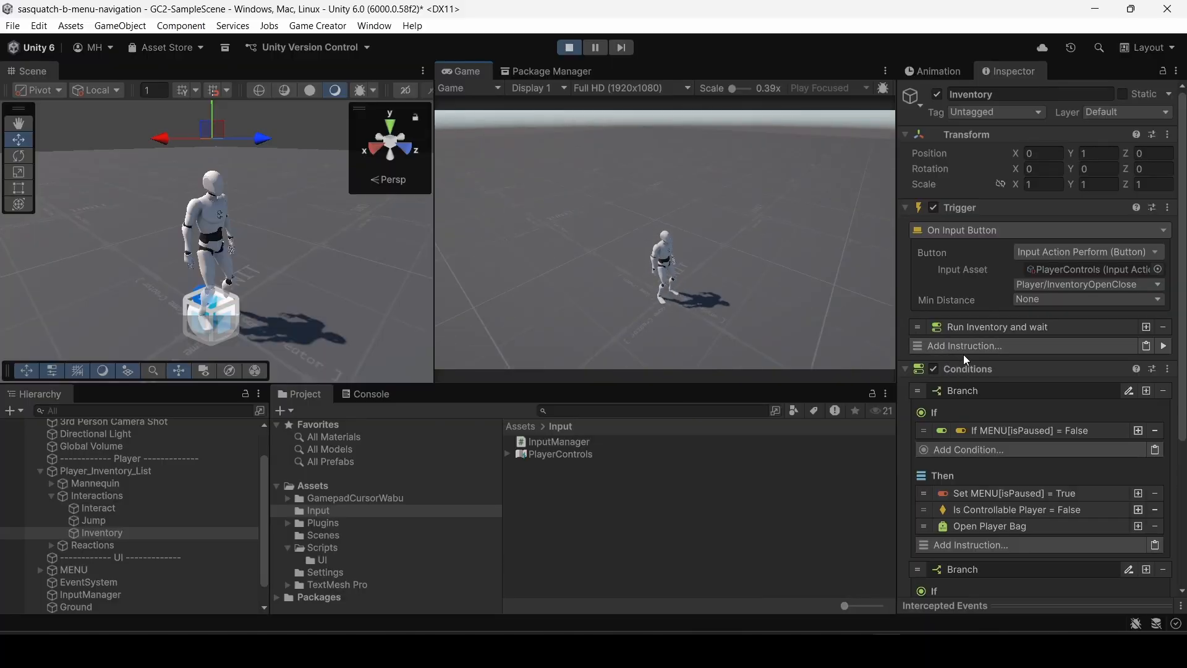
left_click(567, 49)
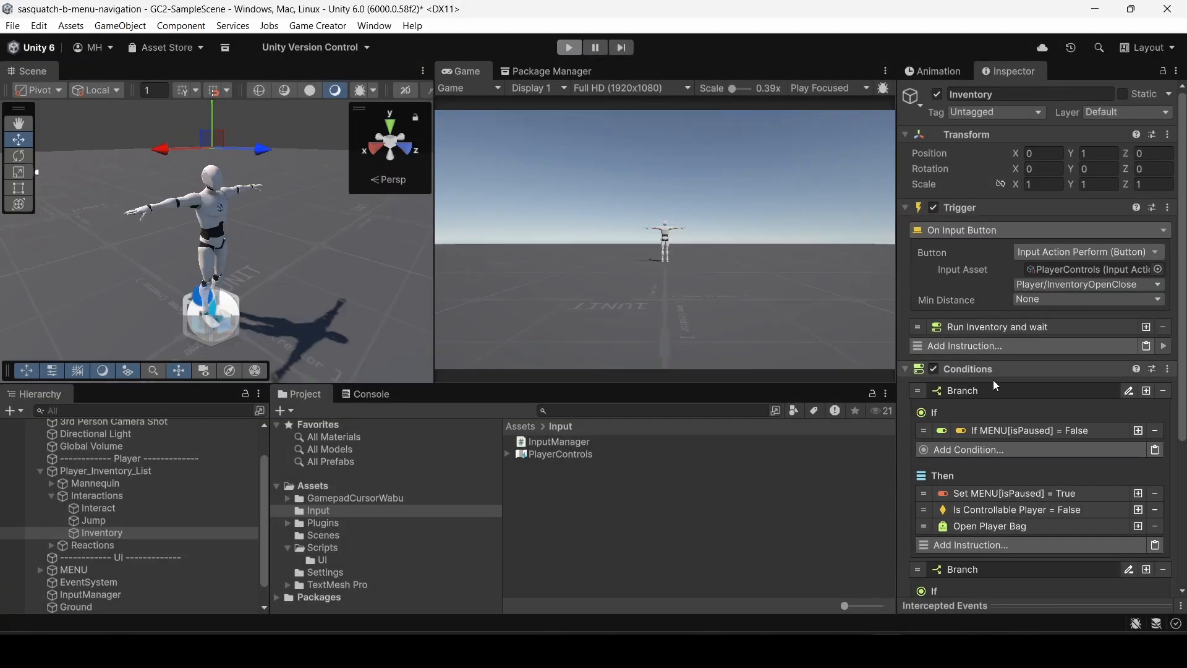
Add a Time Scale instruction set to 0 in the isPaused False branch, placed above Open Player Bag.
scroll(992, 375, "down", 5)
scroll(991, 375, "down", 2)
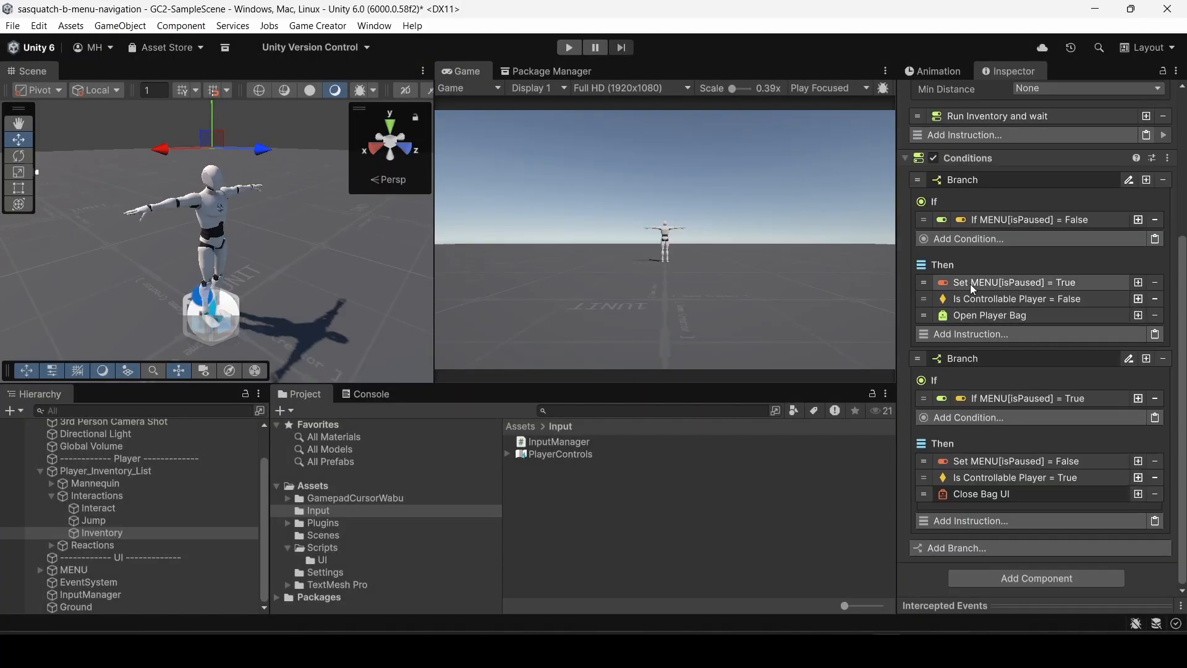
left_click(962, 334)
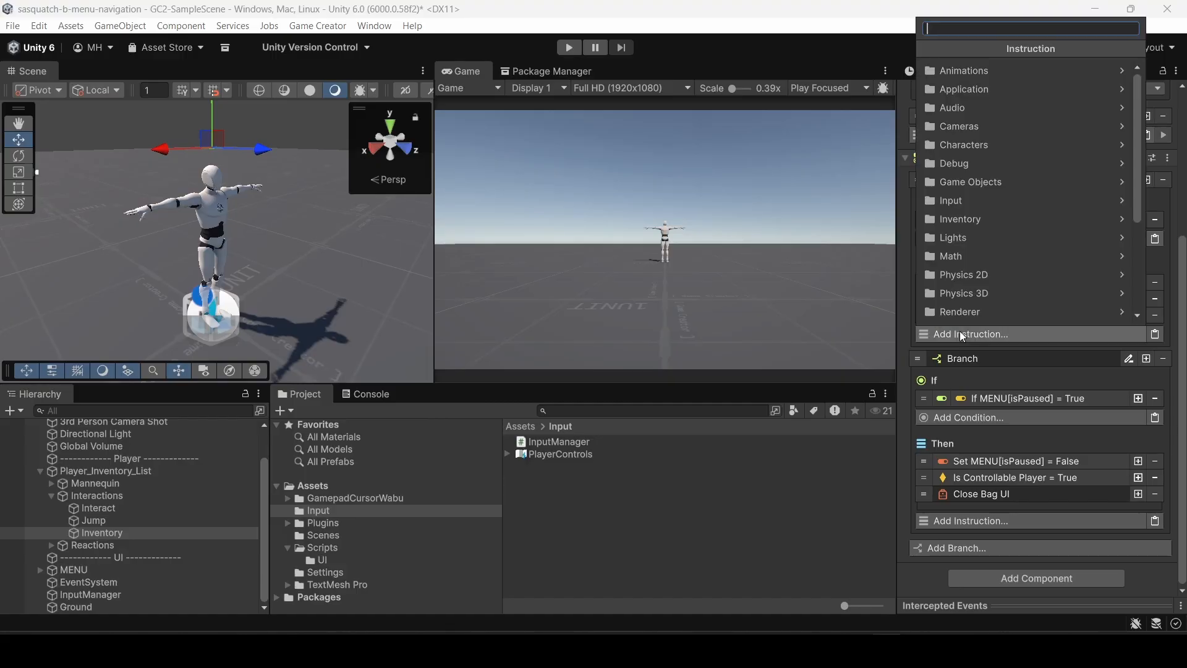
type("time")
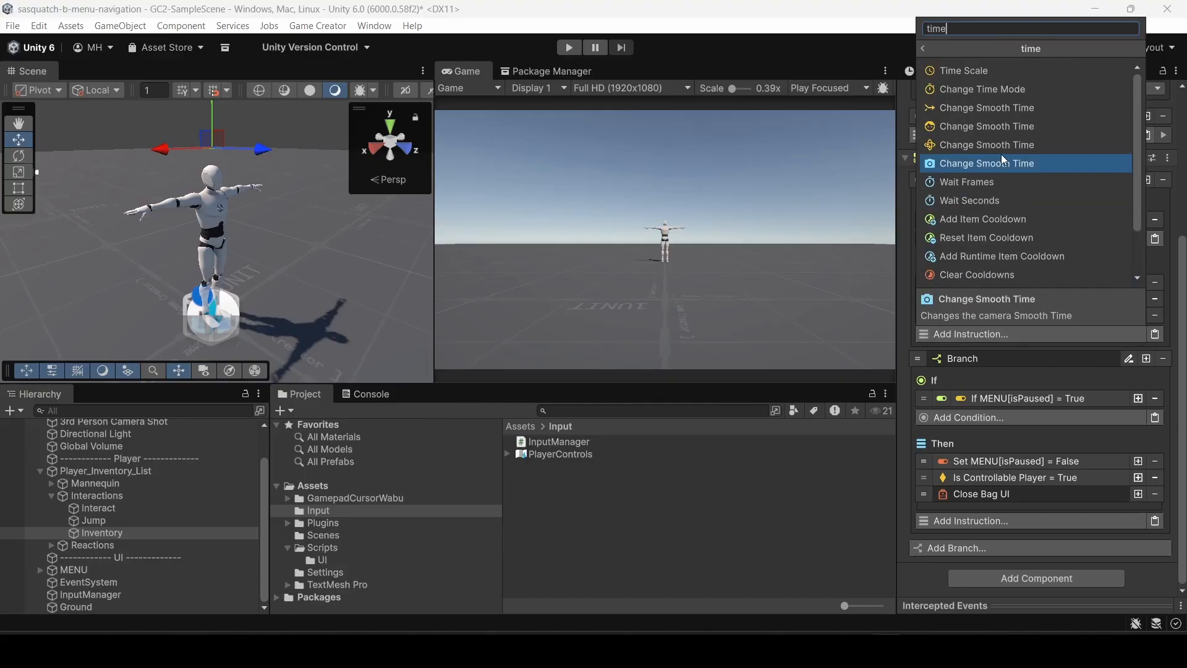
left_click(970, 73)
left_click(1042, 371)
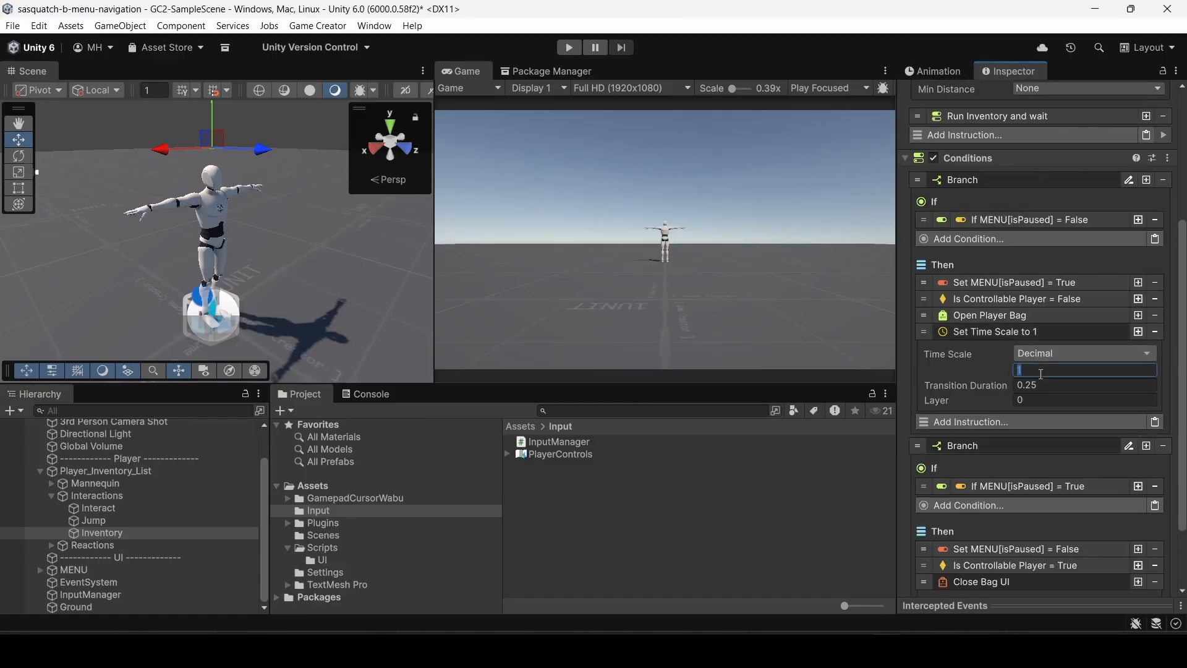
type("0")
left_click(988, 332)
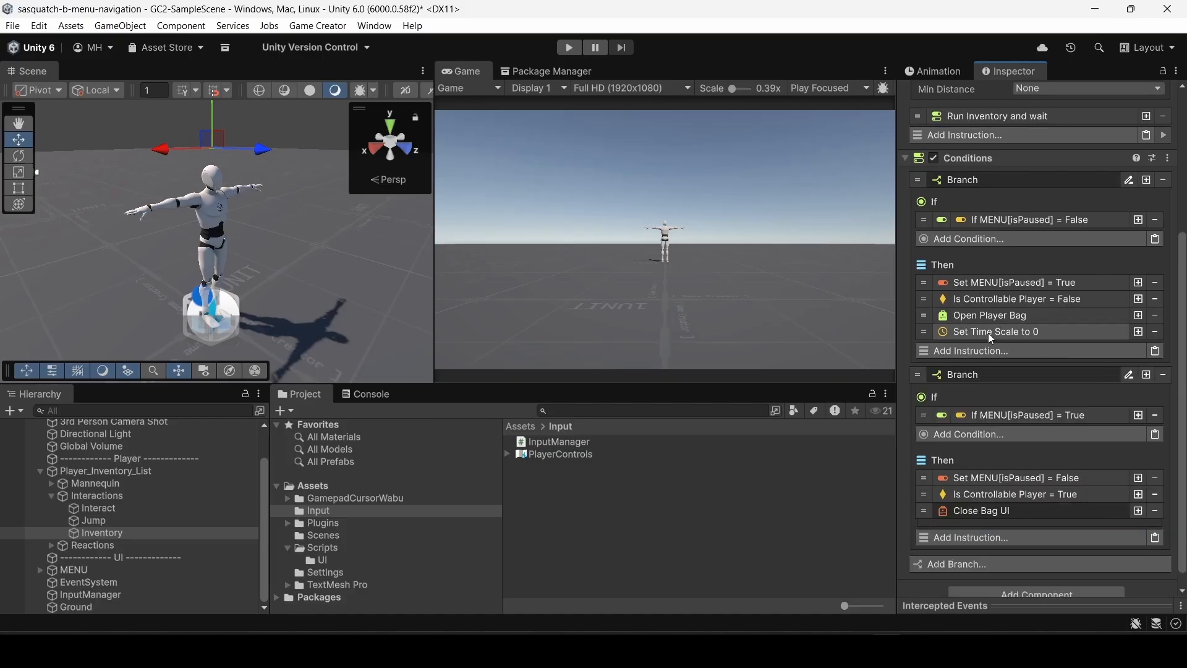
left_click_drag(925, 334, 925, 308)
Copy the Time Scale instruction into the isPaused True branch, set it to 1, and place it above Close Bag UI.
right_click(972, 317)
left_click(1011, 328)
scroll(987, 353, "down", 1)
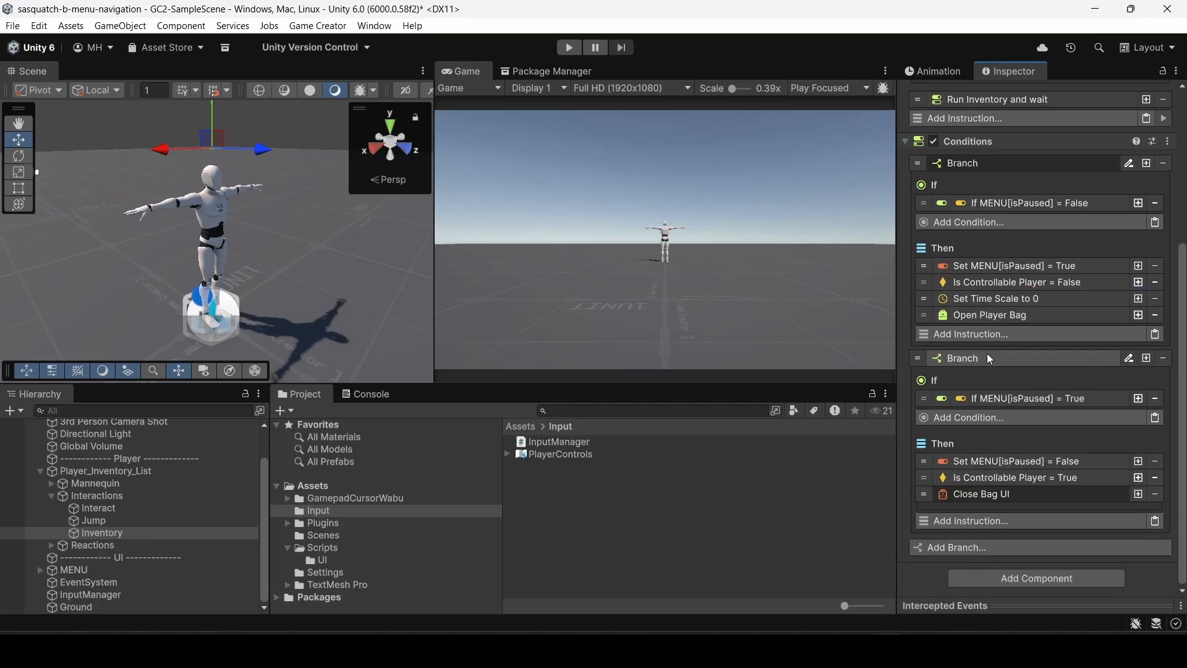
left_click(1156, 522)
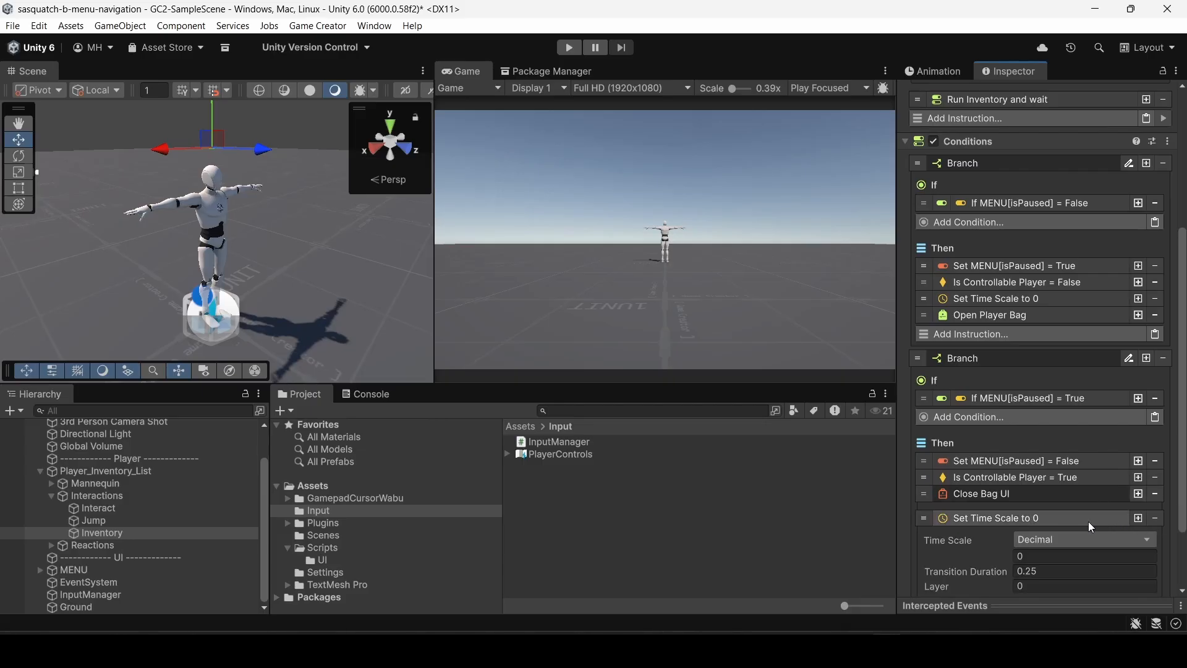
left_click(1025, 556)
type("1")
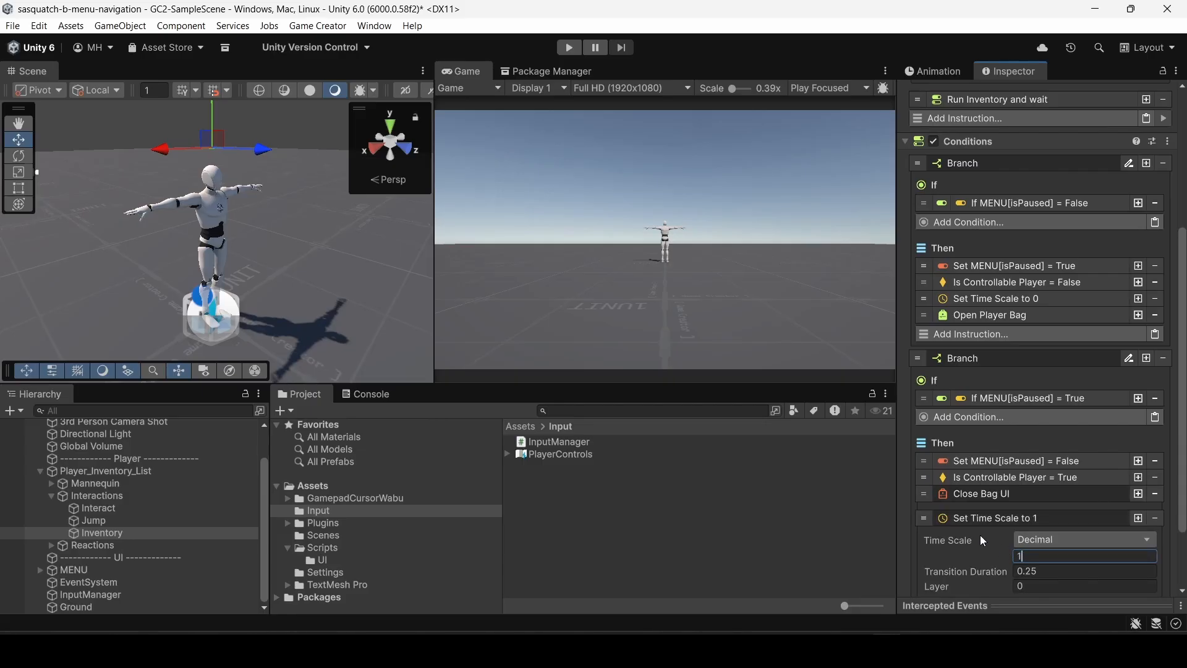
left_click(959, 517)
left_click_drag(924, 517, 925, 489)
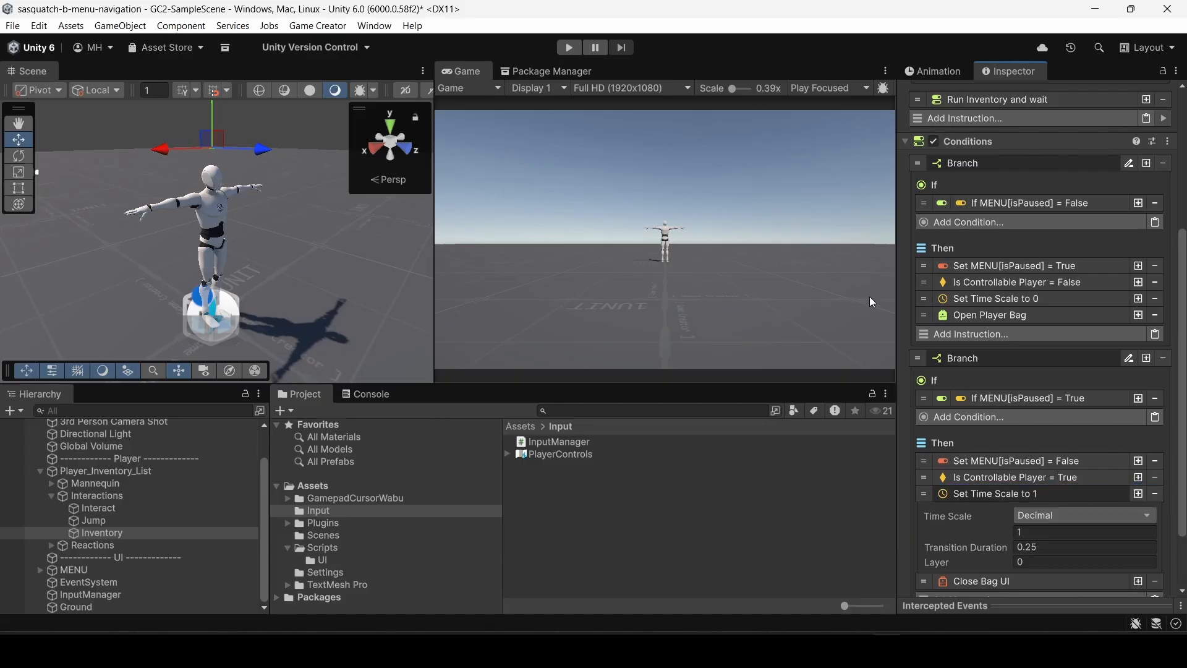
Play-test the scene by opening the inventory, moving the selection in all directions between the equipment slots, and closing the inventory.
left_click(569, 47)
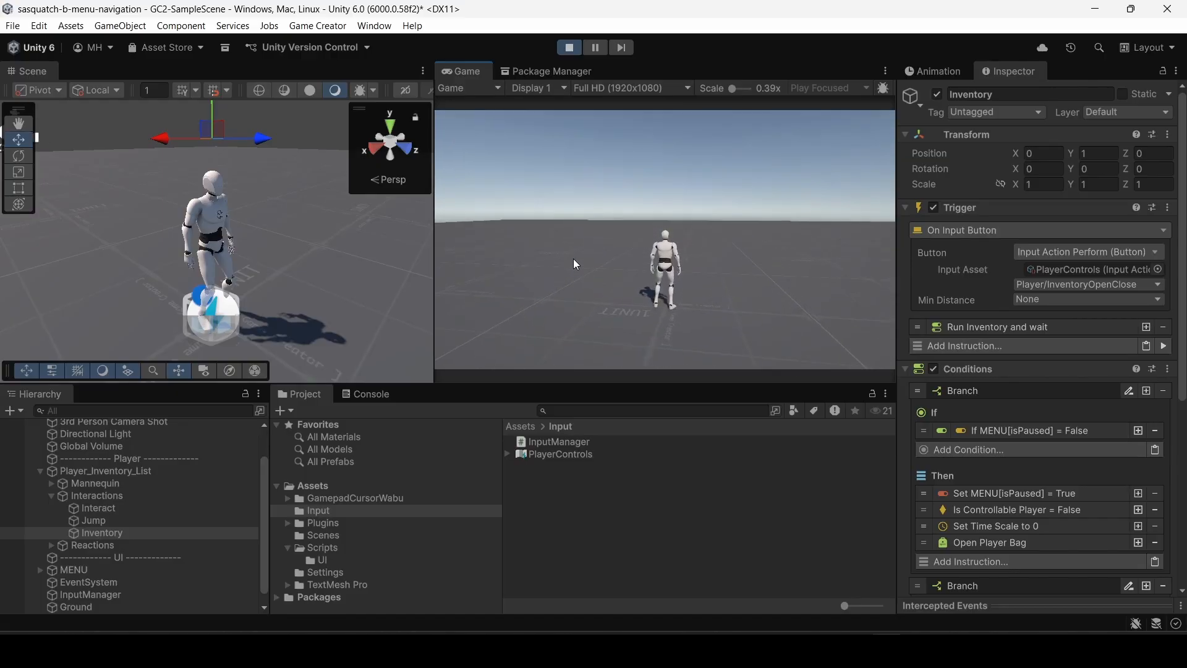
key("i")
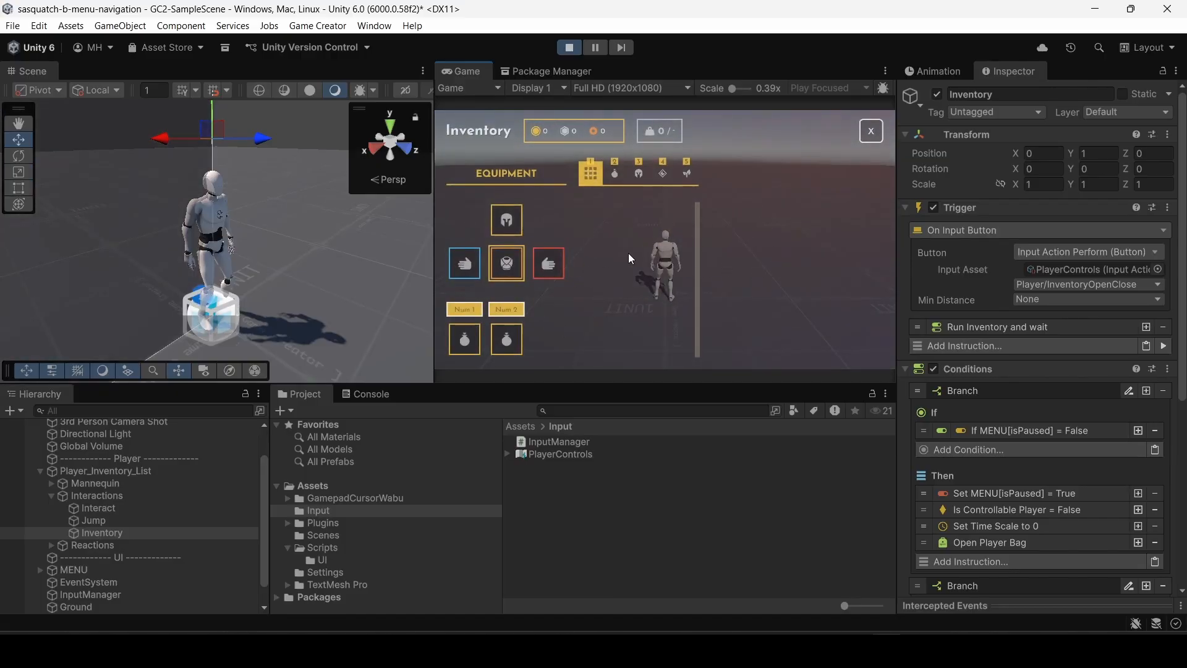
key("Down")
key("Up")
key("Up")
key("Down")
key("Down")
key("Down")
key("Up")
key("Up")
key("Right")
key("Left")
key("Left")
key("Right")
key("Right")
key("Up")
key("Down")
key("Left")
key("Up")
key("Right")
key("i")
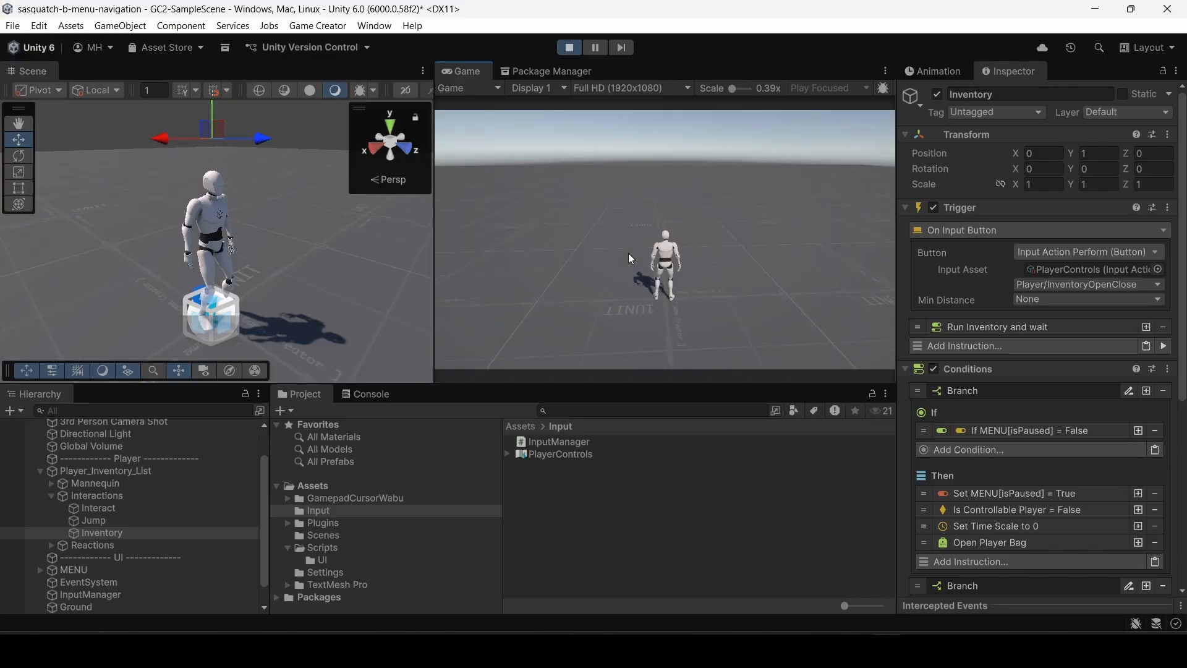
Move the character around in the running game before and after toggling the inventory open and closed.
key("a")
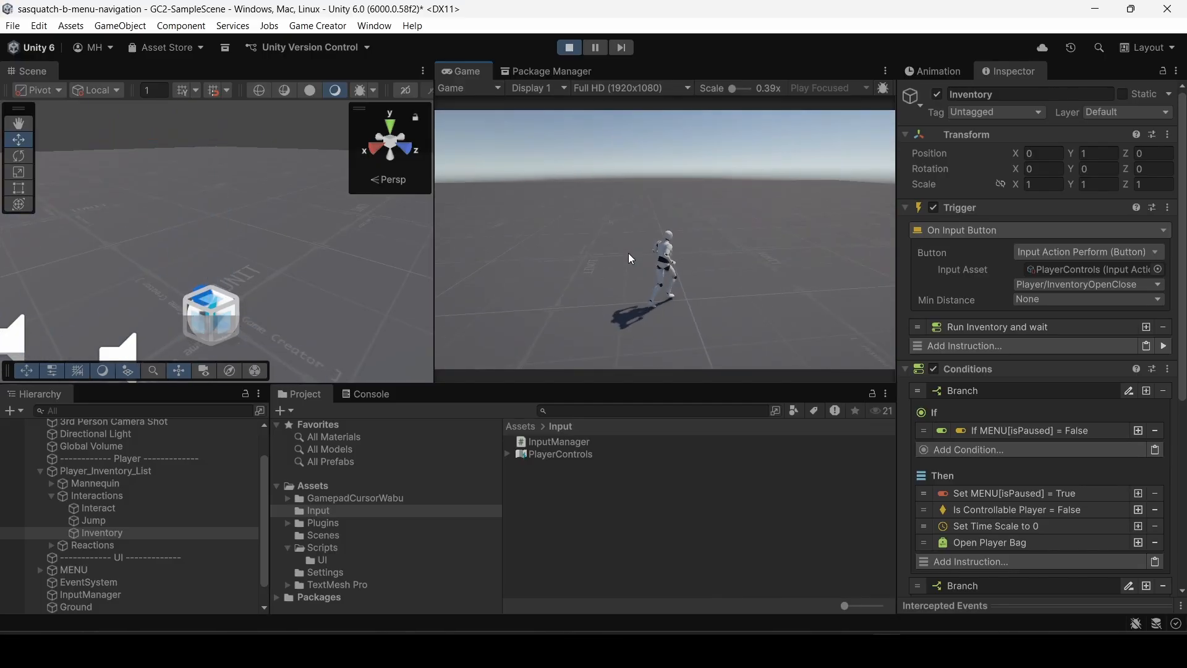
key("w")
key("i")
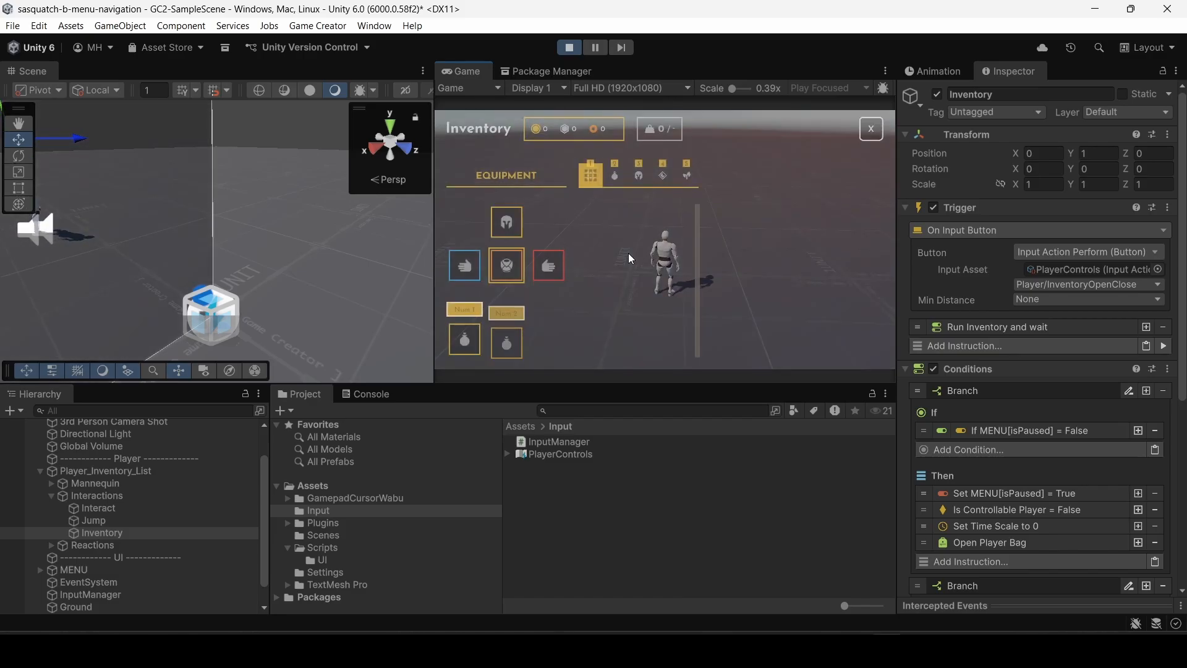
key("i")
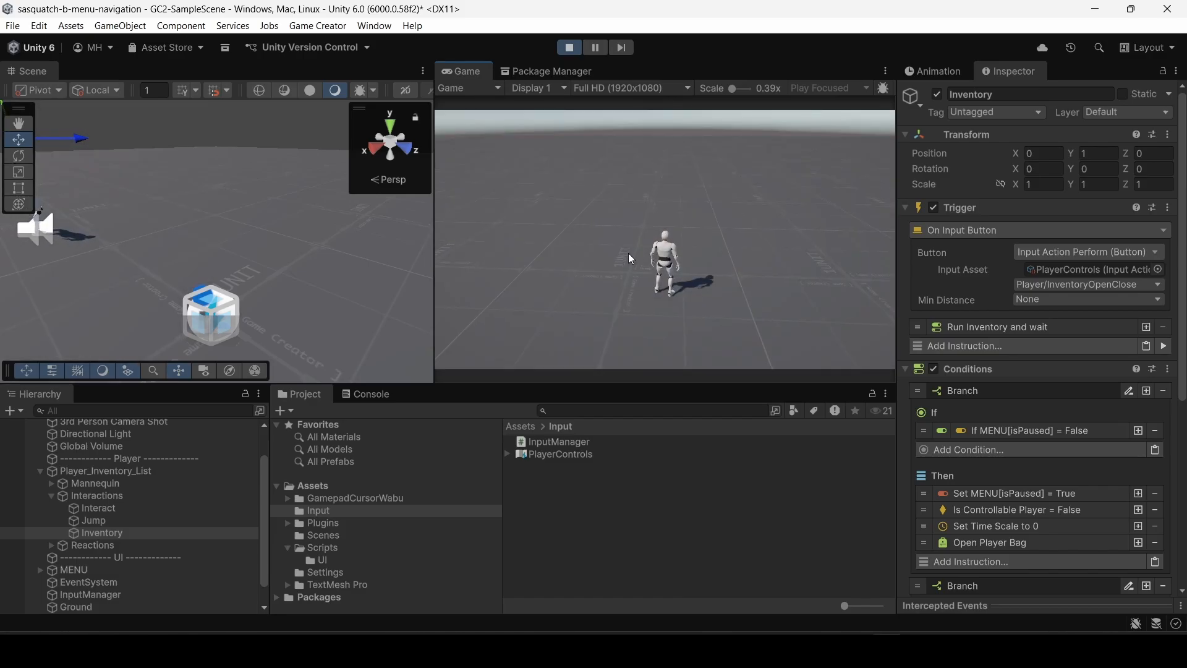
key("w")
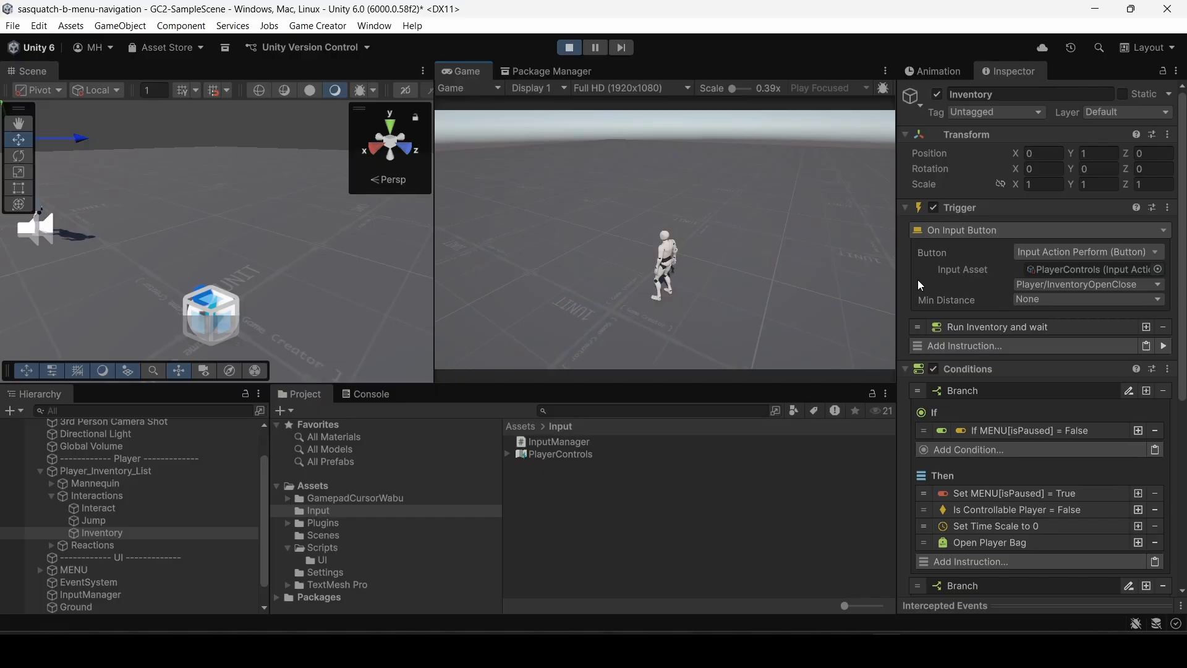
Stop play mode and save the scene.
key("ctrl+s")
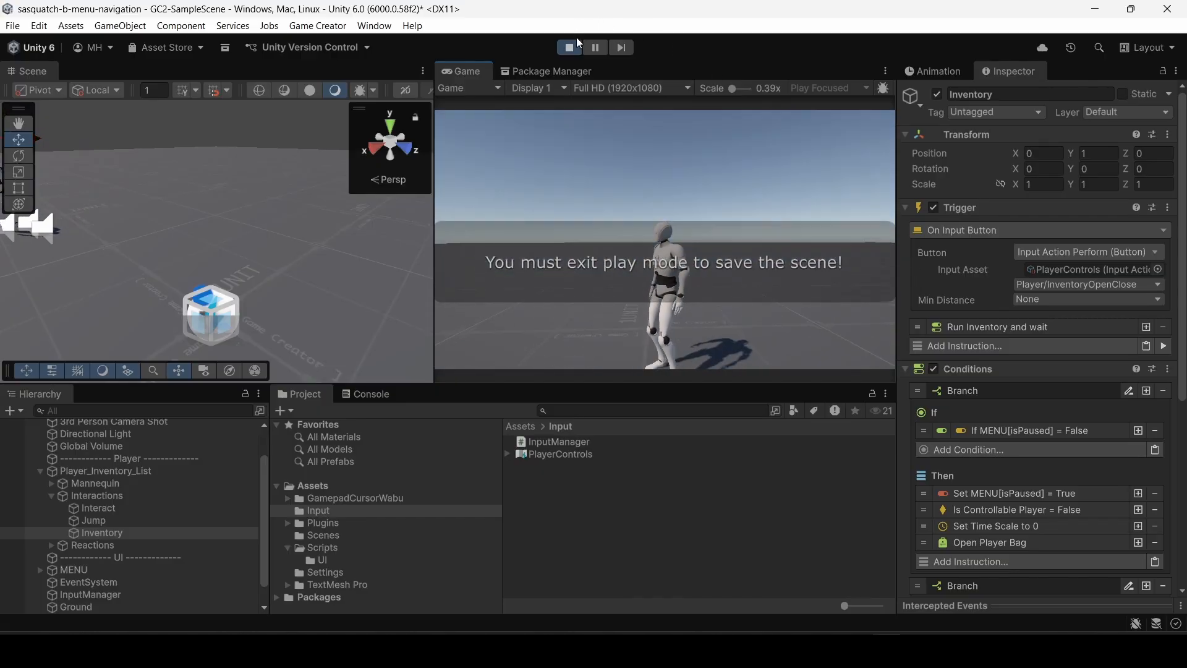
left_click(571, 48)
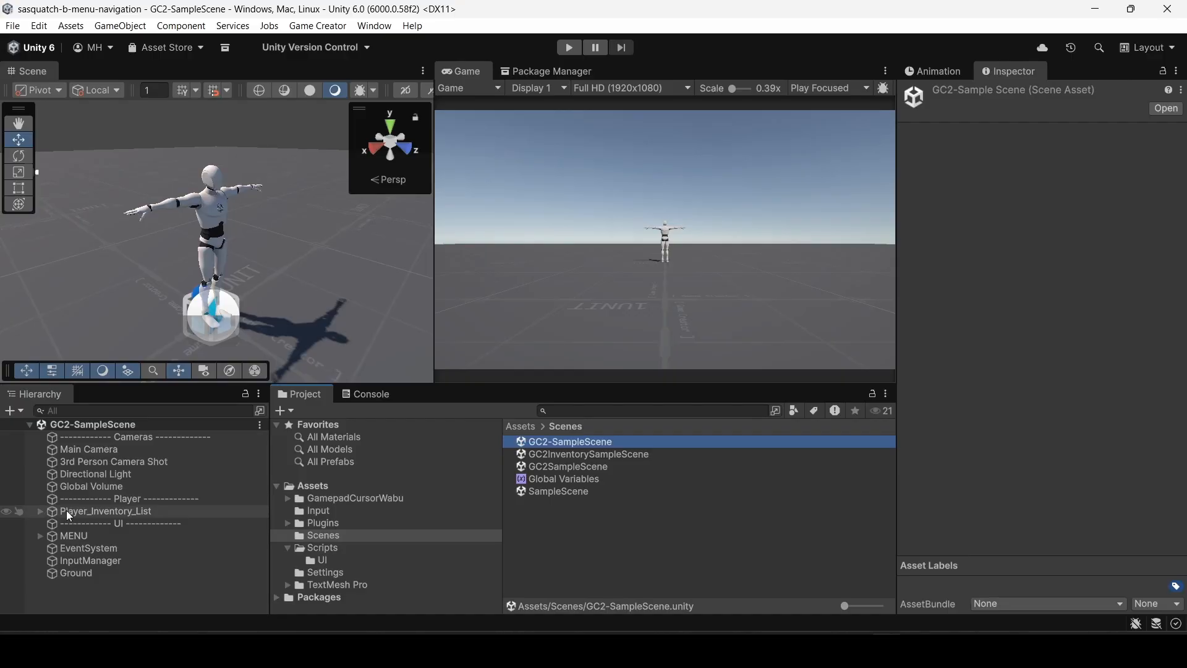
Add a Trigger component to the Player_Inventory_List object.
left_click(66, 510)
scroll(1073, 469, "down", 8)
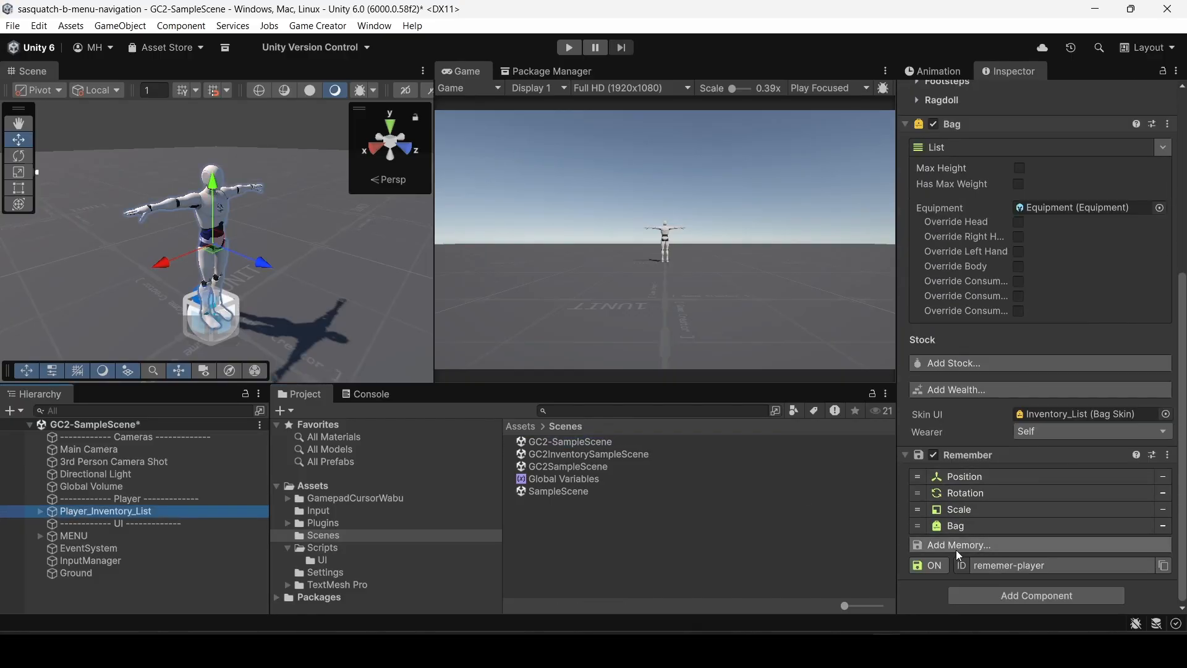
left_click(980, 597)
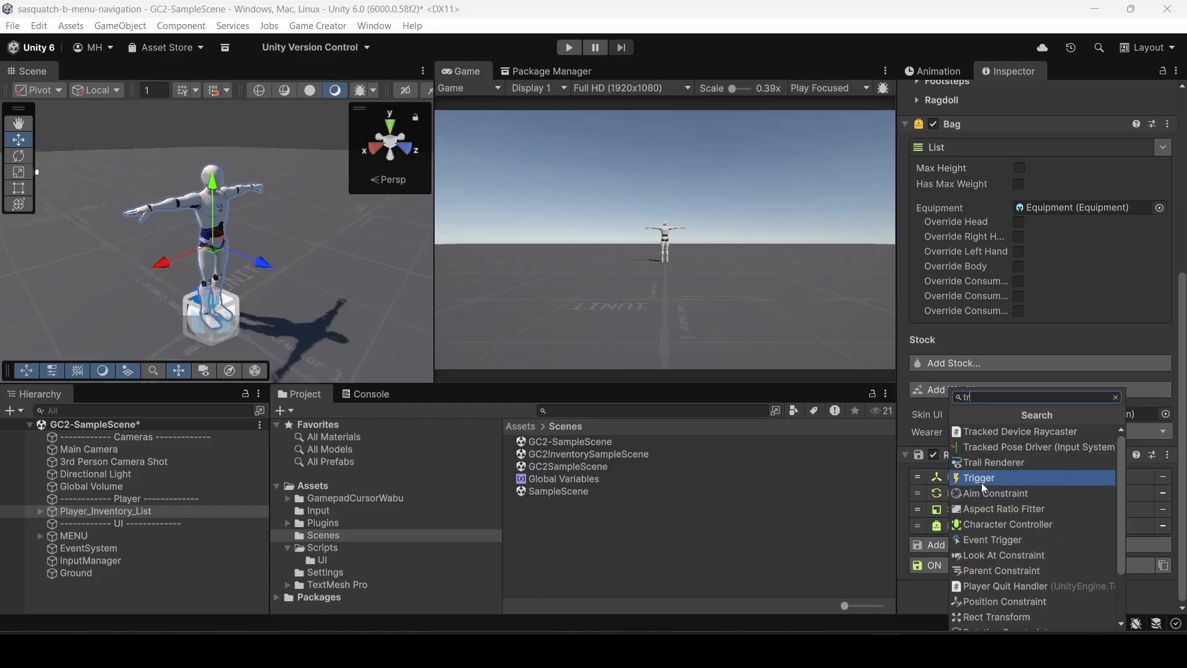
left_click(978, 480)
scroll(974, 495, "down", 3)
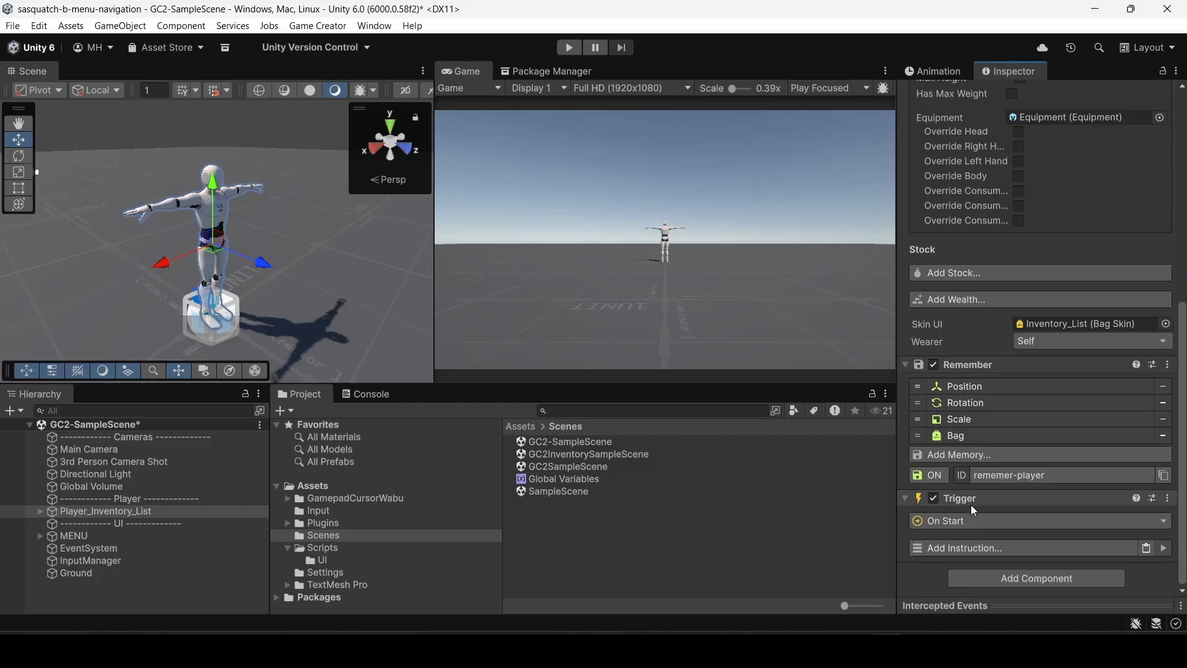
left_click(963, 548)
type("add i")
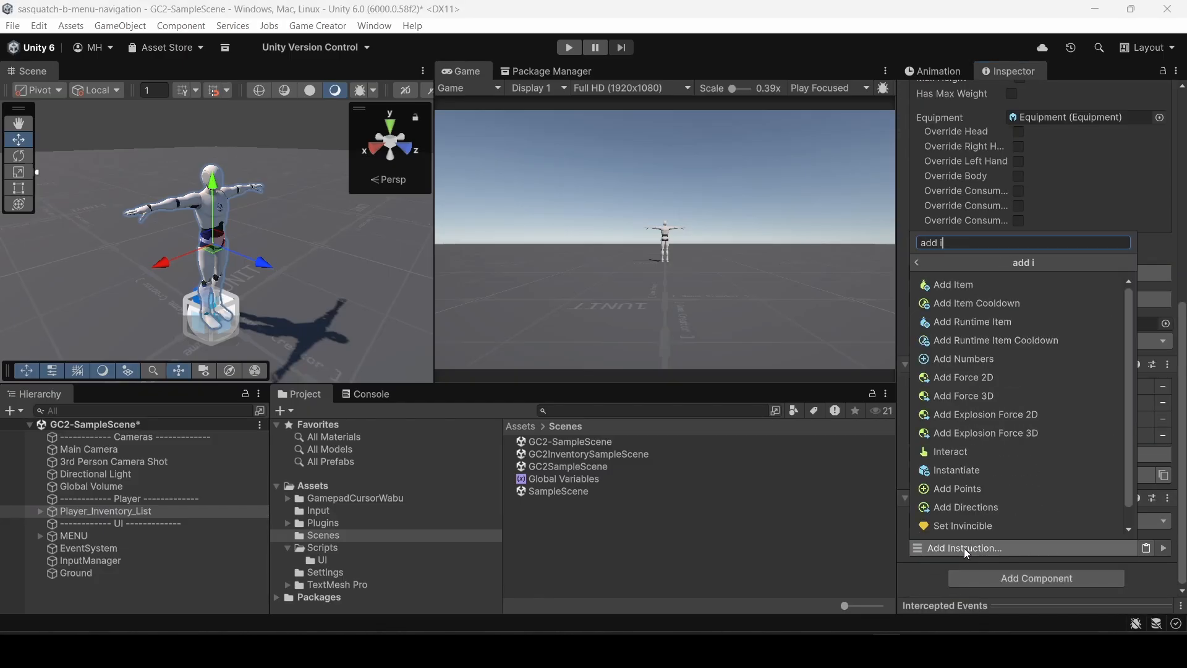
left_click(962, 286)
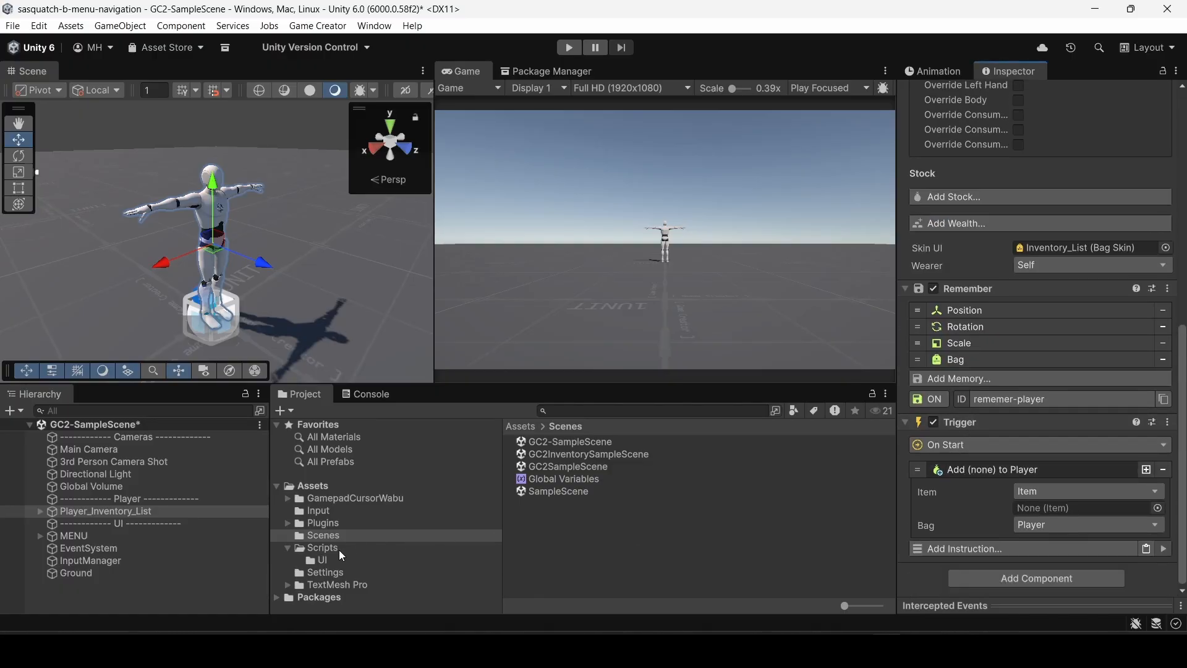
left_click(289, 523)
scroll(309, 526, "down", 3)
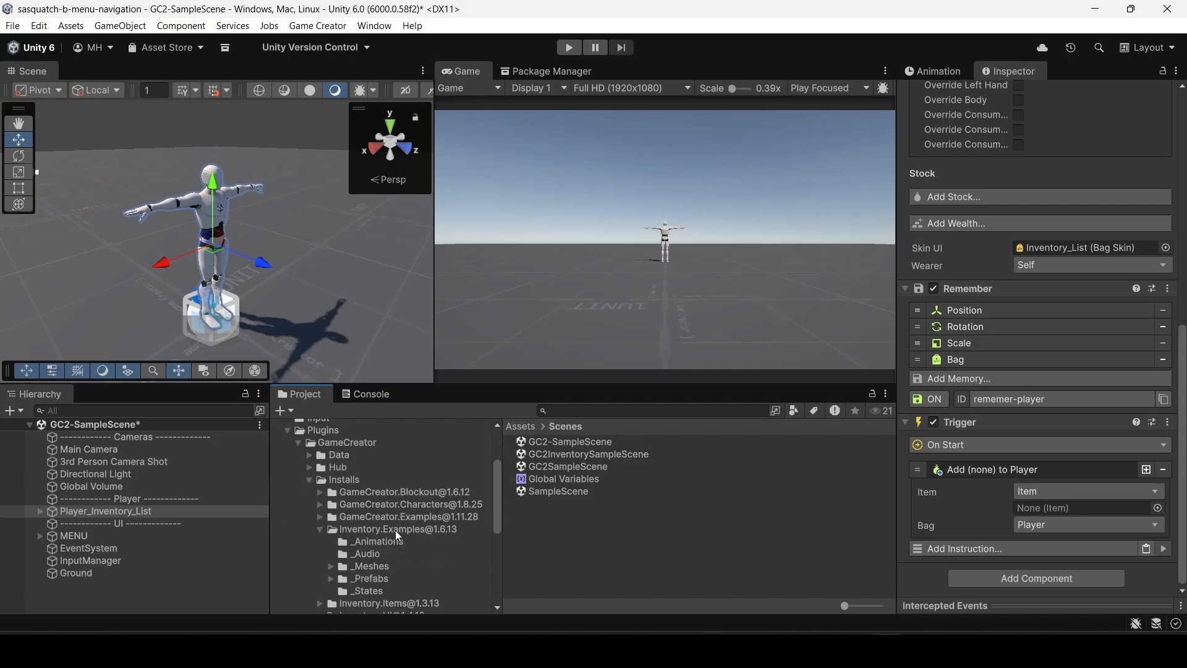
left_click(320, 530)
left_click(368, 542)
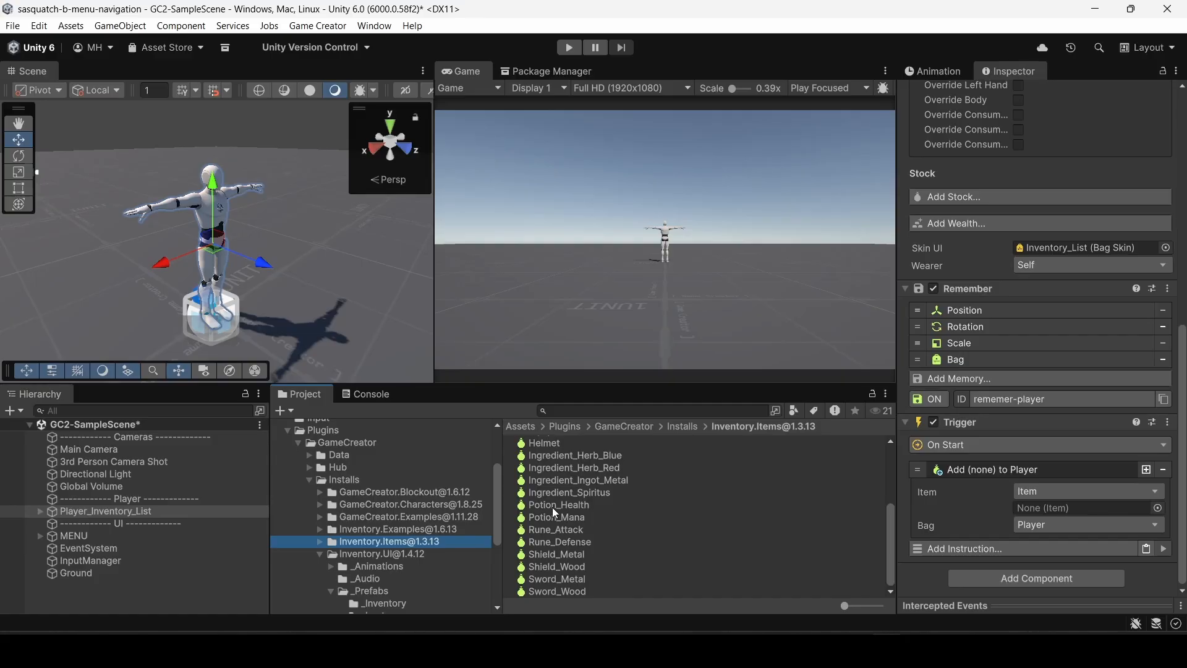
left_click_drag(558, 505, 1079, 508)
left_click(1041, 470)
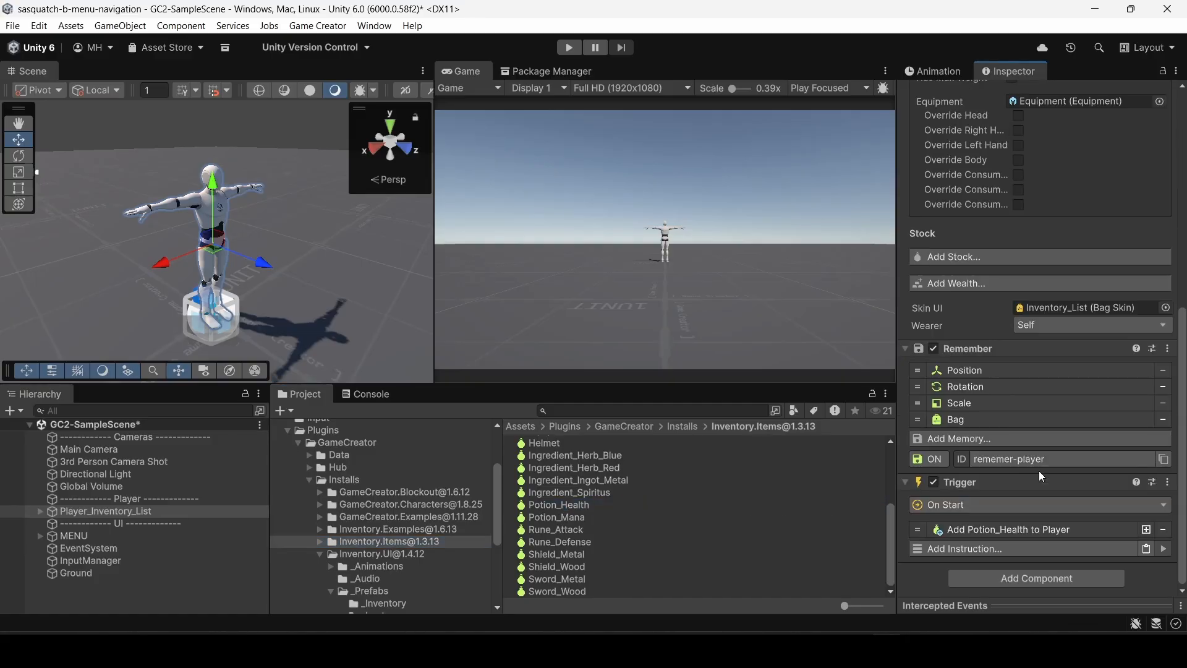
Duplicate the Add Potion_Health instruction until the On Start trigger holds six of them.
left_click(1147, 530)
left_click(1147, 530)
left_click(1148, 530)
left_click(1147, 529)
scroll(1068, 513, "down", 3)
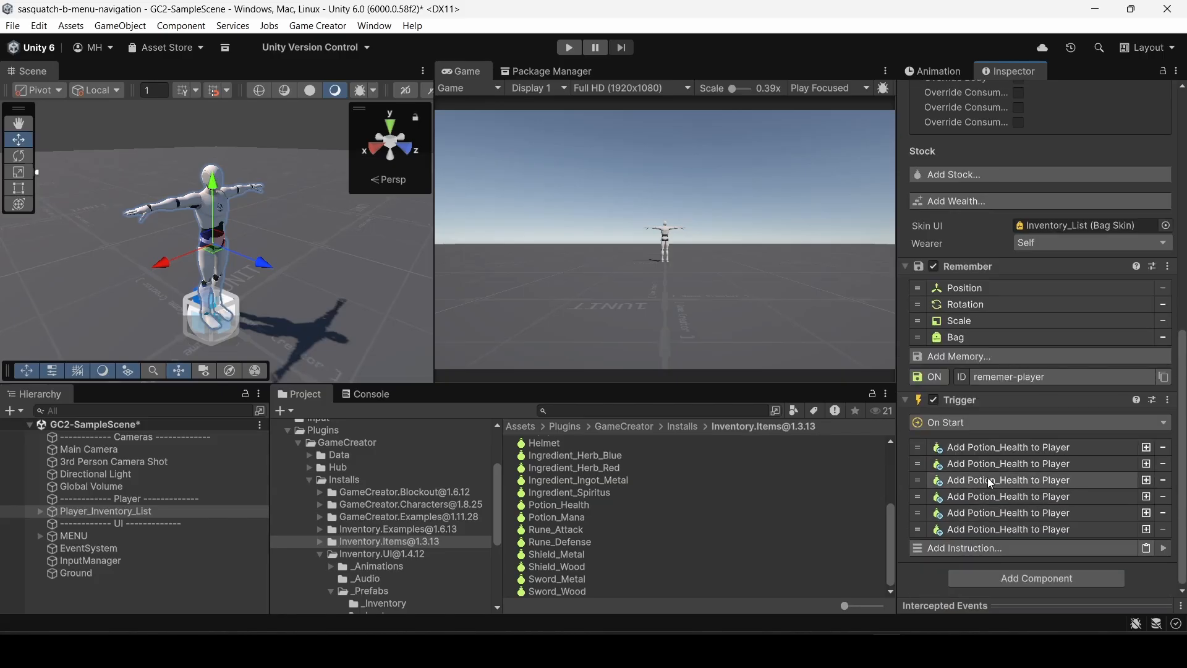
Set the second Add Item instruction's item to Potion_Mana and the third one's to Shield_Metal.
left_click(1020, 465)
left_click(567, 518)
left_click_drag(567, 518, 1082, 502)
left_click(1027, 541)
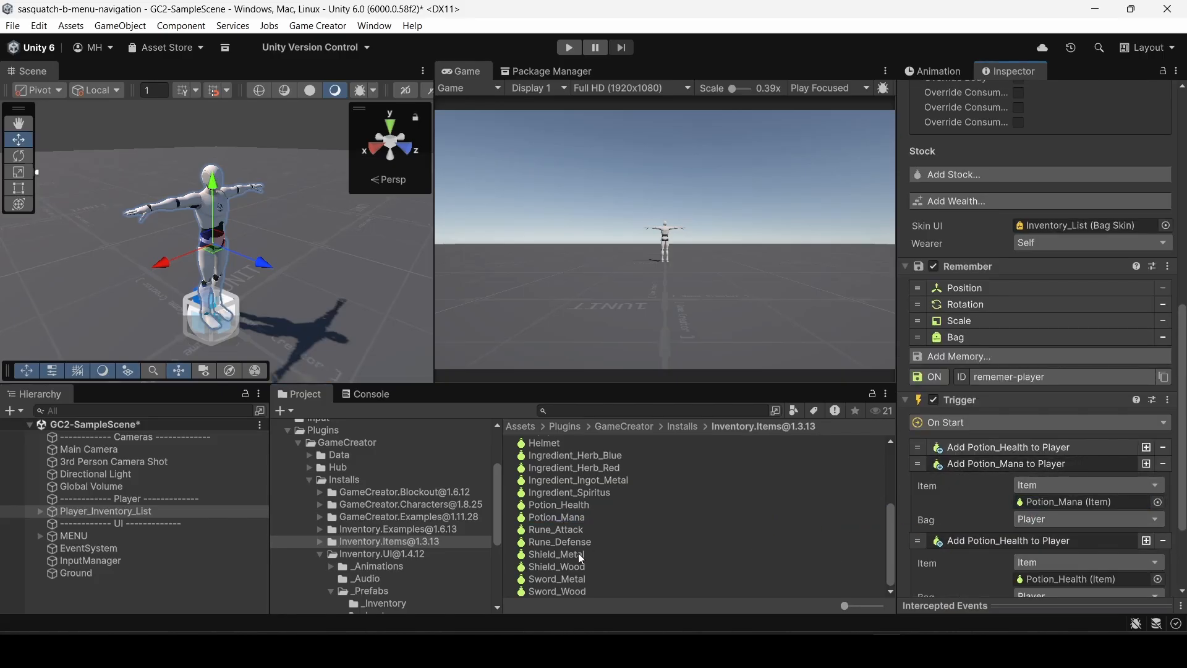
left_click_drag(574, 554, 1020, 577)
left_click(990, 541)
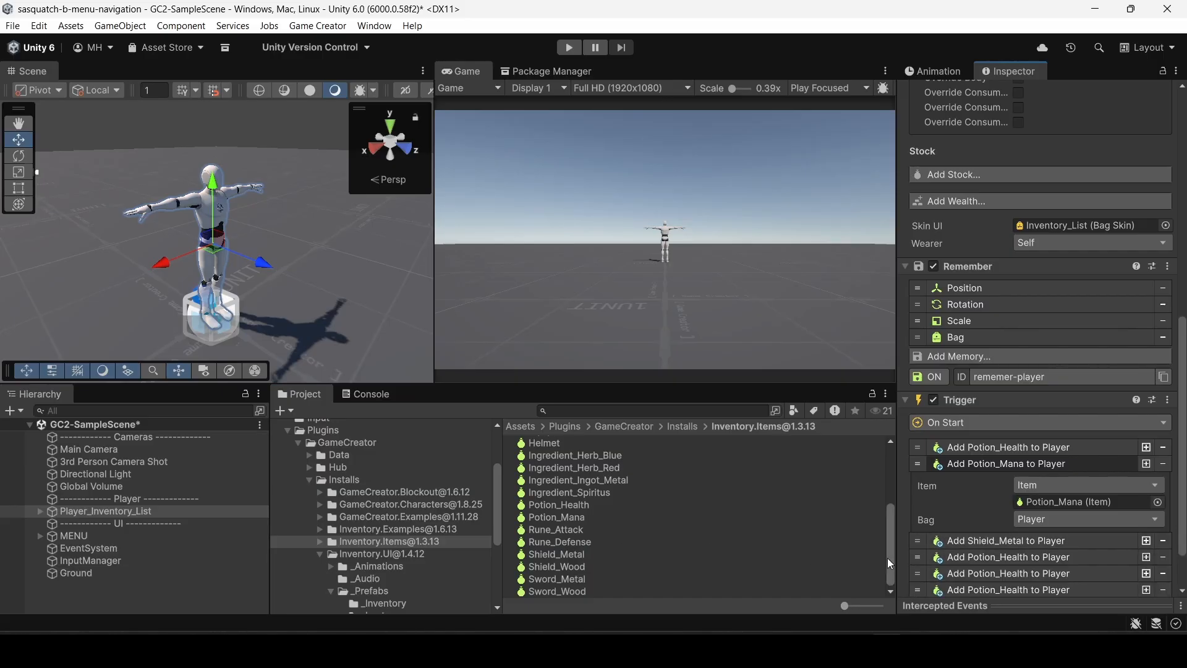
Set the fourth Add Item instruction's item to Rune_Attack and the fifth one's to Sword_Metal.
left_click(992, 556)
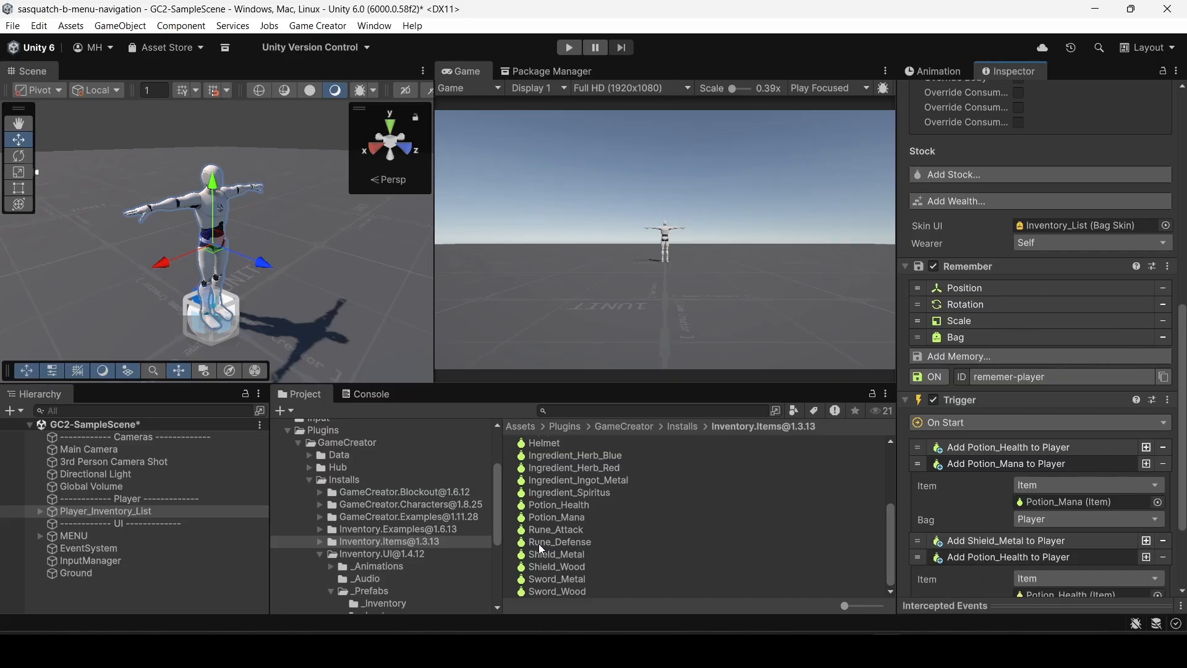
left_click_drag(552, 528, 1045, 476)
left_click(974, 438)
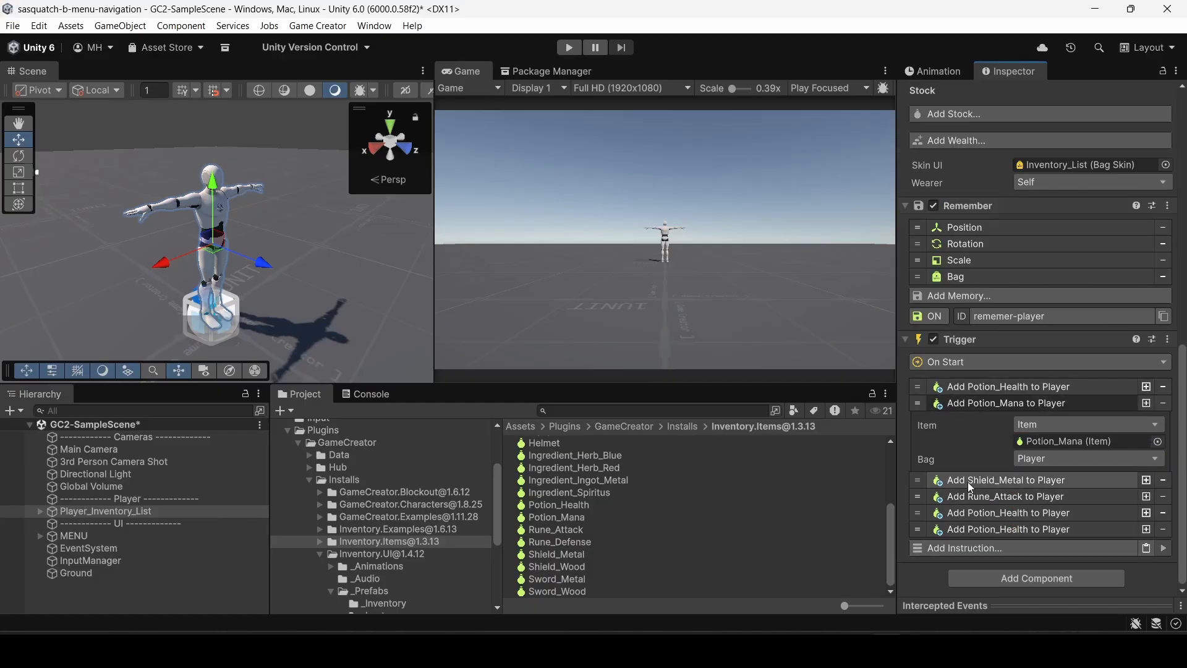
left_click(973, 510)
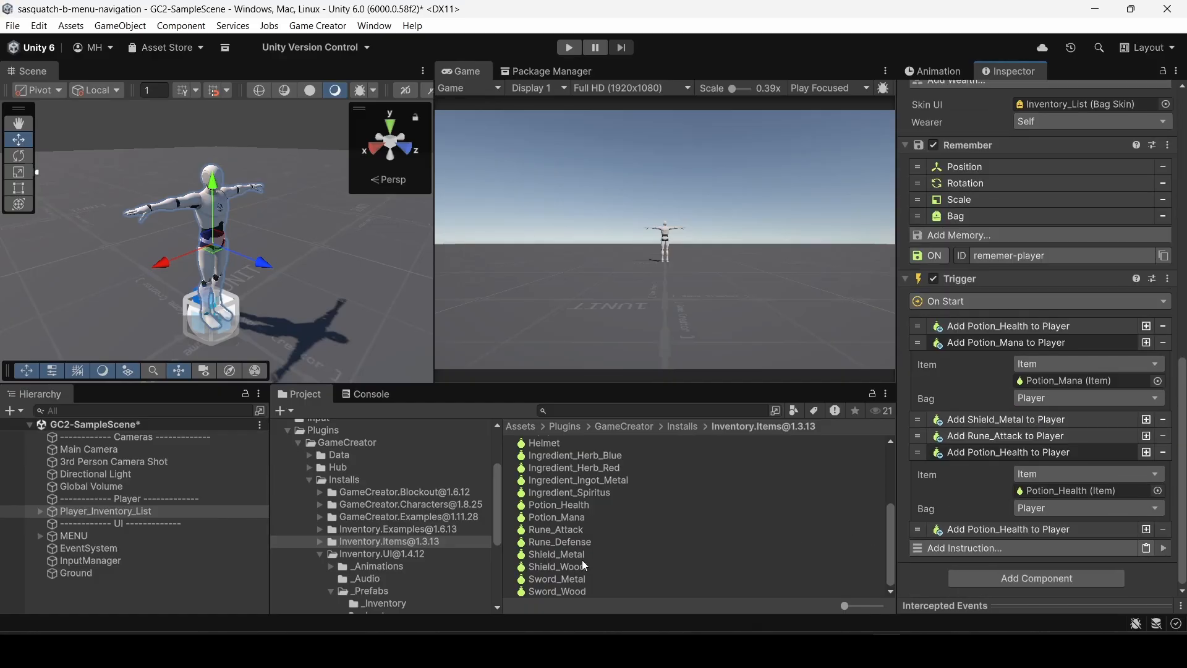
left_click_drag(568, 579, 1045, 492)
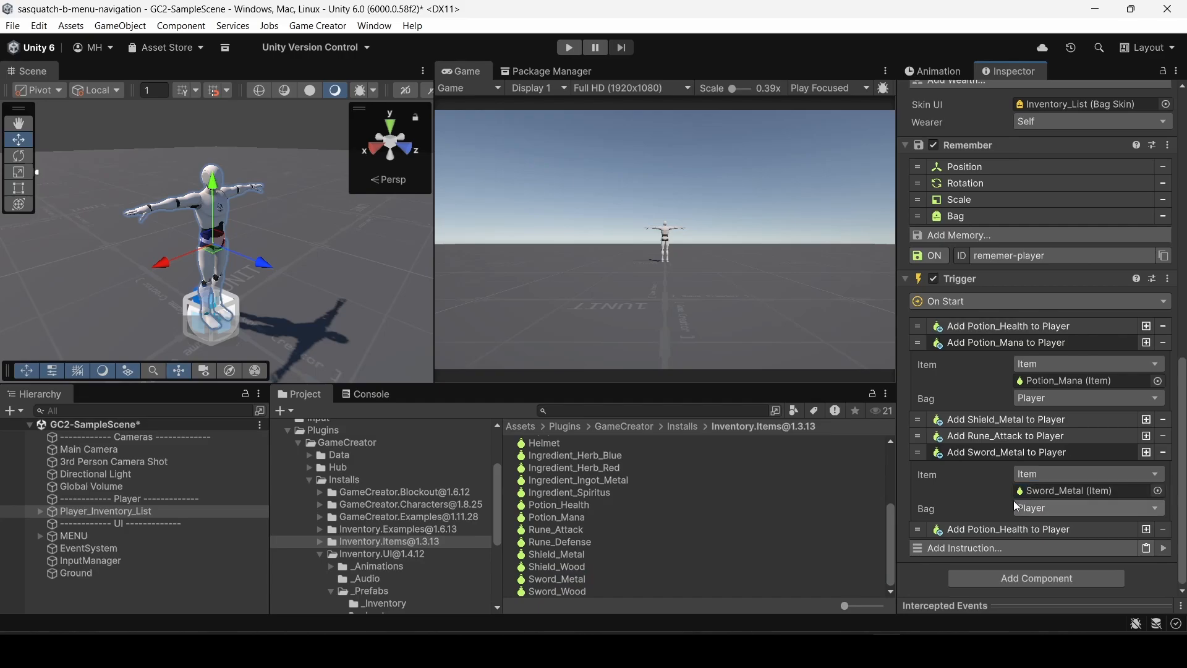
Set the sixth Add Item instruction's item to Helmet, collapse the open instructions and save the scene.
left_click(981, 455)
left_click(978, 549)
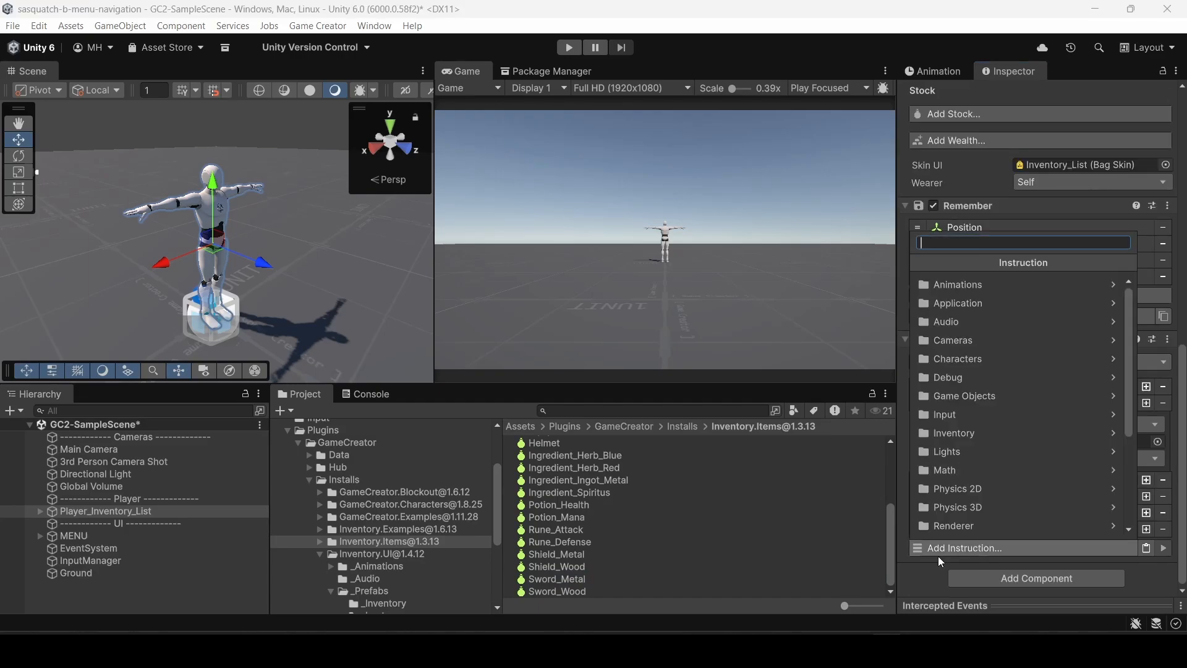
left_click(937, 555)
left_click(970, 528)
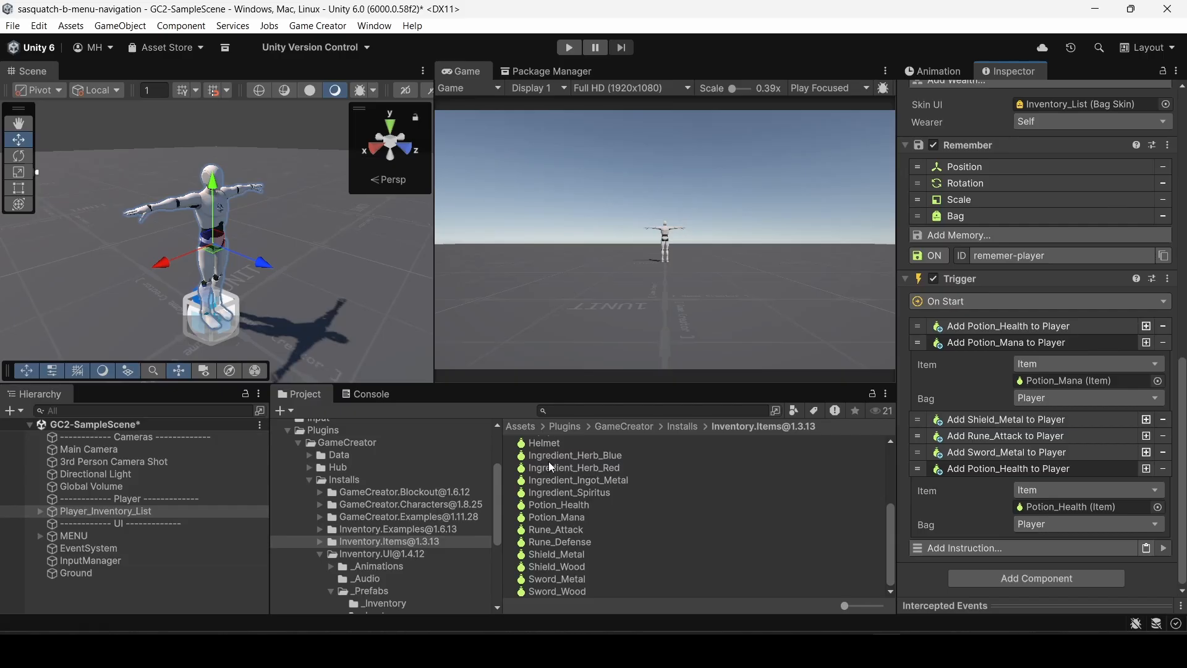
scroll(552, 467, "up", 2)
left_click_drag(554, 486, 1038, 512)
left_click(986, 469)
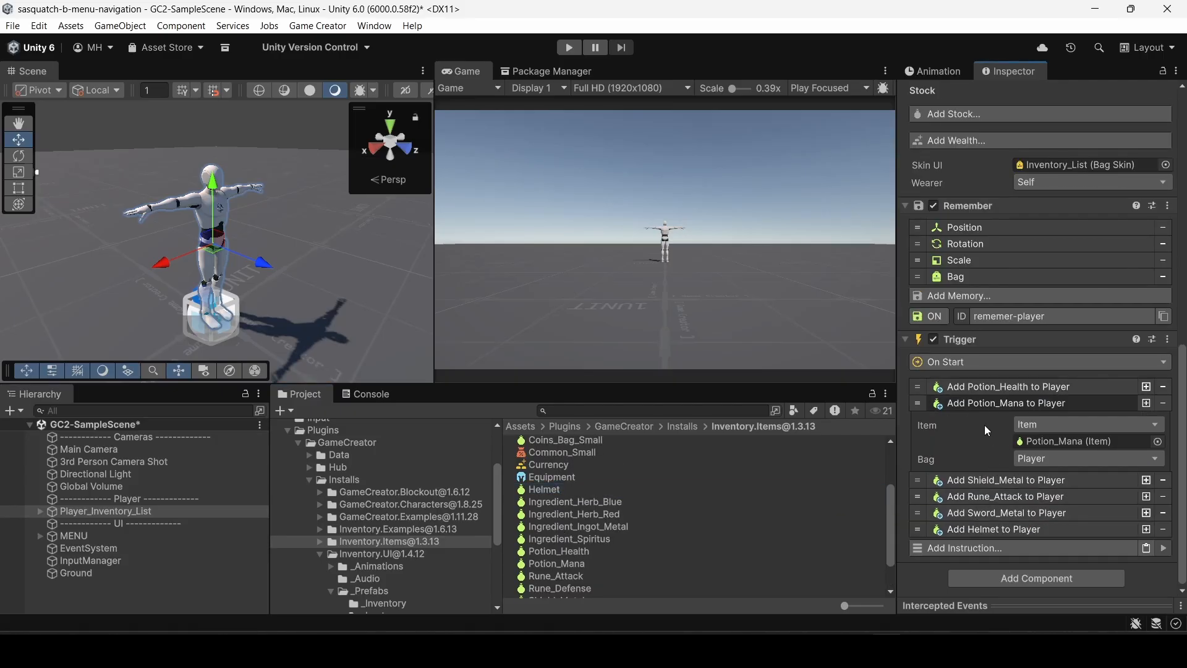
left_click(977, 403)
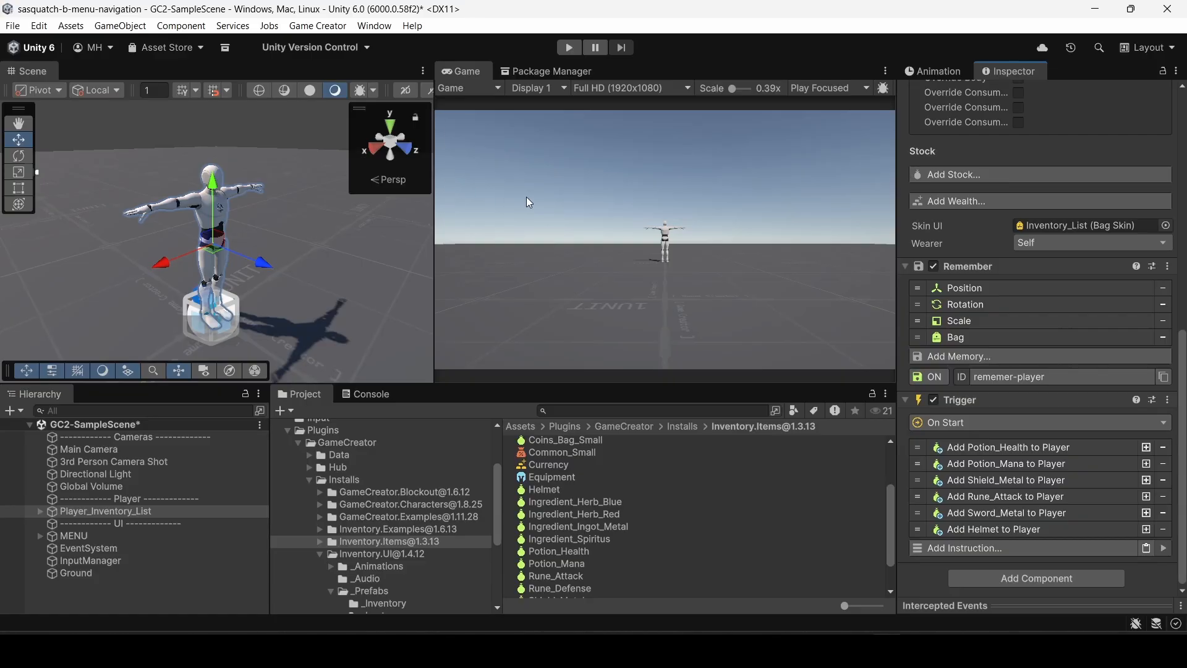
key("ctrl+s")
Play the scene, move the selection around the inventory's item slots and open the Health Potion's details.
left_click(568, 49)
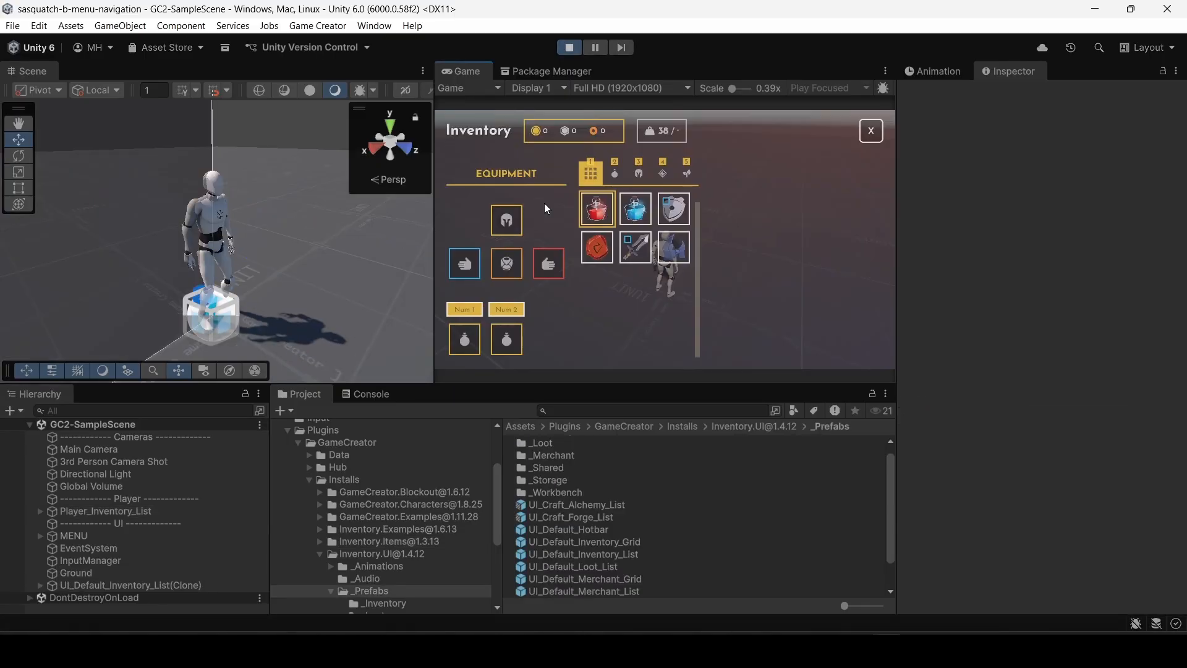
key("Right")
key("Right")
key("Down")
key("Down")
key("Up")
key("Right")
key("Right")
key("Up")
key("Right")
key("Down")
key("Right")
key("Right")
key("Up")
key("Left")
key("Down")
key("Left")
key("Up")
key("Right")
key("Down")
key("Right")
key("Up")
key("Left")
key("Left")
key("Return")
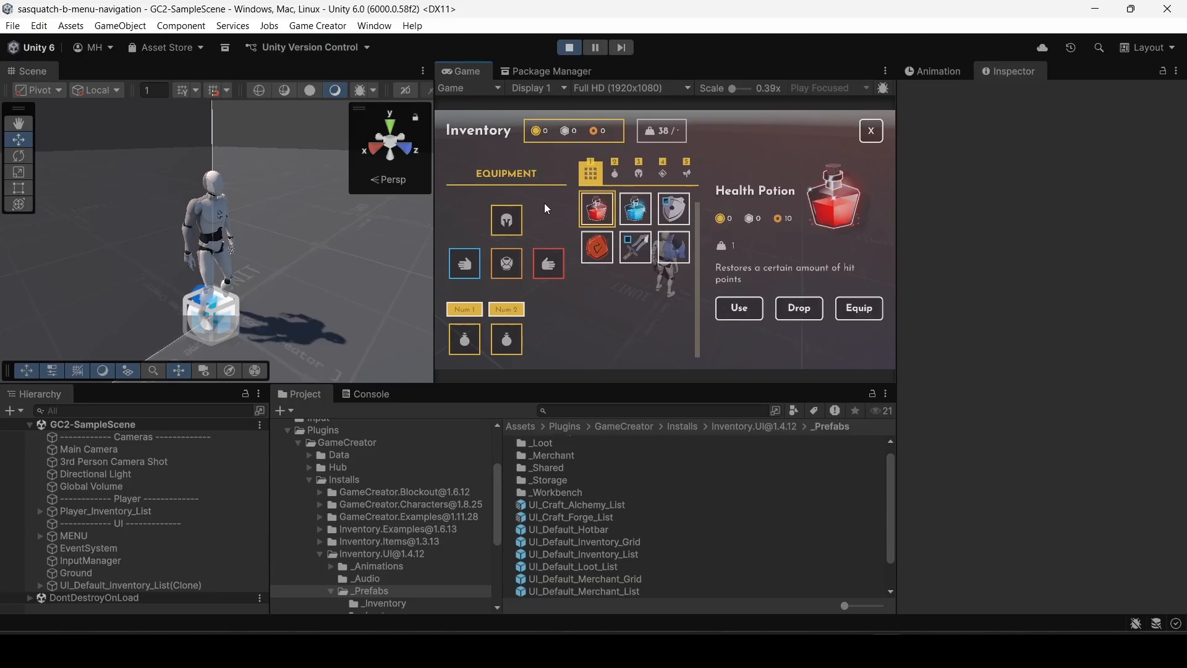
Move between the Health Potion's Use, Drop and Equip options, use the potion, close the inventory and stop playing.
key("Right")
key("Left")
key("Left")
key("Right")
key("Left")
key("Left")
key("Right")
key("Right")
key("Right")
key("Right")
key("Left")
key("Left")
key("Return")
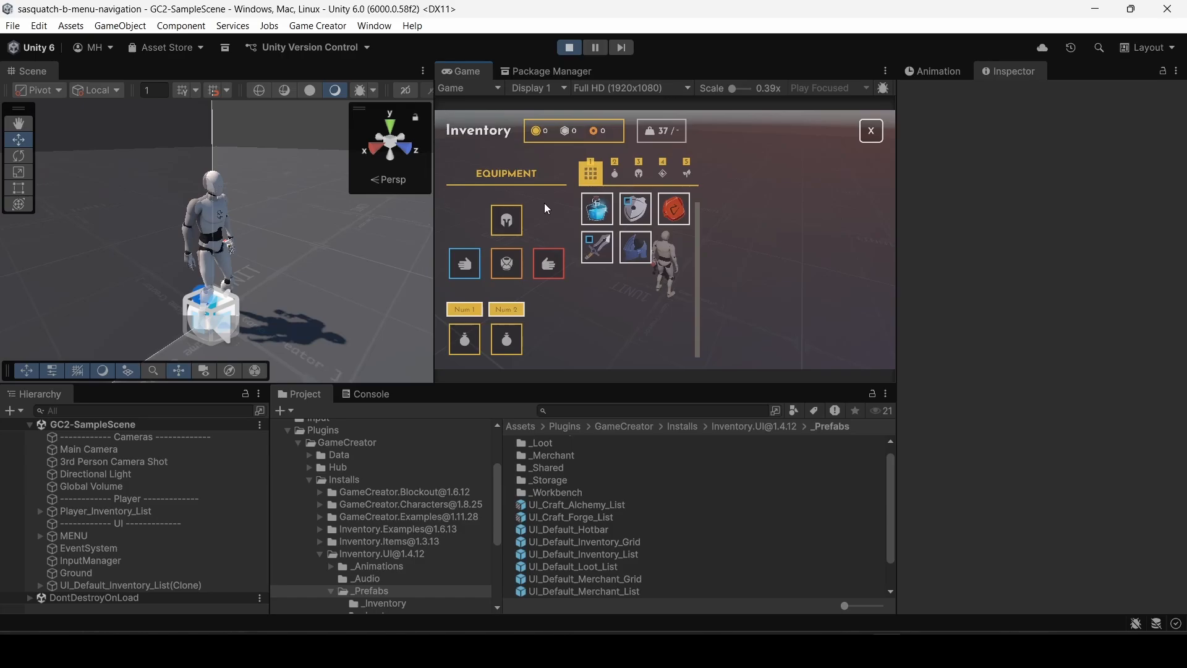
key("i")
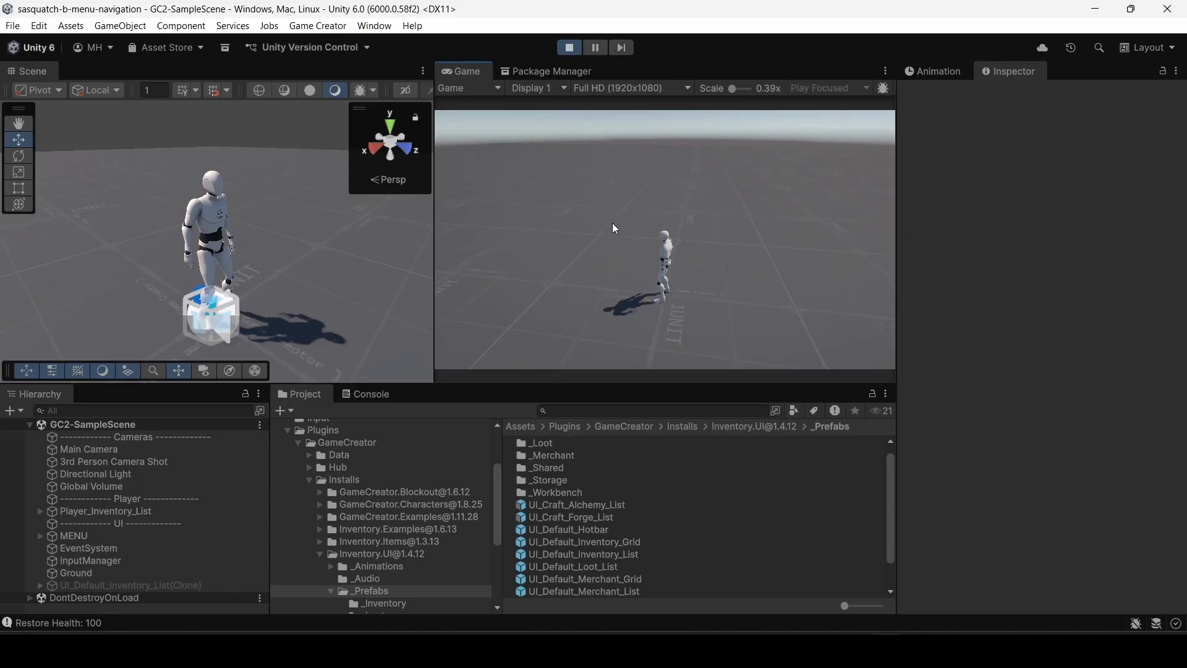
left_click(569, 49)
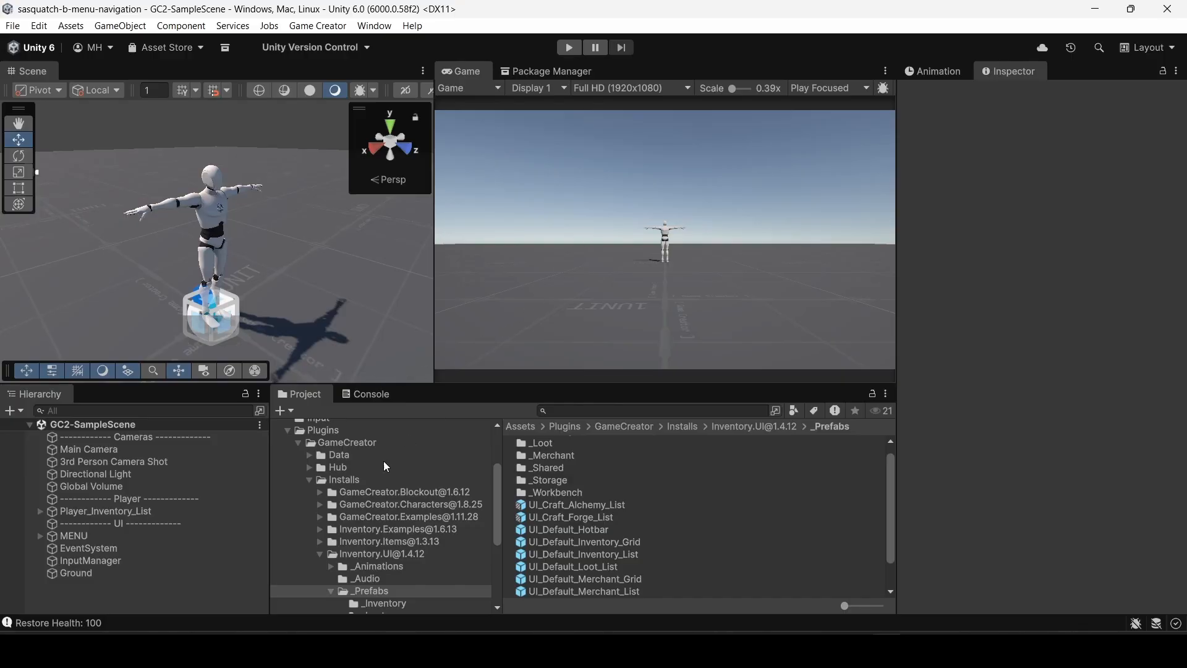
Disable the On Start trigger on Player_Inventory_List.
left_click(99, 512)
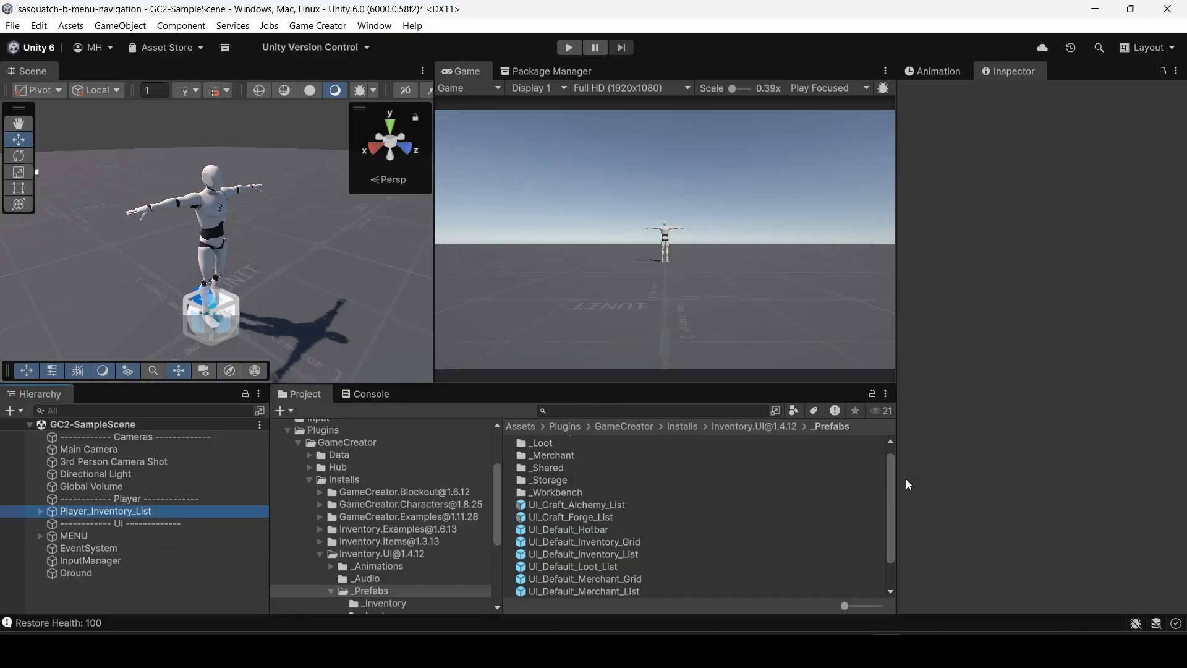
scroll(937, 470, "down", 10)
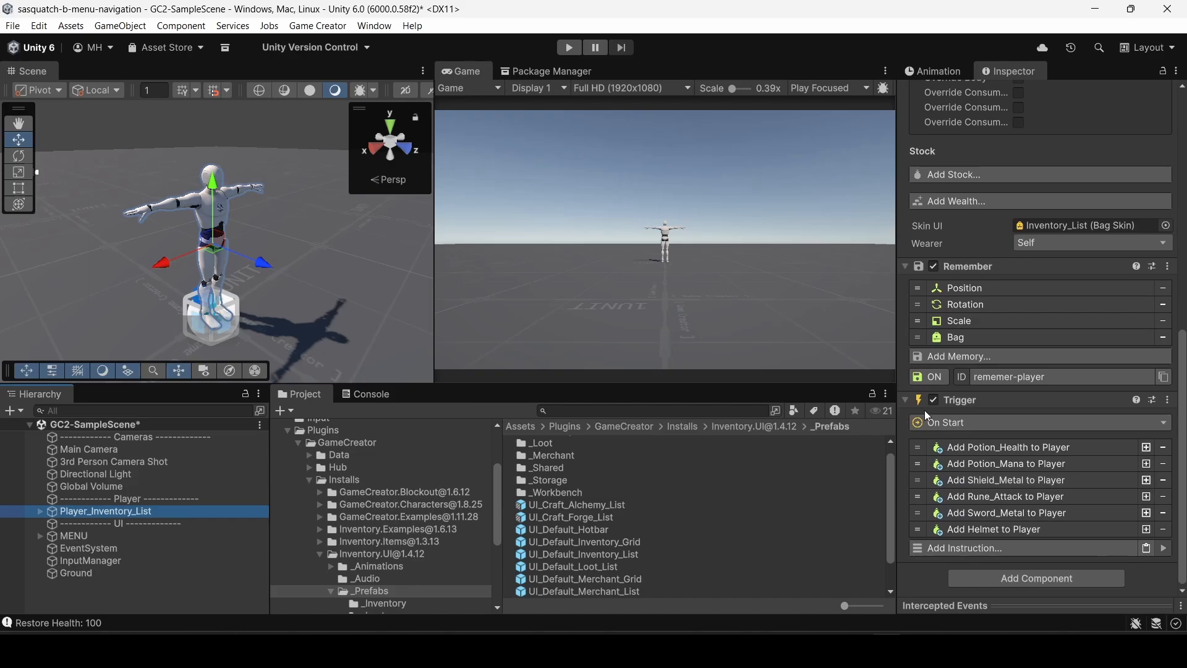
left_click(934, 400)
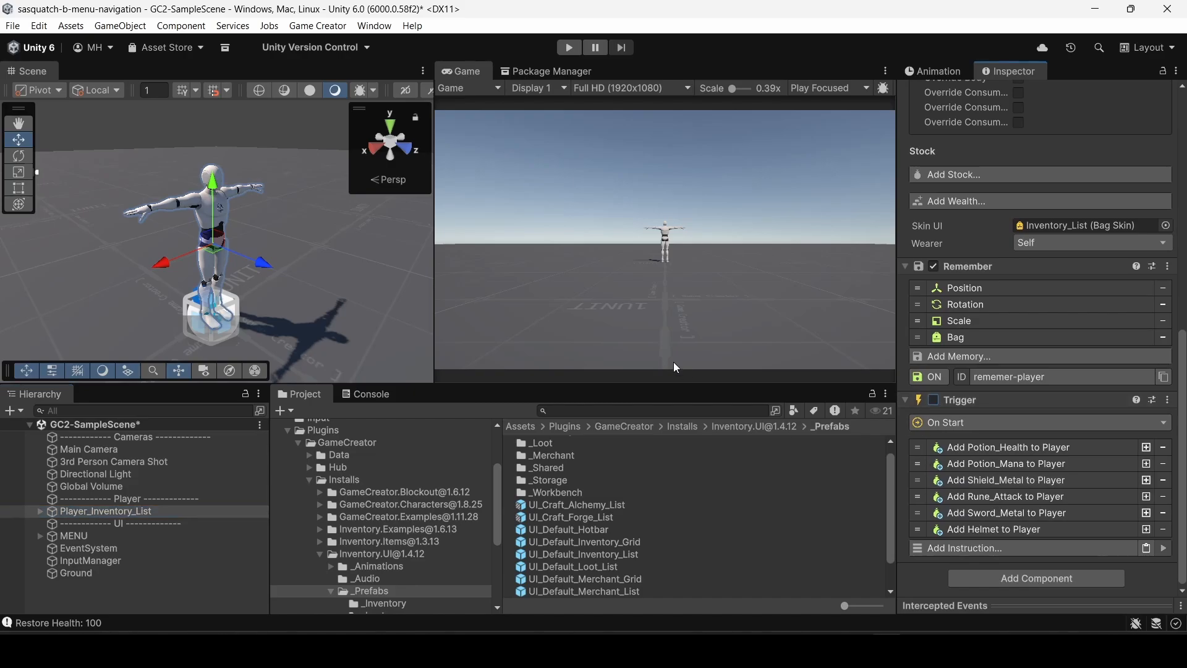
Play the scene without the starting items, open and close the inventory, and stop playing.
left_click(568, 47)
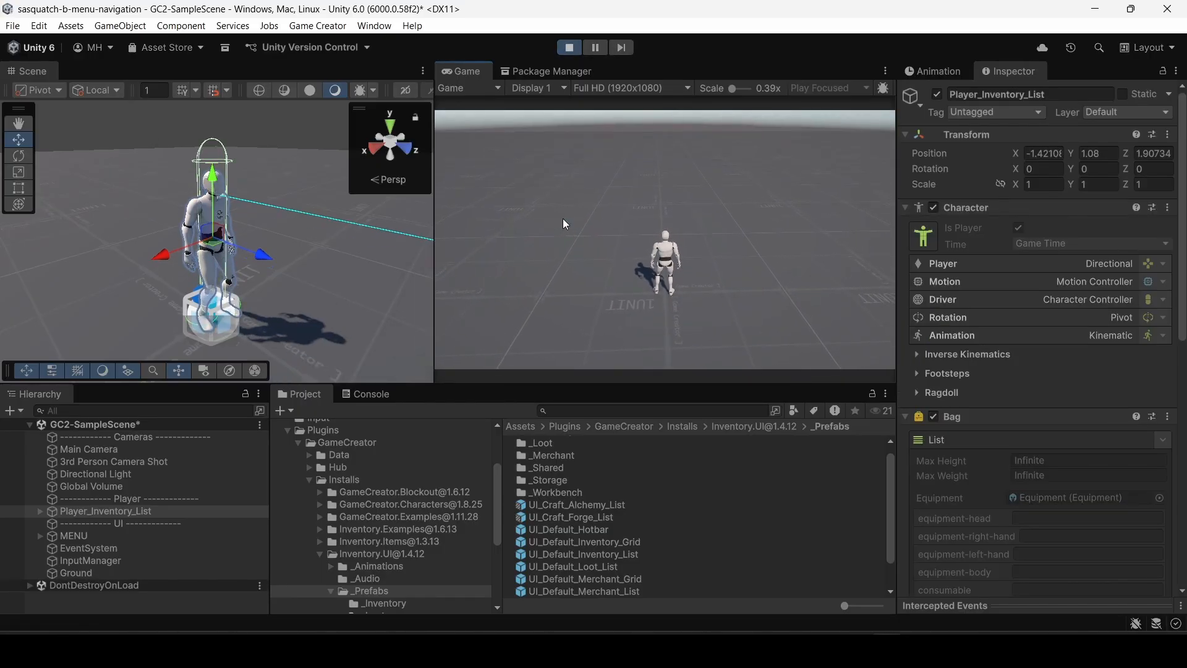
key("i")
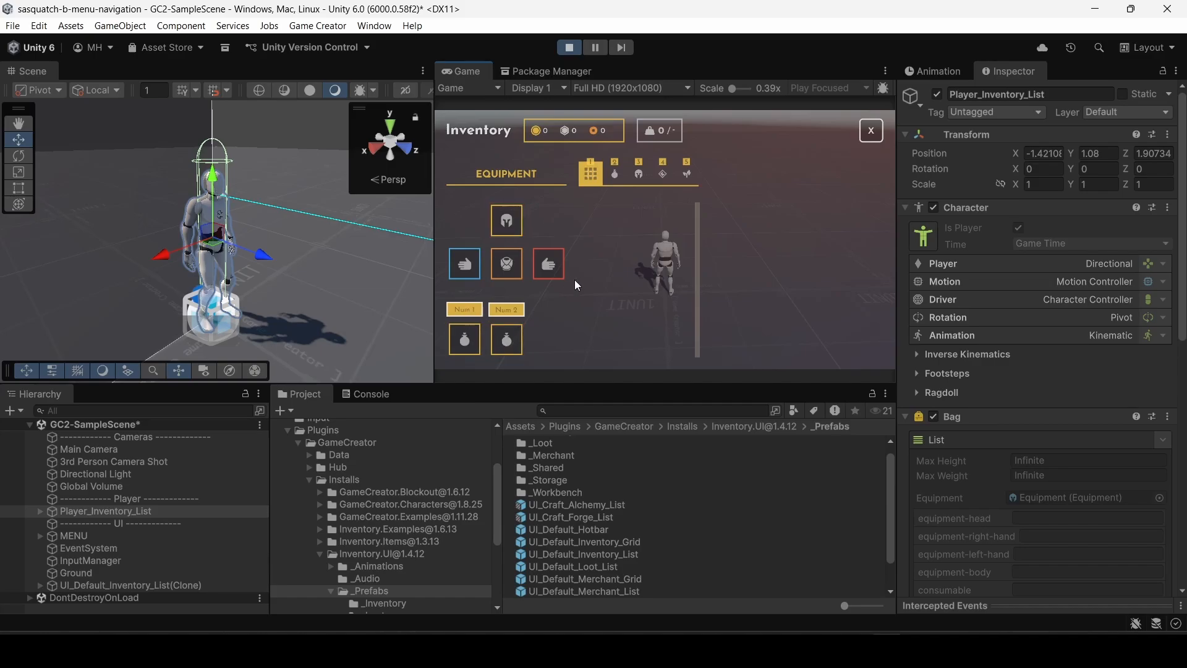
key("i")
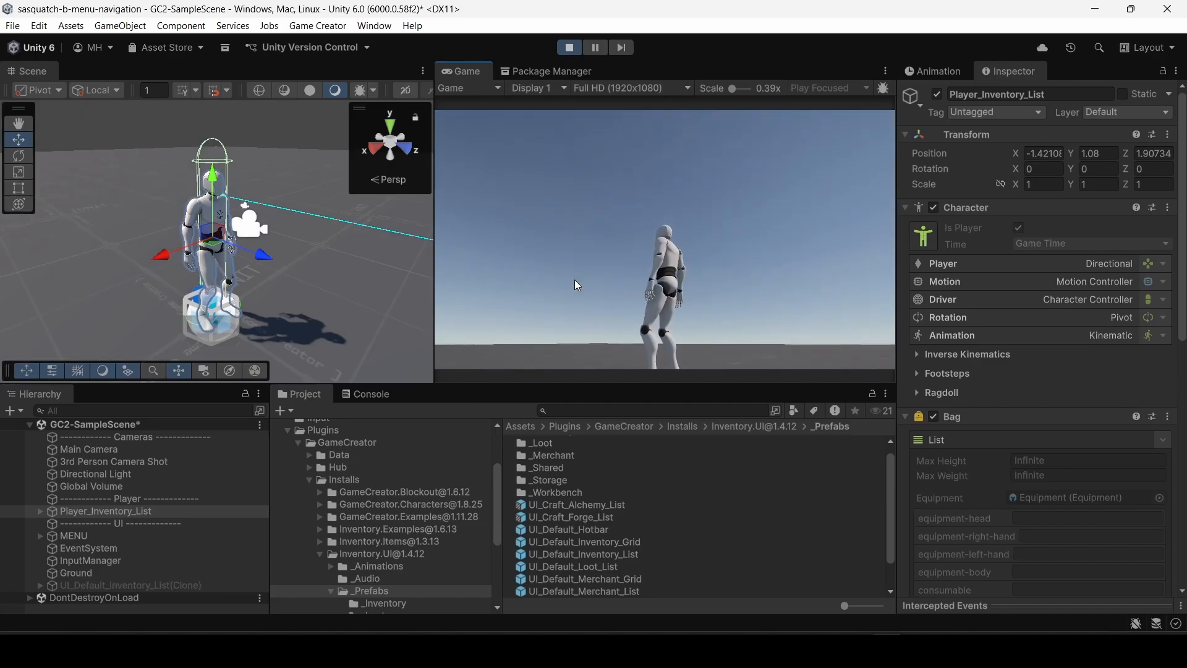
left_click(569, 48)
Re-enable the On Start trigger on Player_Inventory_List and play the scene.
scroll(1000, 437, "down", 10)
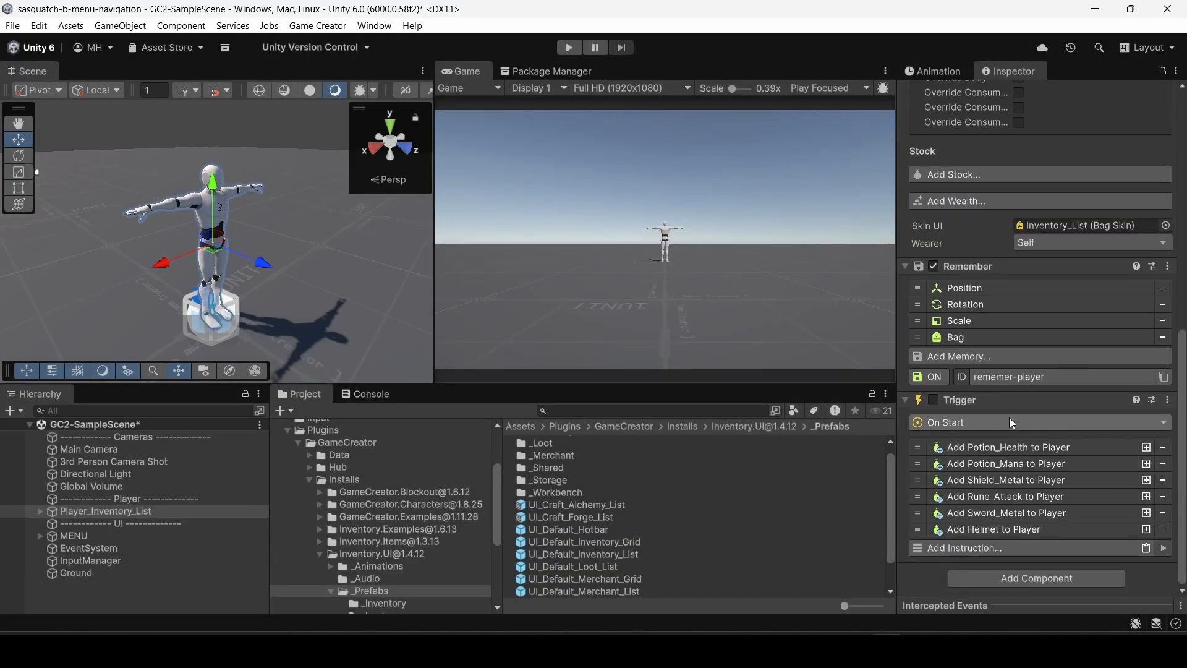
left_click(568, 49)
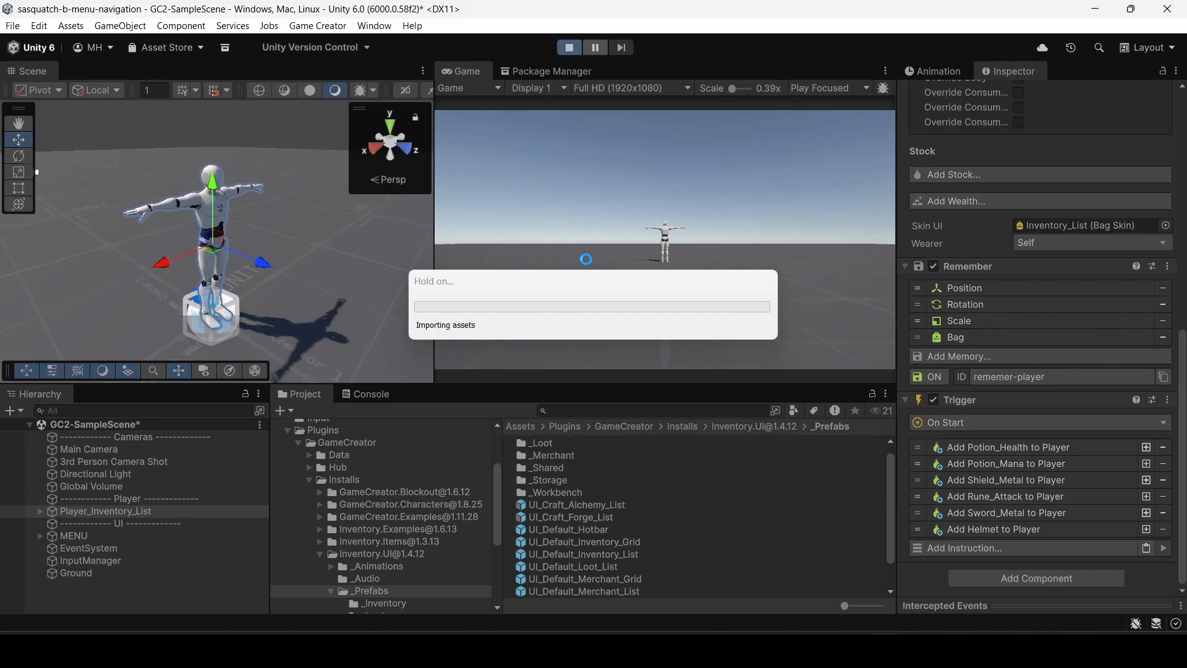
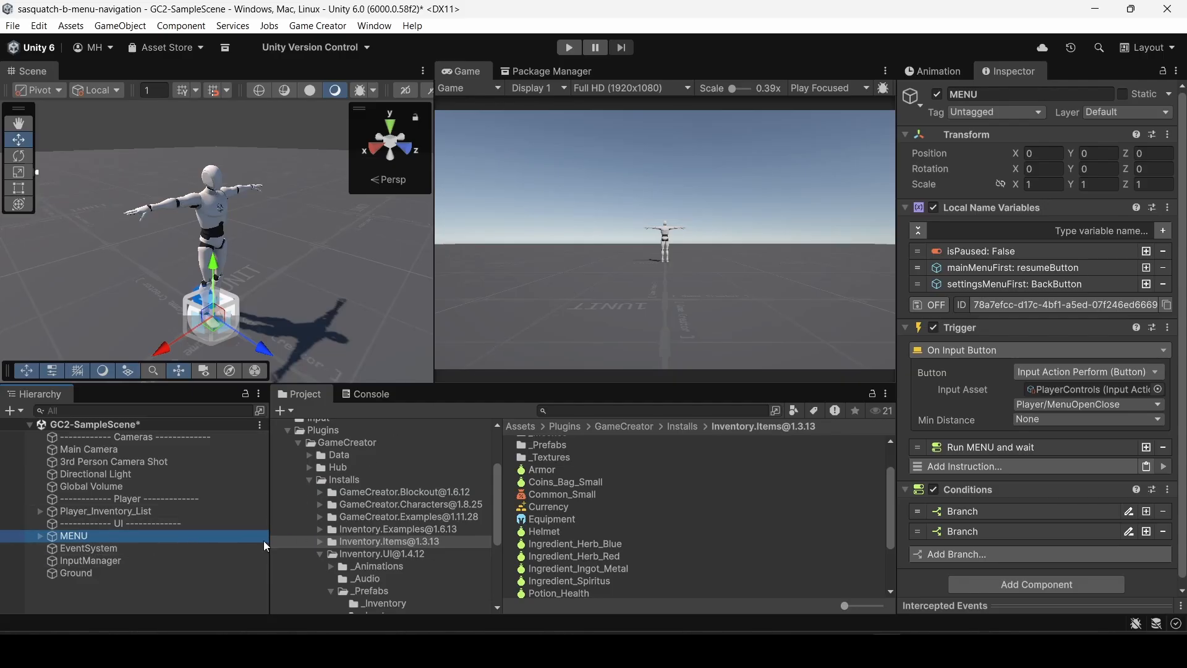
left_click(378, 554)
scroll(378, 554, "down", 4)
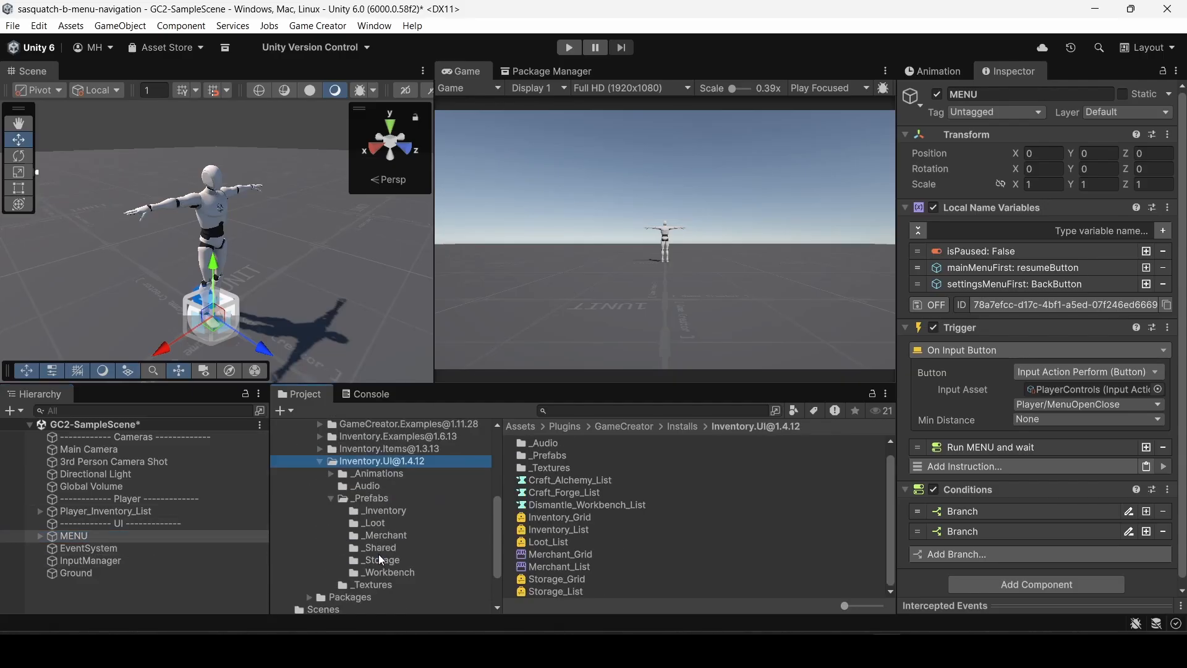
scroll(377, 501, "up", 1)
left_click(377, 497)
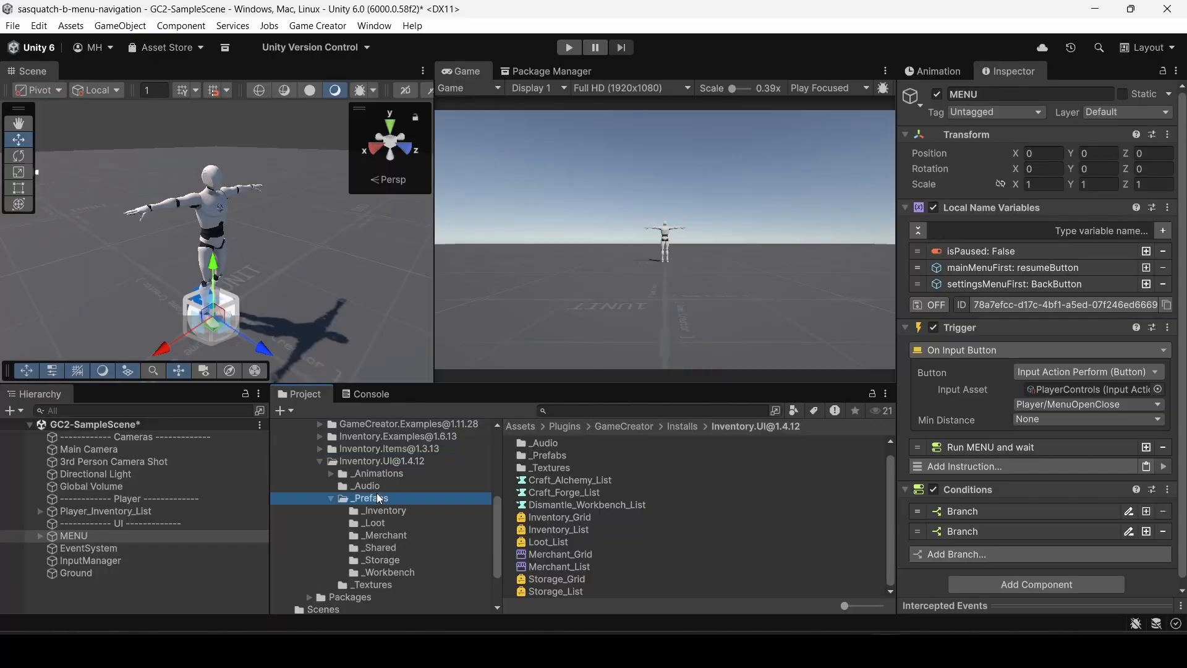
double_click(576, 554)
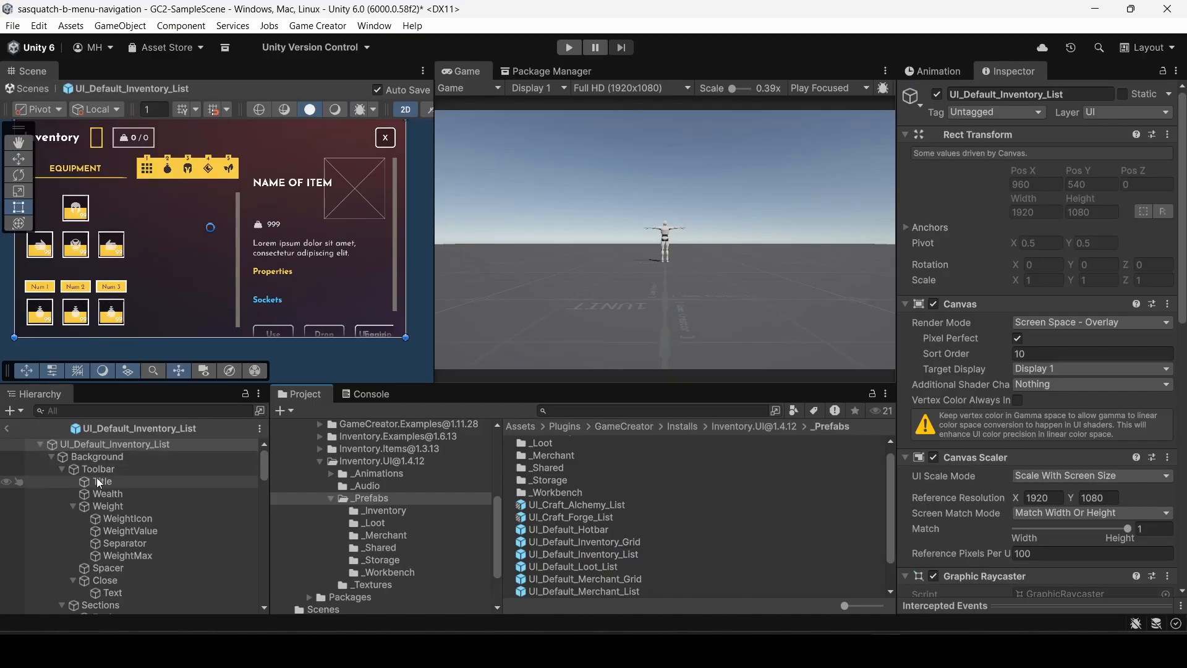
scroll(180, 520, "down", 4)
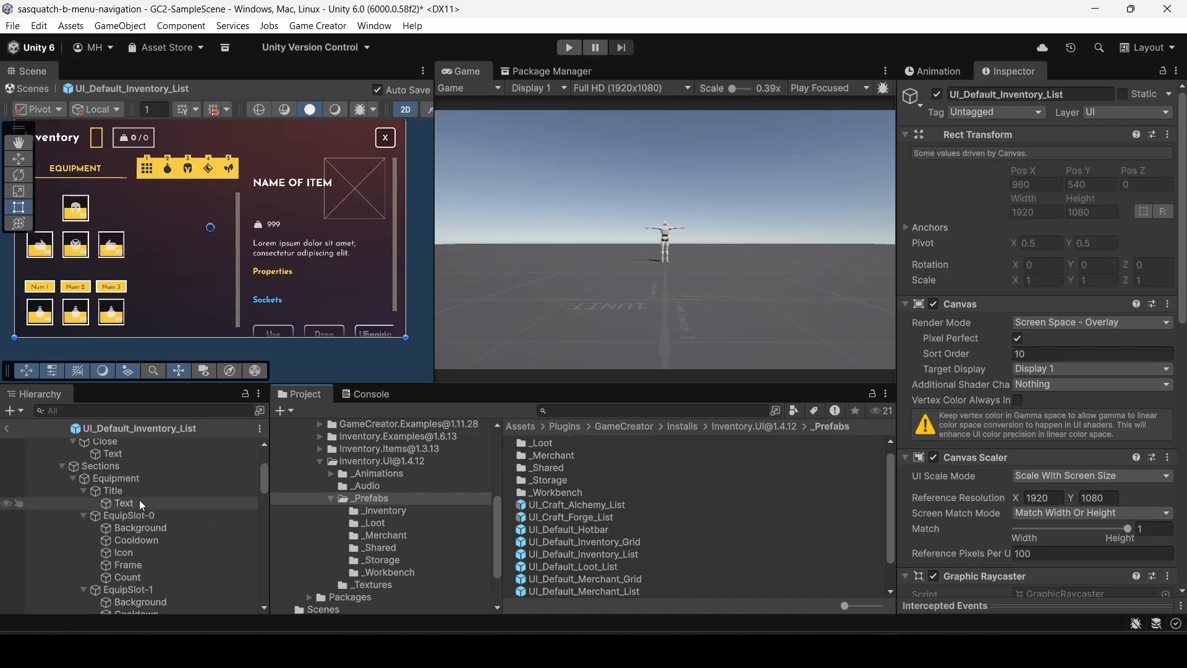
scroll(133, 512, "up", 4)
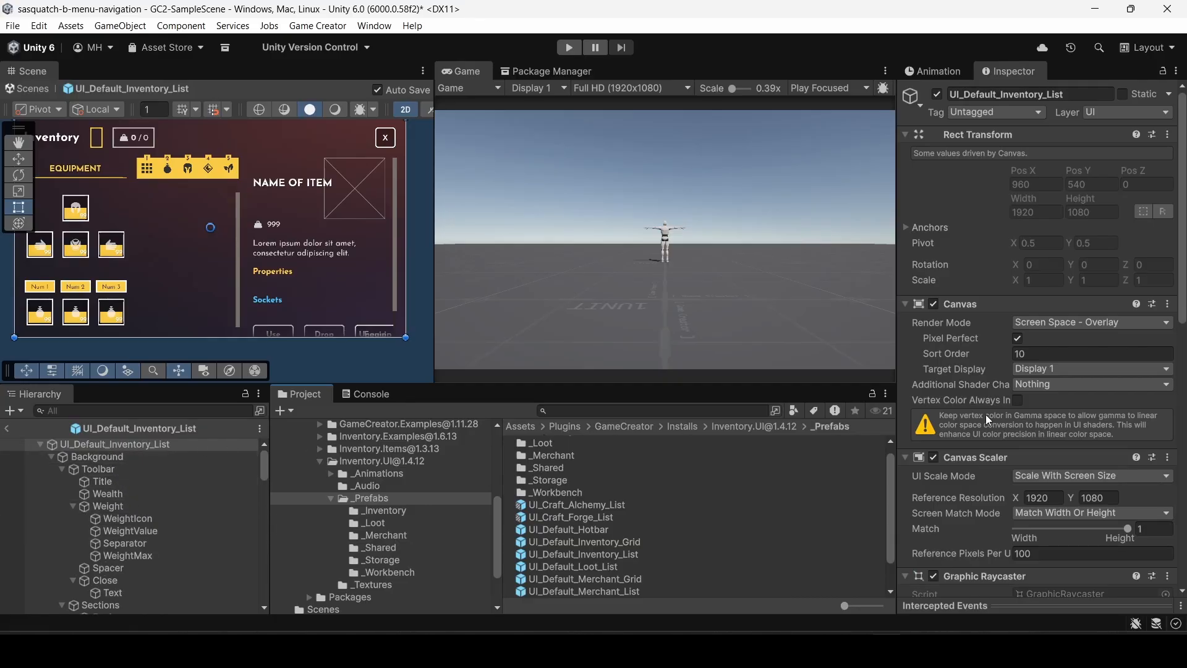
Enable the inventory prefab's On Enable trigger and set its Focus On instruction to EquipSlot-0.
scroll(1181, 275, "down", 15)
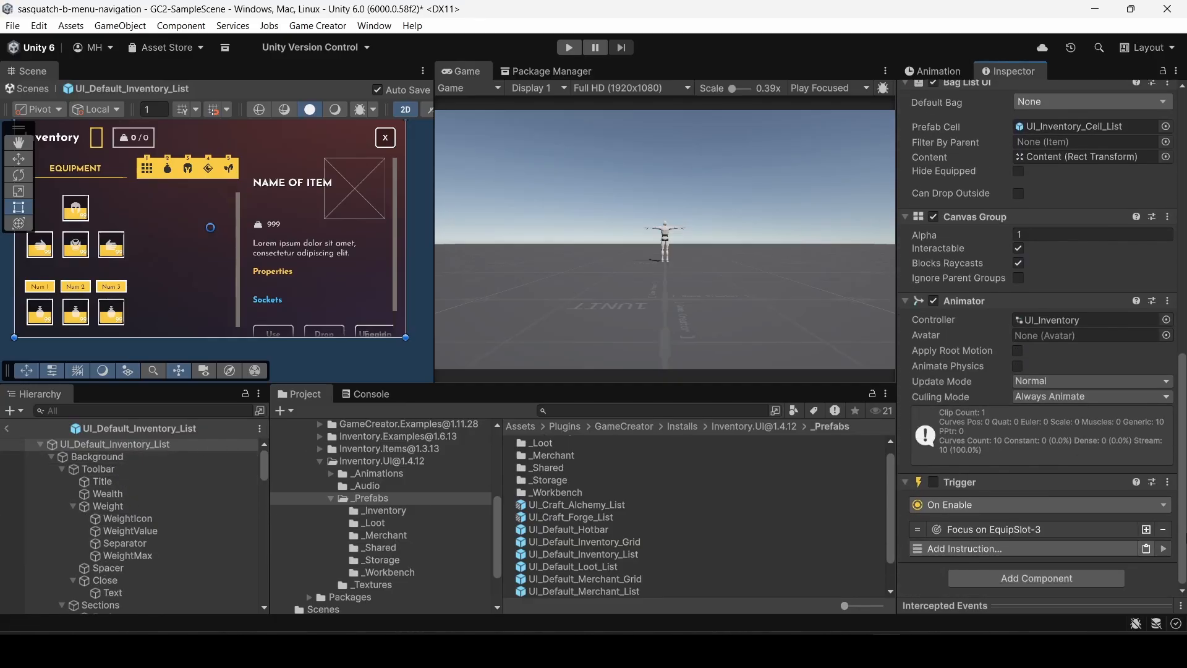
left_click(934, 482)
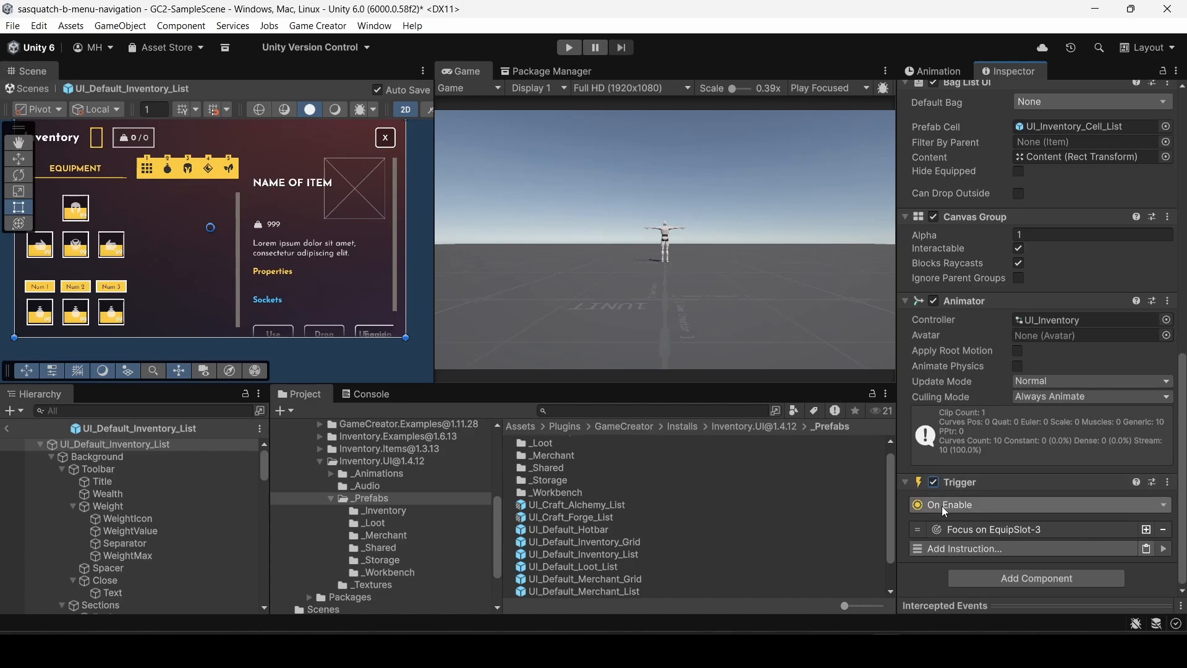
left_click(958, 531)
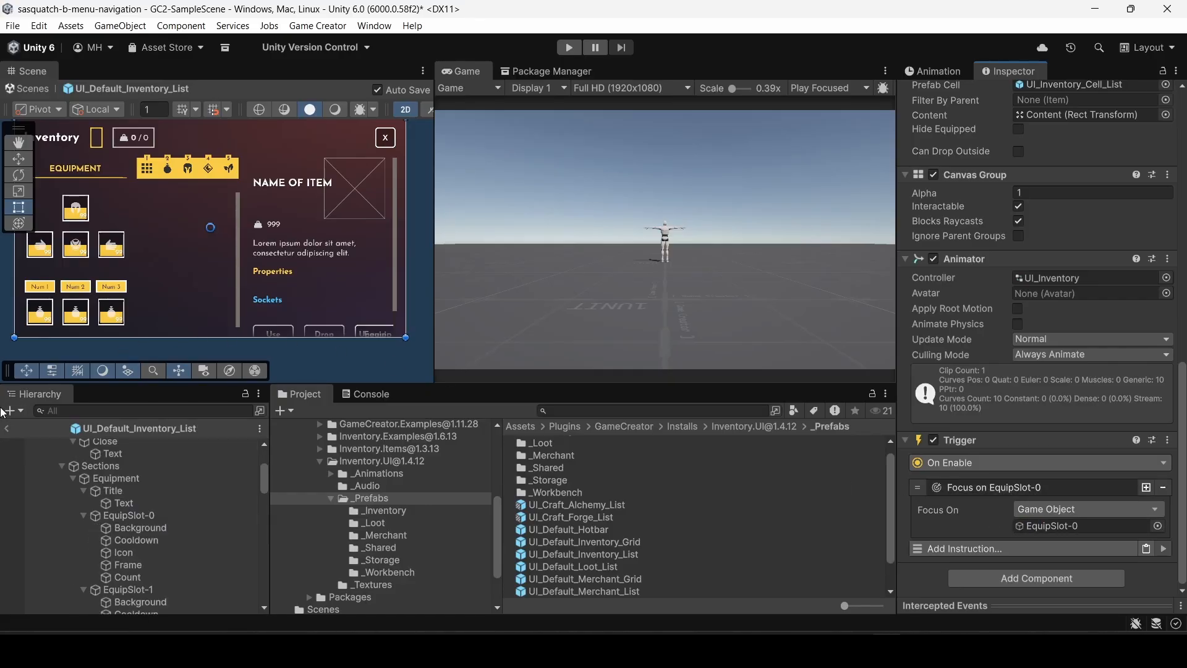
Leave prefab editing and play the scene to test the inventory's initial focus.
left_click(5, 429)
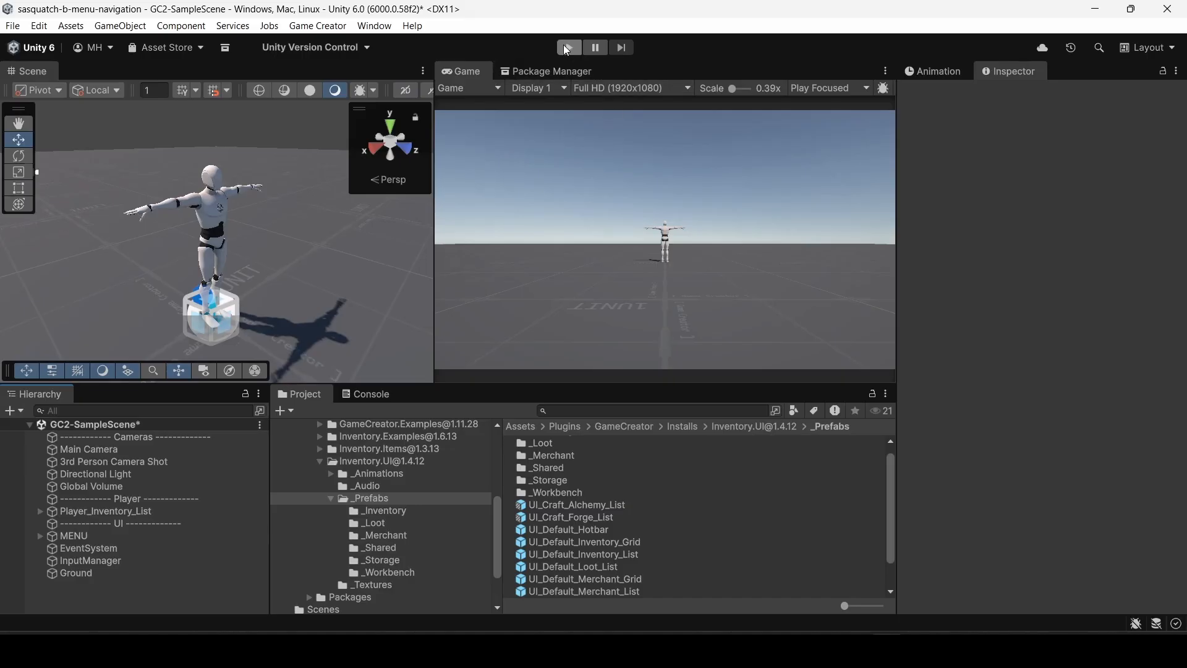
left_click(563, 46)
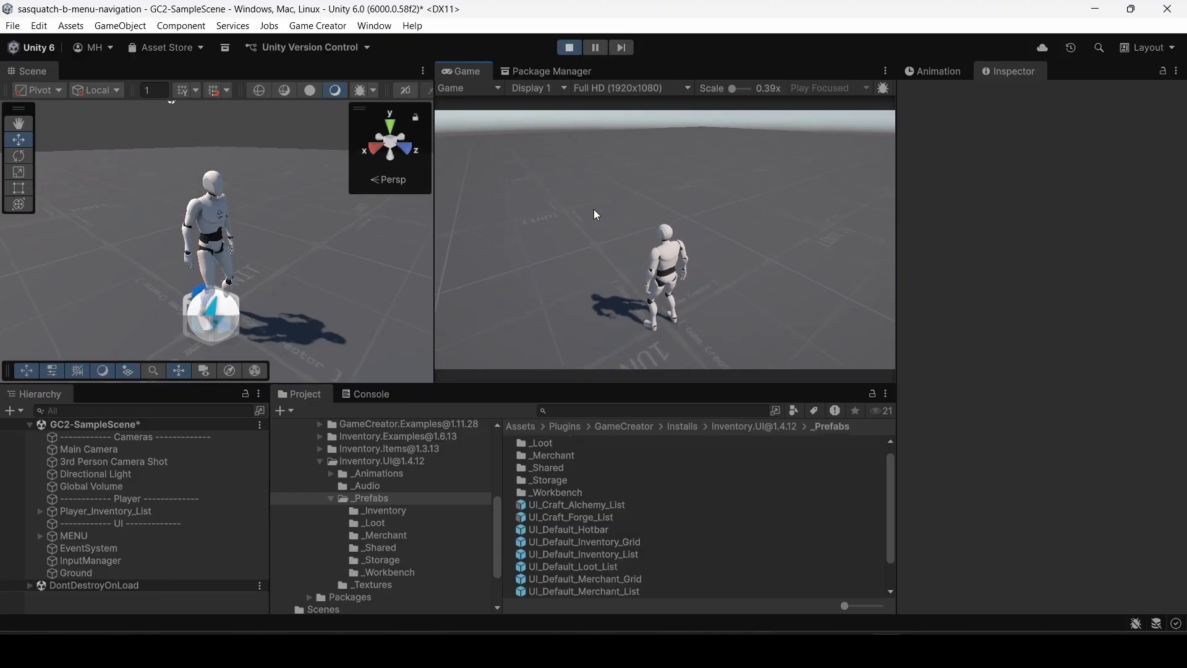
Open the player's inventory in the running game to view it and stop play mode.
key("i")
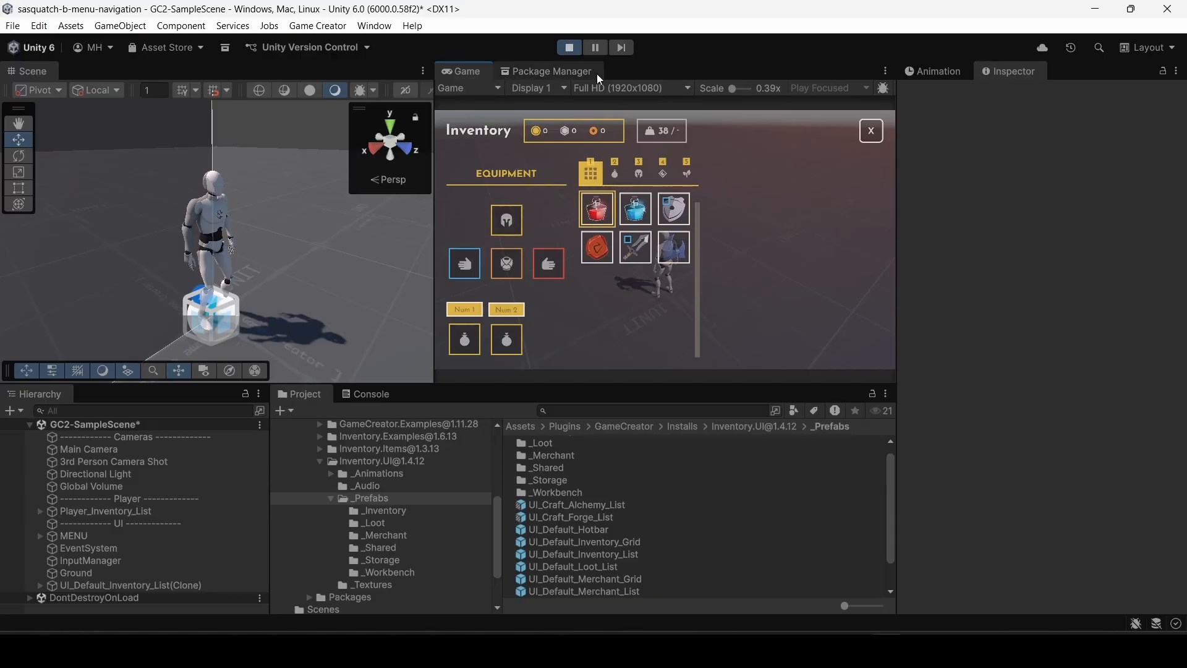
left_click(571, 47)
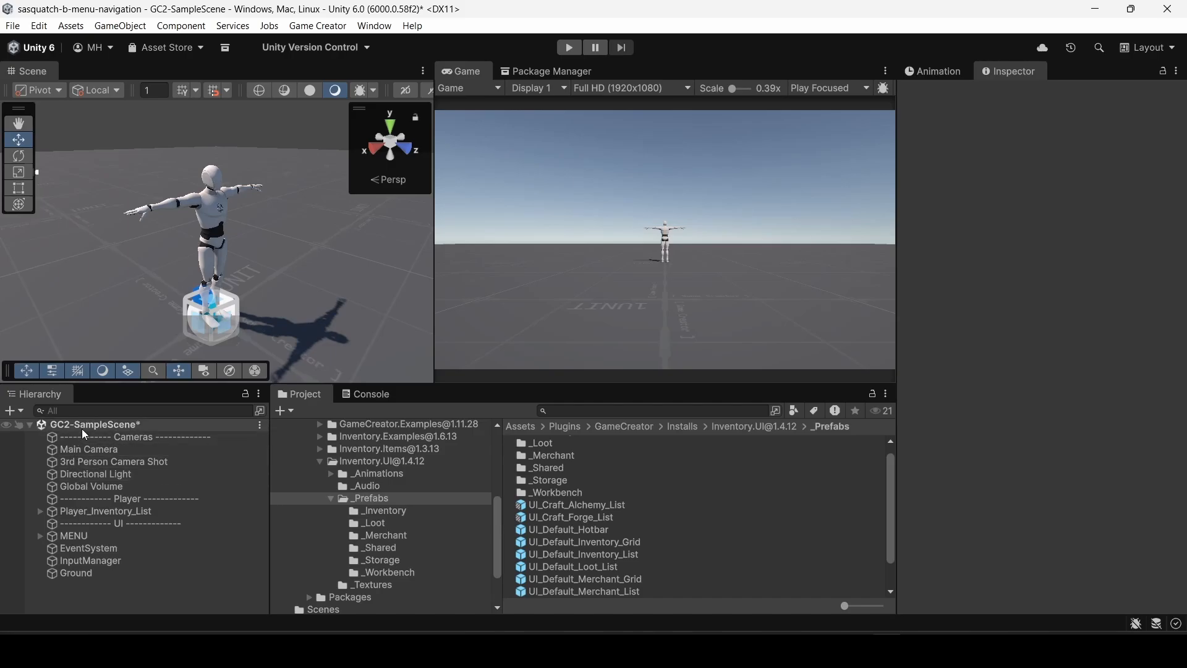
Disable the On Start Trigger component on Player_Inventory_List and run the scene.
left_click(79, 518)
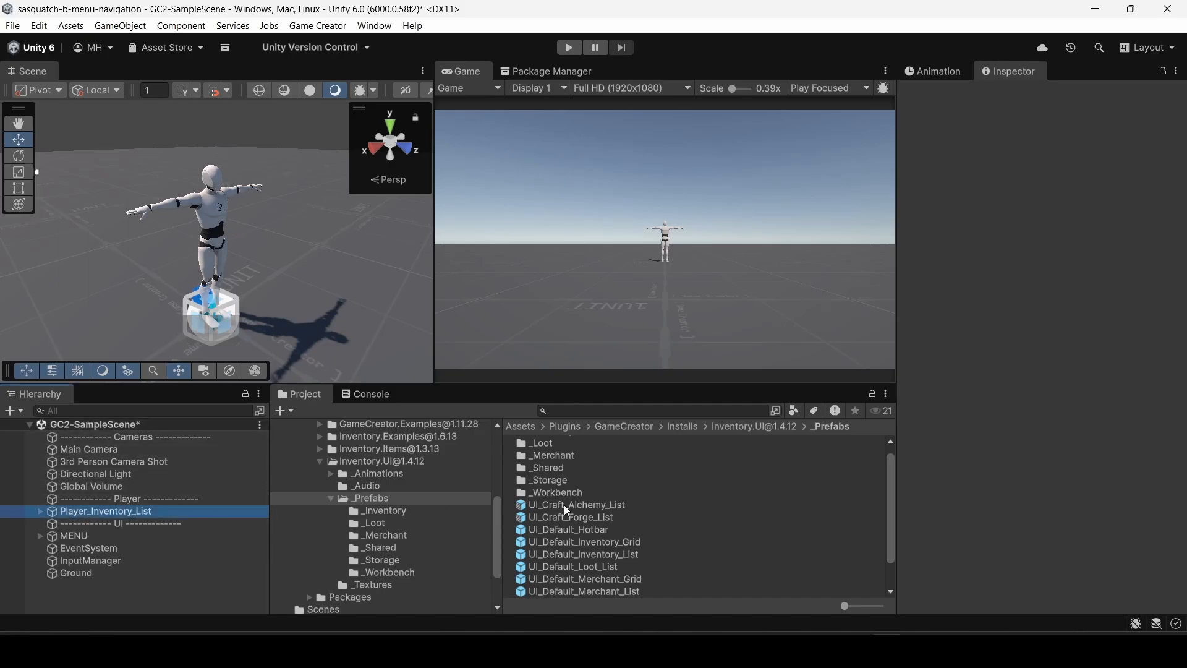
scroll(997, 463, "down", 15)
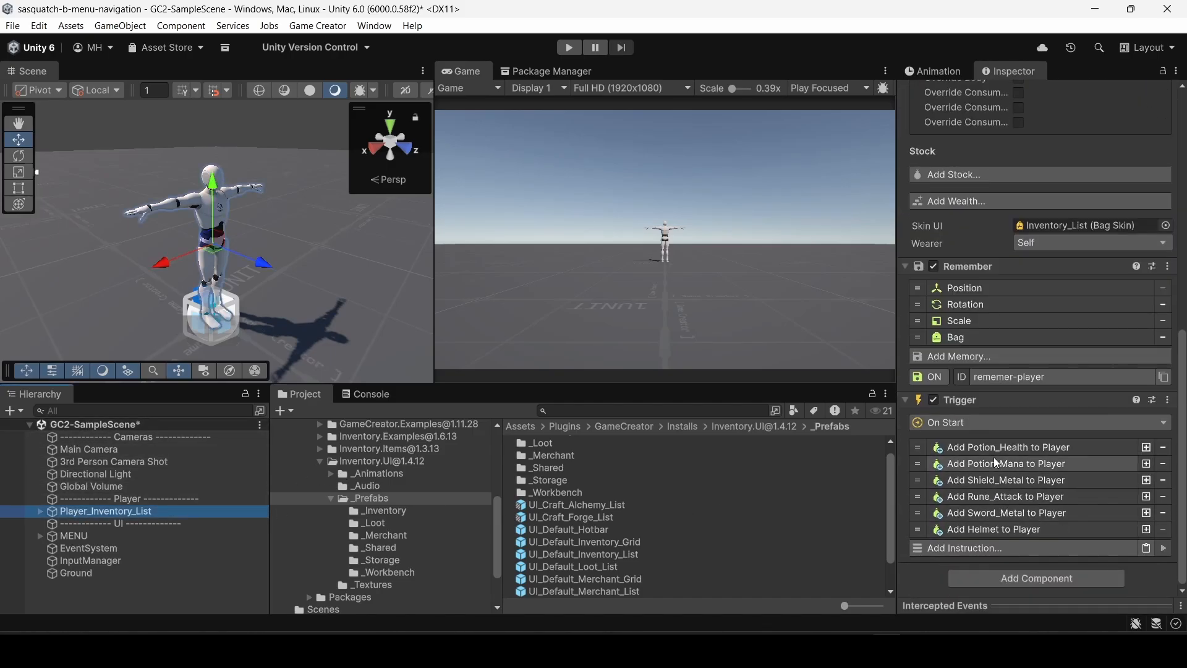
left_click(933, 400)
left_click(569, 47)
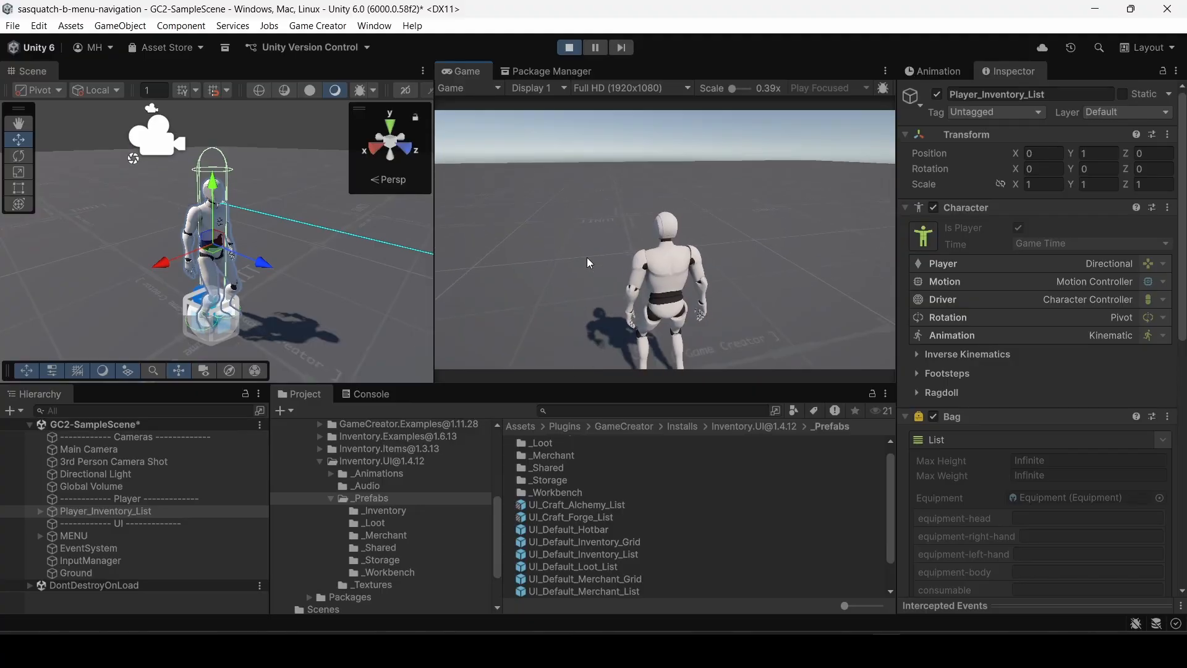
Open the empty inventory in the running game, test directional navigation between the equipment slots, and end the play test.
key("Tab")
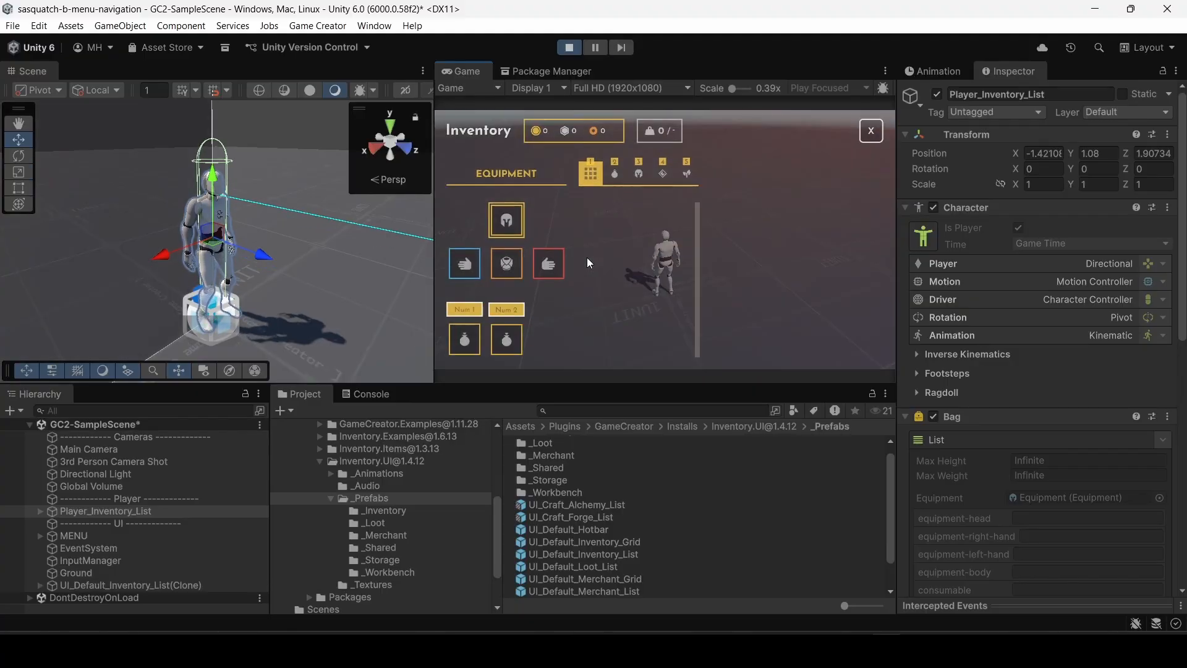
key("Down")
key("Up")
key("Down")
key("Left")
key("Down")
key("Right")
key("Up")
key("Right")
key("Left")
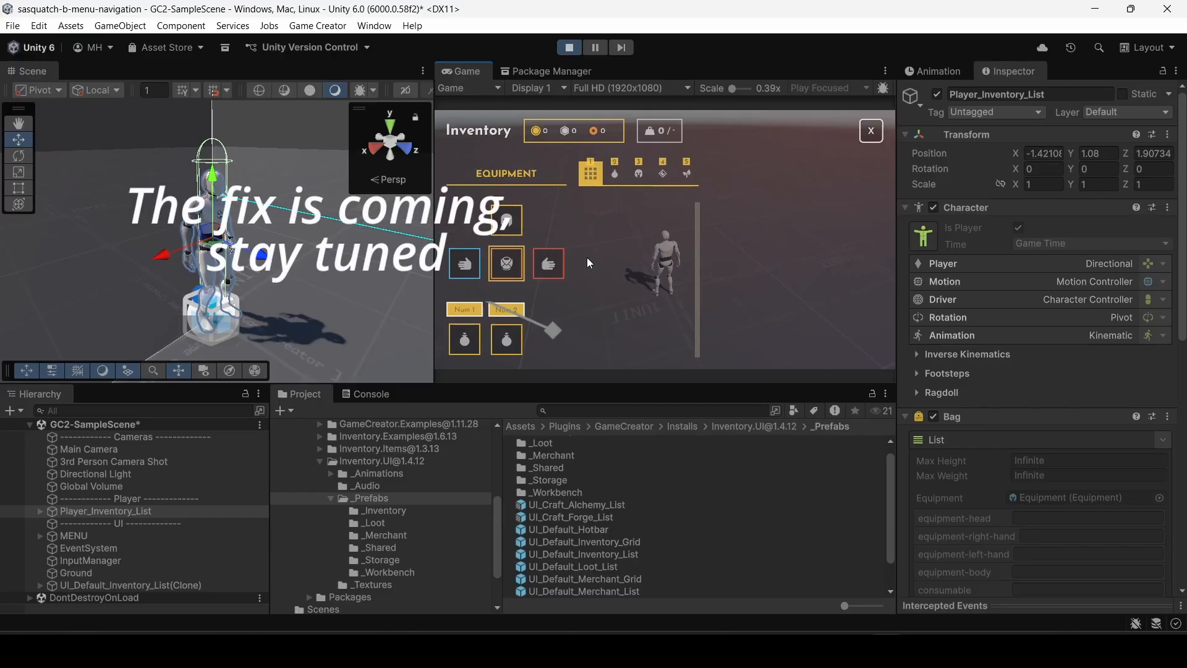
key("Left")
key("Right")
key("Right")
key("Left")
key("Up")
key("Right")
key("Down")
key("Up")
key("Up")
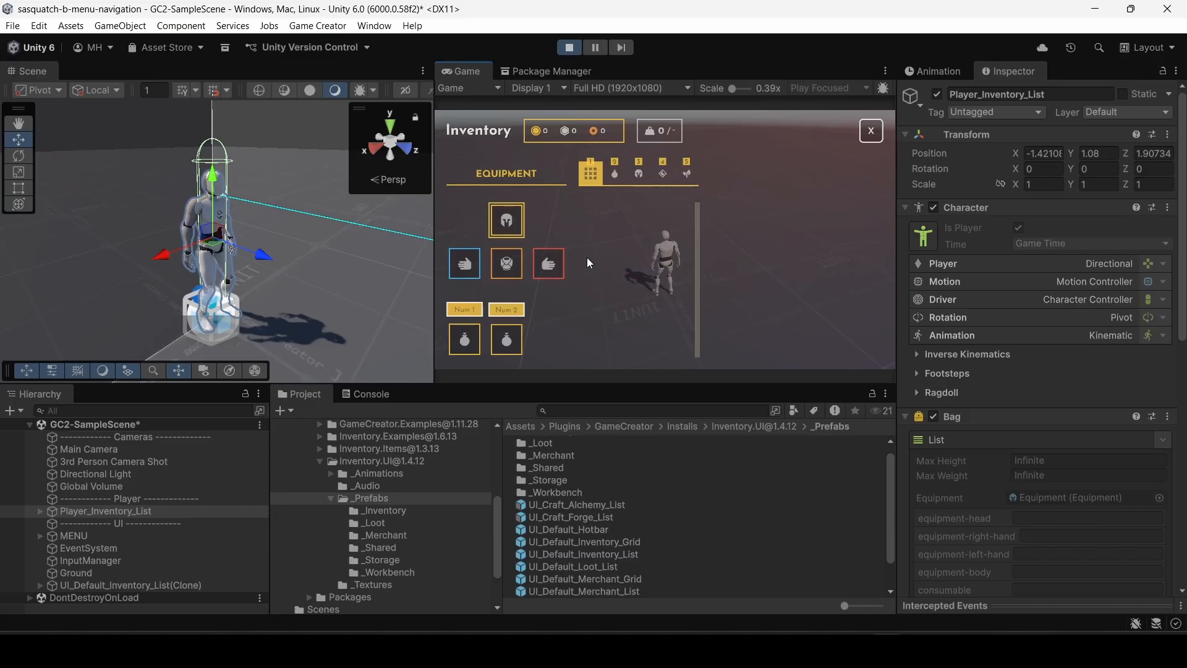
key("Down")
key("Right")
key("Left")
key("Up")
left_click(569, 47)
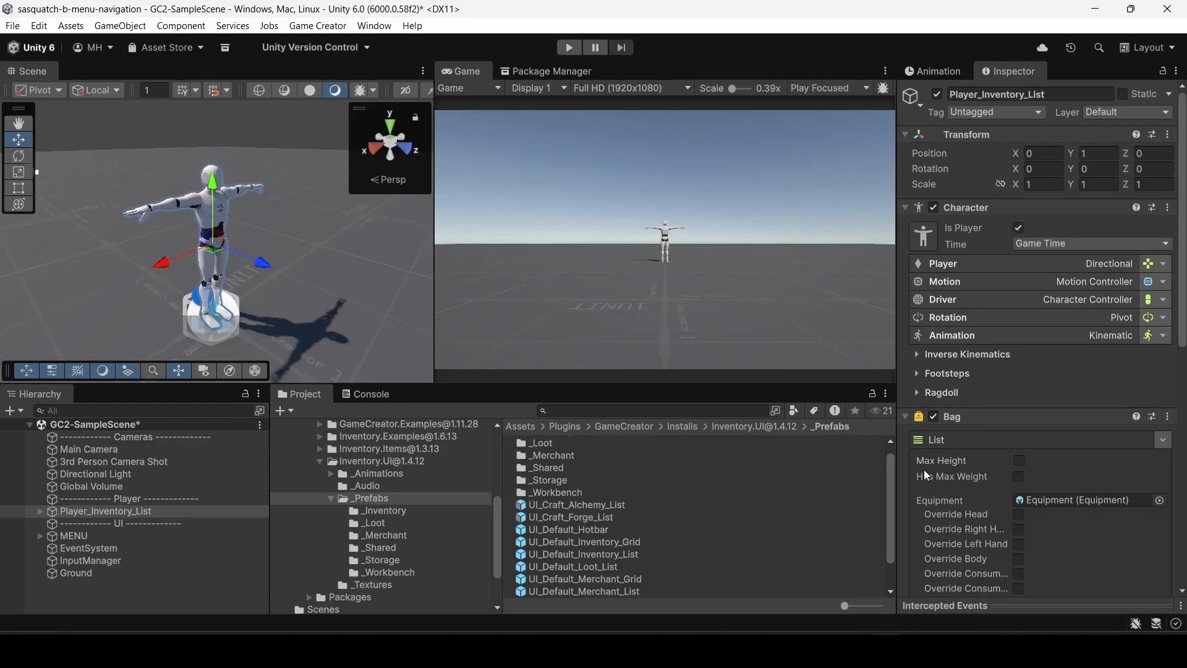
Re-enable the On Start Trigger on Player_Inventory_List and run the scene with the inventory open.
scroll(938, 409, "down", 10)
left_click(934, 400)
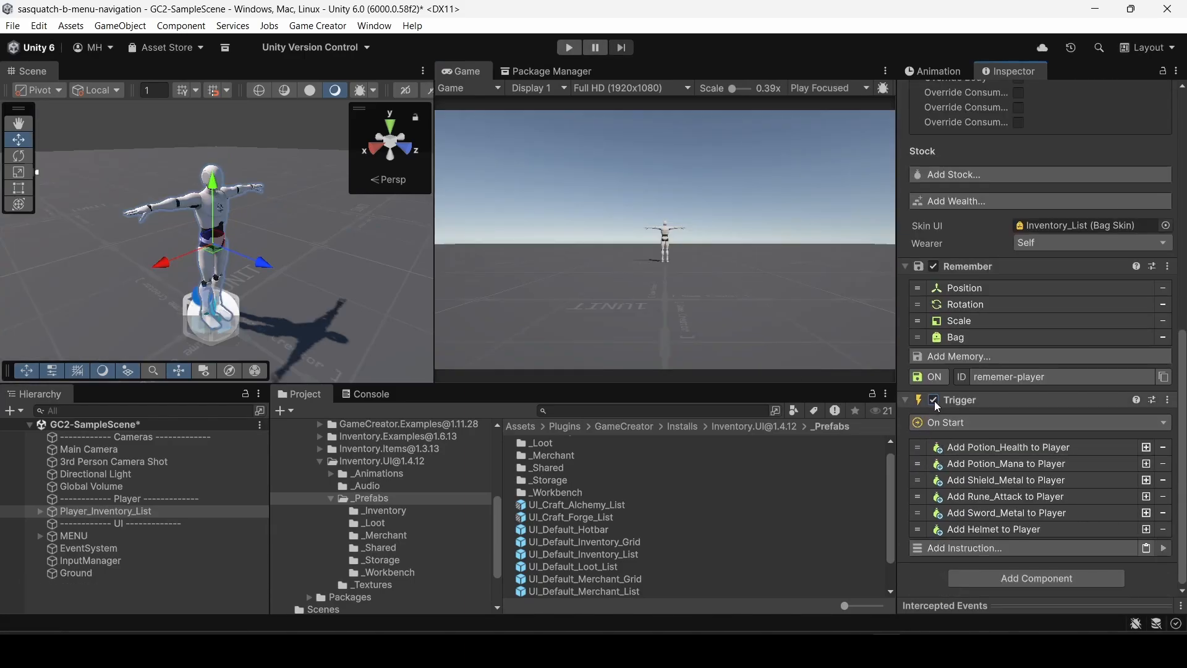
left_click(569, 47)
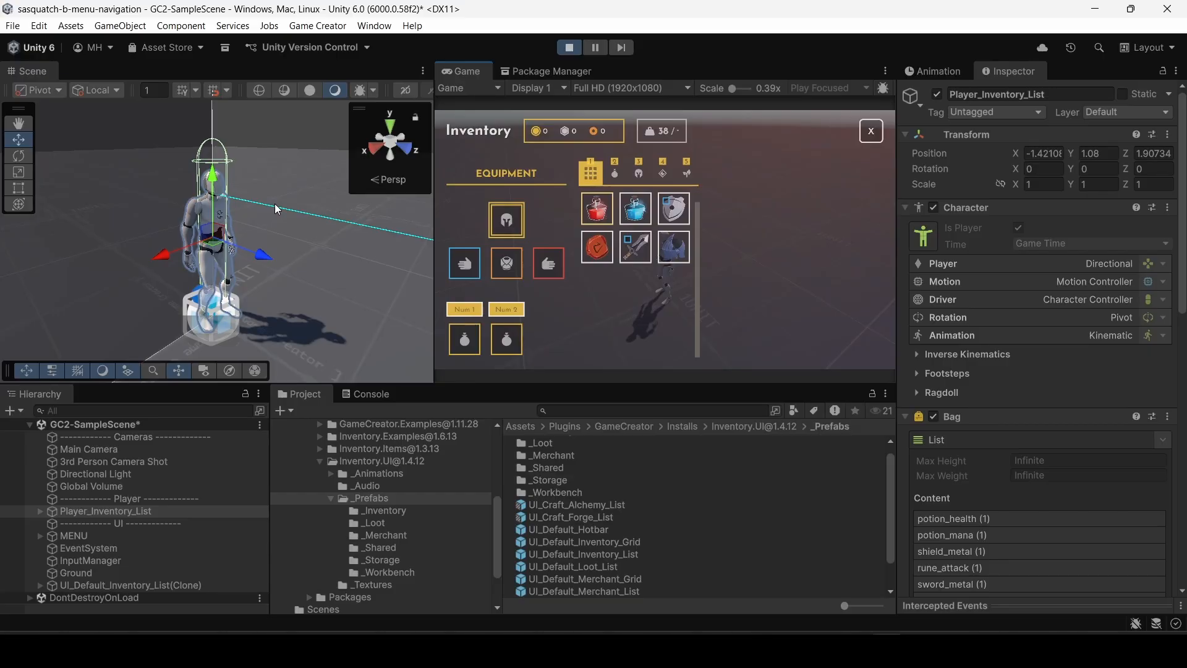
Move the focus from the equipment slots through the item list and select the Health Potion to display its details.
key("Right")
key("Right")
key("Right")
key("Down")
key("Left")
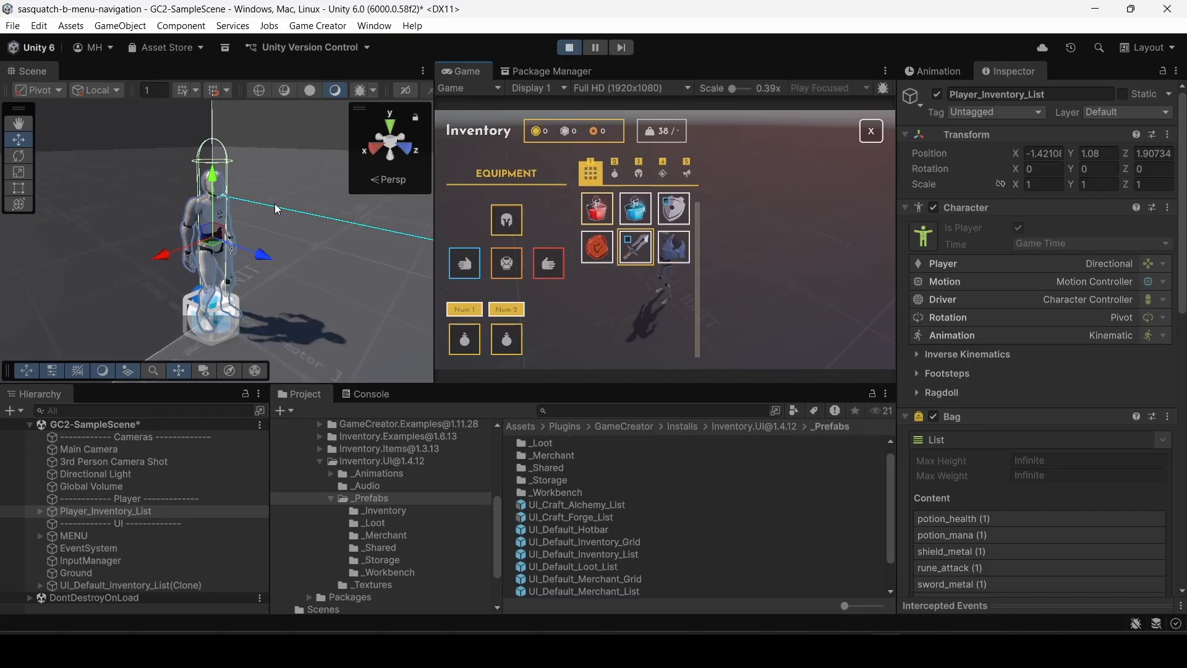
key("Left")
key("Up")
key("Return")
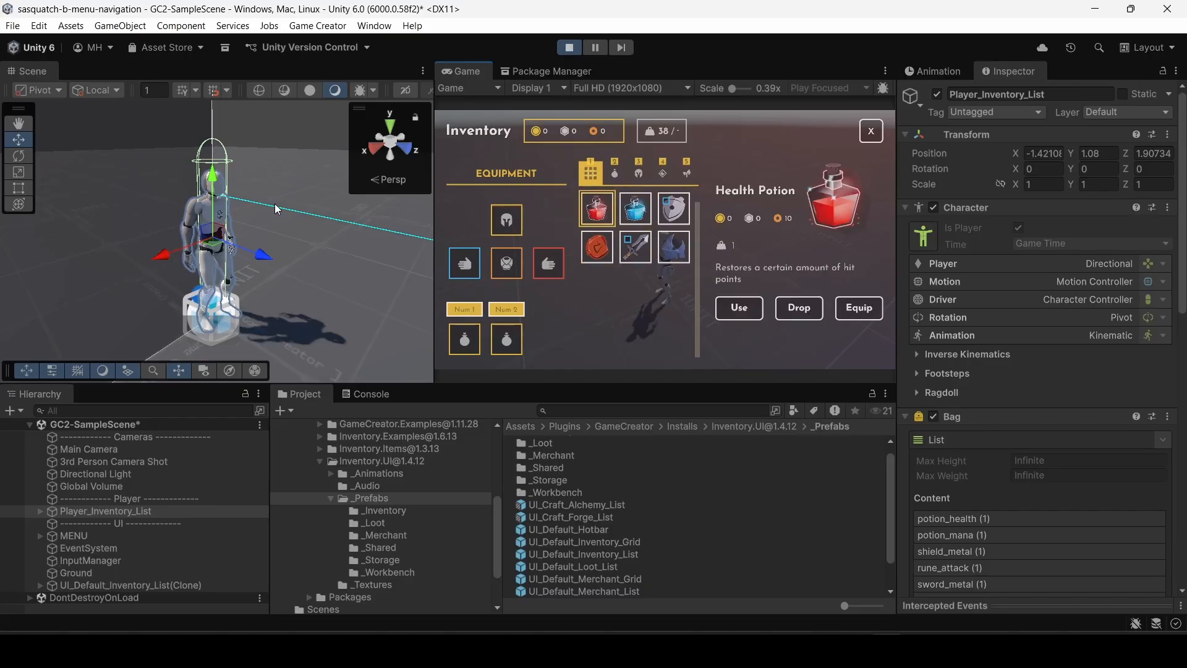
Test navigation with the Health Potion selected, use the potion, and stop play mode.
key("Right")
key("Right")
key("Right")
key("Left")
key("Left")
key("Right")
key("Return")
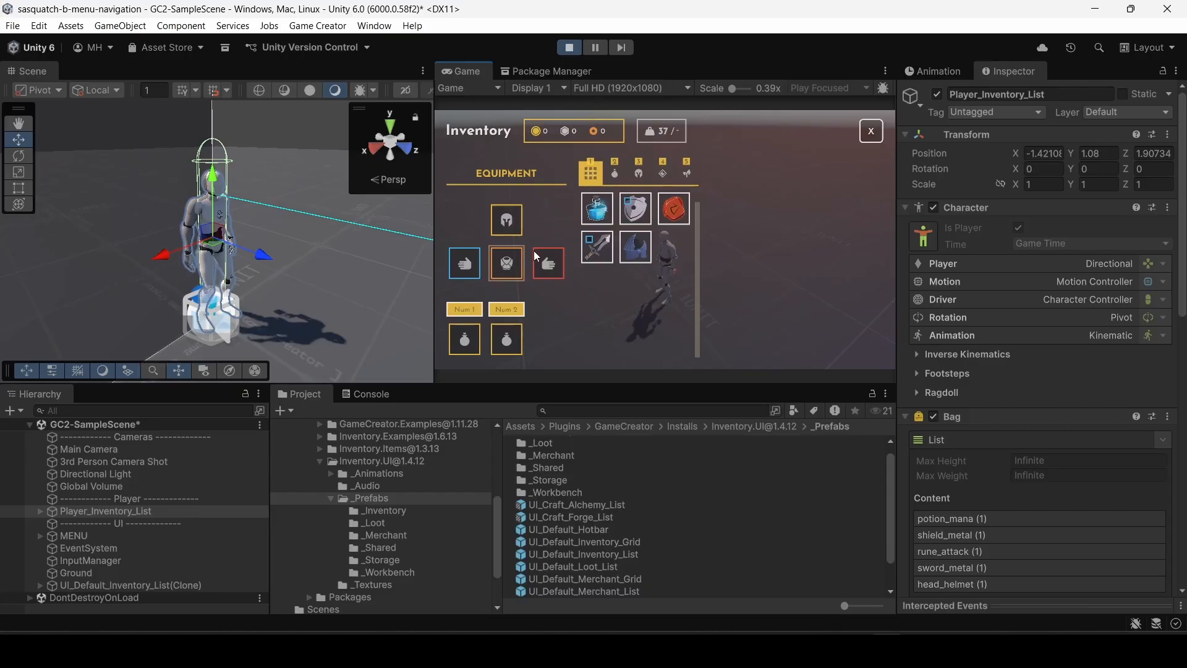
left_click(569, 47)
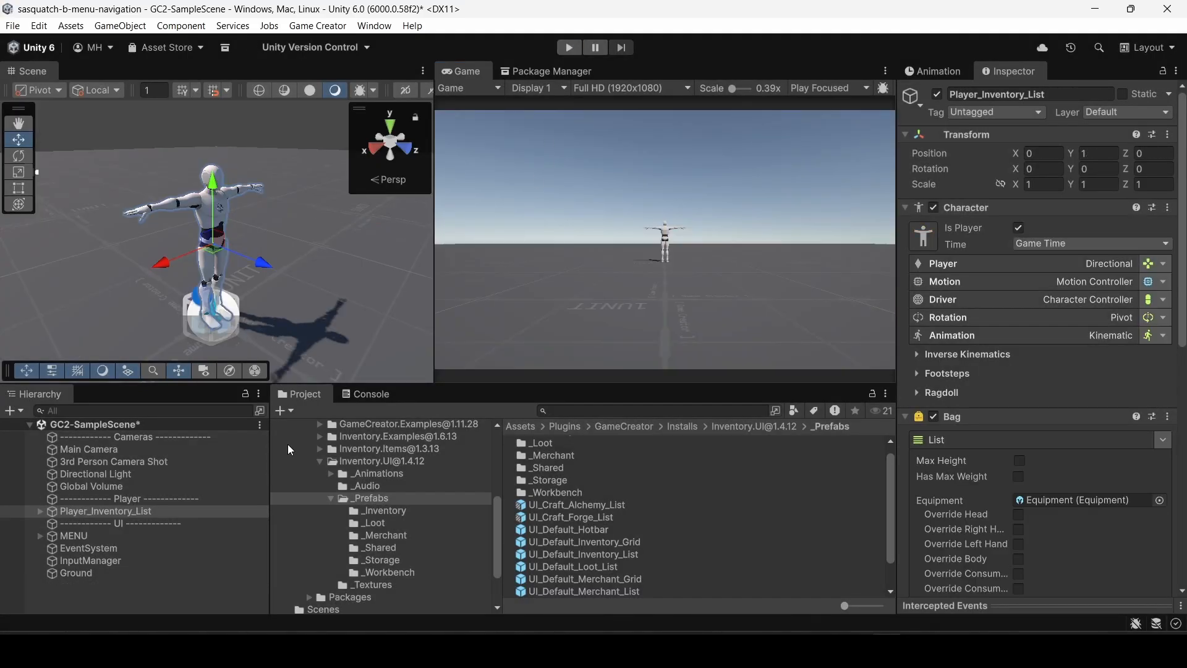
Open the UI_Default_Inventory_List prefab for editing and select its Details object.
double_click(554, 555)
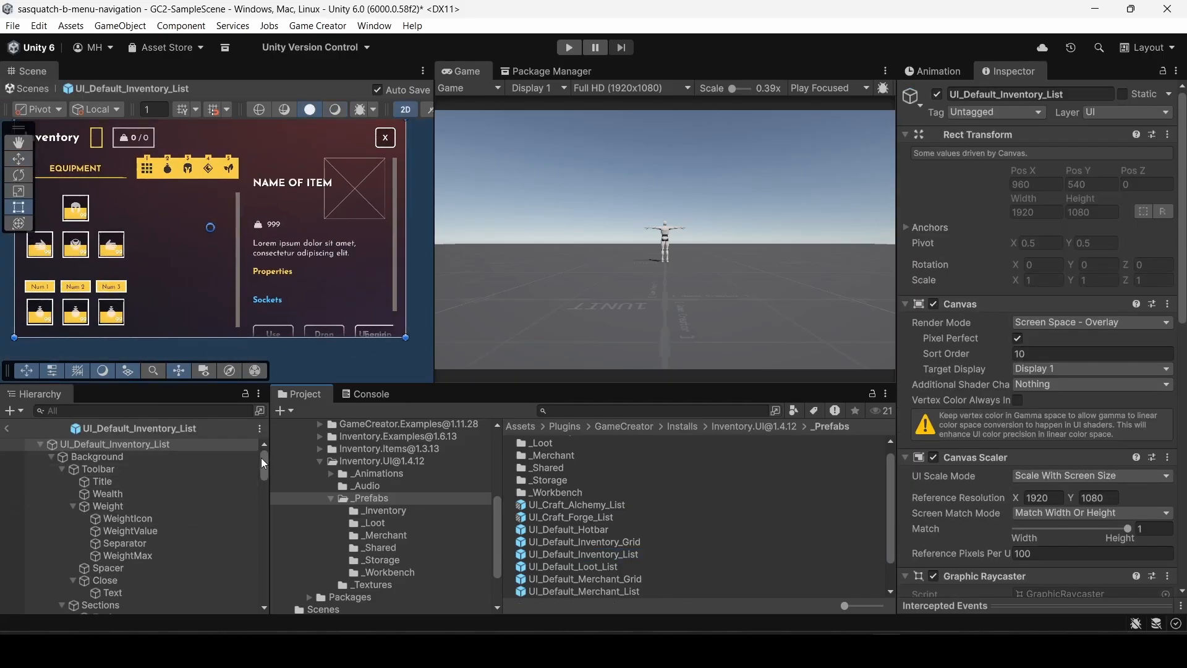
left_click_drag(261, 459, 265, 545)
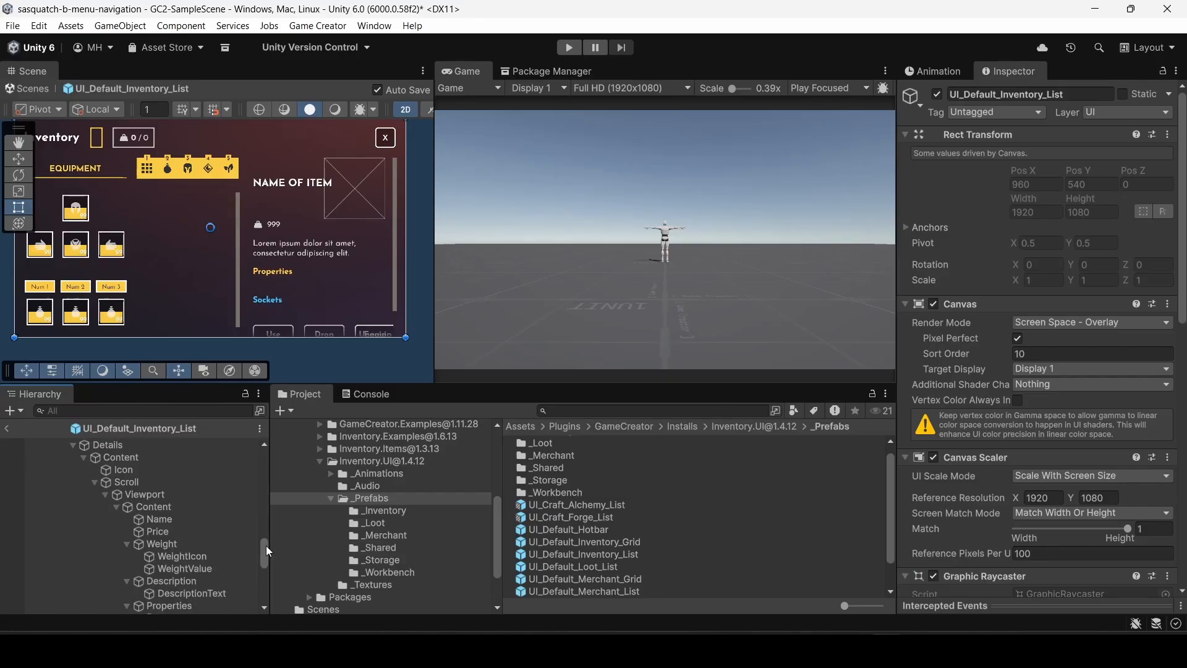
left_click(125, 447)
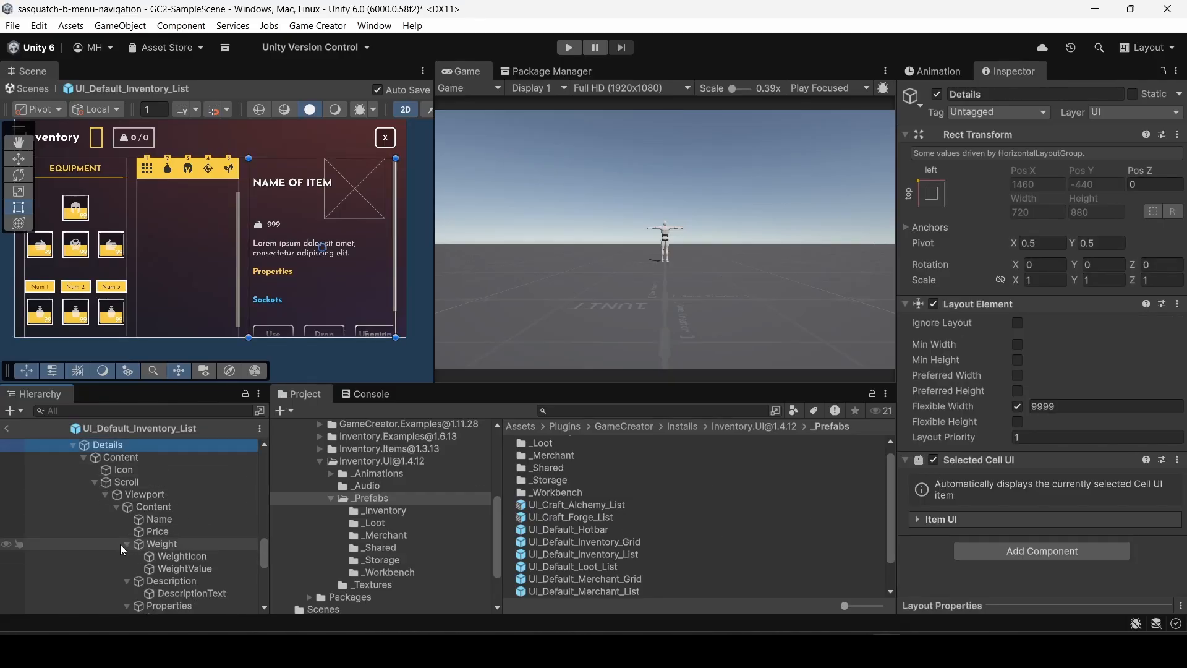
Inspect the Button component and On Click event of ButtonUse in the Details object's Buttons group.
scroll(148, 539, "down", 5)
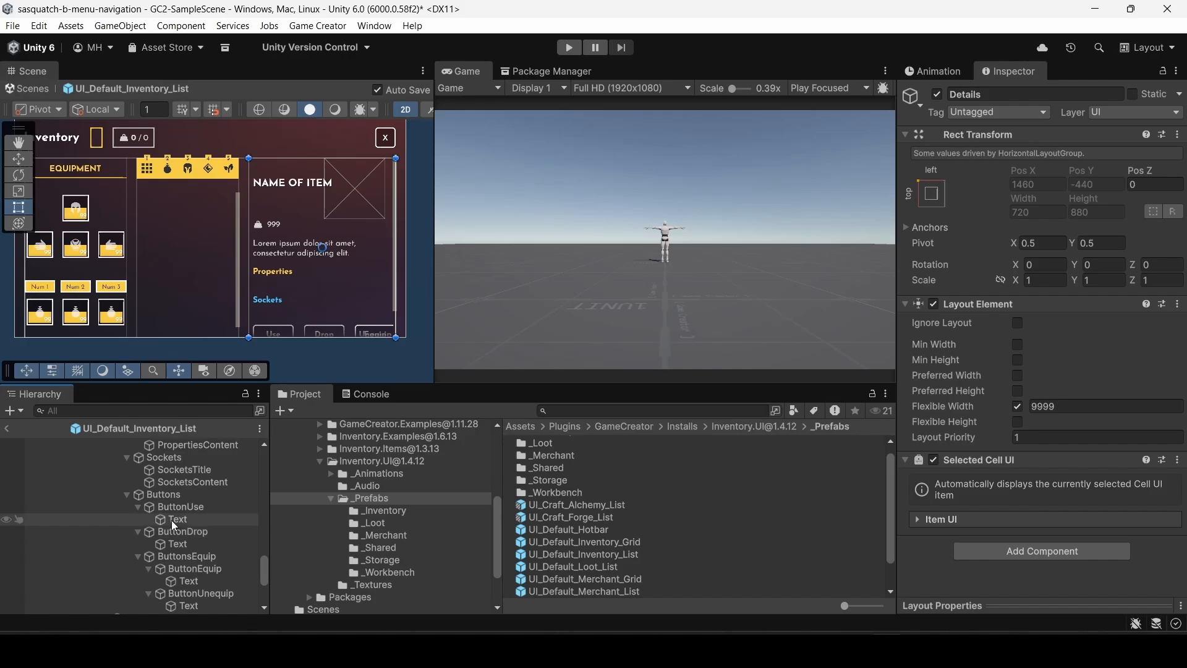
left_click(176, 508)
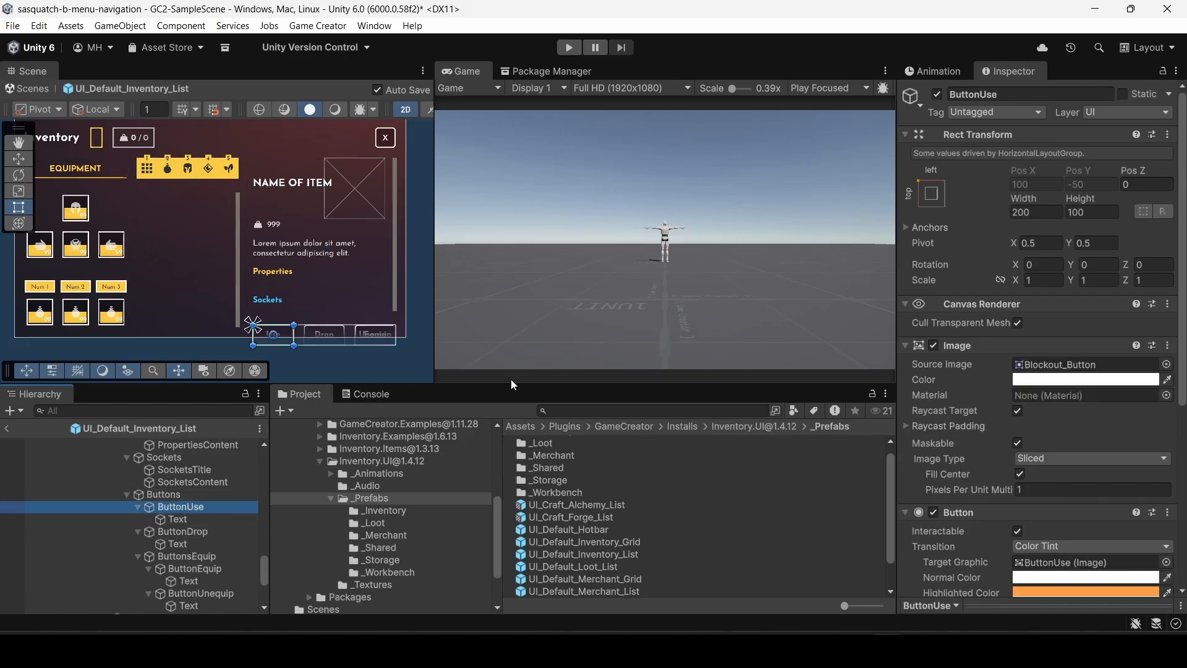
scroll(944, 414, "down", 8)
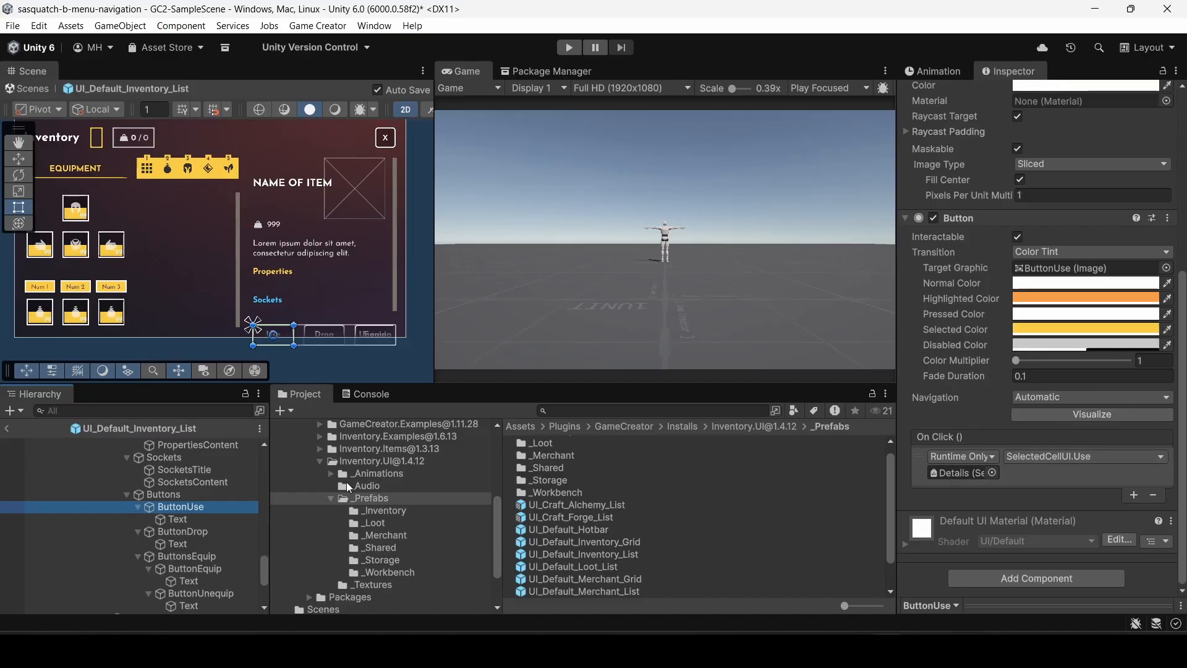
Examine the Selected Cell UI component on the Details object and collapse it.
scroll(176, 503, "up", 5)
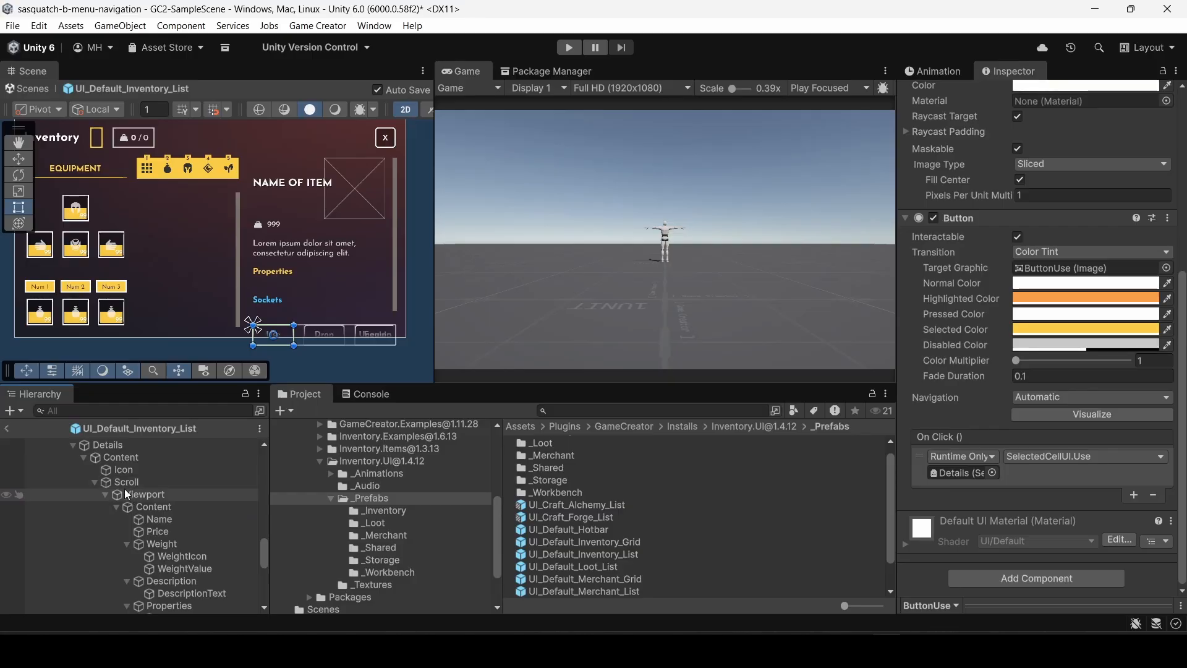
left_click(109, 444)
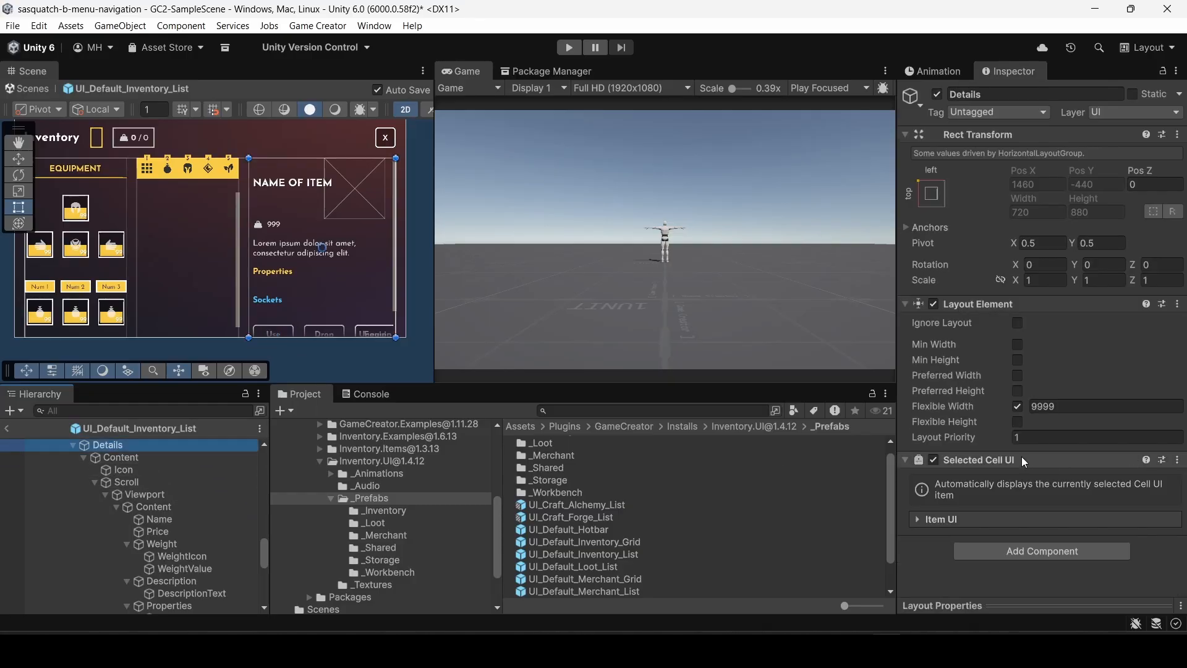
left_click(938, 522)
left_click(952, 460)
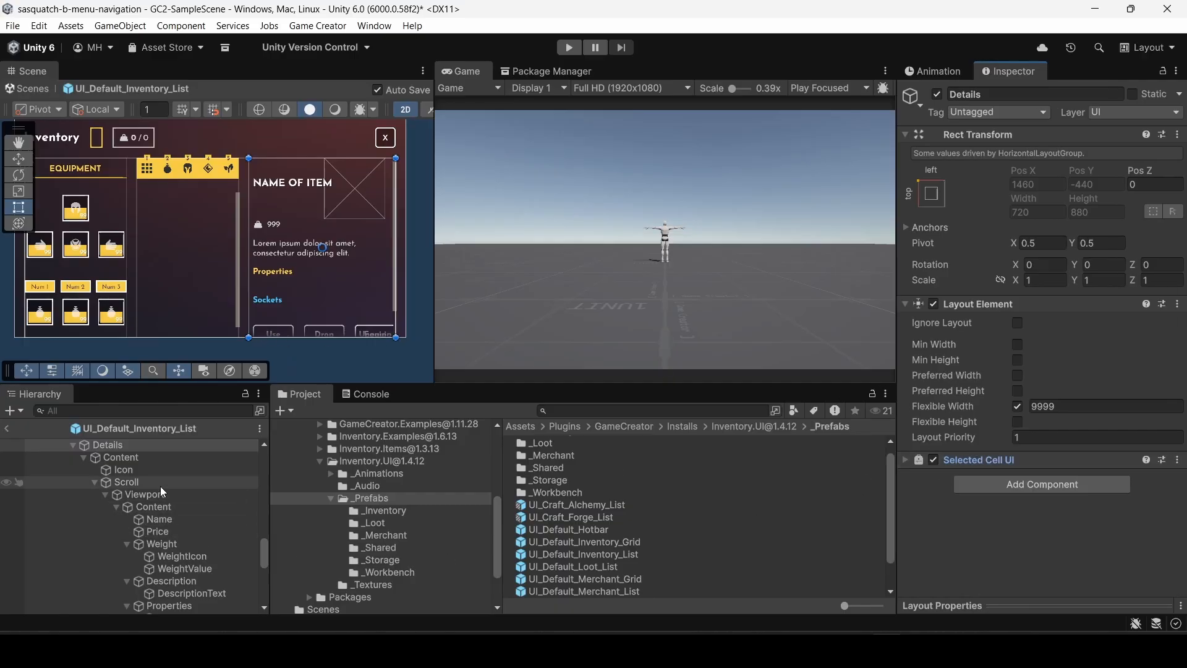
Return to ButtonUse and review which function its On Click event calls, along with the neighbouring buttons.
mouse_move(264, 547)
left_mouse_down()
mouse_move(262, 579)
mouse_move(260, 558)
left_mouse_up()
left_click(192, 557)
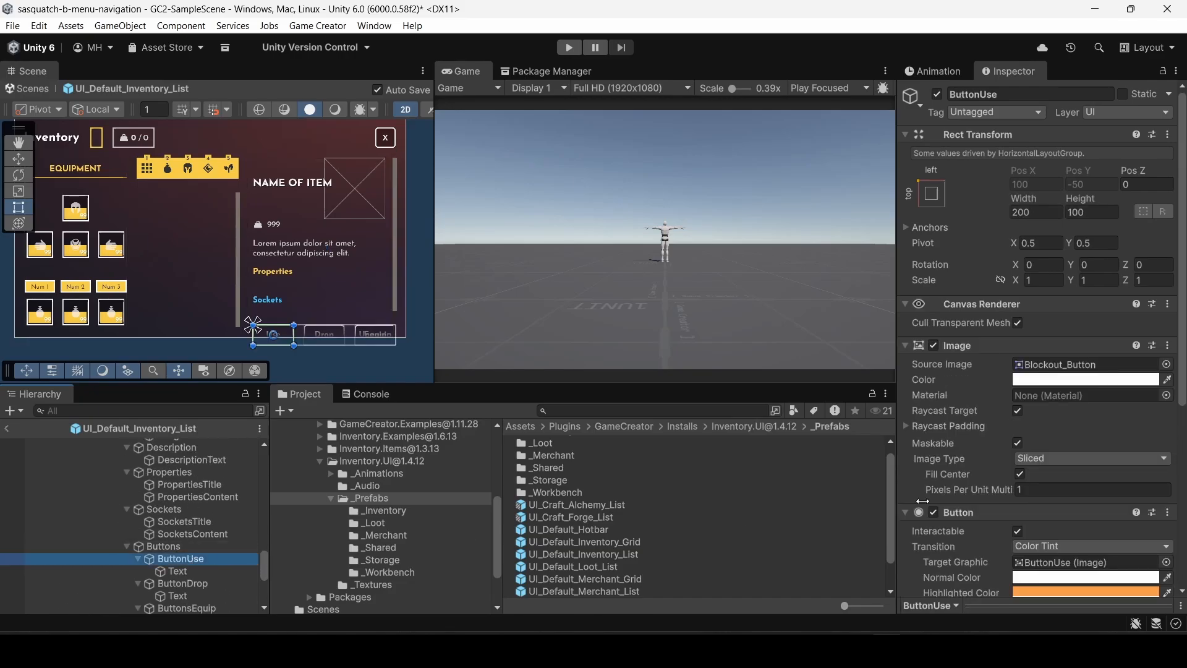
scroll(1051, 464, "down", 8)
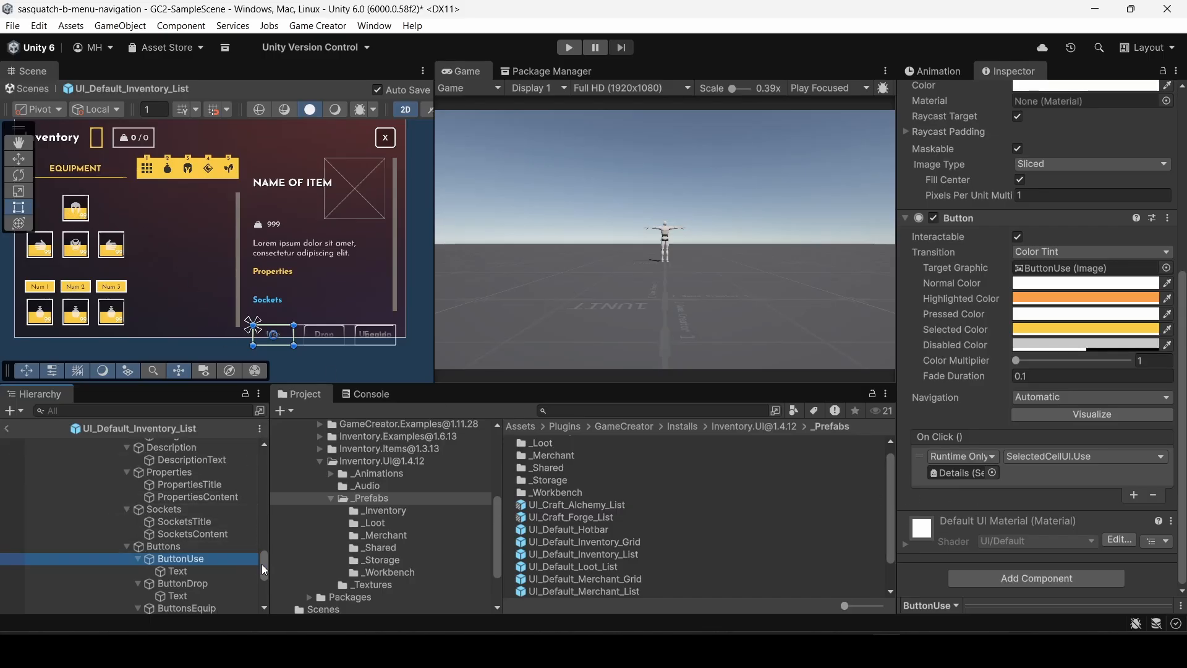
scroll(263, 565, "down", 2)
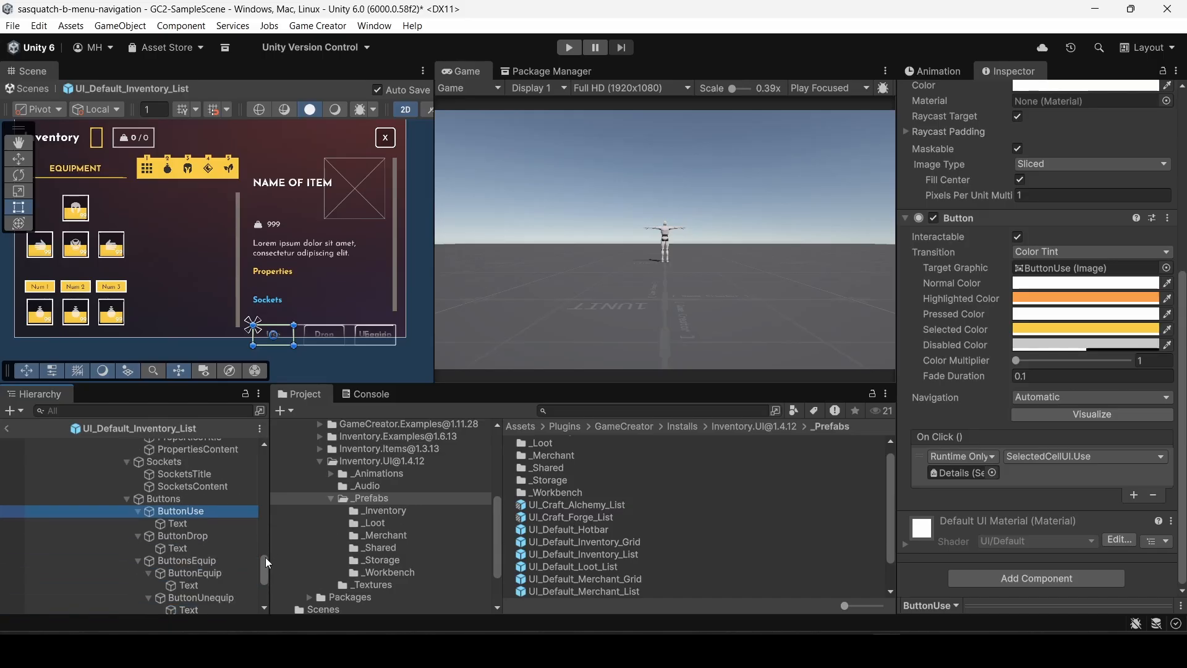
Add a second Trigger component to the UI_Default_Inventory_List root and set its event to On Input Button.
left_click_drag(265, 558, 258, 448)
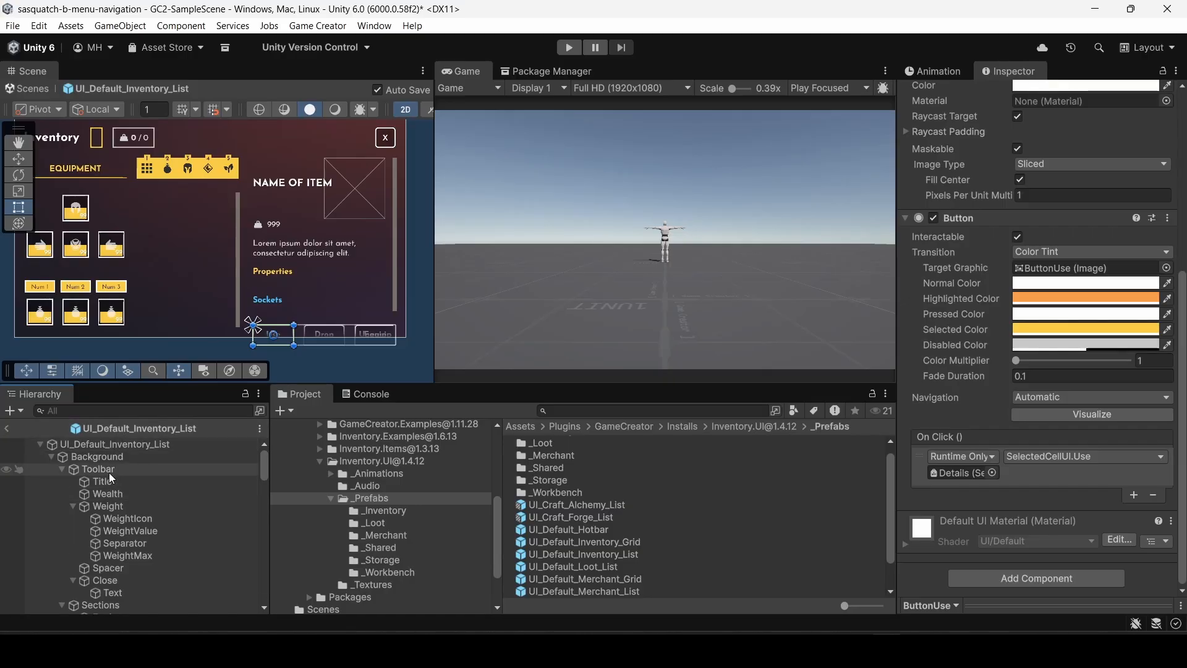
left_click(109, 445)
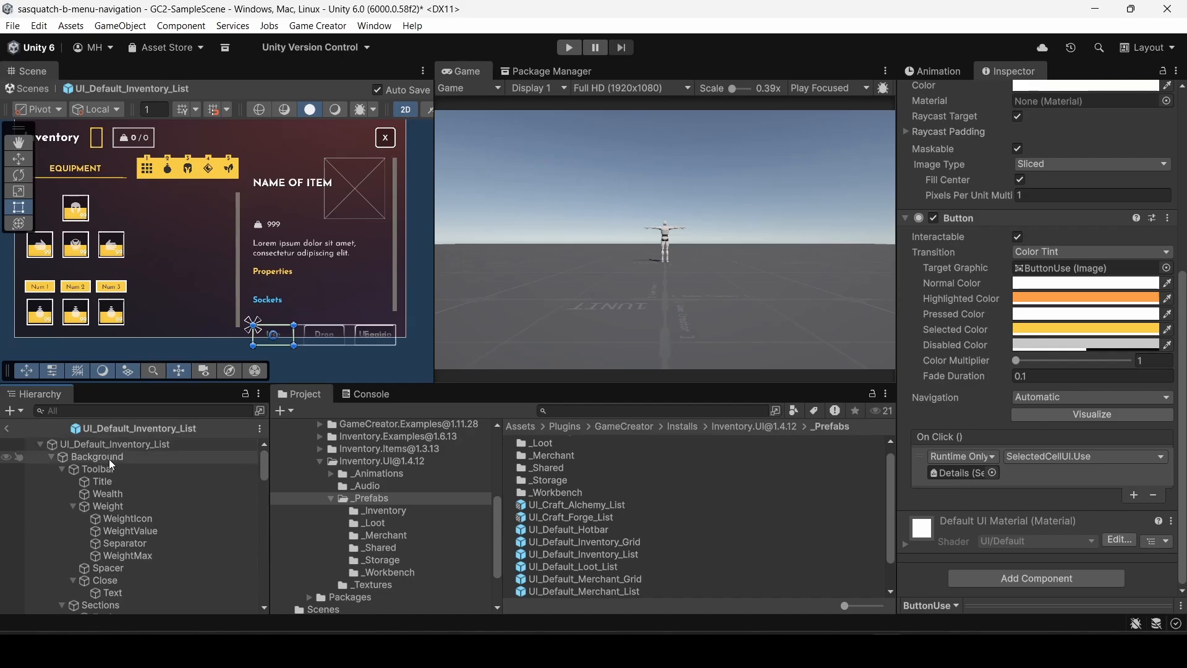
left_click(988, 576)
type("tr")
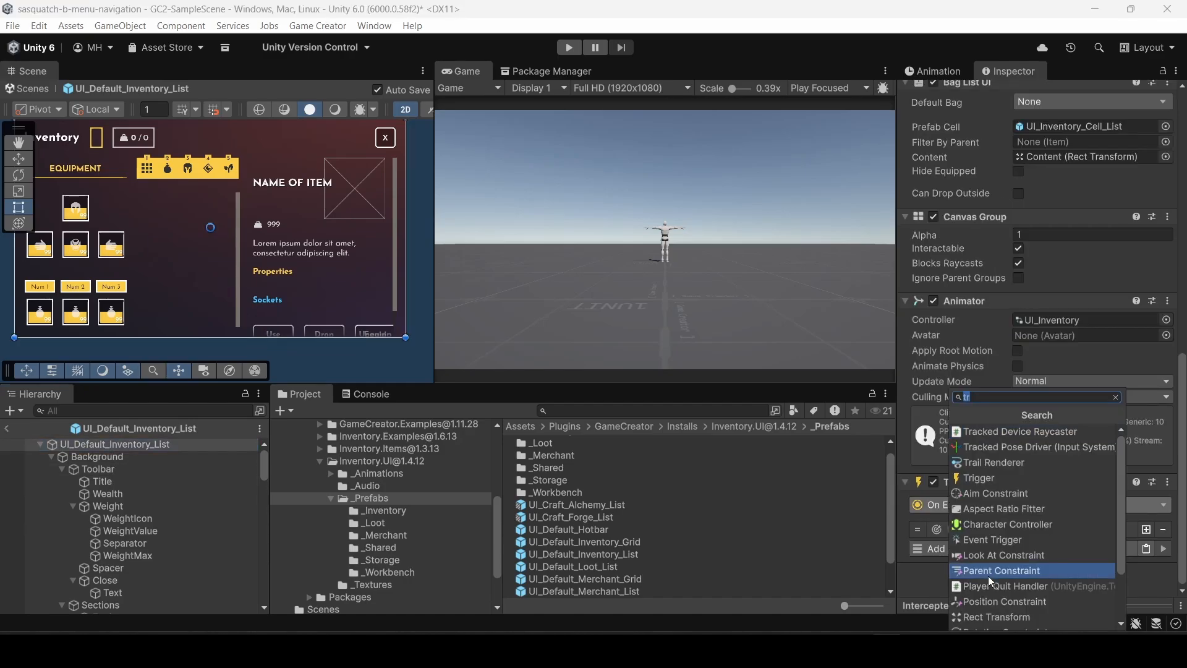
left_click(981, 479)
left_click(989, 520)
left_click(948, 313)
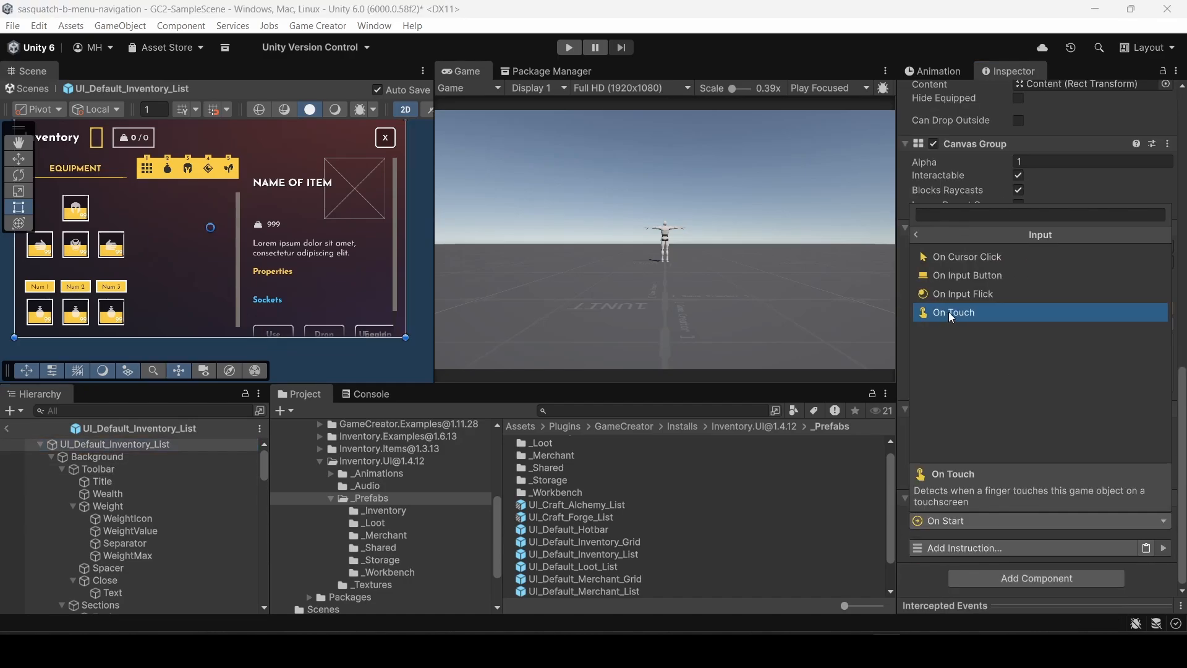
left_click(980, 275)
Set the new On Input Button trigger's button to Gamepad Press.
scroll(968, 346, "down", 2)
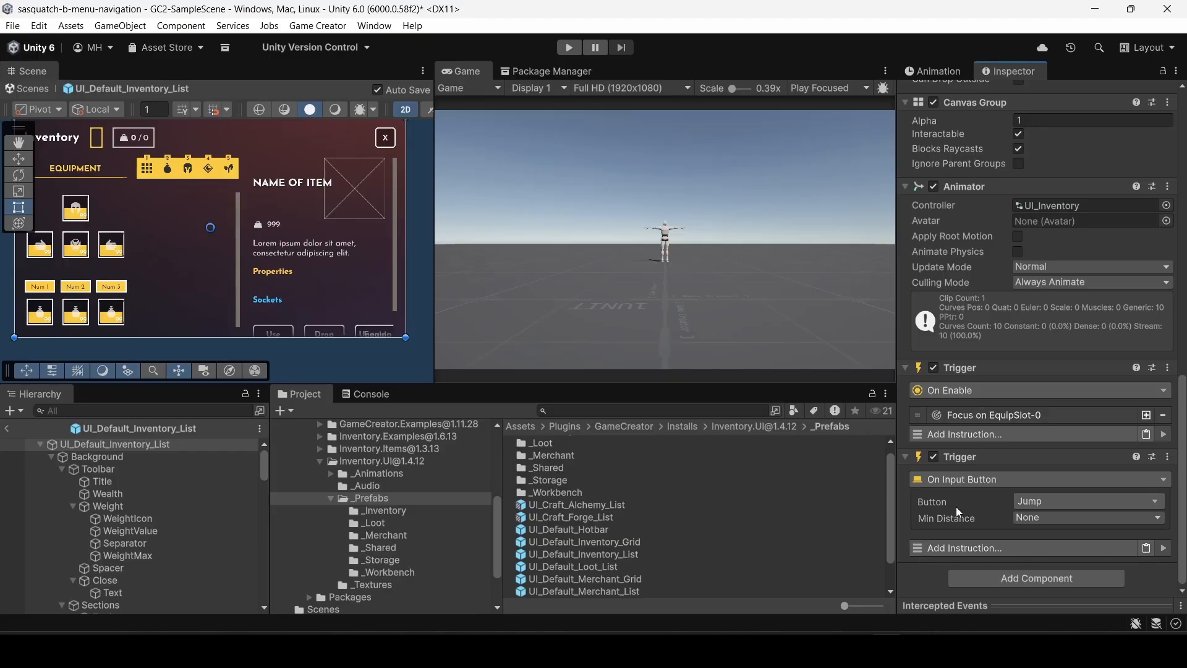
left_click(1030, 504)
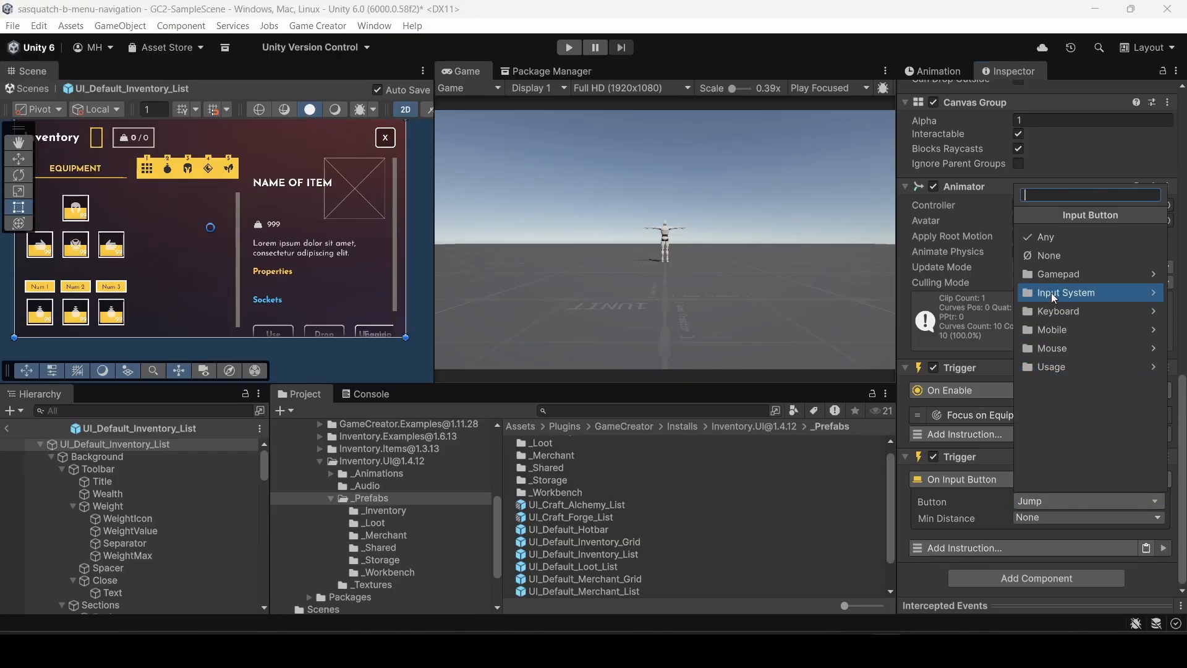
left_click(1051, 275)
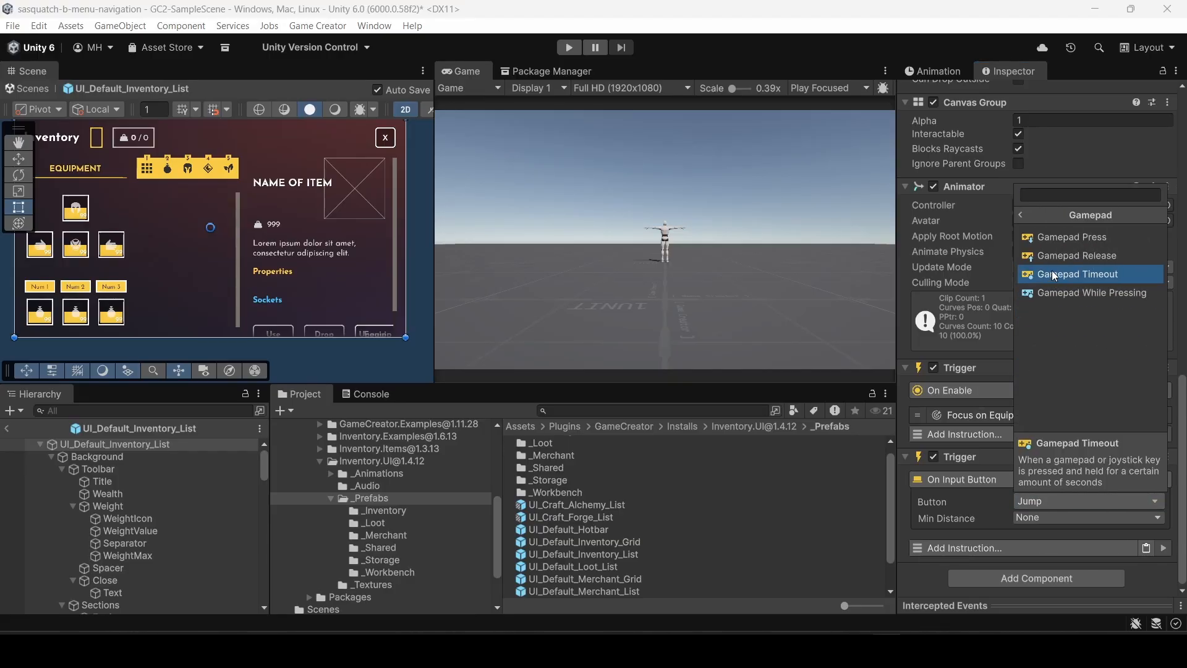
left_click(1052, 239)
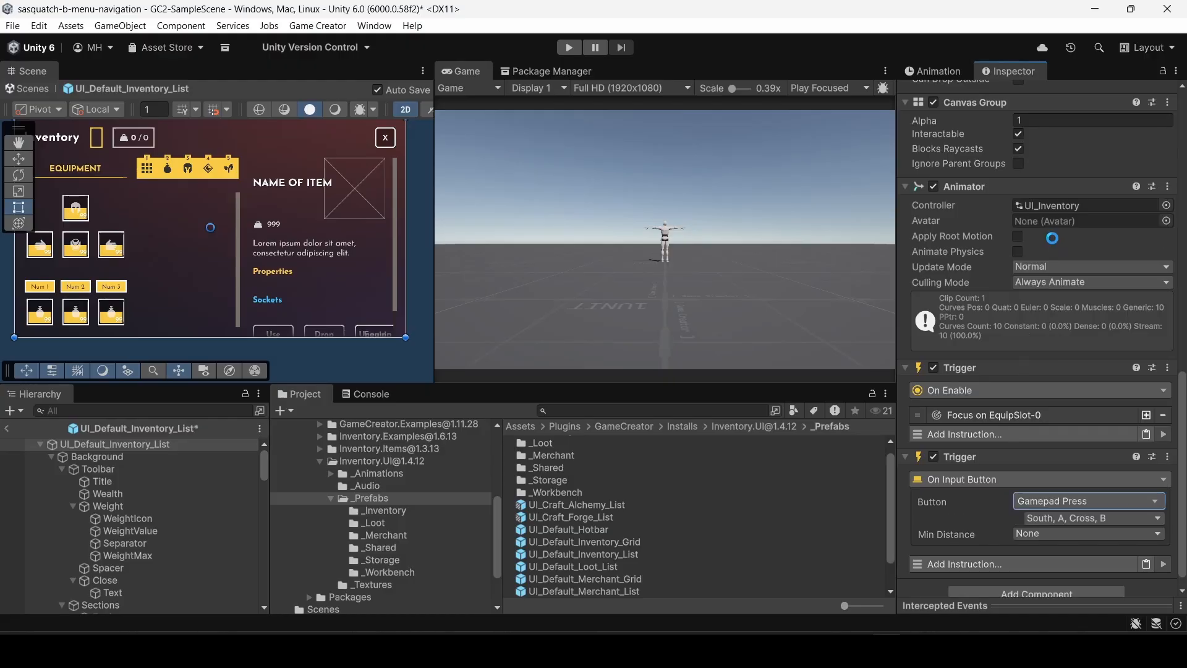
Set the gamepad button of the On Input Button trigger to DpadUp.
scroll(993, 475, "down", 1)
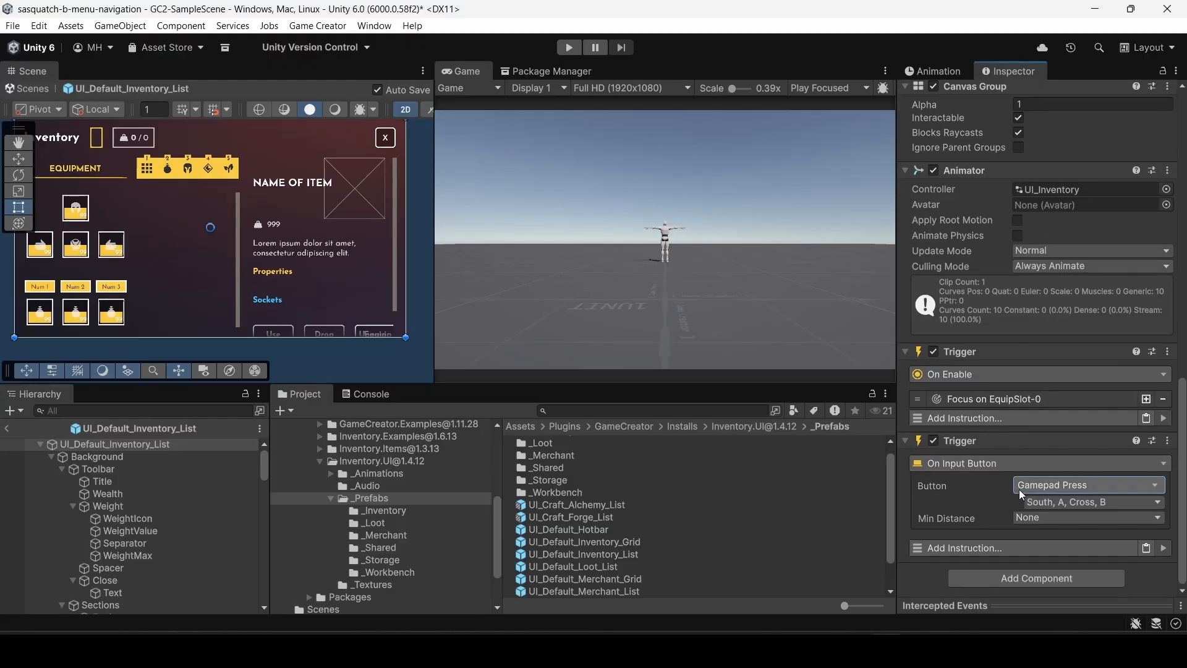
left_click(1049, 505)
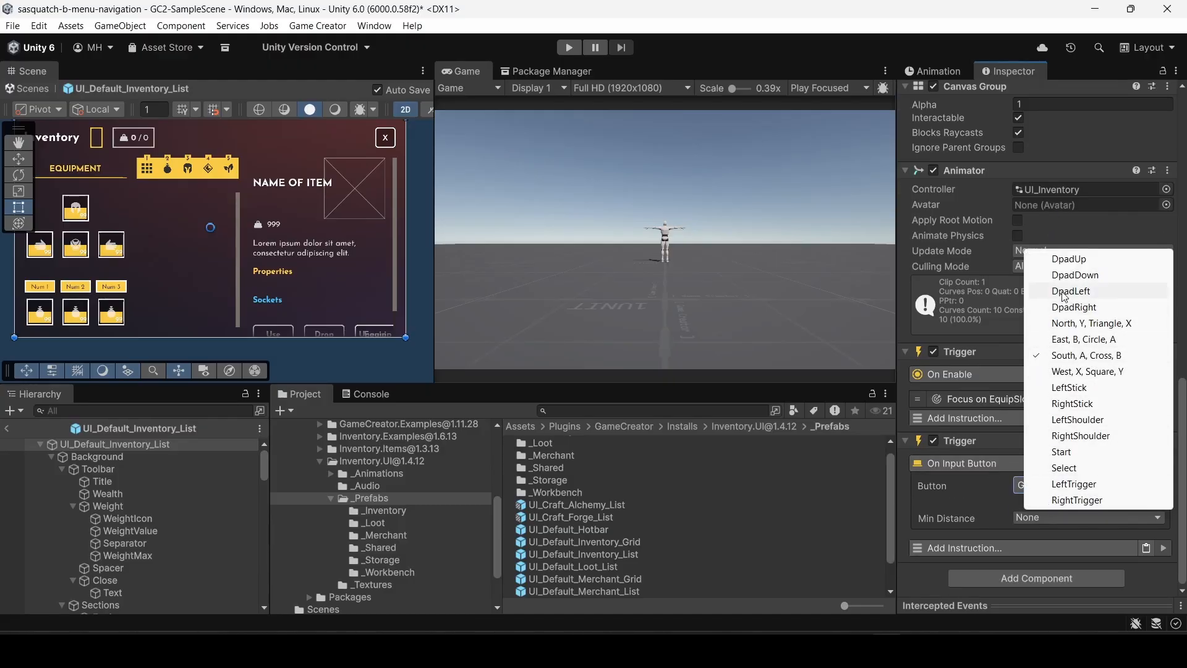
left_click(1064, 260)
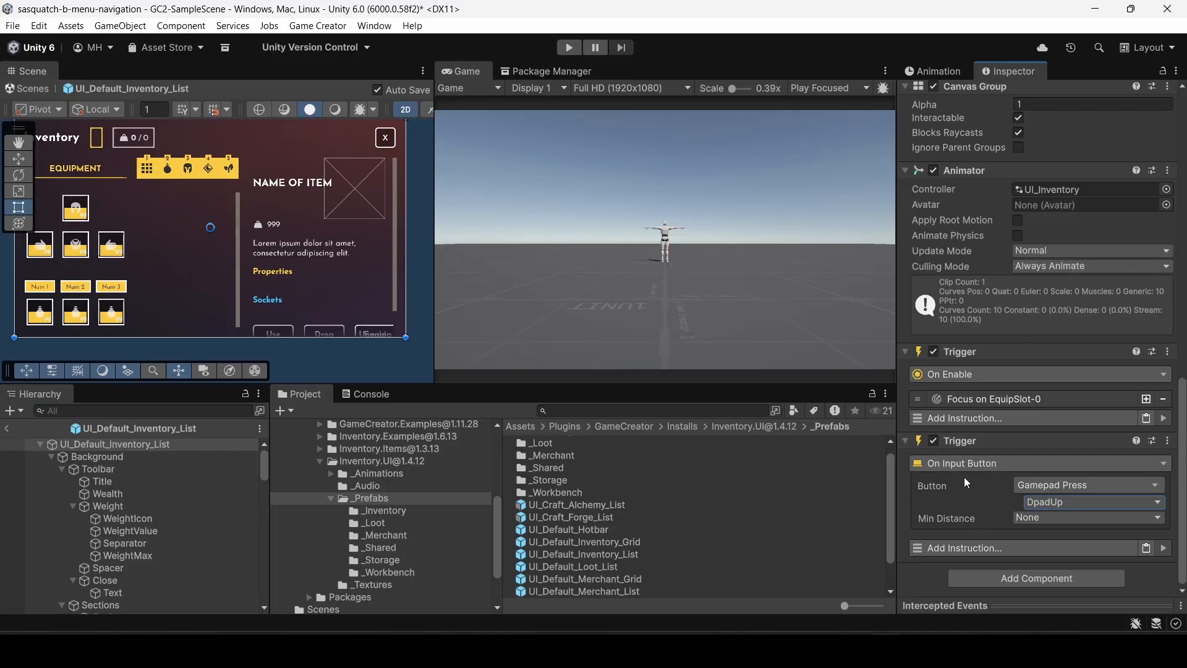
Add a Focus On instruction to the On Input Button trigger with EquipSlot-0 as its target object.
left_click(993, 549)
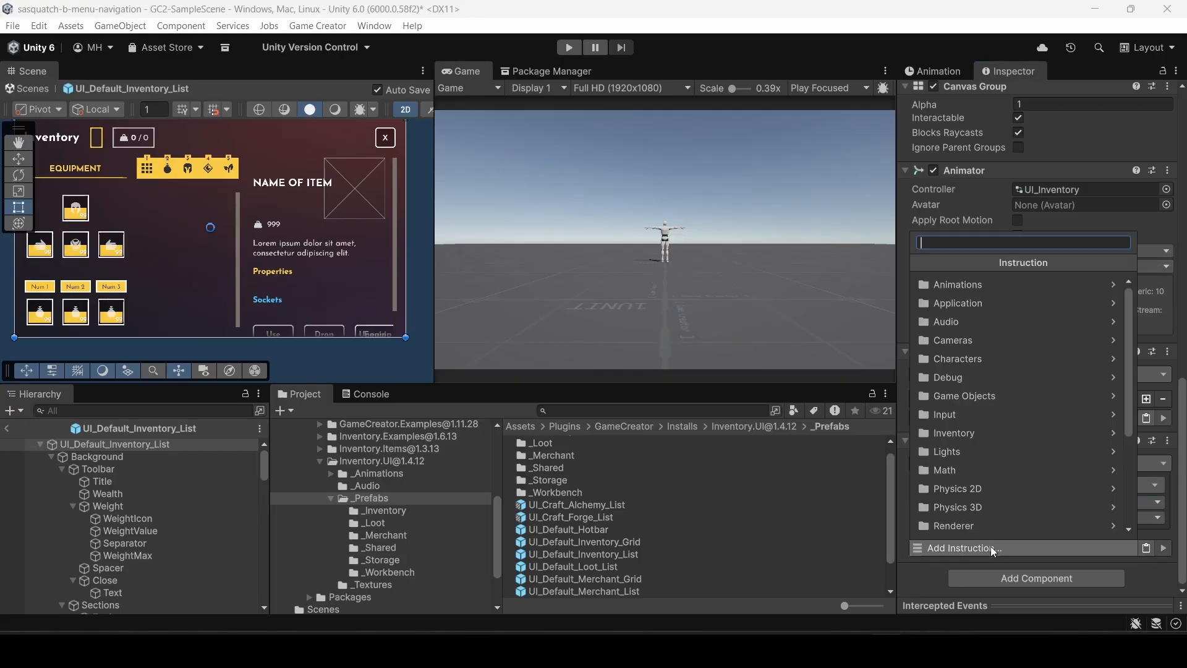
type("focs")
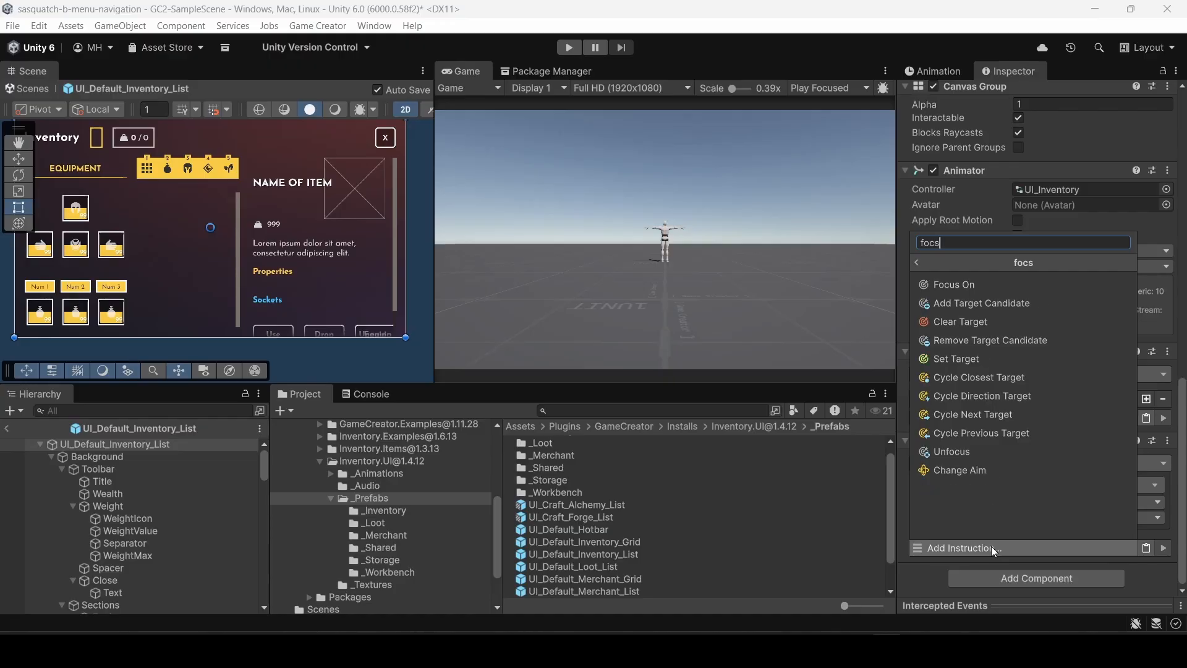
left_click(967, 284)
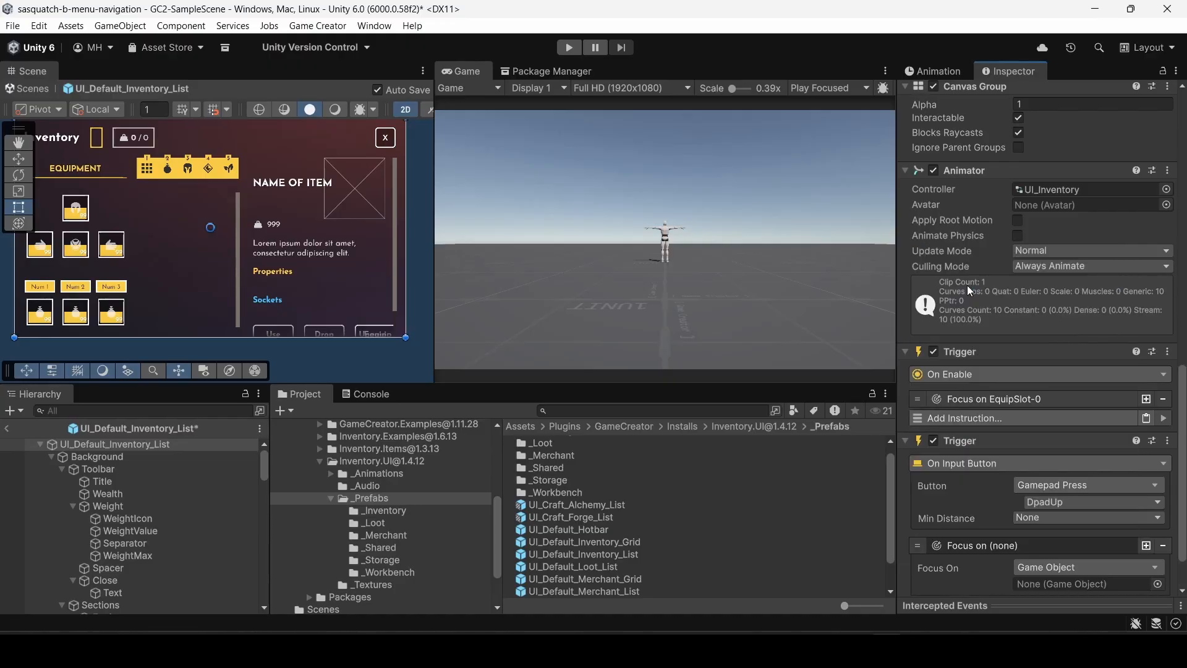
scroll(966, 525, "down", 3)
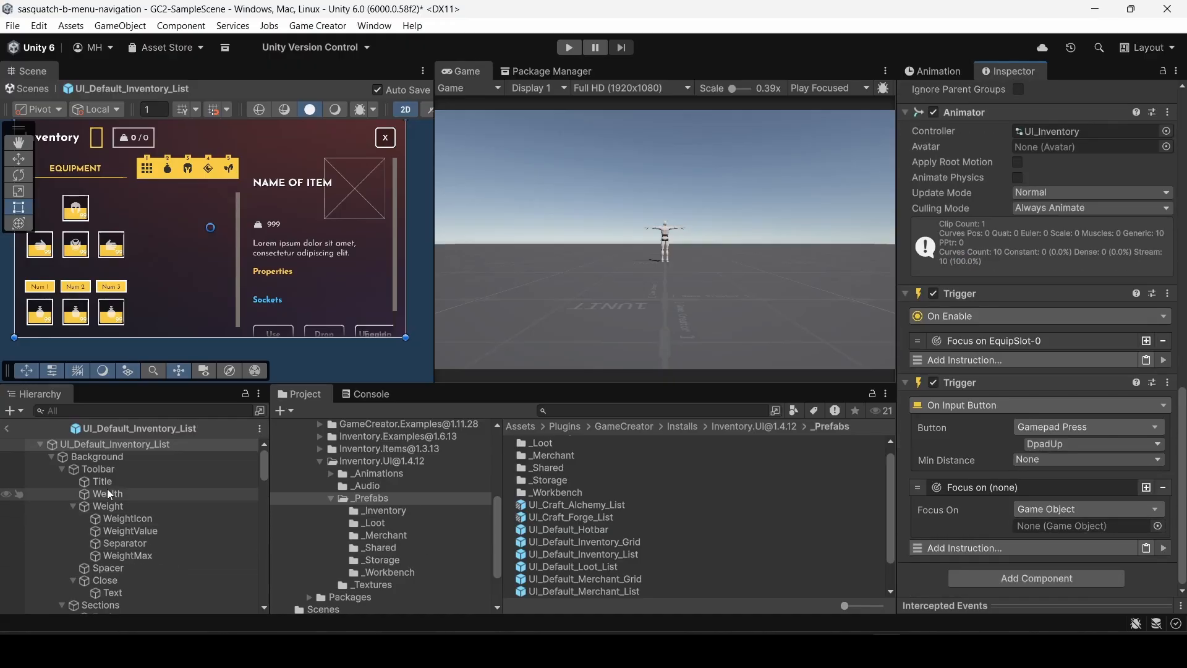
scroll(105, 507, "down", 3)
scroll(106, 514, "down", 5)
left_click_drag(127, 515, 1038, 526)
left_click(980, 492)
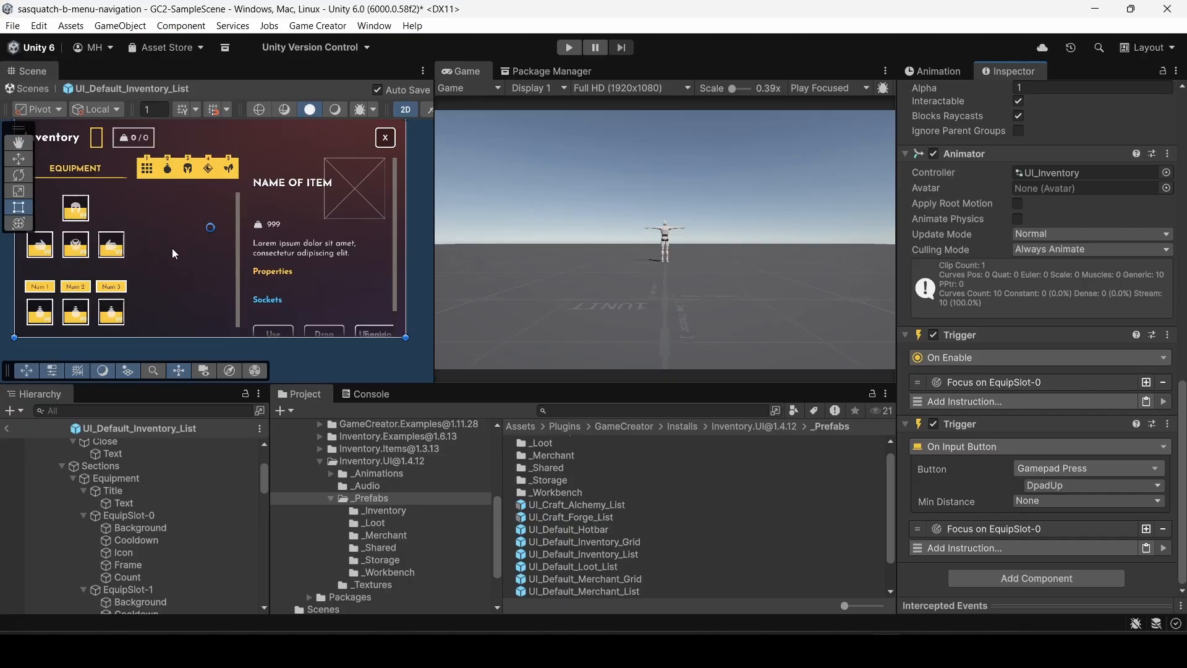
Leave the prefab and play-test the scene, opening the inventory and moving the selection to the Health Potion.
left_click(7, 428)
key("ctrl+p")
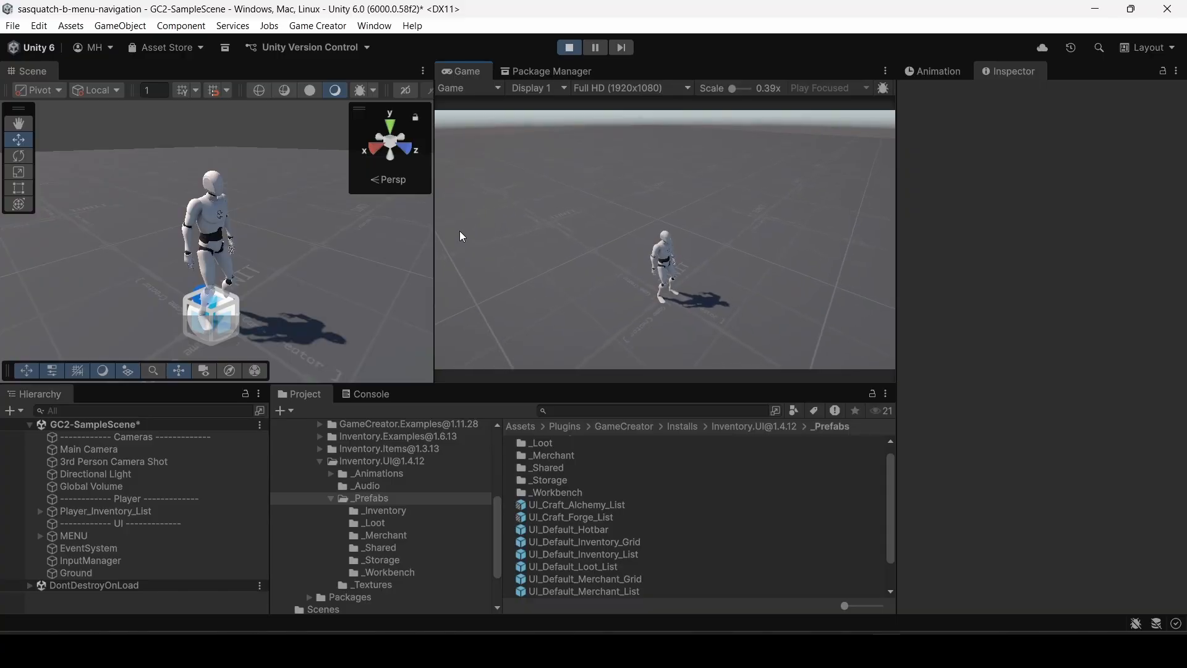
key("i")
key("Right")
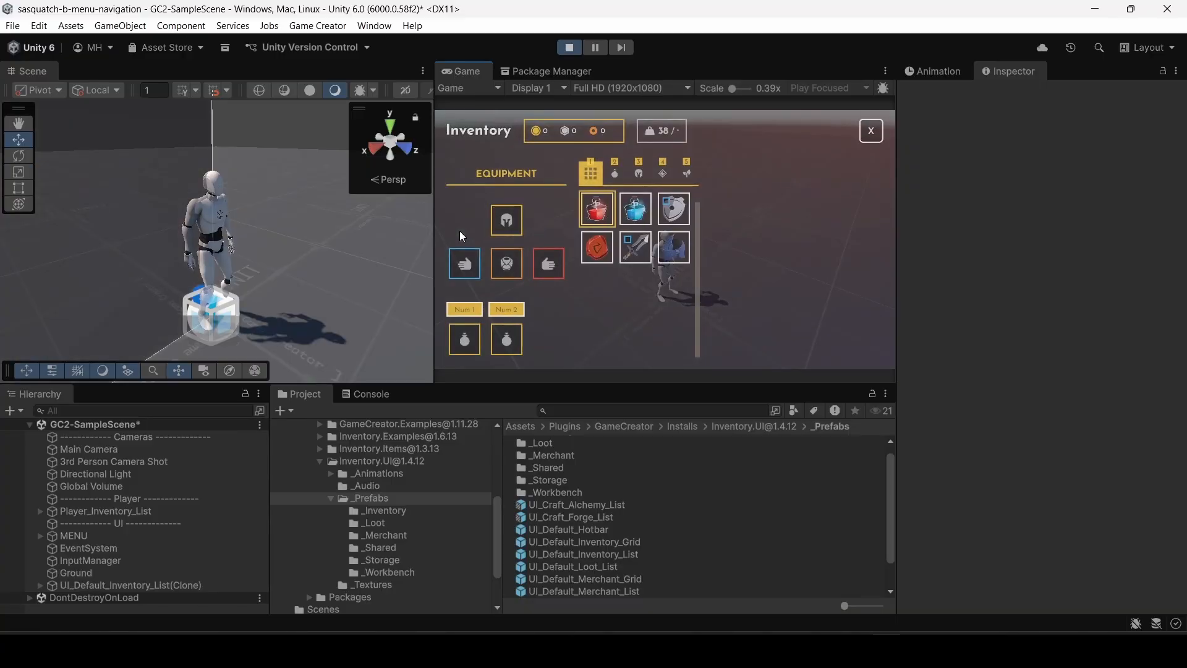
key("Down")
key("Left")
key("Right")
key("Right")
key("Right")
key("Down")
key("Right")
key("Right")
key("Return")
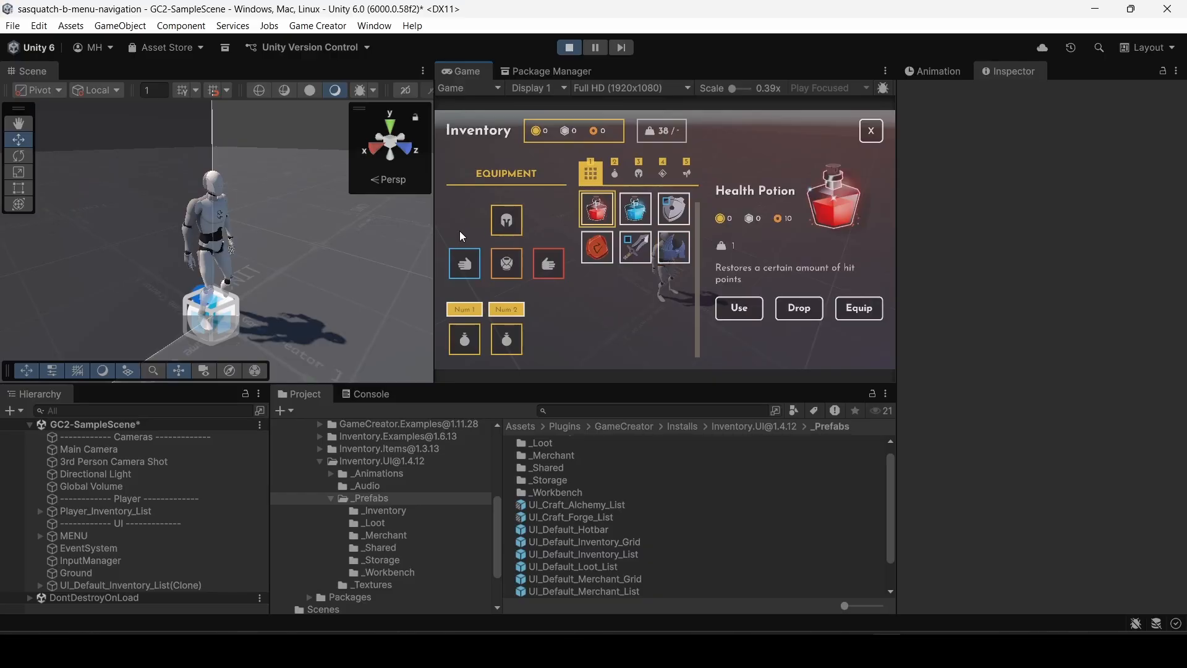
Move the focus from the Health Potion to its action buttons and use the potion.
key("Right")
key("Right")
key("Right")
key("Right")
key("Return")
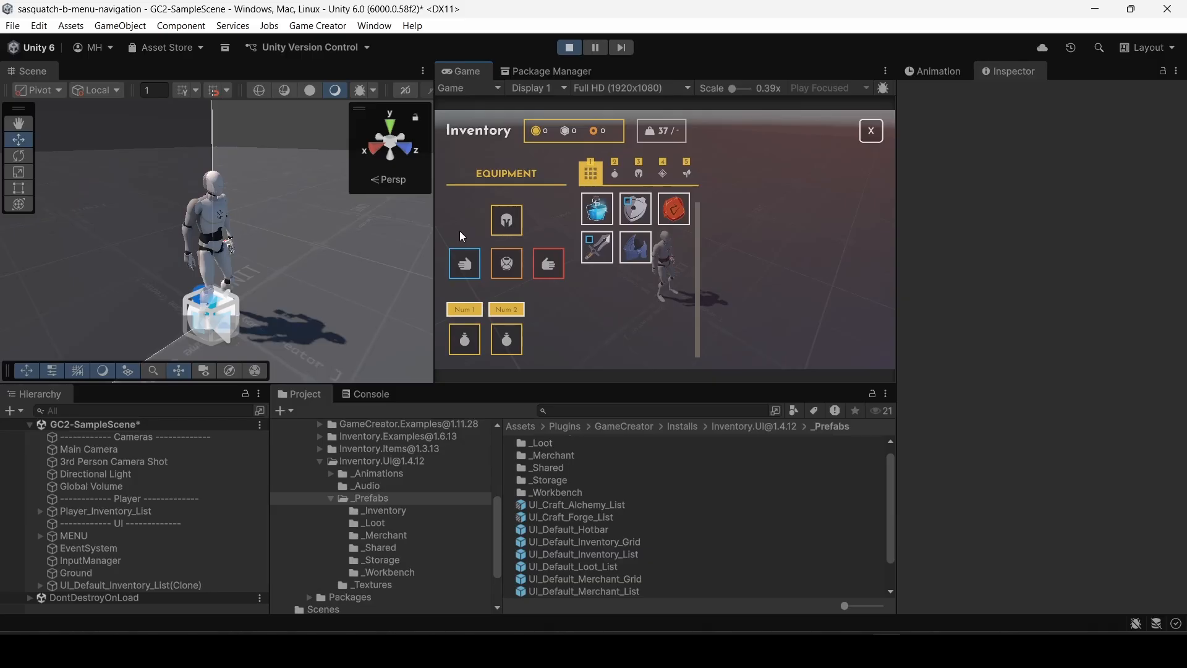
Test directional navigation between the equipment slots and the inventory items after using the potion.
key("Left")
key("Down")
key("Up")
key("Down")
key("Right")
key("Left")
key("Left")
key("Right")
key("Right")
key("Right")
key("Right")
key("Right")
key("Down")
key("Left")
key("Left")
key("Left")
key("Right")
key("Right")
key("Left")
key("Left")
Test switching through the inventory category tabs back to the first tab, and end play mode.
key("e")
key("e")
key("e")
key("e")
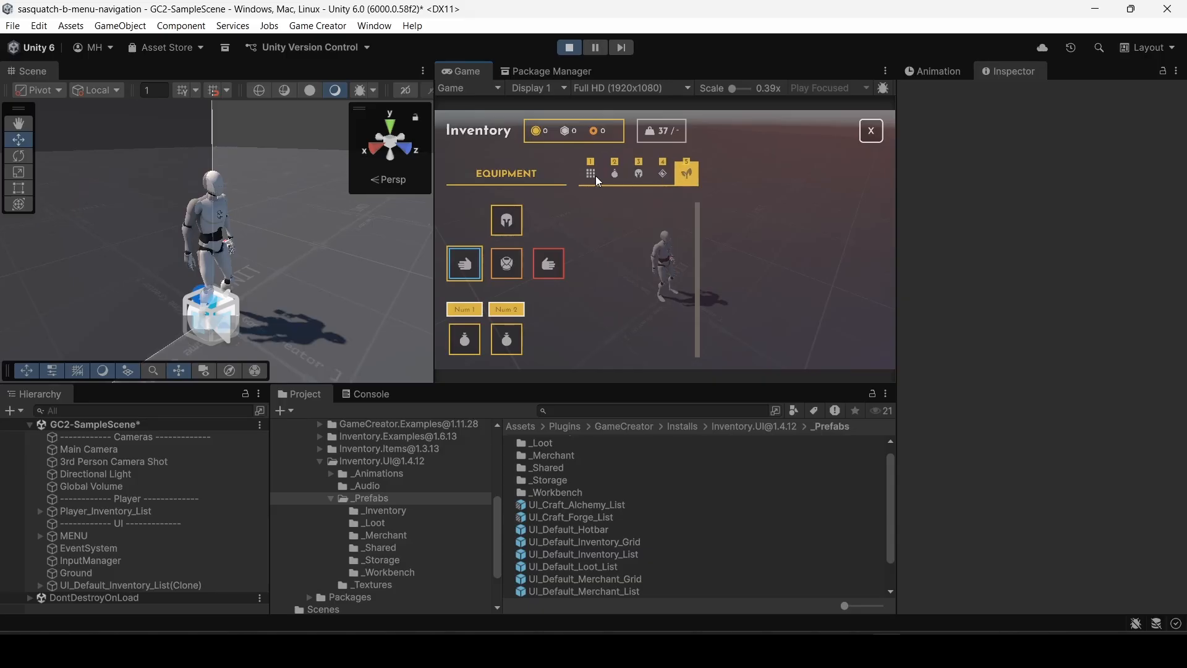
key("e")
key("e")
key("e")
key("e")
key("e")
key("e")
key("e")
key("1")
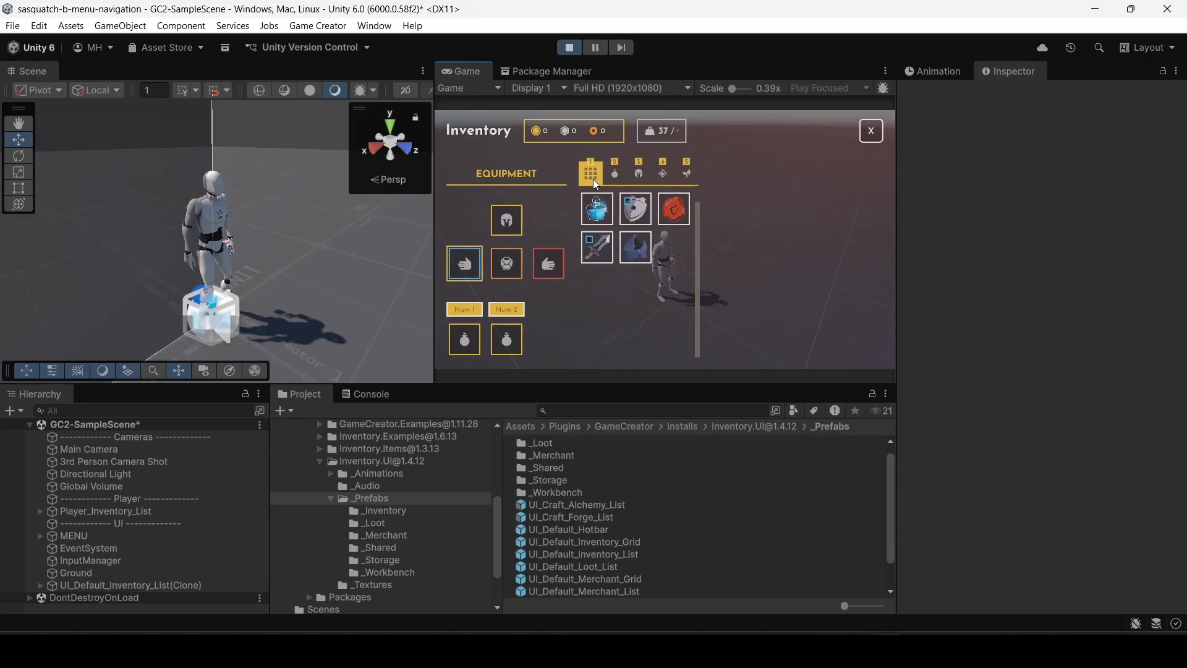
left_click(569, 48)
Open the UI_Default_Inventory_List prefab and expand the Tabs object under Items.
scroll(559, 508, "down", 2)
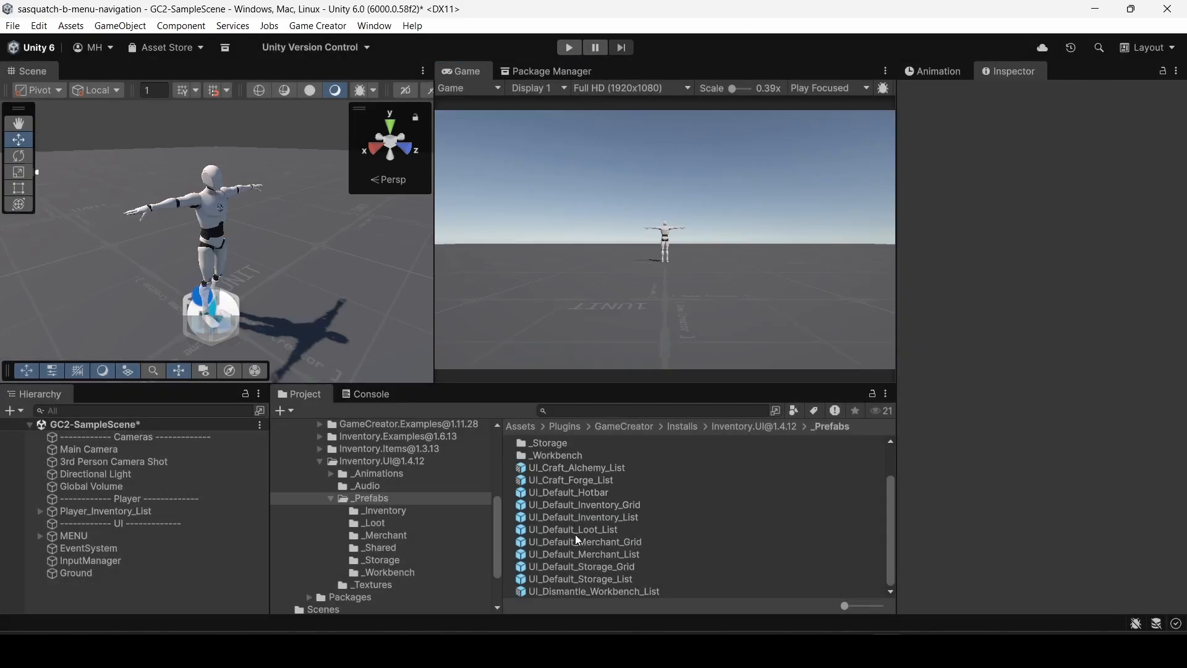
double_click(576, 517)
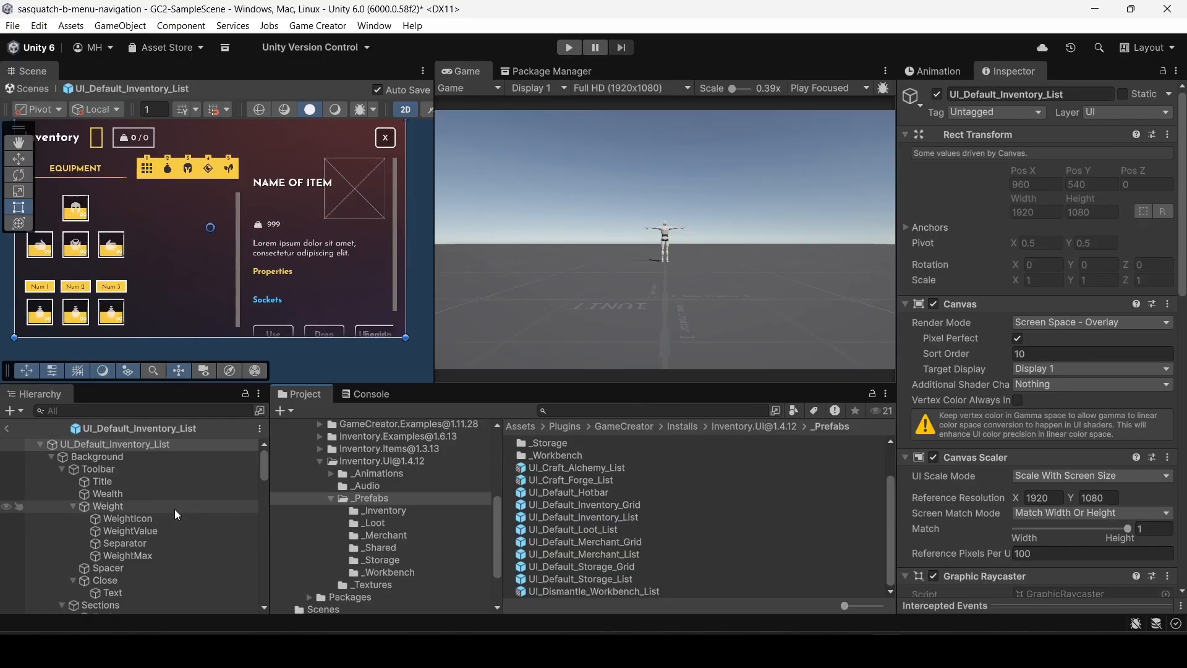
scroll(118, 486, "down", 5)
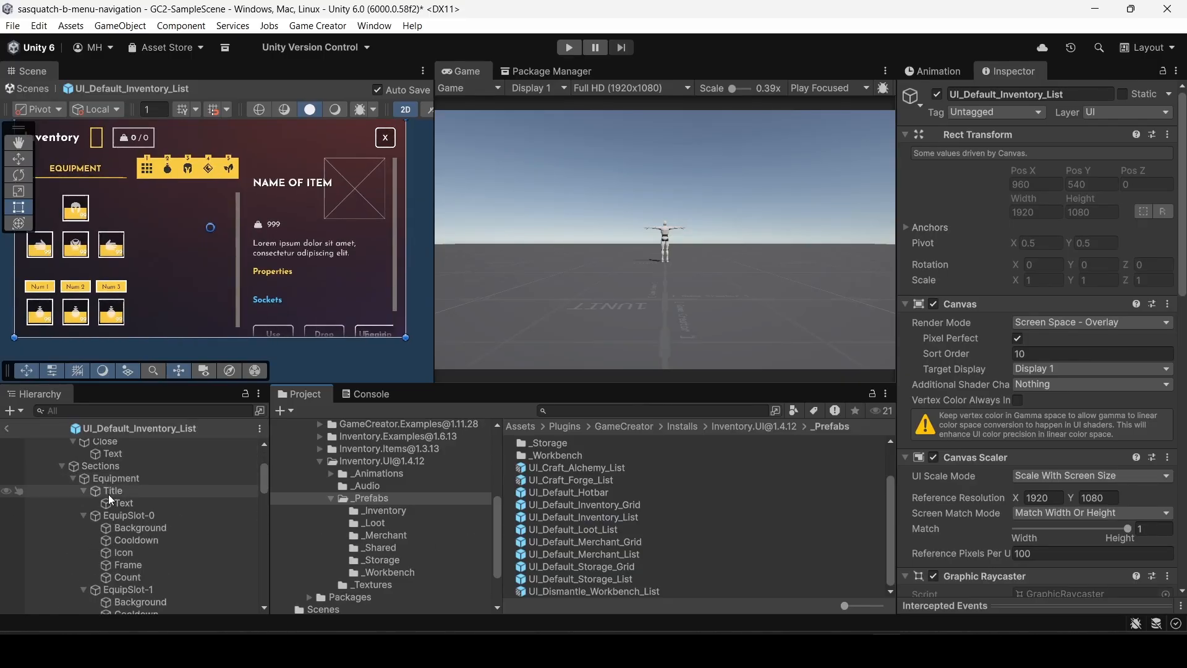
scroll(108, 488, "down", 10)
scroll(106, 485, "down", 6)
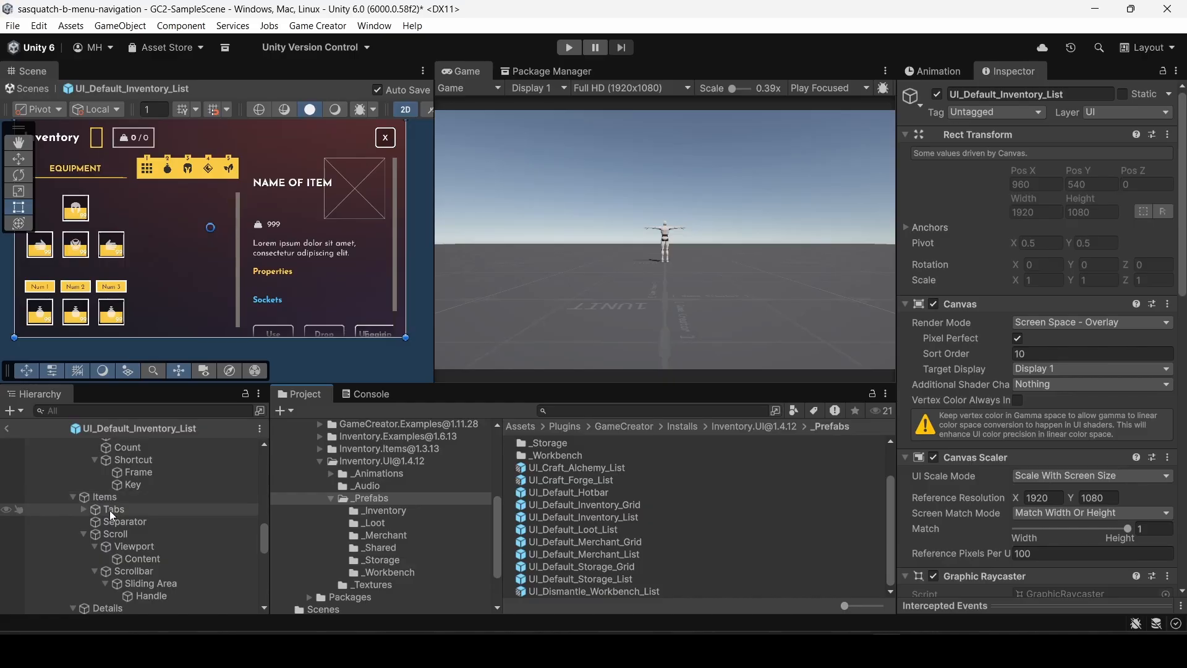
left_click(110, 510)
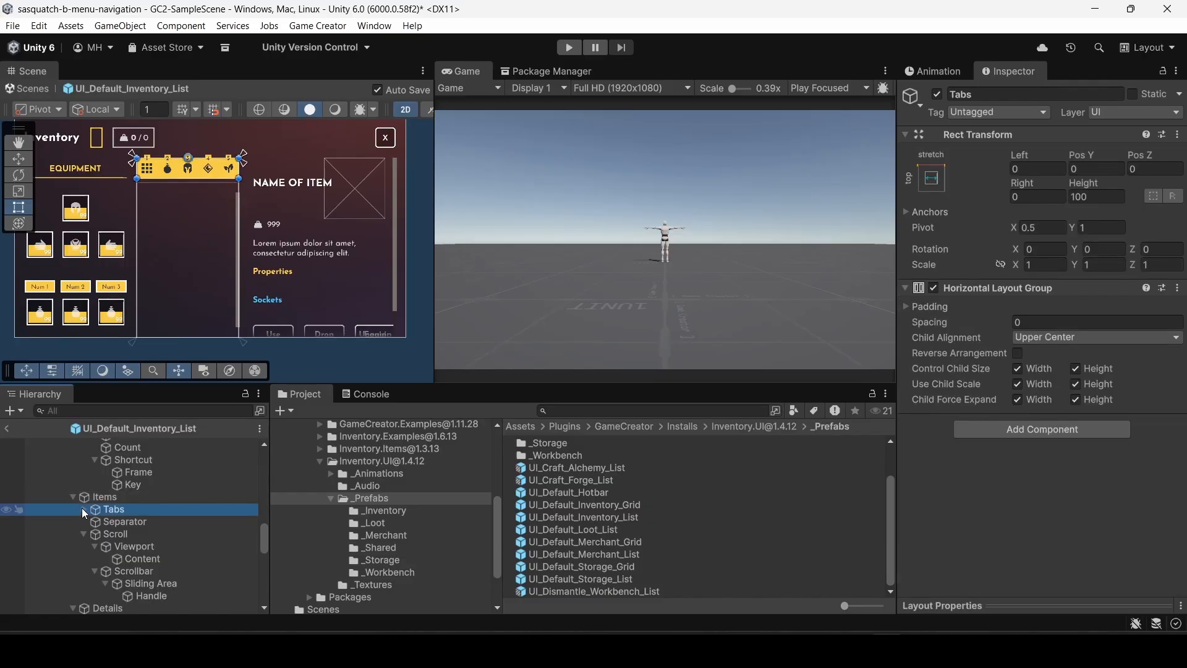
left_click(83, 510)
Examine TabAll's Bag List UI Tab component and the input button and Submit instruction of its Shortcut trigger.
left_click(126, 523)
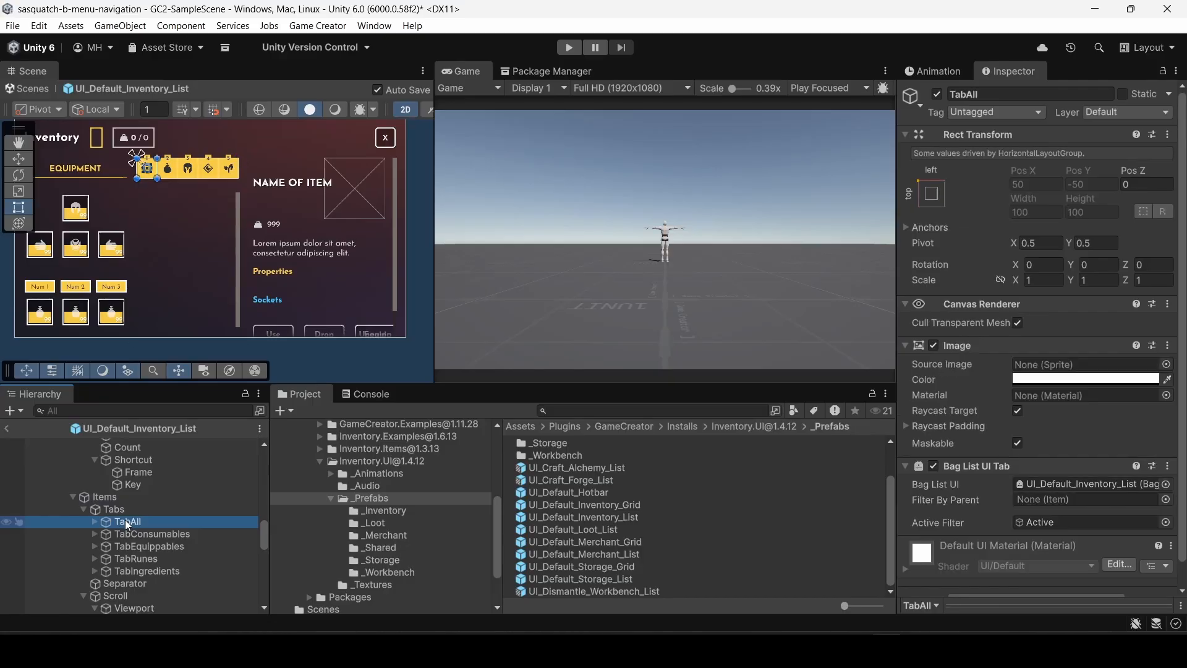
scroll(966, 422, "down", 1)
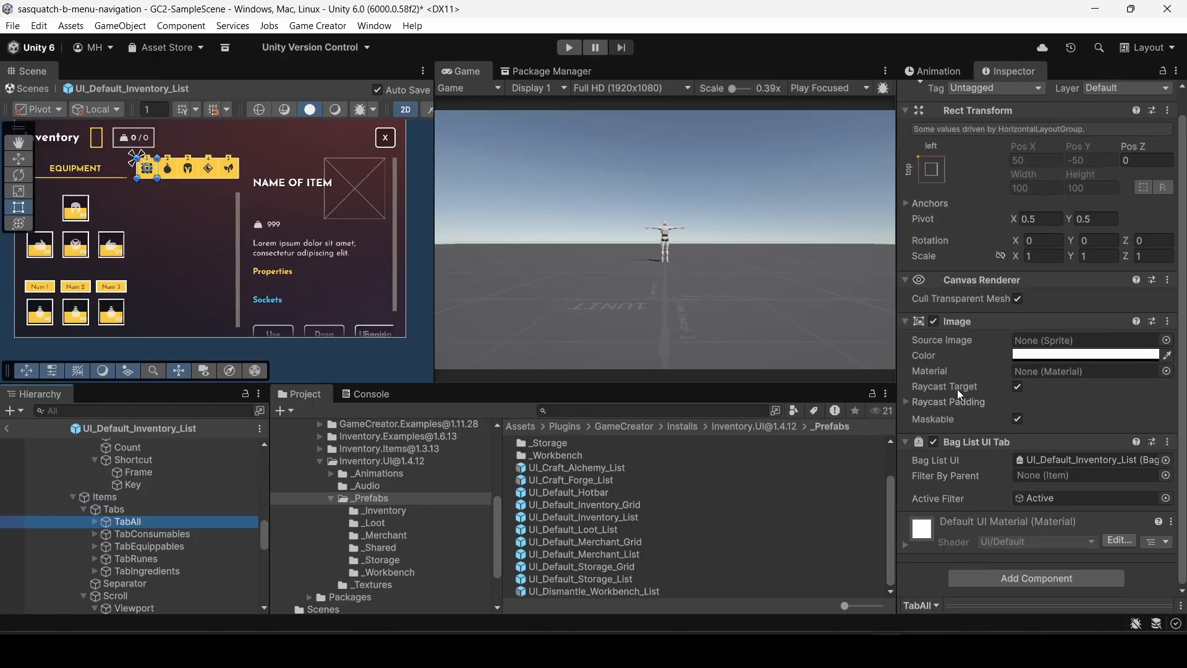
left_click(94, 522)
left_click(106, 559)
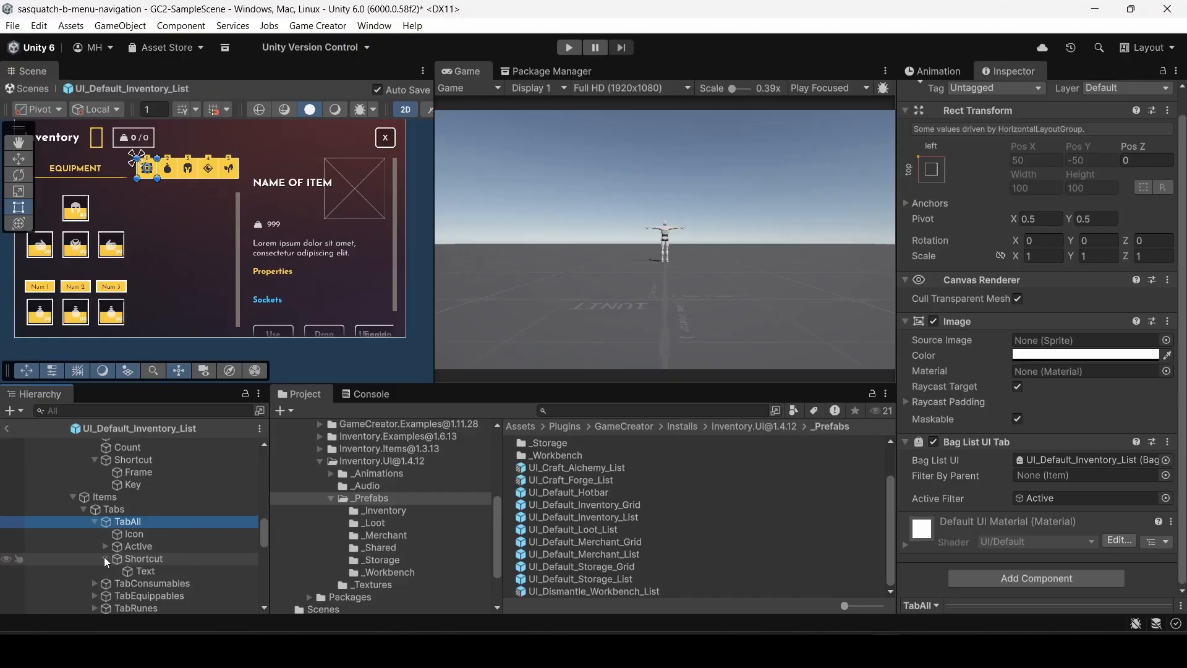
left_click(138, 558)
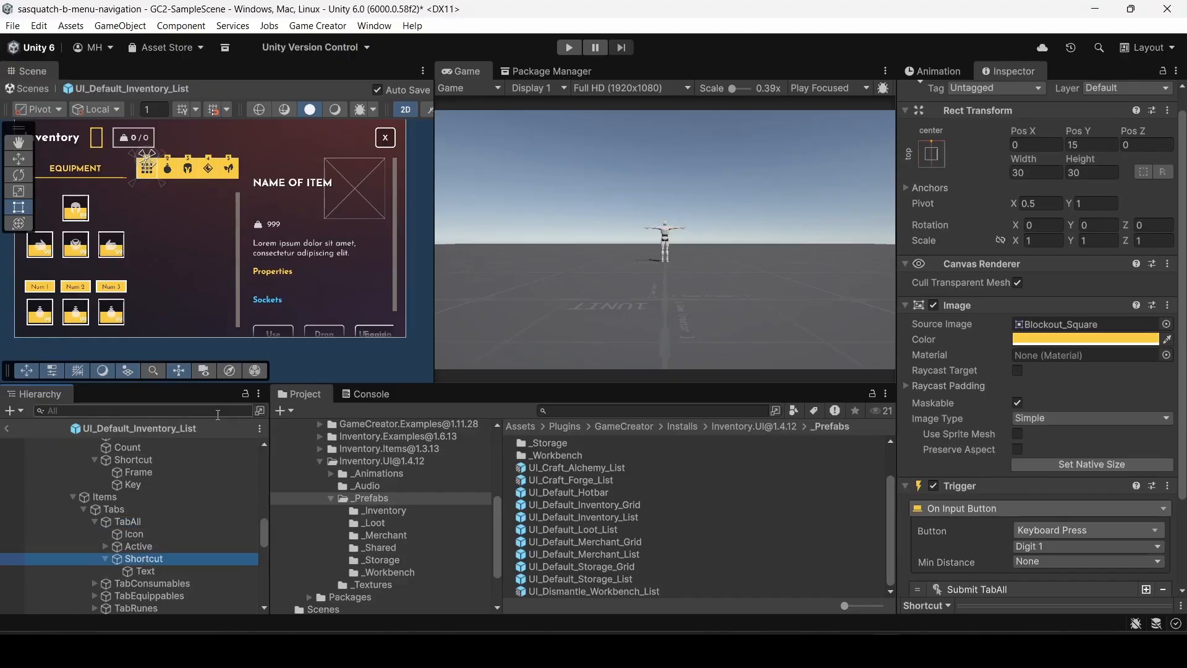
scroll(976, 470, "down", 3)
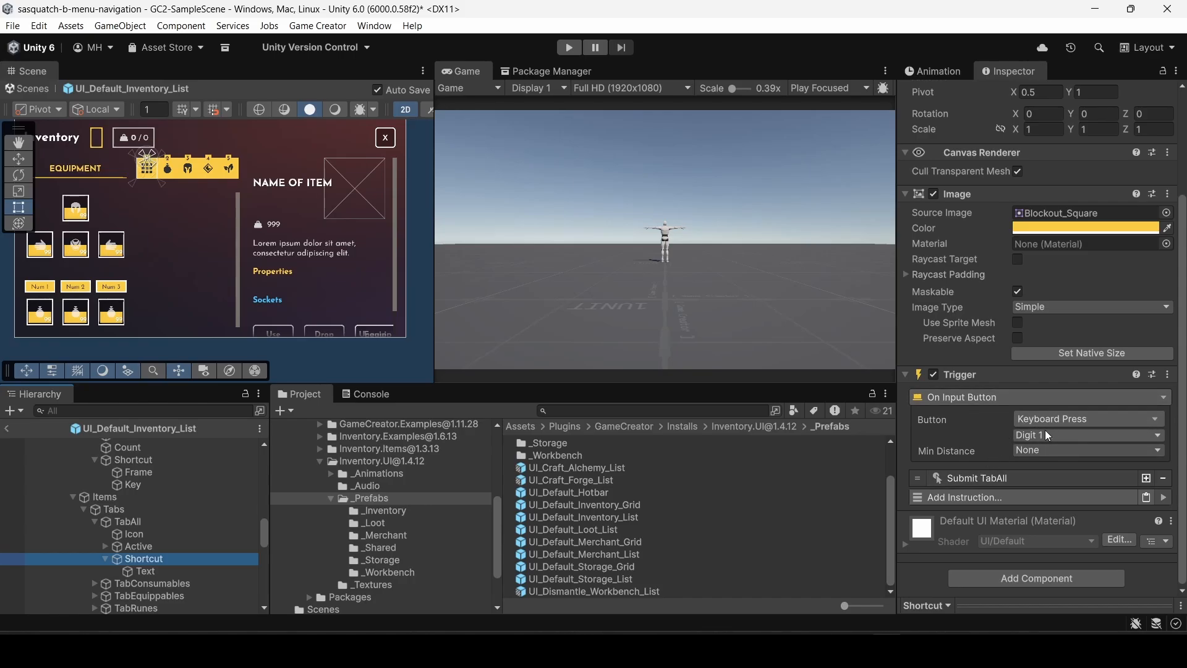
left_click(974, 477)
scroll(974, 470, "down", 2)
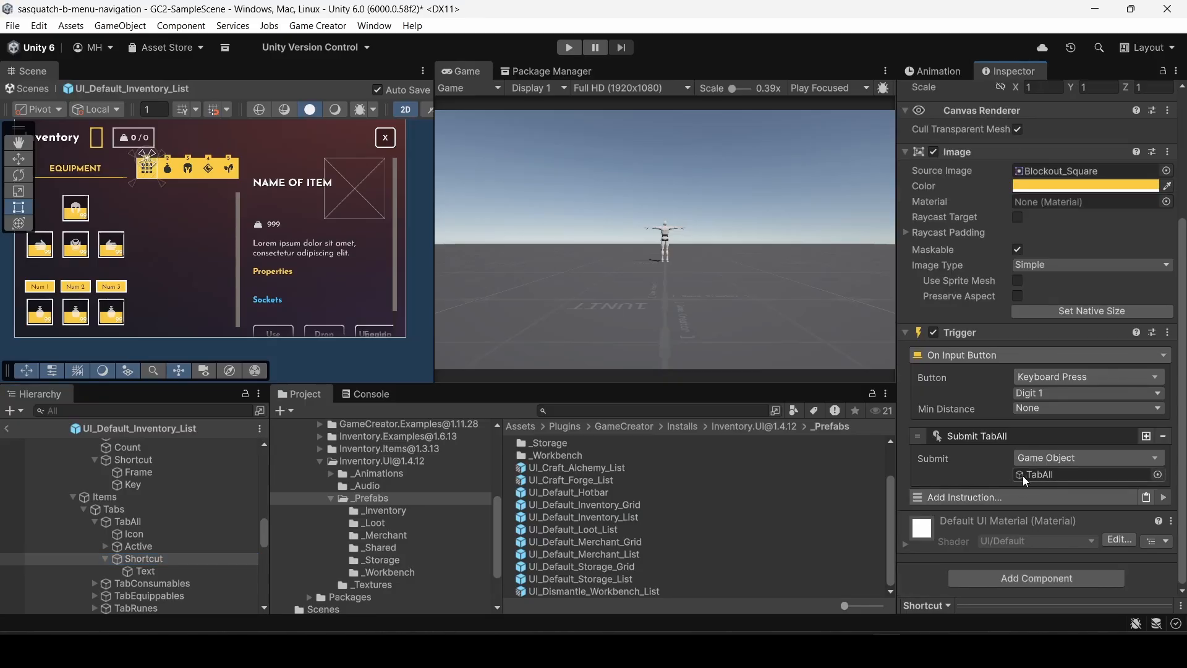
left_click(956, 439)
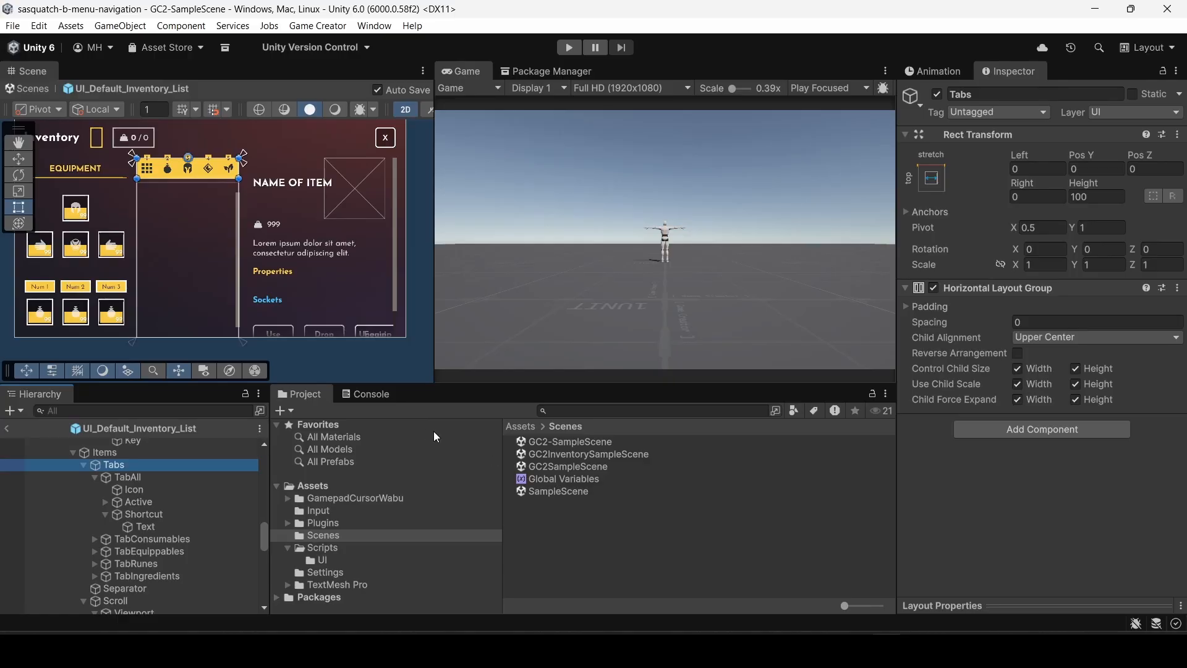
Examine the name, type and value of current-tab-index in the Global Variables asset.
left_click(543, 478)
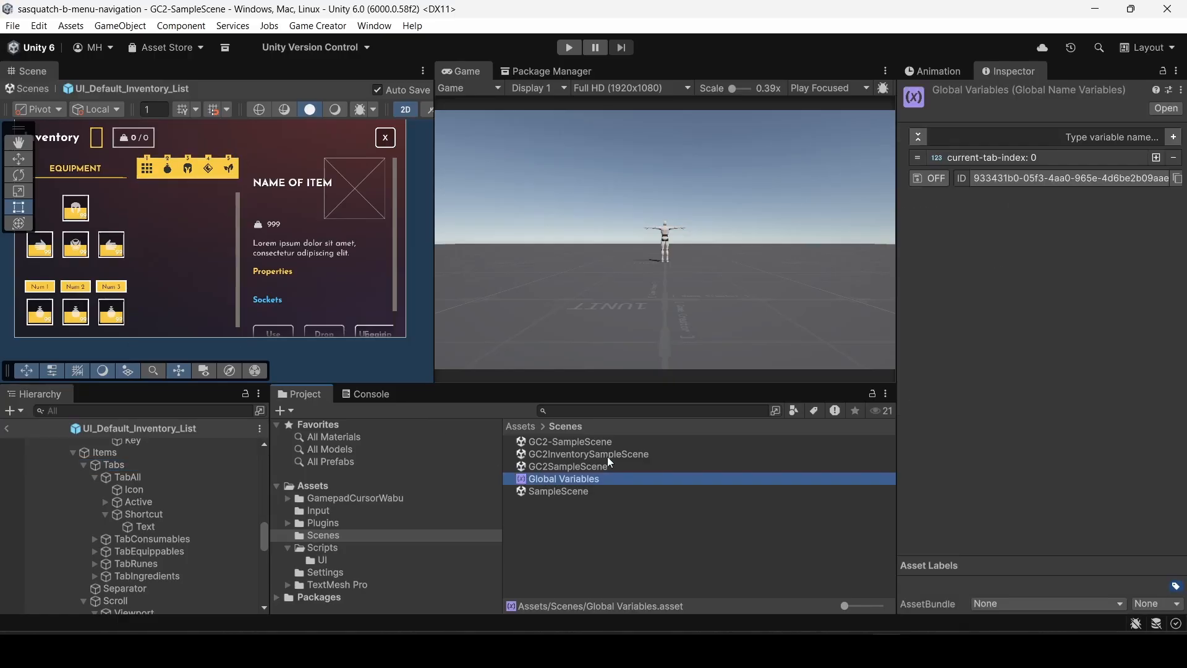
left_click(980, 157)
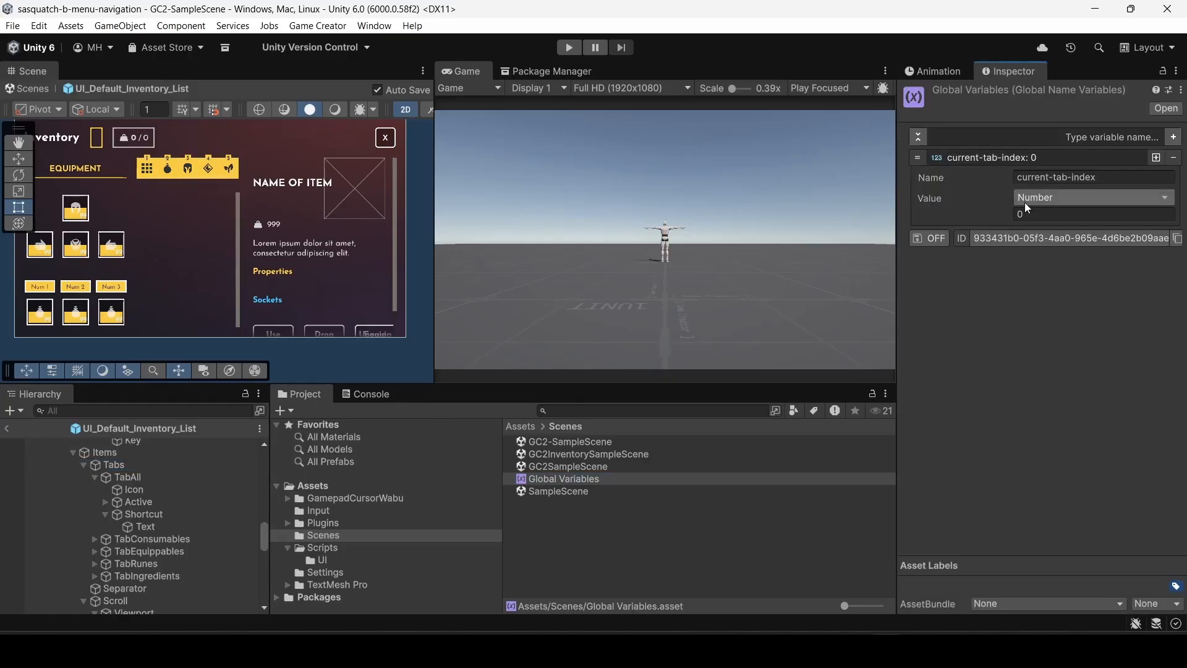
left_click(1105, 176)
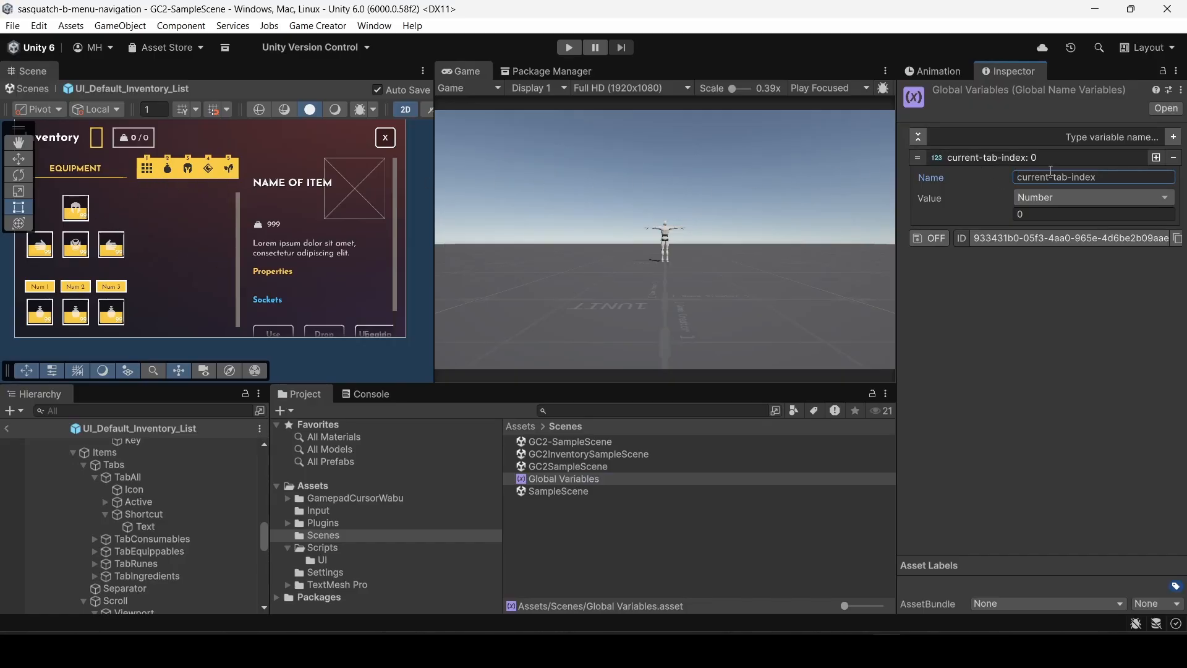
left_click(1023, 214)
left_click(979, 159)
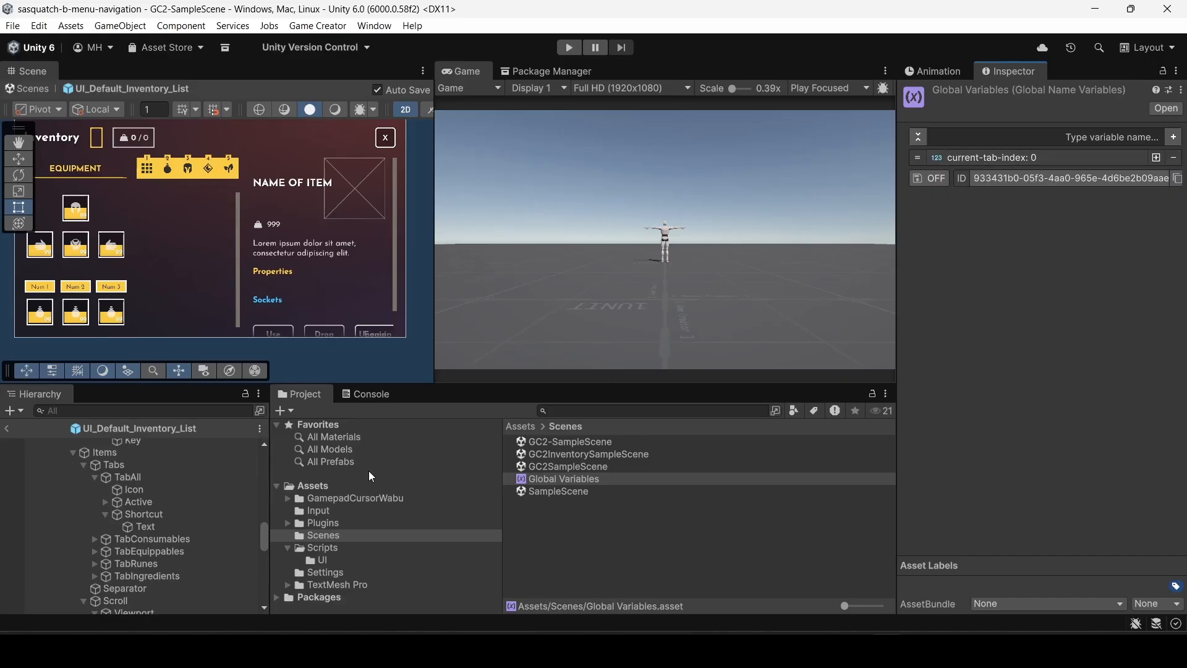
Add a Trigger component to the Tabs object and choose an event from the Input category for it.
left_click(114, 455)
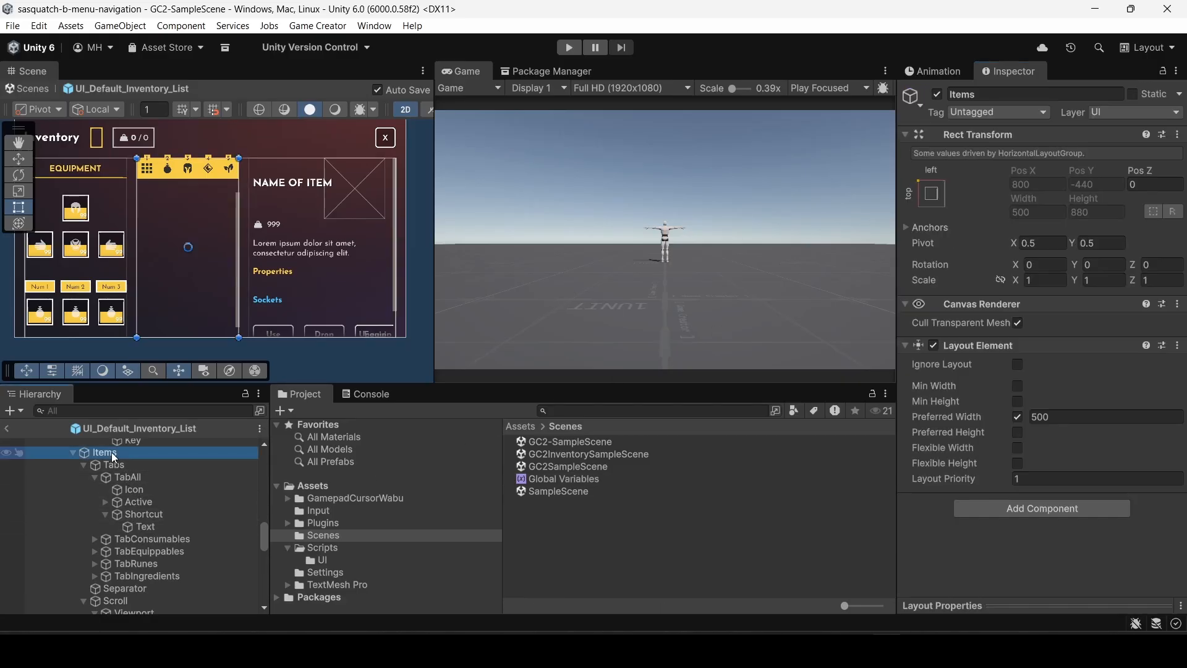
left_click(124, 465)
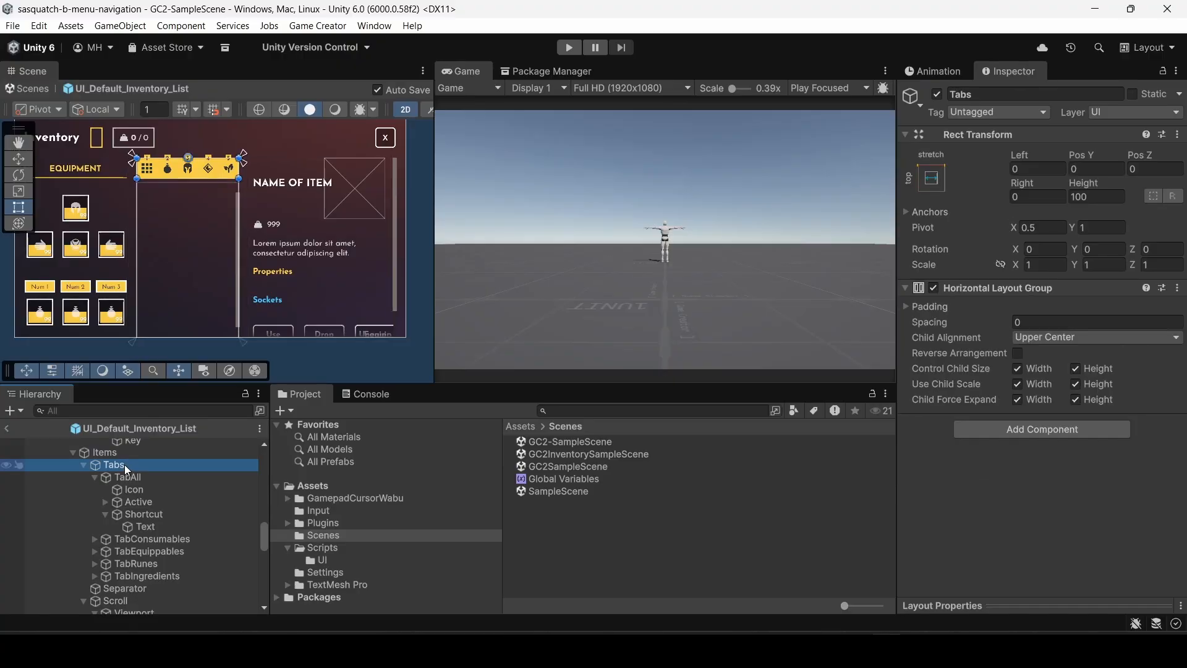
left_click(978, 429)
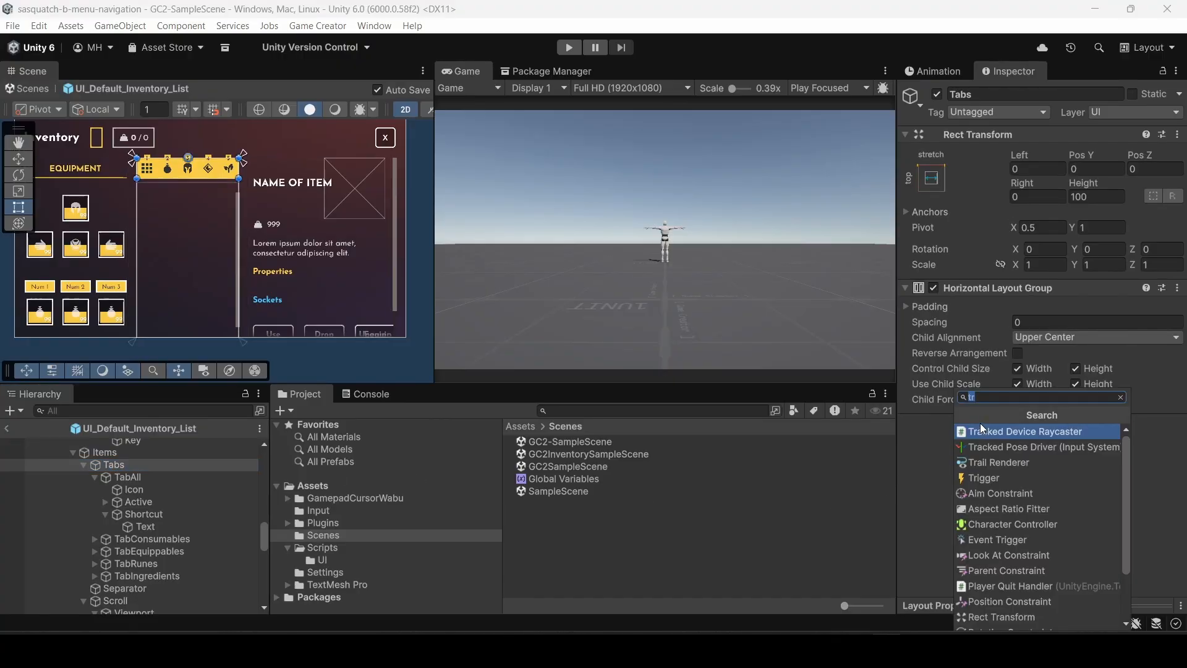
left_click(974, 477)
left_click(963, 450)
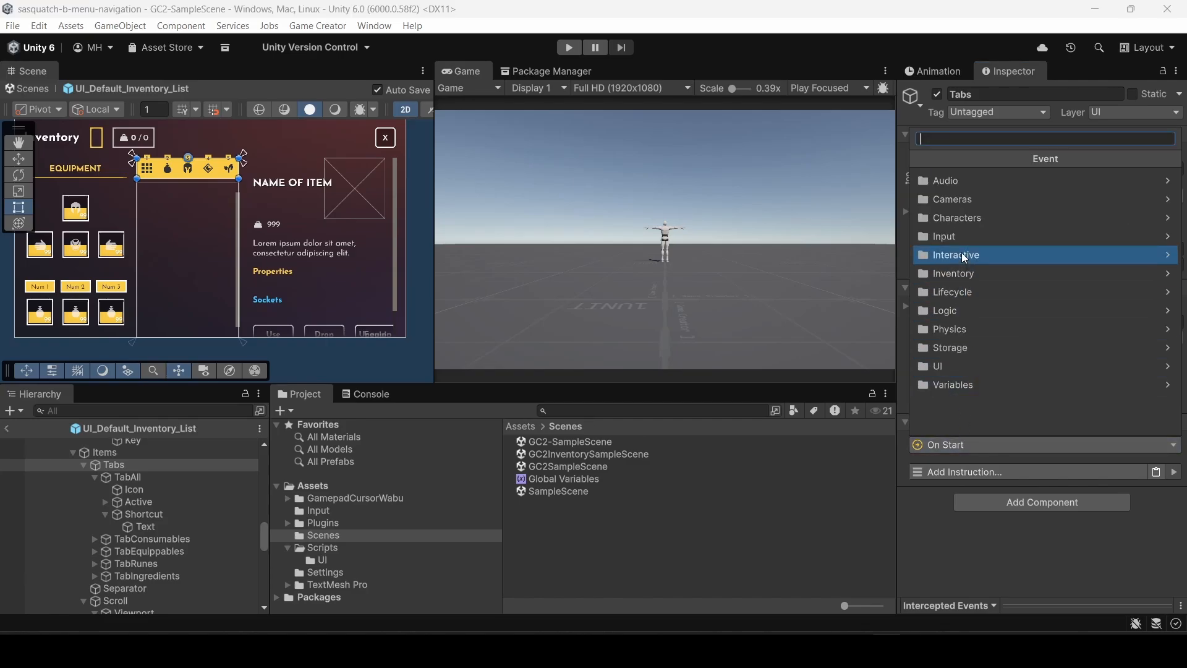
left_click(955, 236)
left_click(965, 199)
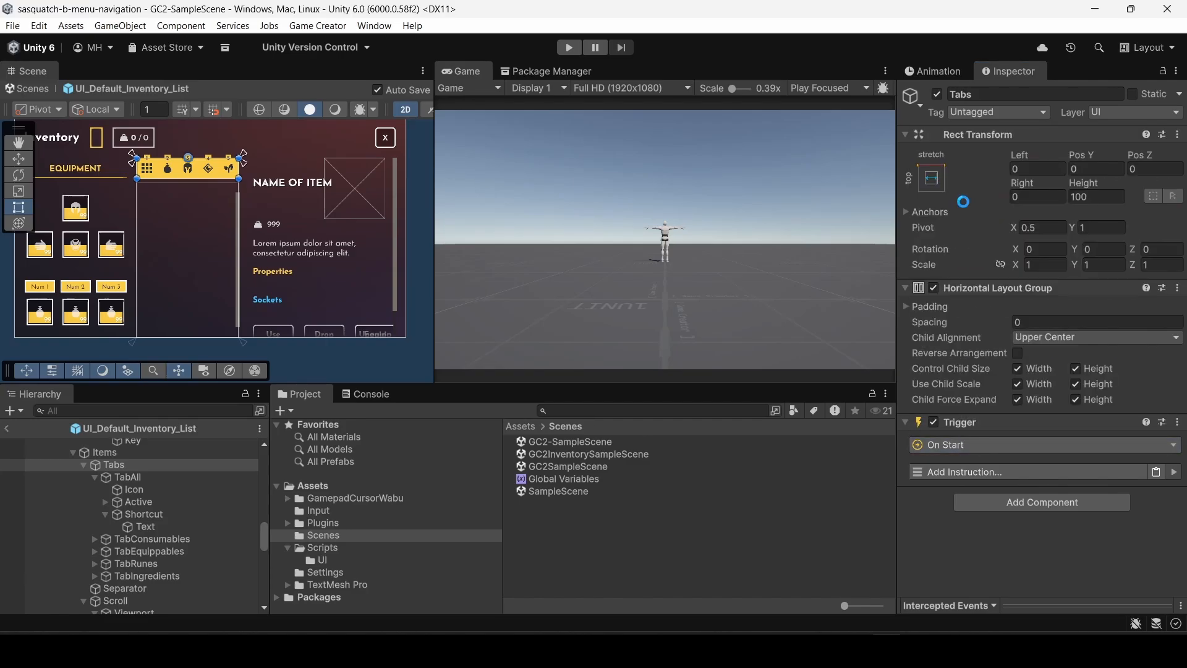
Set the Tabs trigger to On Input Button with a Gamepad Press of RightShoulder.
left_click(1003, 445)
left_click(1051, 221)
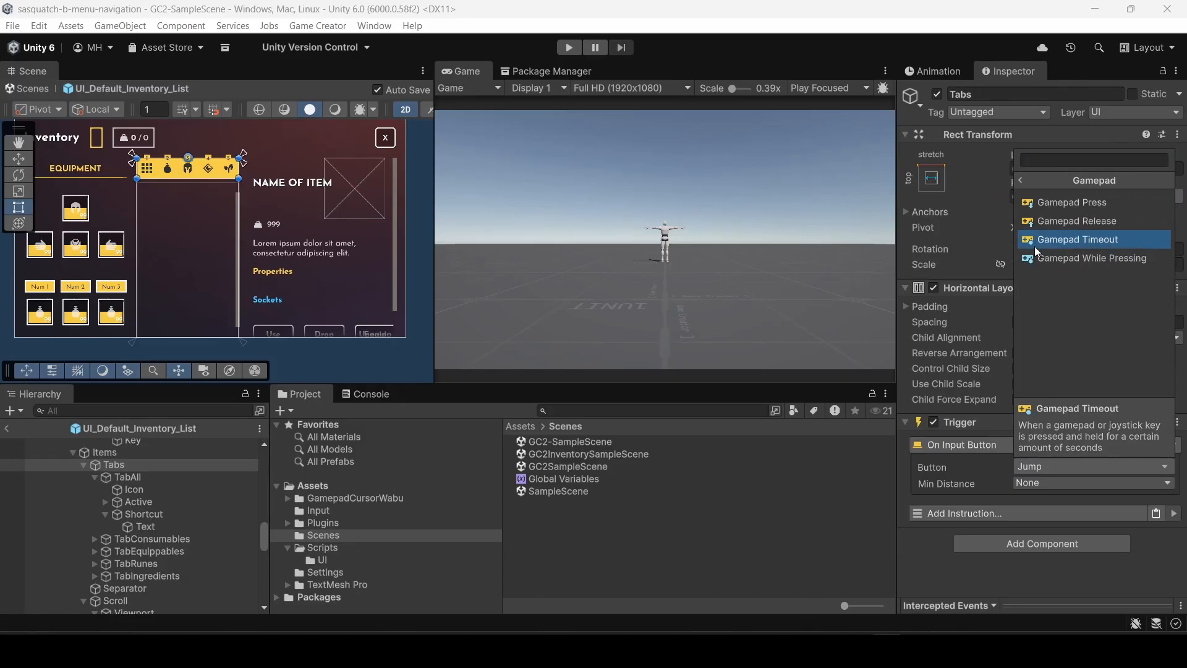
left_click(1041, 202)
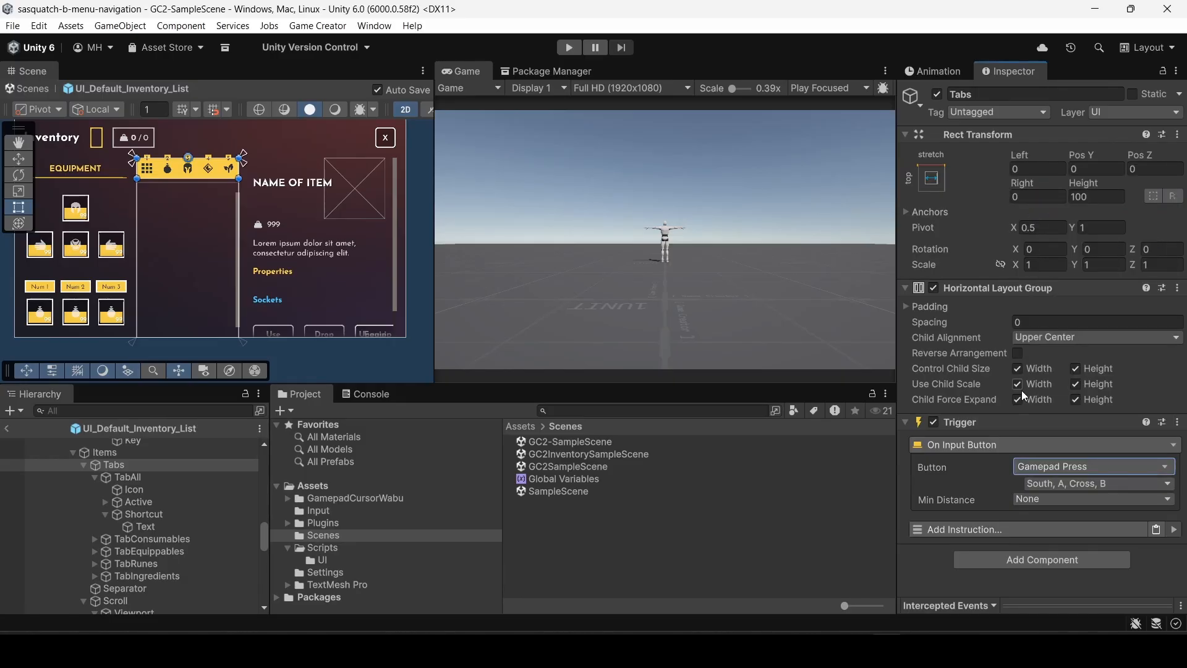
left_click(1049, 490)
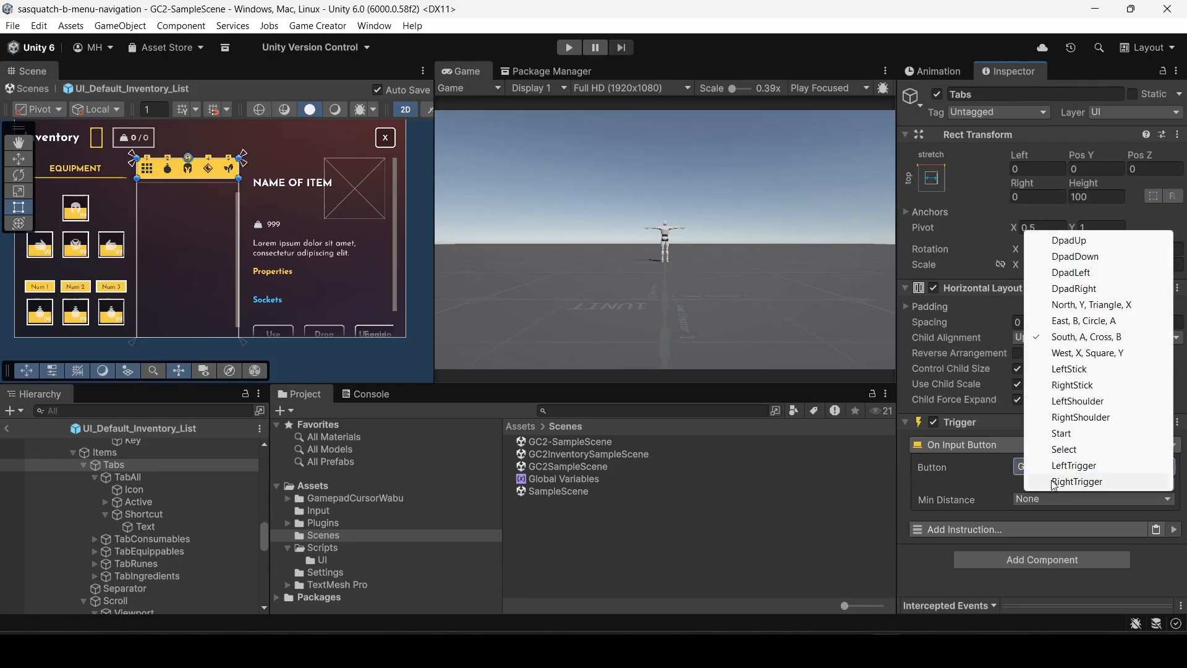
left_click(1060, 420)
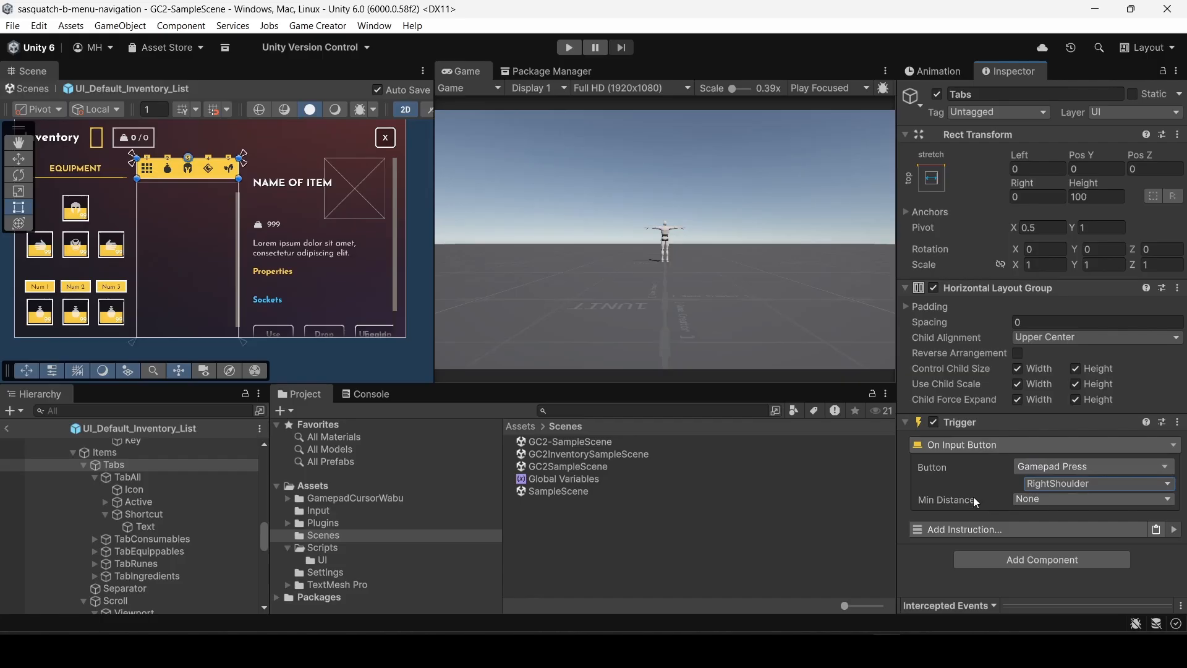
Add a Local List Variables component to the Tabs object and set its value type to Game Object.
left_click(956, 530)
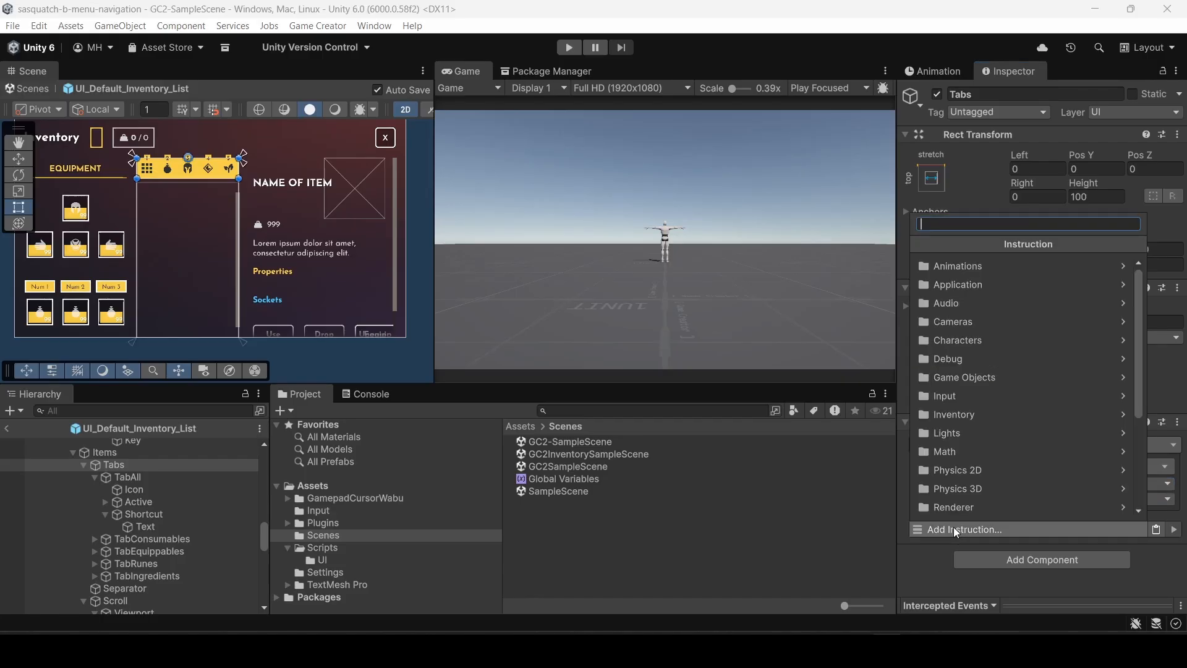
left_click(932, 559)
left_click(1003, 560)
type("tr")
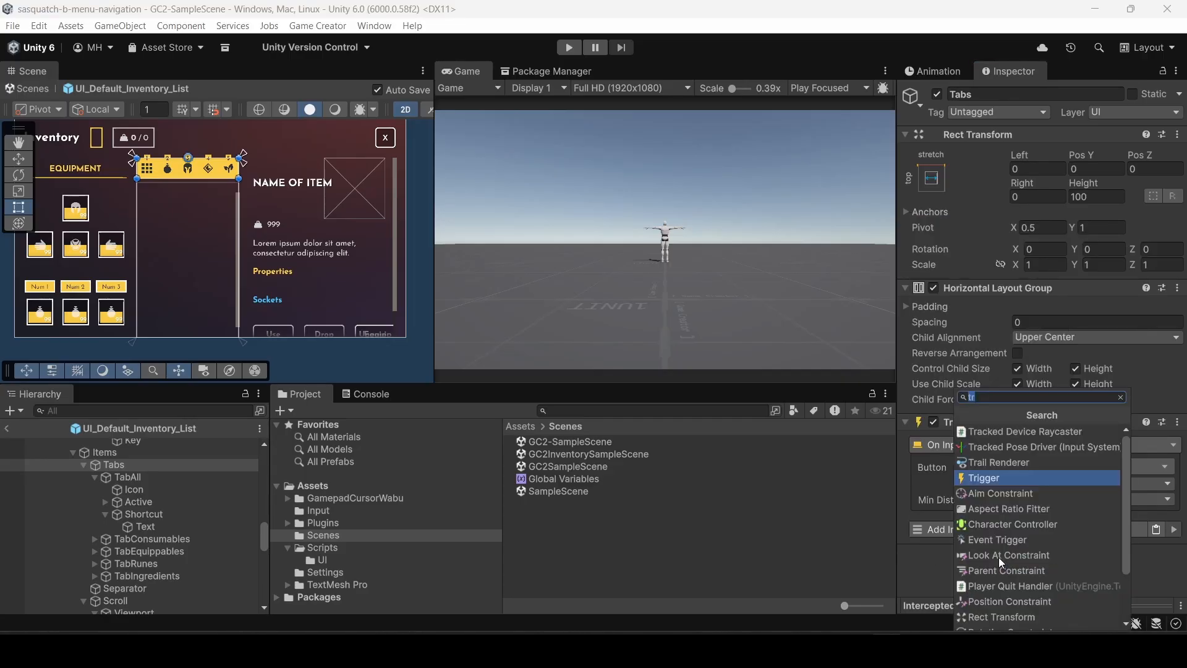
type("loca")
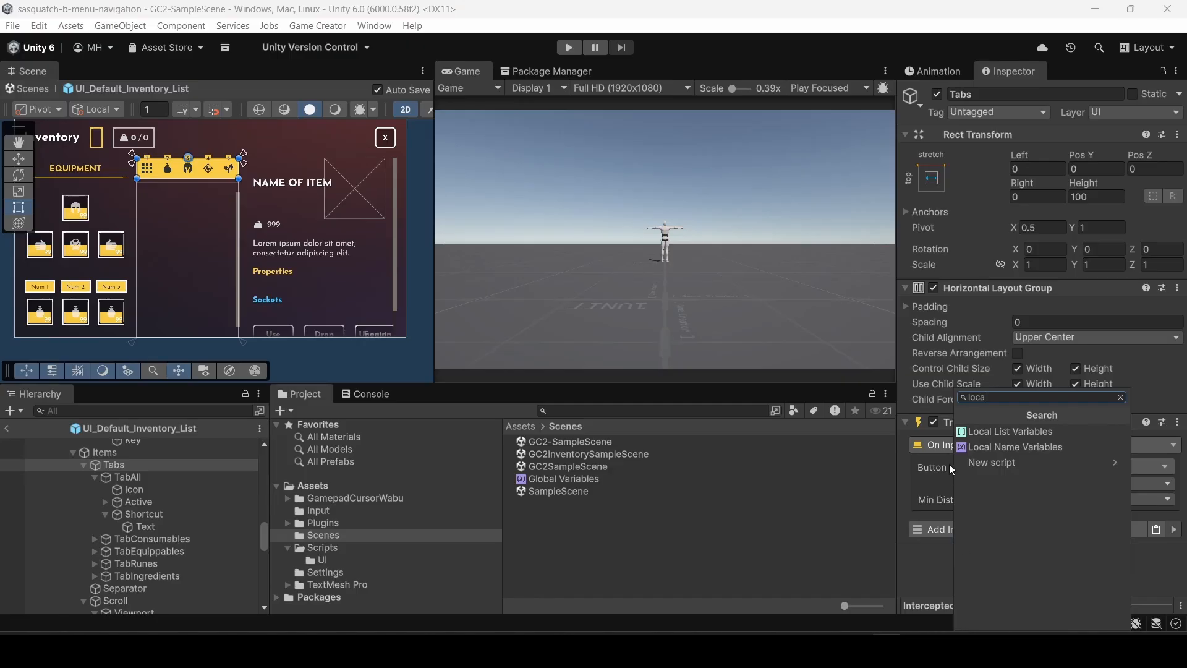
left_click(990, 431)
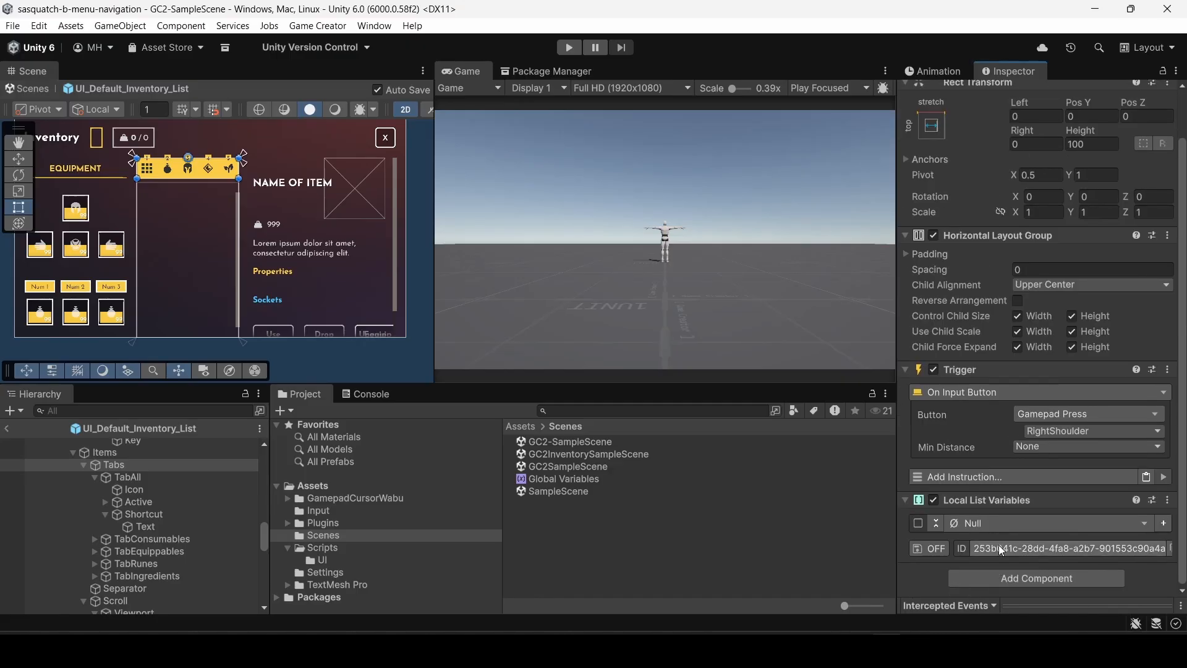
left_click(994, 523)
left_click(1000, 279)
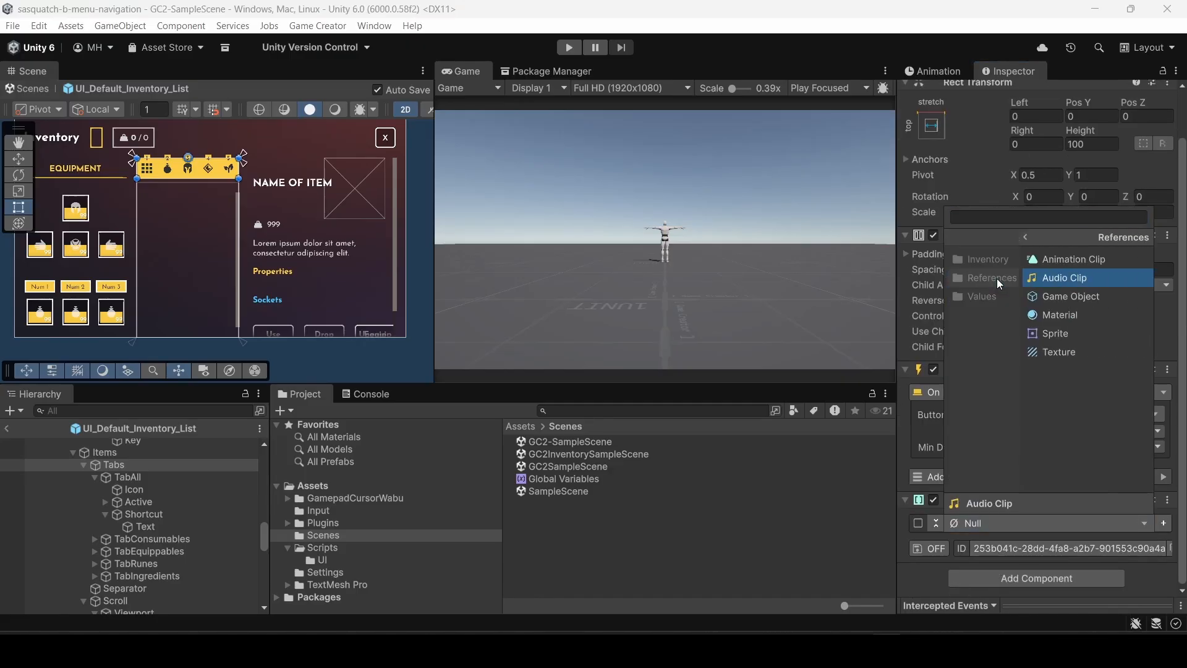
left_click(1045, 297)
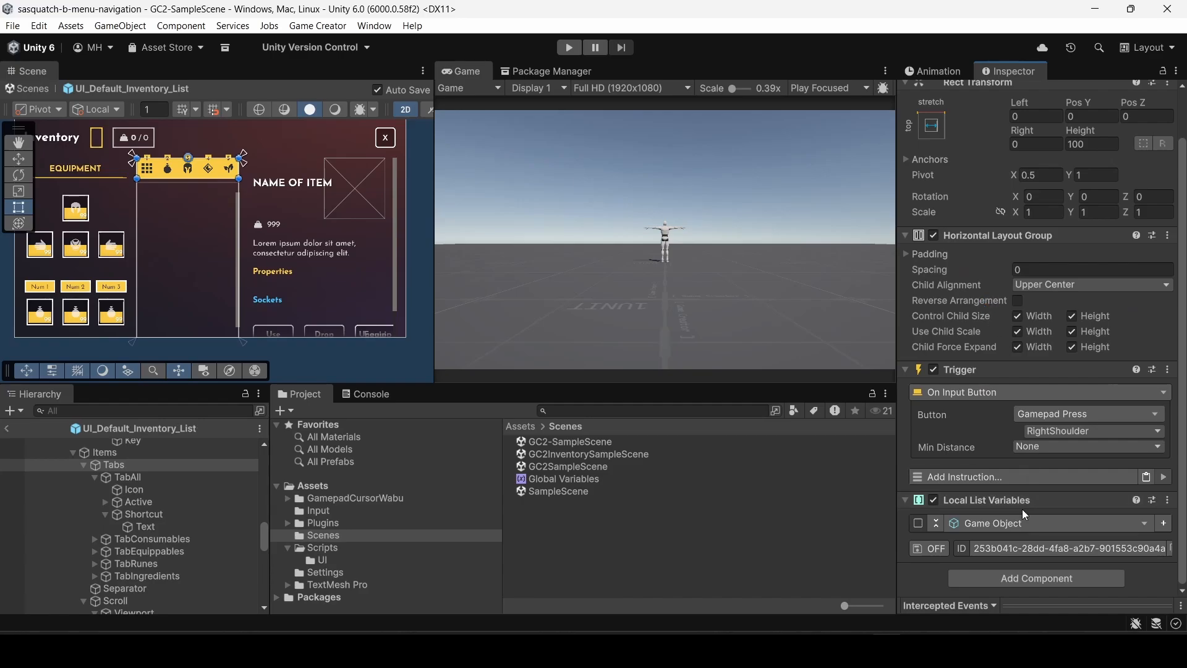
Add five empty entries to the Local List Variables component on Tabs.
left_click(1164, 523)
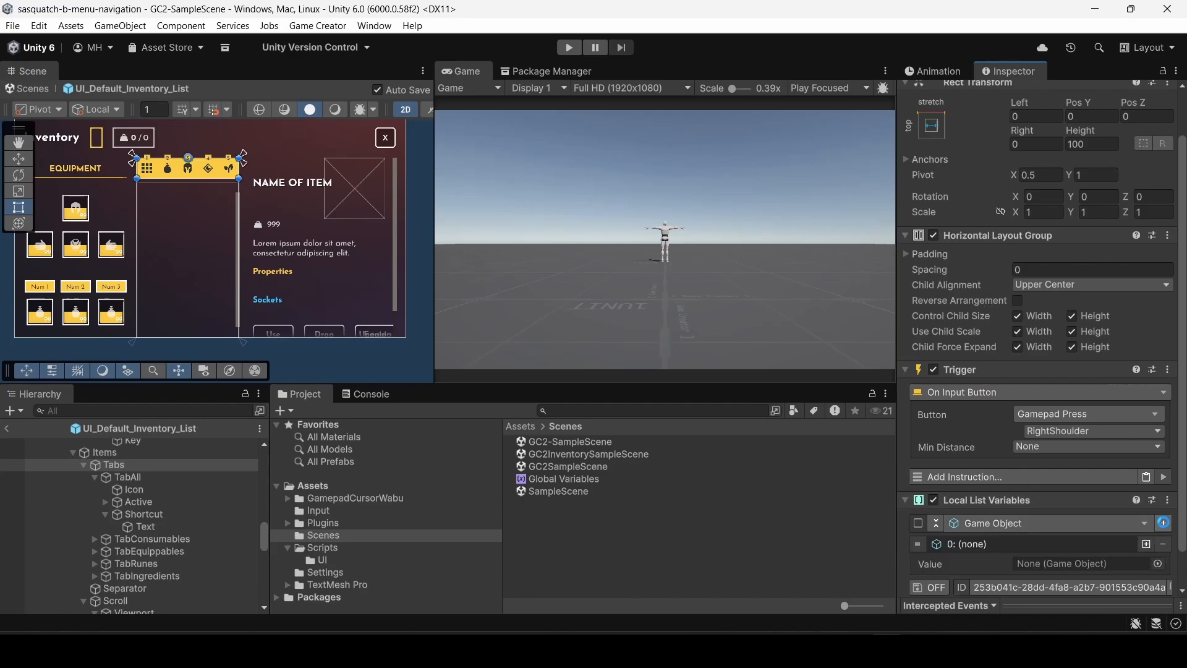
left_click(1164, 523)
left_click(1164, 523)
left_click(1164, 523)
left_click(1163, 523)
scroll(1150, 507, "down", 5)
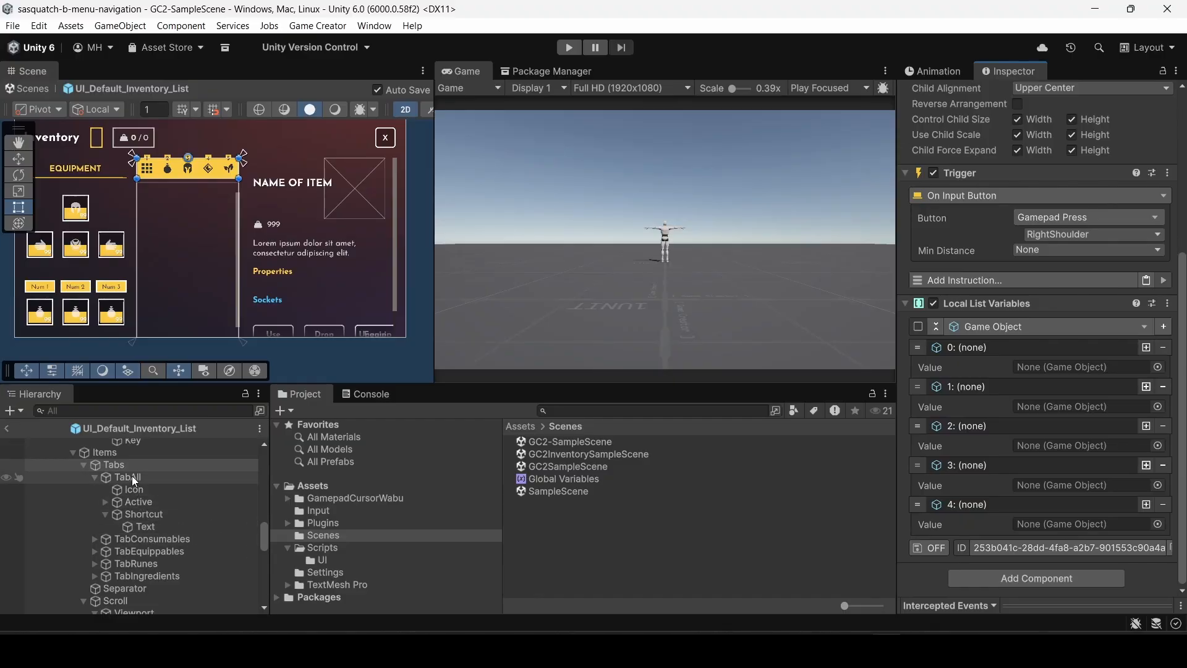
Assign TabAll, TabConsumables, TabEquippables, TabRunes and TabIngredients to list entries 0 to 4 in that order.
left_click_drag(135, 480, 1047, 368)
left_click_drag(153, 539, 1043, 409)
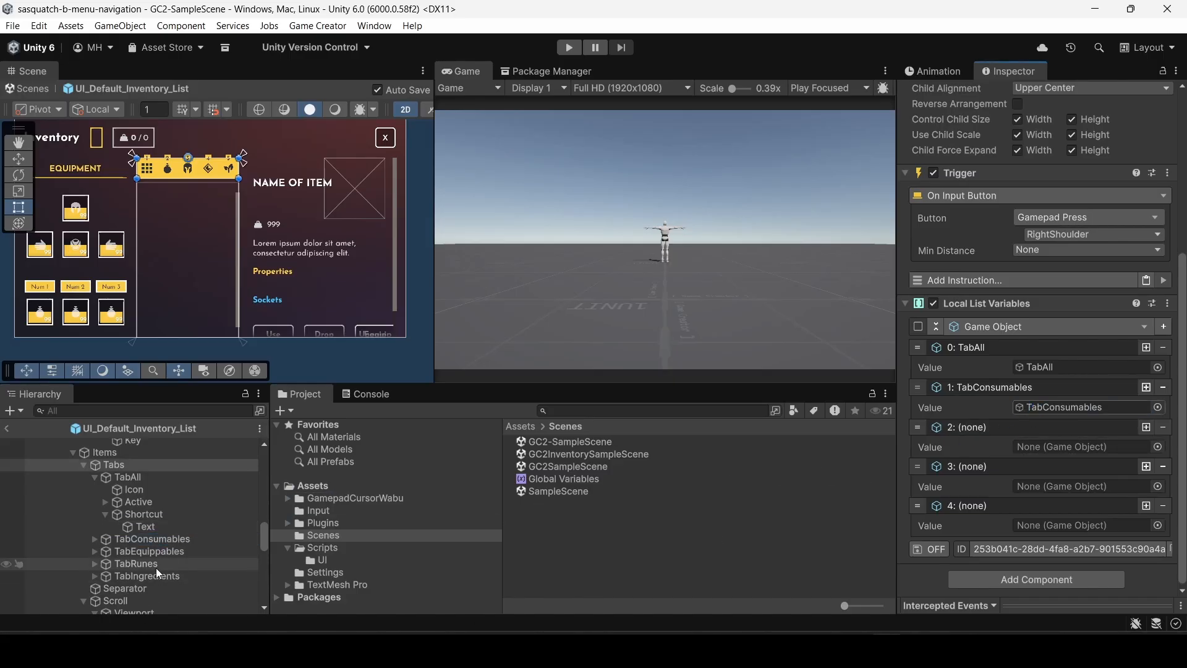
left_click_drag(166, 557, 1051, 449)
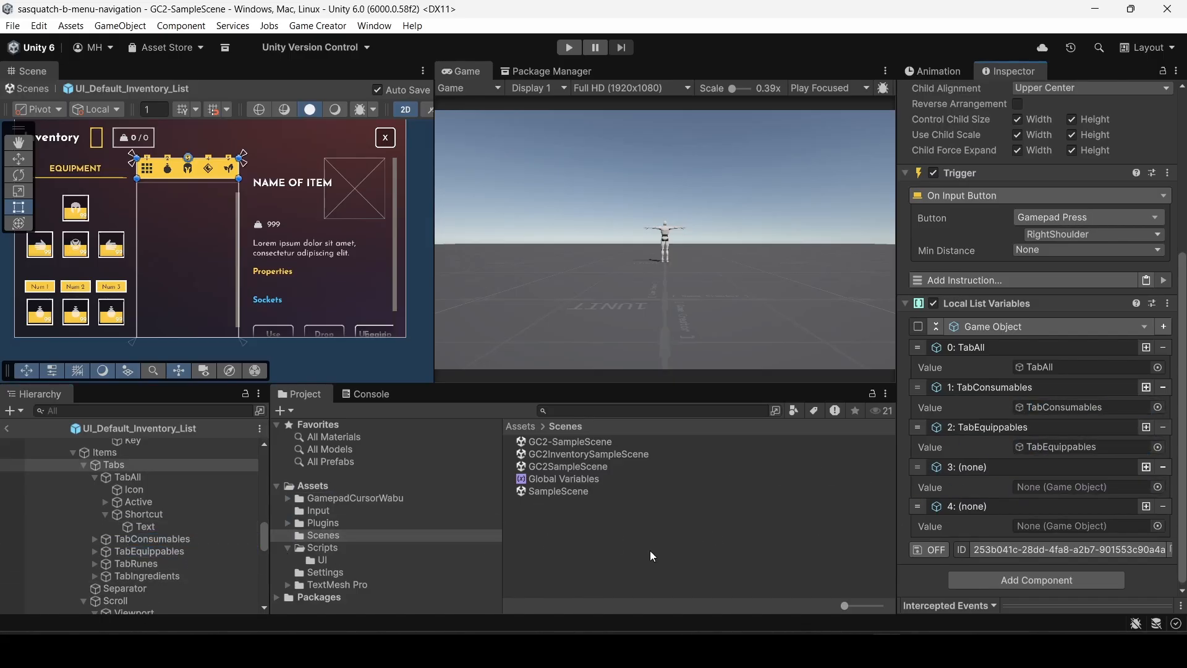
left_click_drag(154, 563, 1028, 490)
left_click_drag(168, 577, 1091, 535)
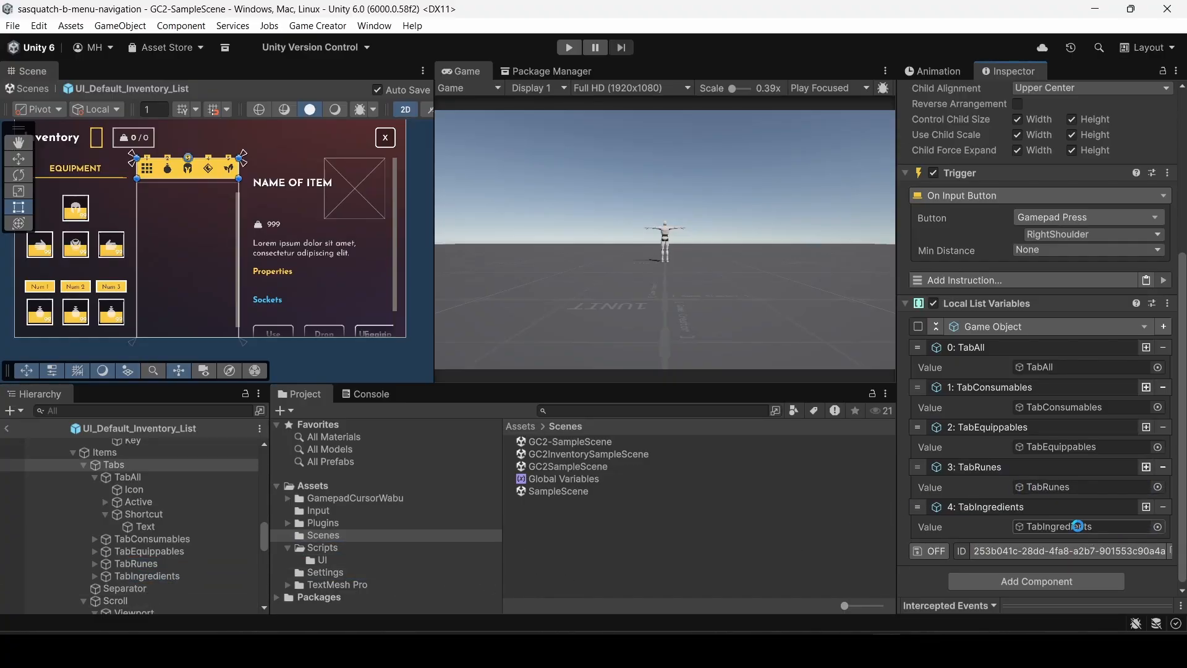
Collapse all five entries of the local list.
left_click(983, 350)
left_click(981, 386)
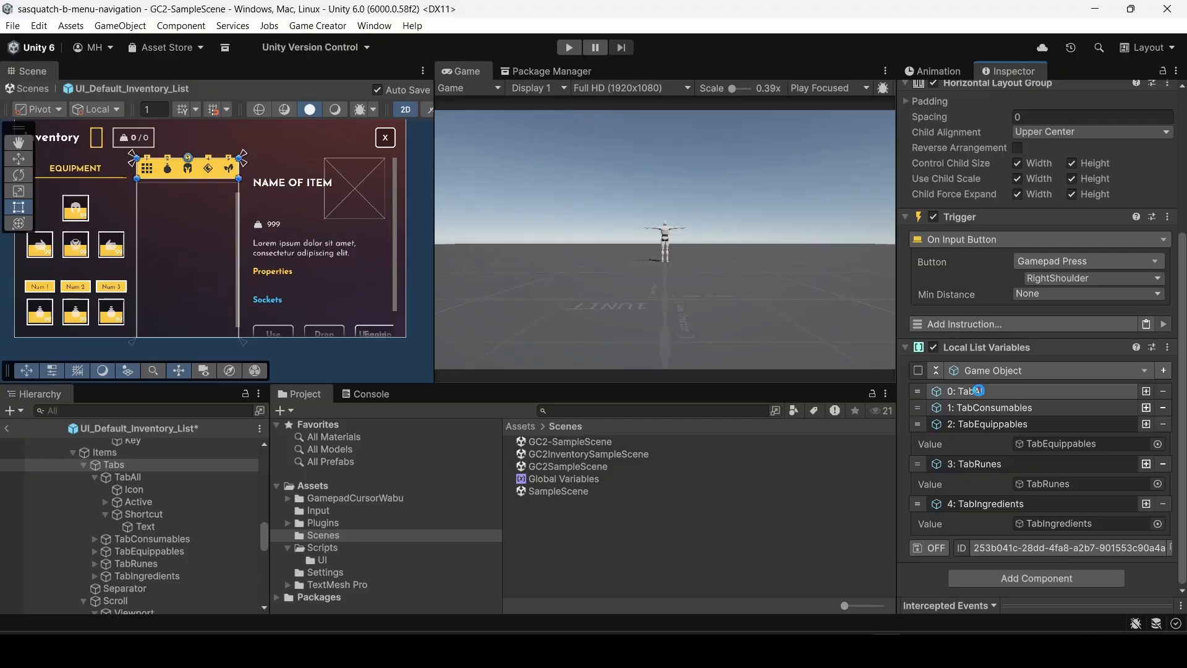
left_click(980, 425)
left_click(980, 465)
left_click(984, 504)
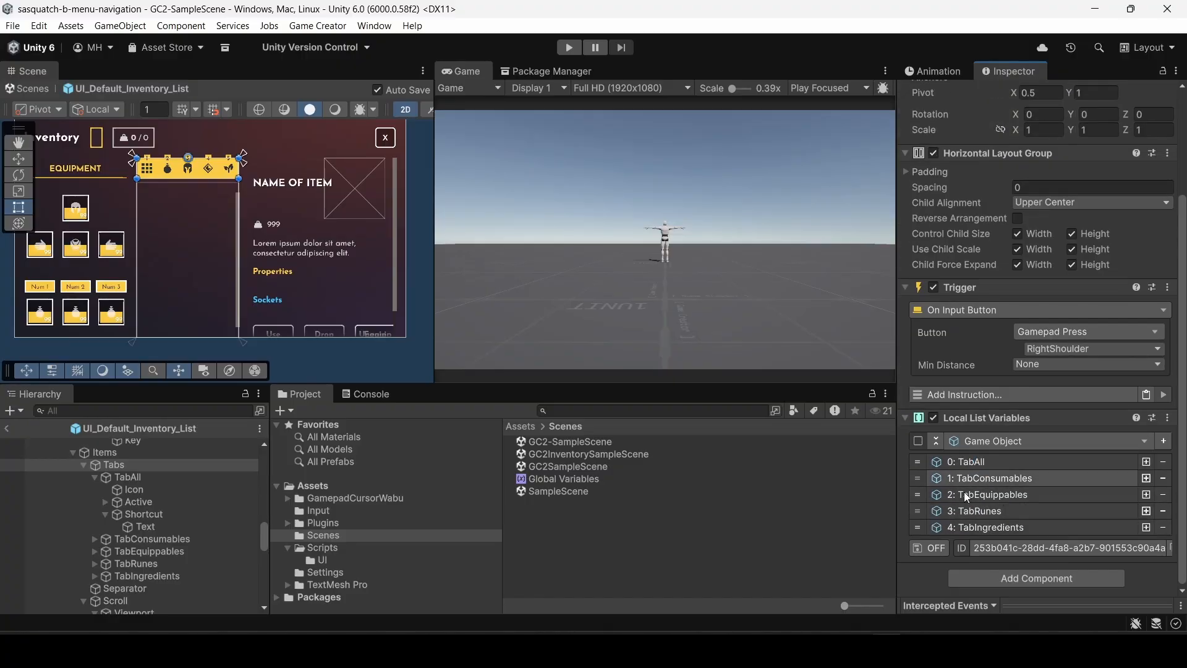
Add an Iterator Next instruction to the Tabs trigger and set its index to current-tab-index from the Global Variables asset in Scenes.
left_click(1014, 394)
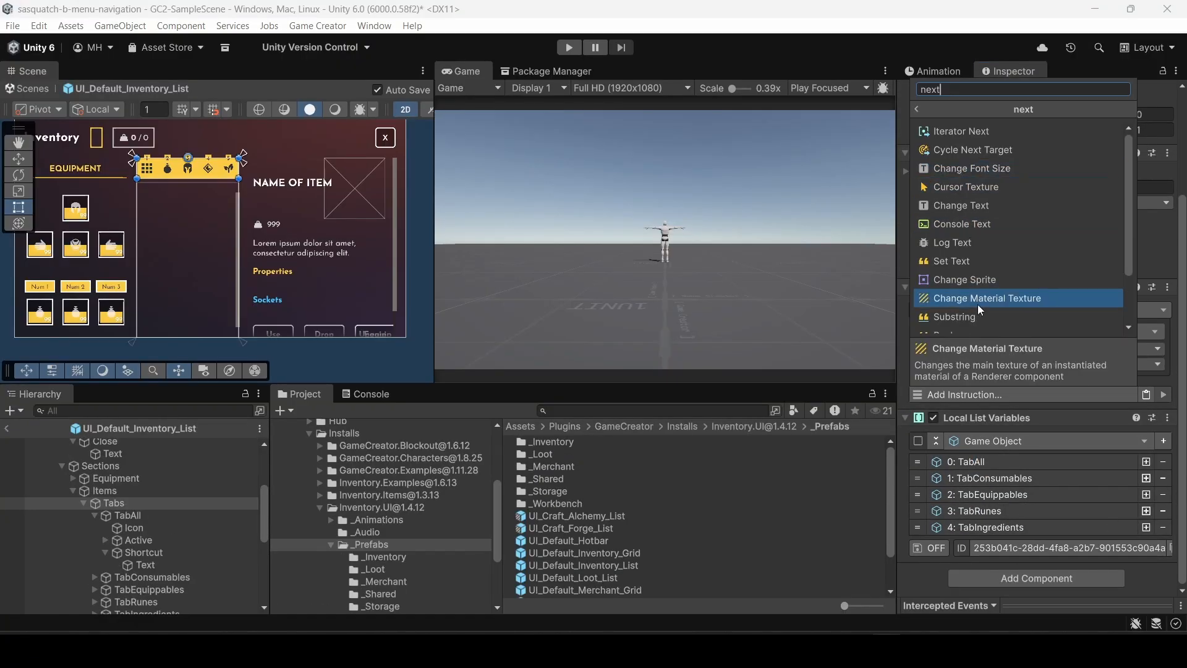
left_click(951, 132)
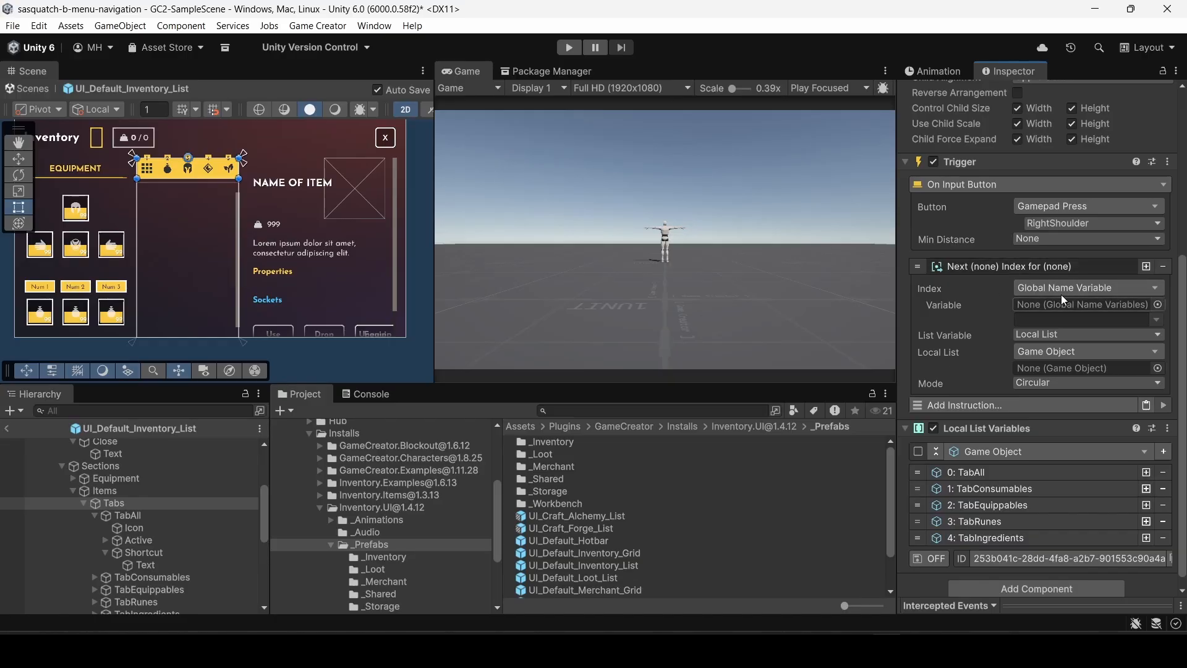
scroll(317, 498, "down", 3)
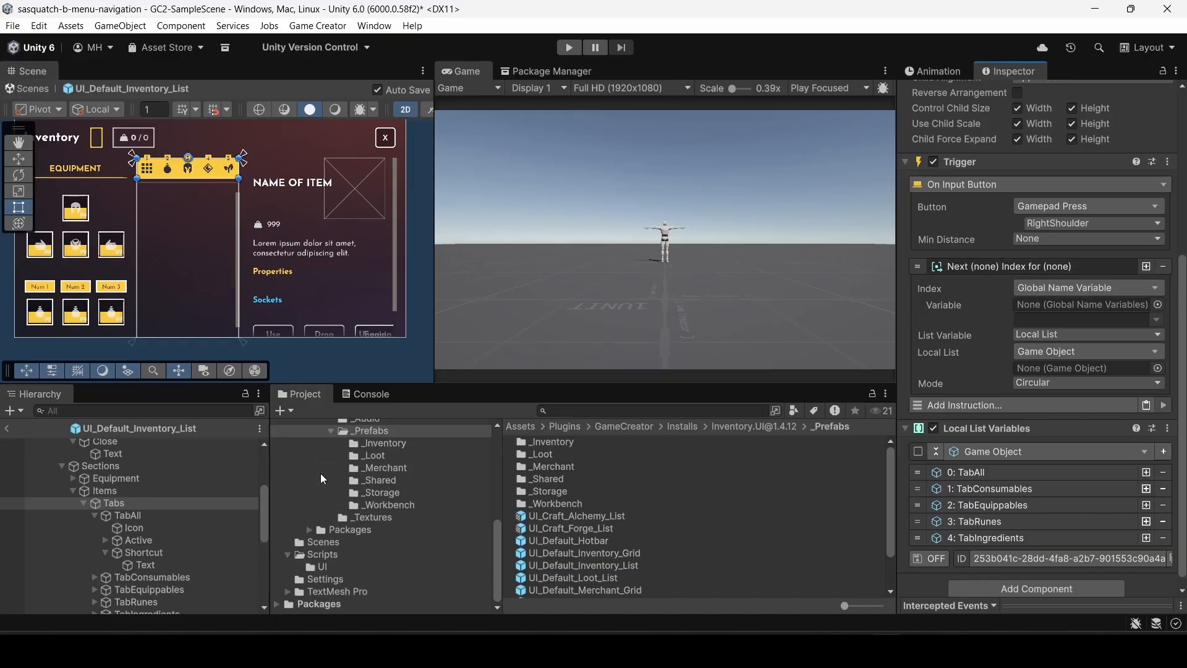
left_click(324, 544)
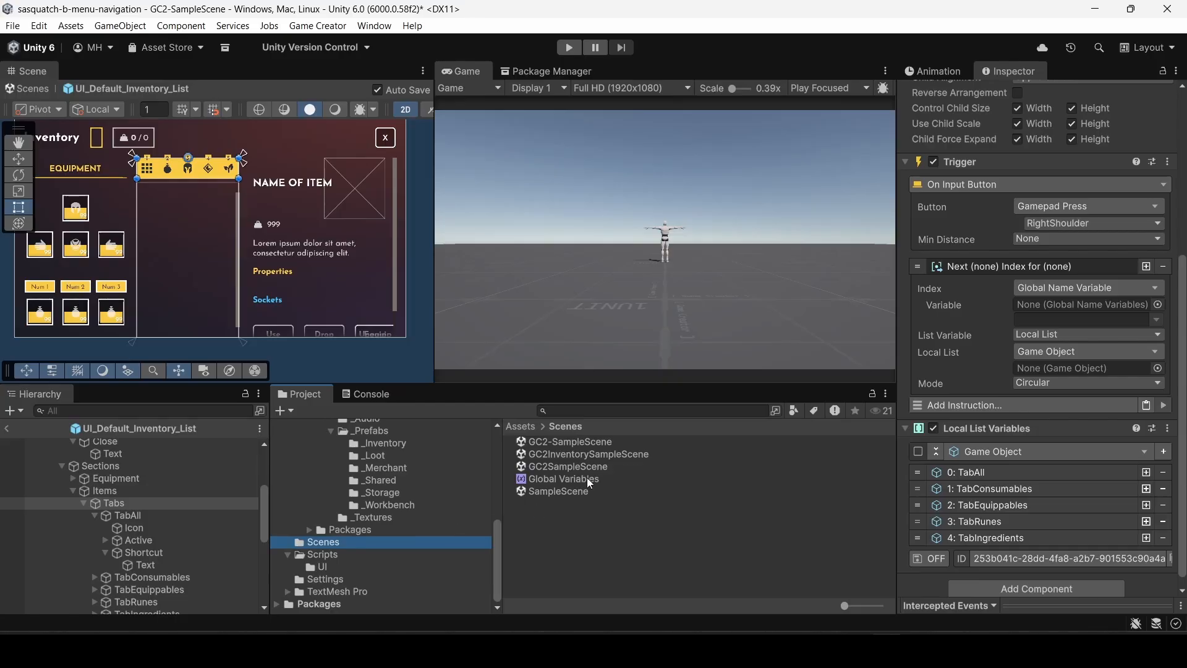
left_click_drag(587, 479, 1088, 305)
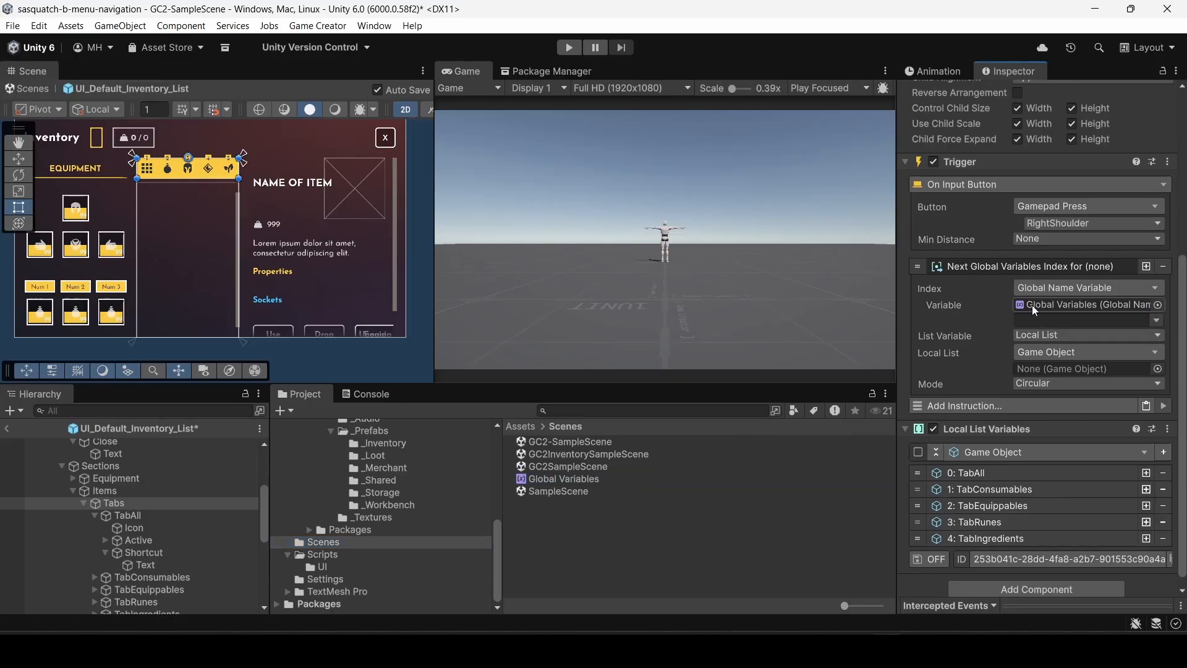
left_click(1150, 319)
left_click(1076, 329)
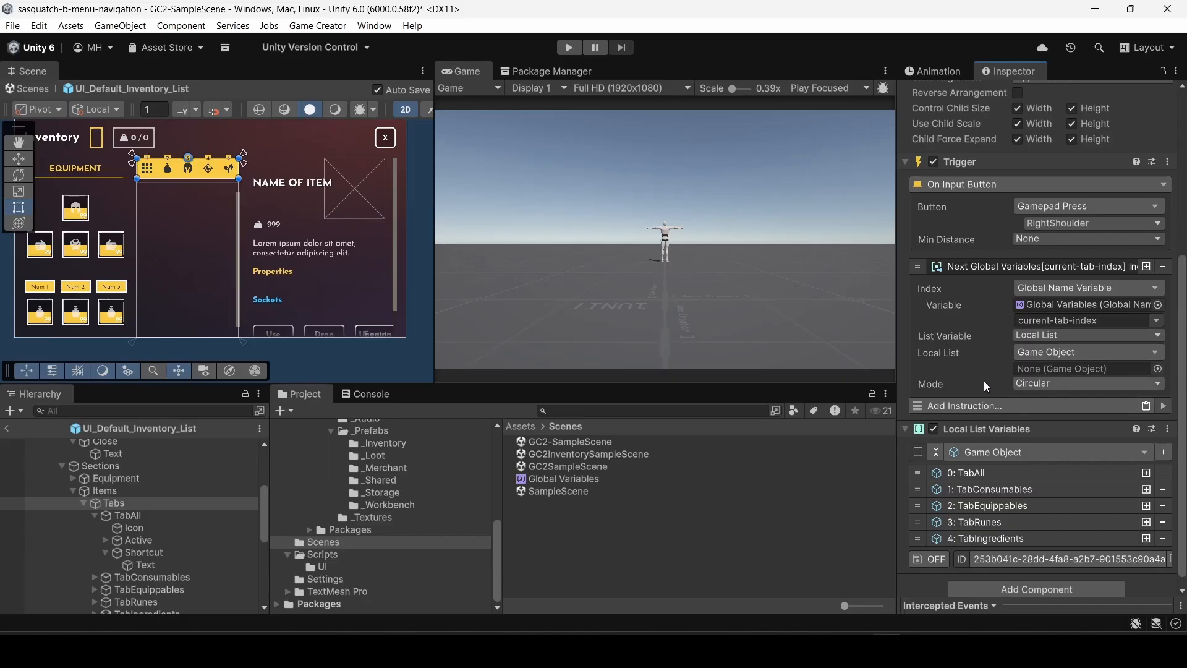
Use the Tabs object as the Iterator Next instruction's local list, with the mode set to Circular.
left_click_drag(114, 503, 1049, 371)
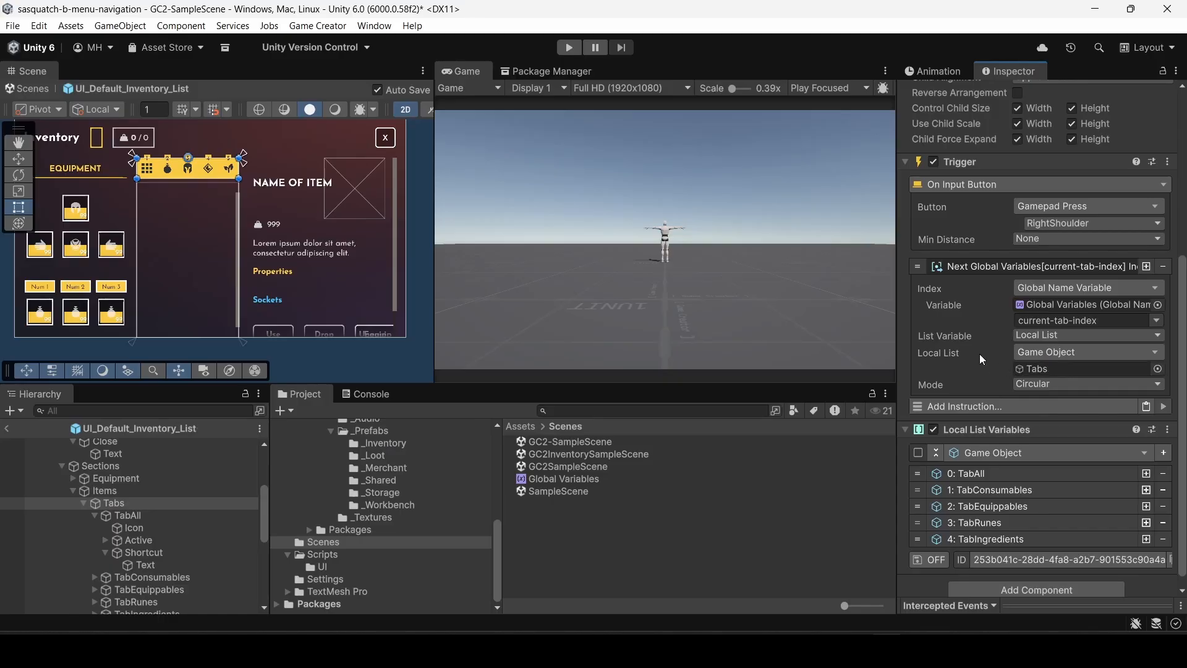
left_click(1023, 384)
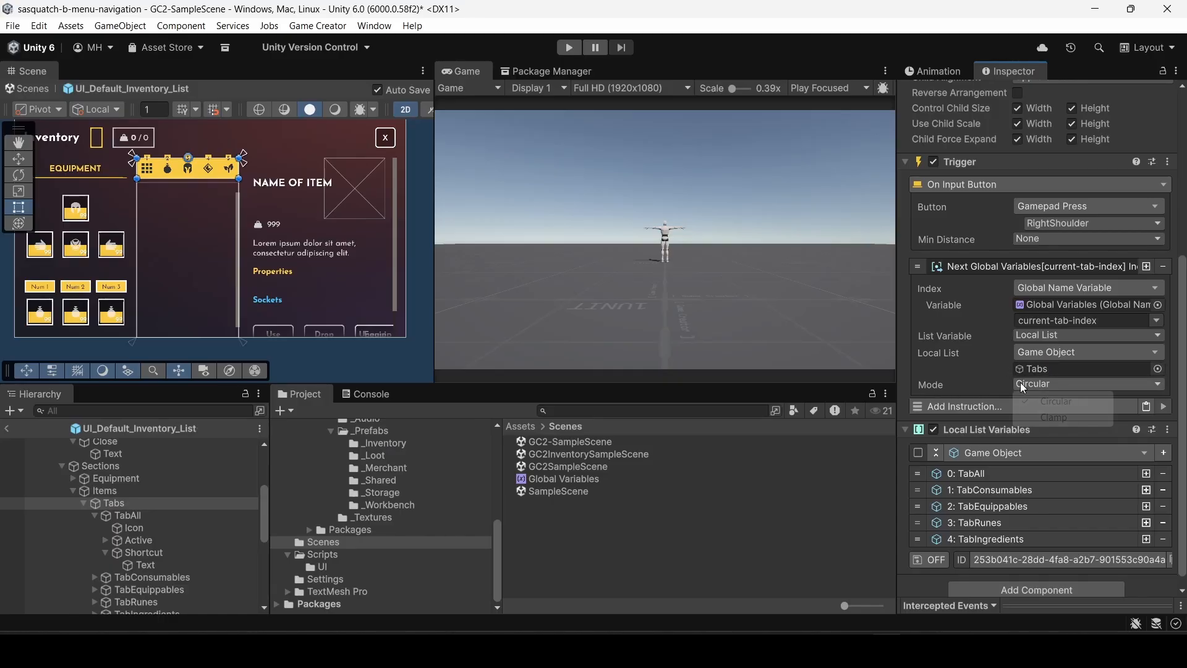
left_click(1025, 399)
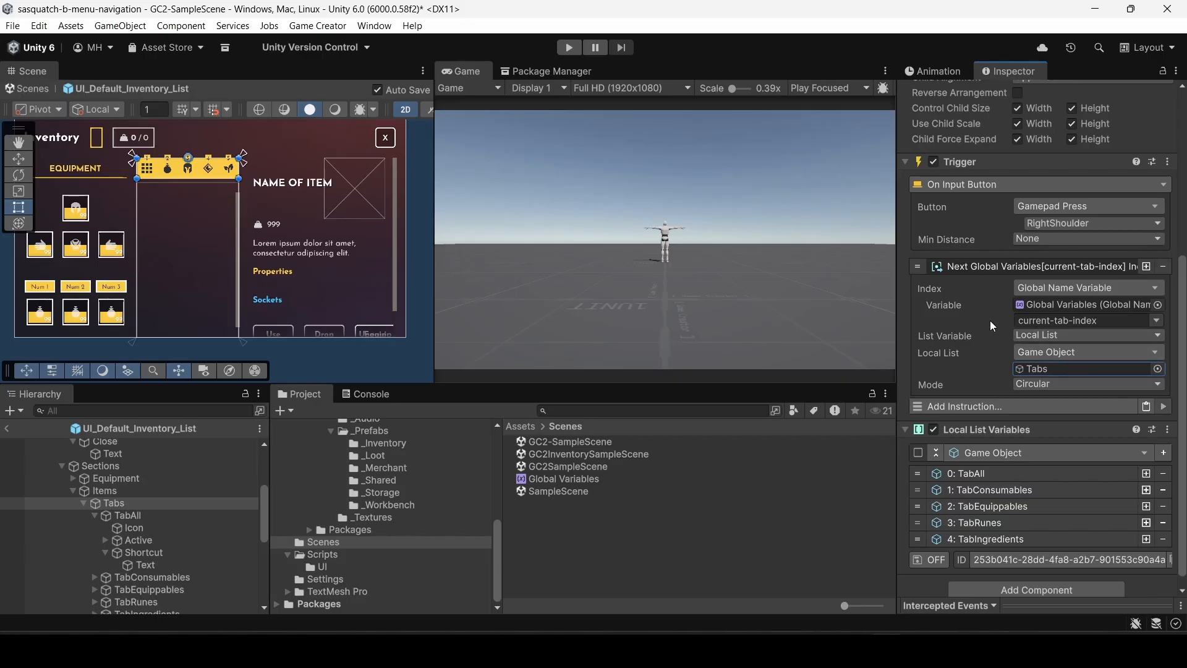
Add a Submit instruction after Iterator Next and set its target to a Local List Variable.
left_click(962, 403)
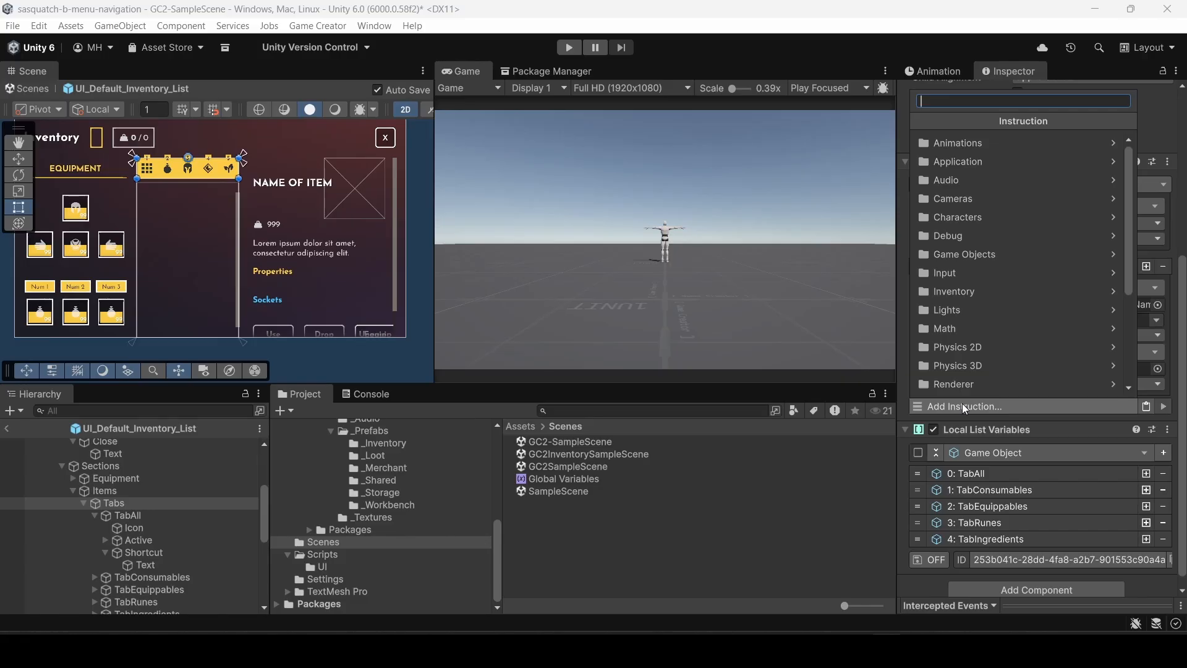
type("submit")
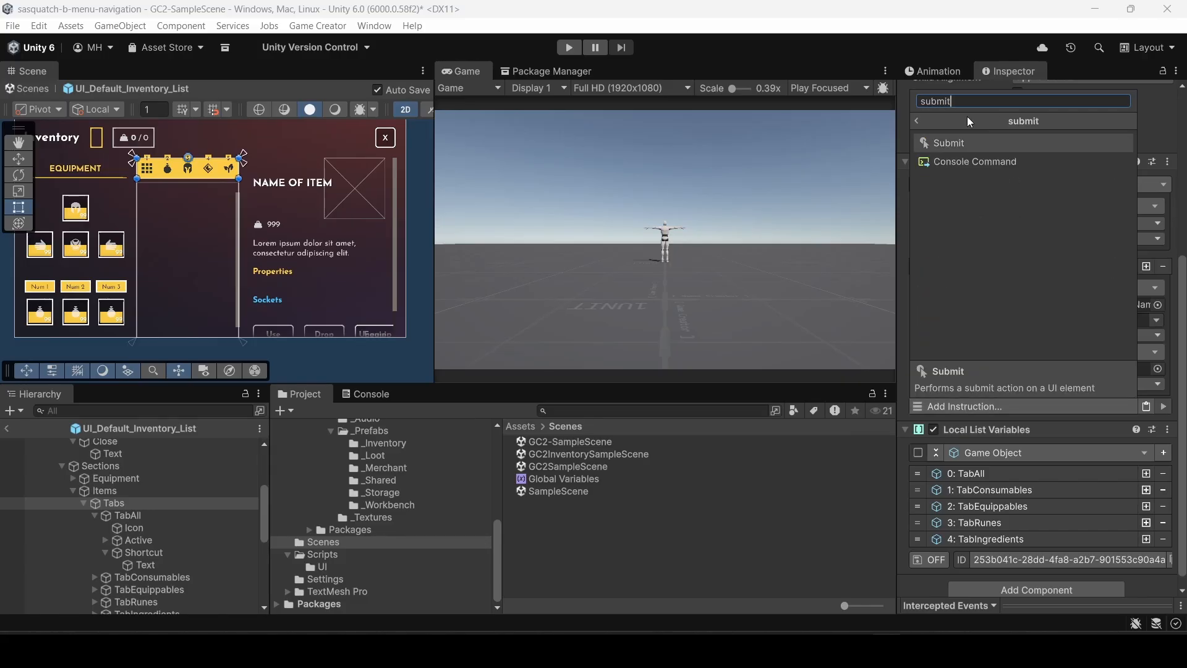
left_click(959, 142)
scroll(940, 361, "down", 5)
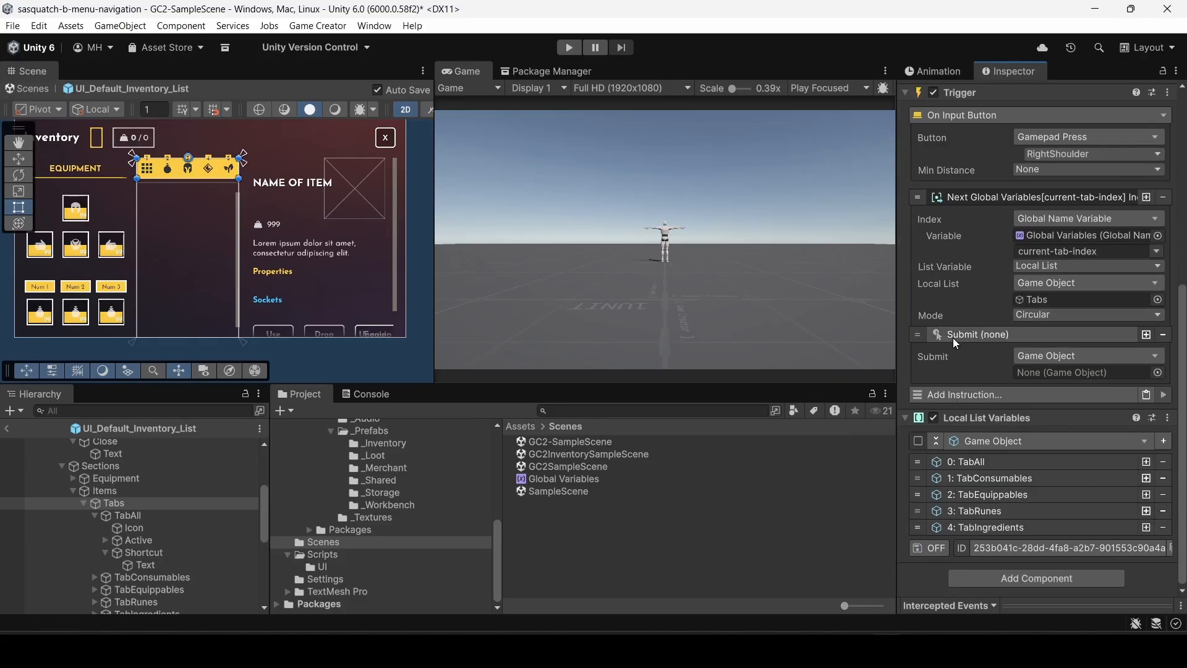
left_click(1023, 355)
left_click(1051, 278)
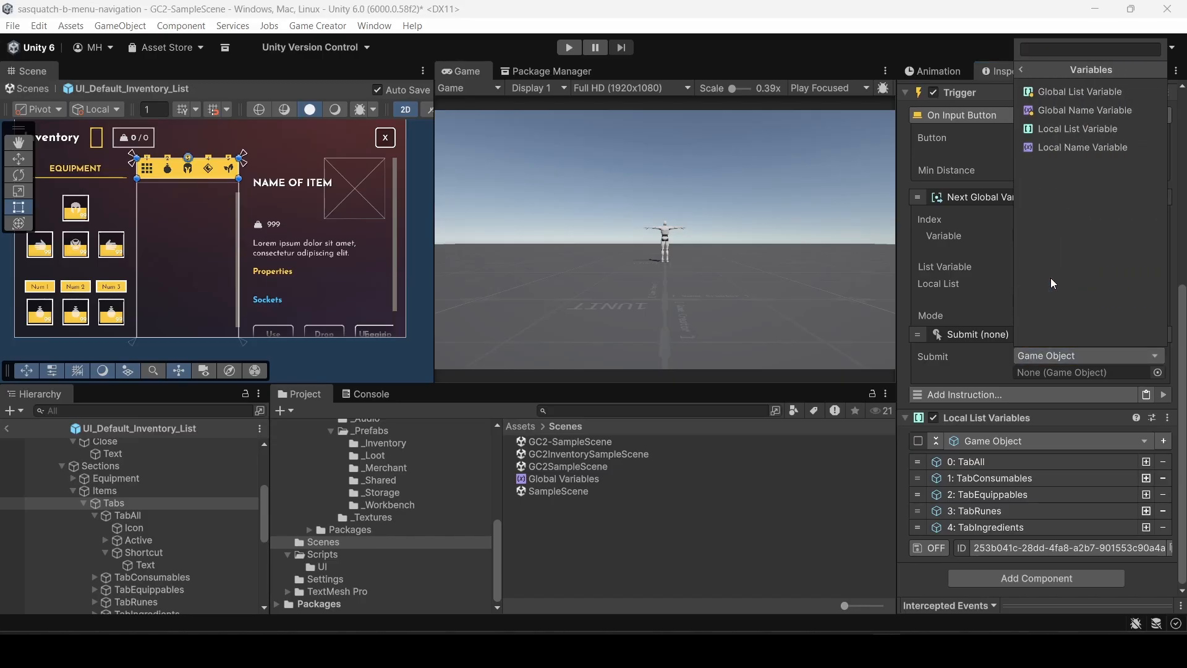
left_click(1063, 131)
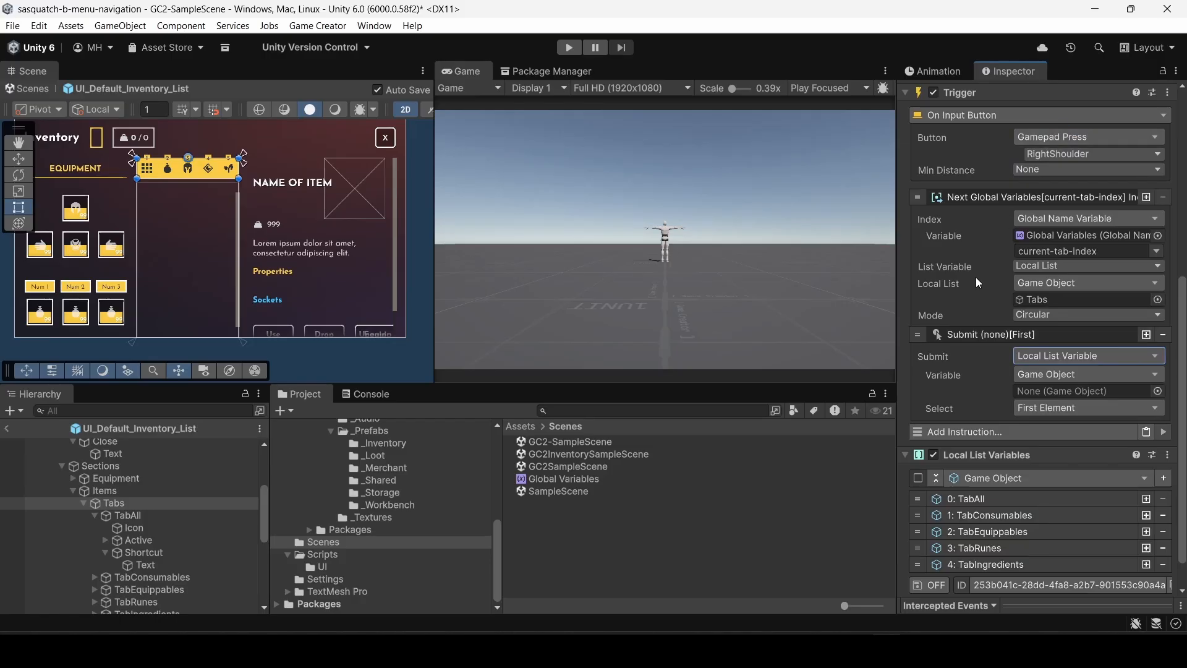
Assign Tabs as the Submit instruction's list variable and have it select the element By Index.
scroll(978, 297, "down", 2)
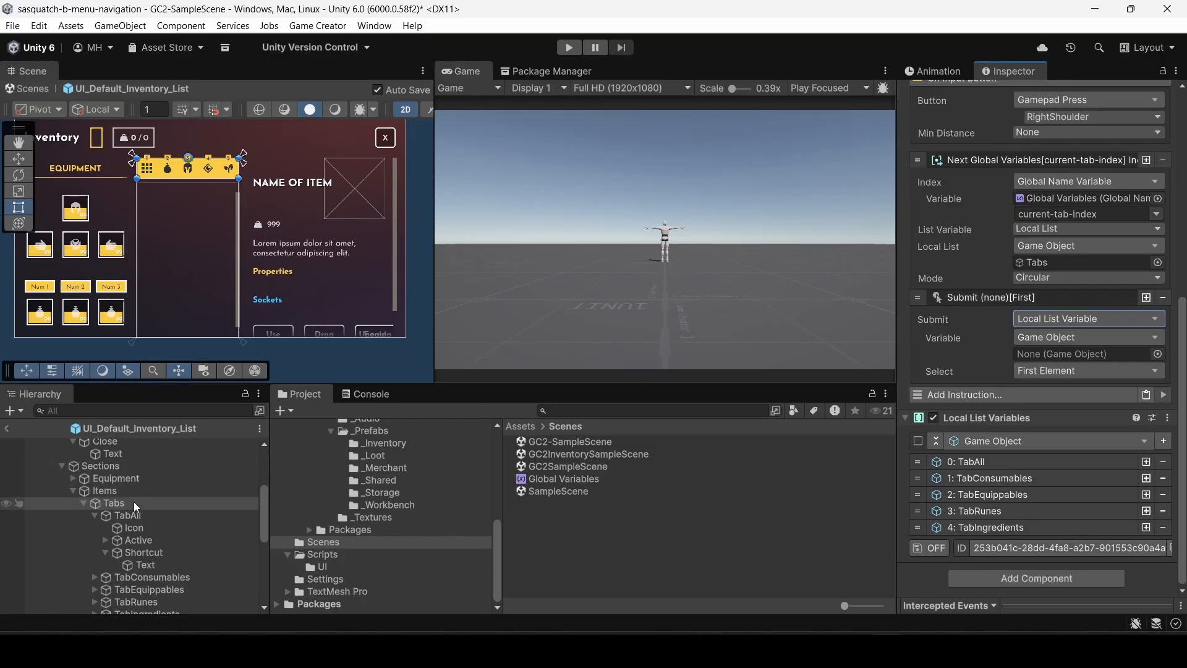
left_click_drag(134, 502, 1025, 352)
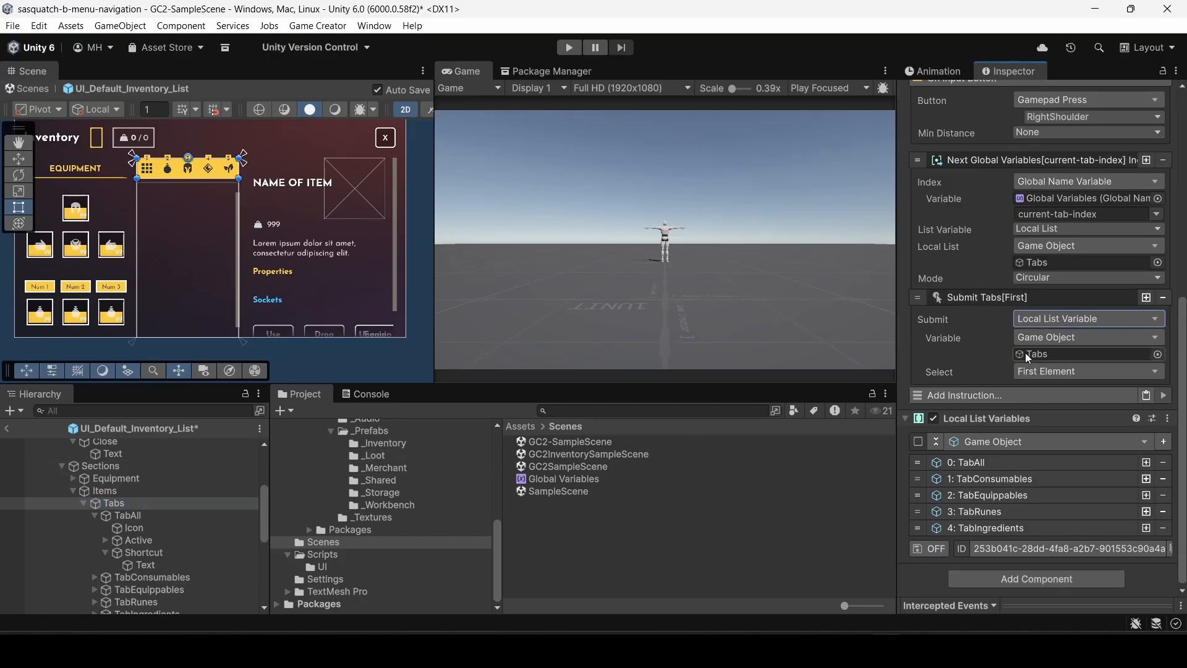
left_click(1024, 369)
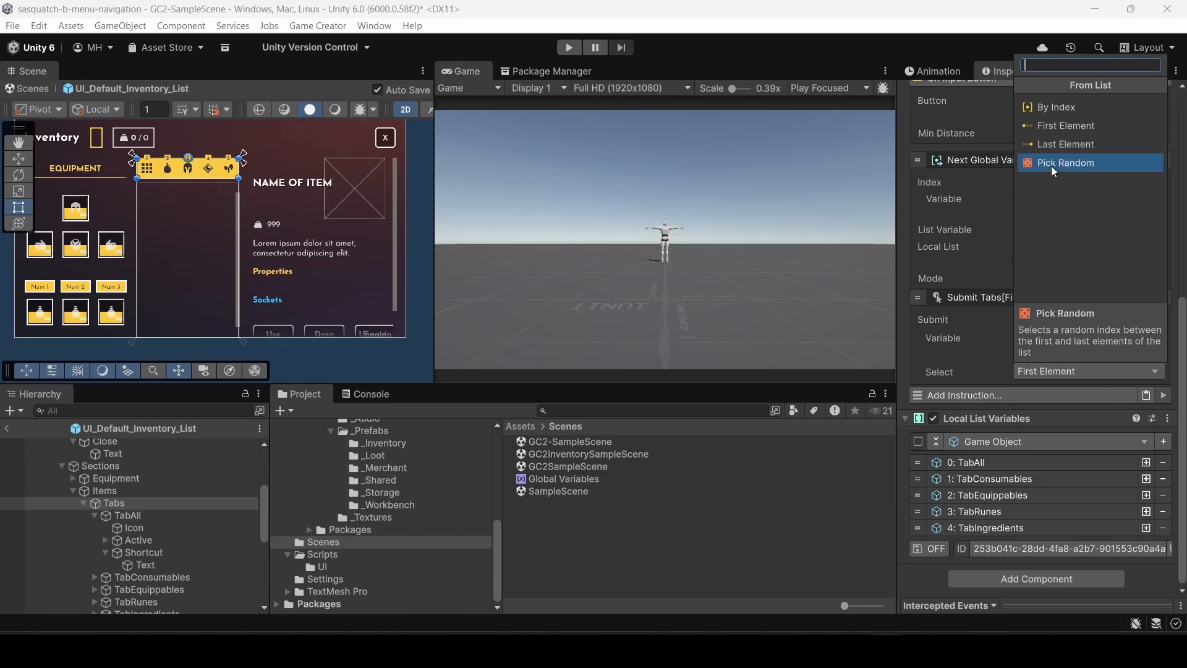
left_click(1046, 108)
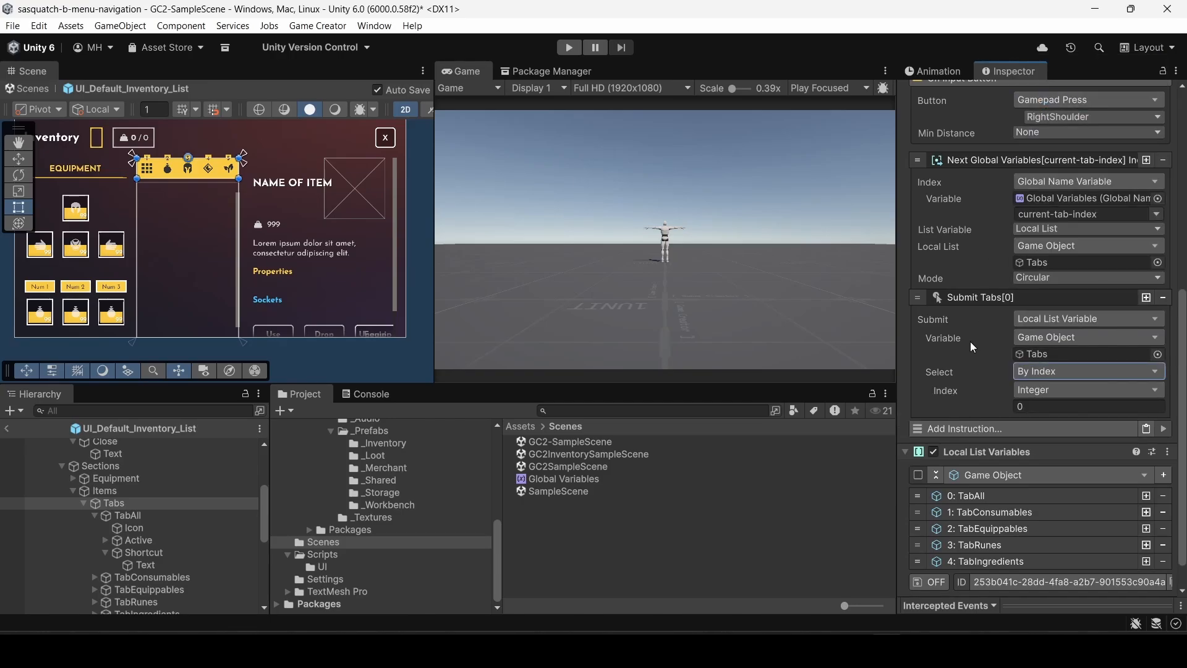
Set the Submit instruction's list index to the global name variable current-tab-index from the Global Variables asset, and collapse both instructions.
left_click(1025, 390)
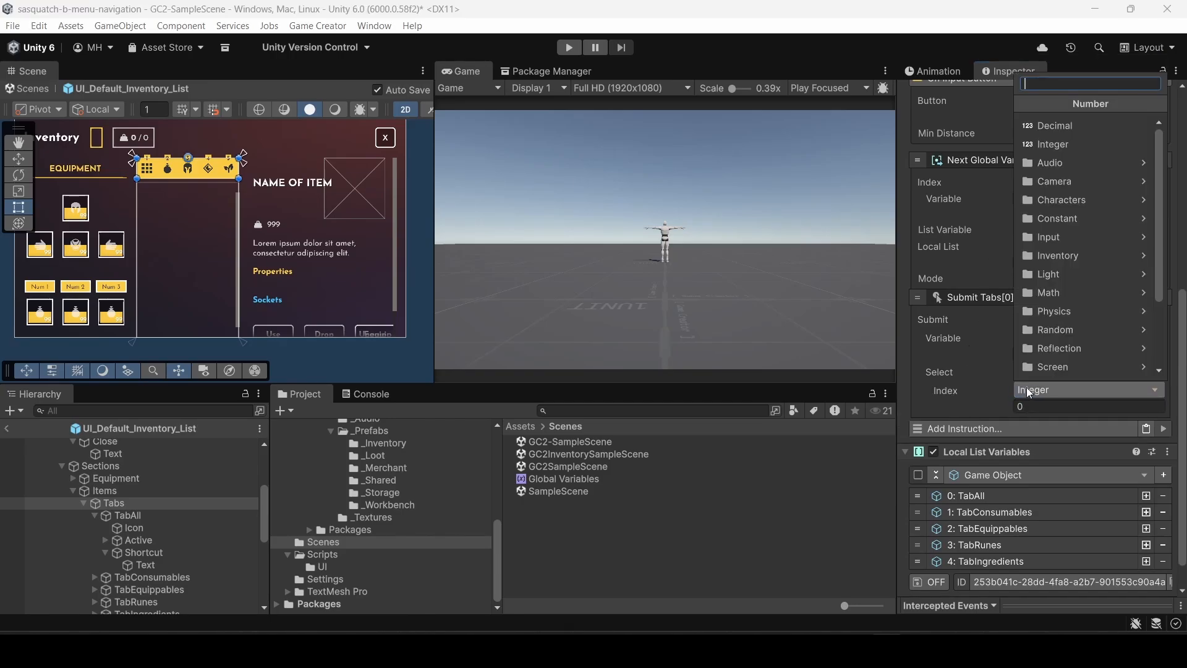
scroll(1041, 355, "down", 2)
left_click(1048, 351)
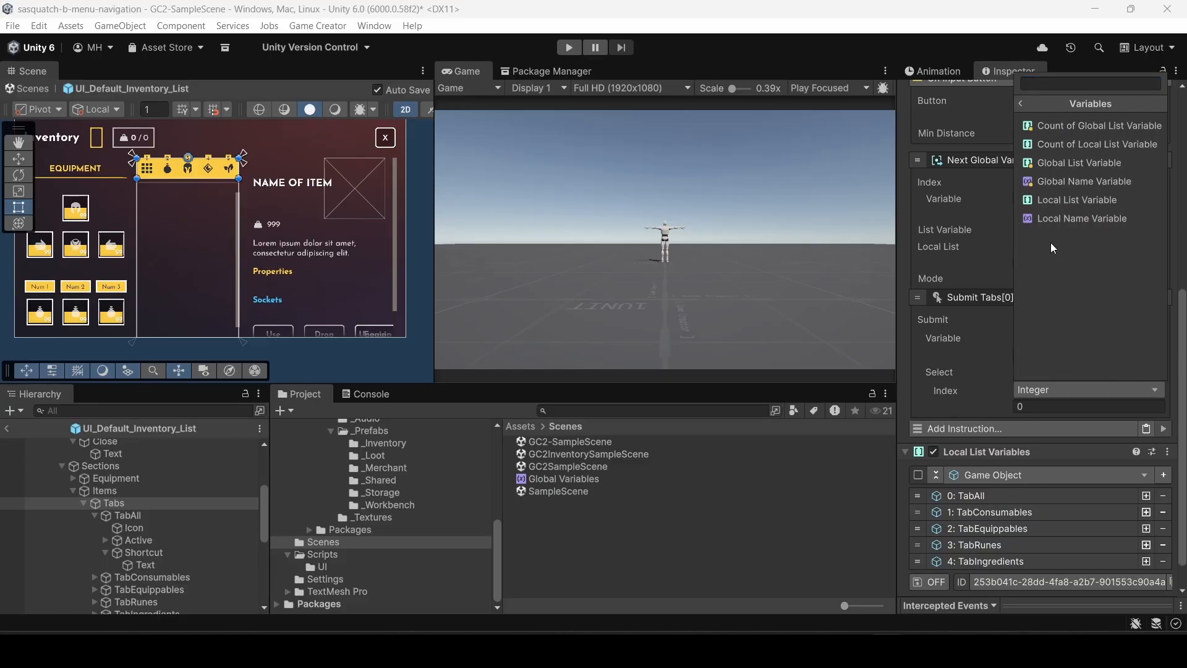
left_click(1049, 184)
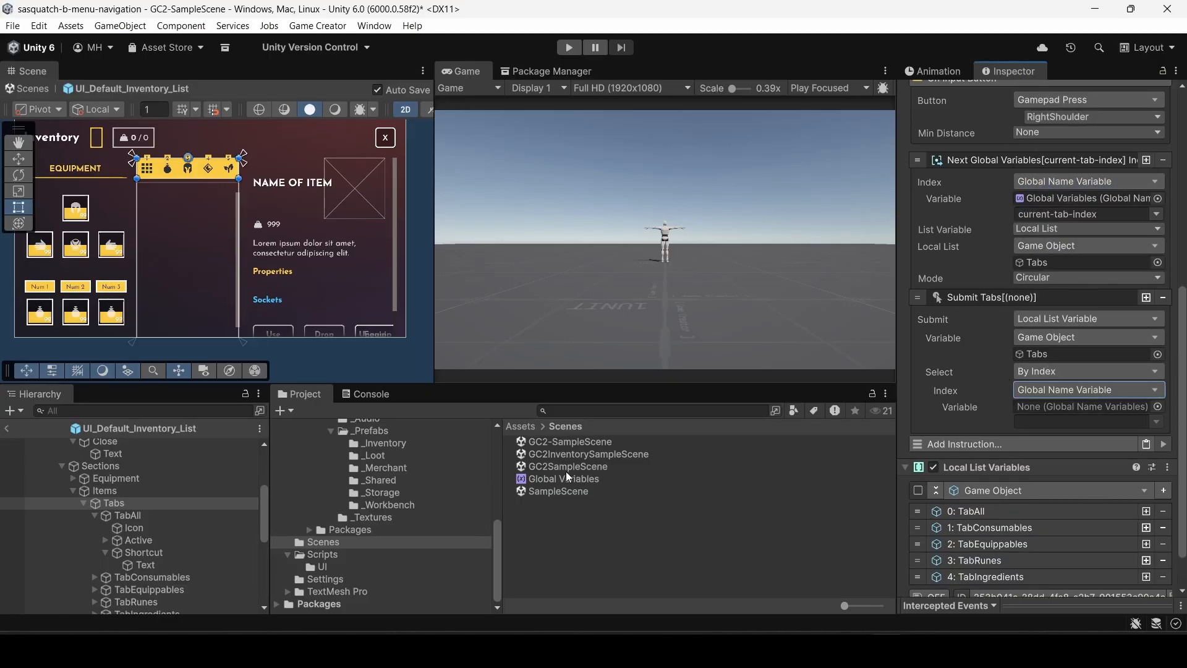
left_click_drag(566, 474, 1088, 407)
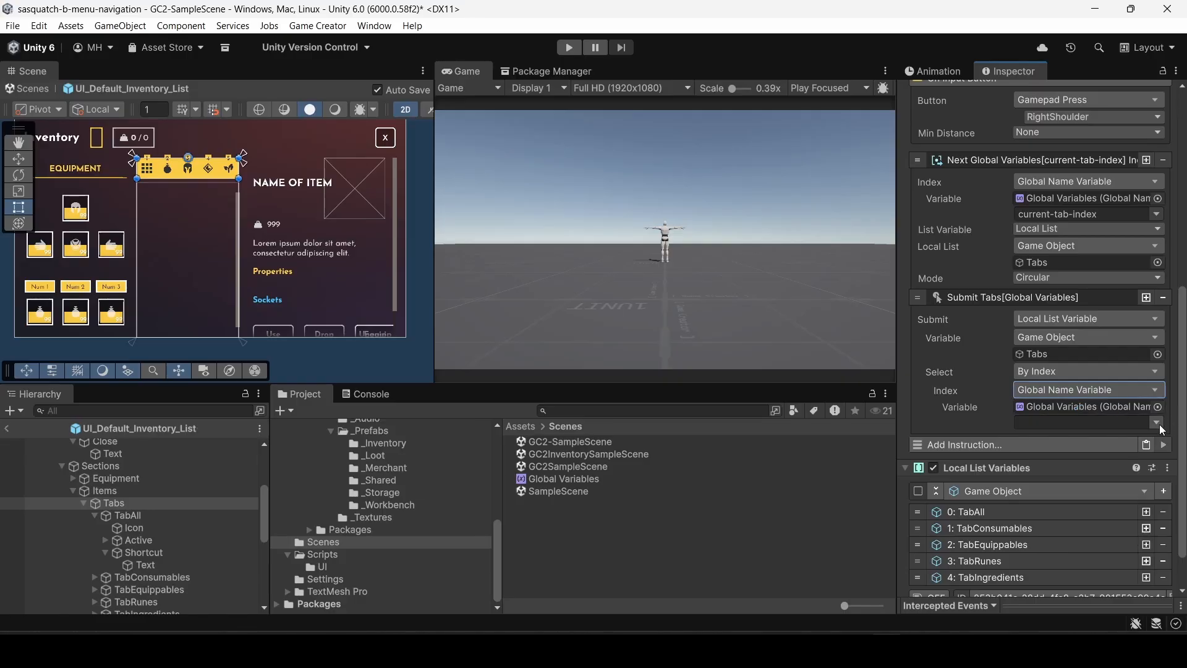
left_click(1157, 423)
left_click(1083, 435)
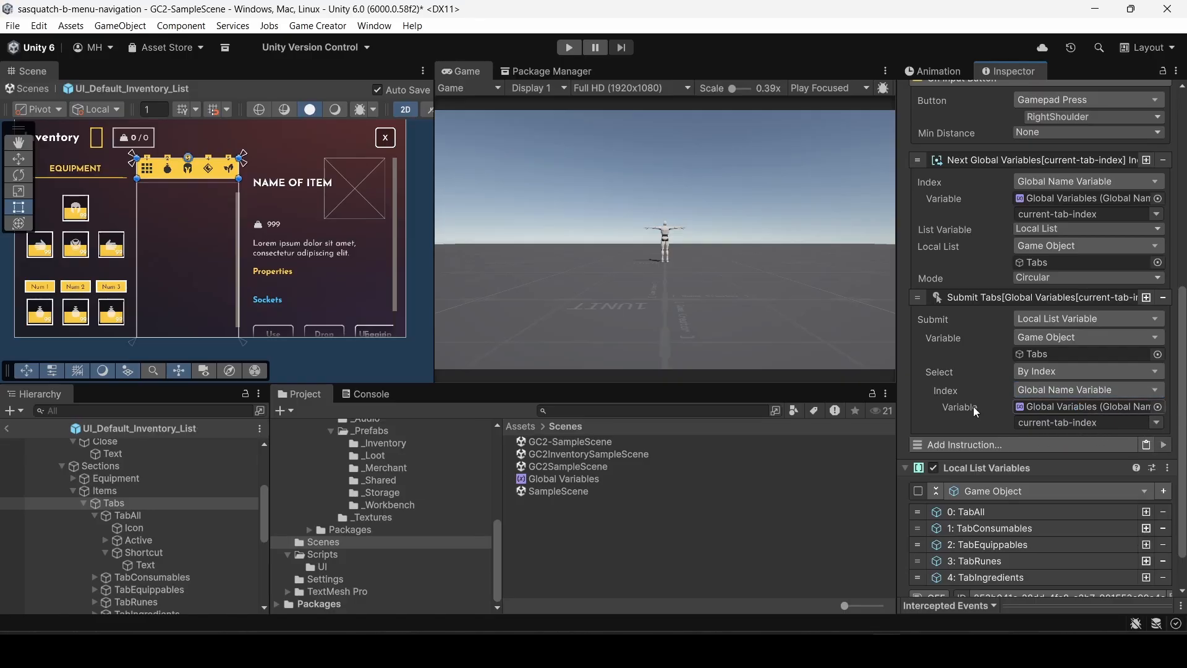
scroll(993, 380, "up", 2)
left_click(982, 377)
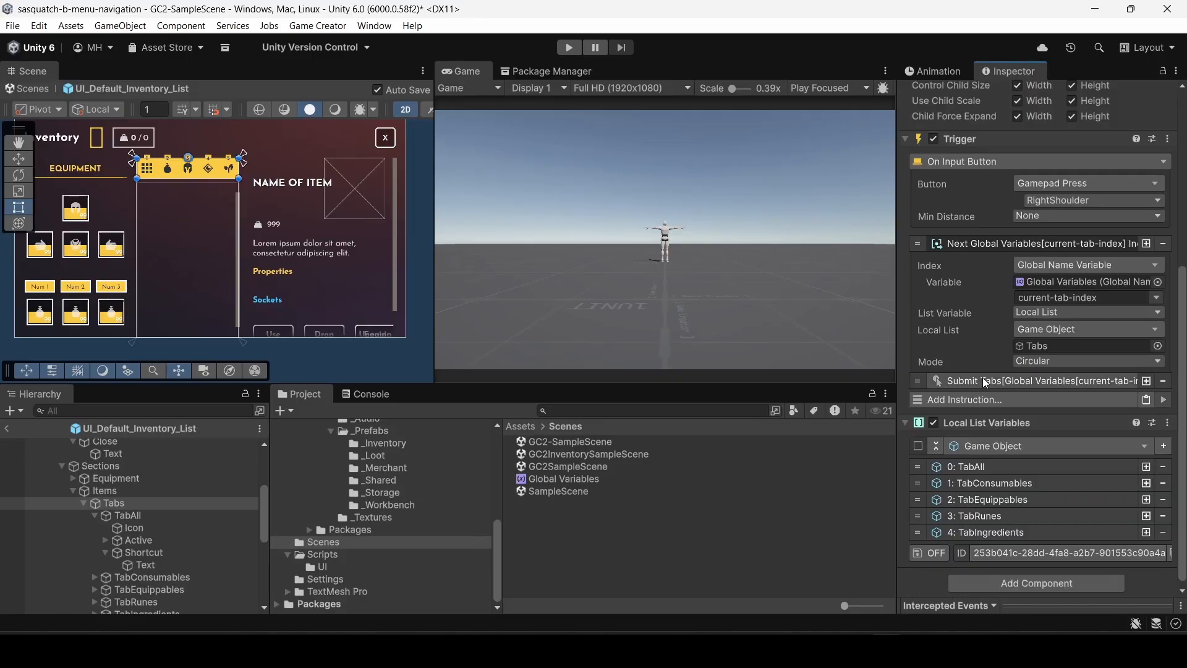
left_click(982, 244)
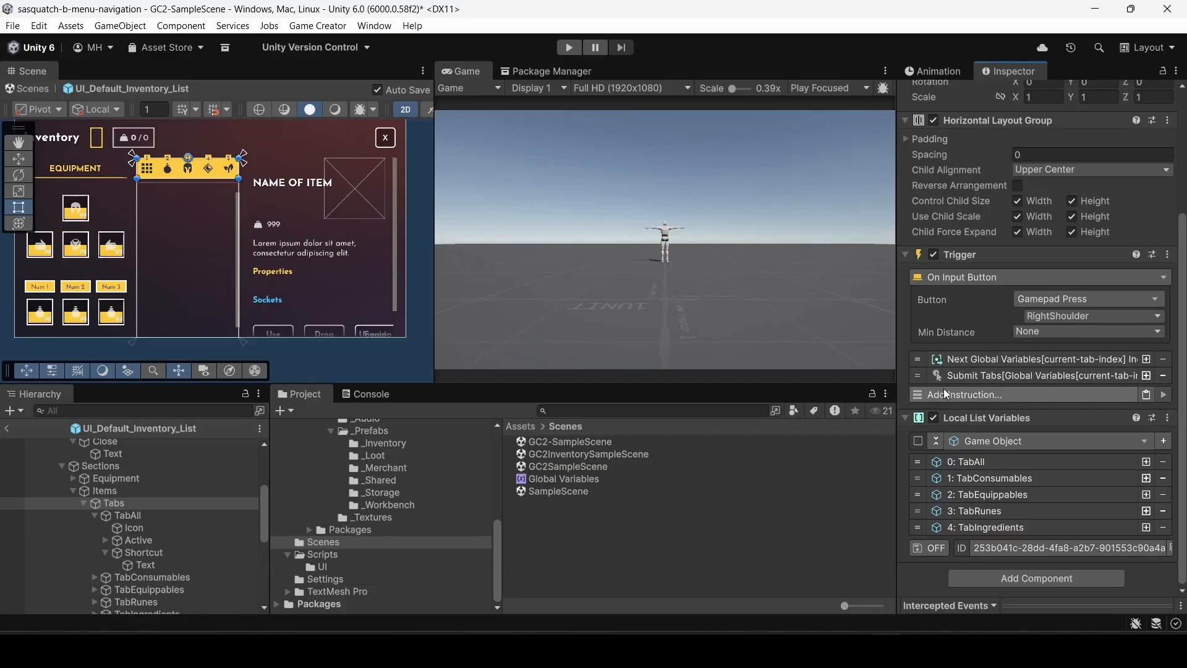
Leave the prefab, run the scene, and open the inventory to test navigation between the item slots.
left_click(7, 429)
left_click(569, 48)
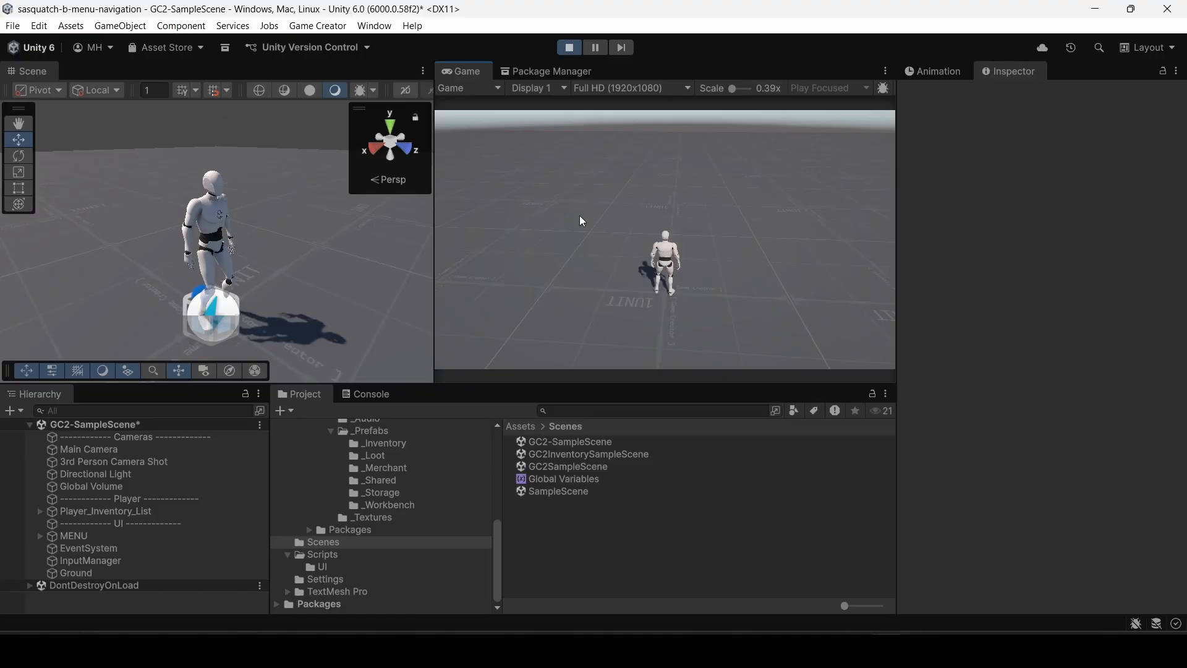
key("i")
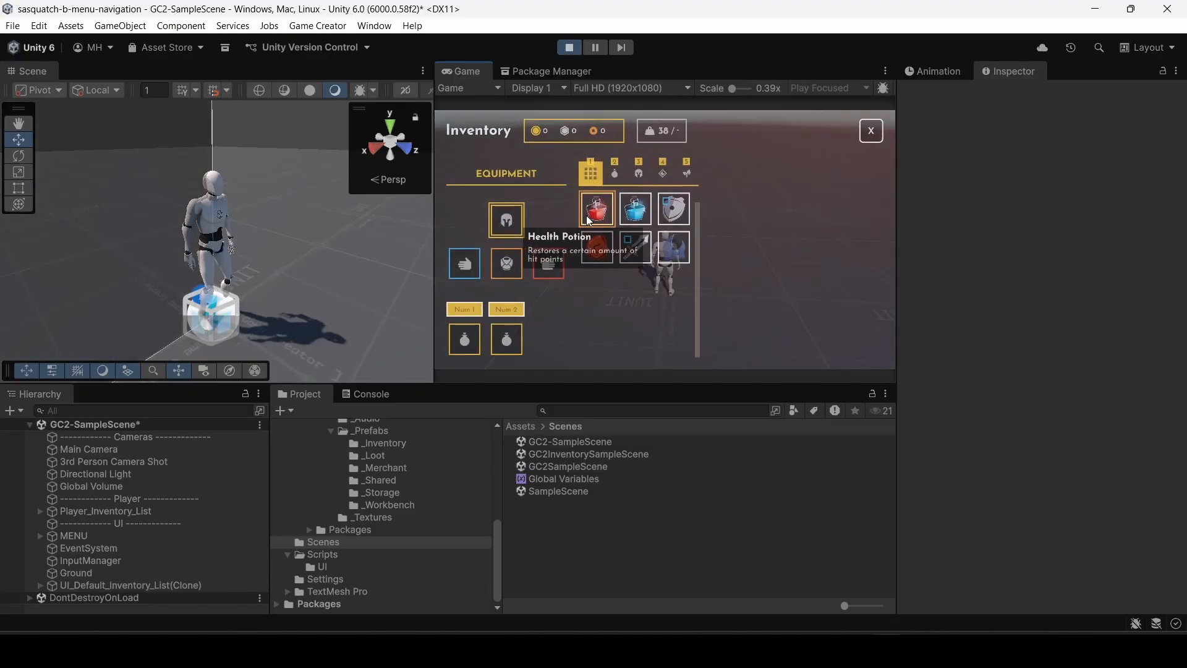
key("Right")
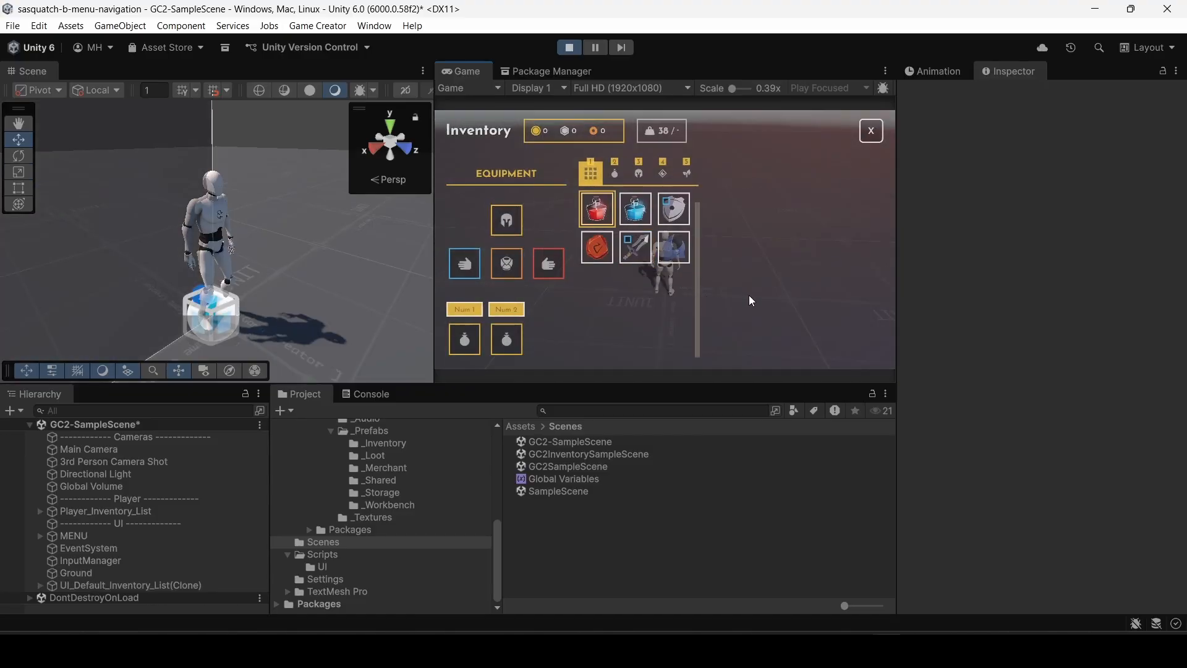
key("Down")
key("Left")
key("Right")
Cycle through all five inventory category tabs repeatedly to test tab switching, and stop the playtest.
key("2")
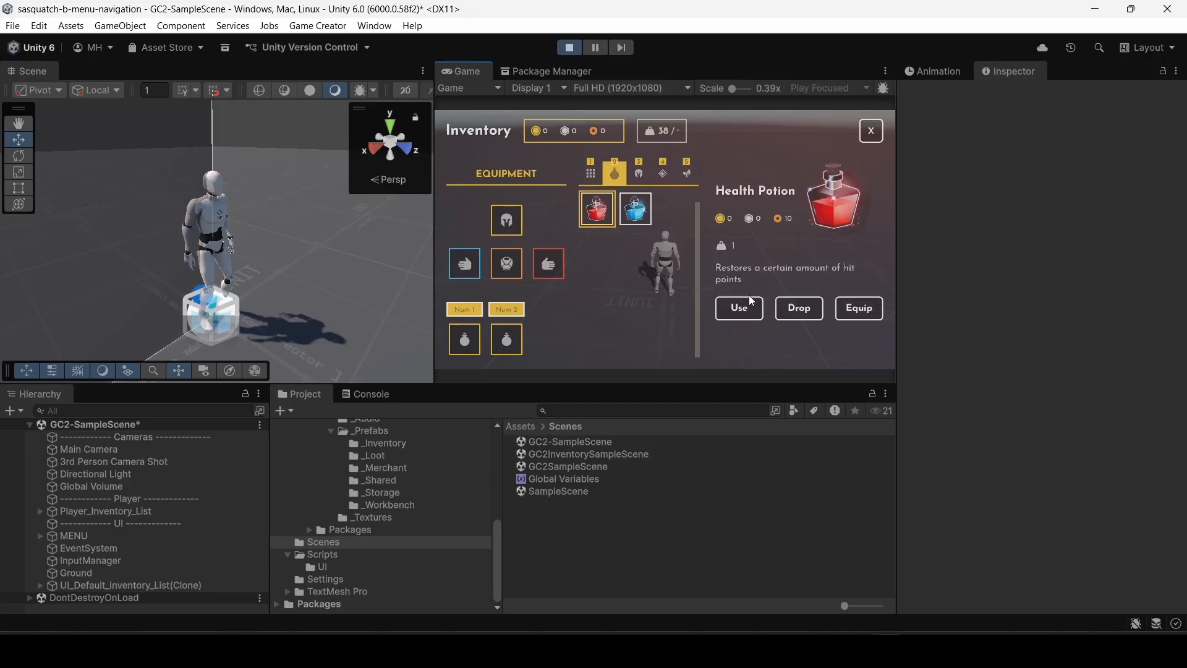
key("3")
key("4")
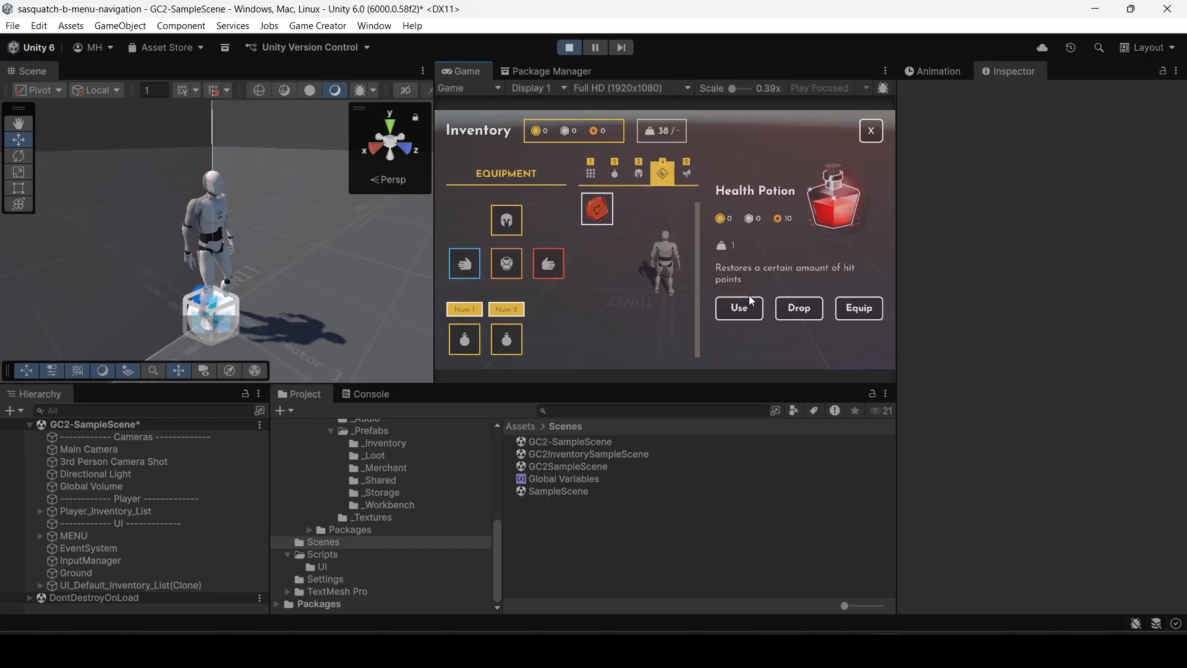
key("5")
key("1")
key("2")
key("3")
key("4")
key("5")
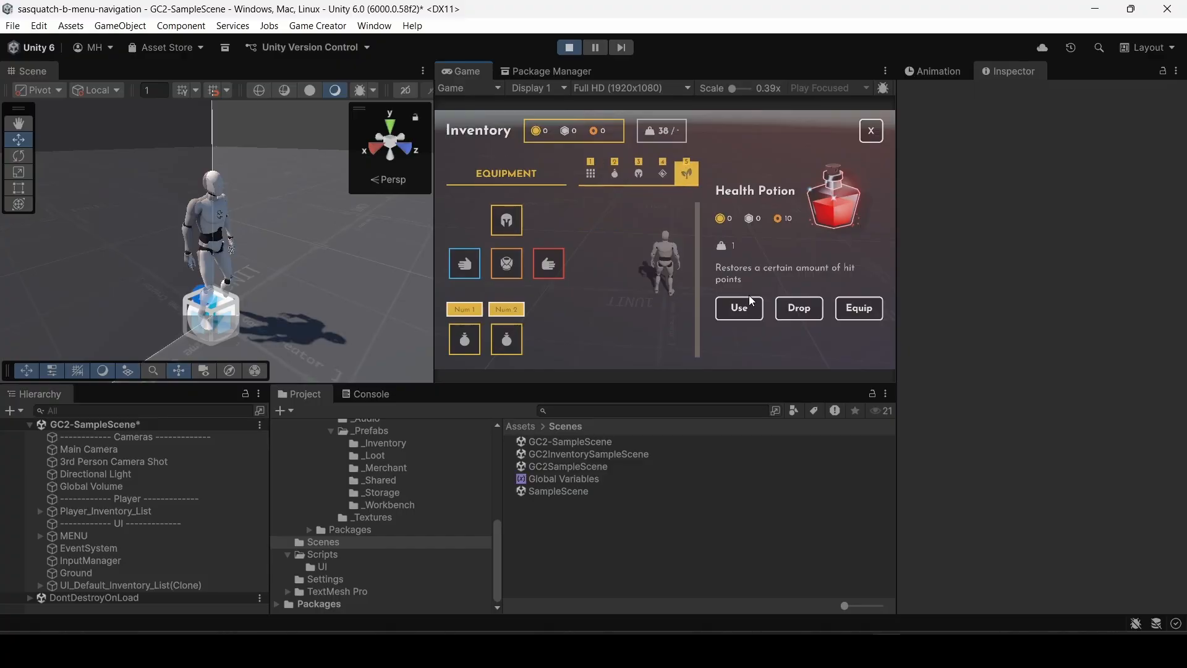
key("1")
key("2")
key("3")
key("4")
key("5")
key("1")
key("2")
key("3")
key("4")
key("5")
key("1")
key("2")
key("3")
key("4")
key("5")
key("1")
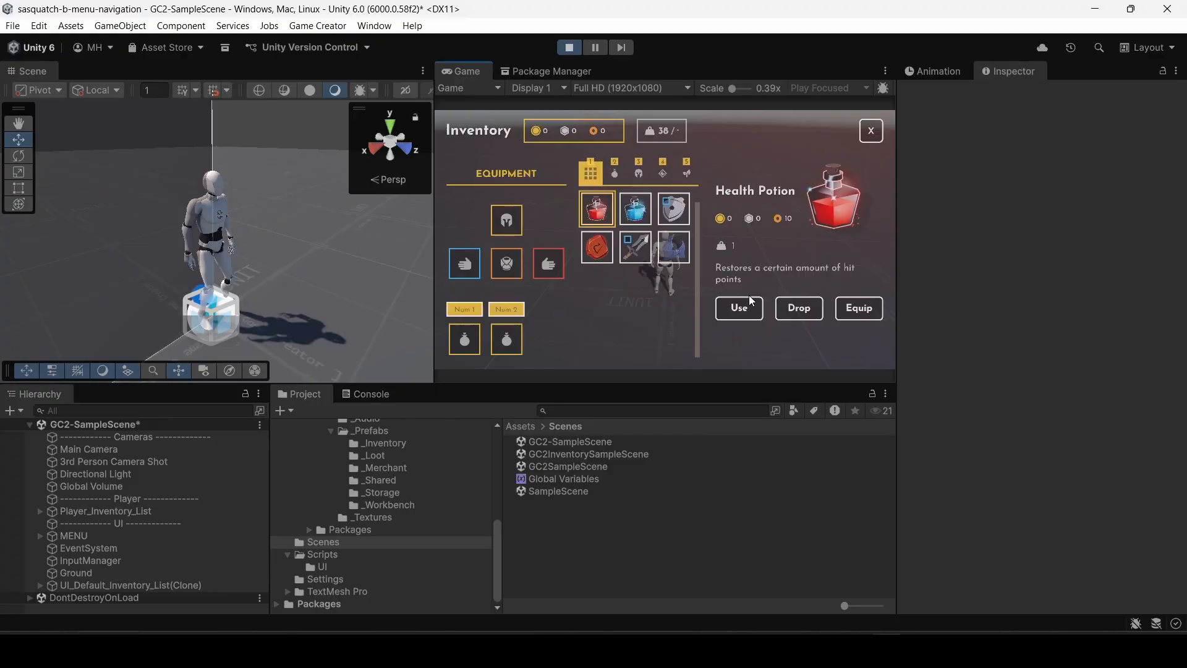
key("2")
key("3")
key("4")
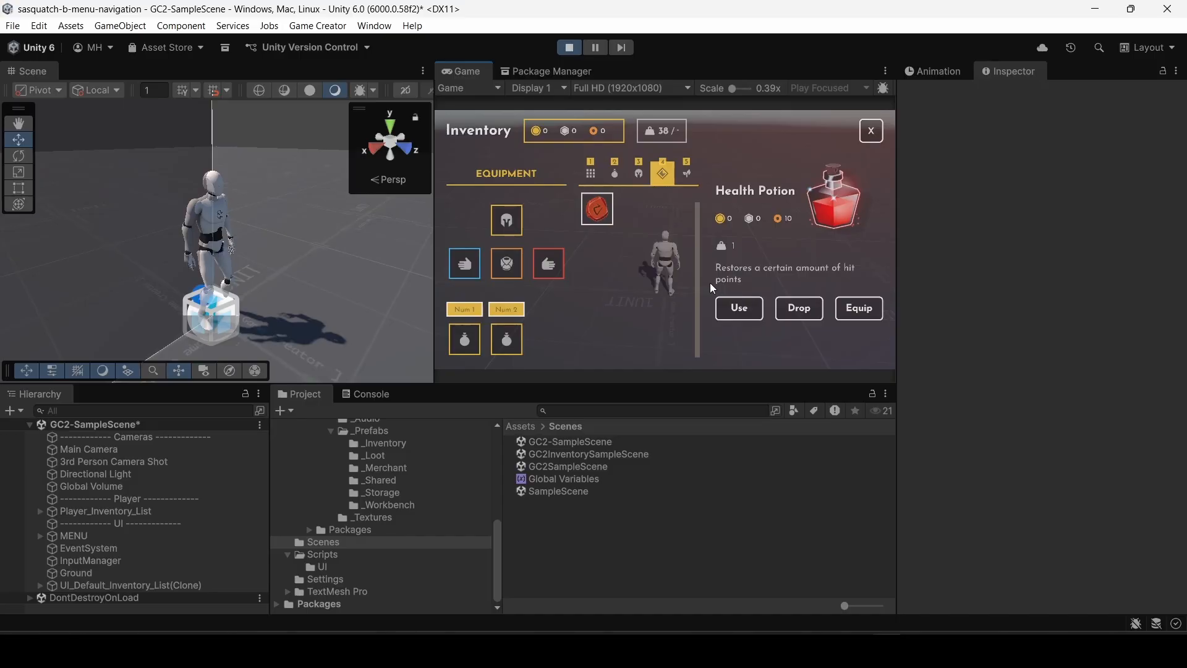
left_click(569, 47)
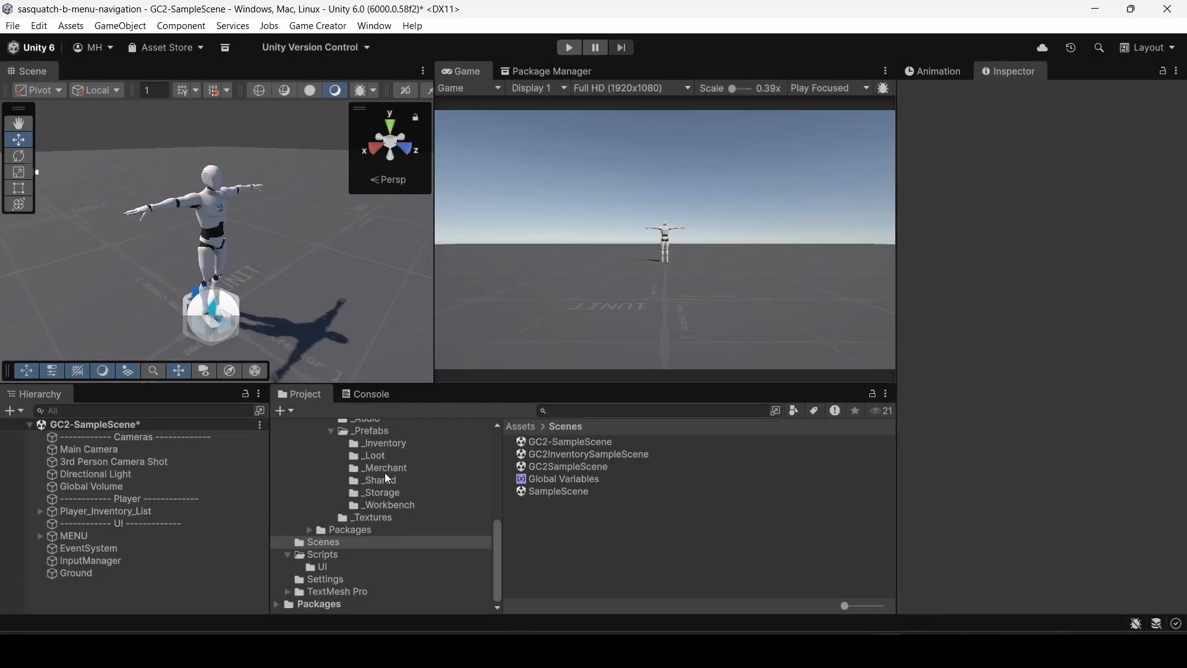
Reopen the UI_Default_Inventory_List prefab from the _Prefabs folder, select its Tabs object, and review the Iterator Next settings.
left_click(371, 431)
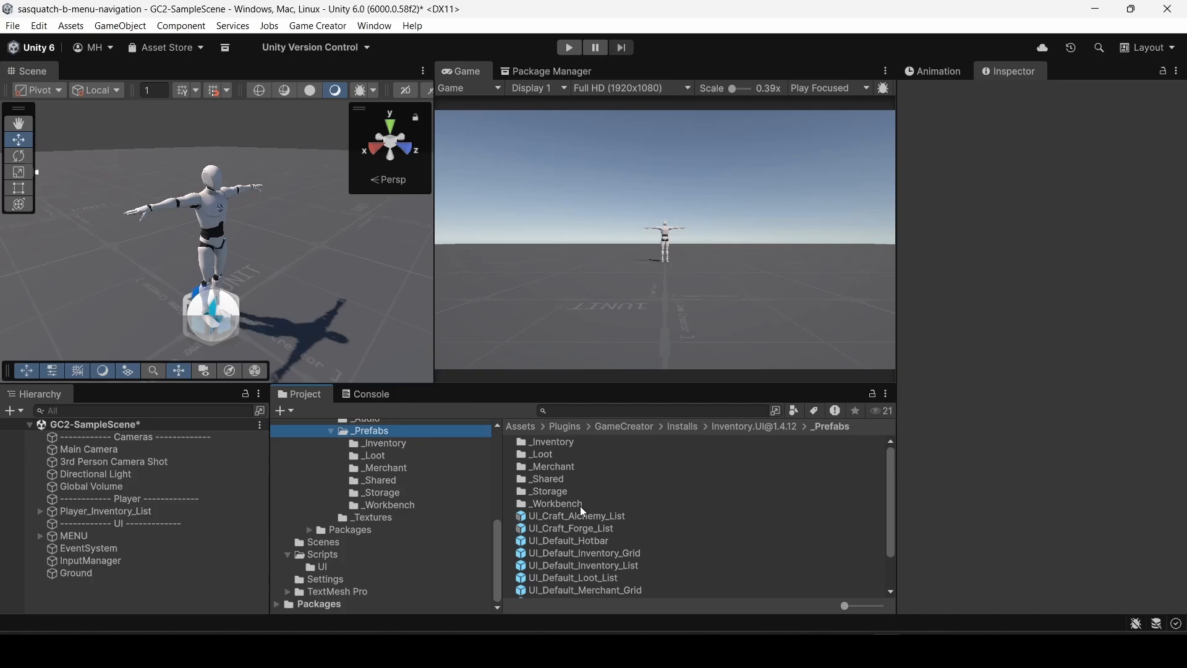
double_click(593, 566)
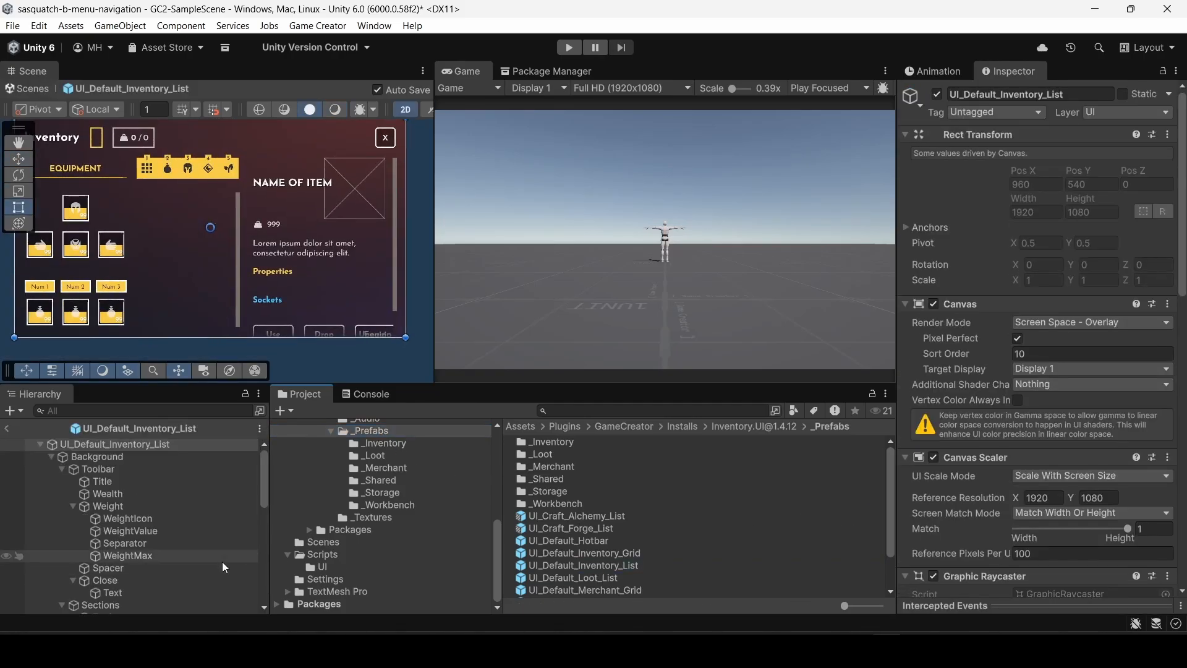
left_click(118, 457)
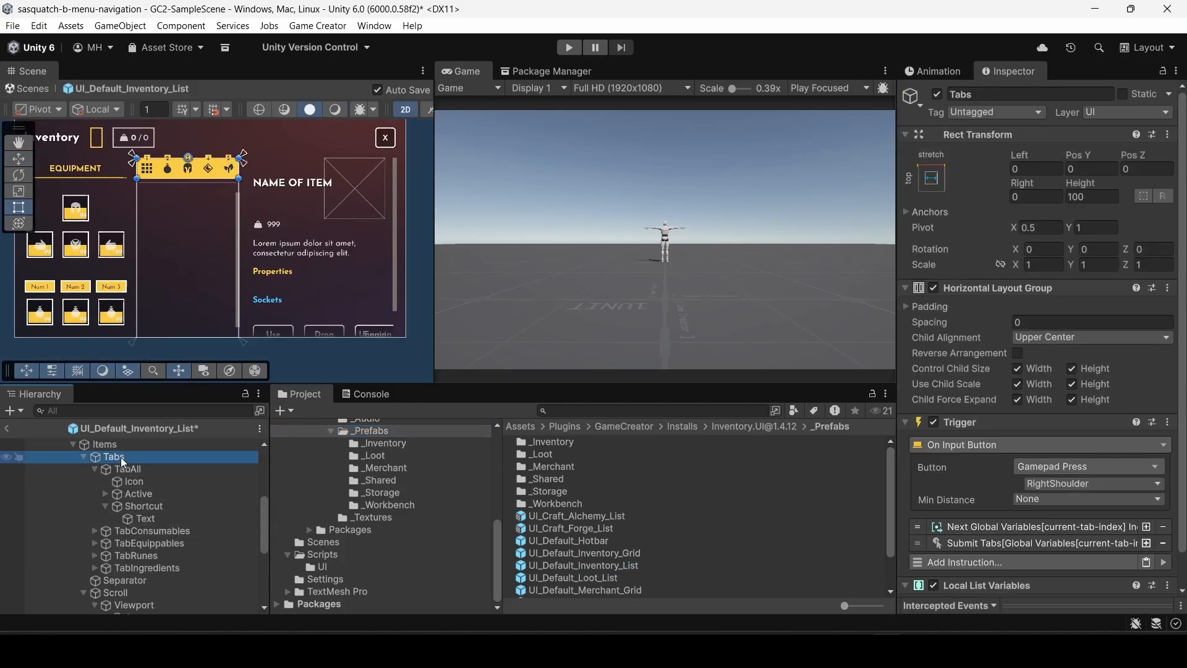
scroll(956, 464, "down", 5)
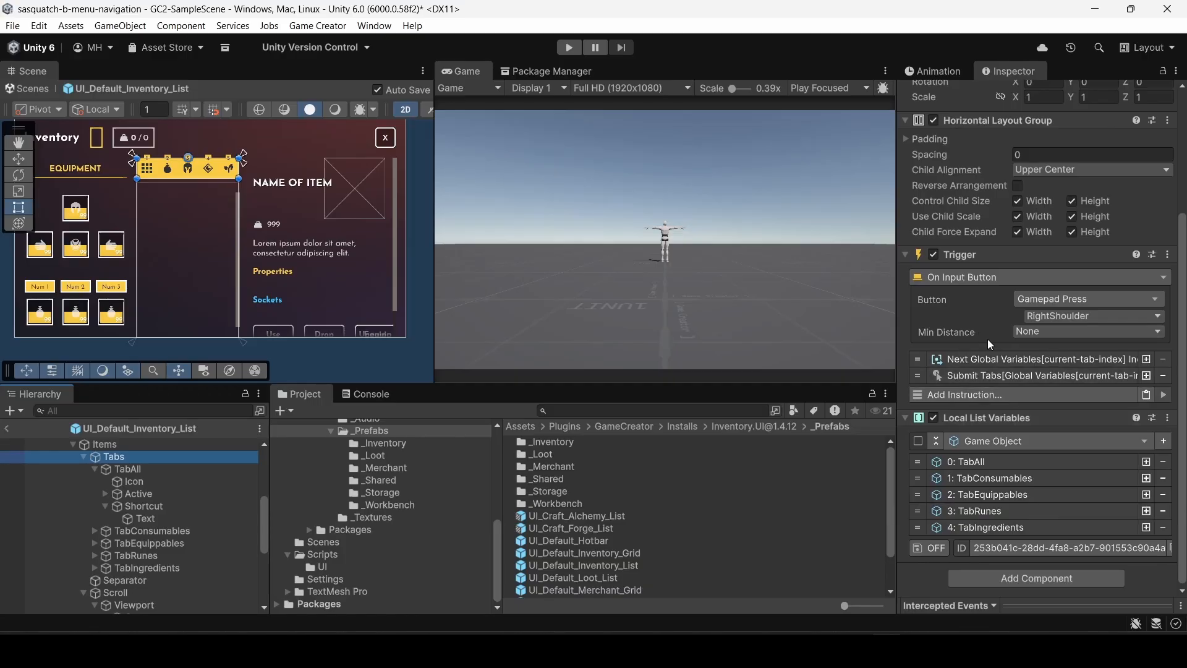
left_click(983, 359)
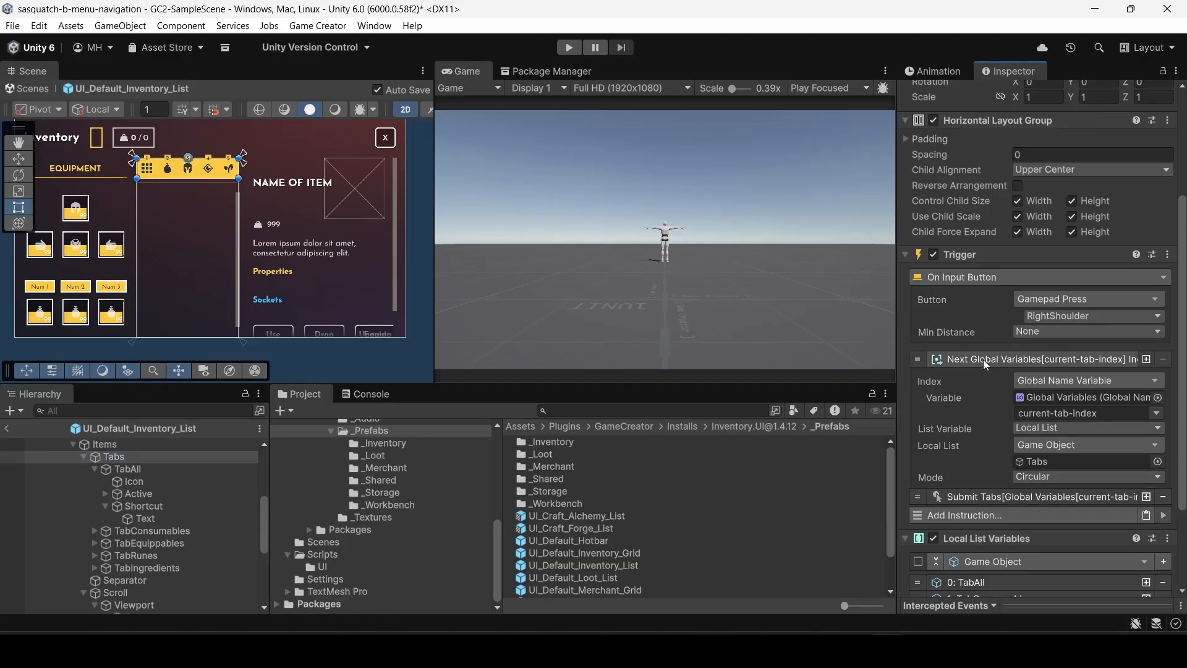
left_click(988, 358)
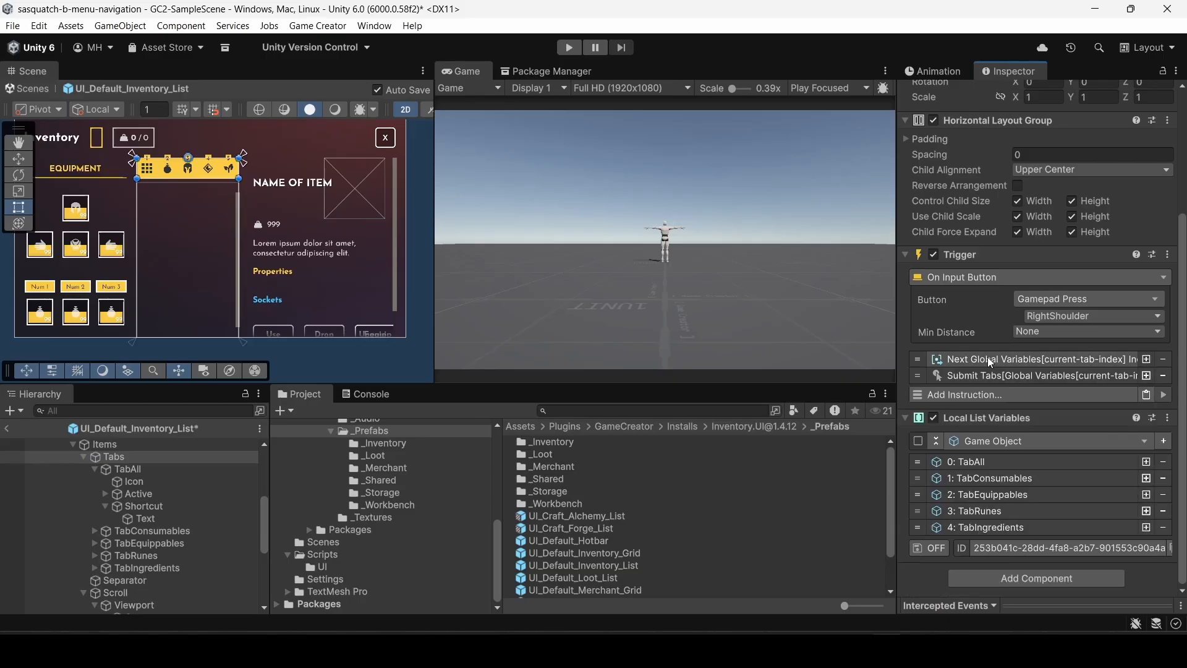
left_click(980, 396)
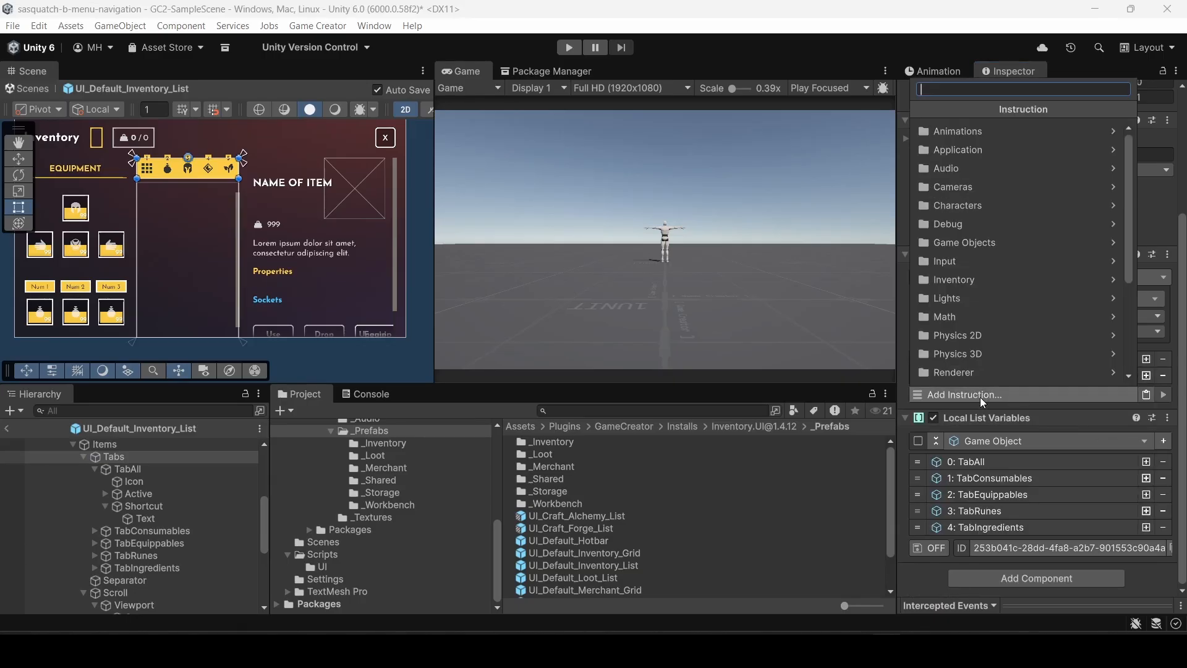
type("prev")
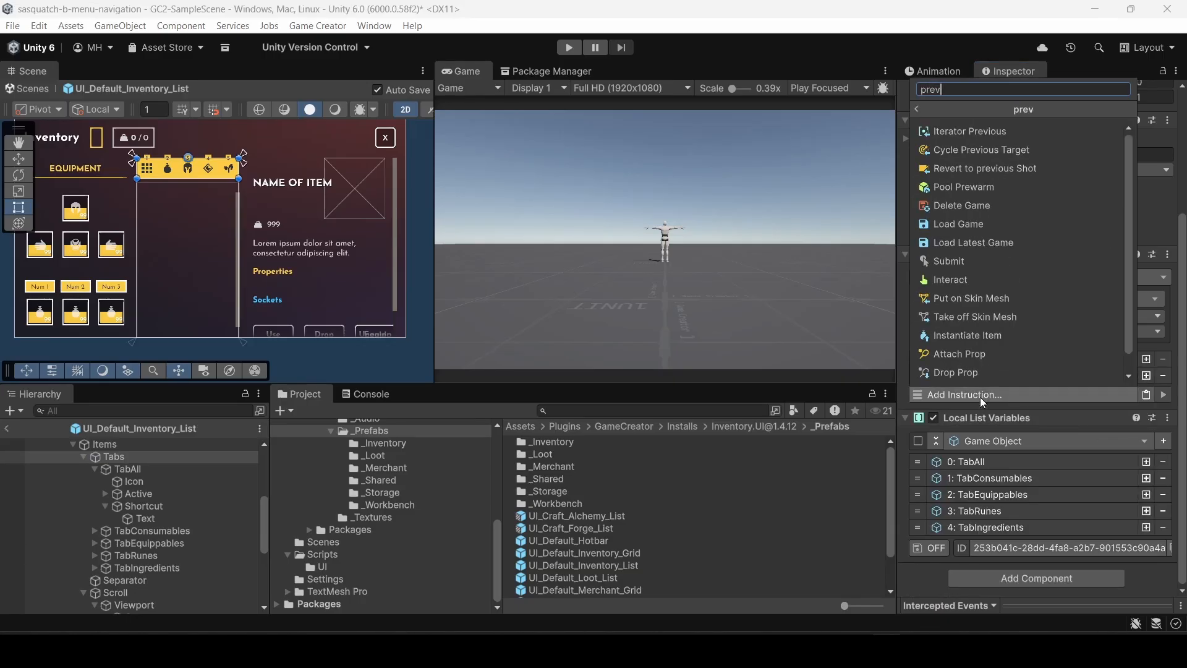
left_click(900, 440)
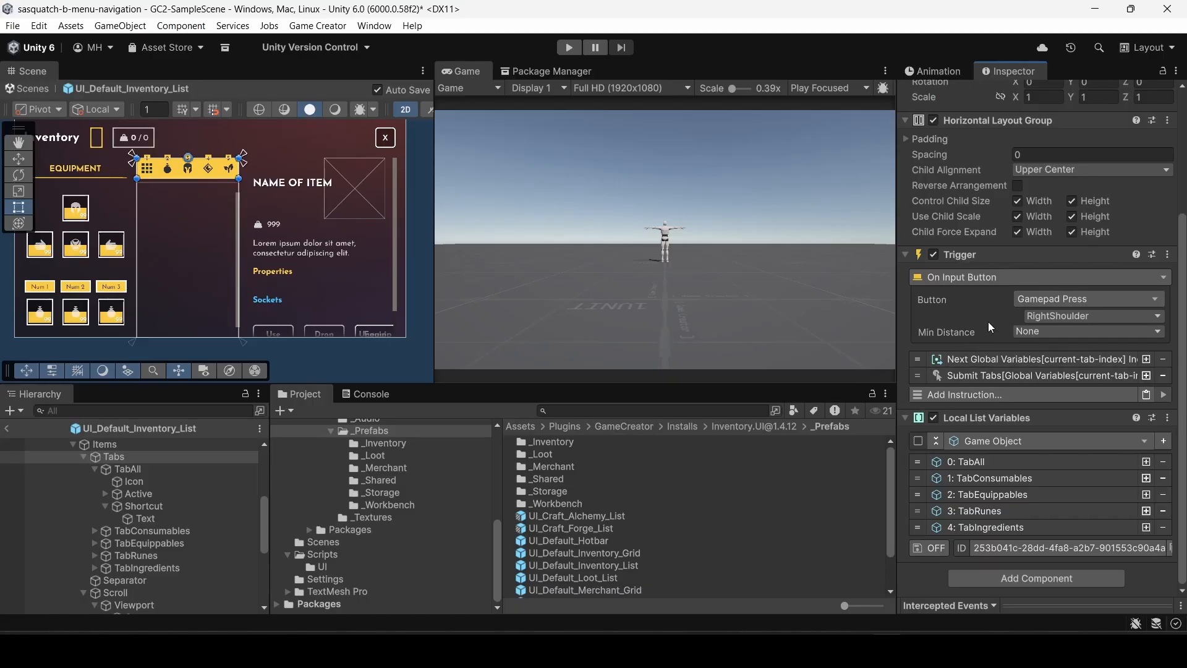
right_click(1041, 253)
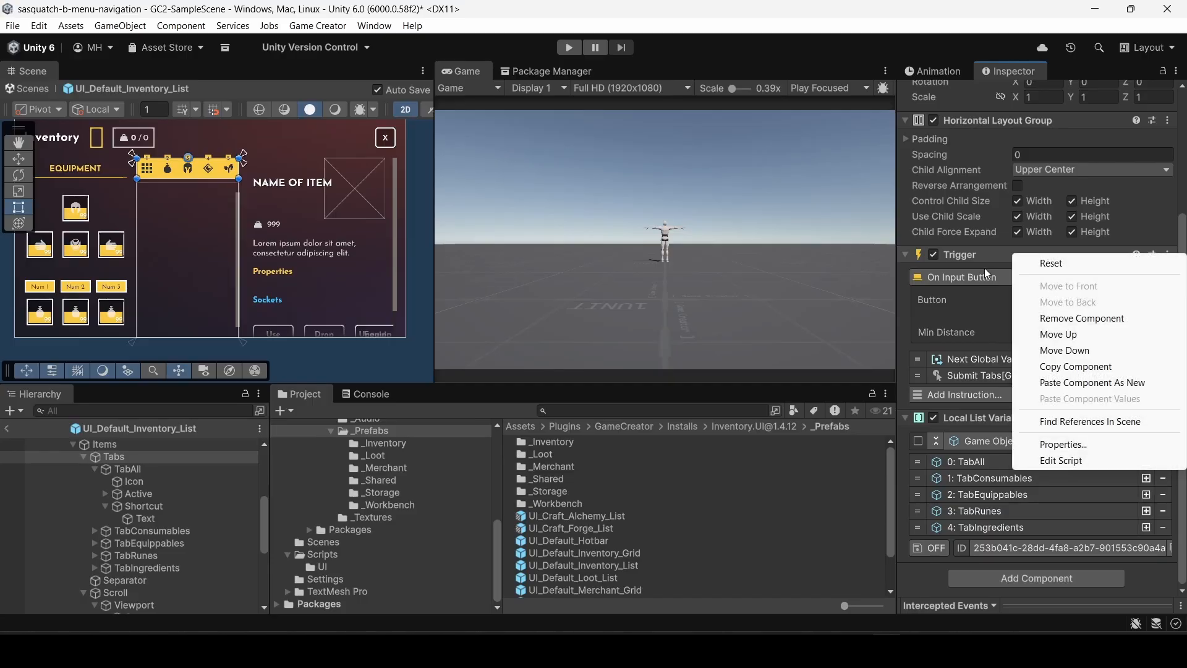
Add a second Trigger component to the Tabs object and place it above the Local List Variables component.
left_click(999, 580)
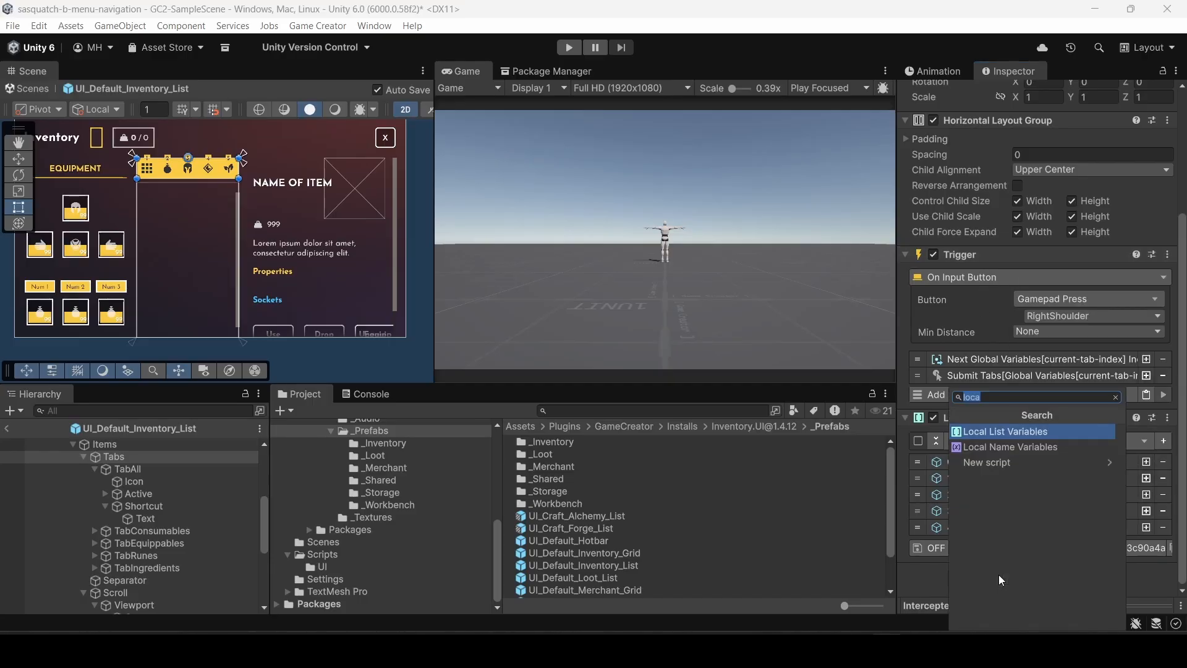
type("trig")
left_click(994, 479)
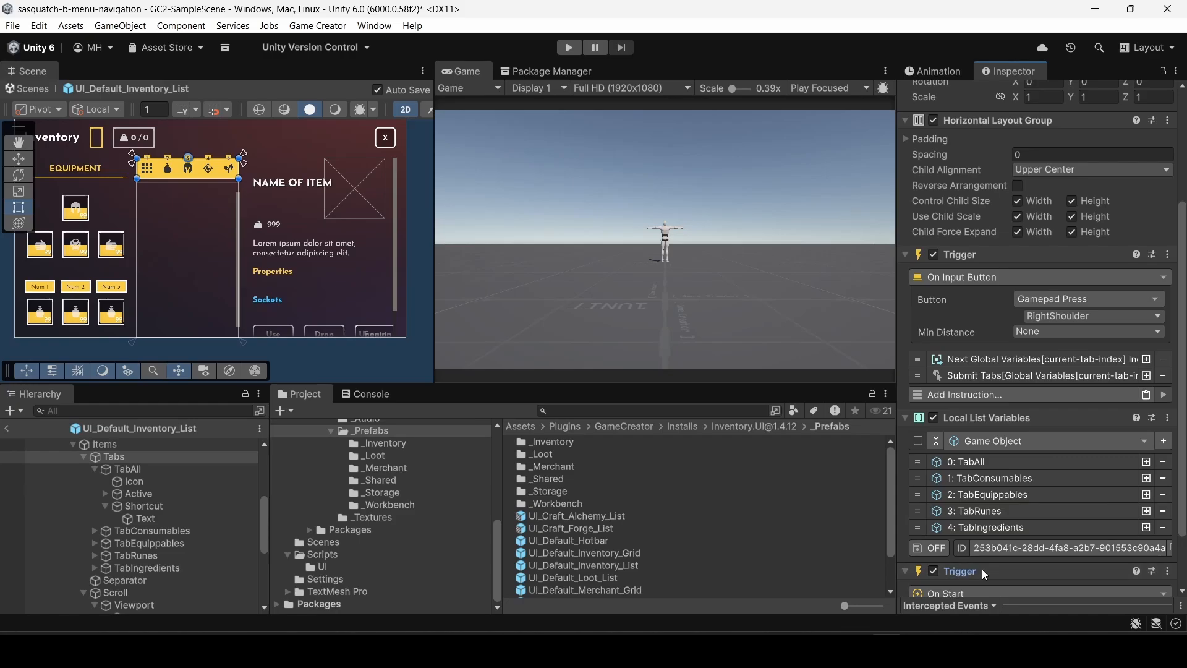
left_click_drag(982, 568, 974, 409)
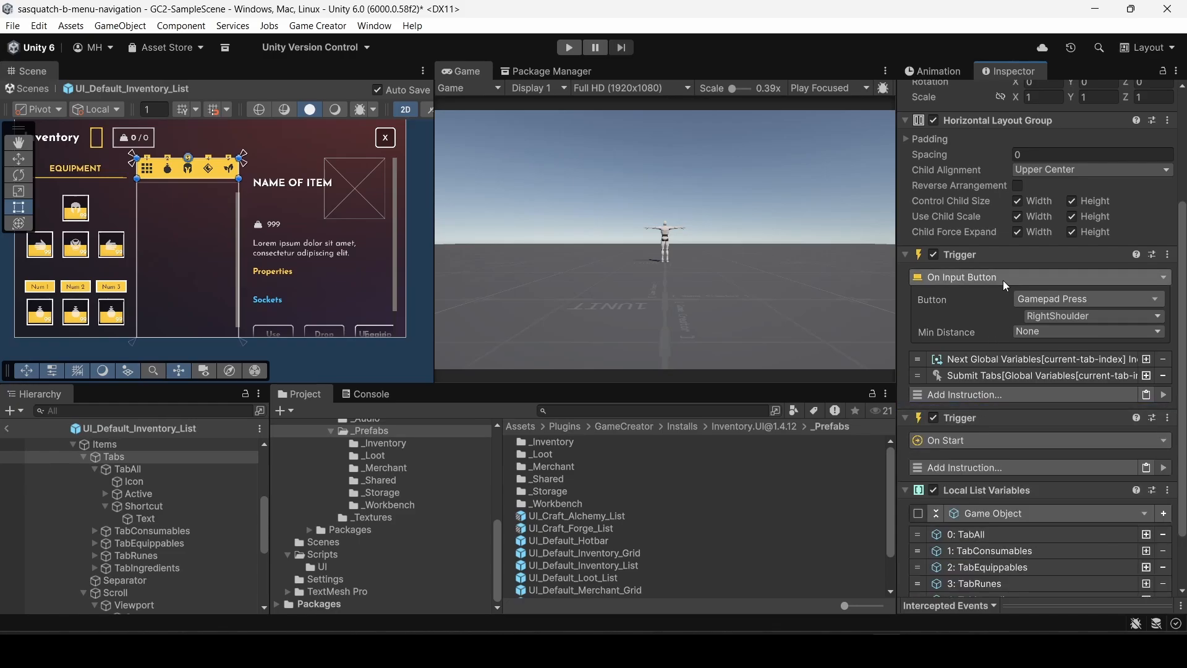
Set the second trigger's event to On Input Button, using a Gamepad Press of LeftShoulder.
left_click(978, 440)
left_click(966, 235)
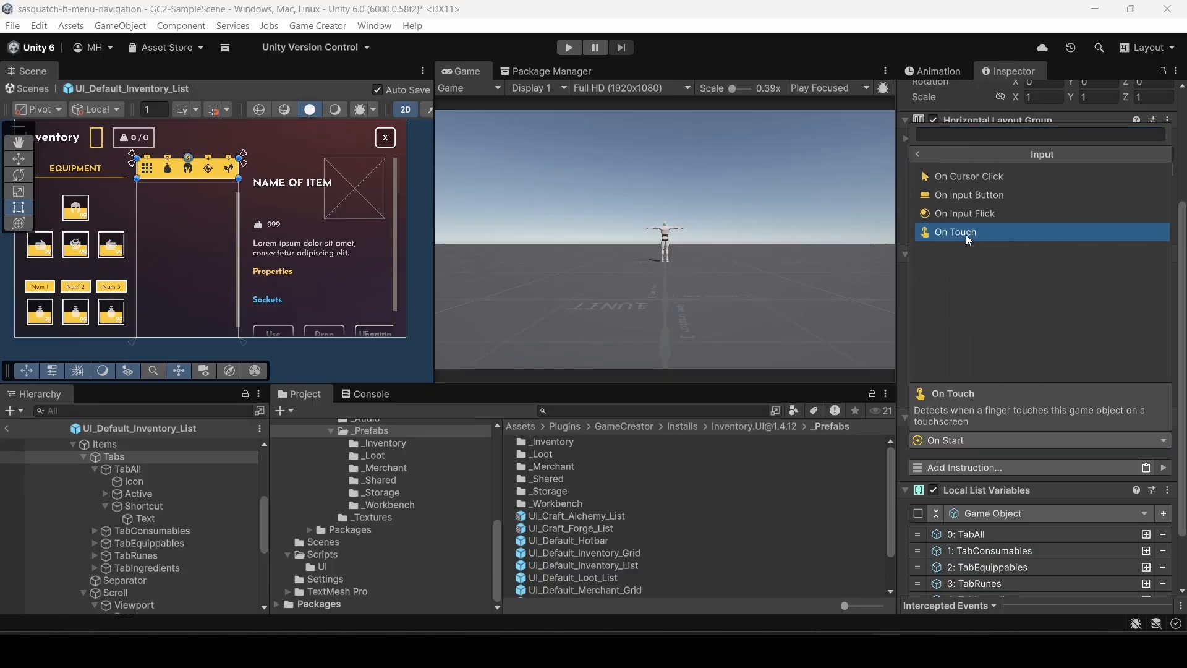
left_click(965, 205)
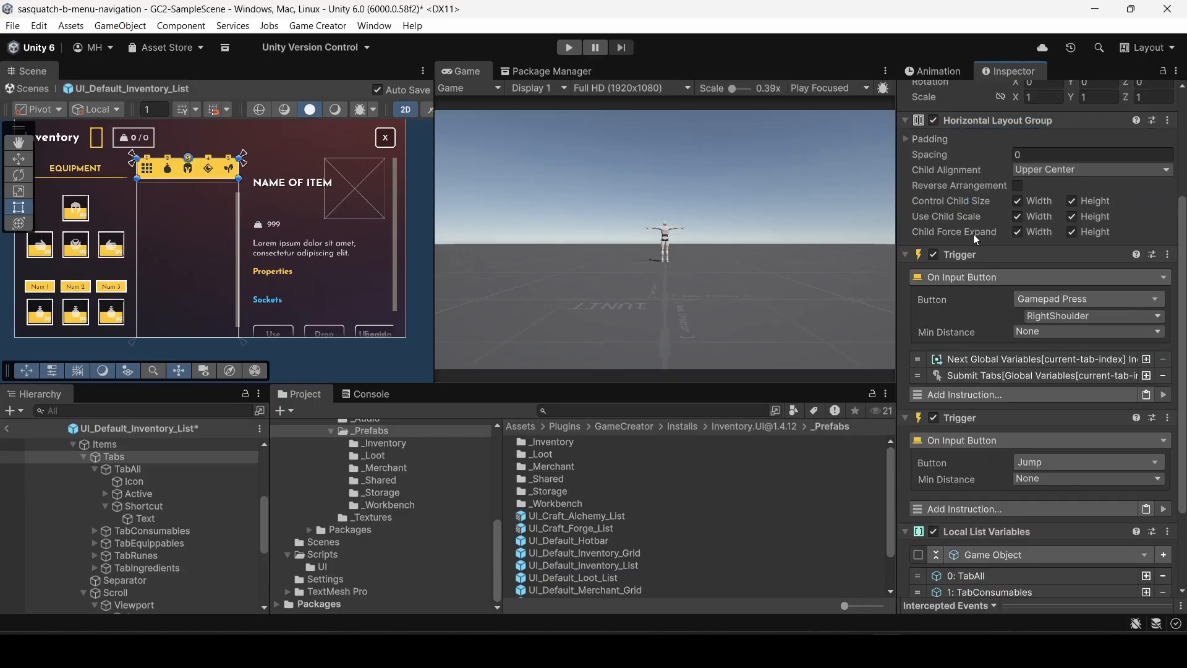
left_click(1041, 461)
left_click(1067, 254)
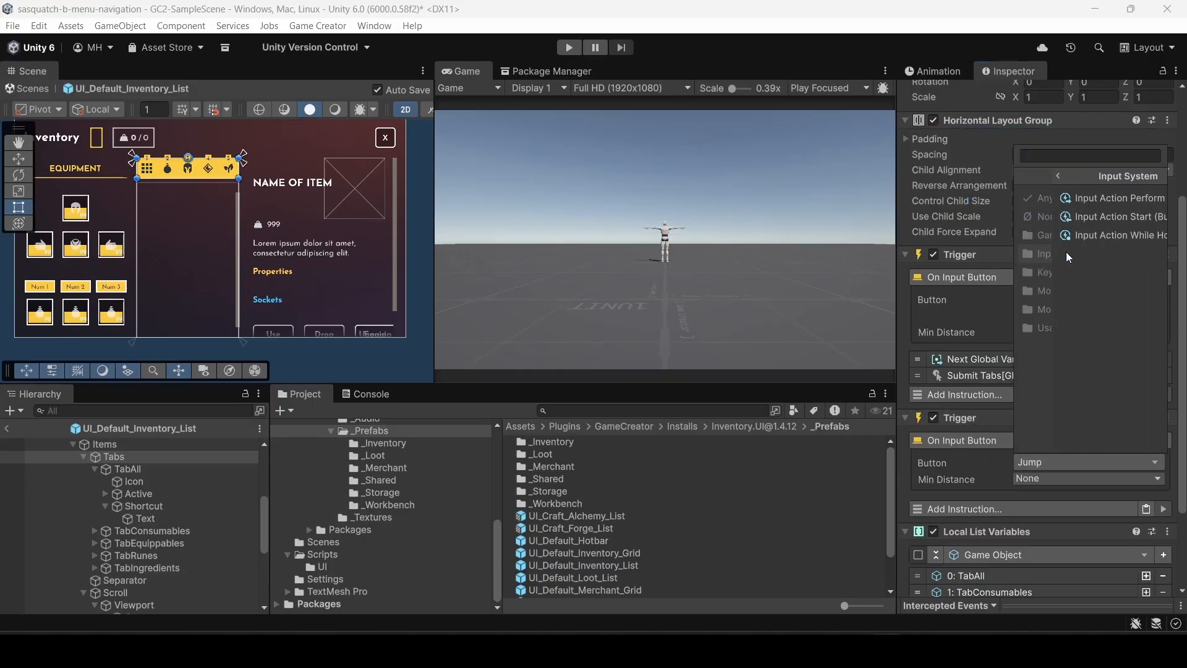
left_click(1027, 178)
left_click(1054, 235)
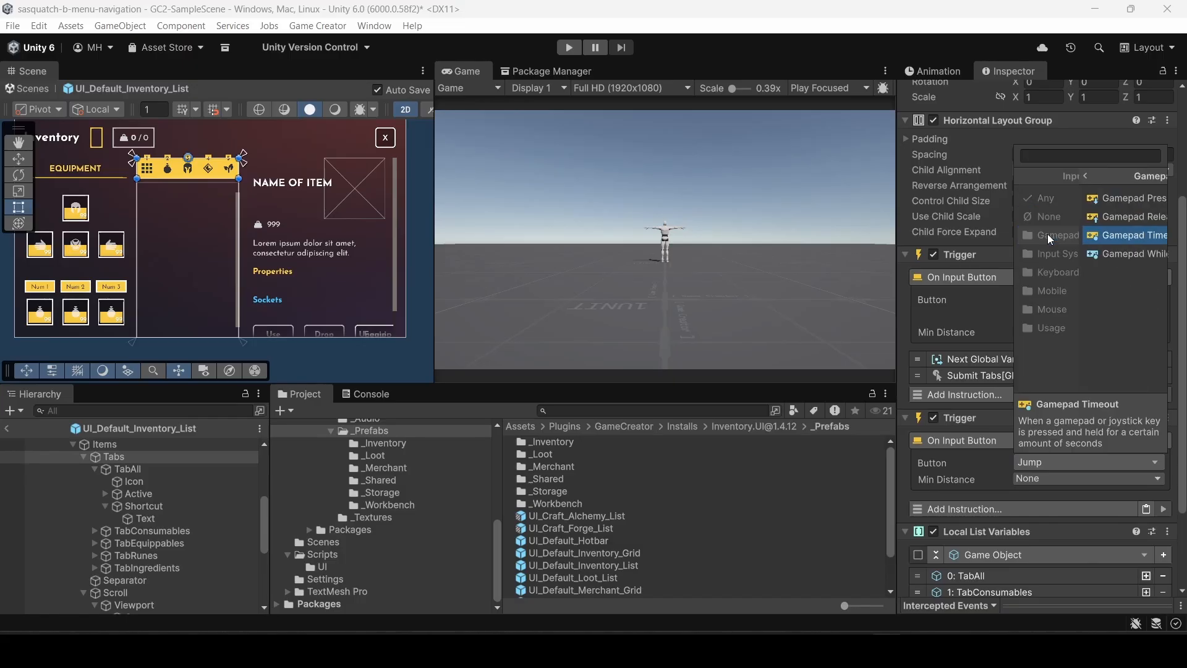
left_click(1057, 199)
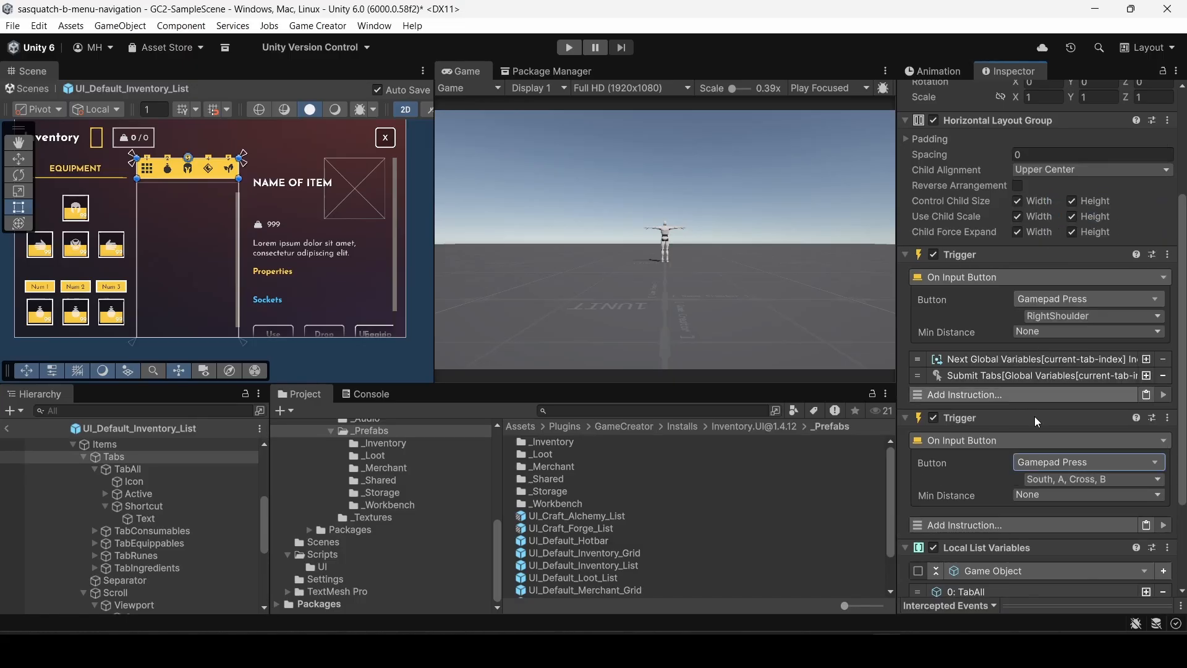
left_click(1050, 480)
left_click(1078, 396)
scroll(963, 424, "down", 5)
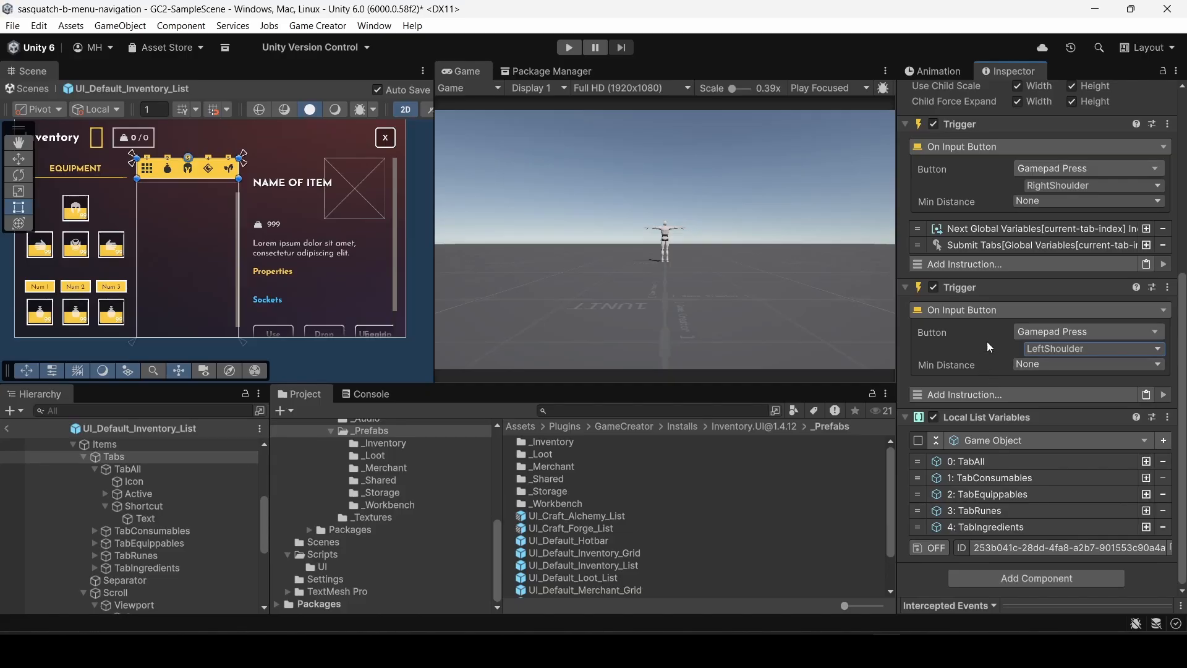
Add an Iterator Previous instruction to the LeftShoulder trigger on the Tabs object.
left_click(975, 393)
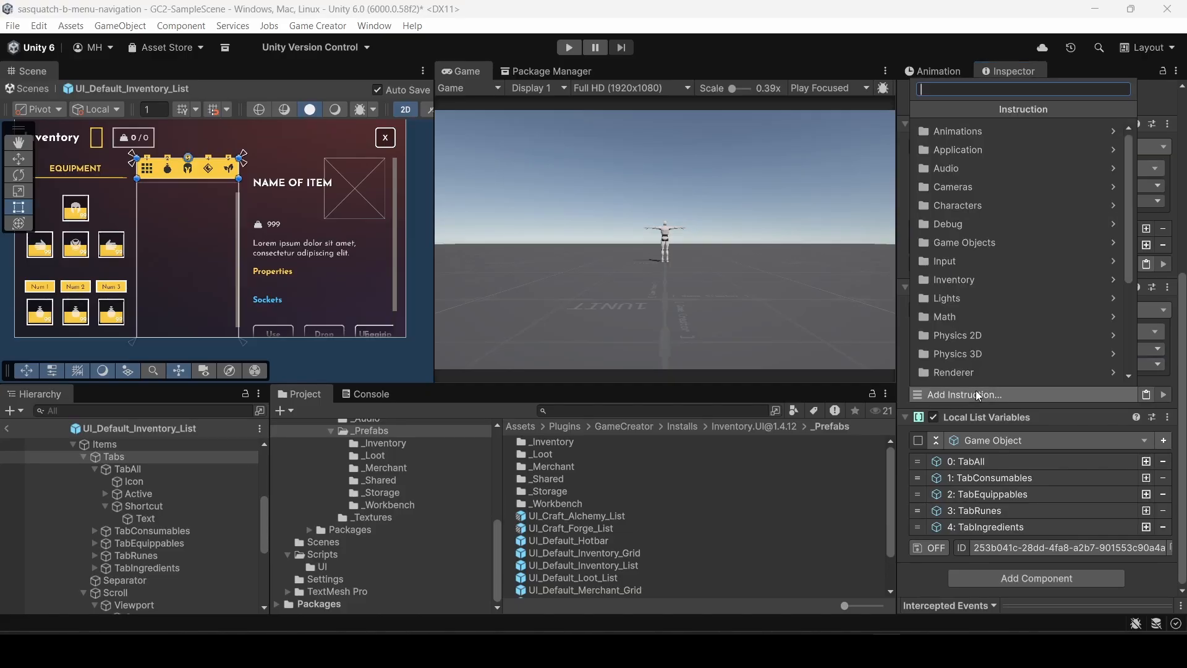
type("prev")
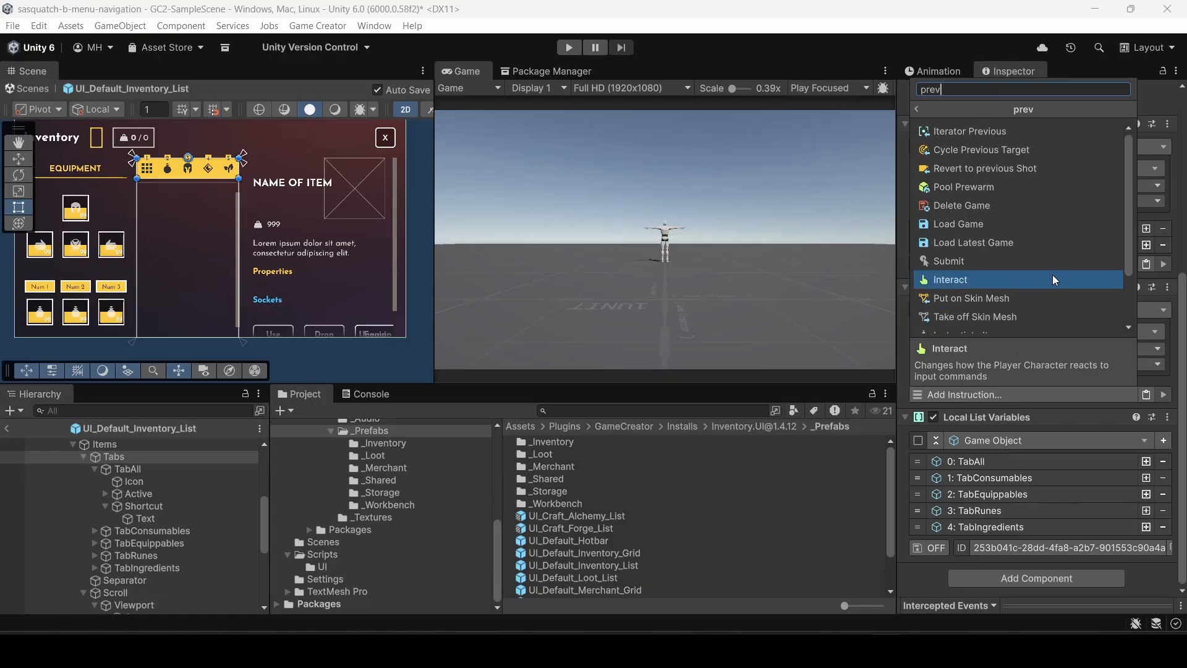
left_click(988, 133)
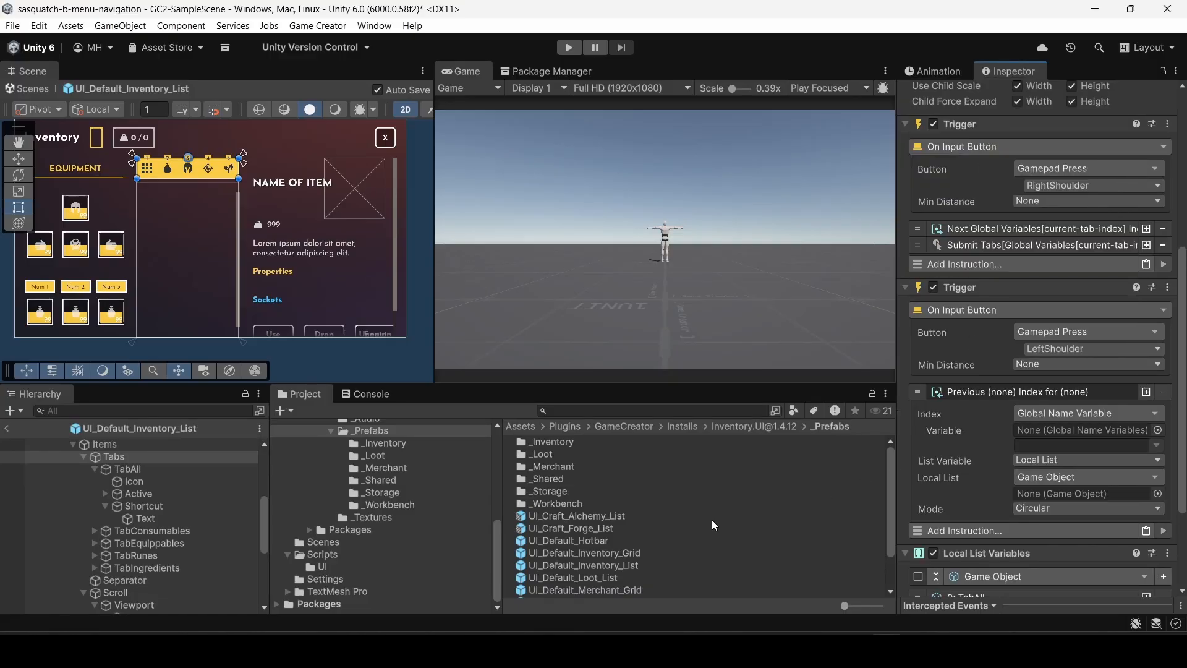
Set the Iterator Previous index to the current-tab-index variable from the Global Variables asset, and assign Tabs as its local list.
left_click(329, 554)
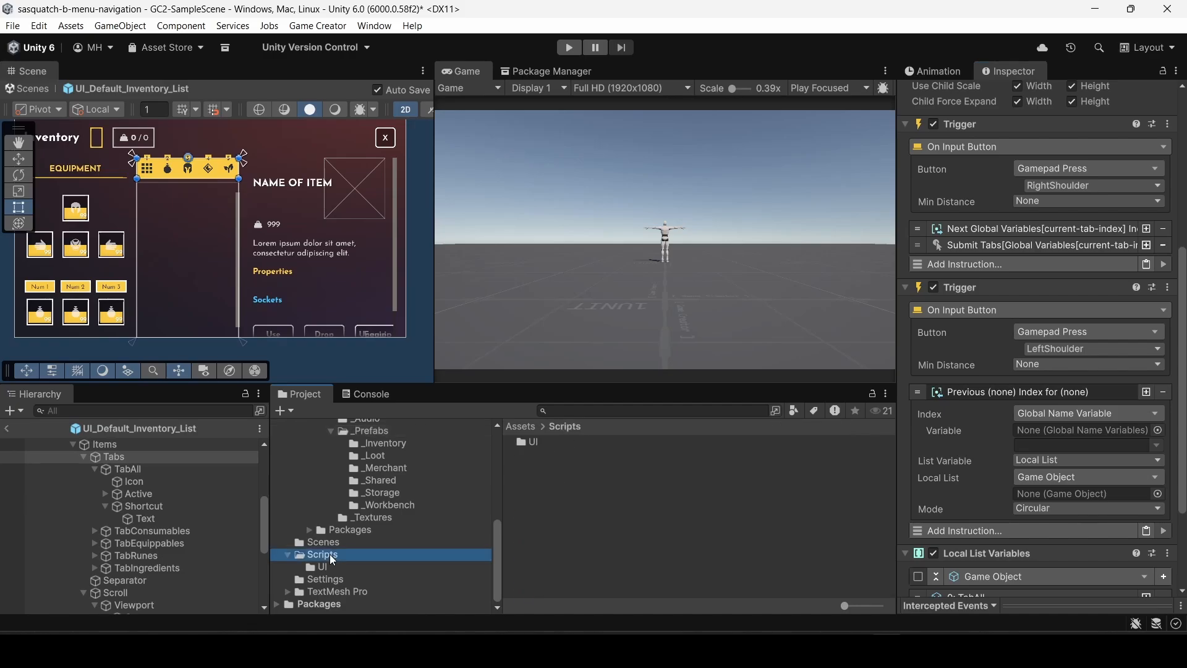
left_click(331, 542)
left_click_drag(560, 480, 1156, 446)
left_click(1157, 447)
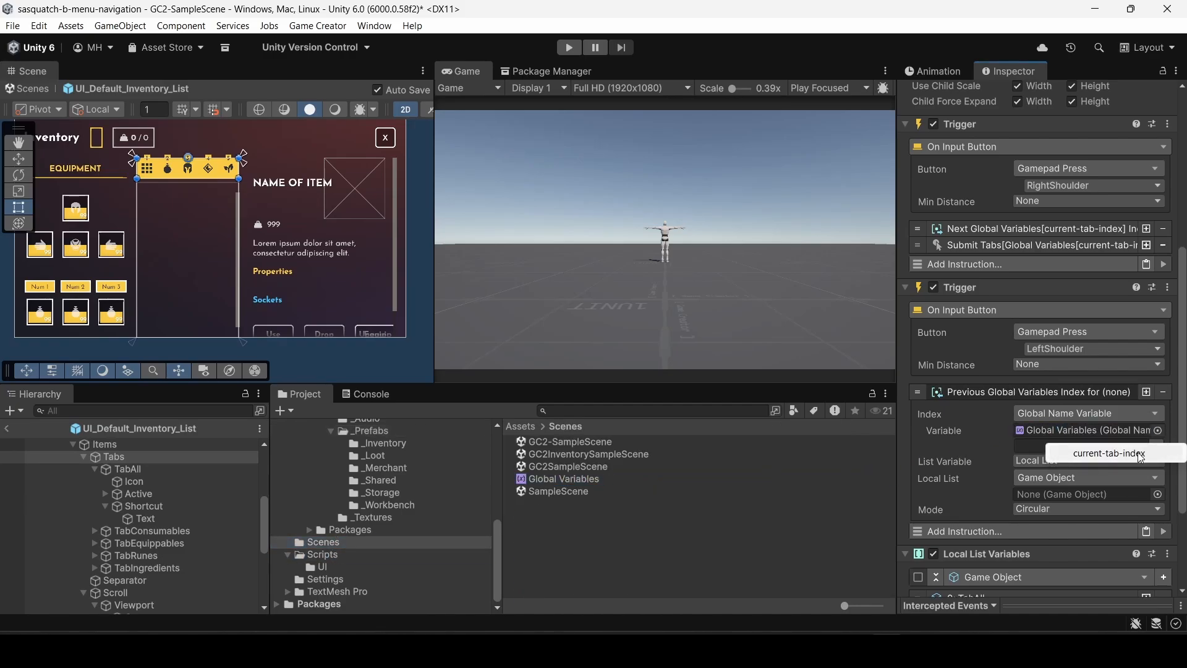
left_click(1107, 455)
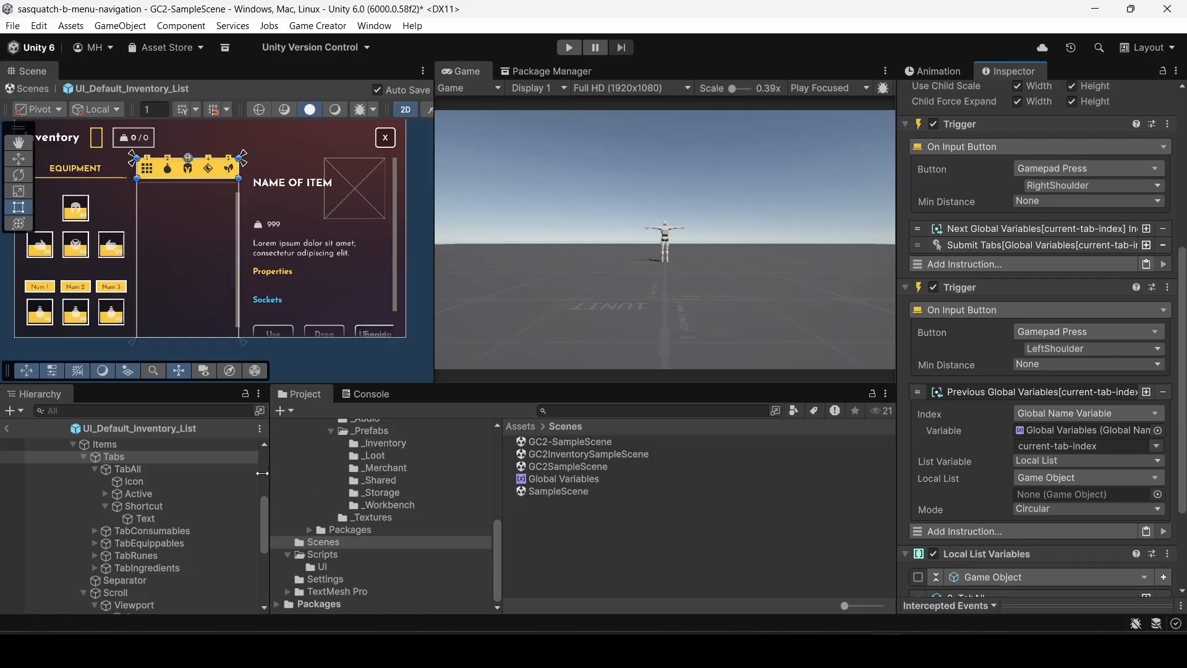
left_click_drag(134, 457, 1045, 495)
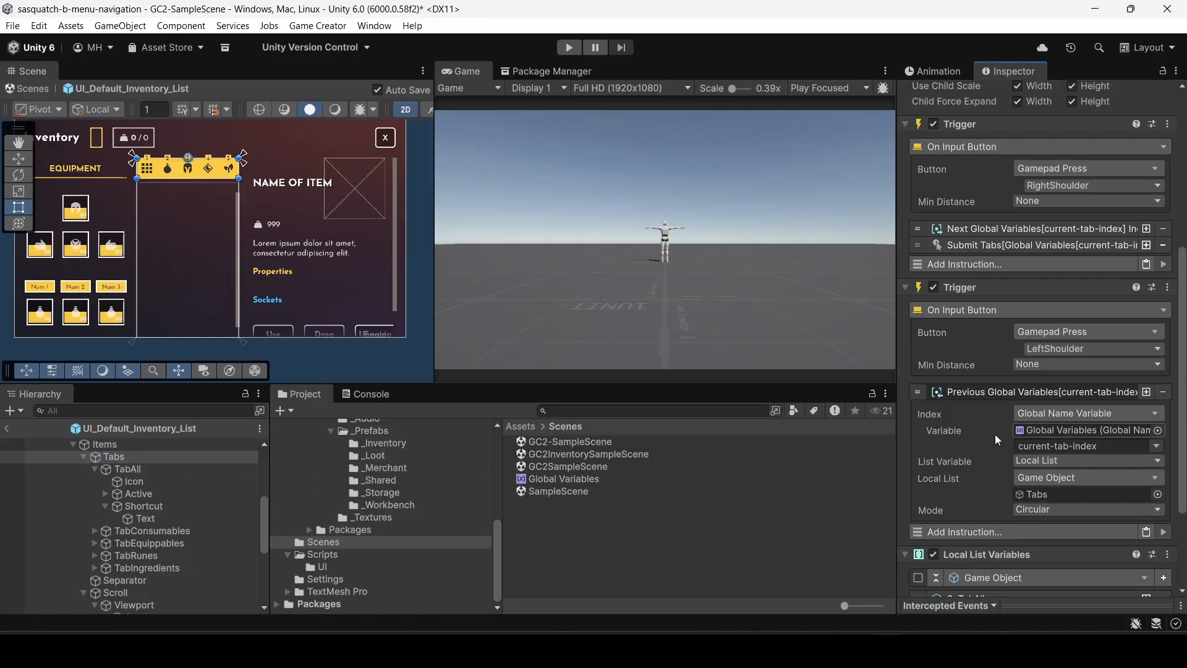
Copy the Submit instruction from the RightShoulder trigger and paste it into the LeftShoulder trigger below the Iterator Previous instruction.
scroll(1018, 507, "down", 3)
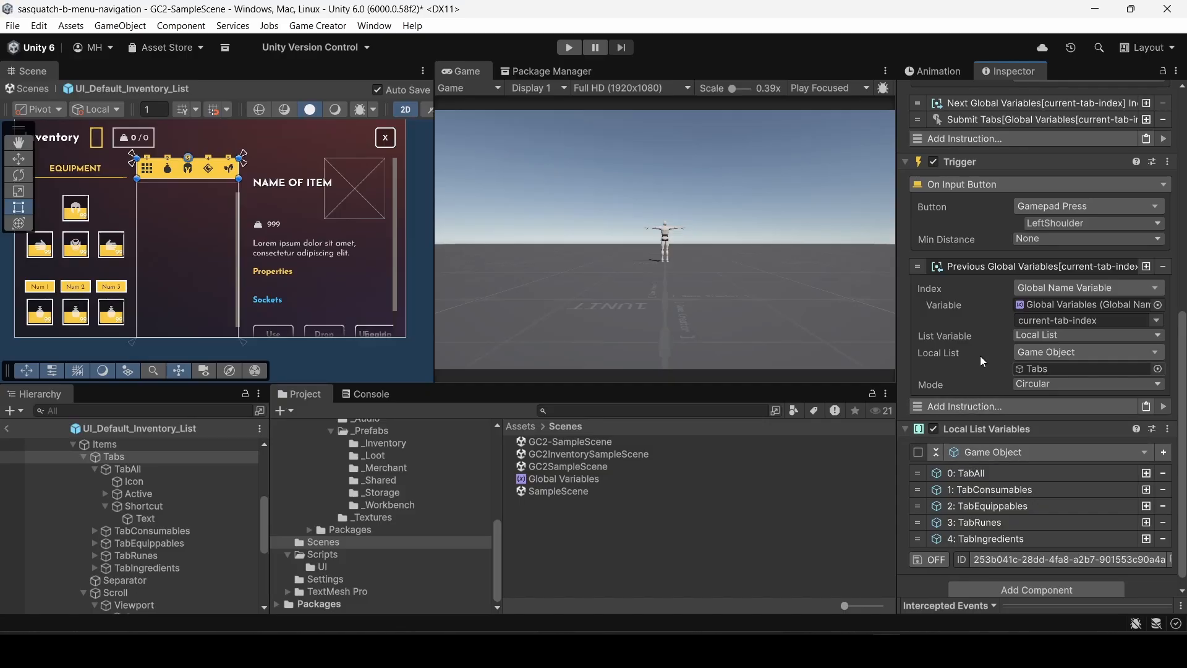
right_click(989, 121)
left_click(1006, 134)
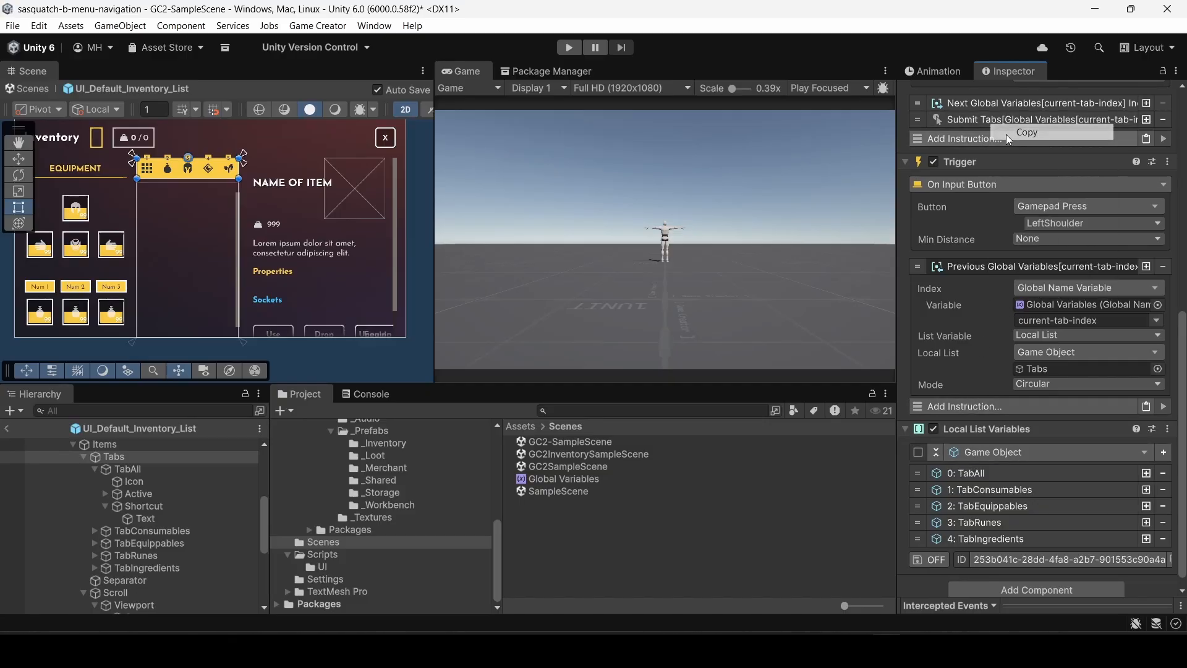
left_click(1145, 406)
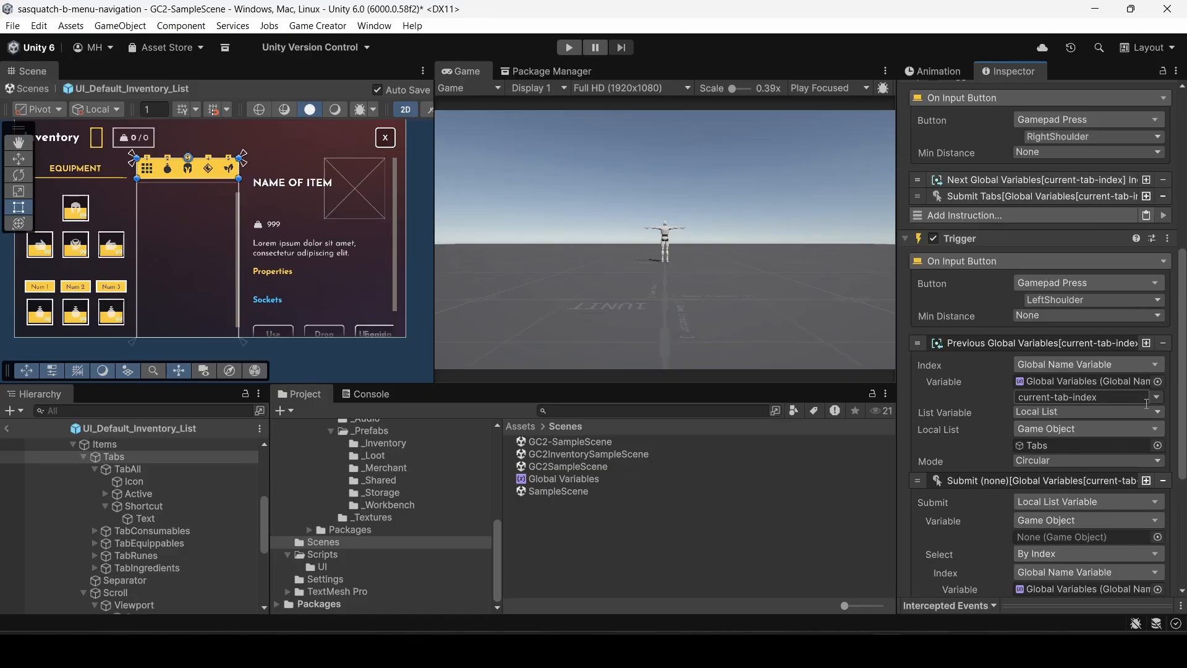
Assign the Tabs object as the pasted Submit instruction's list variable, and collapse both instructions of the LeftShoulder trigger.
scroll(959, 418, "down", 3)
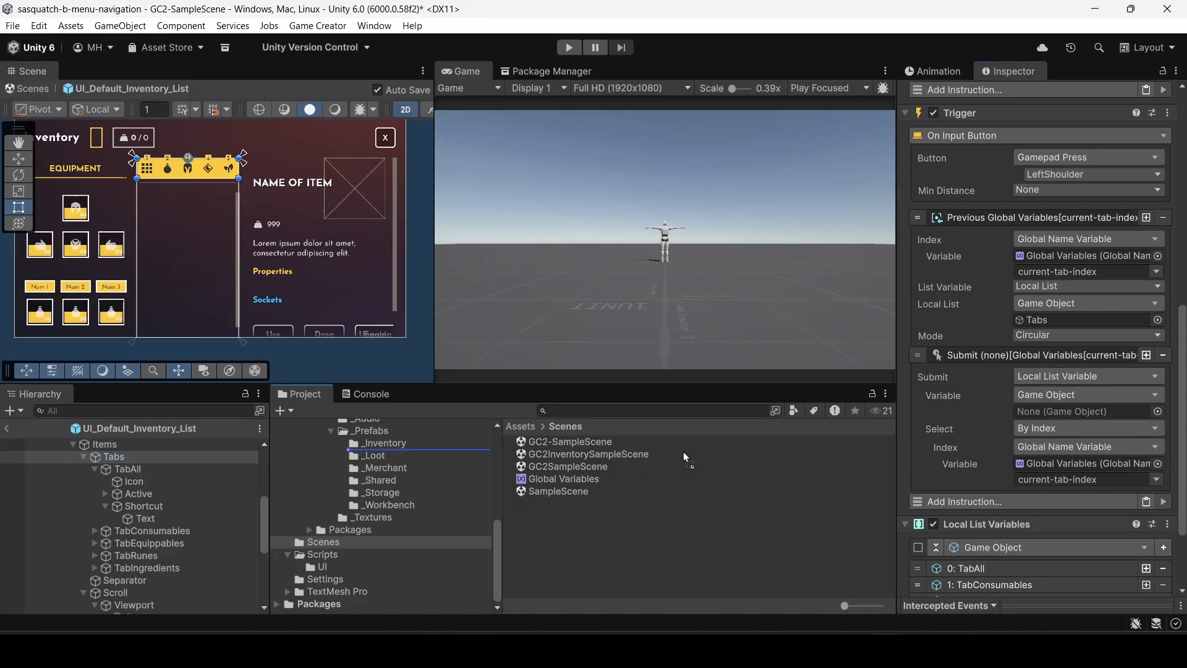
left_click(132, 459)
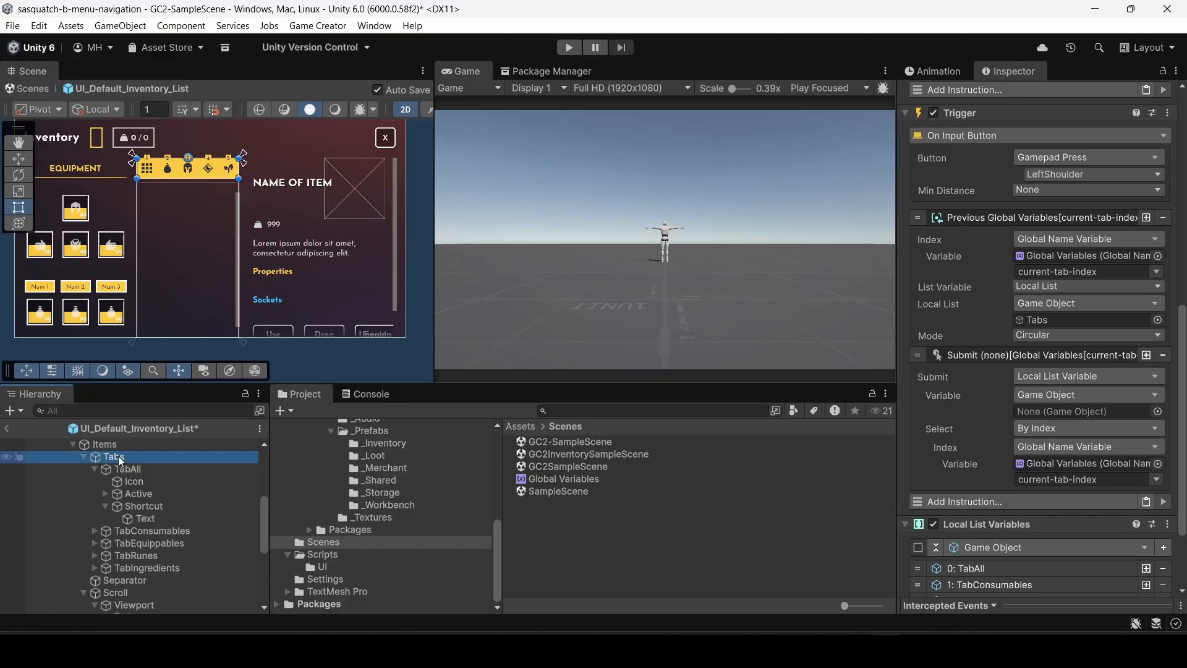
left_click_drag(583, 485, 1076, 413)
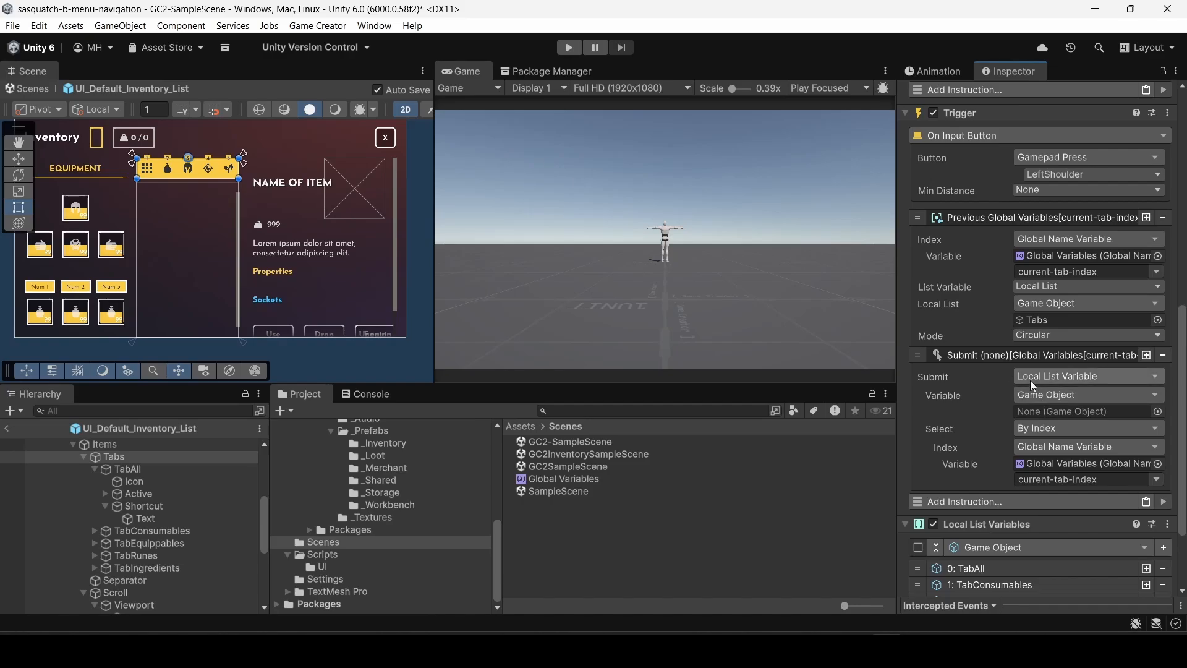
scroll(1026, 384, "up", 5)
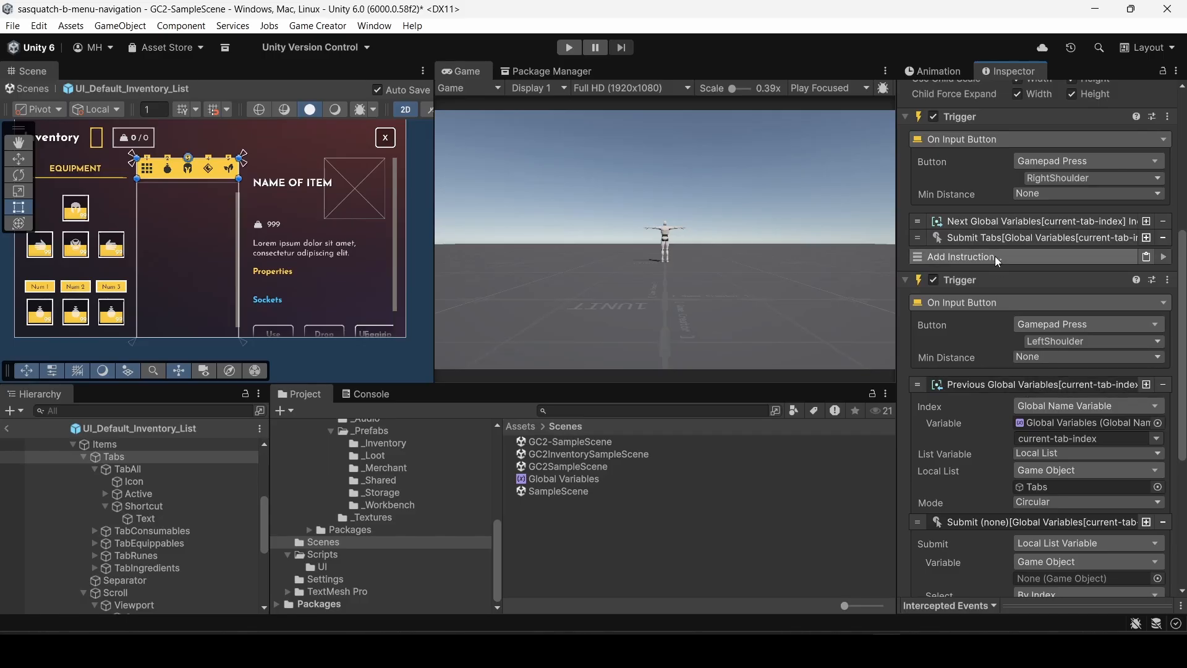
scroll(1008, 309, "down", 5)
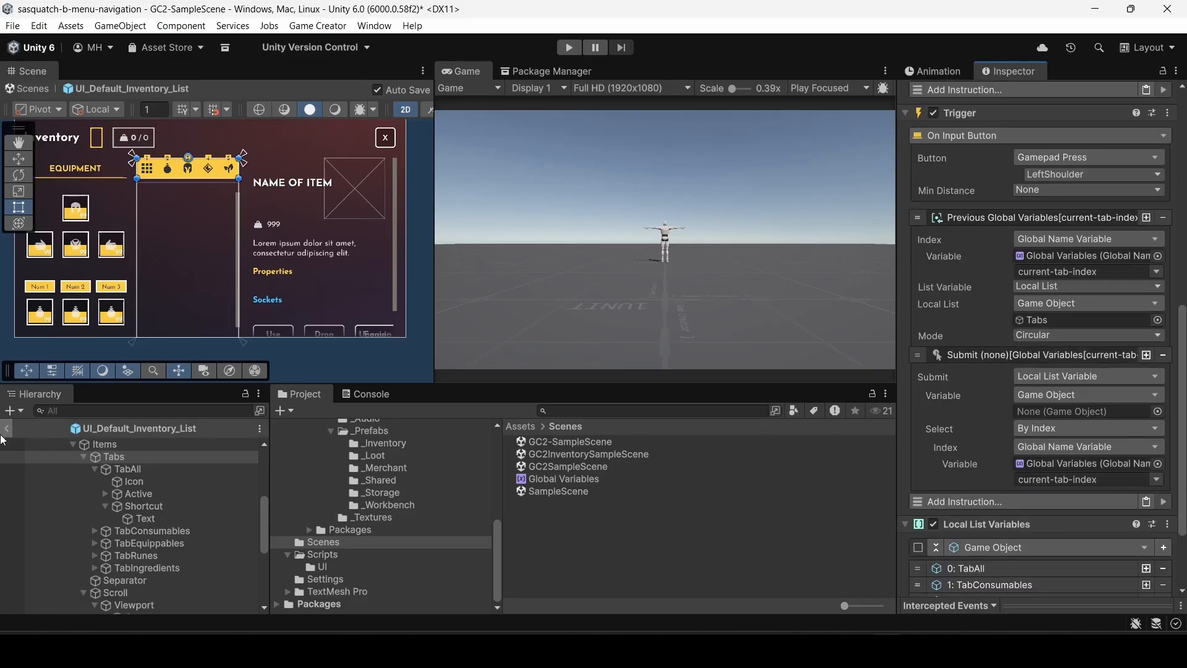
left_click_drag(111, 458, 1026, 418)
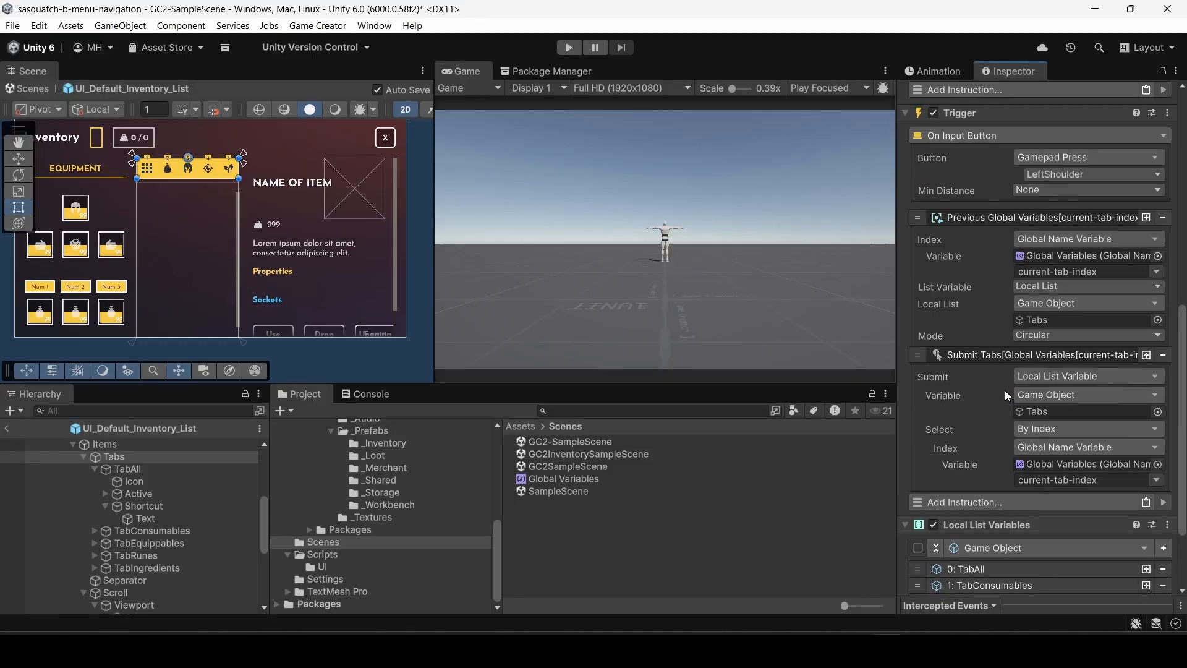
left_click(988, 356)
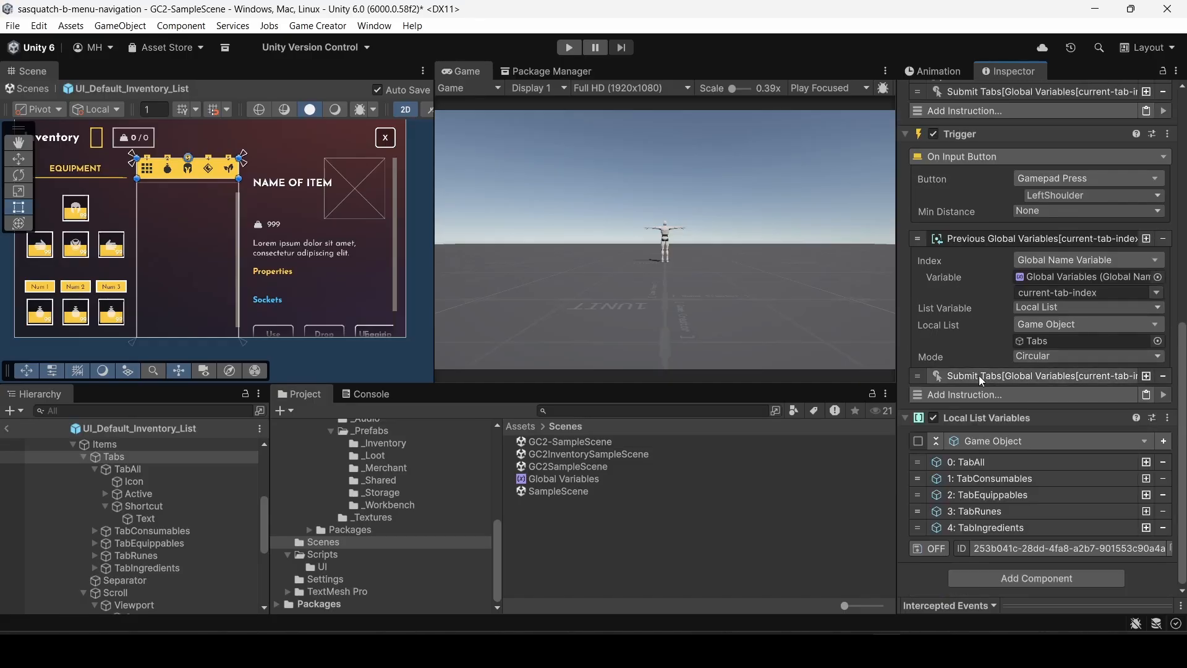
left_click(987, 240)
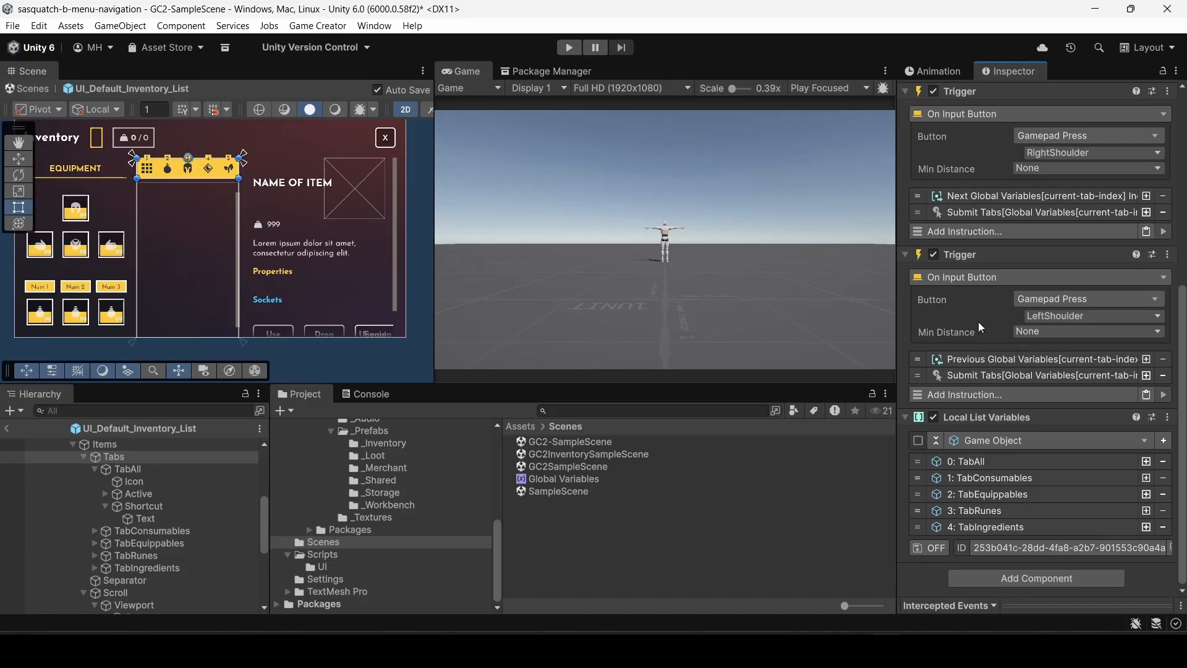
Return from the prefab to GC2-SampleScene, and start a playtest with the inventory open.
left_click(6, 428)
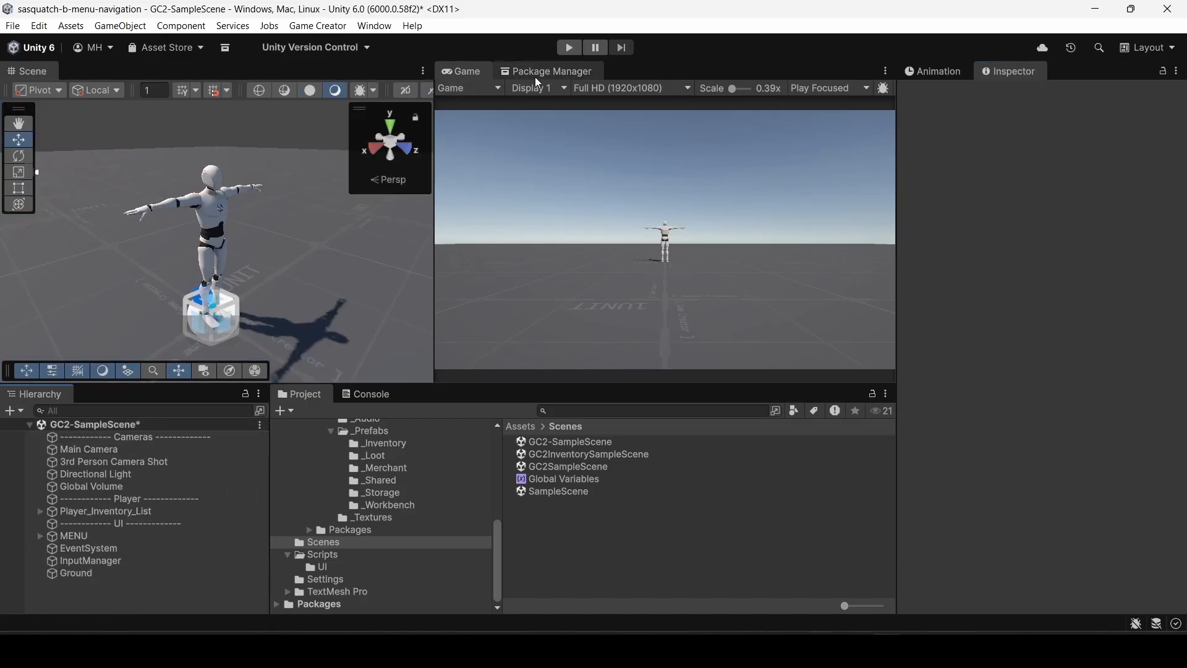
left_click(570, 47)
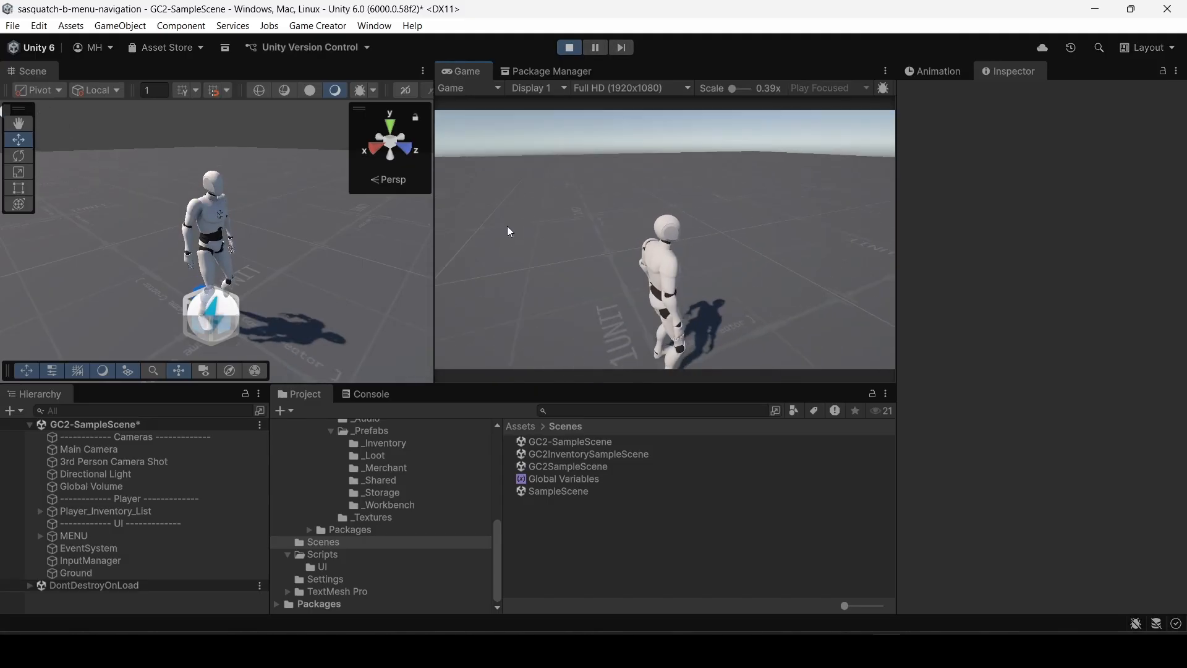
key("Tab")
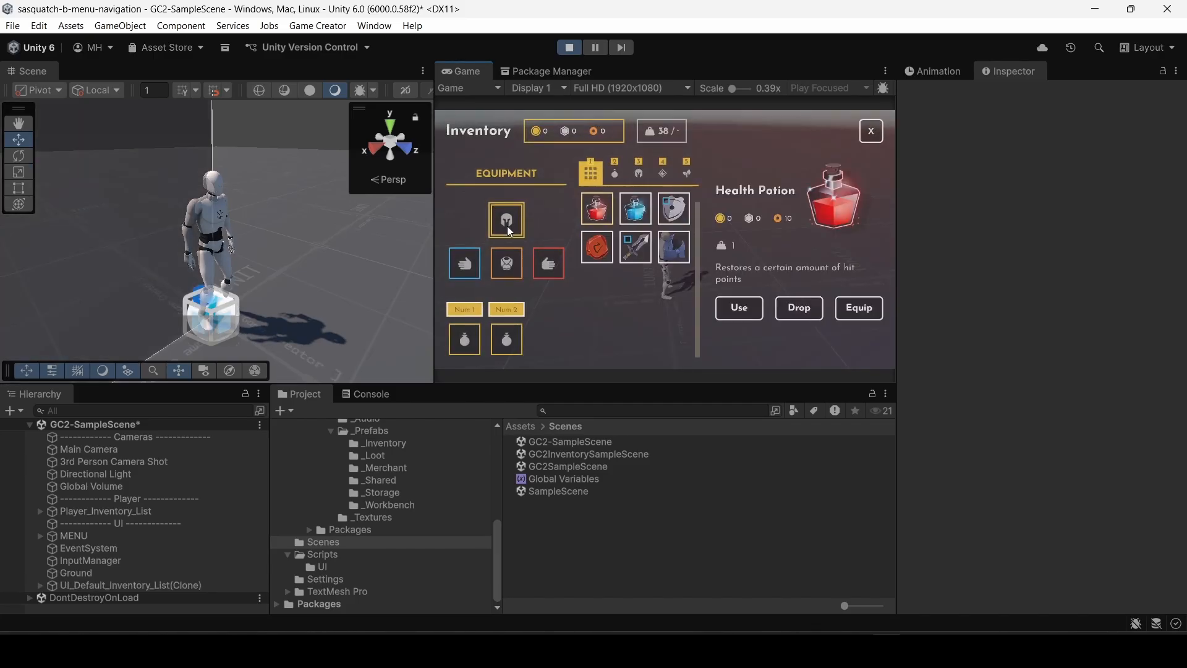
Cycle forward and backward through the five inventory category tabs to test both shoulder triggers, ending on the first tab.
key("2")
key("3")
key("4")
key("5")
key("4")
key("3")
key("2")
key("1")
key("4")
key("3")
key("2")
key("1")
key("2")
key("3")
key("4")
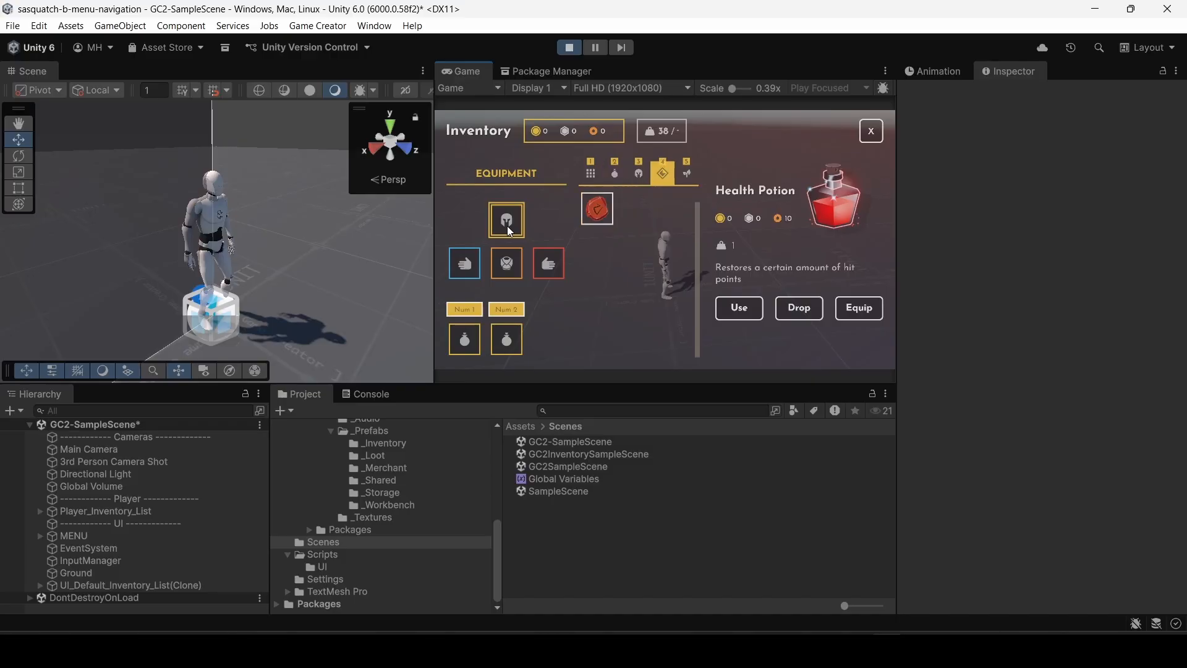
key("5")
key("4")
key("3")
key("2")
key("1")
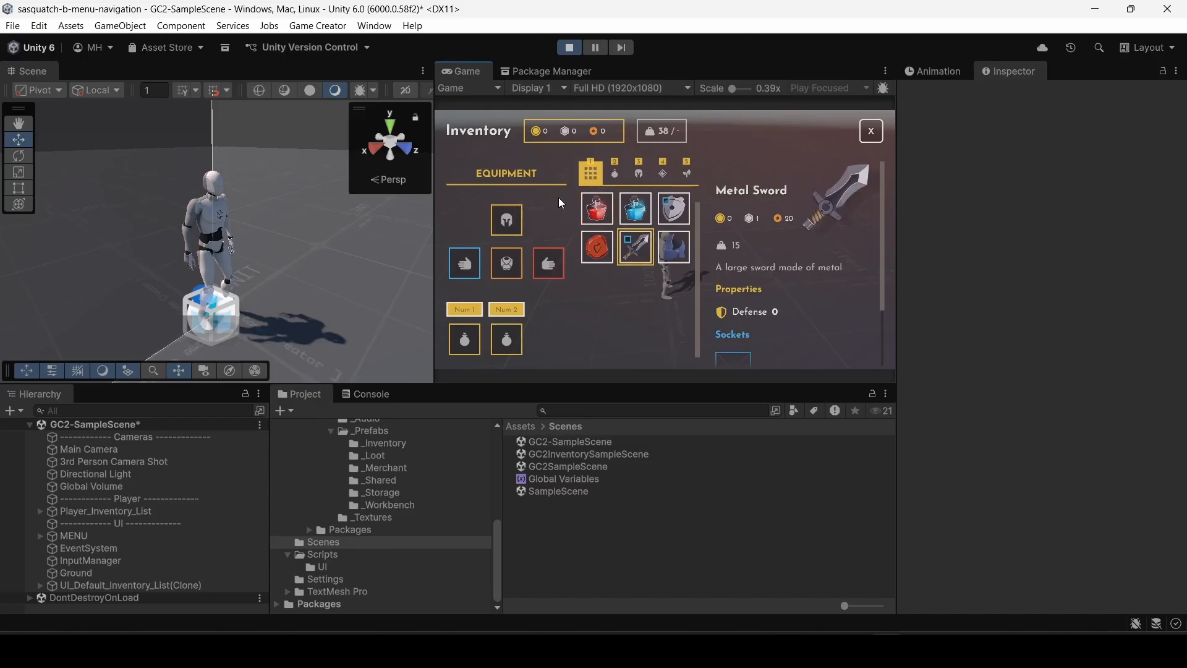
Test navigation between the inventory items, moving between the Metal Sword and the Rune of Attack with the sword's socket in view.
key("Right")
key("Right")
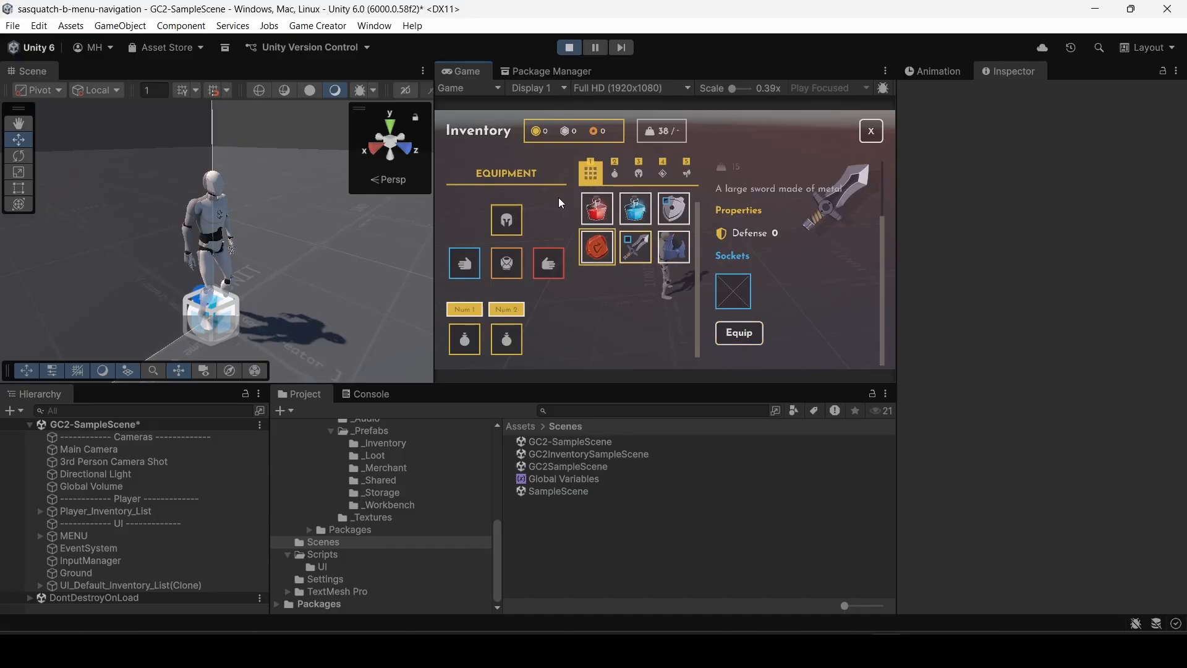
key("Right")
key("Right")
key("Right")
key("Up")
key("Right")
Put the Rune of Attack into the Metal Sword's socket and take it back out.
left_click_drag(595, 247, 736, 296)
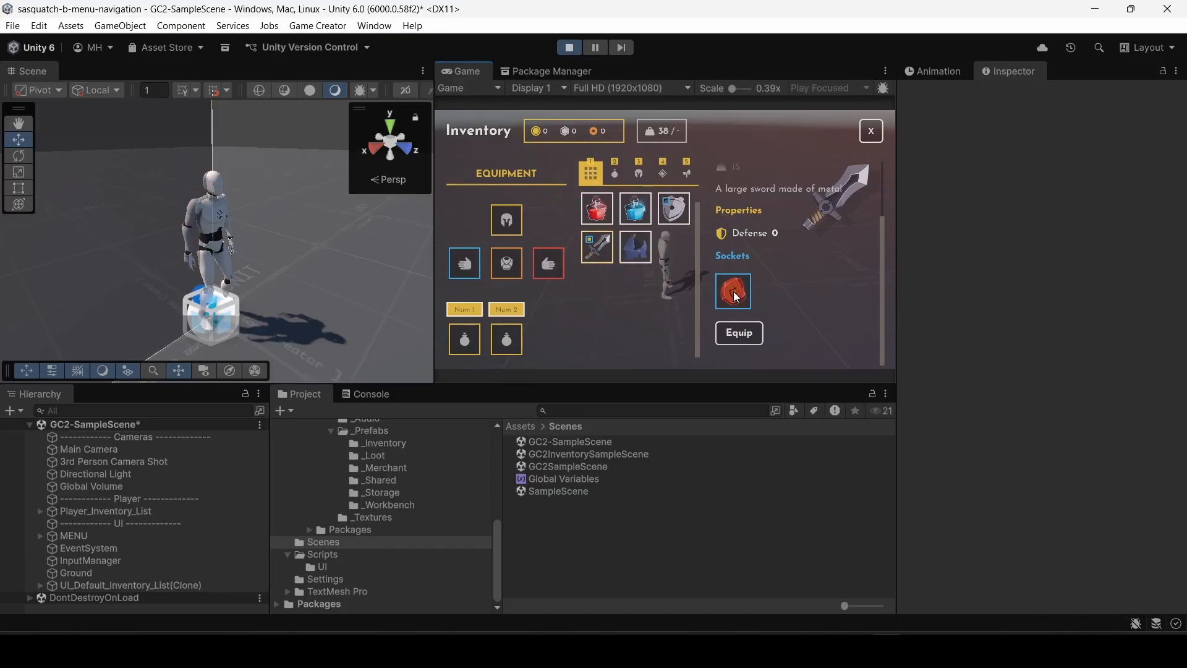
left_click(737, 296)
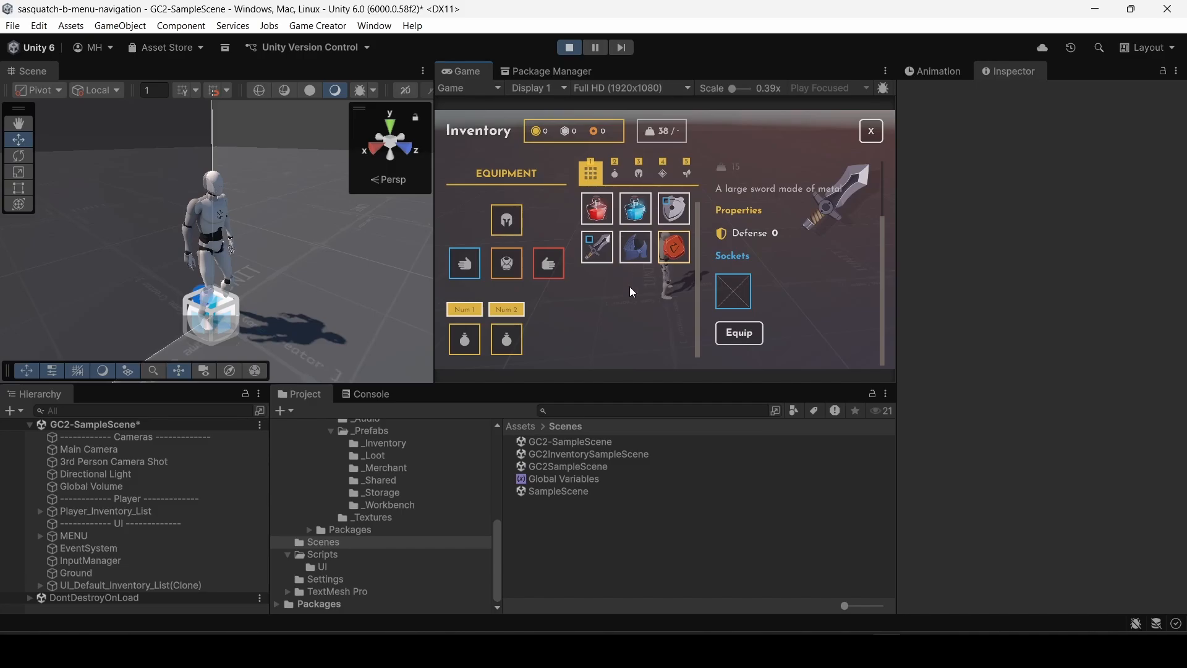
Navigate the item grid to the Rune of Attack and show its details.
key("Left")
key("Right")
key("Right")
key("Down")
key("Right")
key("Return")
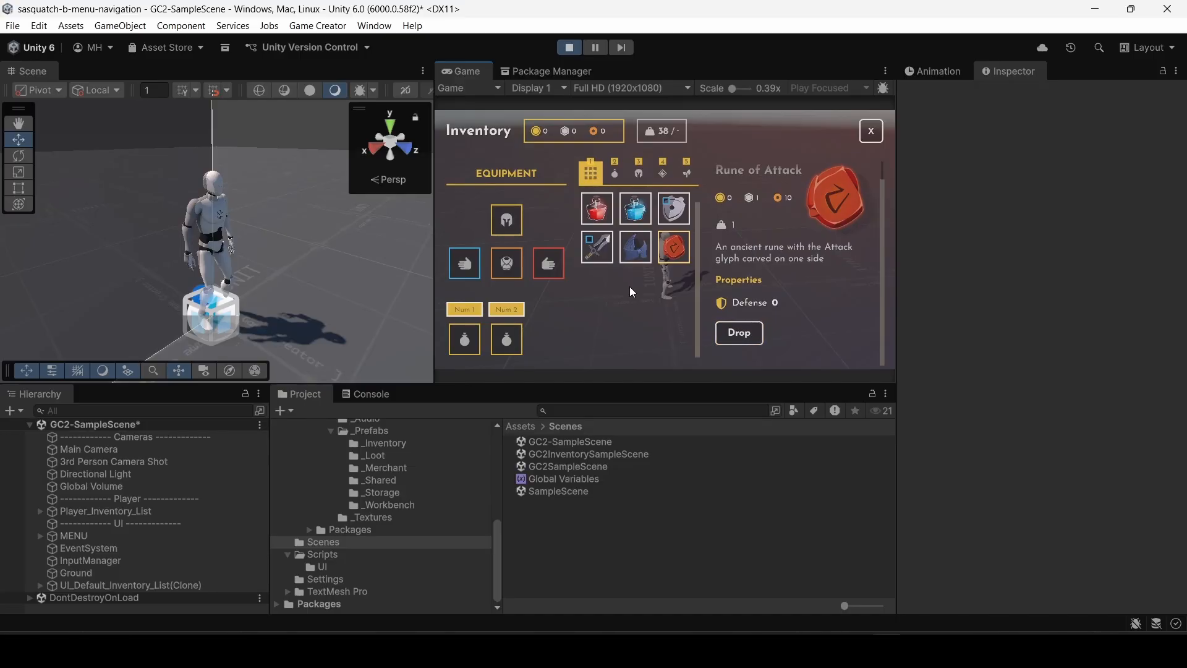
Test moving around the item grid in all directions, bring up the Metal Sword's details, and scroll through them.
key("Down")
key("Up")
key("Down")
key("Left")
key("Right")
key("Right")
key("Left")
key("Up")
key("Left")
key("Right")
key("Left")
key("Left")
key("Left")
key("Right")
key("Right")
key("Right")
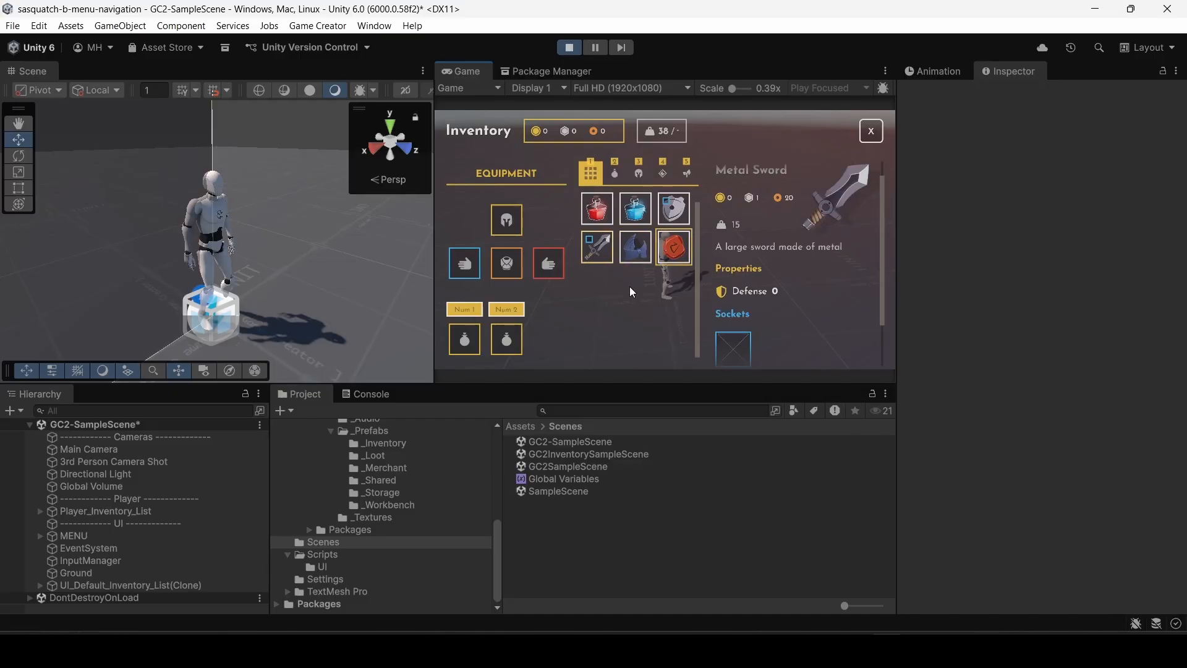
key("Right")
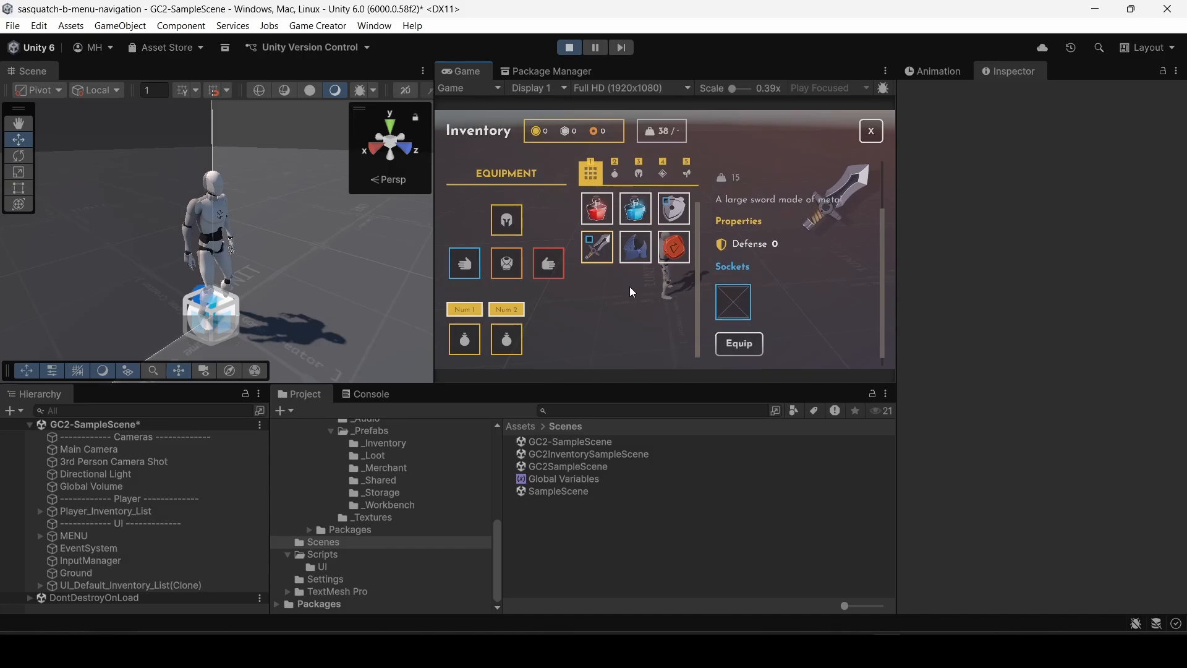
key("Up")
key("Up")
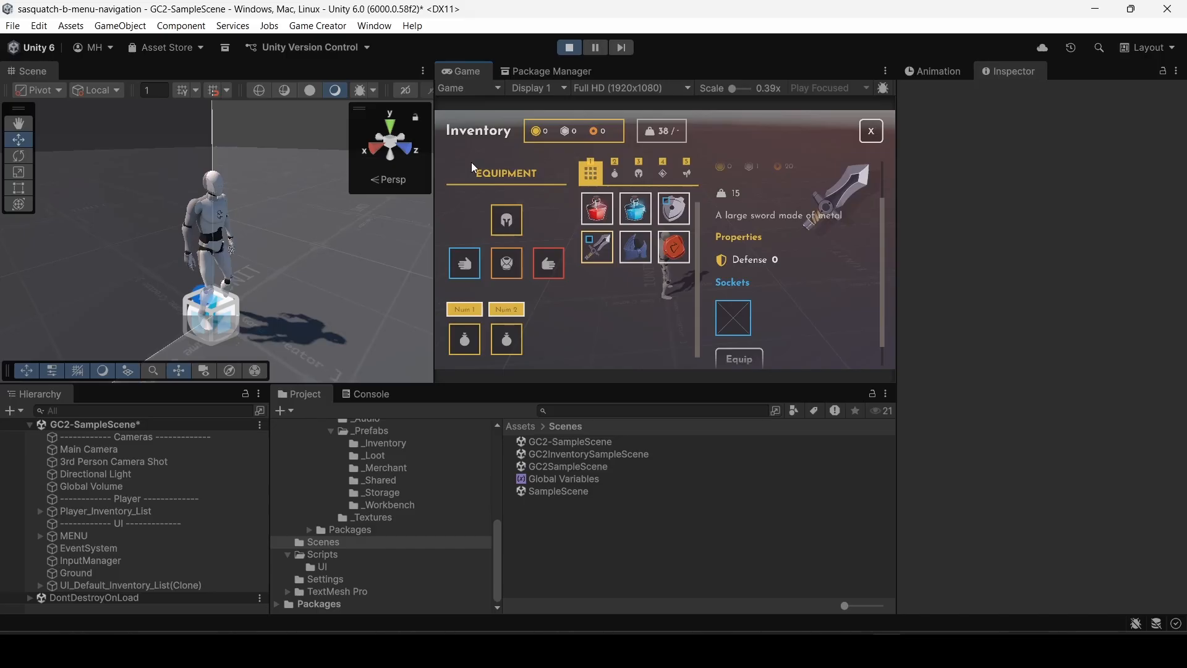
Close the inventory and stop the playtest.
left_click(872, 138)
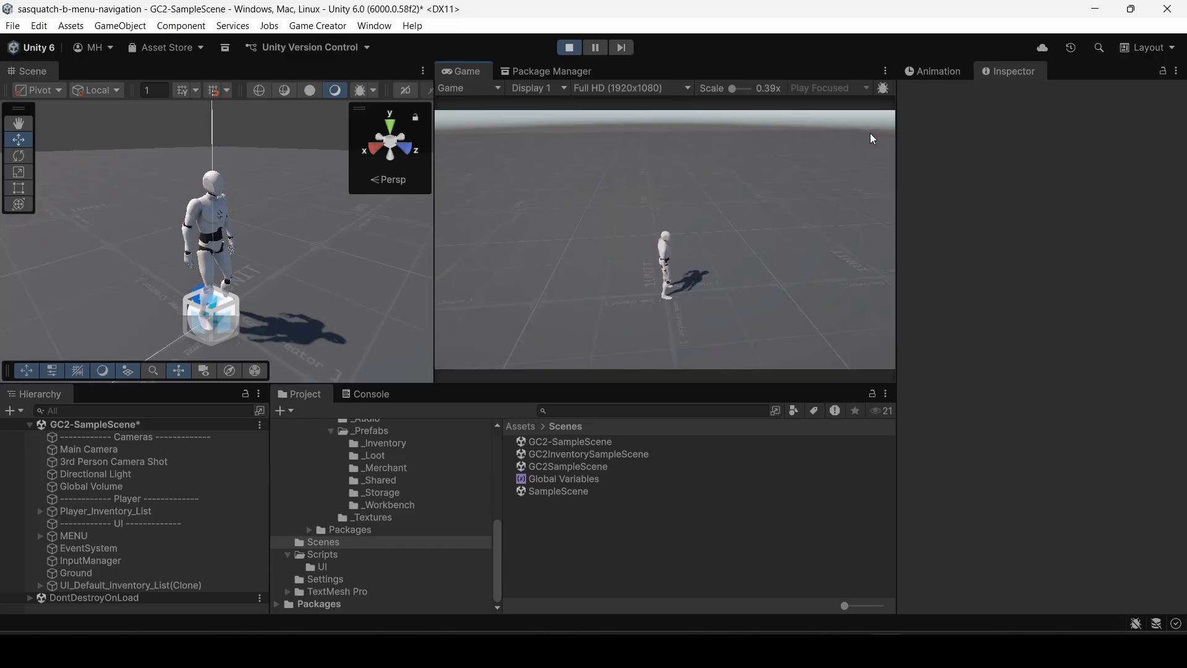
key("ctrl+p")
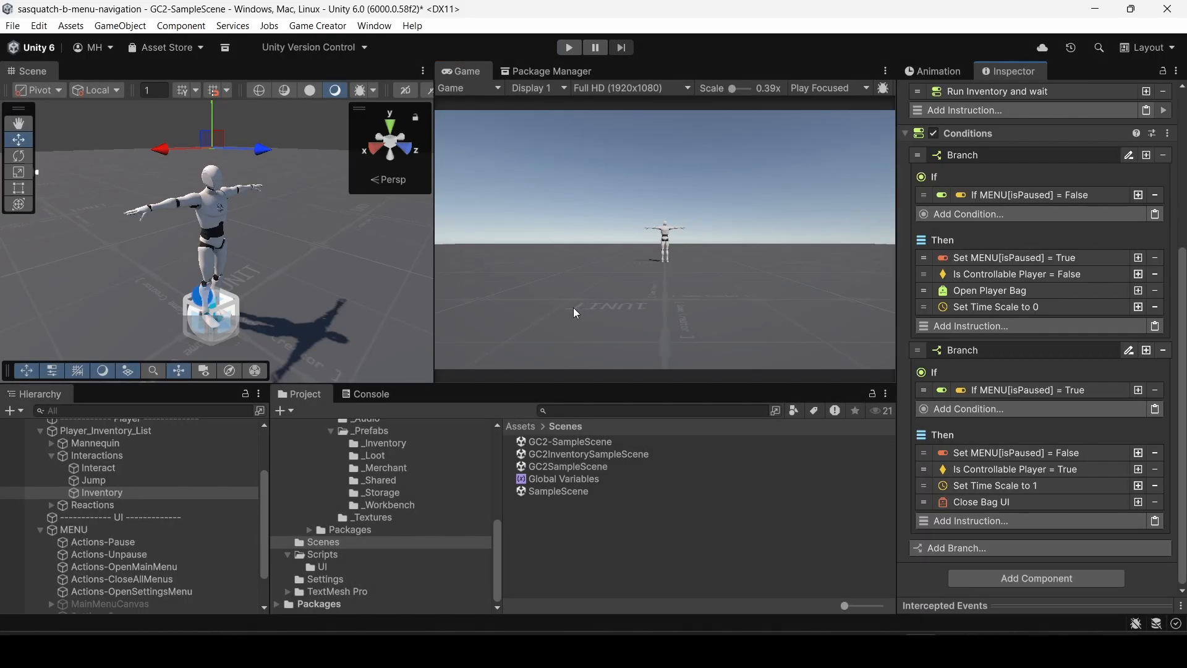
Start another playtest, widen the Game view, and open the inventory.
left_click(569, 48)
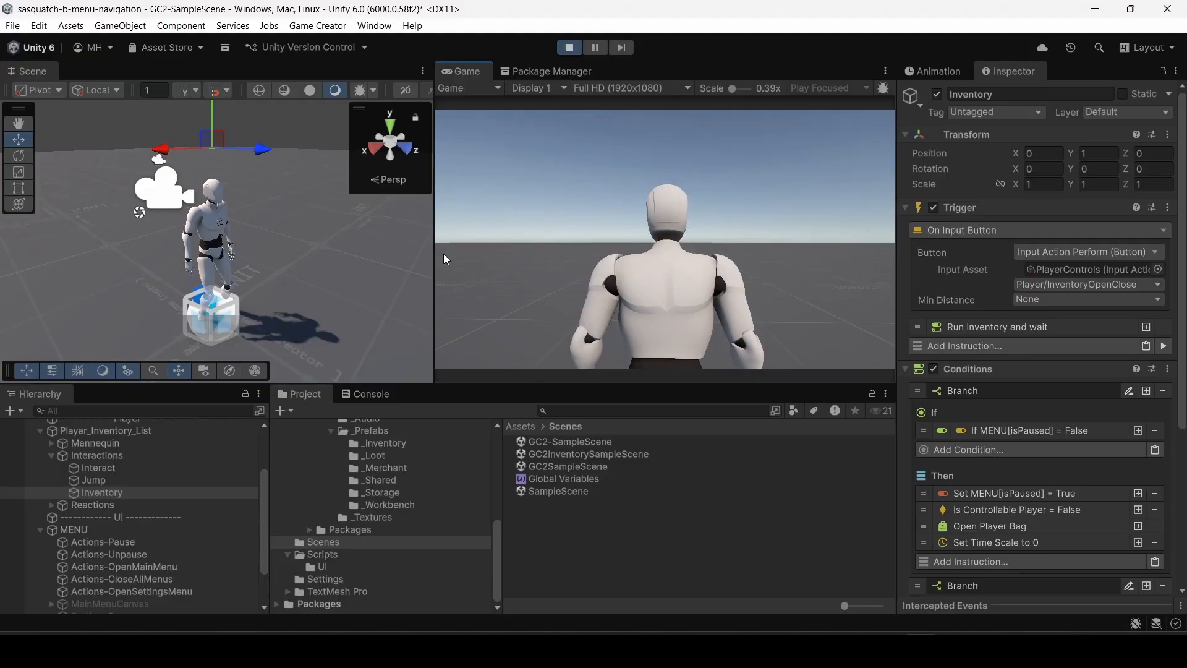
left_click_drag(433, 254, 339, 253)
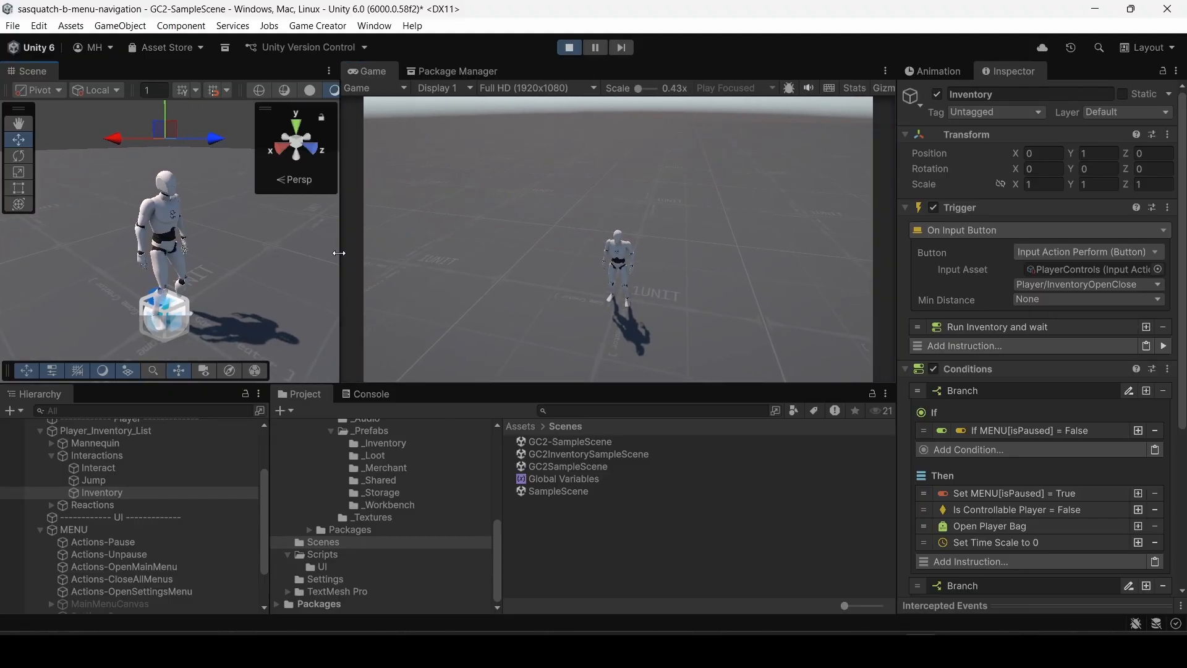
key("i")
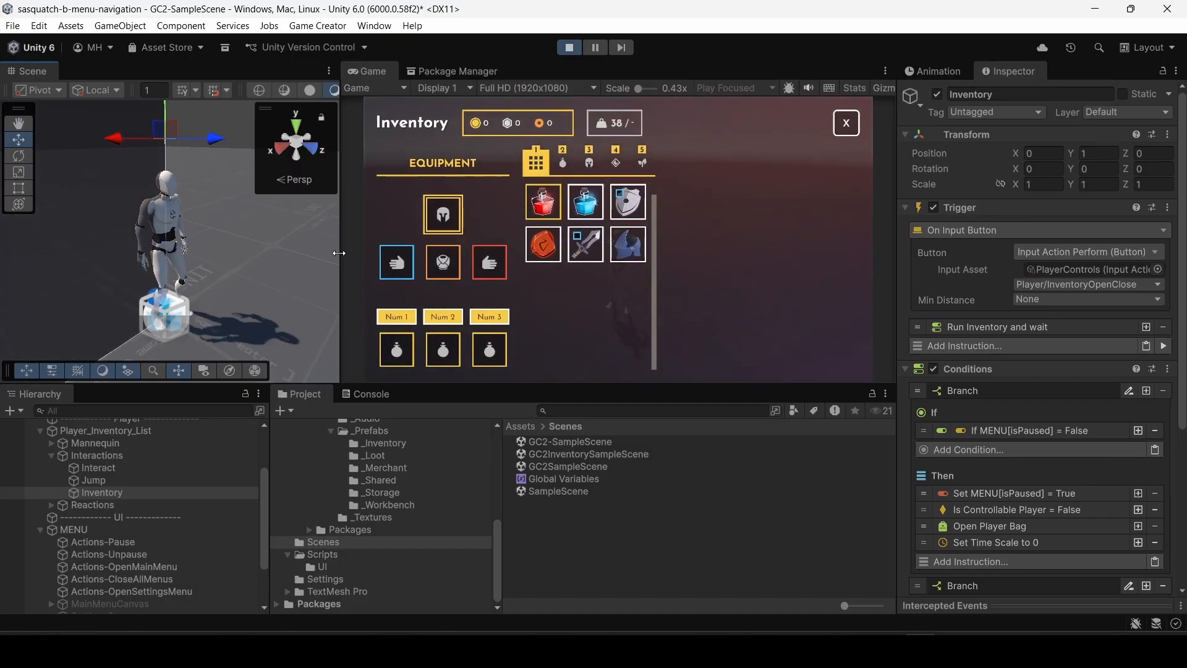
Inspect the Actions-Unpause instructions, test closing the inventory, opening the pause menu and reopening the inventory, and stop the playtest.
left_click(113, 556)
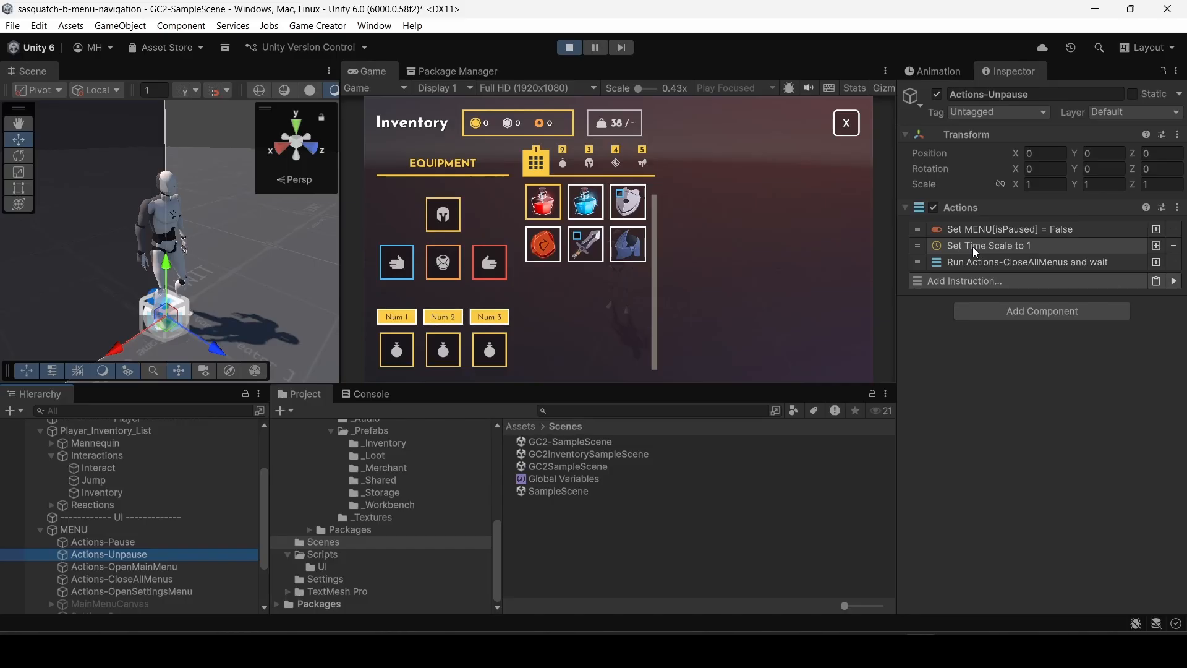
key("Escape")
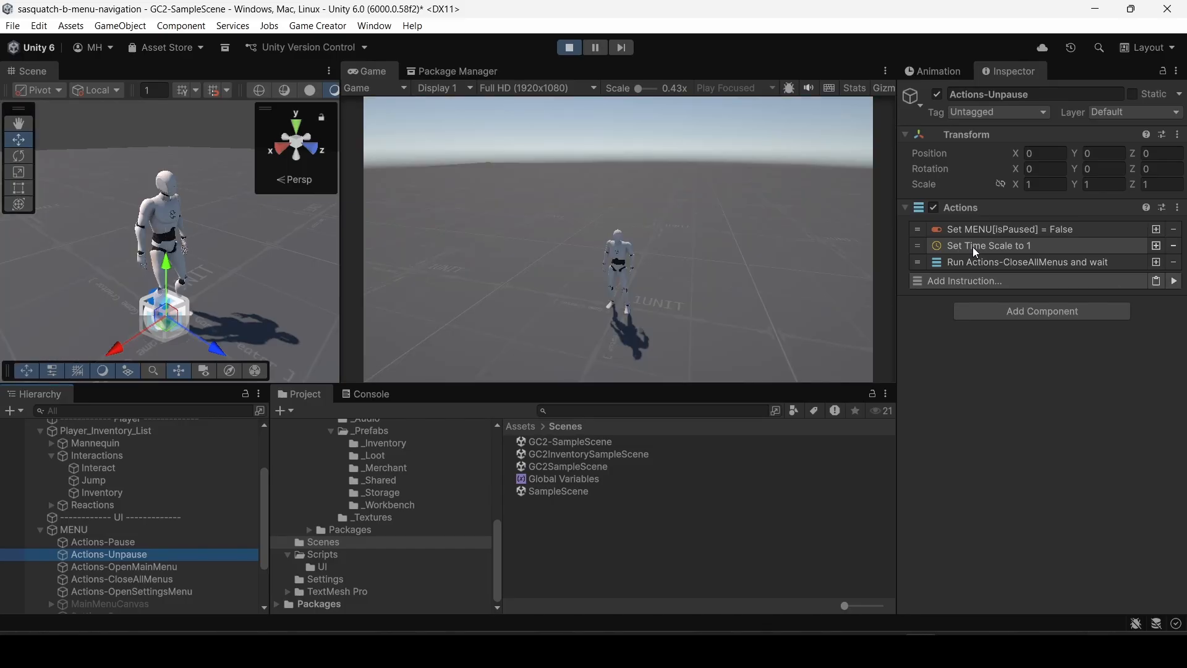
key("Escape")
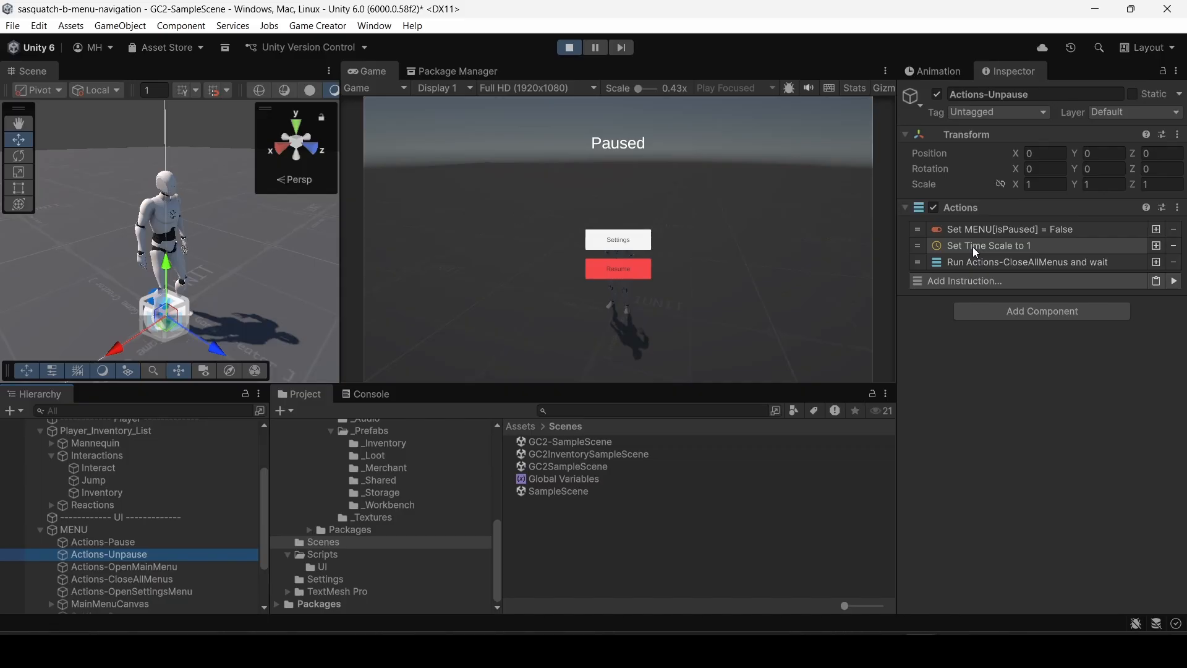
key("i")
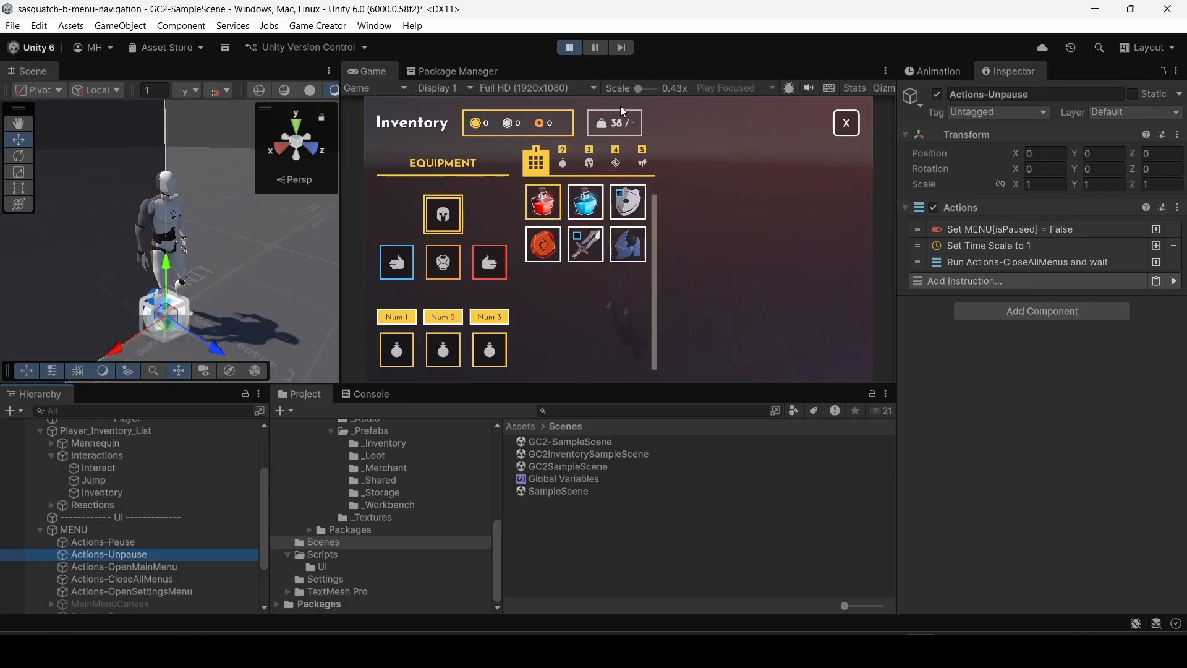
left_click(570, 48)
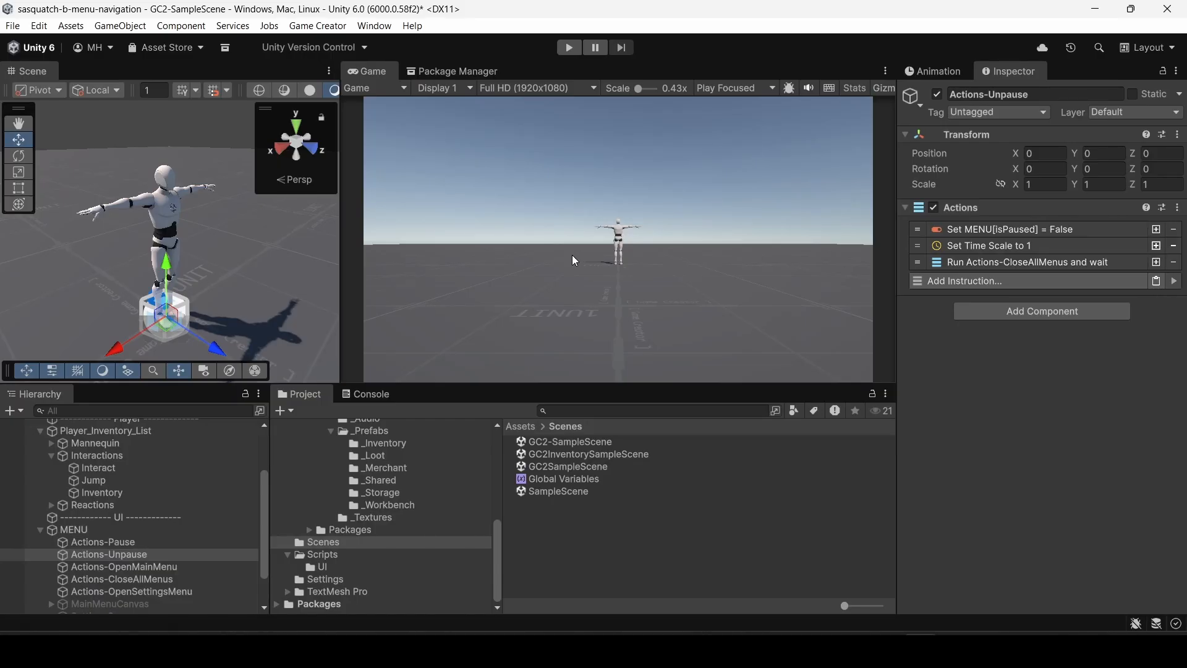
Delete the Set Time Scale instructions from both branches of the Inventory object's conditions.
left_click(105, 541)
left_click(108, 493)
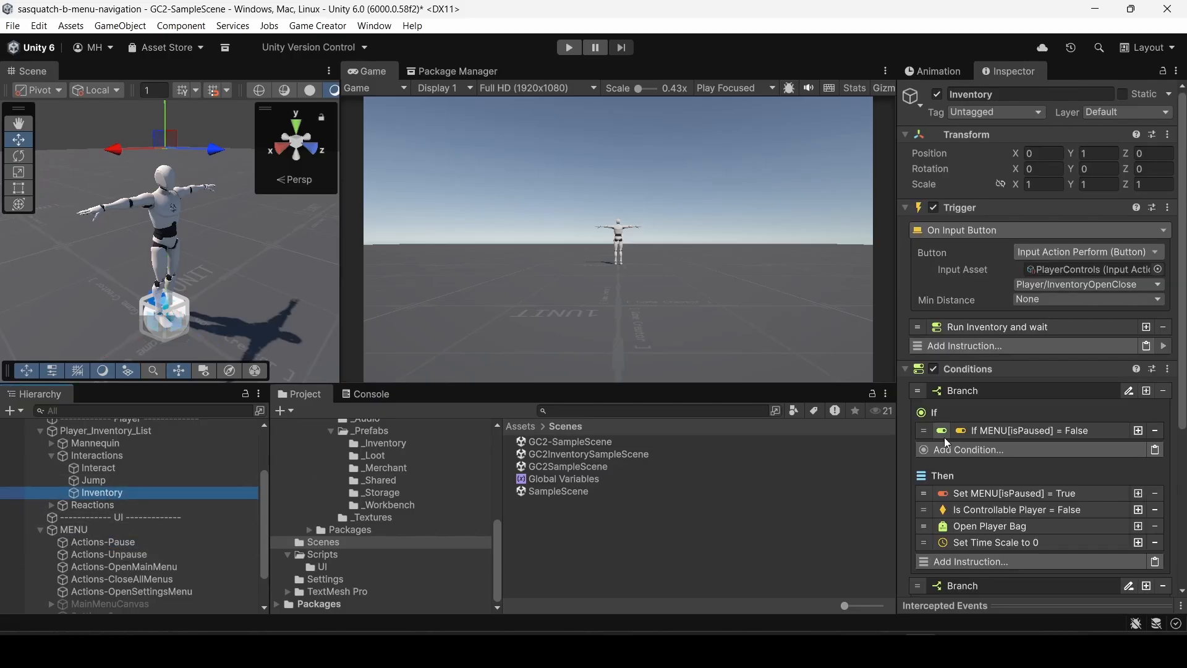
scroll(1014, 408, "down", 3)
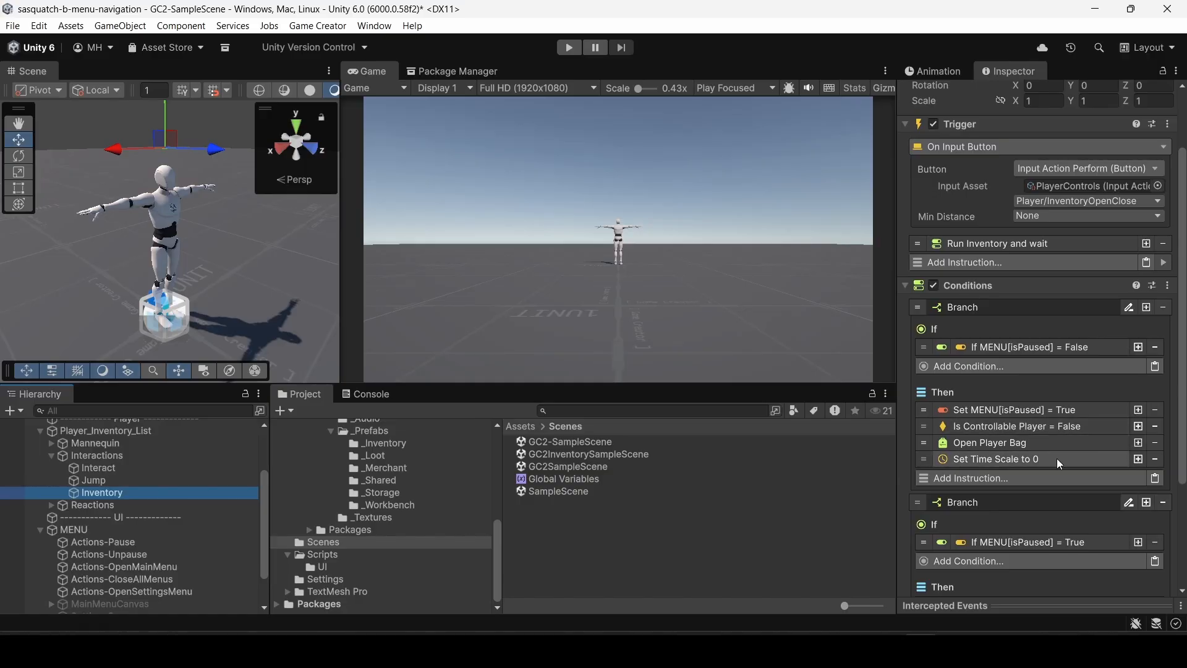
left_click(1156, 461)
scroll(1067, 451, "down", 4)
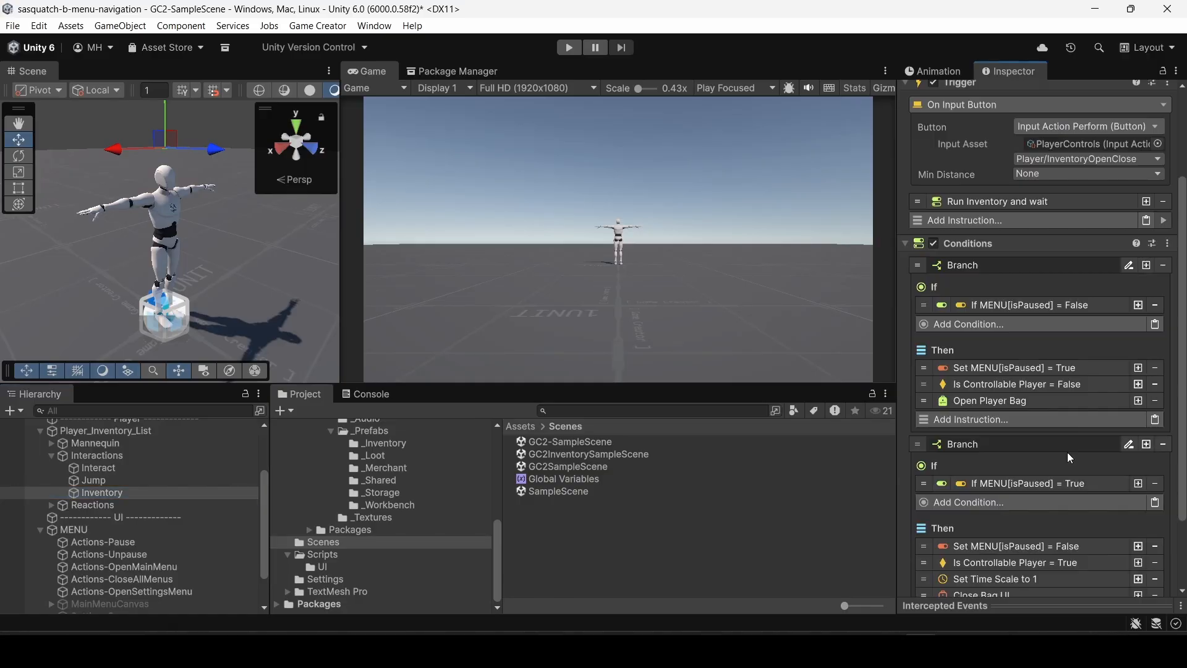
left_click(1156, 486)
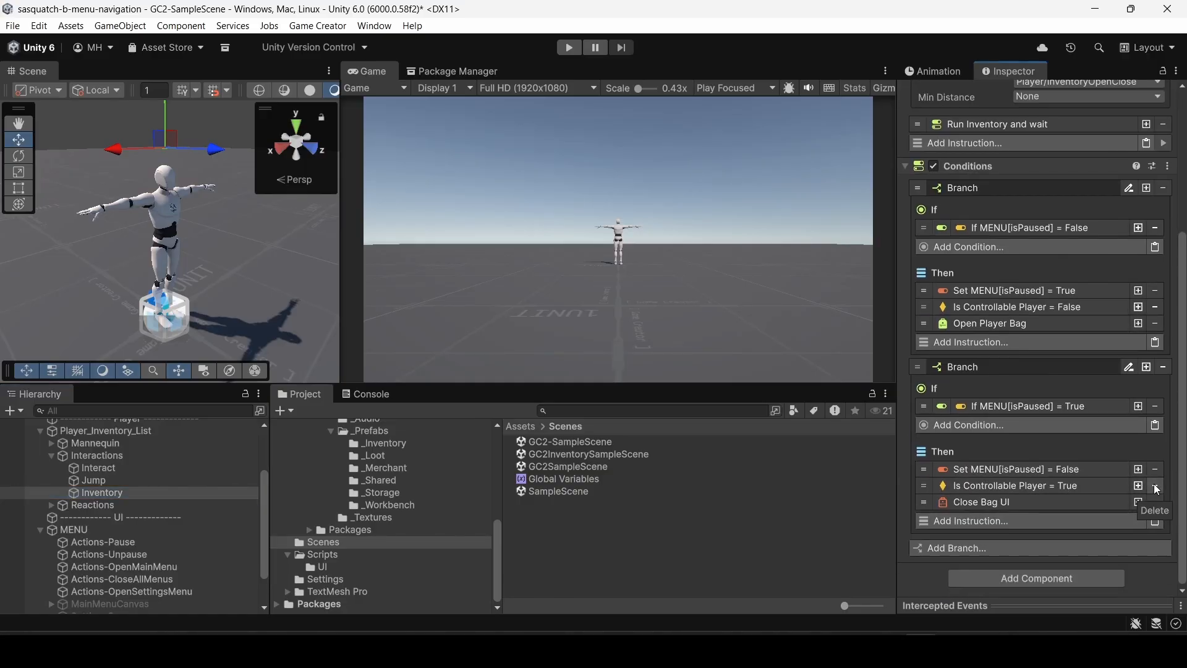
Add a third-person Change Sensitivity instruction to the isPaused = False branch, with 3rd Person Camera Shot as its shot.
left_click(967, 343)
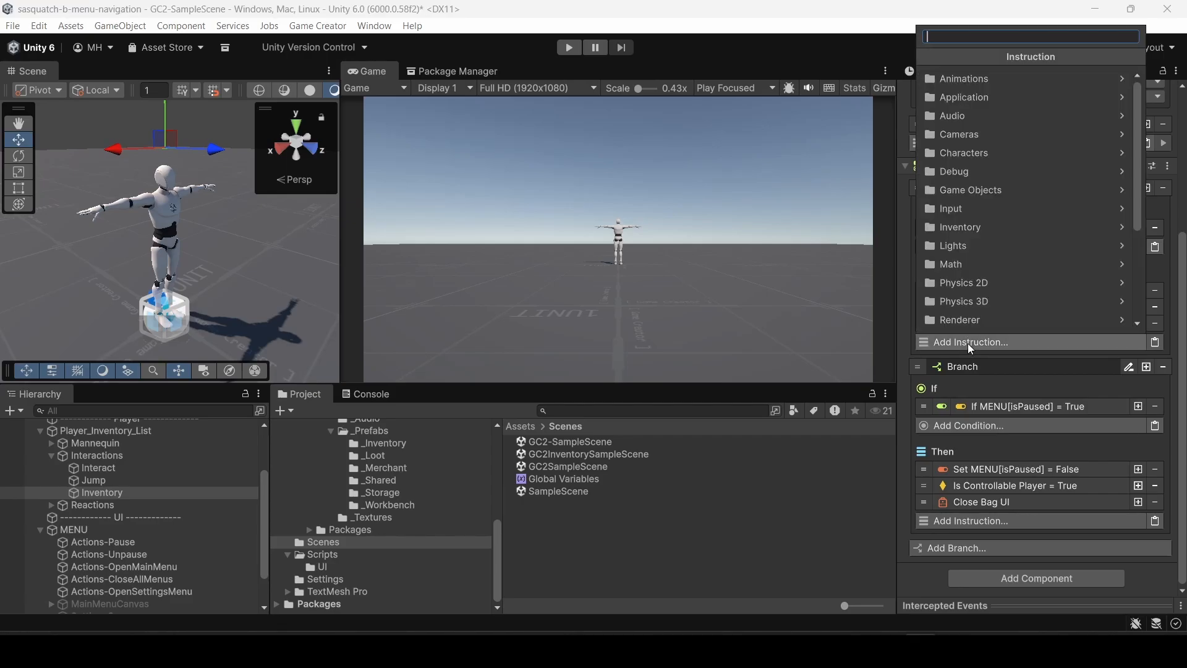
type("sen")
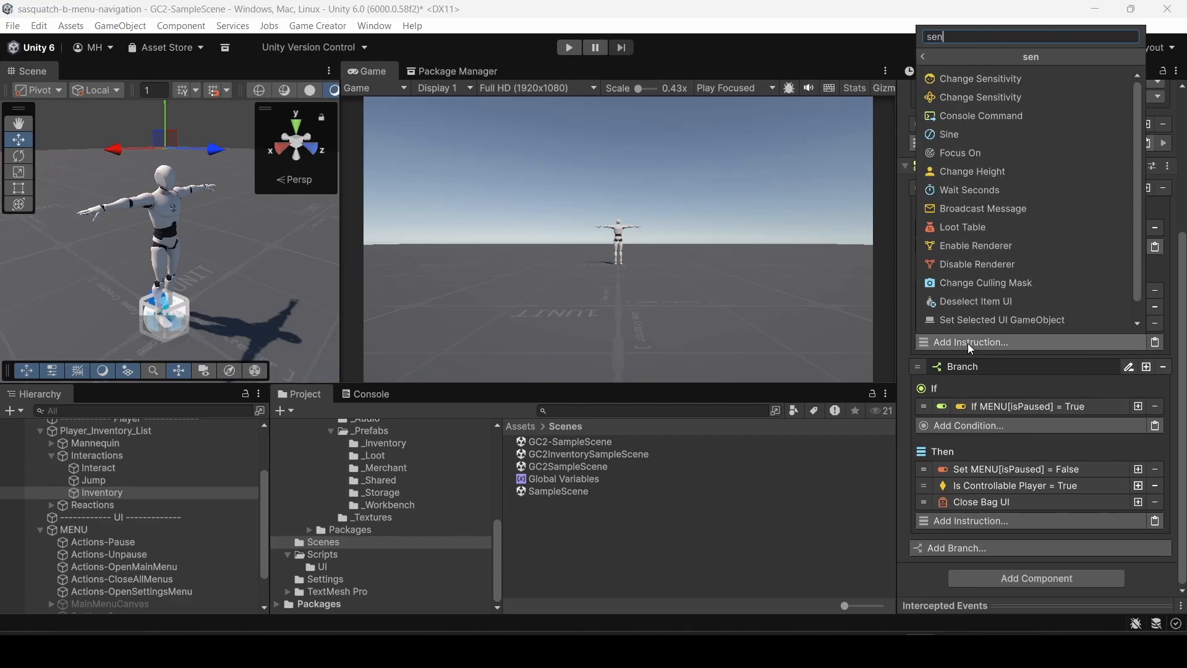
left_click(966, 98)
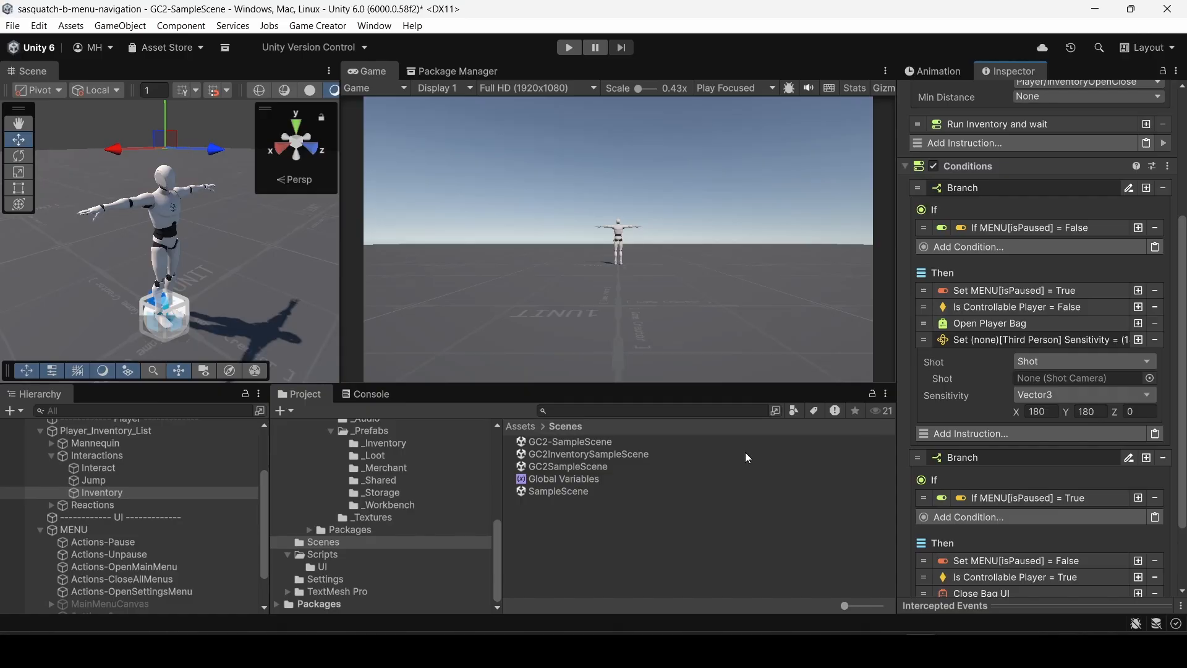
scroll(112, 458, "up", 3)
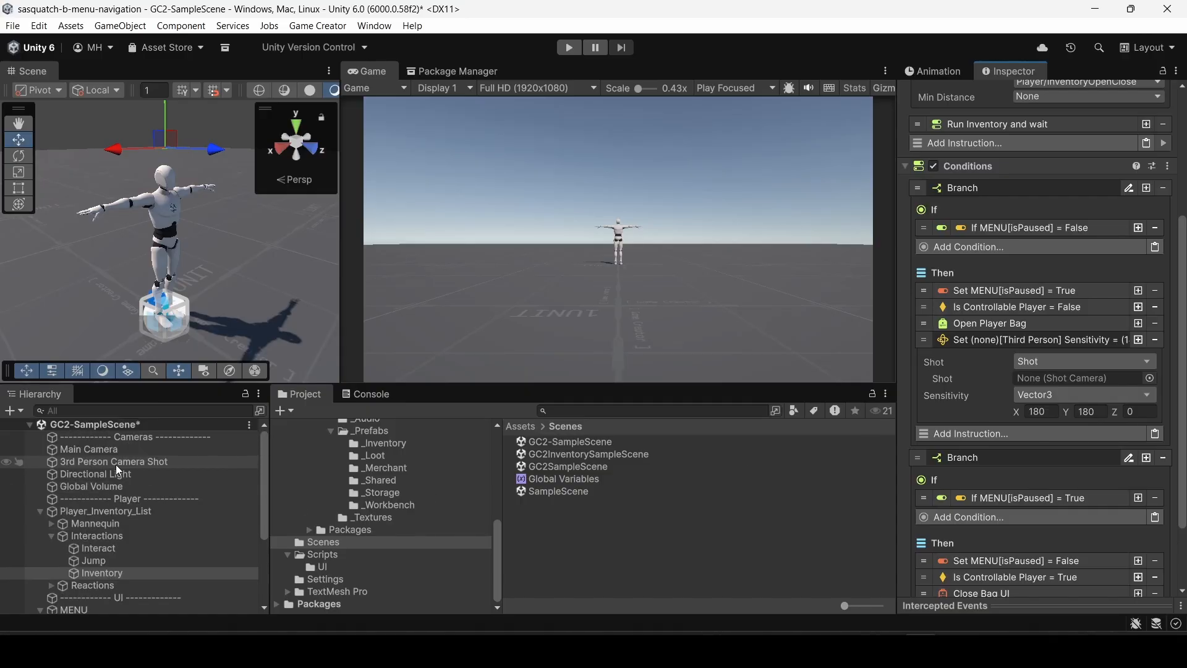
left_click_drag(112, 462, 1056, 380)
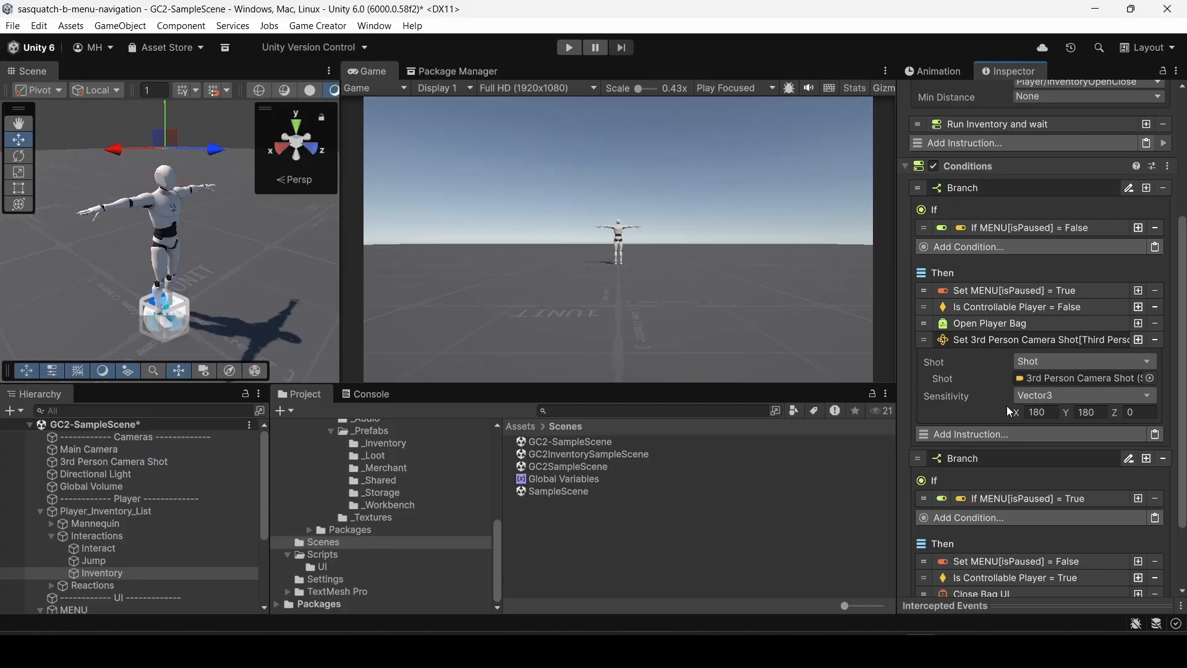
Set the instruction's X and Y sensitivity to 0 and move it above Open Player Bag.
left_click(1031, 412)
type("0")
key("Tab")
type("0")
key("Return")
left_click(965, 347)
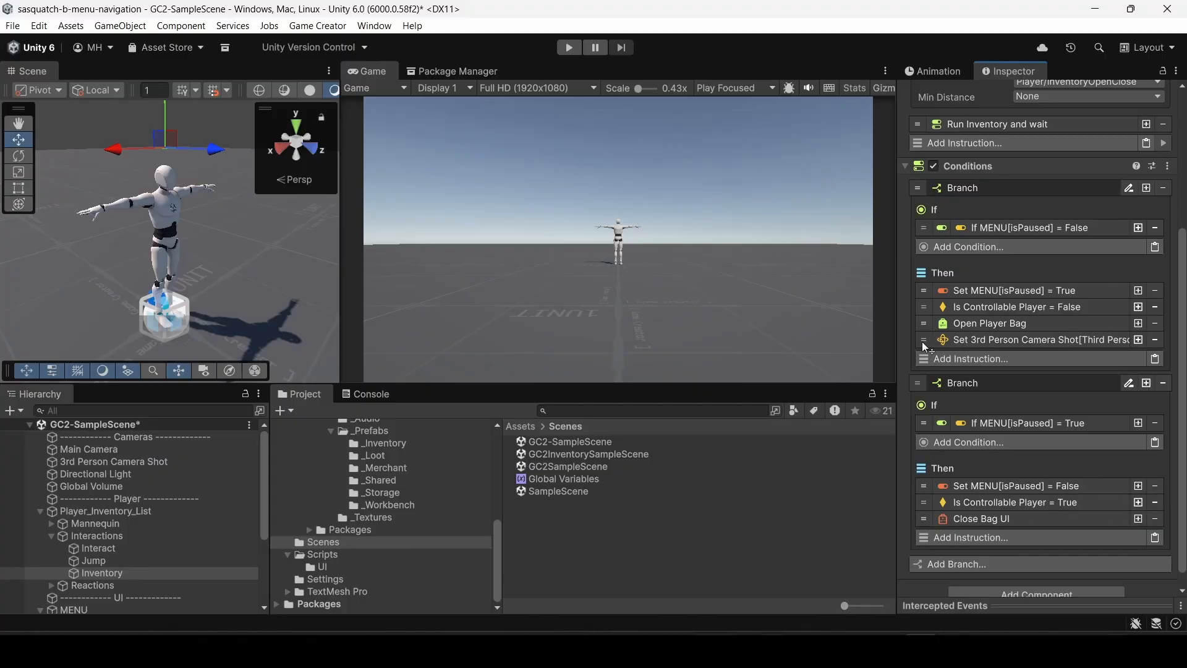
mouse_move(922, 341)
left_mouse_down()
mouse_move(923, 319)
mouse_move(931, 327)
left_mouse_up()
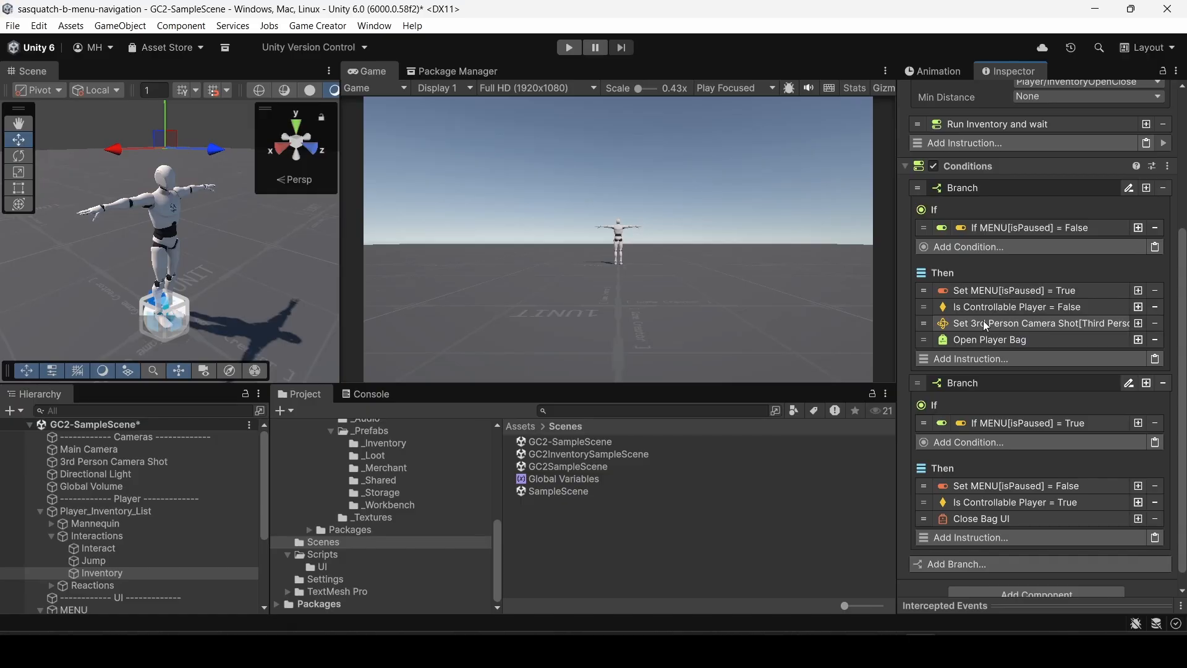
Copy the camera sensitivity instruction into the isPaused = True branch.
right_click(983, 322)
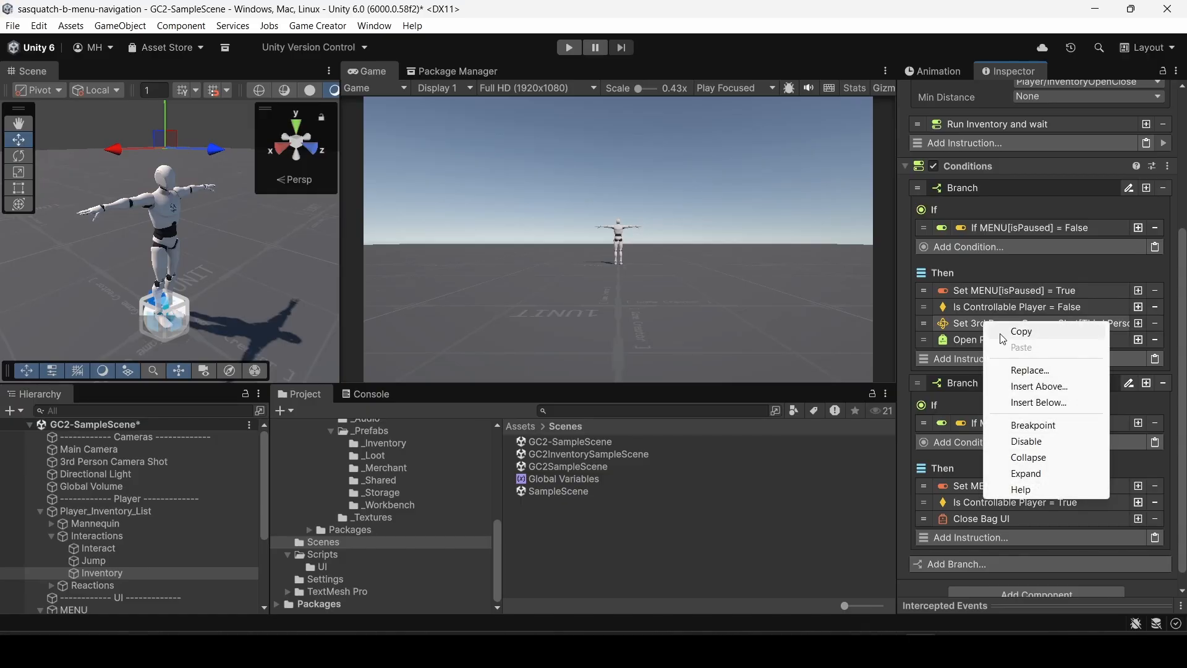
left_click(1001, 332)
scroll(1001, 444, "down", 1)
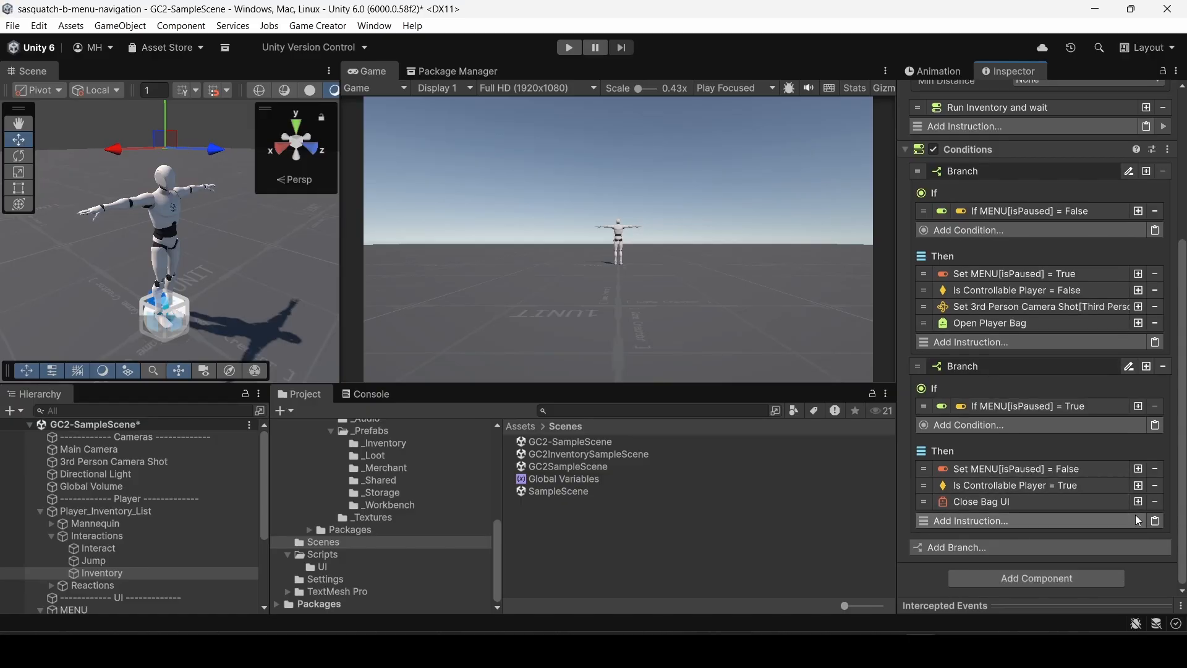
left_click(1154, 521)
Set the copied instruction's X and Y sensitivity to 1, assign 3rd Person Camera Shot, and move it above Close Bag UI.
left_click(1036, 589)
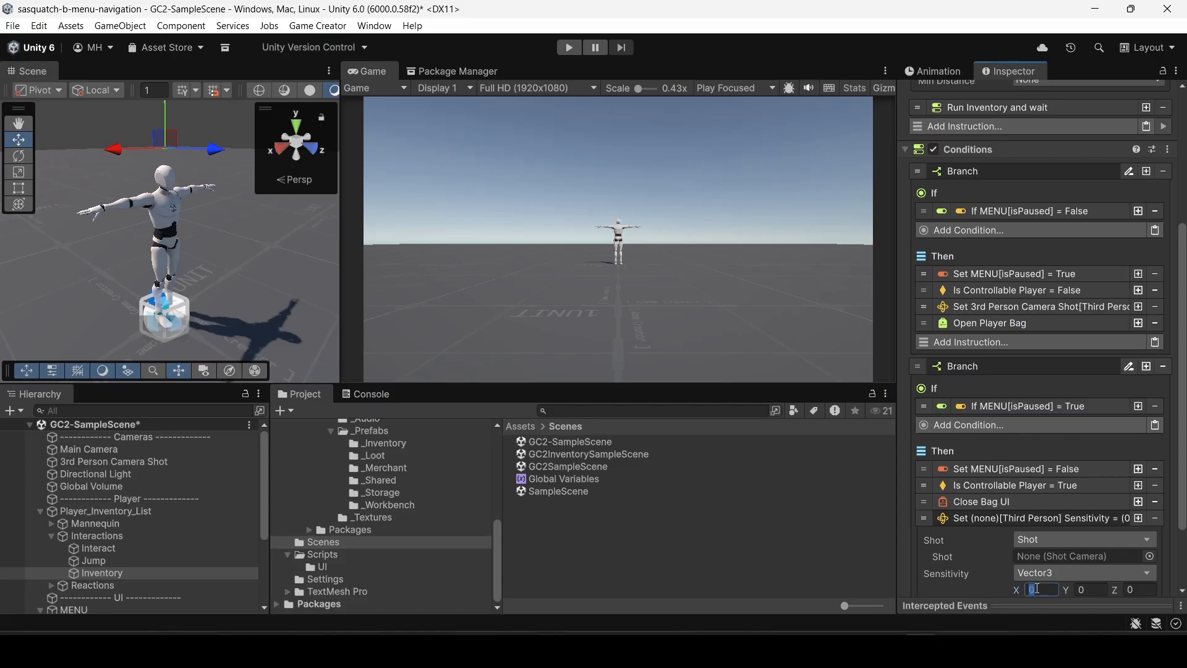
type("1")
key("Tab")
type("1")
left_click_drag(113, 461, 1022, 555)
left_click(977, 518)
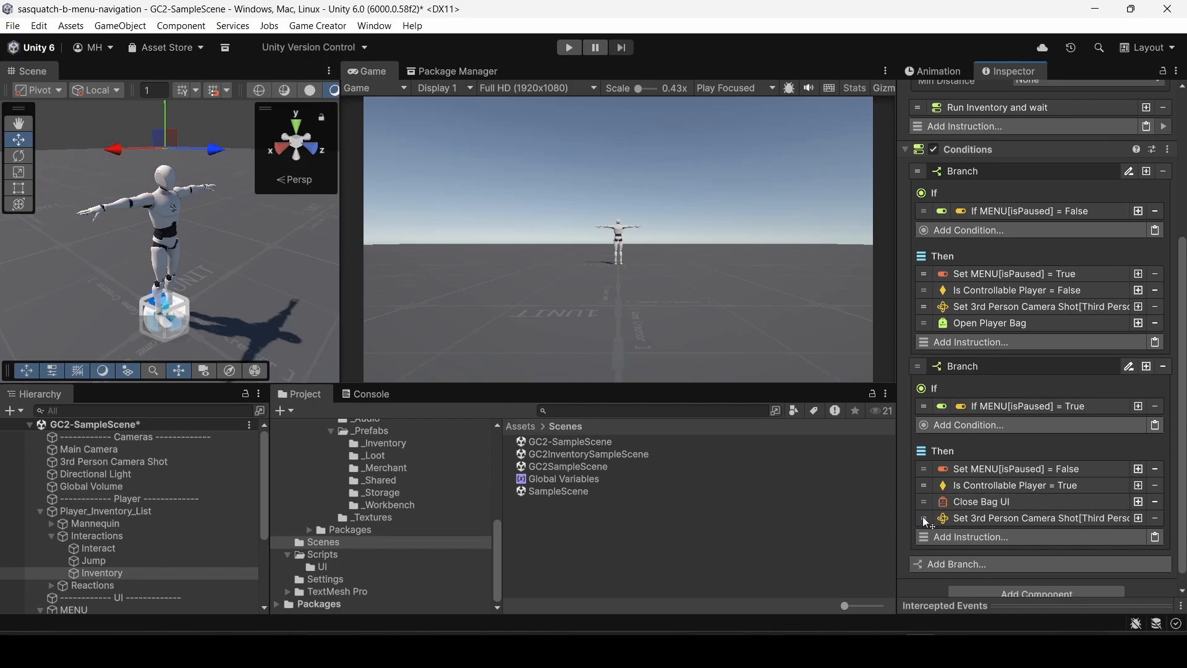
left_click_drag(923, 518, 920, 496)
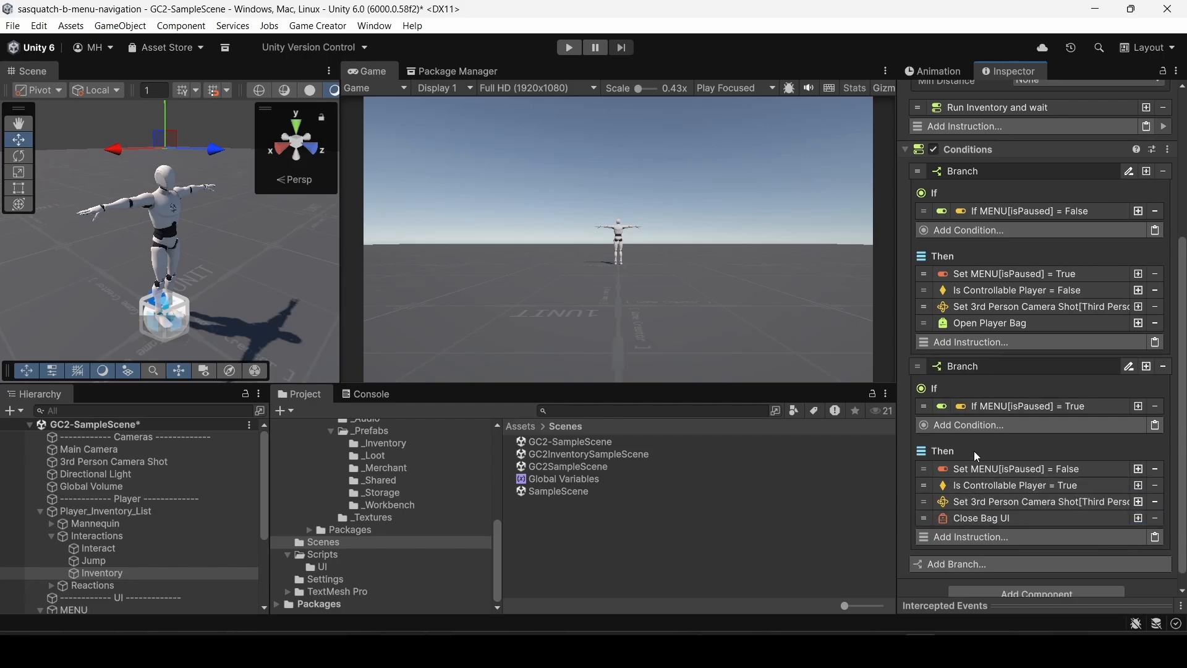
left_click(1007, 502)
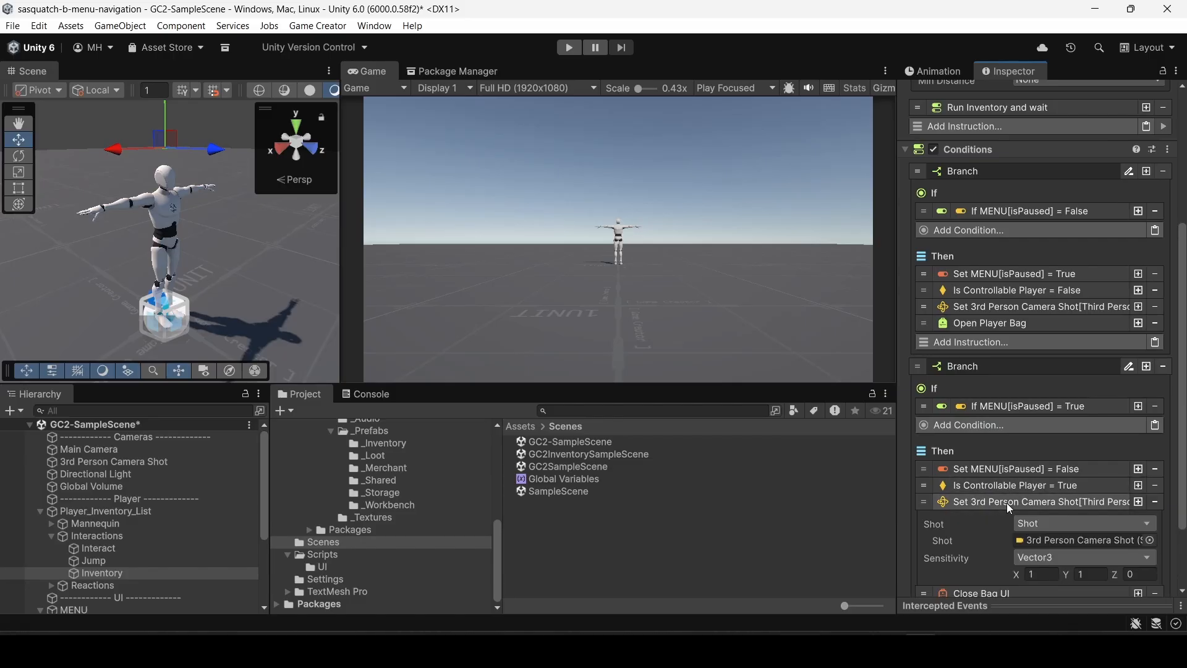
left_click(1006, 503)
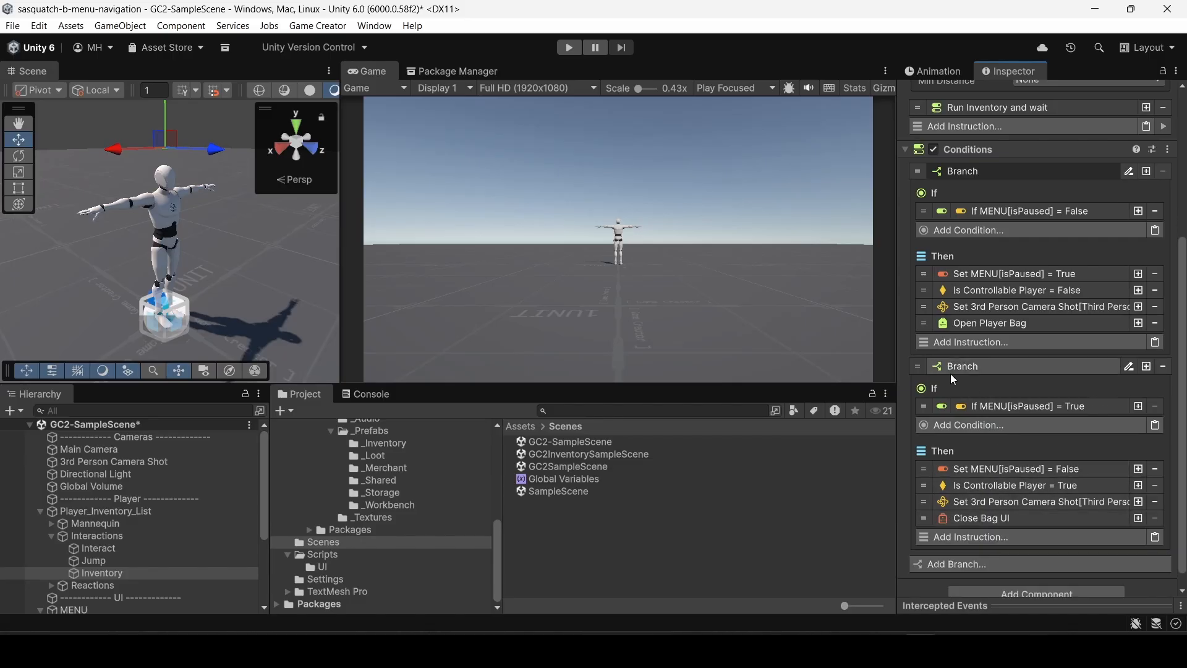
Review the Inventory branches, playtest opening and closing the inventory with the camera sensitivity changes, and stop the playtest.
left_click(102, 539)
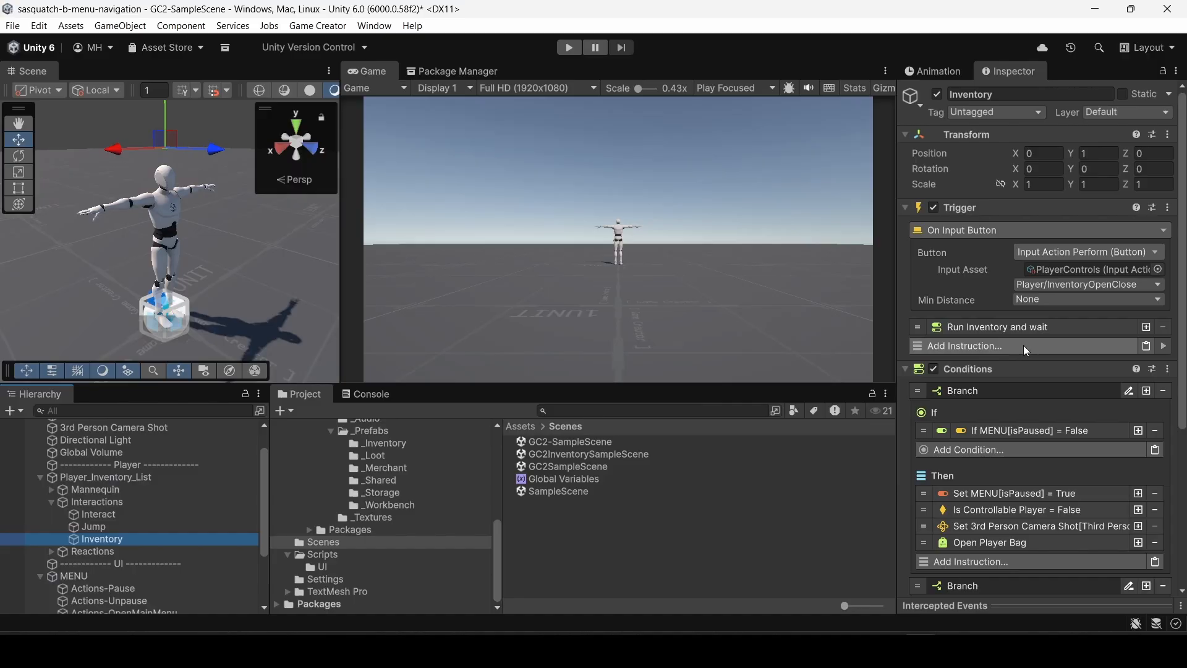
scroll(1022, 344, "down", 5)
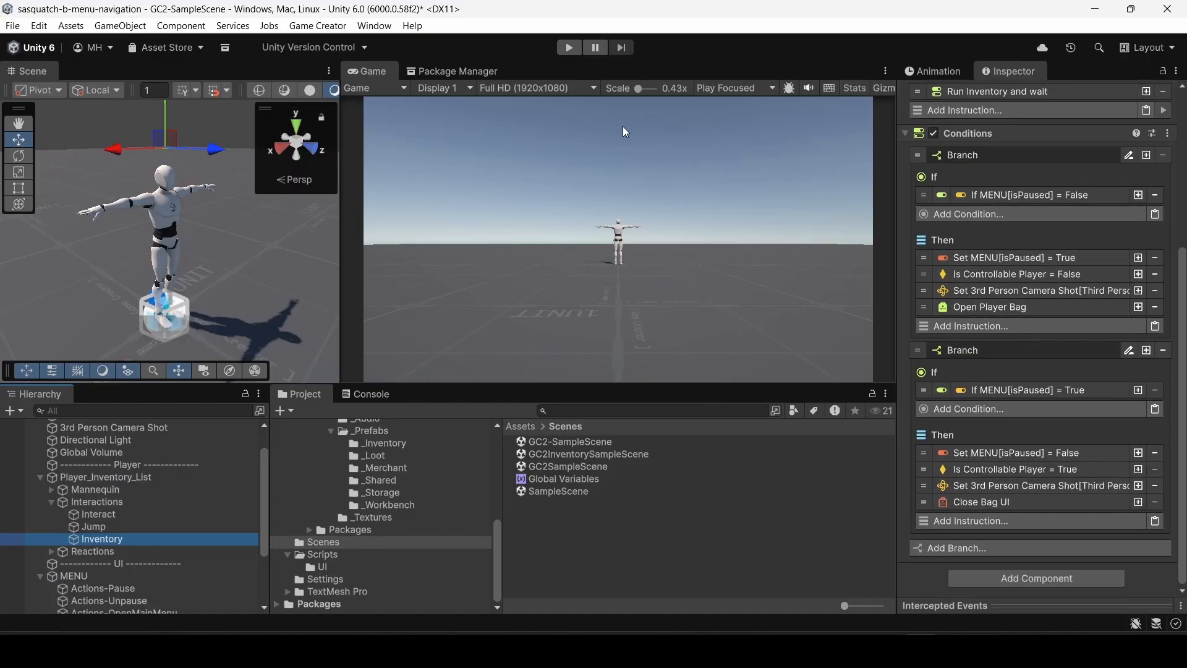
left_click(575, 50)
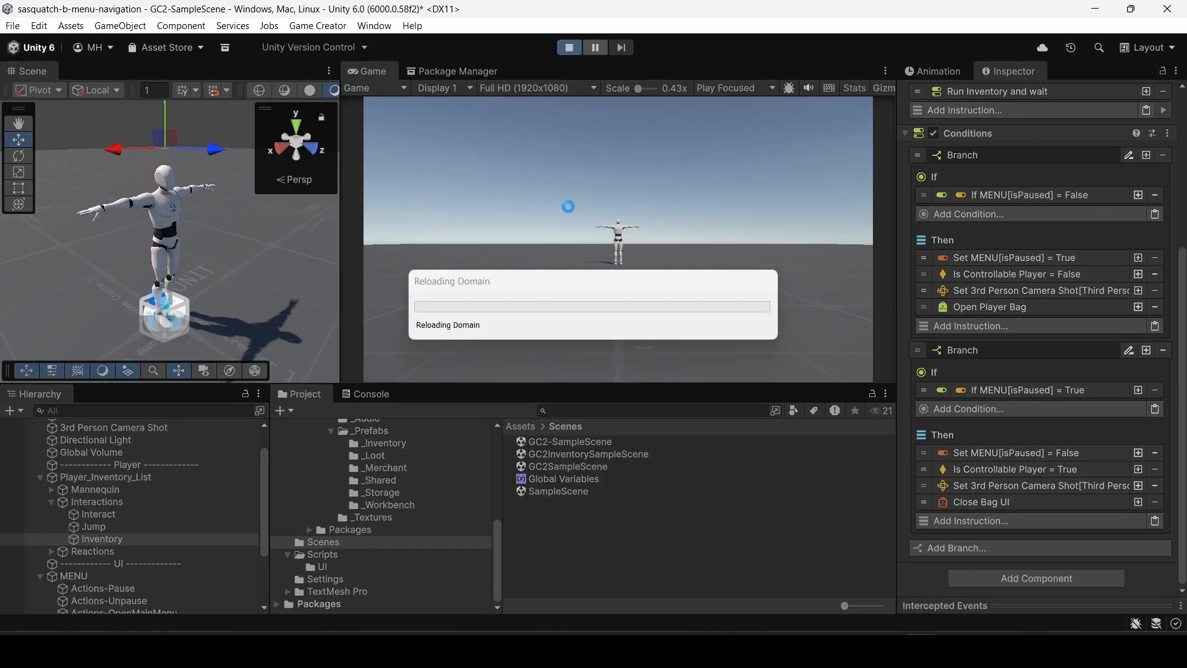
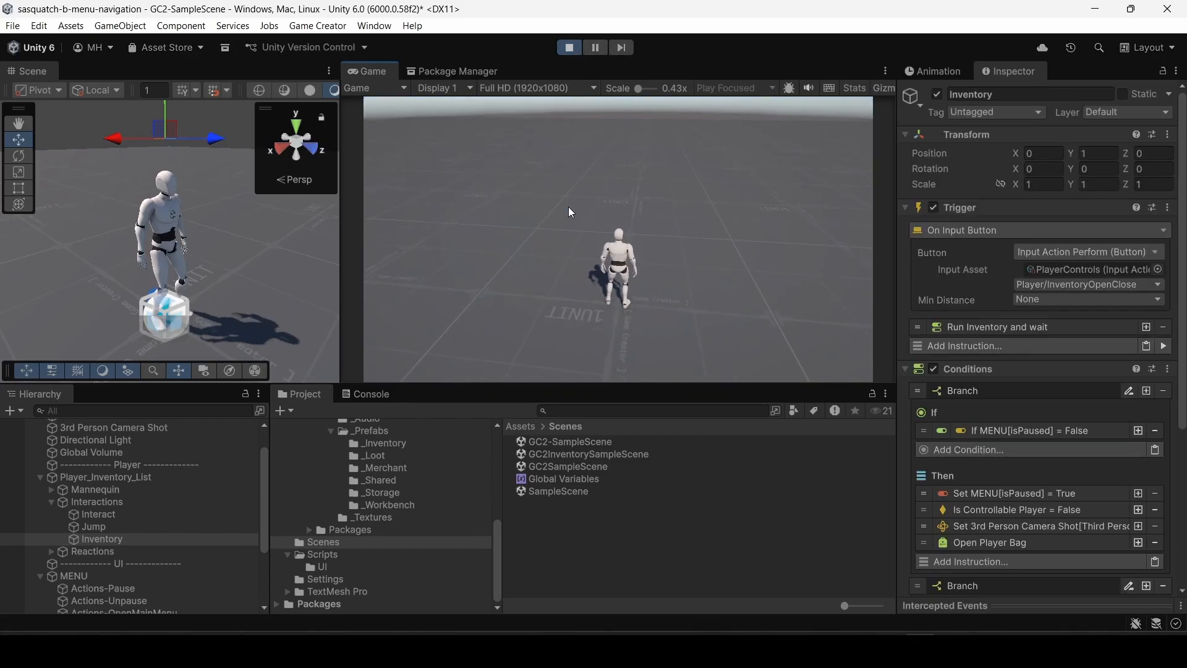
key("i")
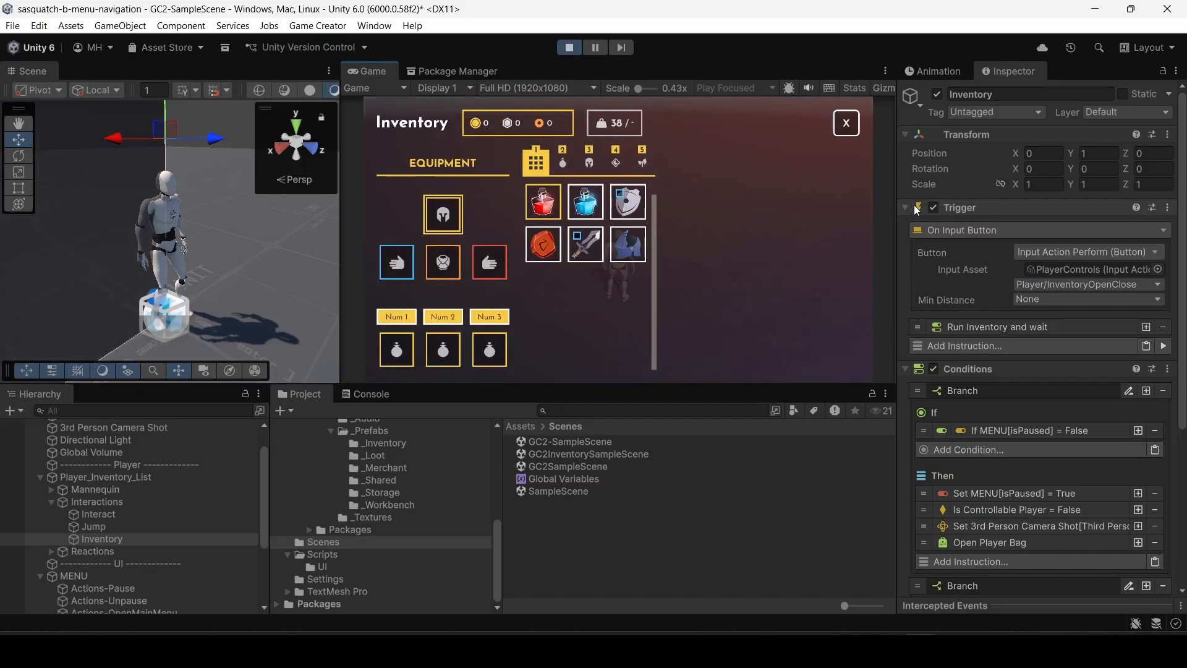
key("i")
key("i")
key("Tab")
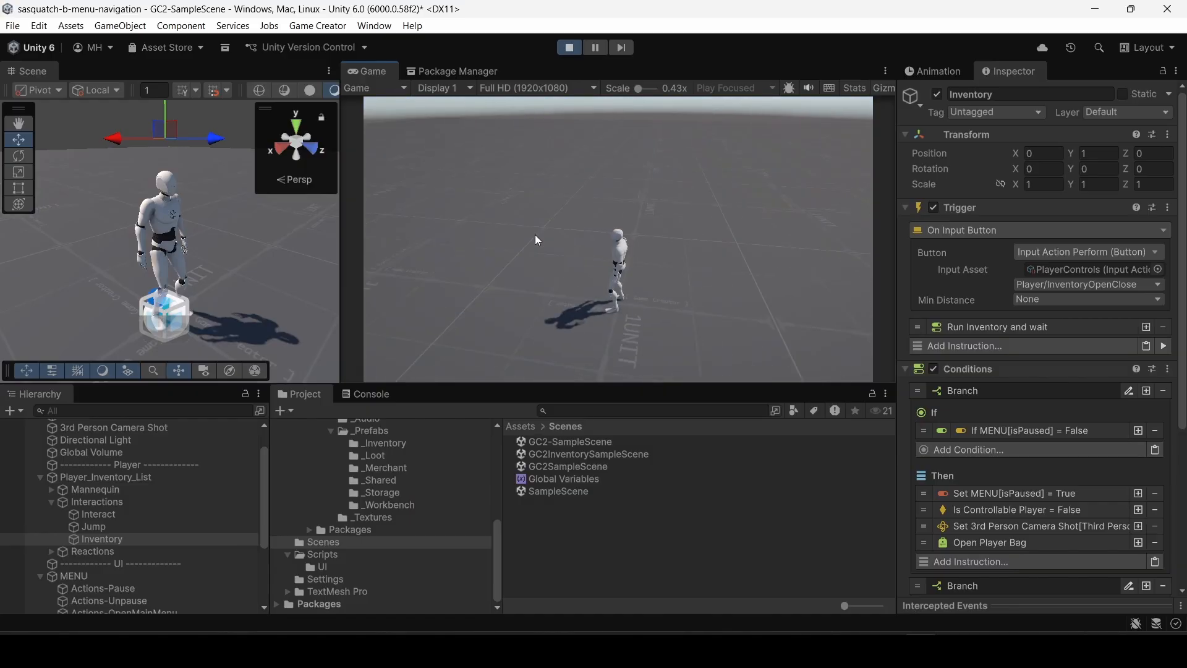
left_click(569, 49)
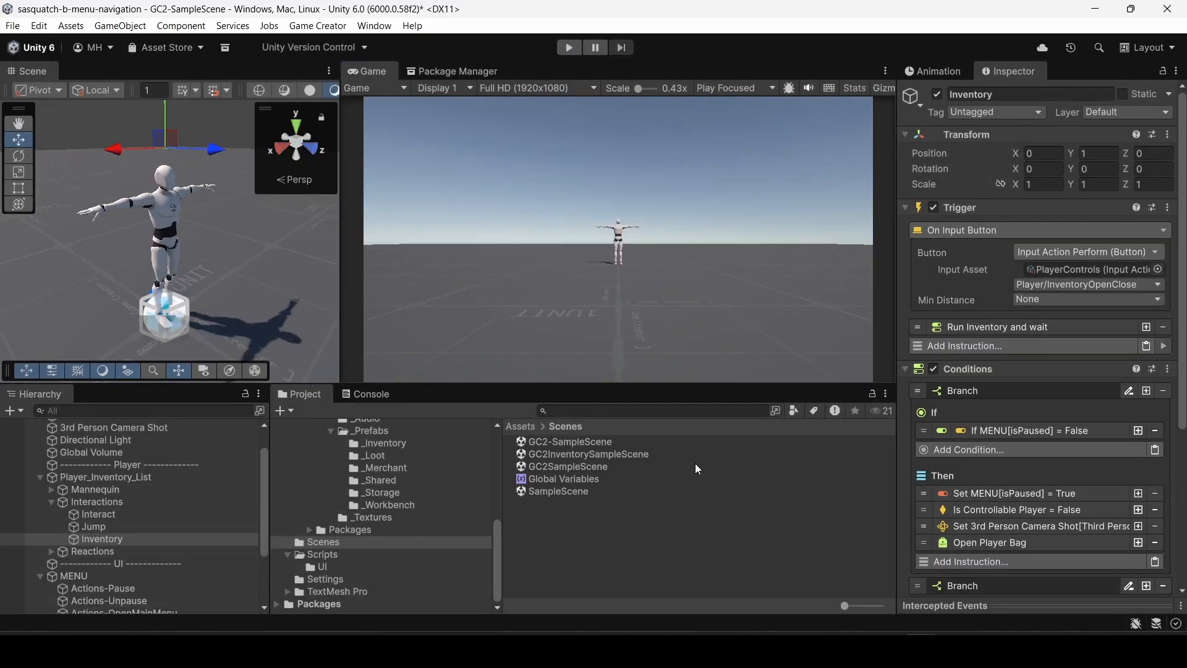
Review the Inventory object's branches and the MENU object's conditions, trigger and local name variables.
left_click(94, 541)
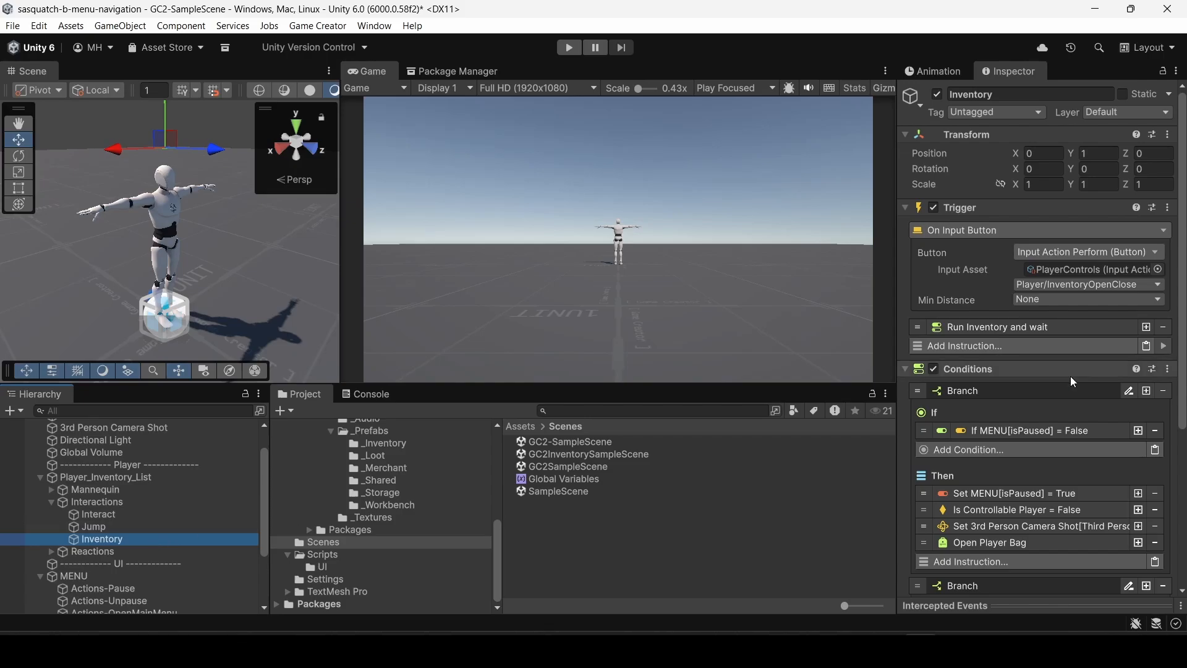
scroll(1009, 363, "down", 5)
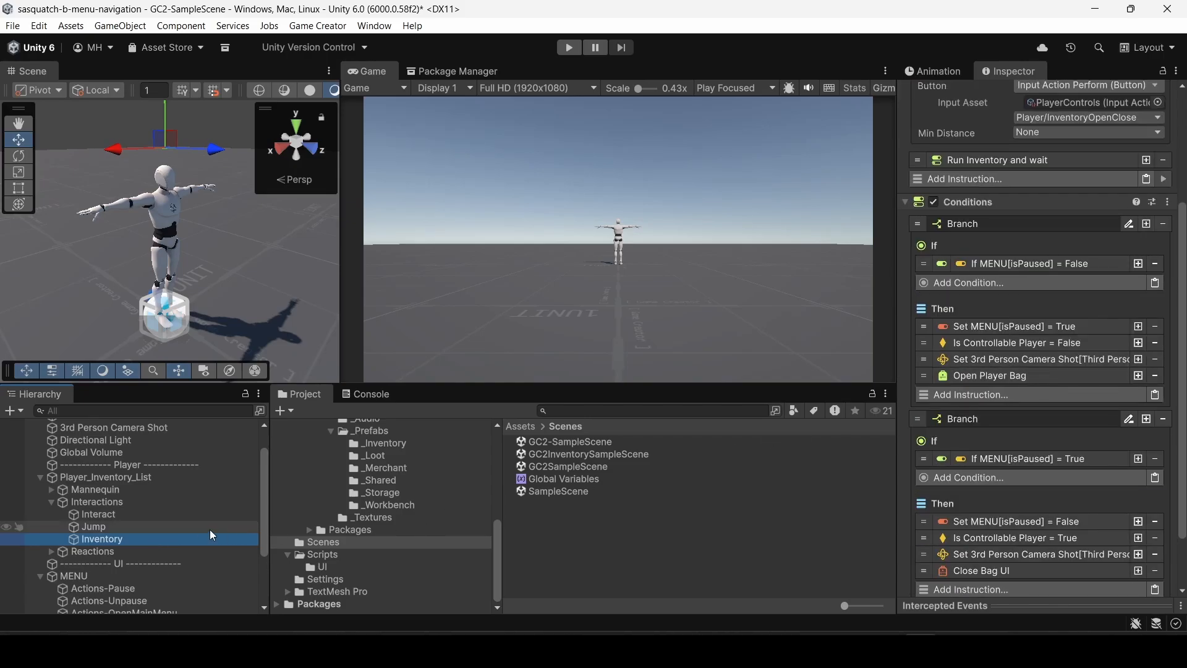
scroll(172, 536, "down", 3)
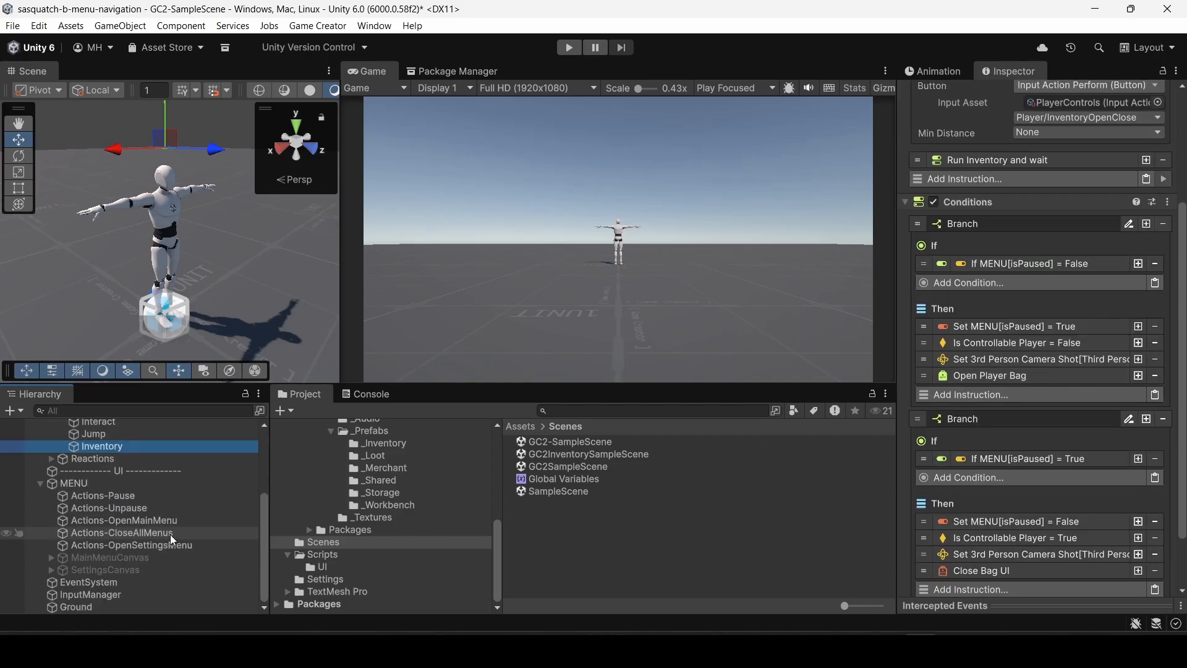
left_click(106, 482)
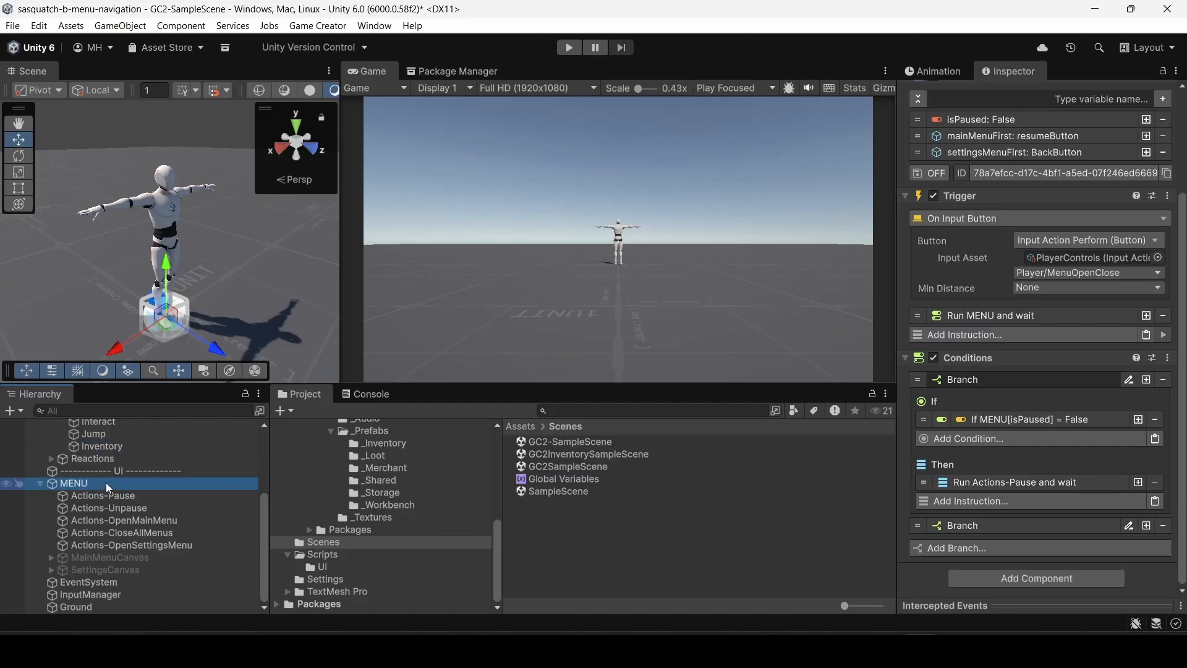
scroll(959, 381, "up", 5)
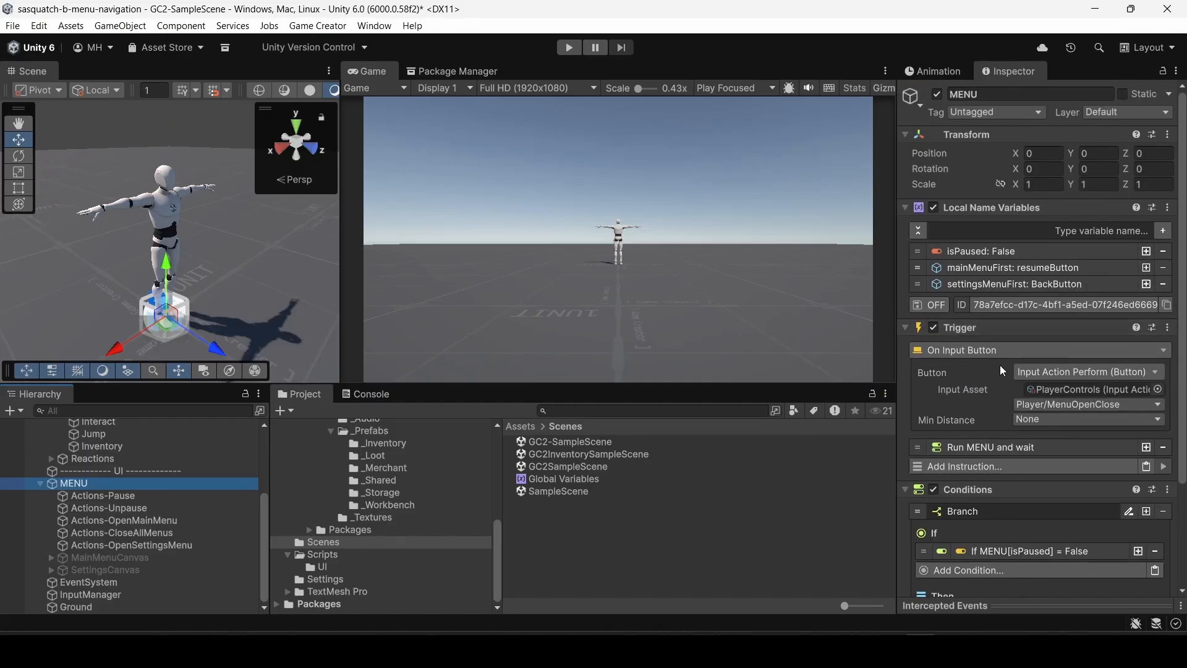
Add a Disable Component instruction to the Inventory object's isPaused = False branch and assign MENU as its game object.
left_click(95, 447)
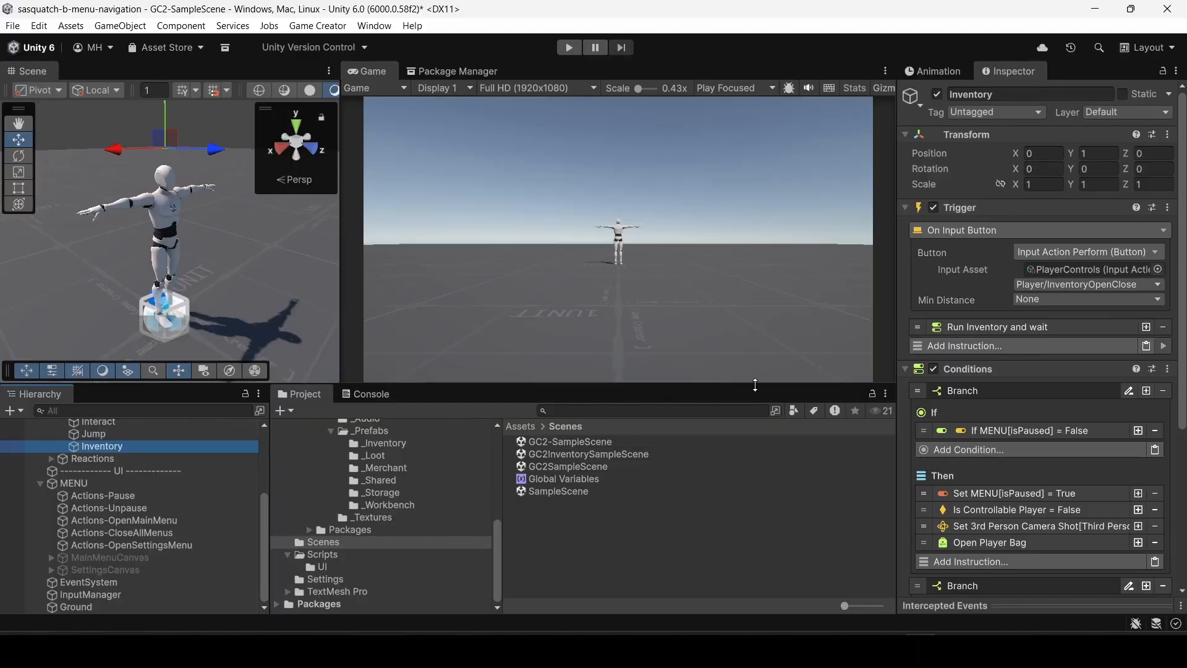
scroll(1029, 346, "down", 3)
scroll(1030, 346, "down", 3)
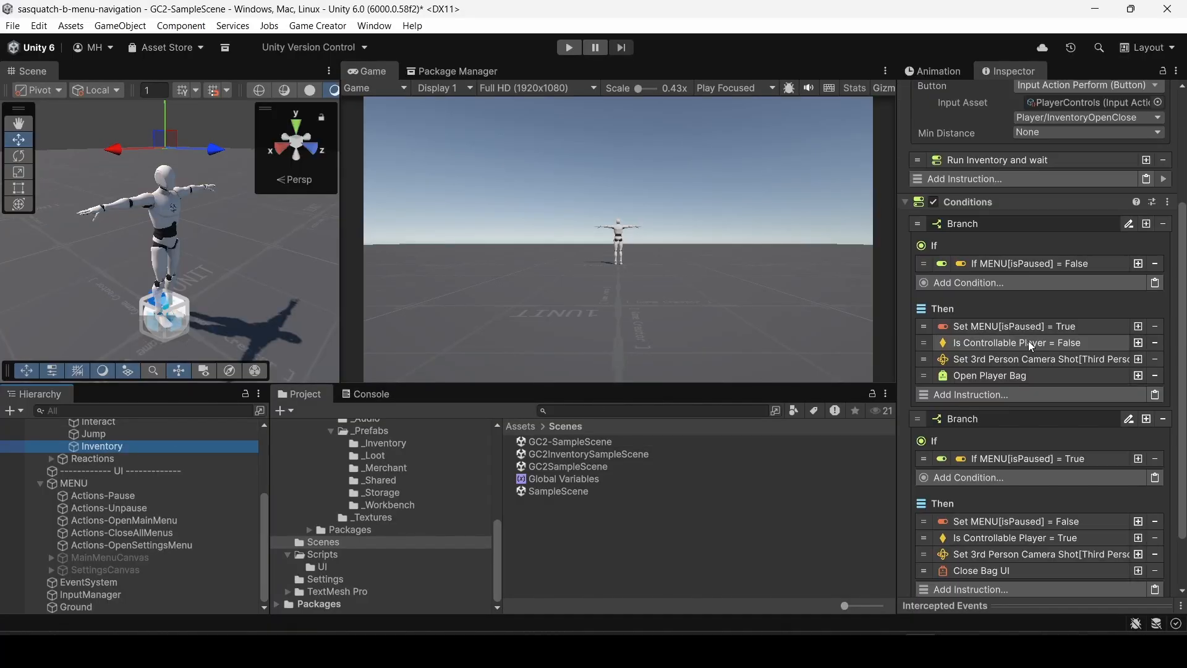
left_click(992, 396)
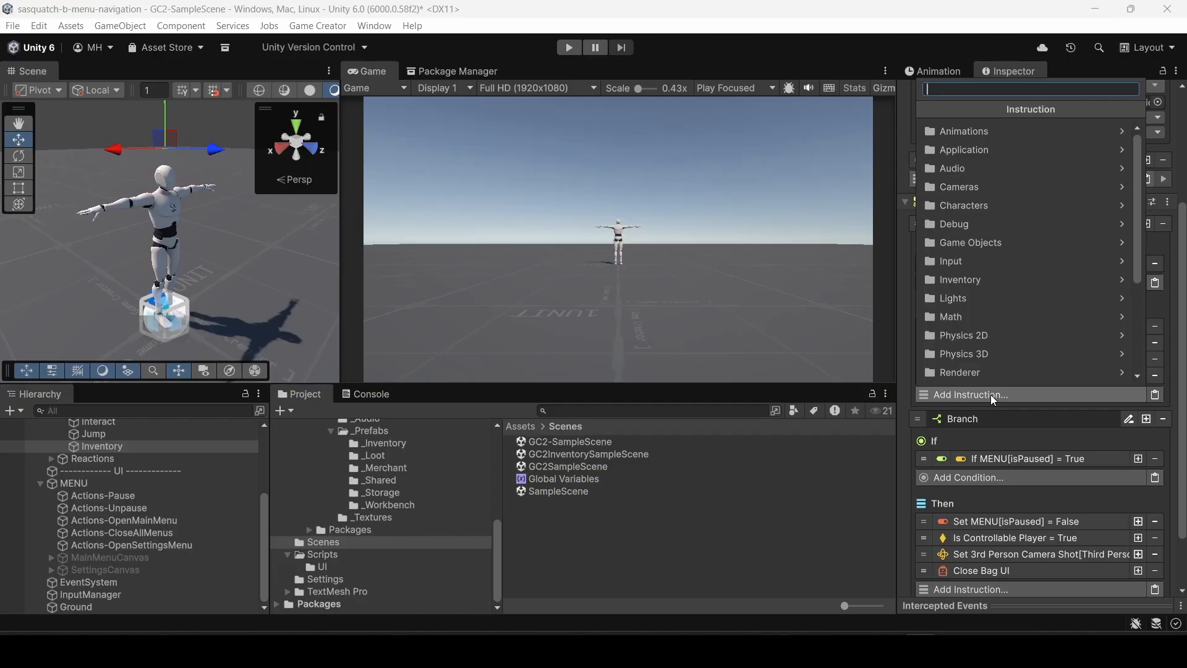
type("disa")
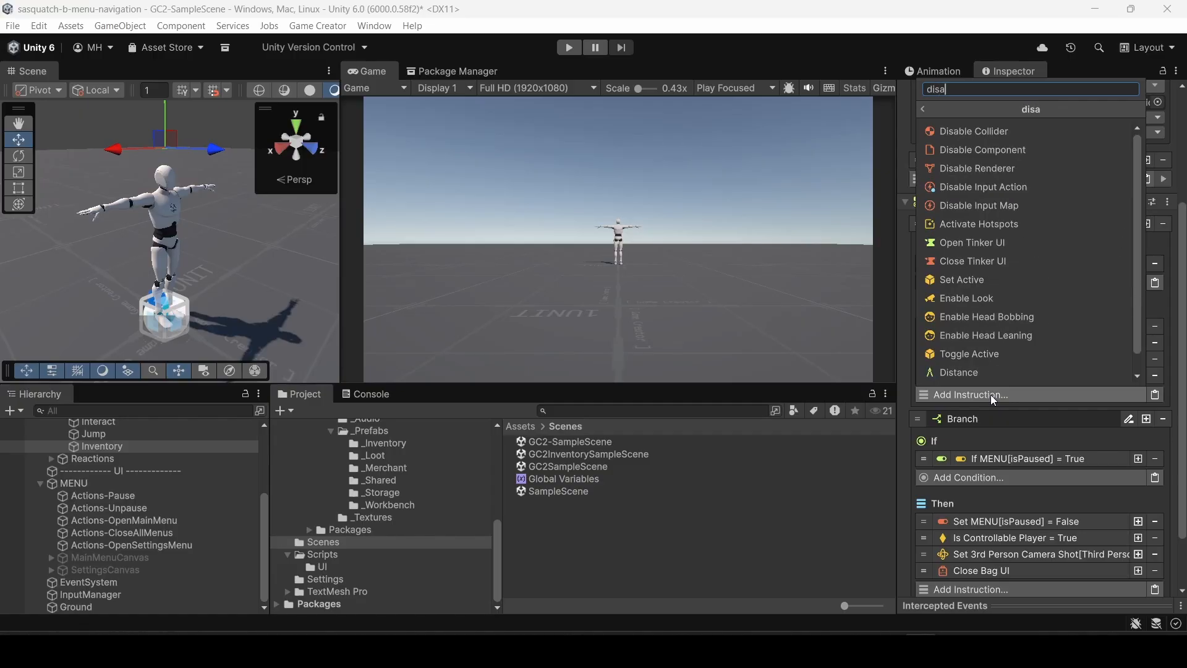
left_click(1003, 151)
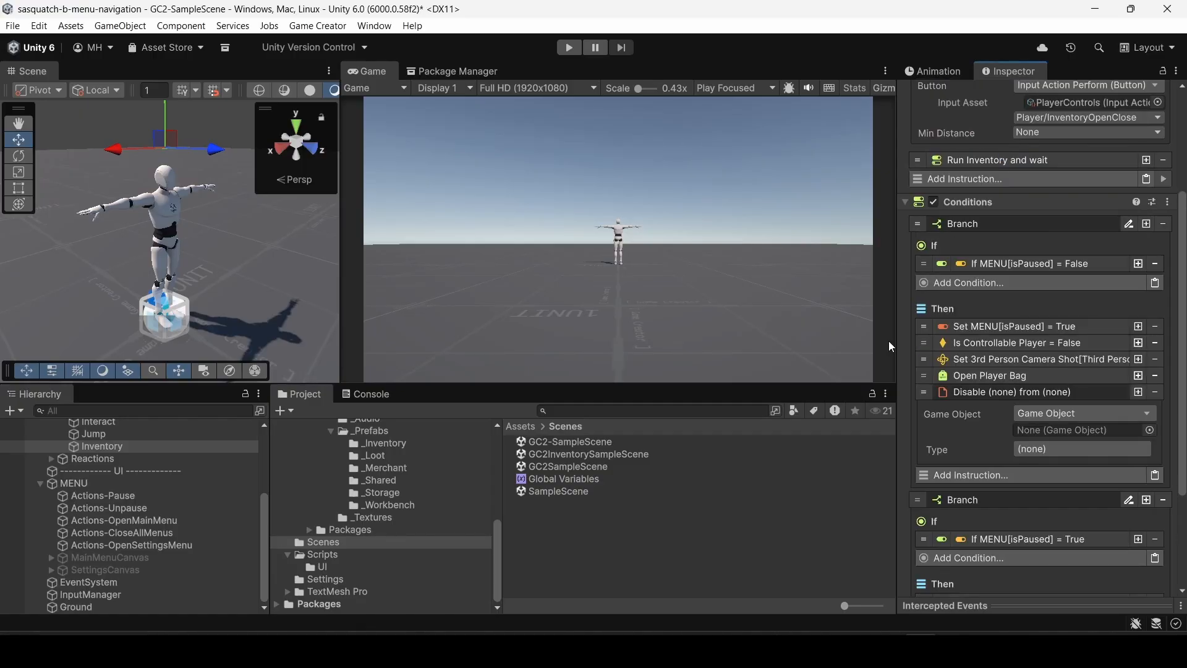
left_click_drag(77, 482, 1042, 432)
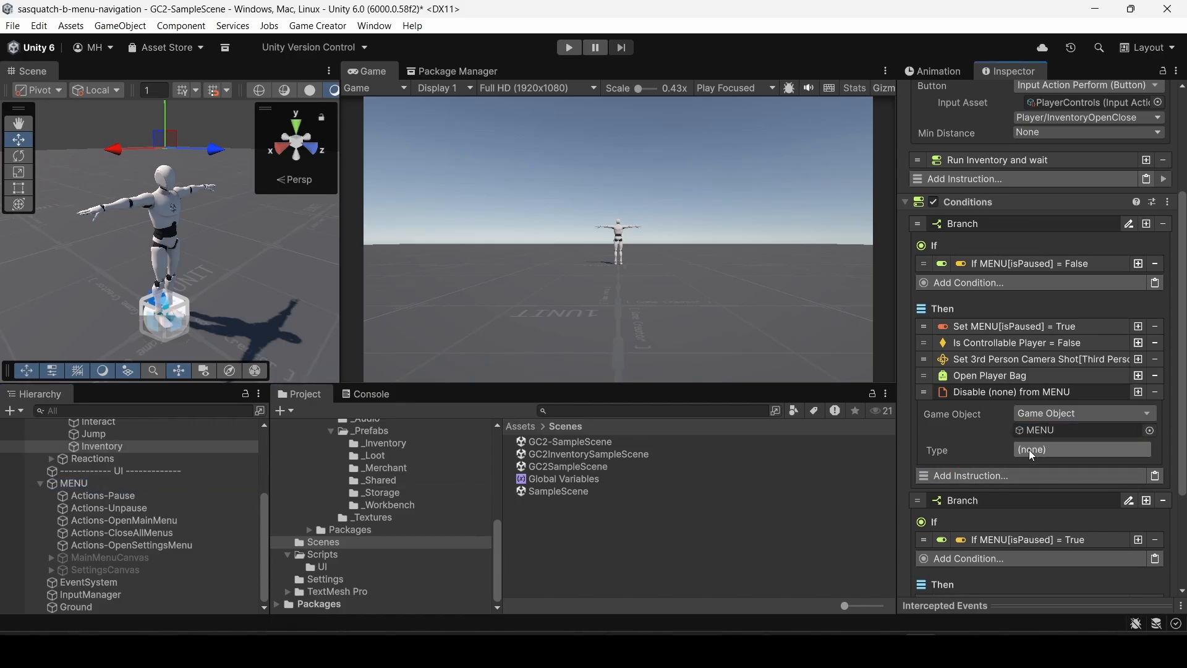
Set the Disable Component instruction's type to Trigger and move it above Open Player Bag.
left_click(1029, 450)
type("trigger")
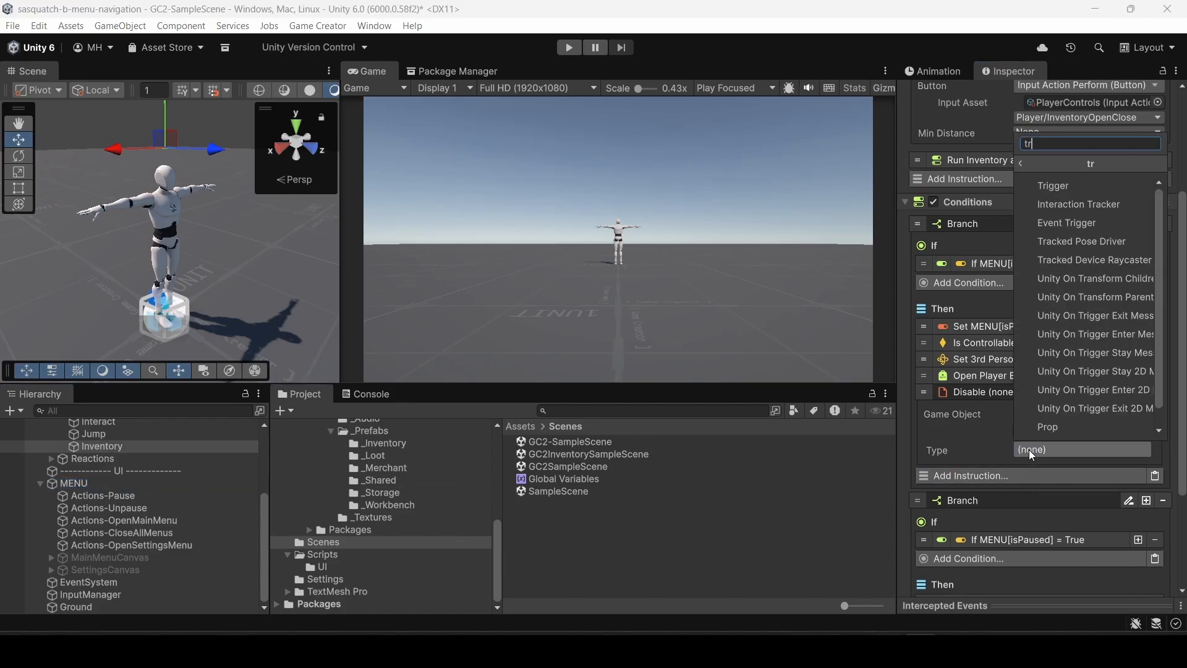
left_click(1066, 185)
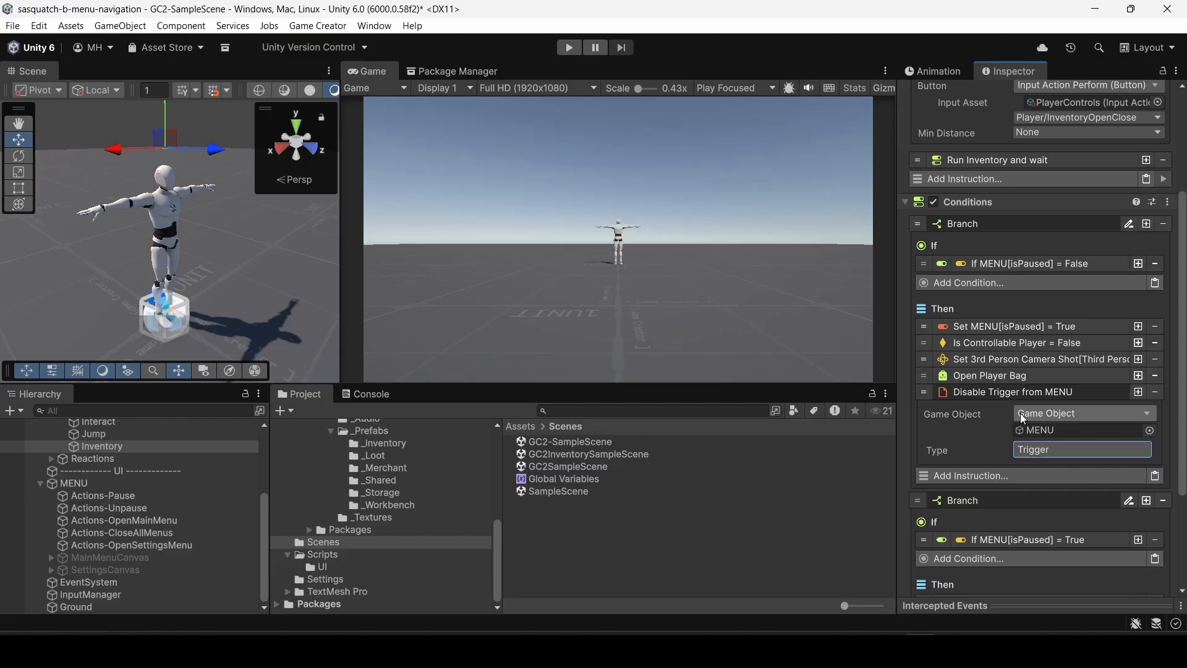
left_click(960, 393)
left_click_drag(922, 392, 921, 374)
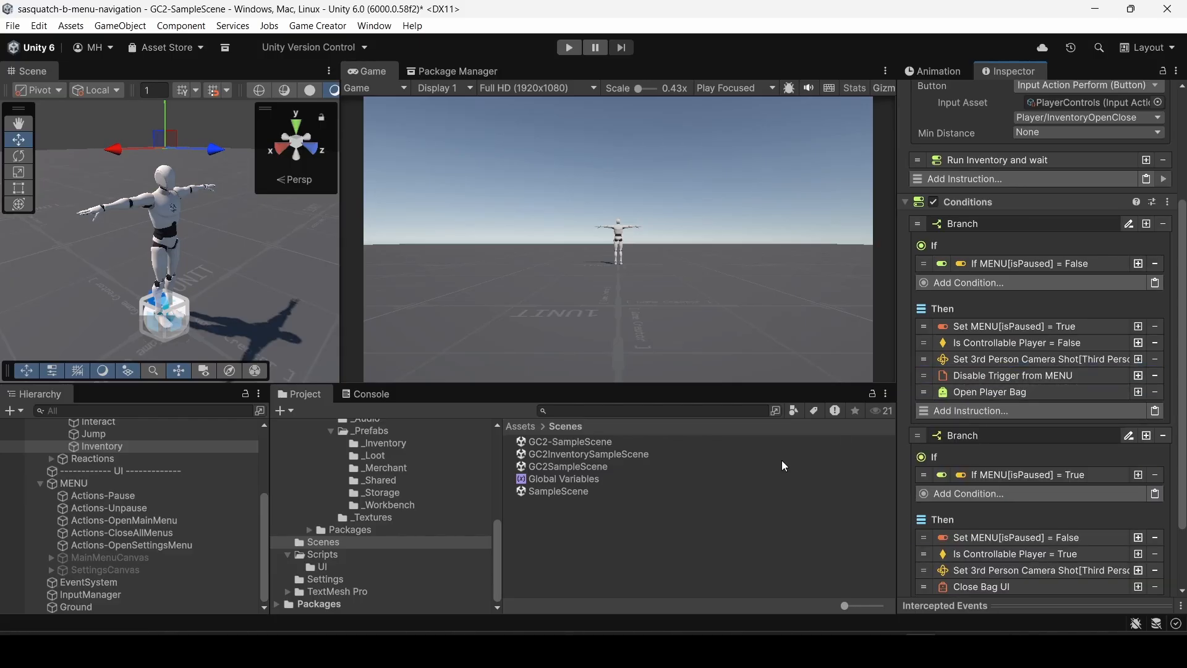
Add an Enable Component instruction to the Inventory object's isPaused = True branch and assign MENU as its game object.
left_click(79, 482)
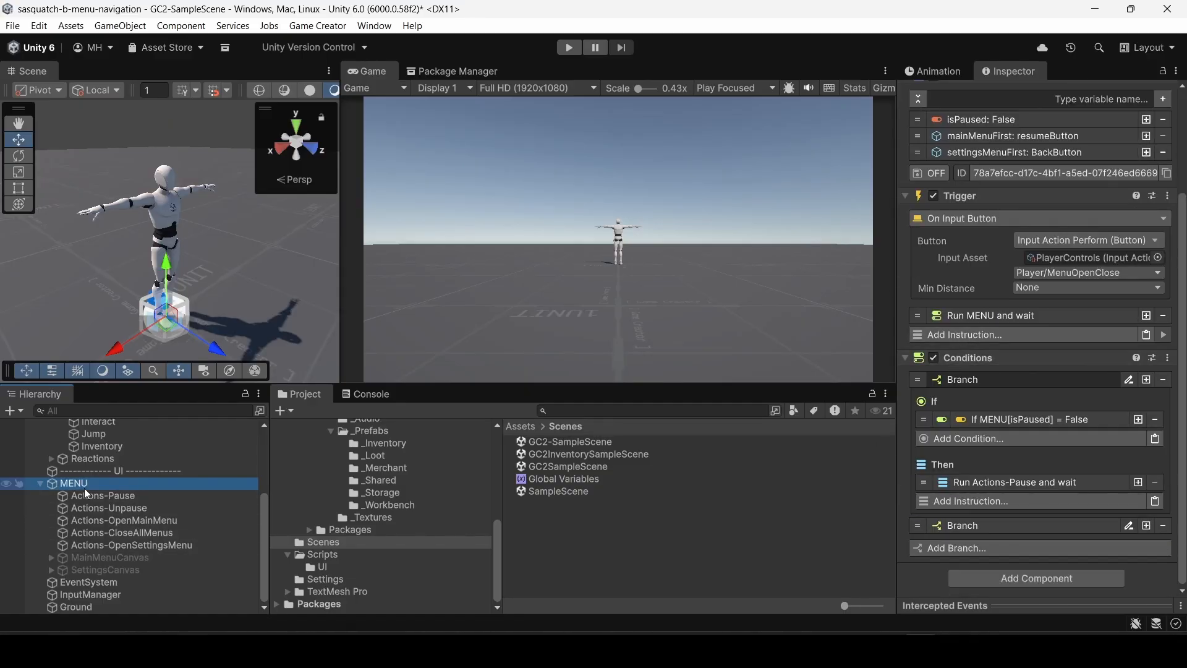
left_click(100, 446)
scroll(1014, 403, "down", 3)
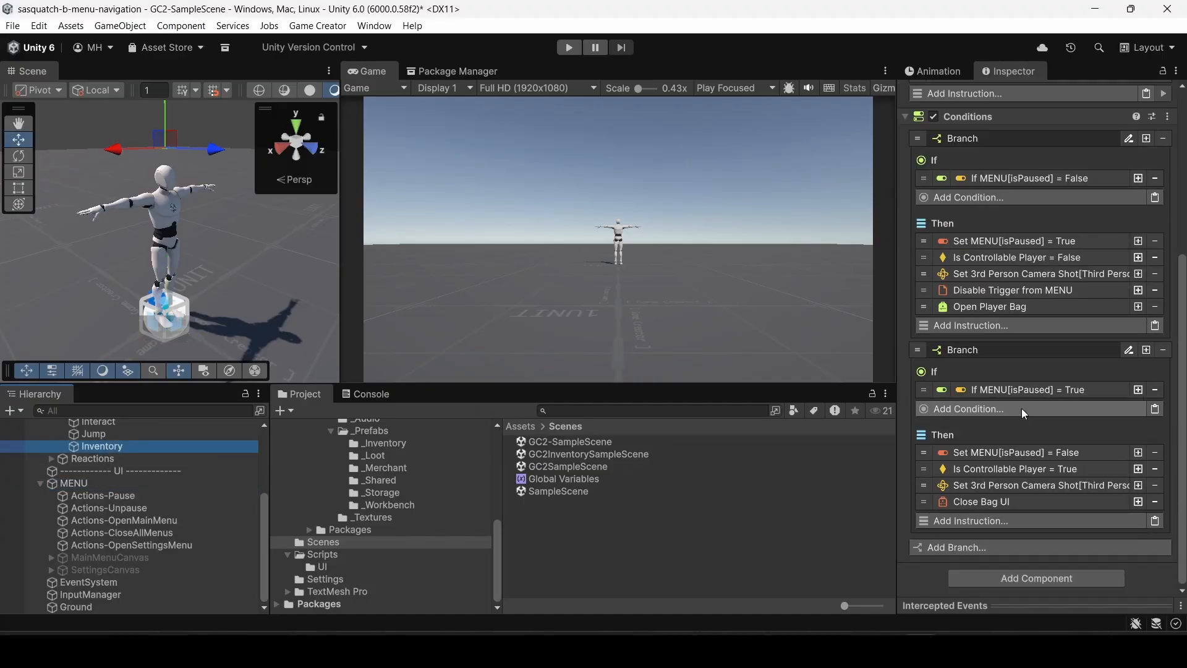
left_click(982, 520)
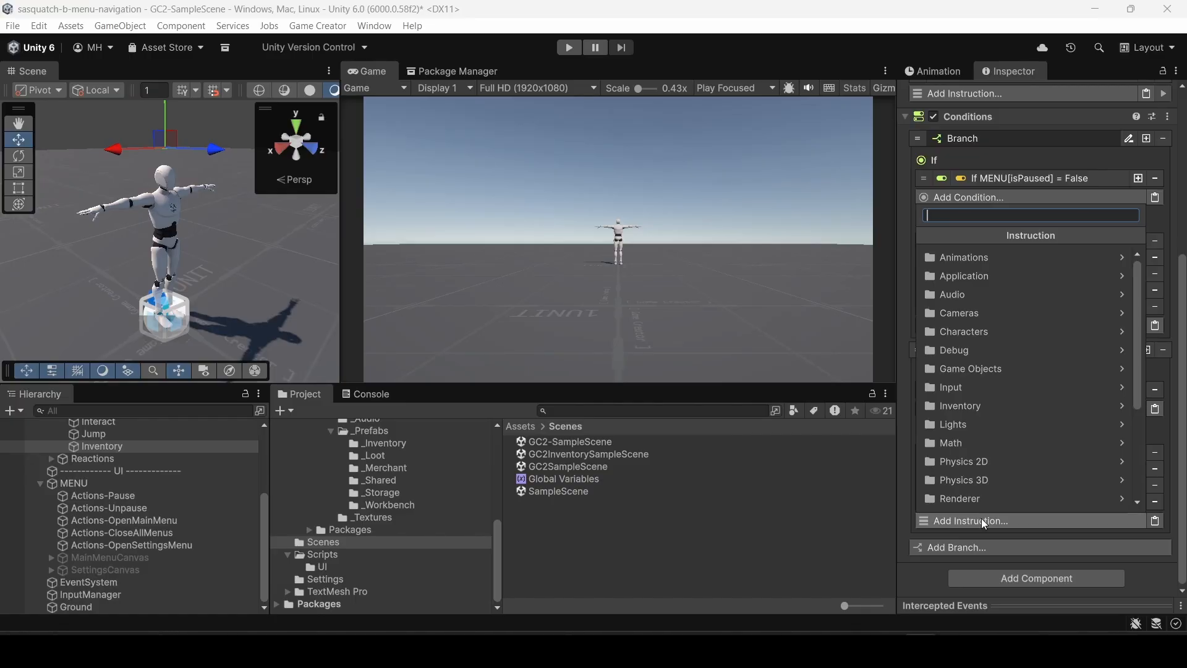
type("enable")
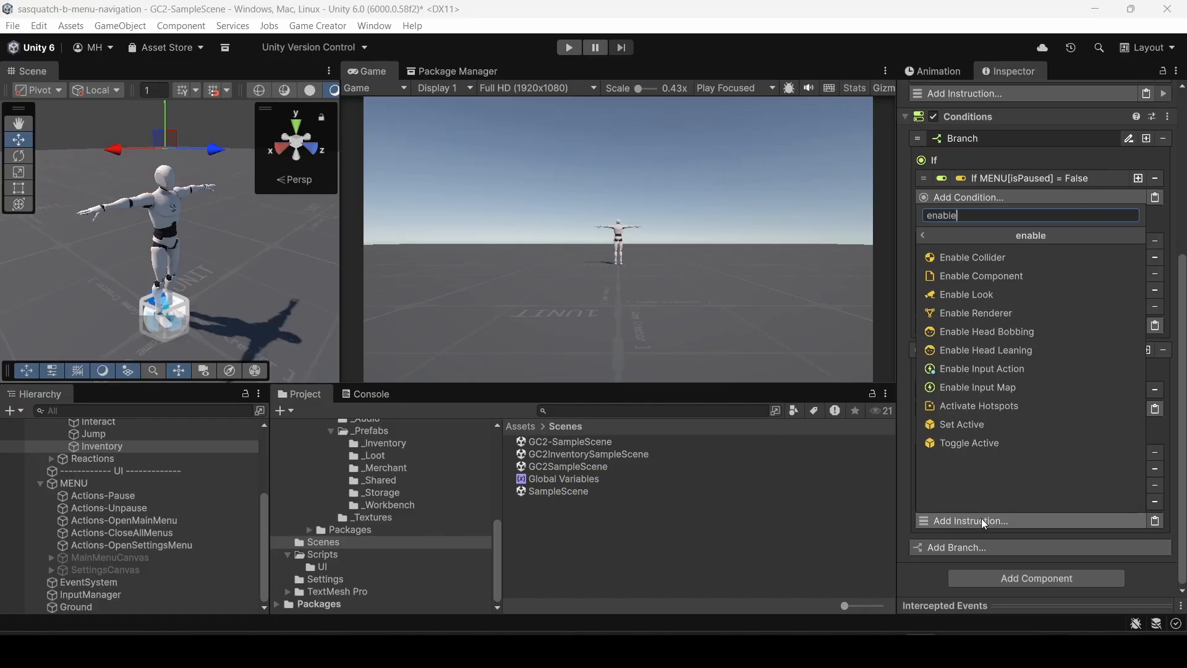
left_click(984, 277)
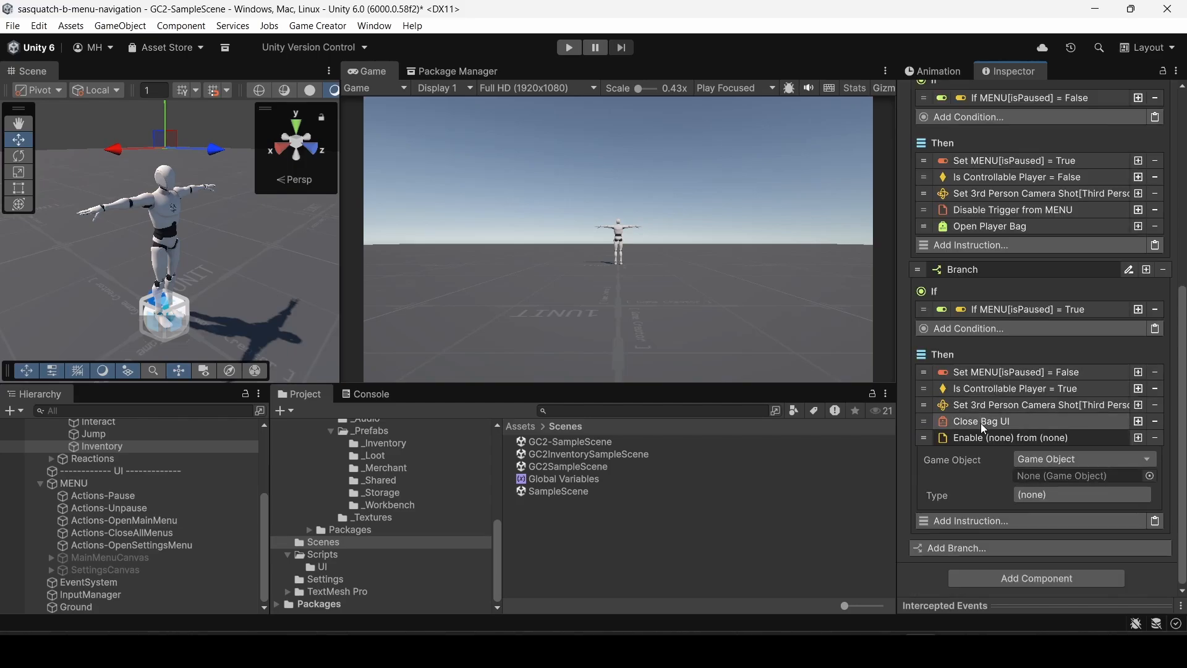
left_click_drag(106, 486, 1048, 475)
Set the Enable Component instruction's type to Trigger and move it above Close Bag UI.
left_click(1033, 493)
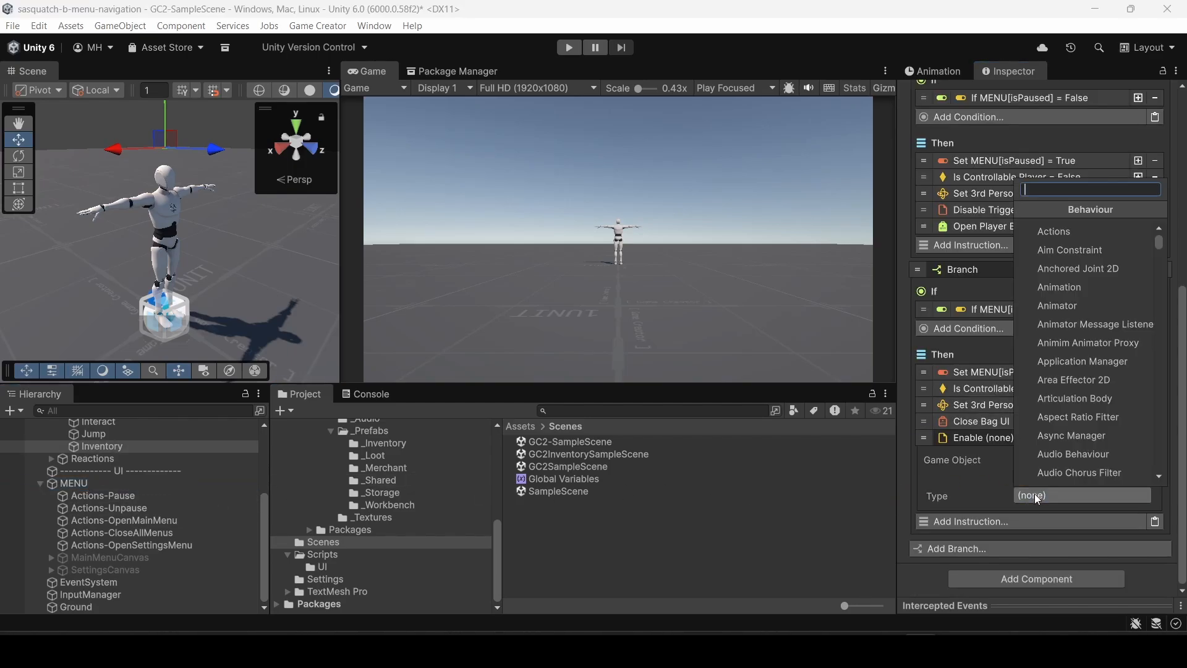
type("trigger")
left_click(1055, 236)
left_click(961, 439)
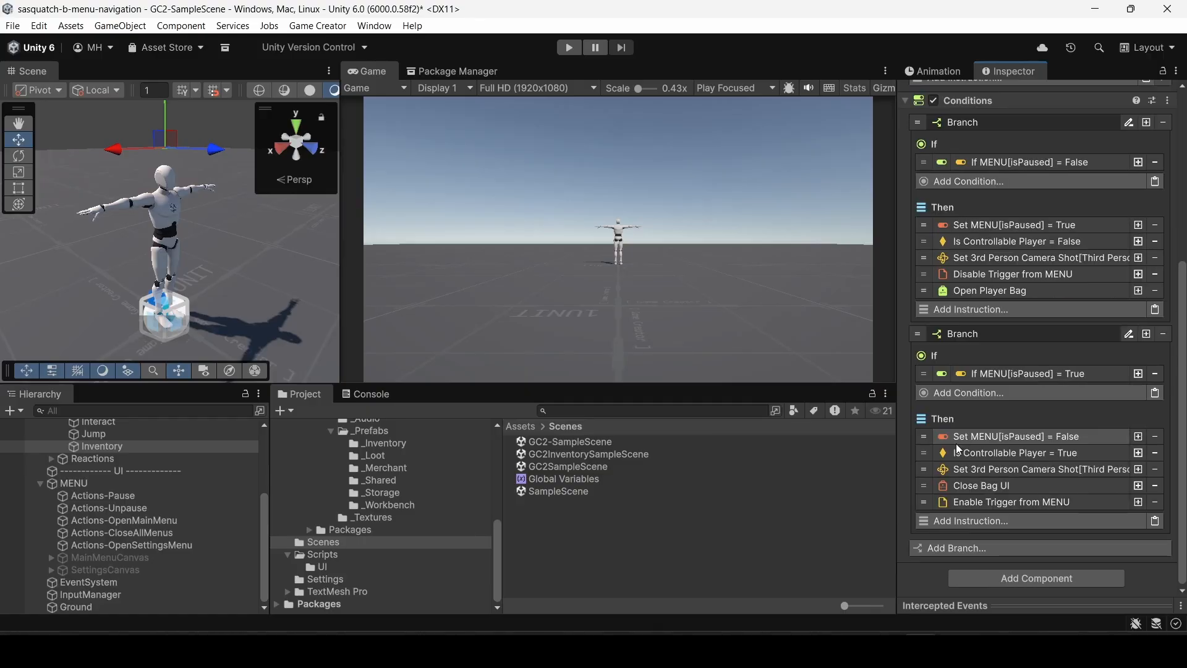
left_click_drag(922, 504, 925, 484)
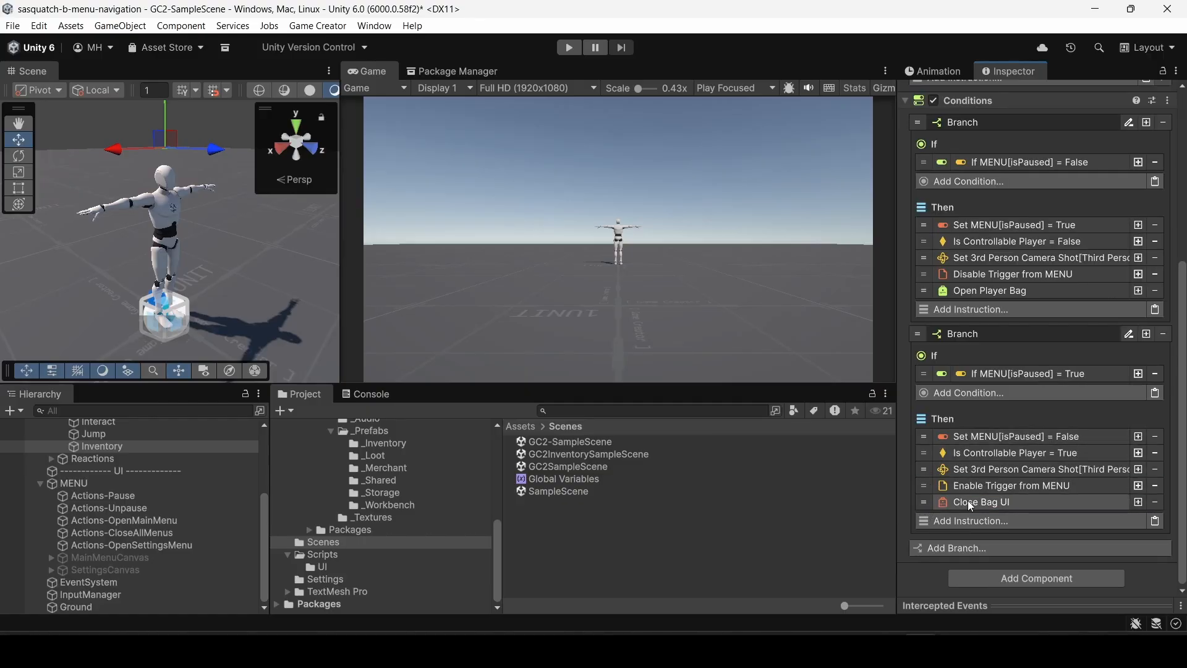
Add a Disable Component instruction to Actions-Pause and assign the Inventory object as its game object.
left_click(109, 495)
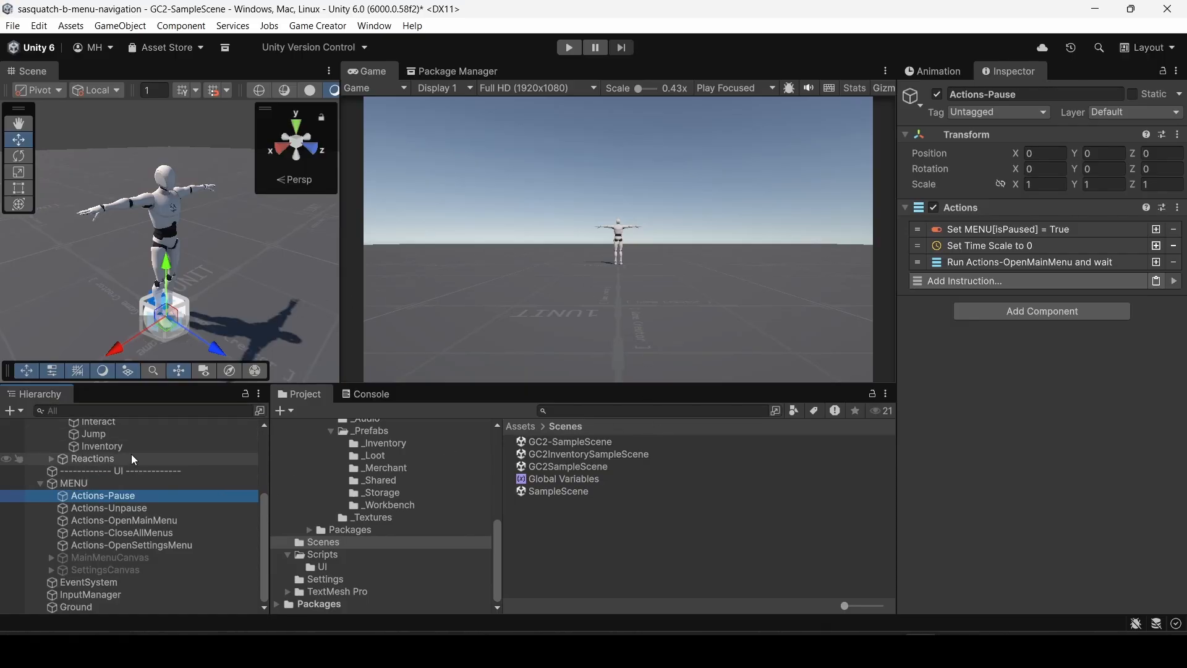
left_click(100, 445)
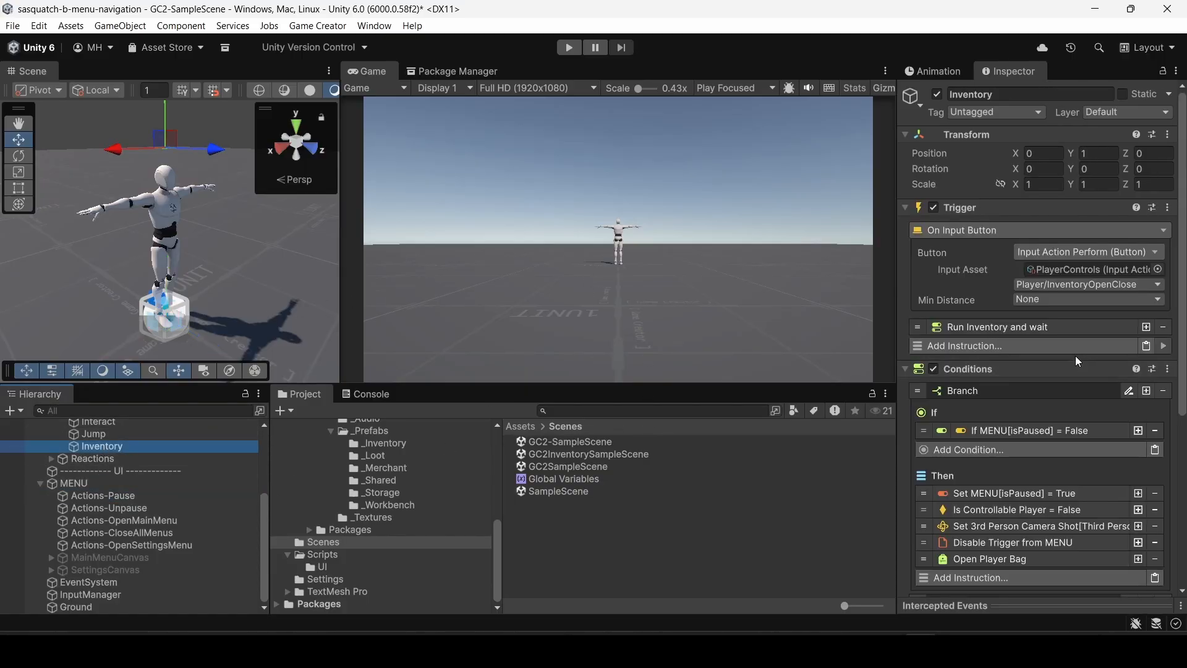
scroll(989, 371, "down", 5)
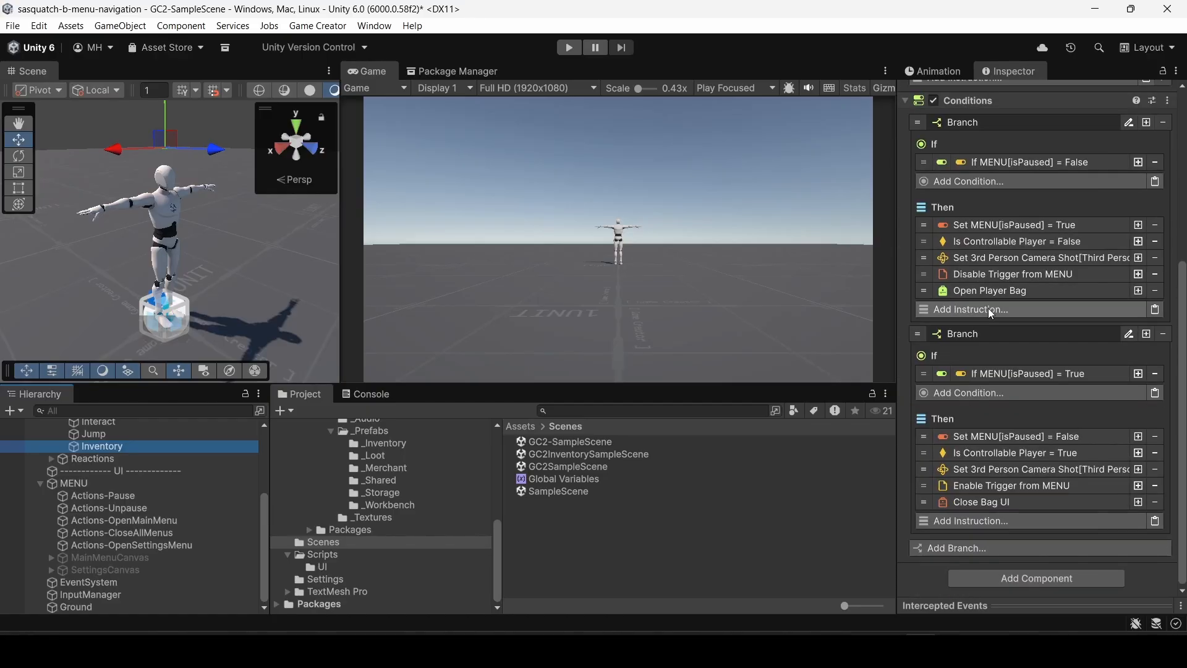
scroll(942, 433, "up", 3)
scroll(942, 434, "up", 3)
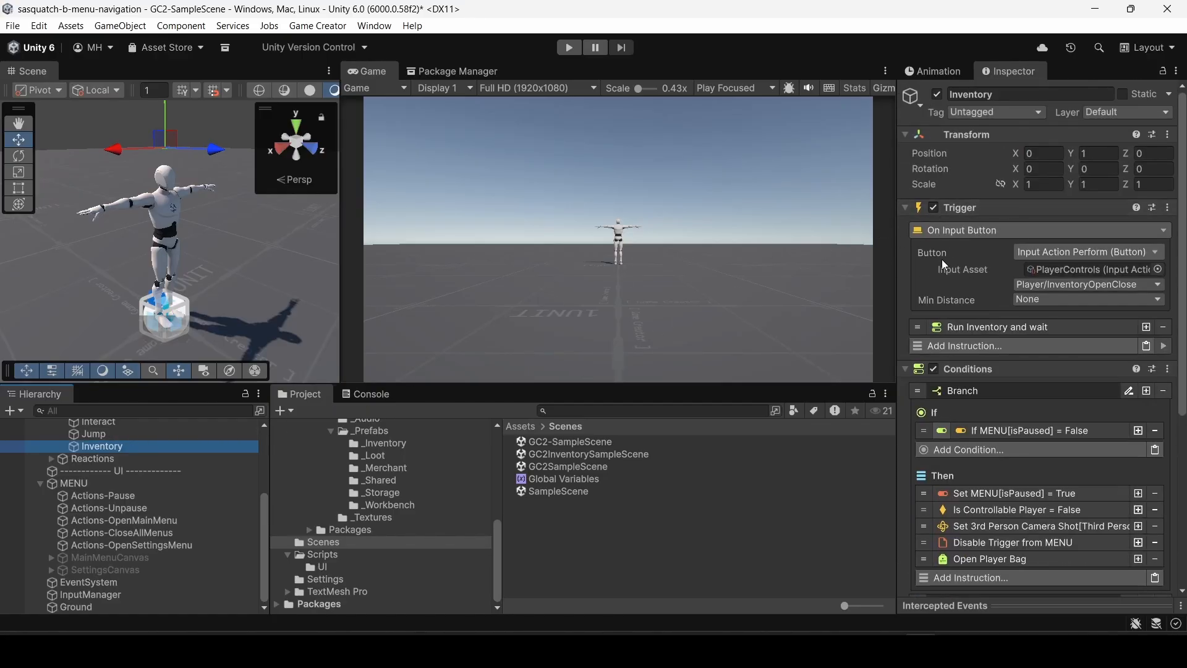
left_click(97, 498)
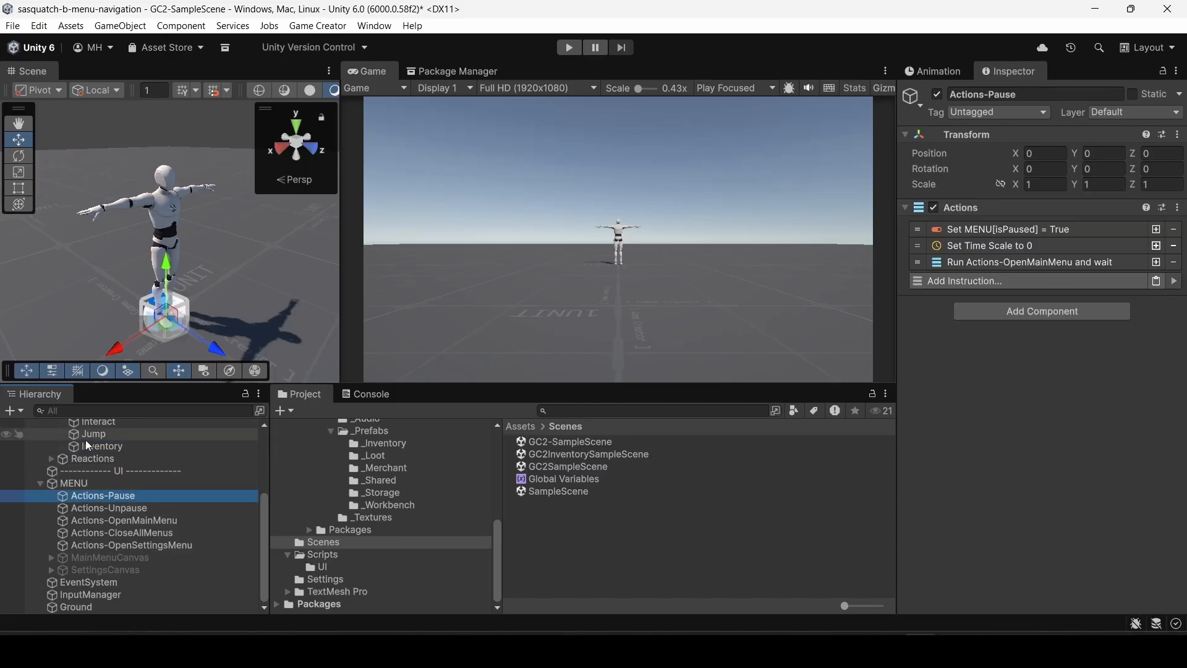
left_click(968, 279)
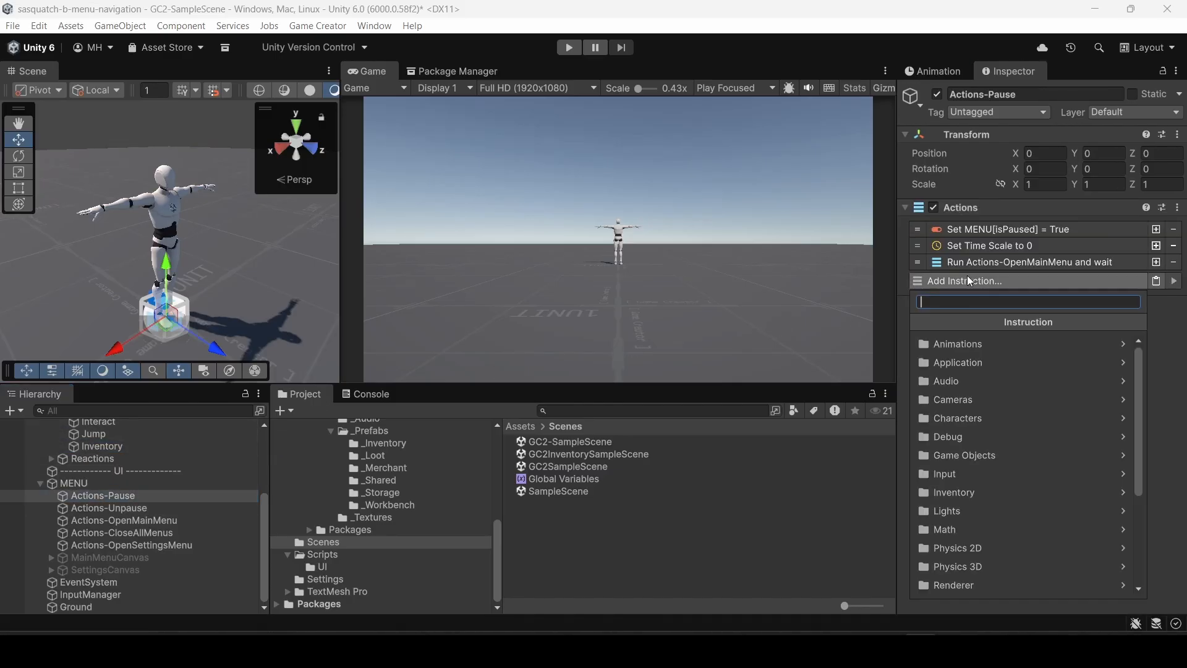
type("disa")
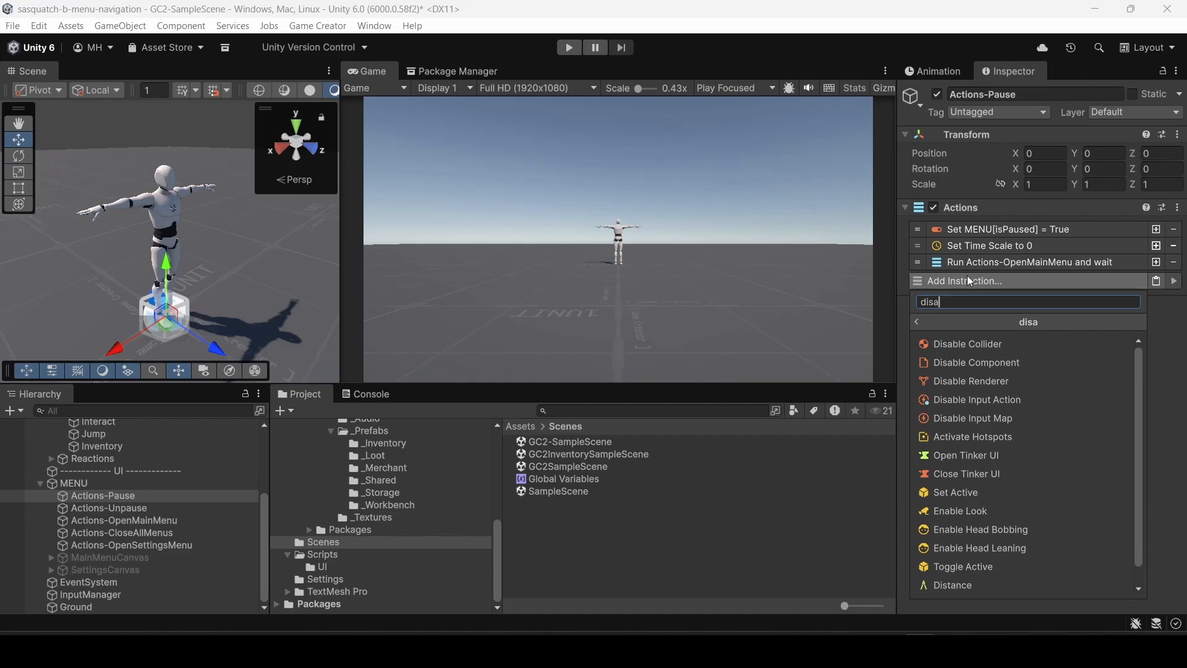
left_click(976, 362)
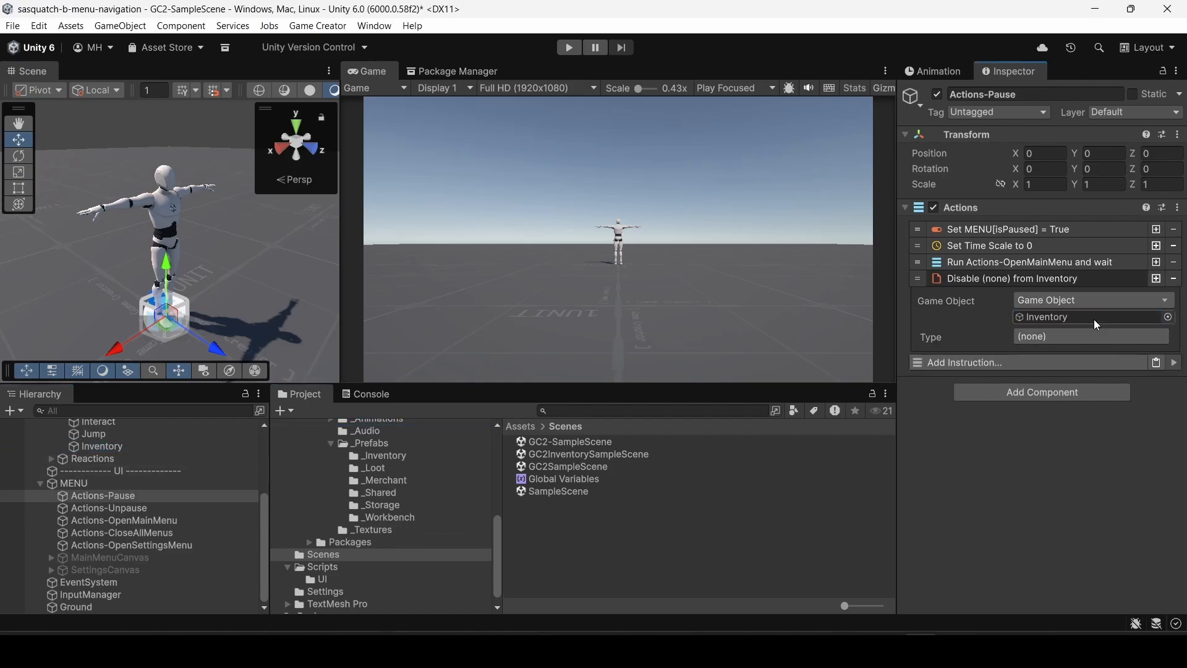
Set the Actions-Pause disable instruction's type to Trigger and move it above Run Actions-OpenMainMenu.
left_click(1092, 337)
type("tr")
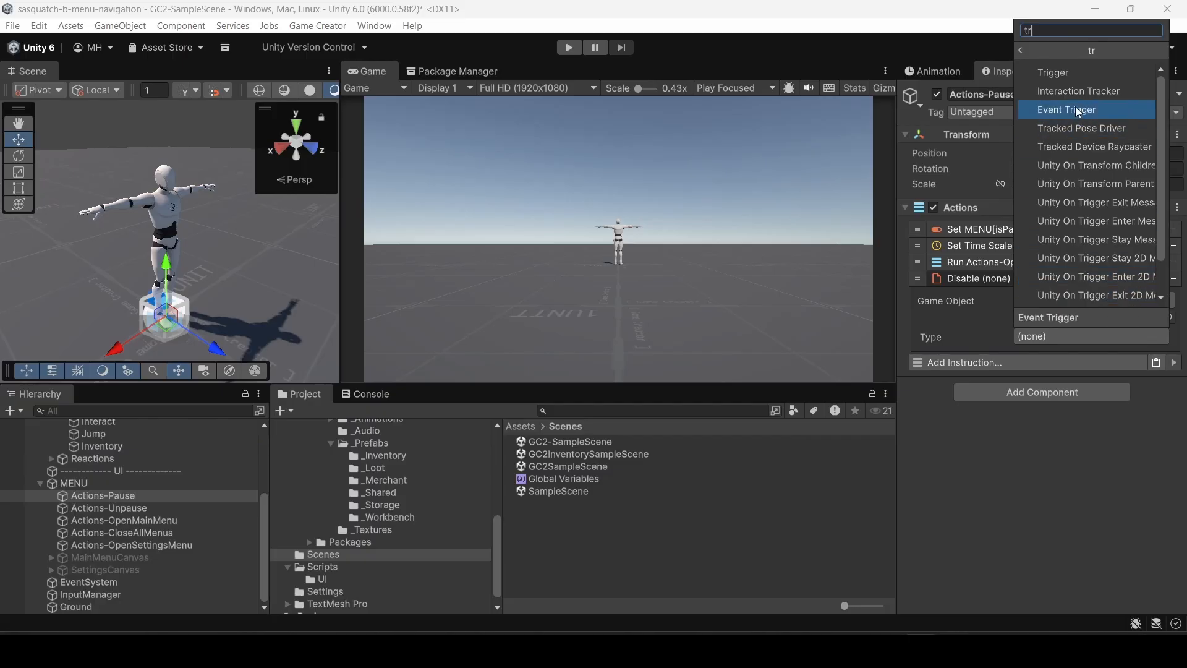
left_click(1067, 74)
left_click(963, 279)
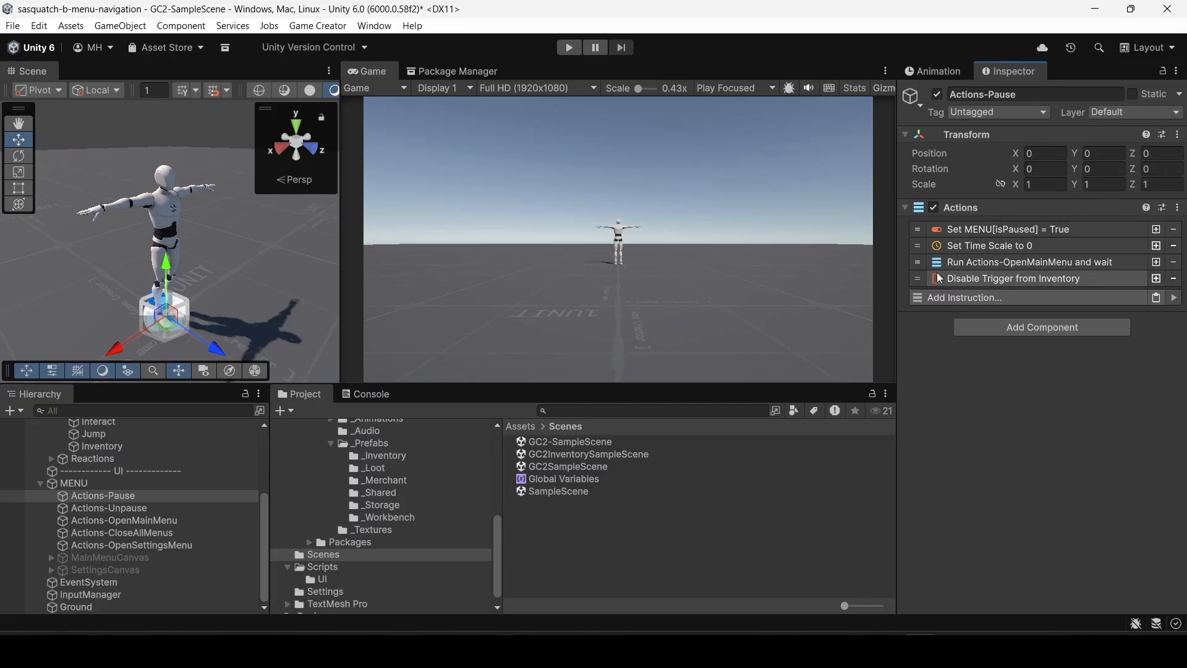
left_click_drag(917, 278, 922, 257)
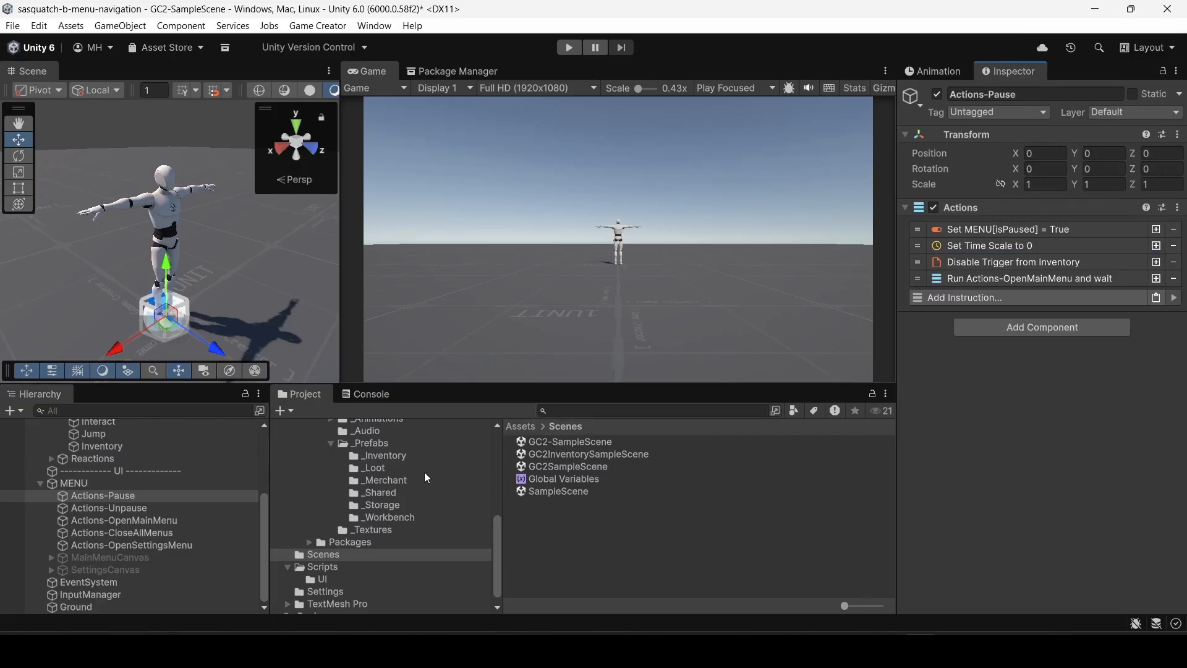
Add an Enable Component instruction to Actions-Unpause and assign the Inventory object as its game object.
left_click(124, 508)
left_click(972, 282)
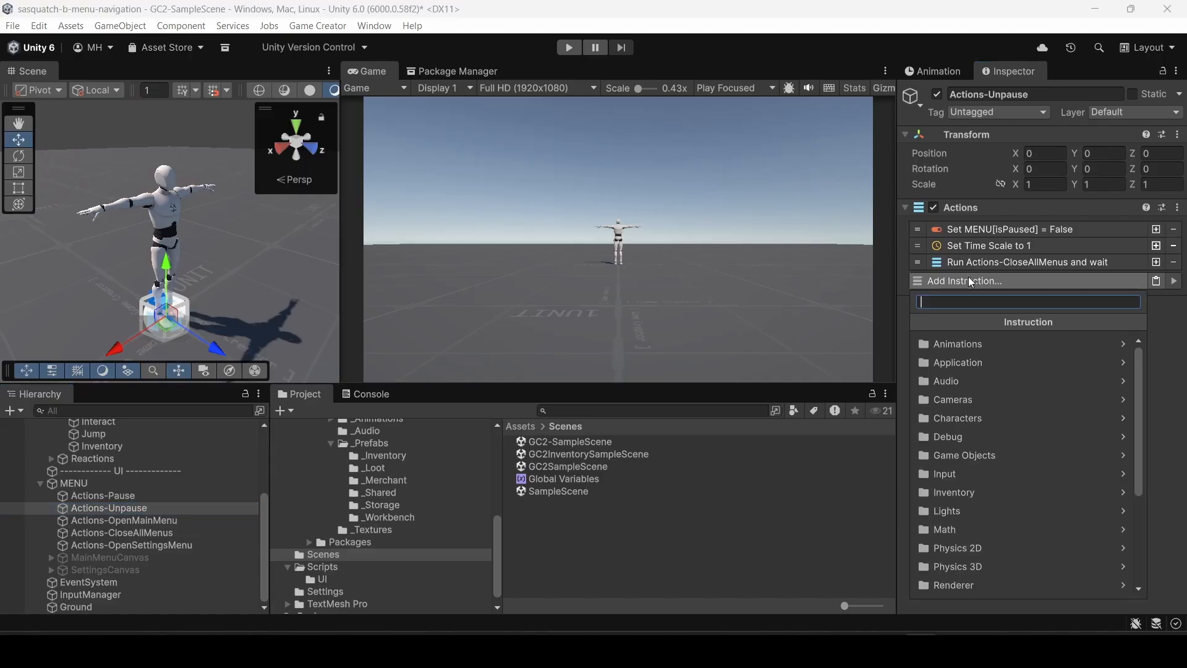
type("ena")
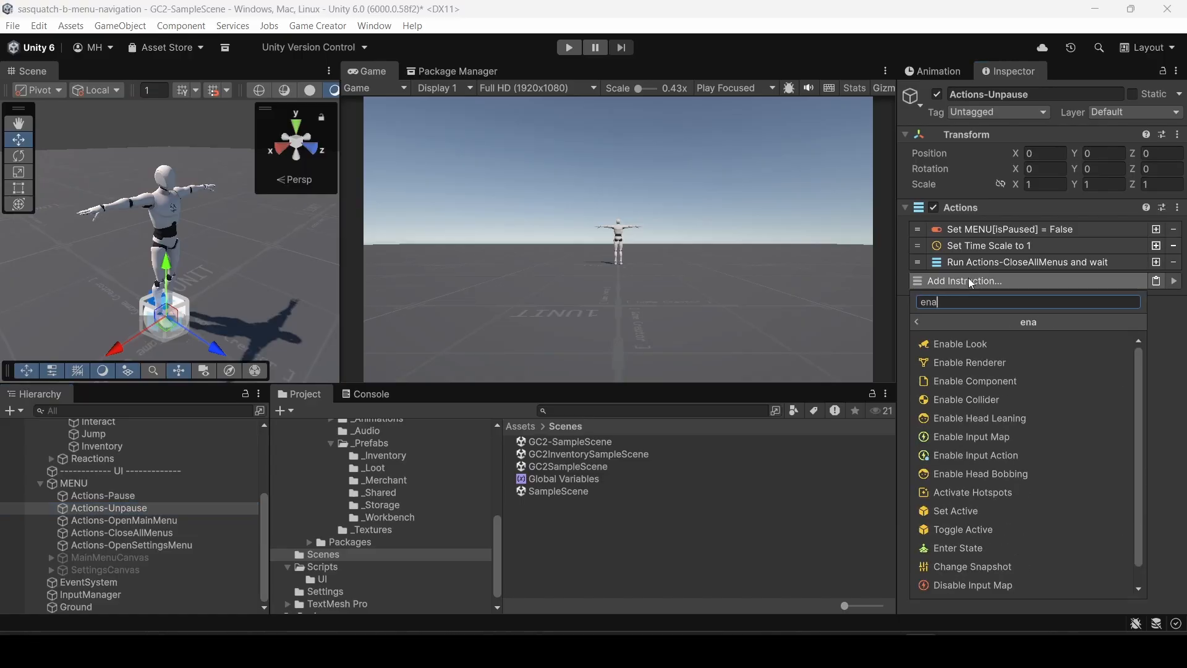
left_click(962, 381)
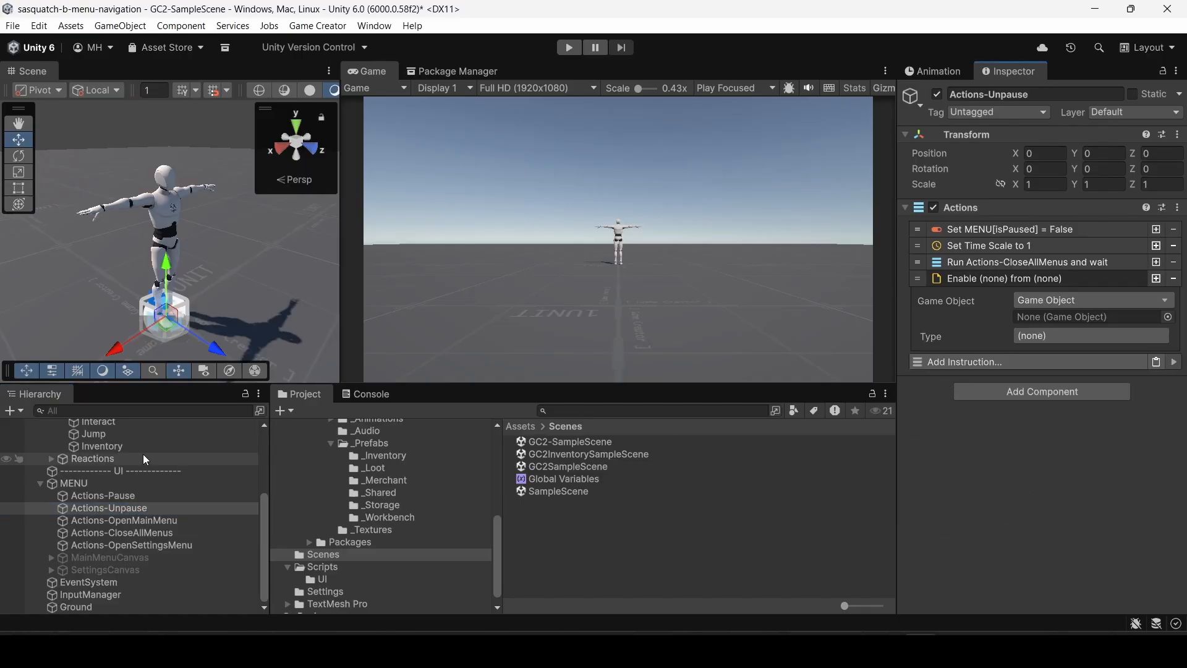
left_click_drag(108, 448, 1072, 318)
Set the Actions-Unpause enable instruction's type to Trigger and move it above Run Actions-CloseAllMenus.
left_click(1067, 339)
type("tr")
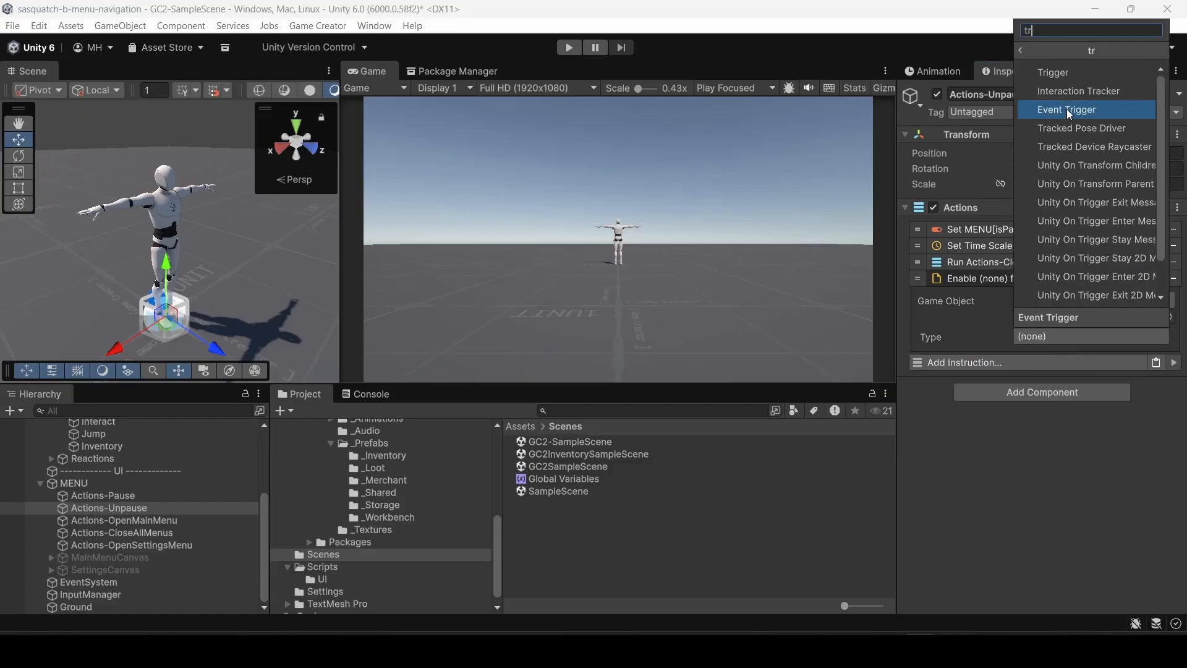
left_click(1065, 73)
left_click(963, 282)
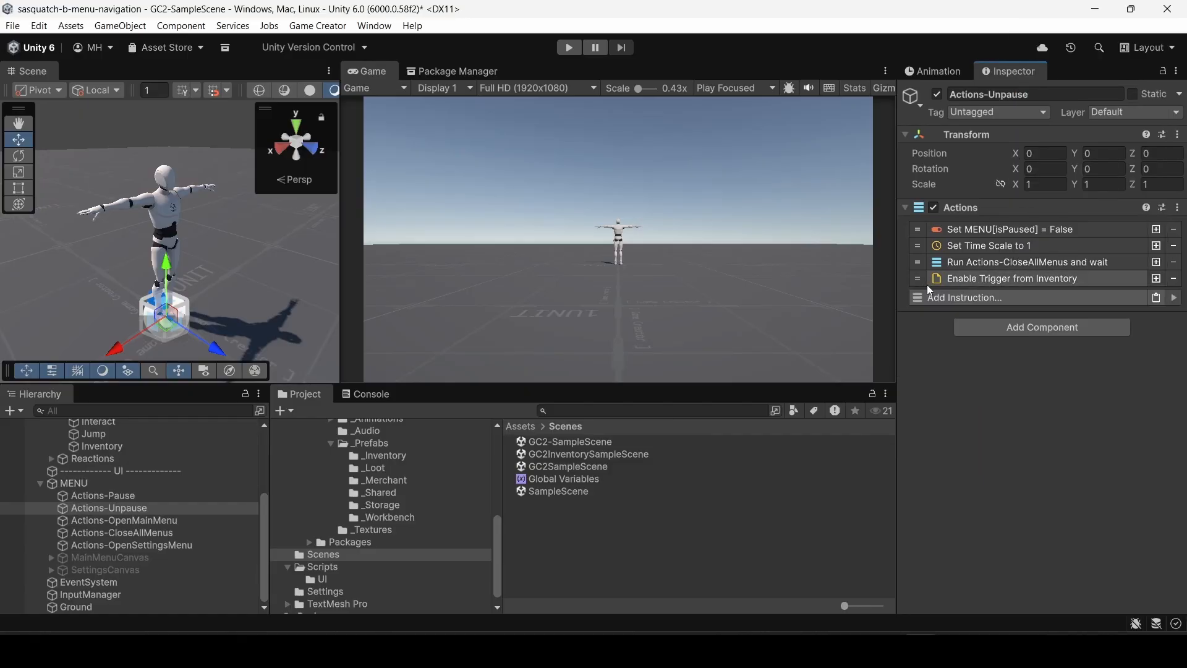
left_click_drag(921, 280, 922, 268)
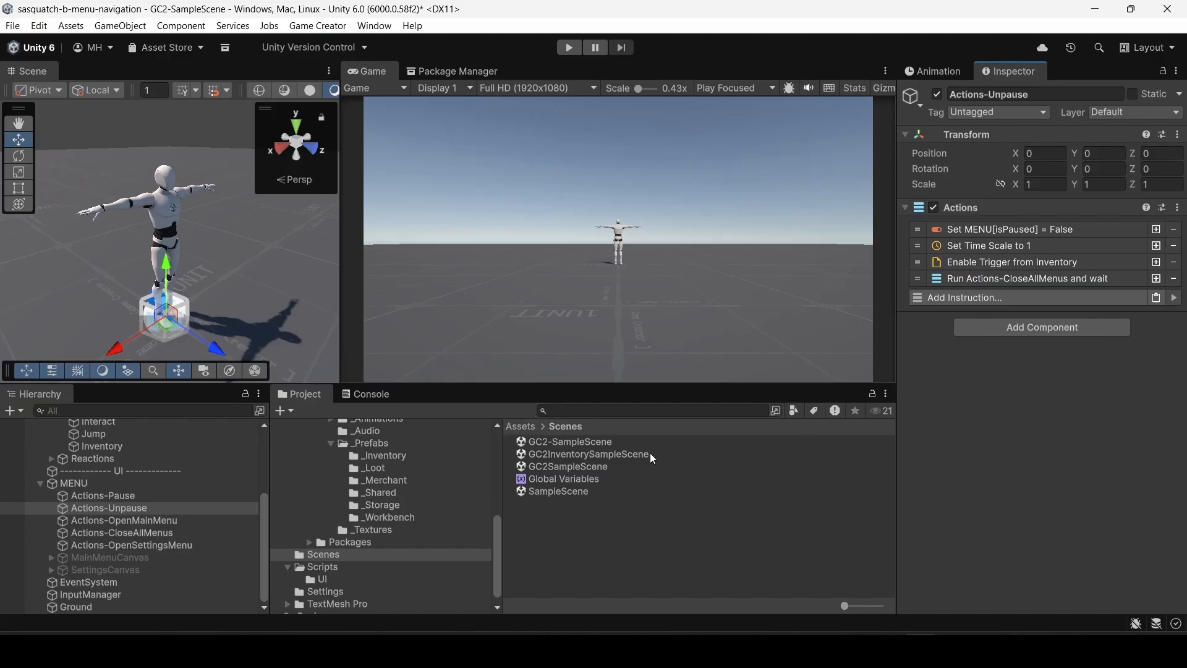
scroll(124, 495, "up", 5)
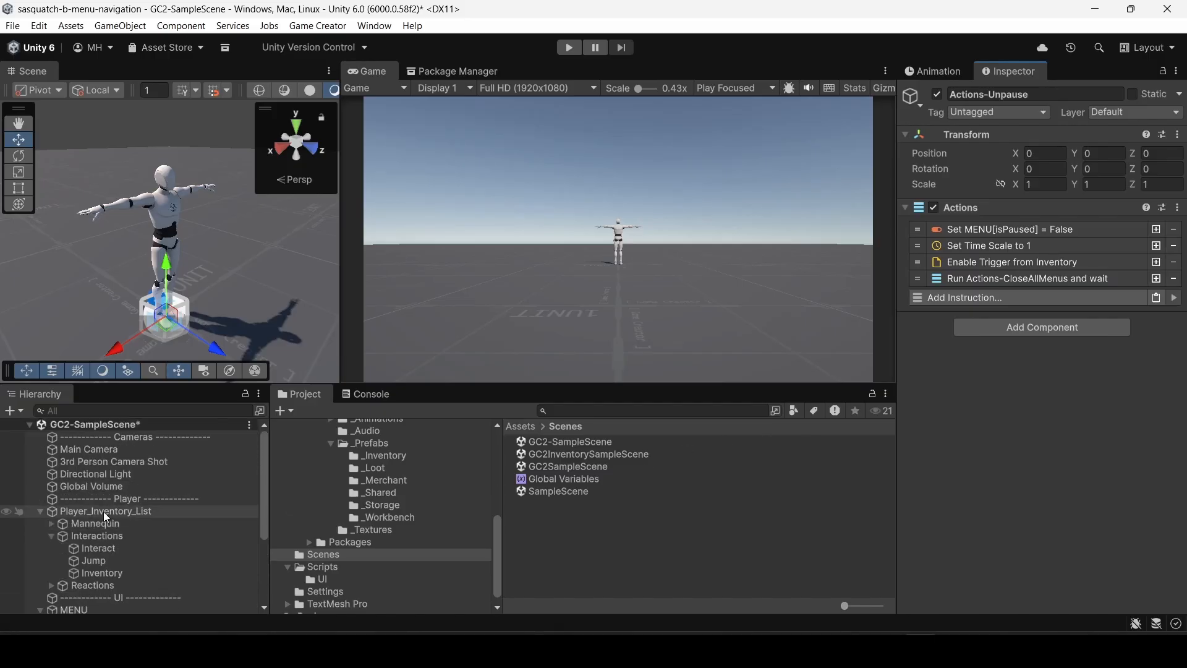
Save the scene and open the player's inventory in Play mode.
key("ctrl+s")
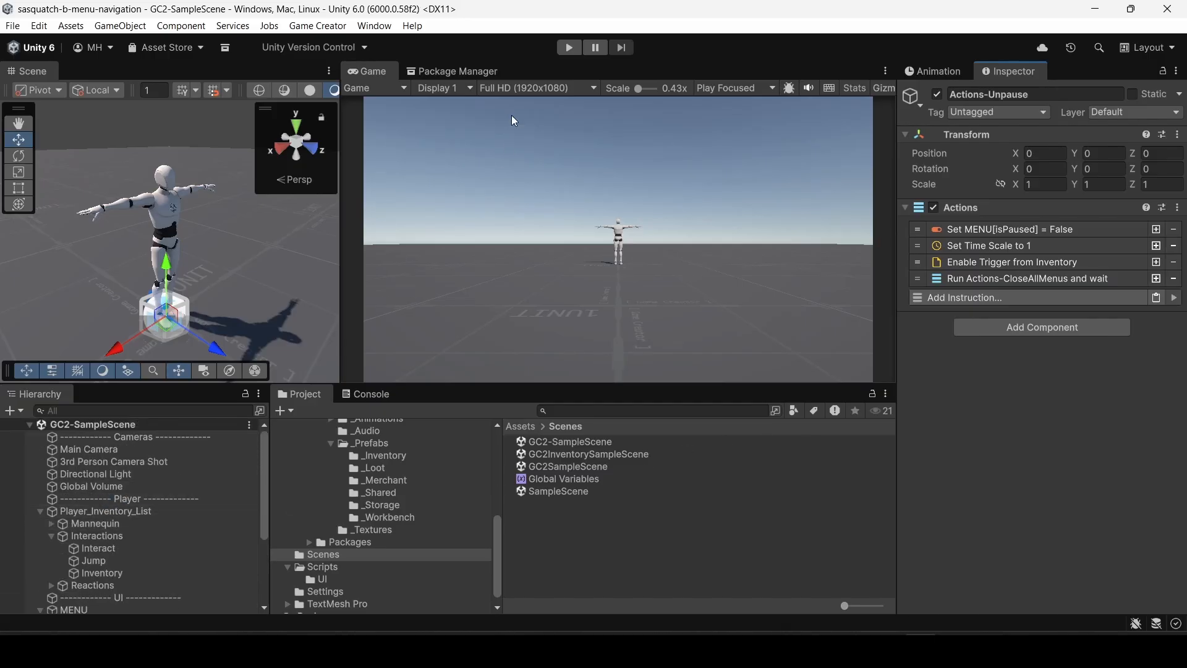
left_click(569, 47)
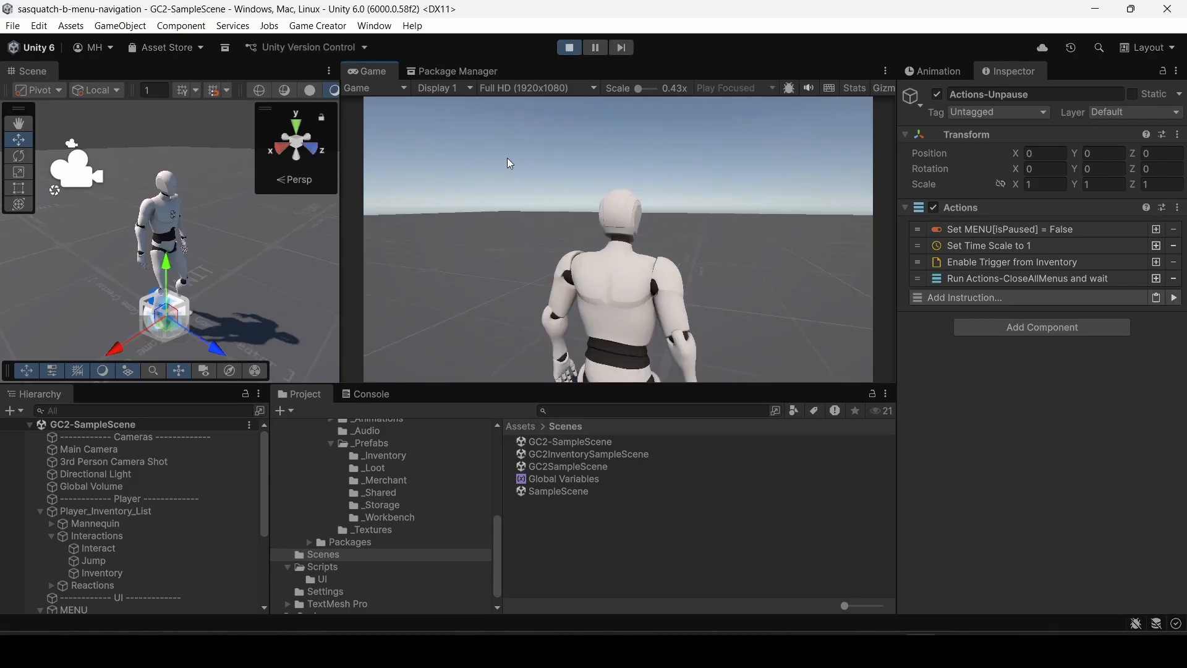
key("i")
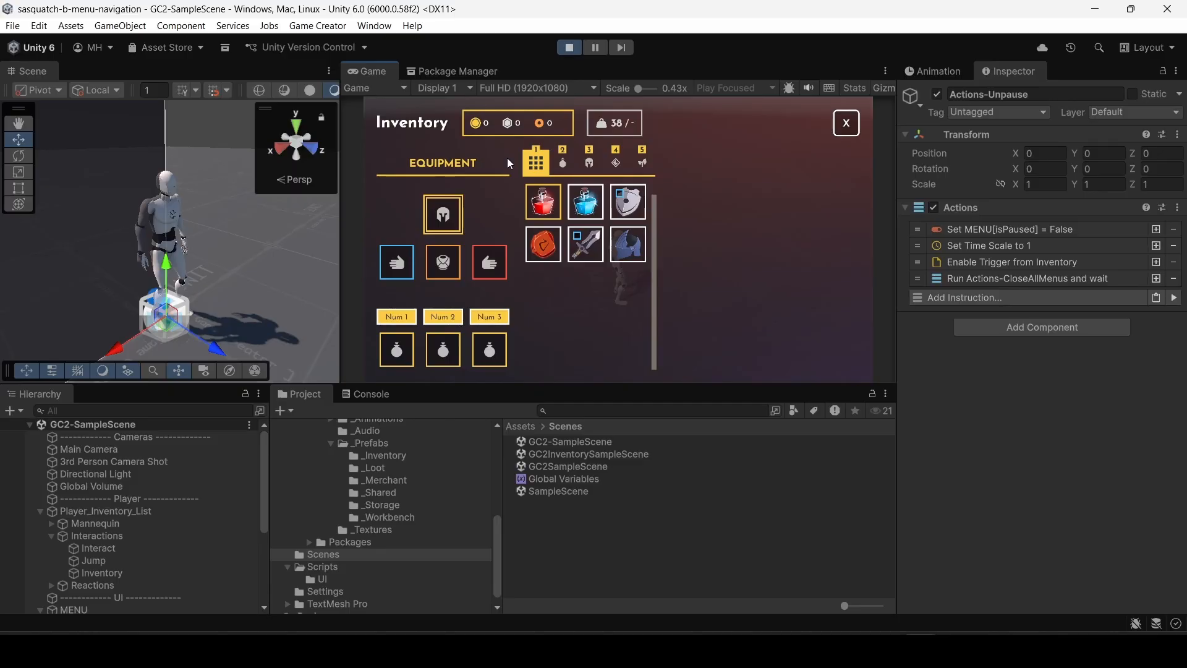
Test directional navigation by moving the selection through the item slots in the inventory grid.
key("Right")
key("Down")
key("Right")
key("Right")
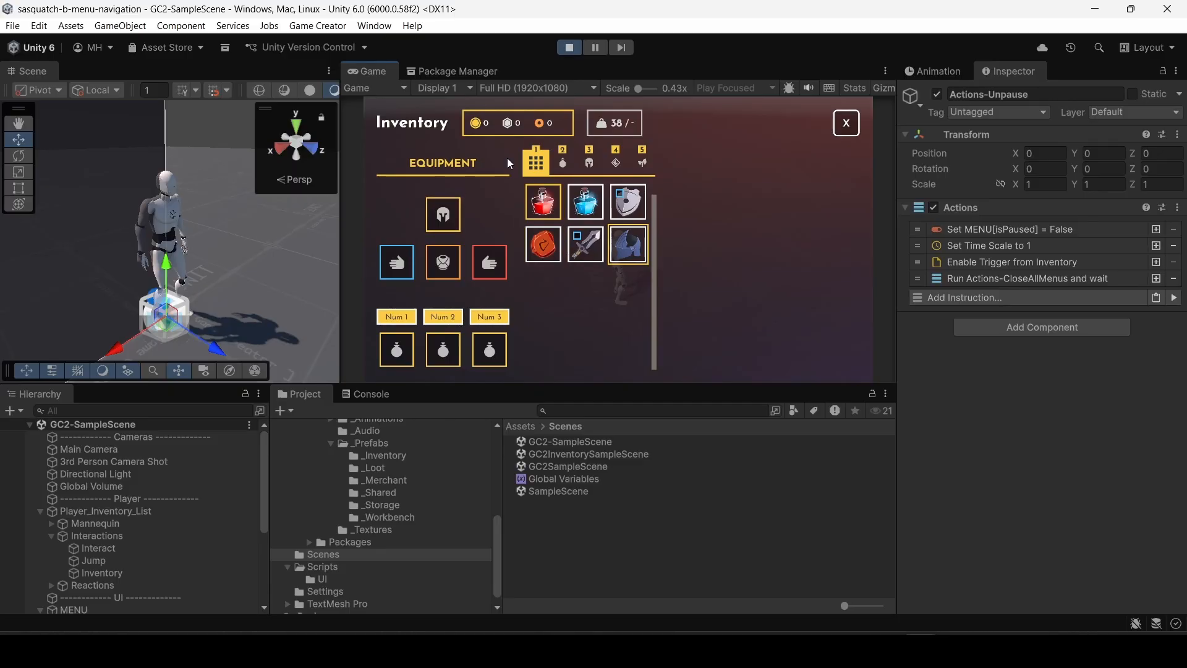
key("Up")
key("Left")
key("Down")
key("Right")
key("Down")
key("Left")
key("Left")
key("Up")
key("Right")
key("Right")
key("Right")
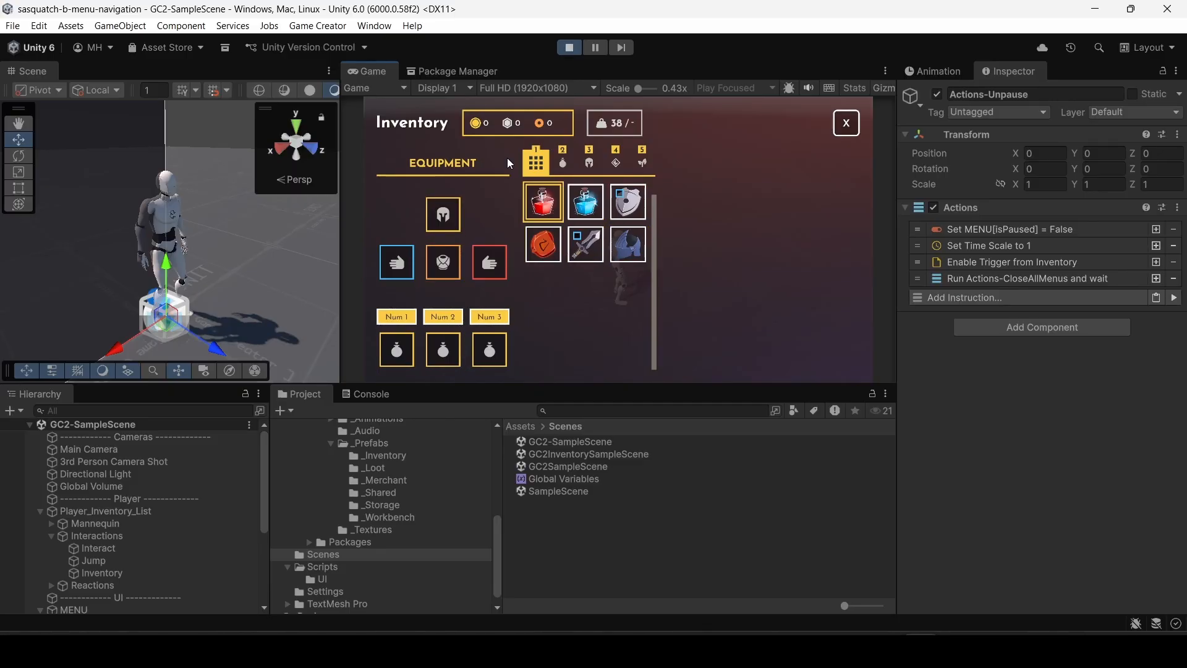
key("Down")
key("Right")
key("Right")
key("Up")
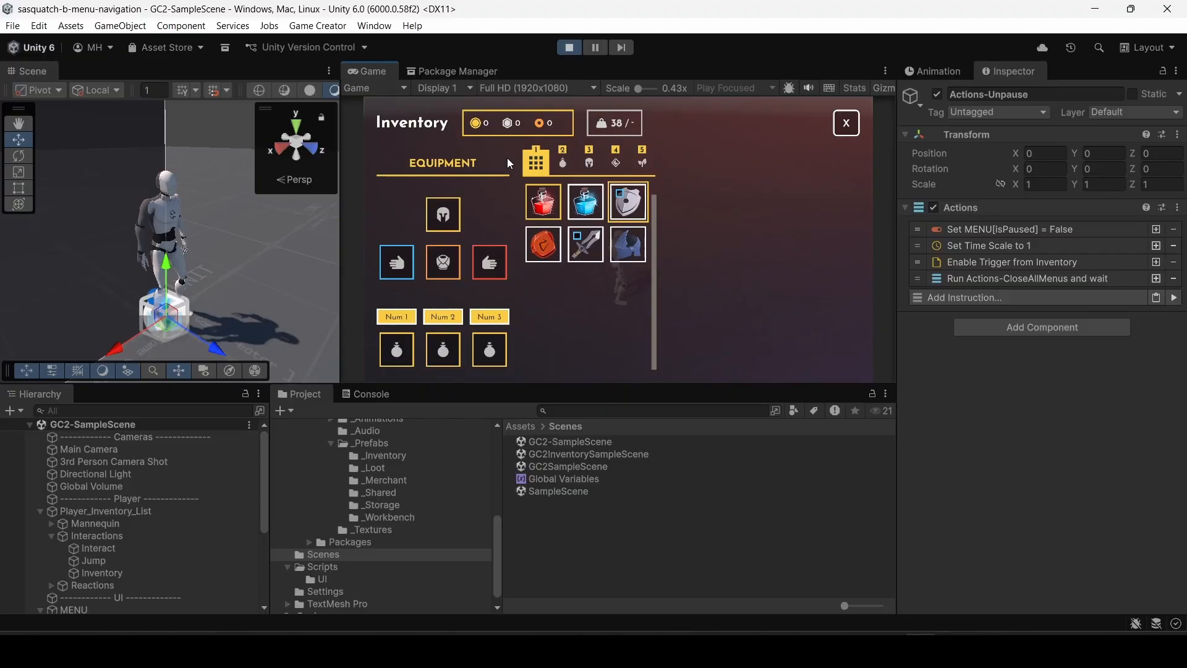
Test closing and reopening the inventory repeatedly, and check character movement once it is closed.
key("Escape")
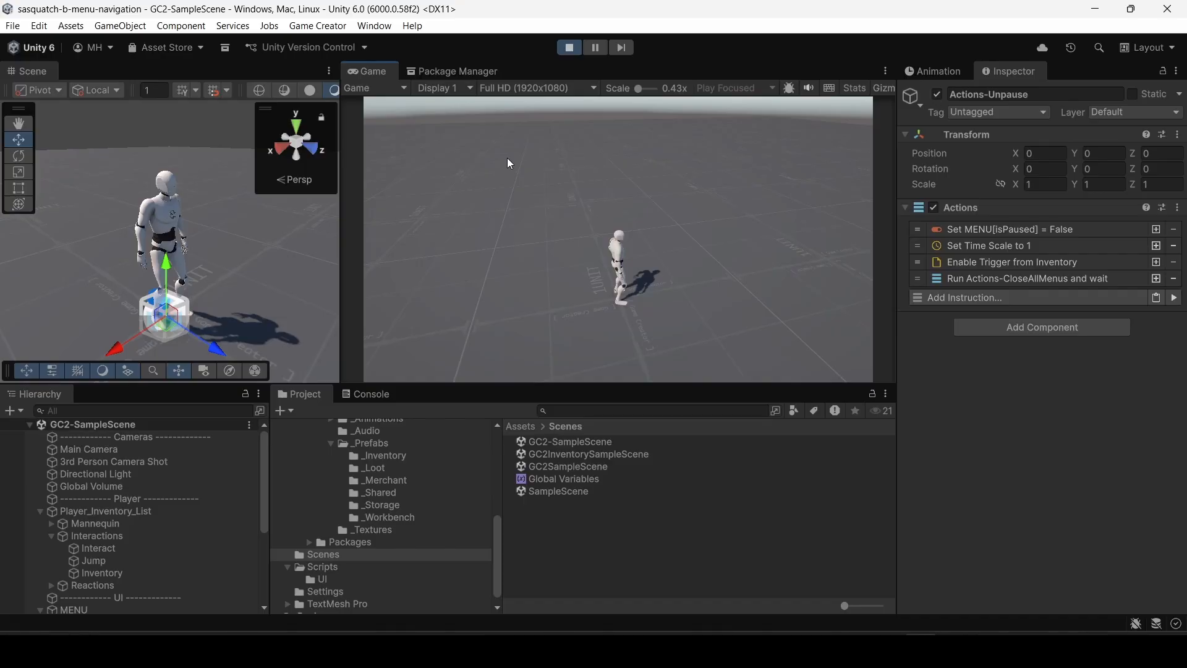
key("i")
key("Escape")
key("i")
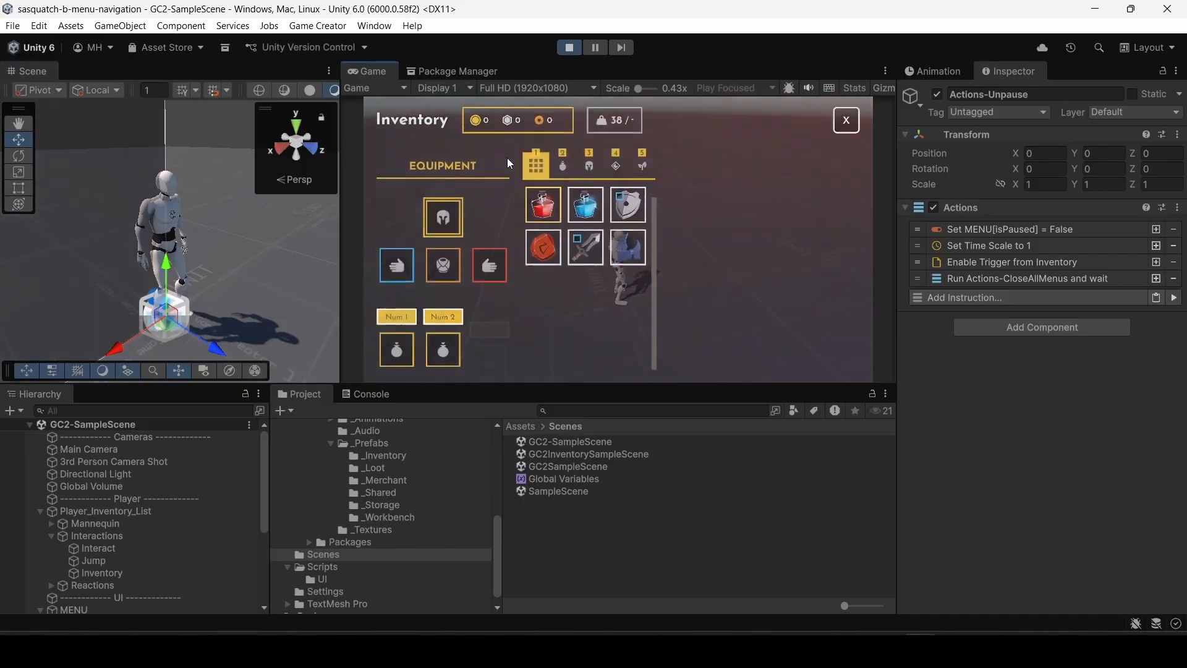
key("Escape")
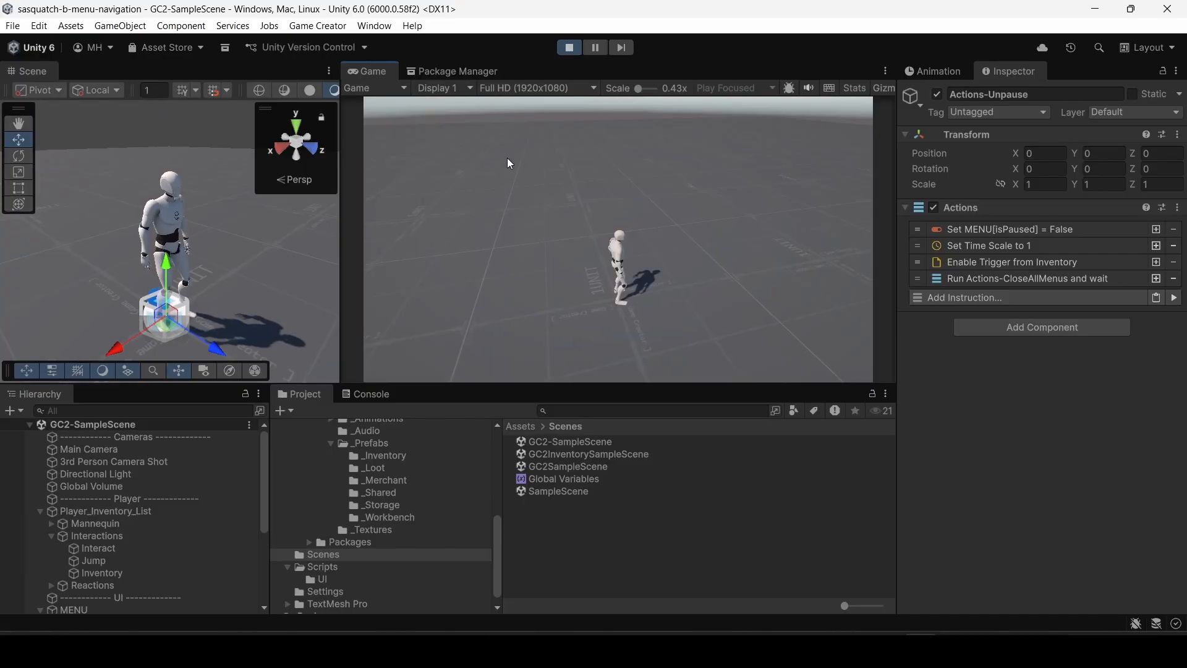
key("d")
key("a")
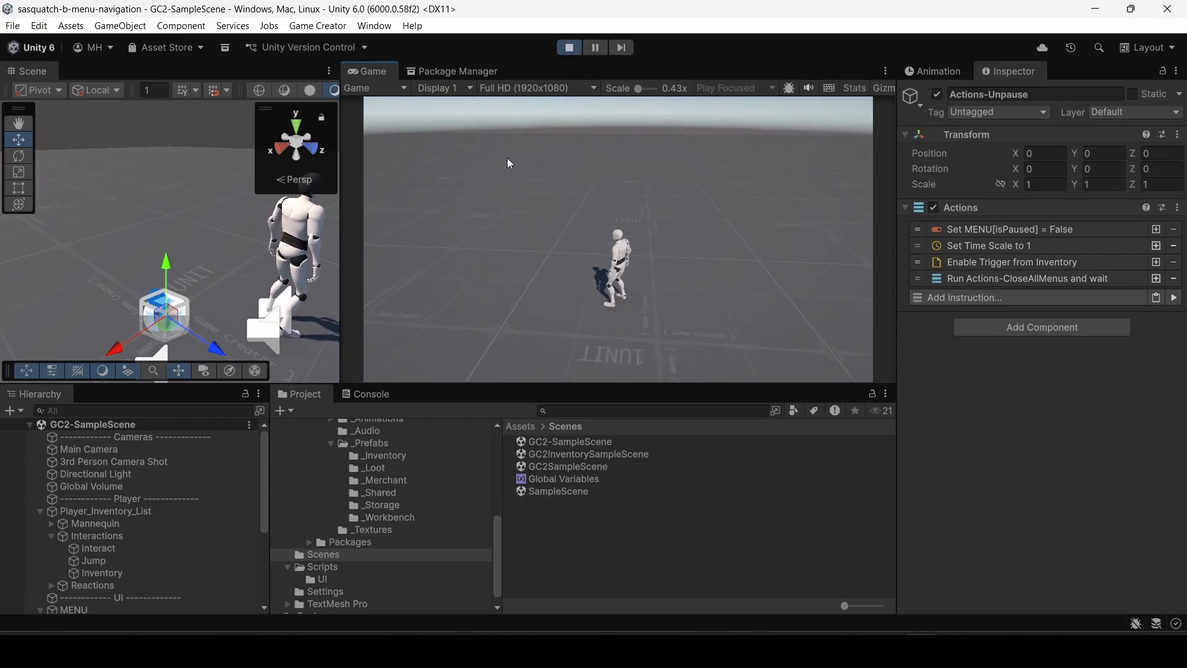
Test the pause menu by switching between Settings and Resume, and resume the game to run the character forward.
key("Escape")
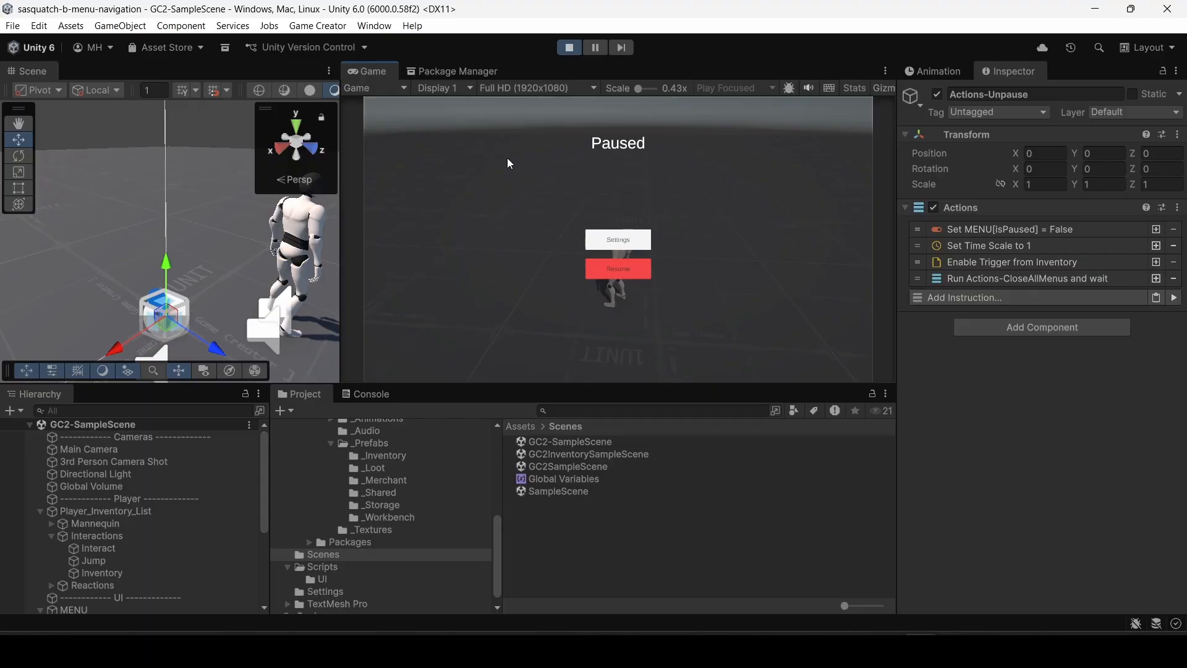
key("Up")
key("Down")
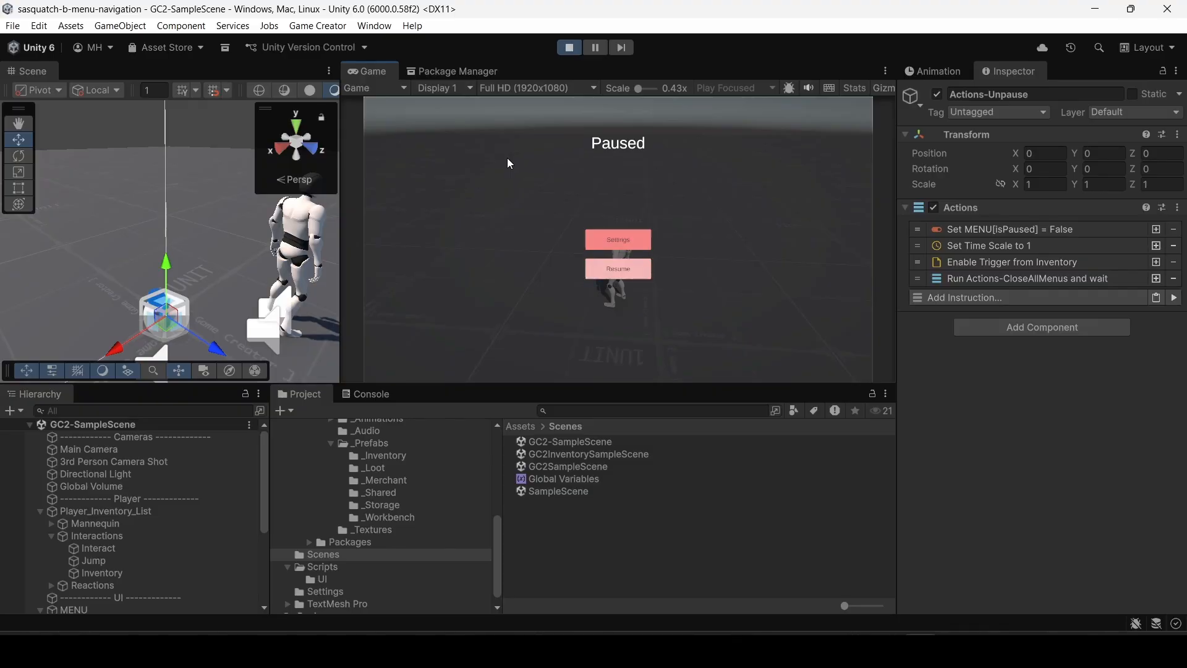
key("Up")
key("Return")
key("Return")
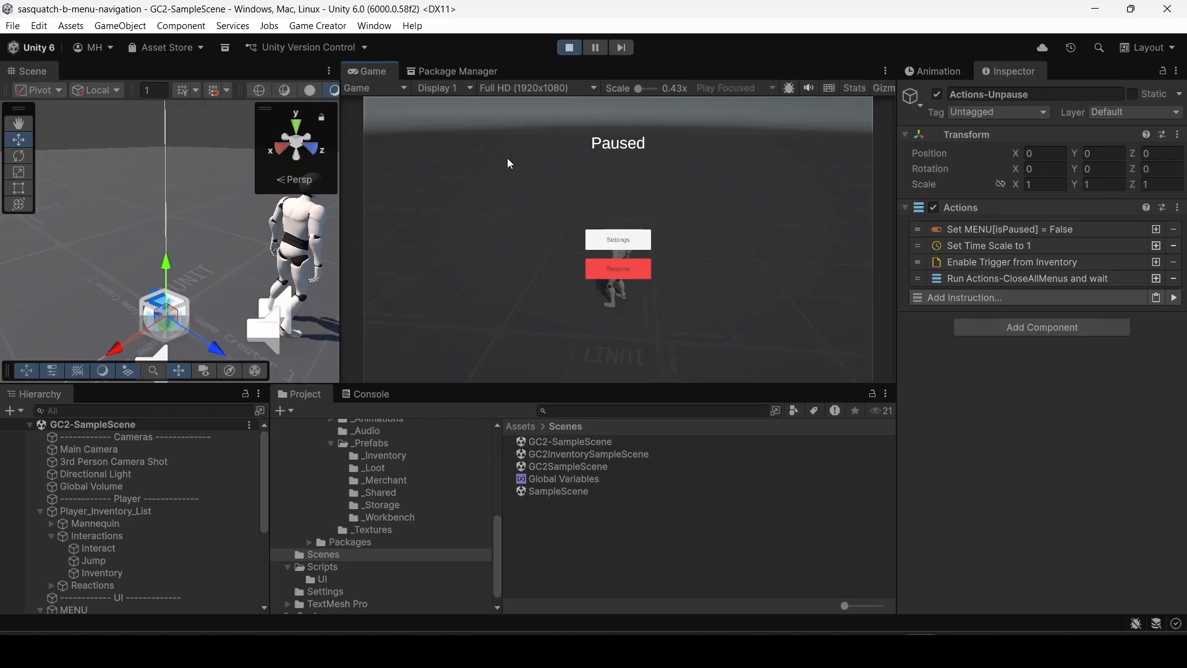
key("Return")
key("w")
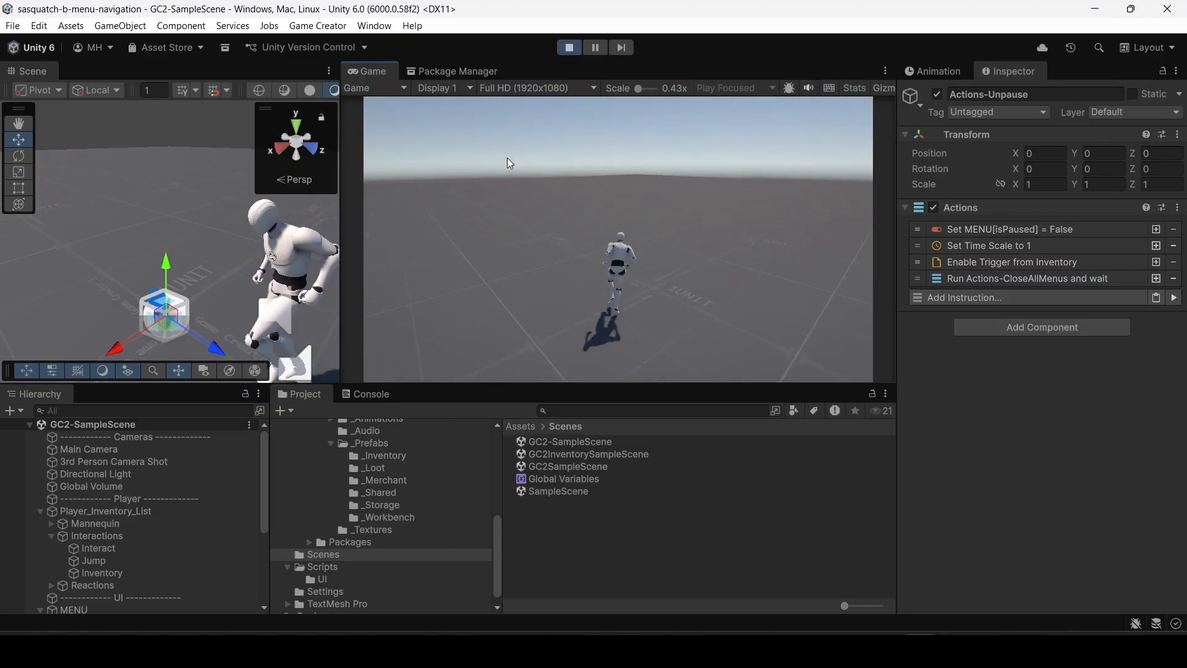
Pause the game again to review the Actions-Pause instructions, and resume play.
key("Escape")
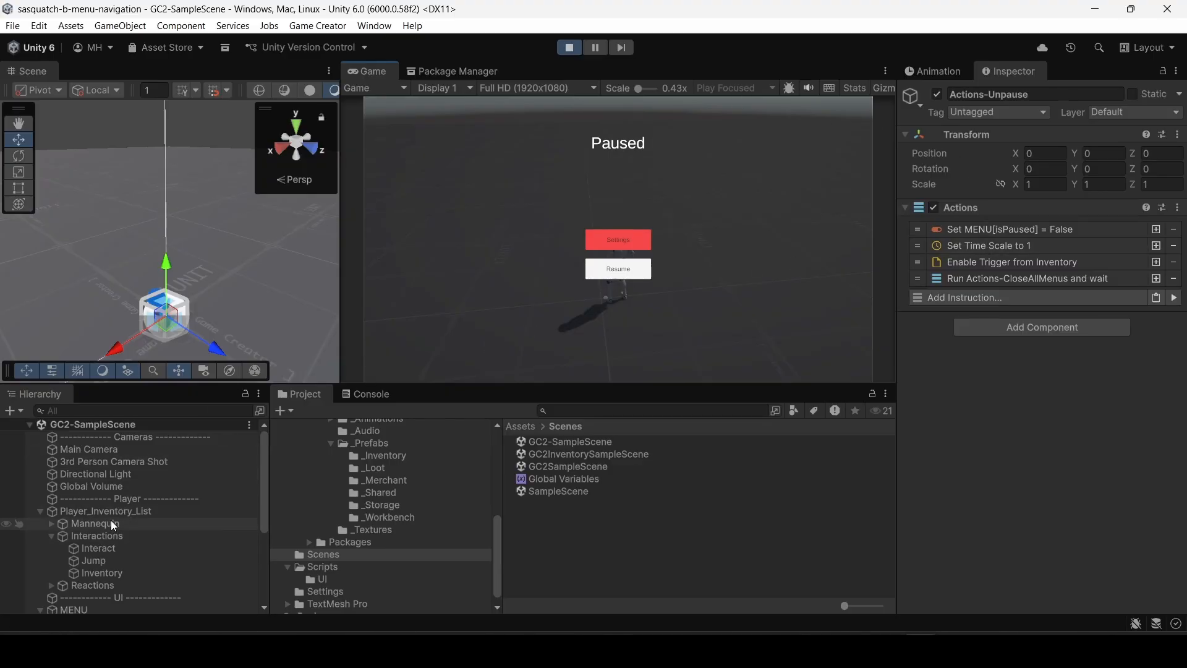
scroll(109, 493, "down", 3)
left_click(96, 484)
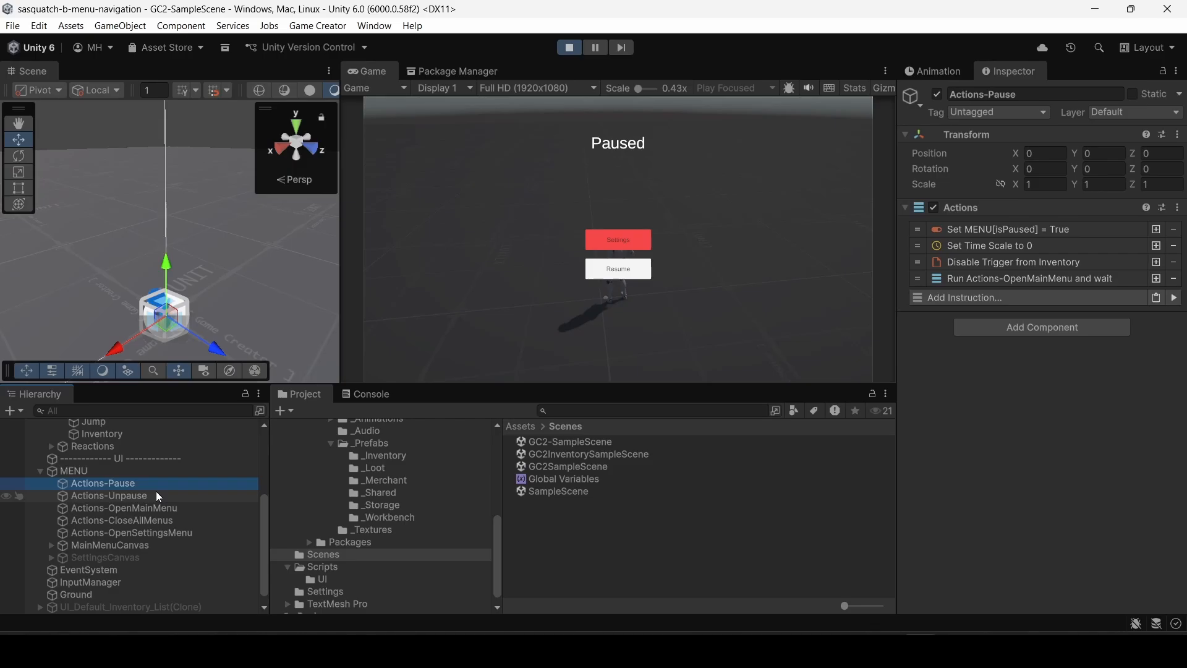
left_click(622, 268)
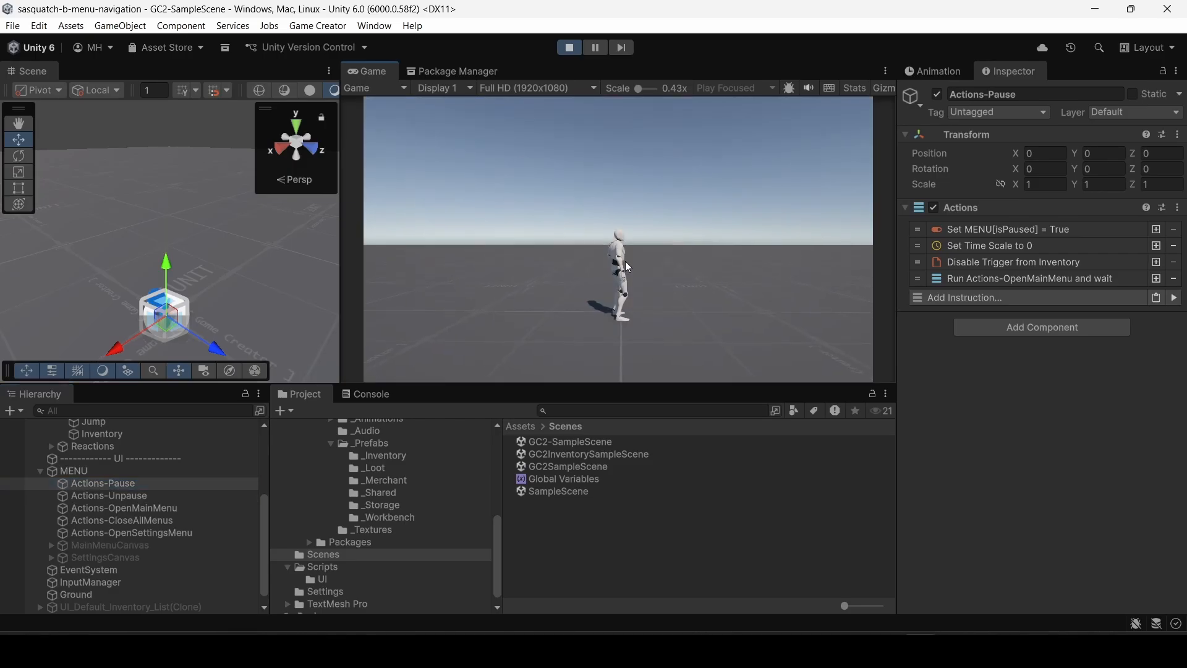
Reopen the inventory after unpausing and test moving the selection among its item slots.
key("i")
key("Right")
key("Down")
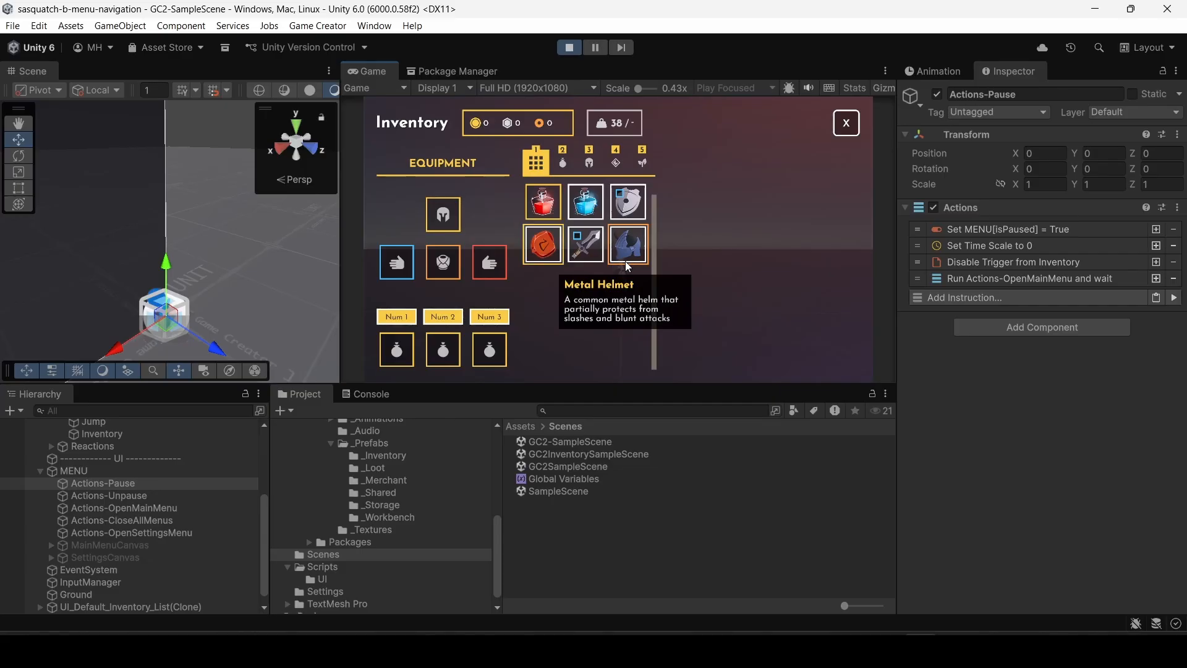
key("Left")
key("Up")
key("Right")
key("Down")
key("Down")
key("Right")
key("Left")
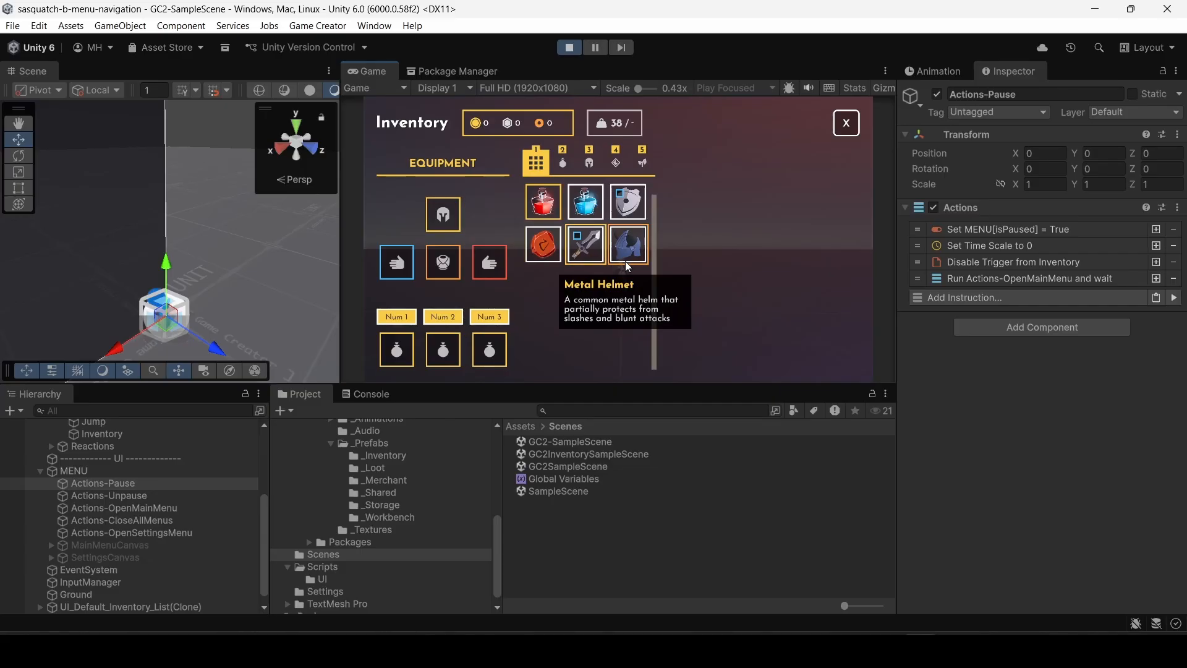
key("Right")
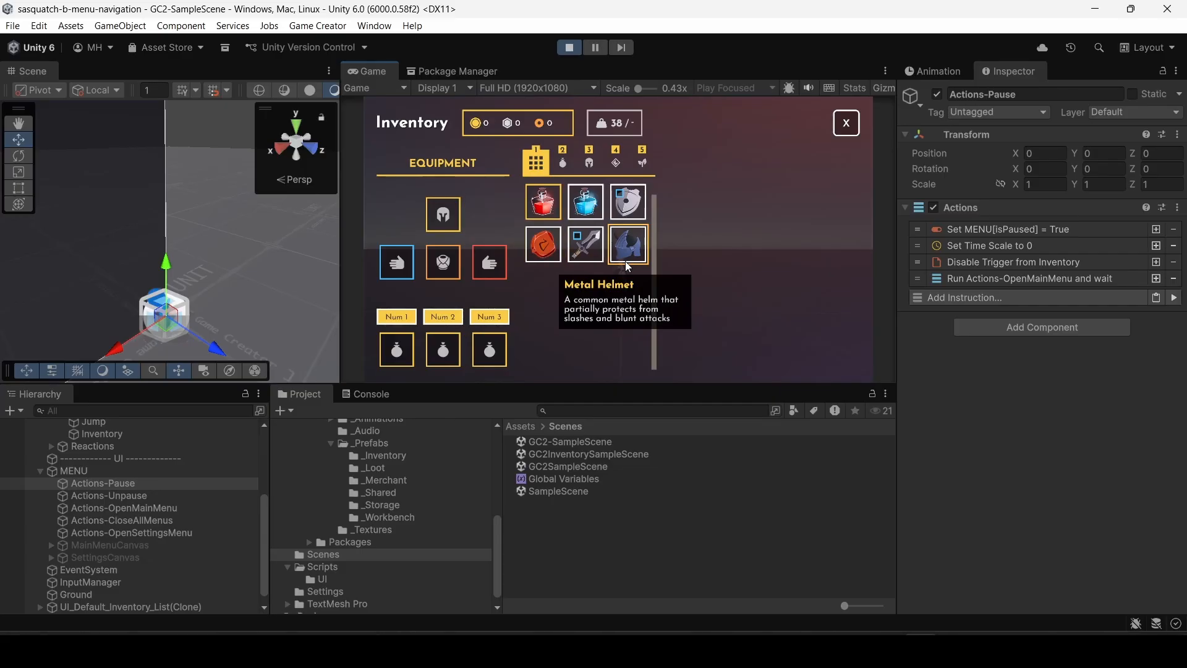